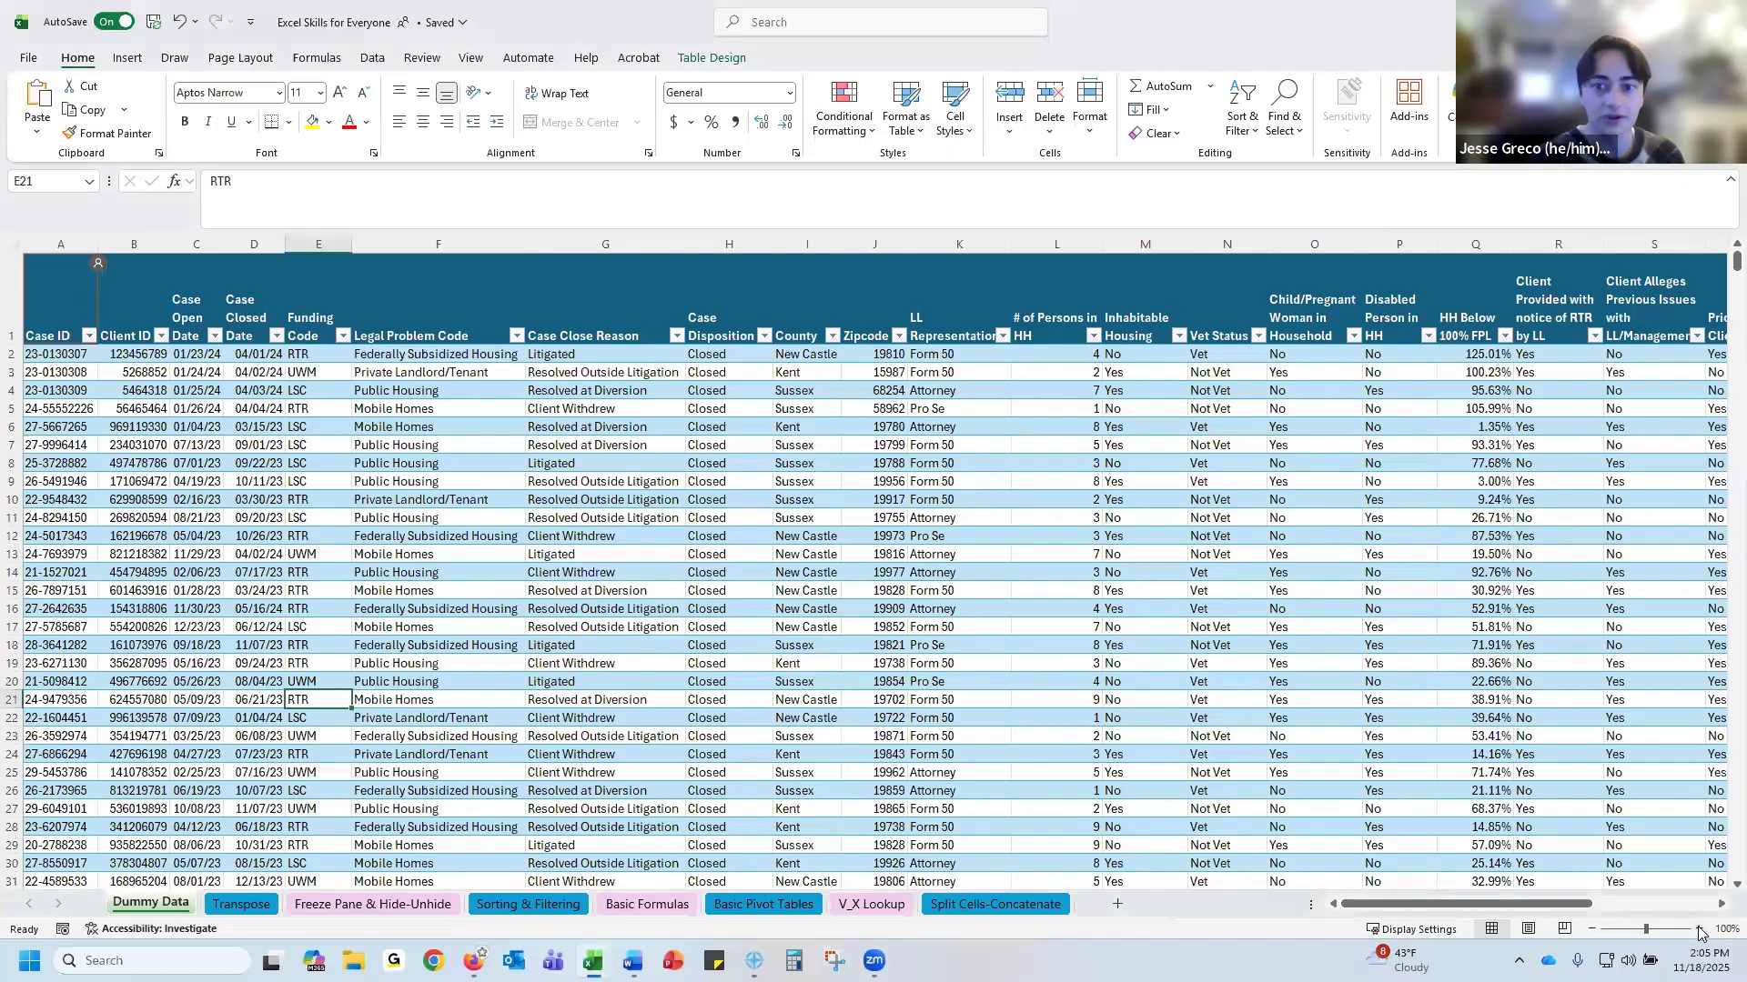
left_click(1699, 929)
left_click(1699, 929)
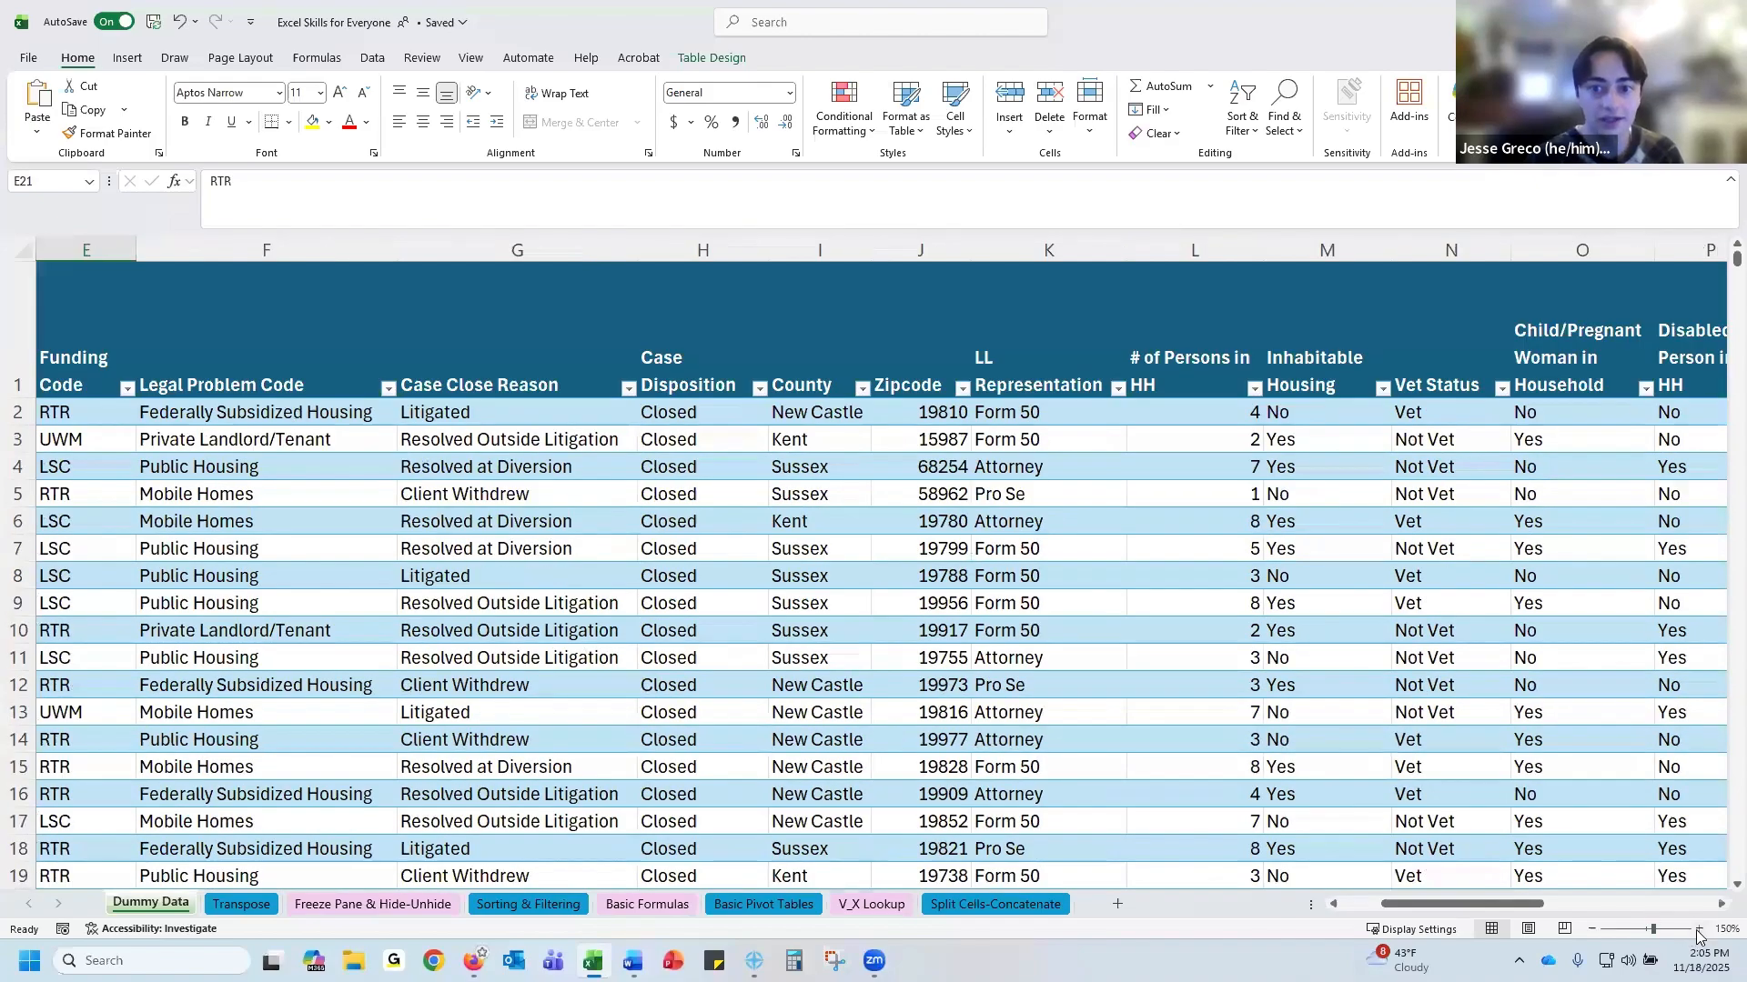
left_click(1699, 929)
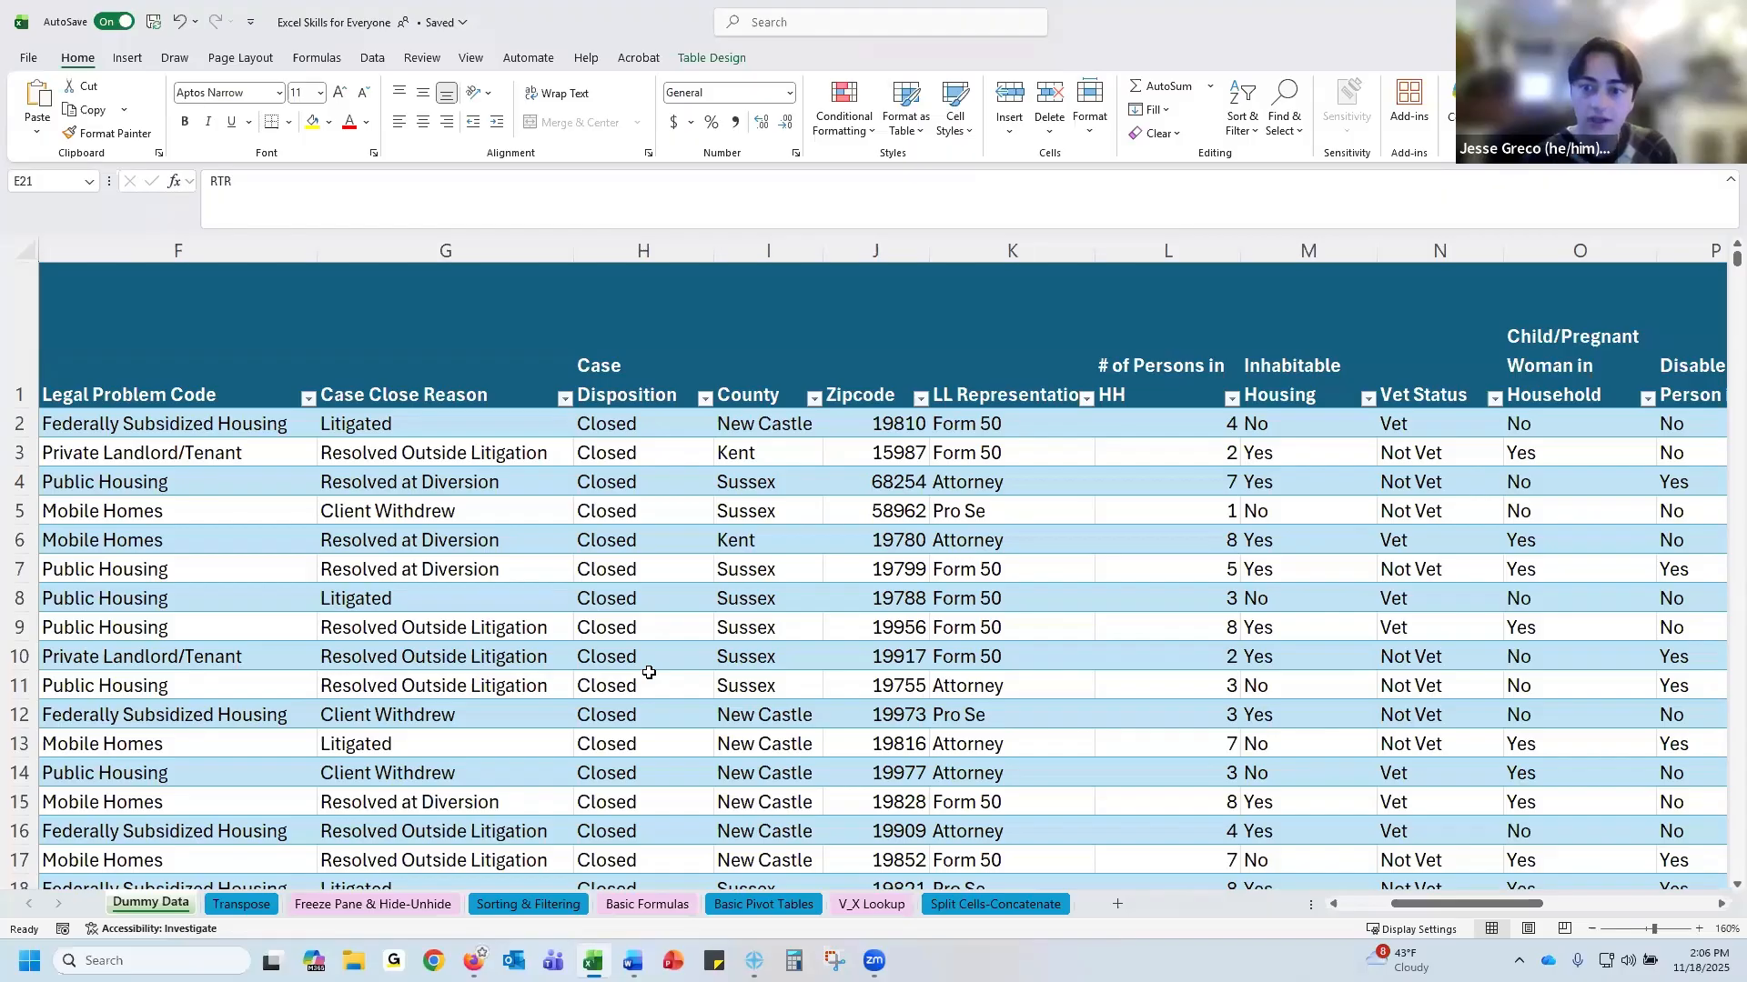
left_click_drag(1447, 910, 1260, 893)
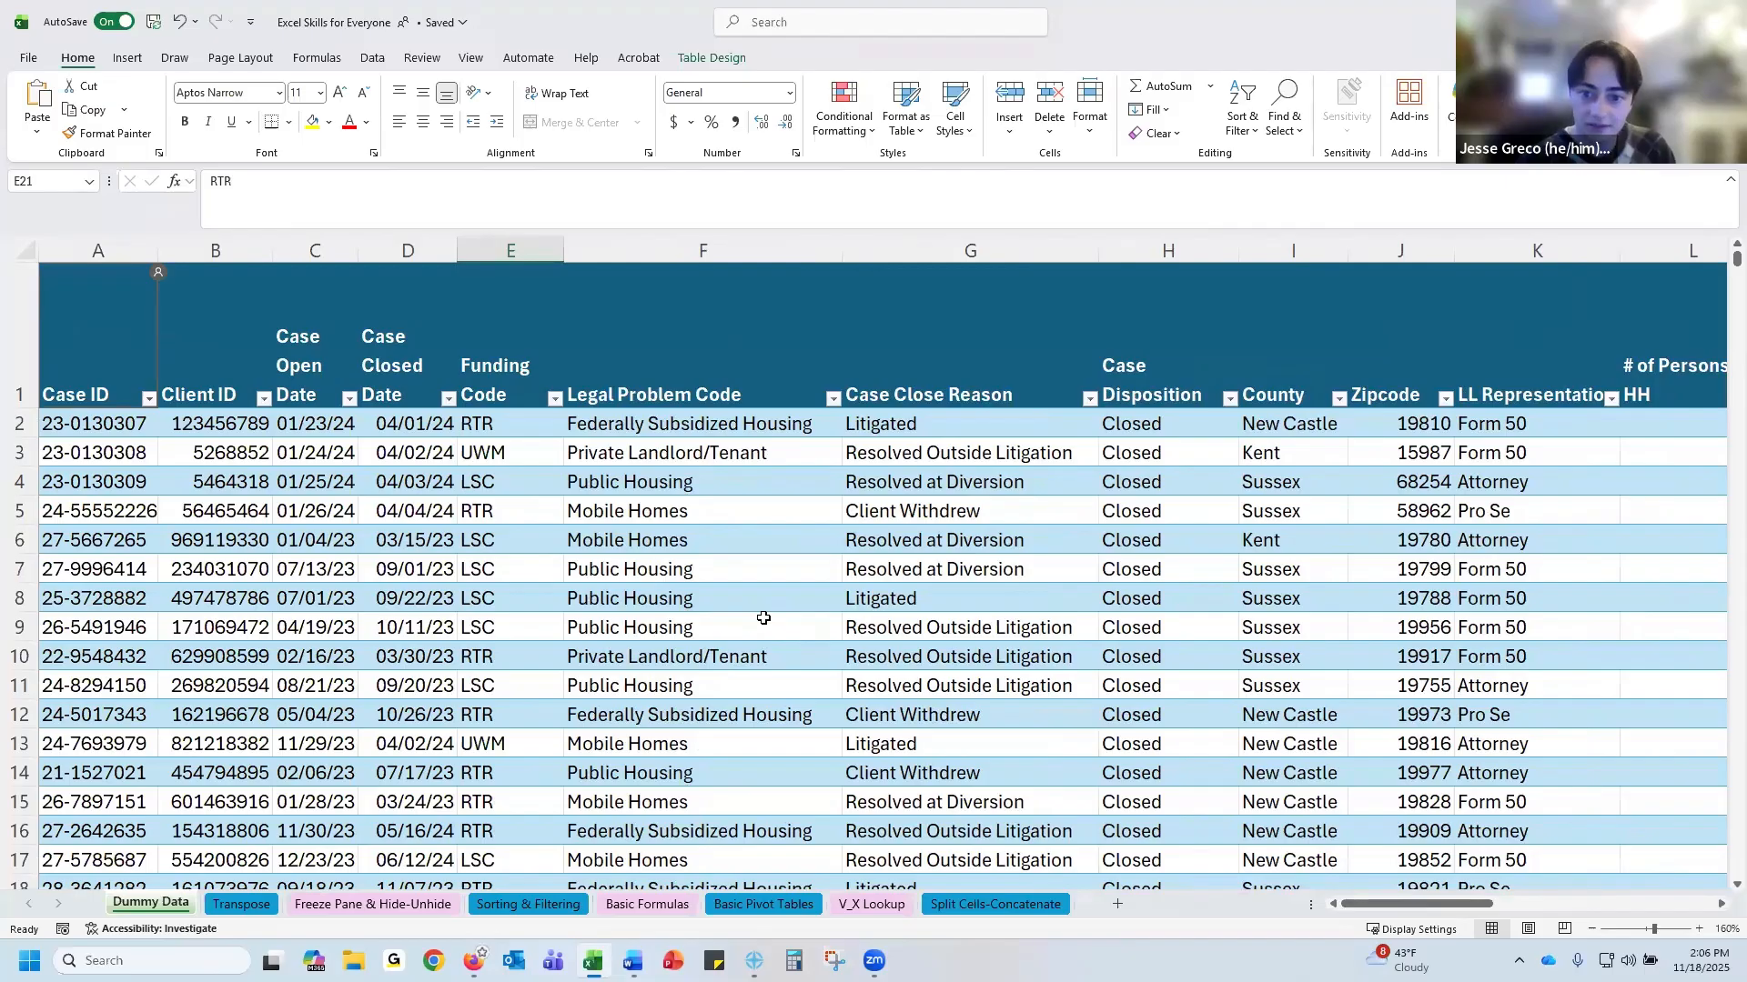
Open the Transpose sheet and enlarge the view of its County and Zipcode table
left_click(245, 911)
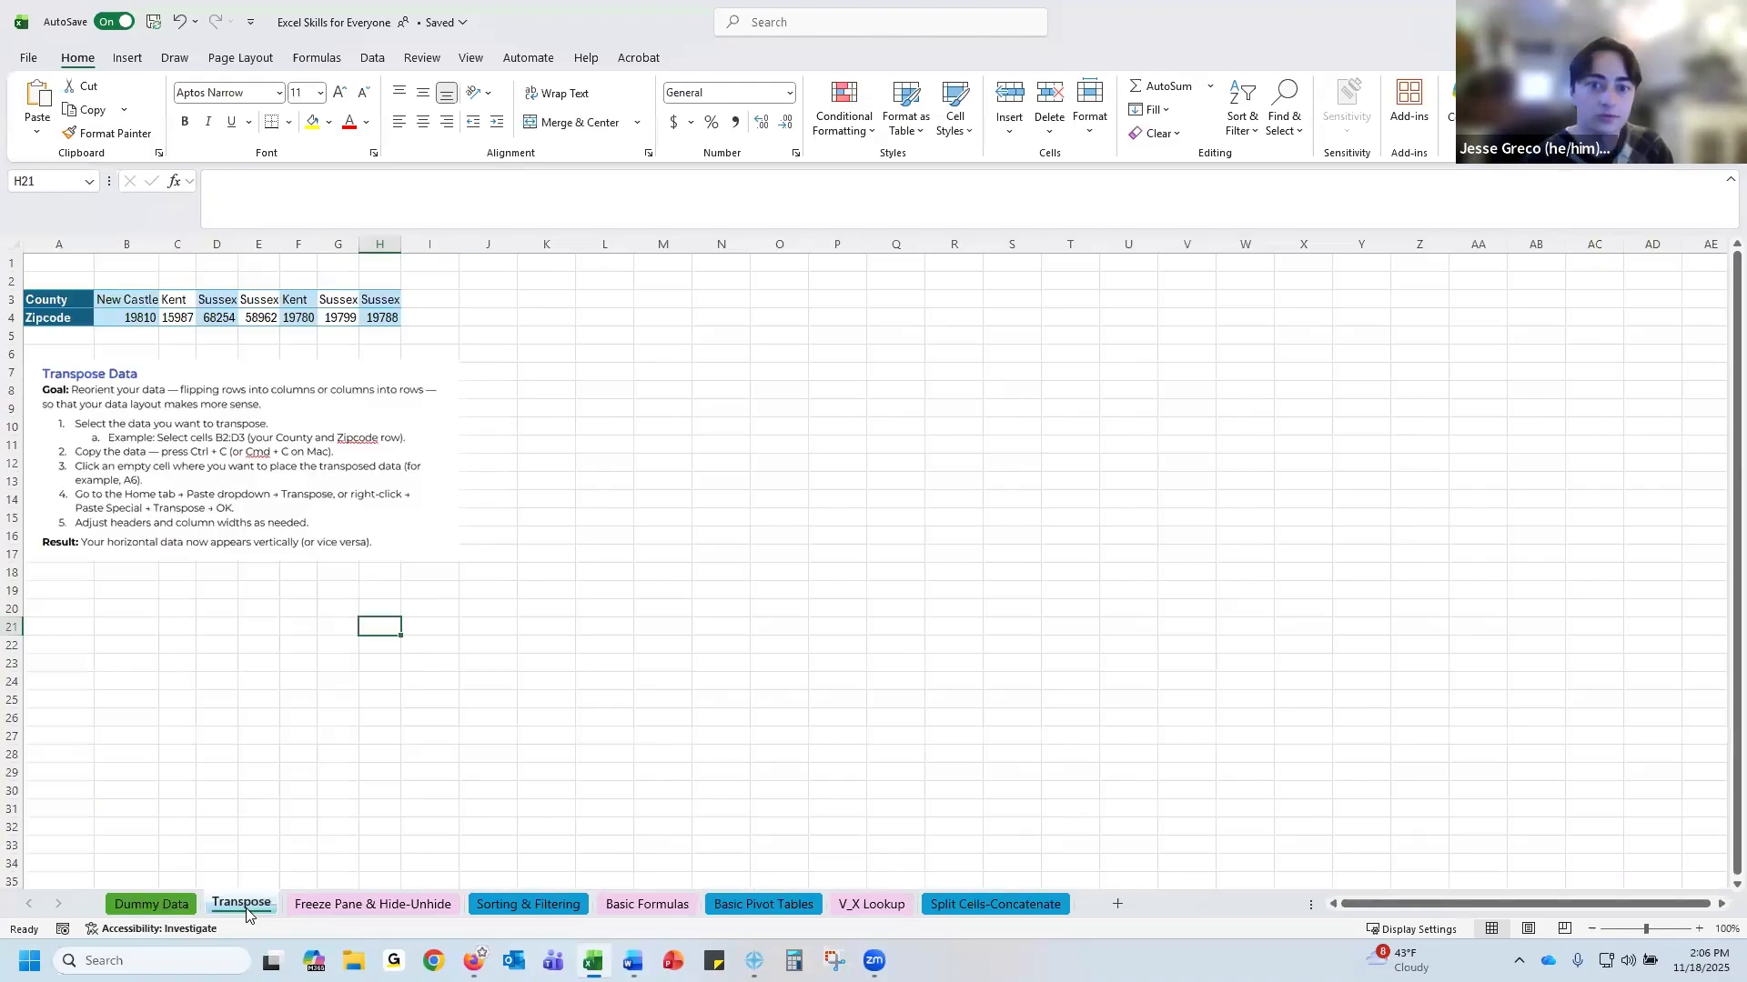
left_click(1696, 928)
left_click(1696, 928)
left_click(1697, 928)
left_click(1696, 928)
left_click(1696, 928)
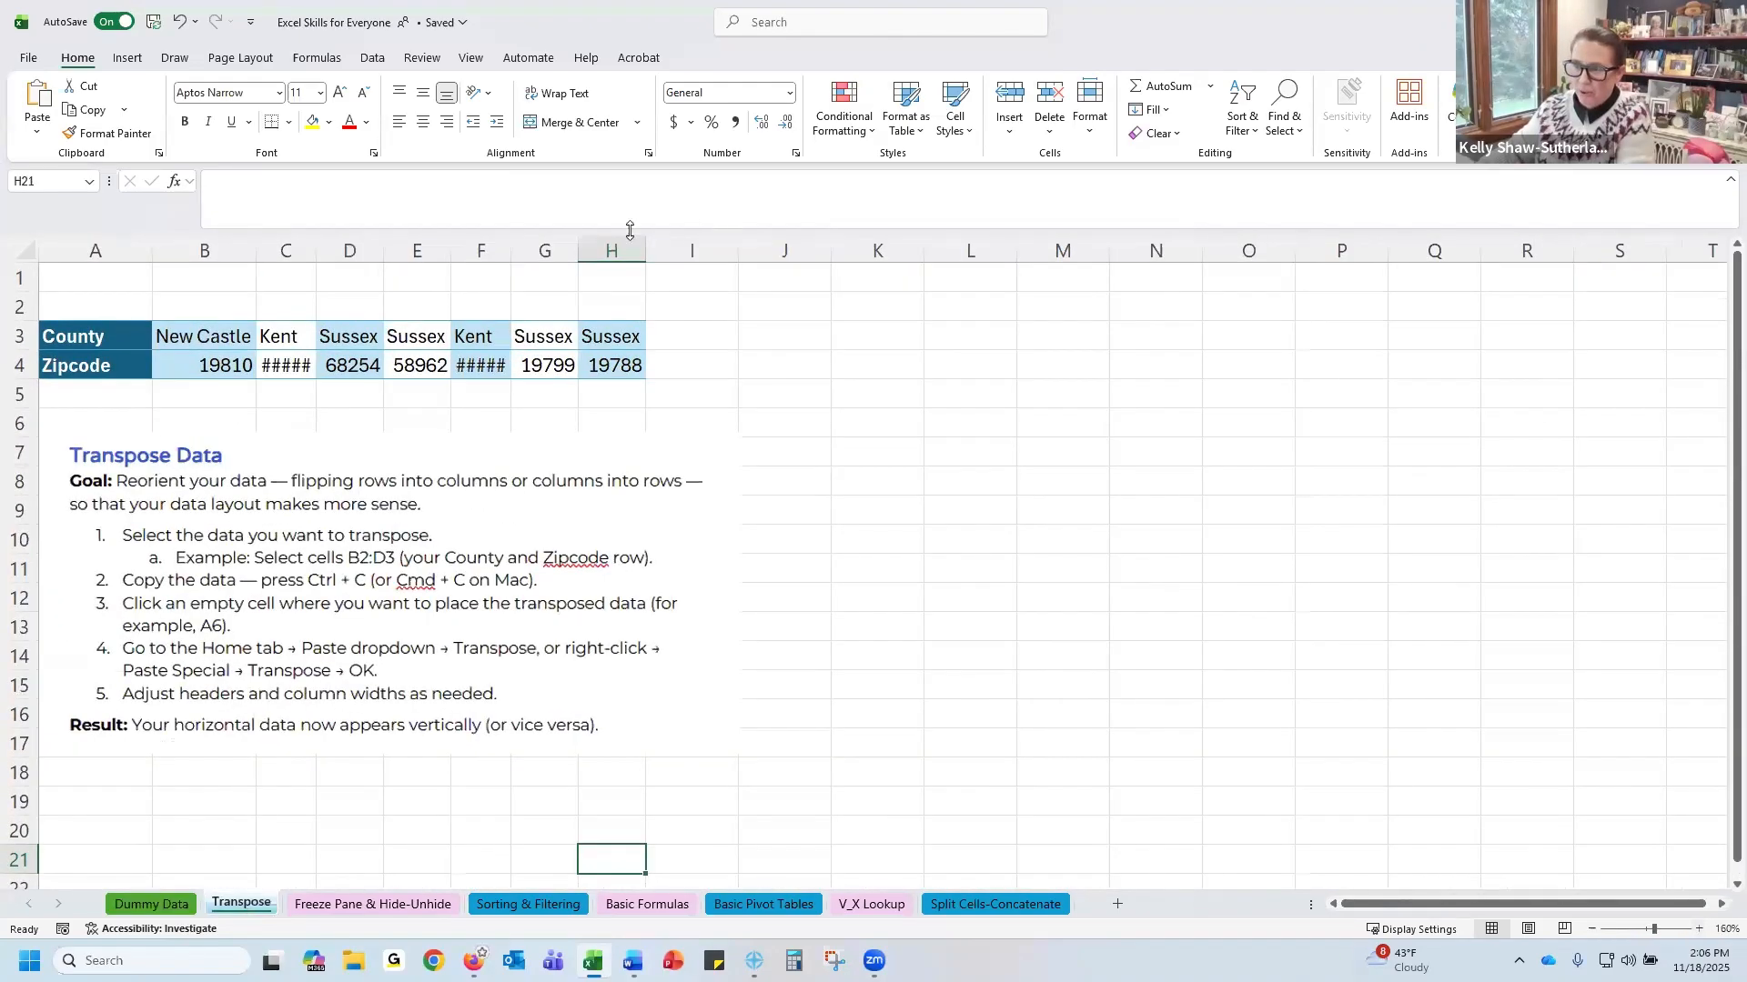
left_click_drag(282, 248, 582, 251)
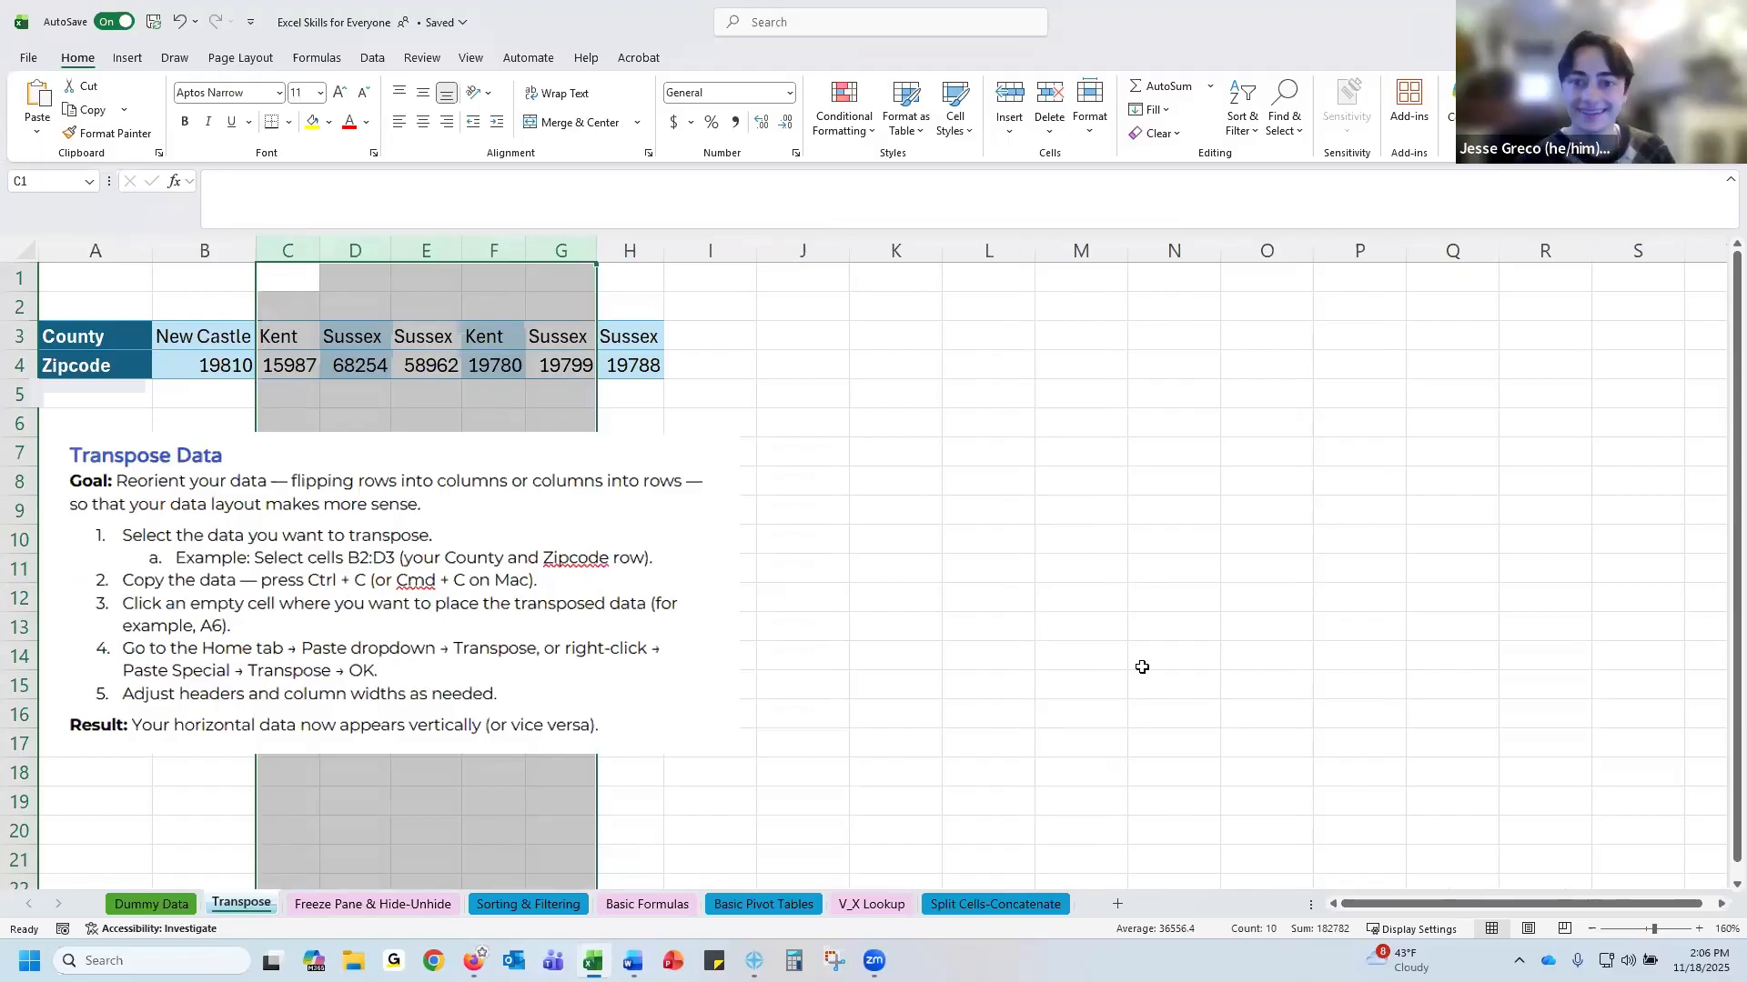
left_click(945, 503)
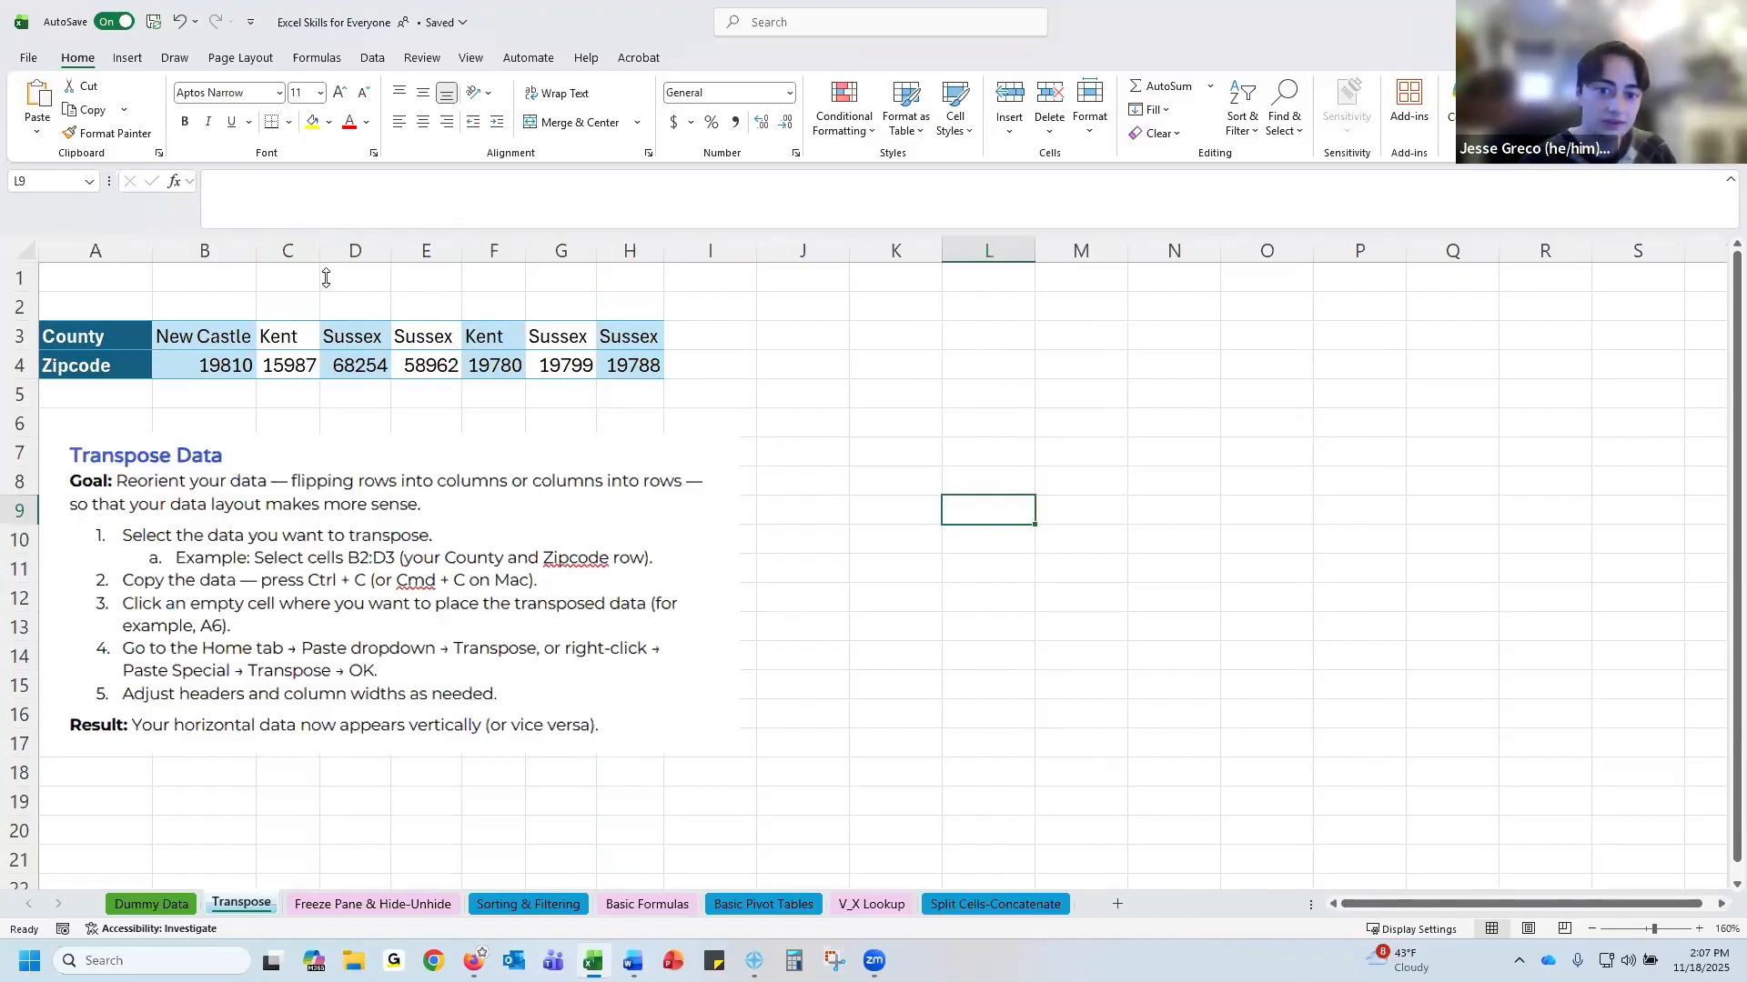
left_click(101, 338)
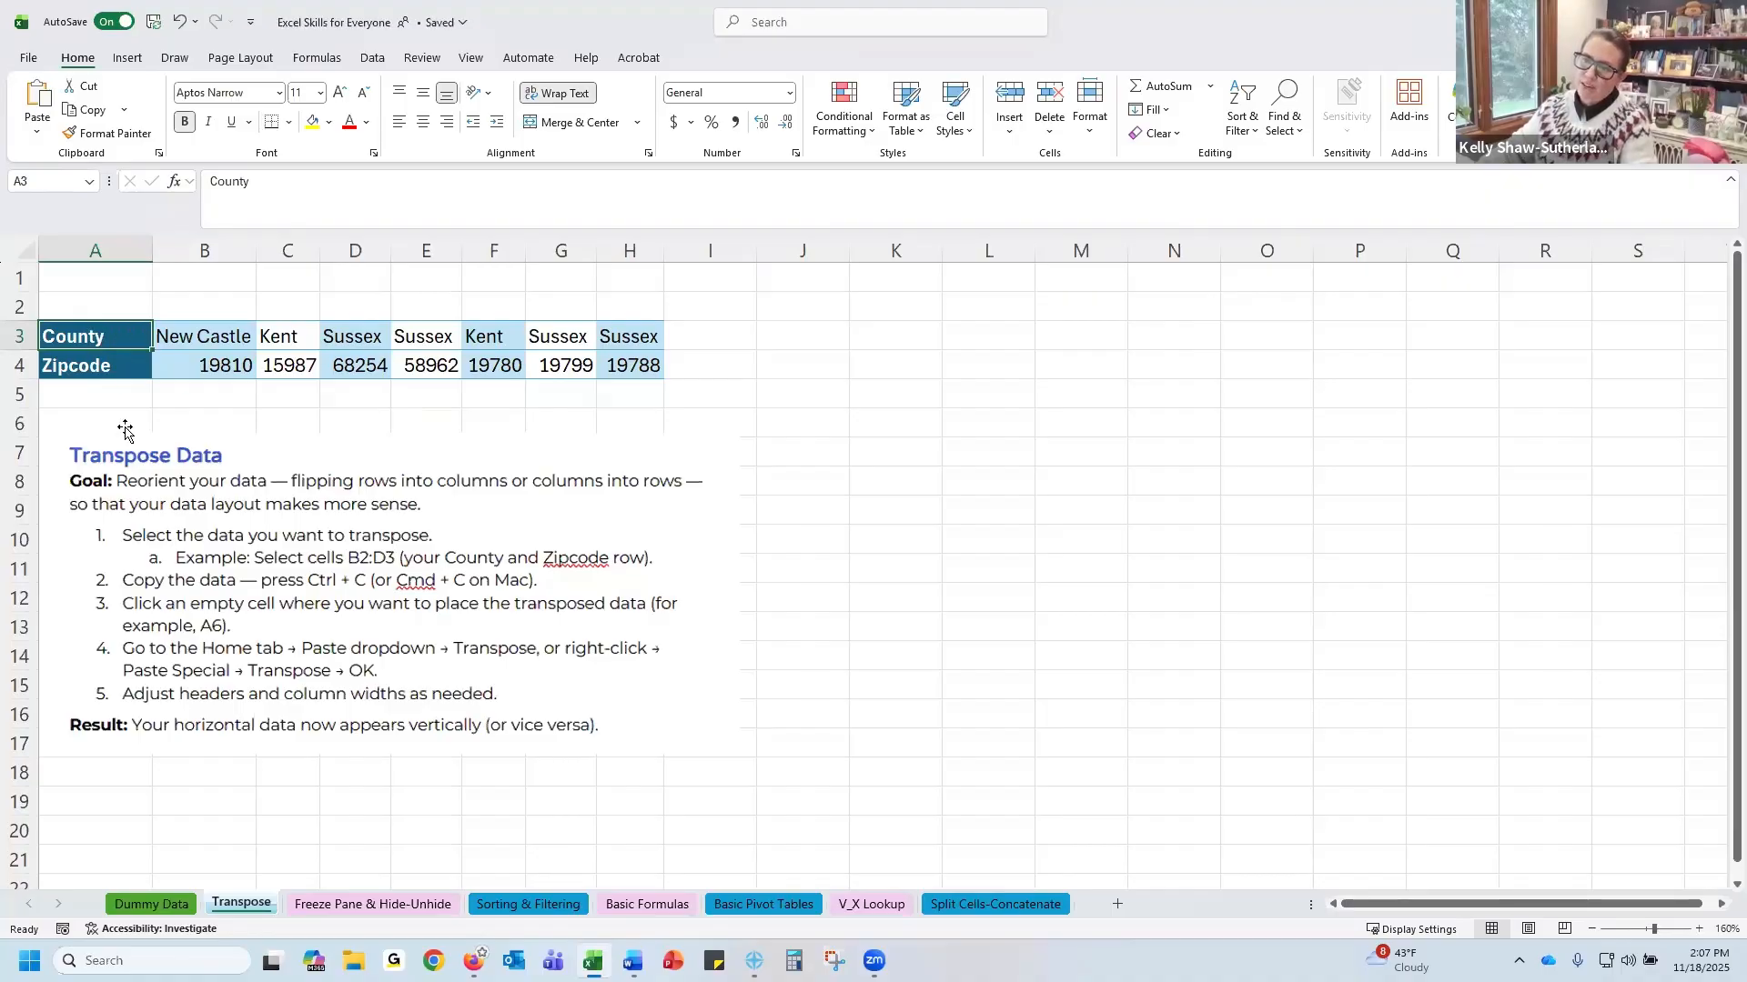
left_click(169, 905)
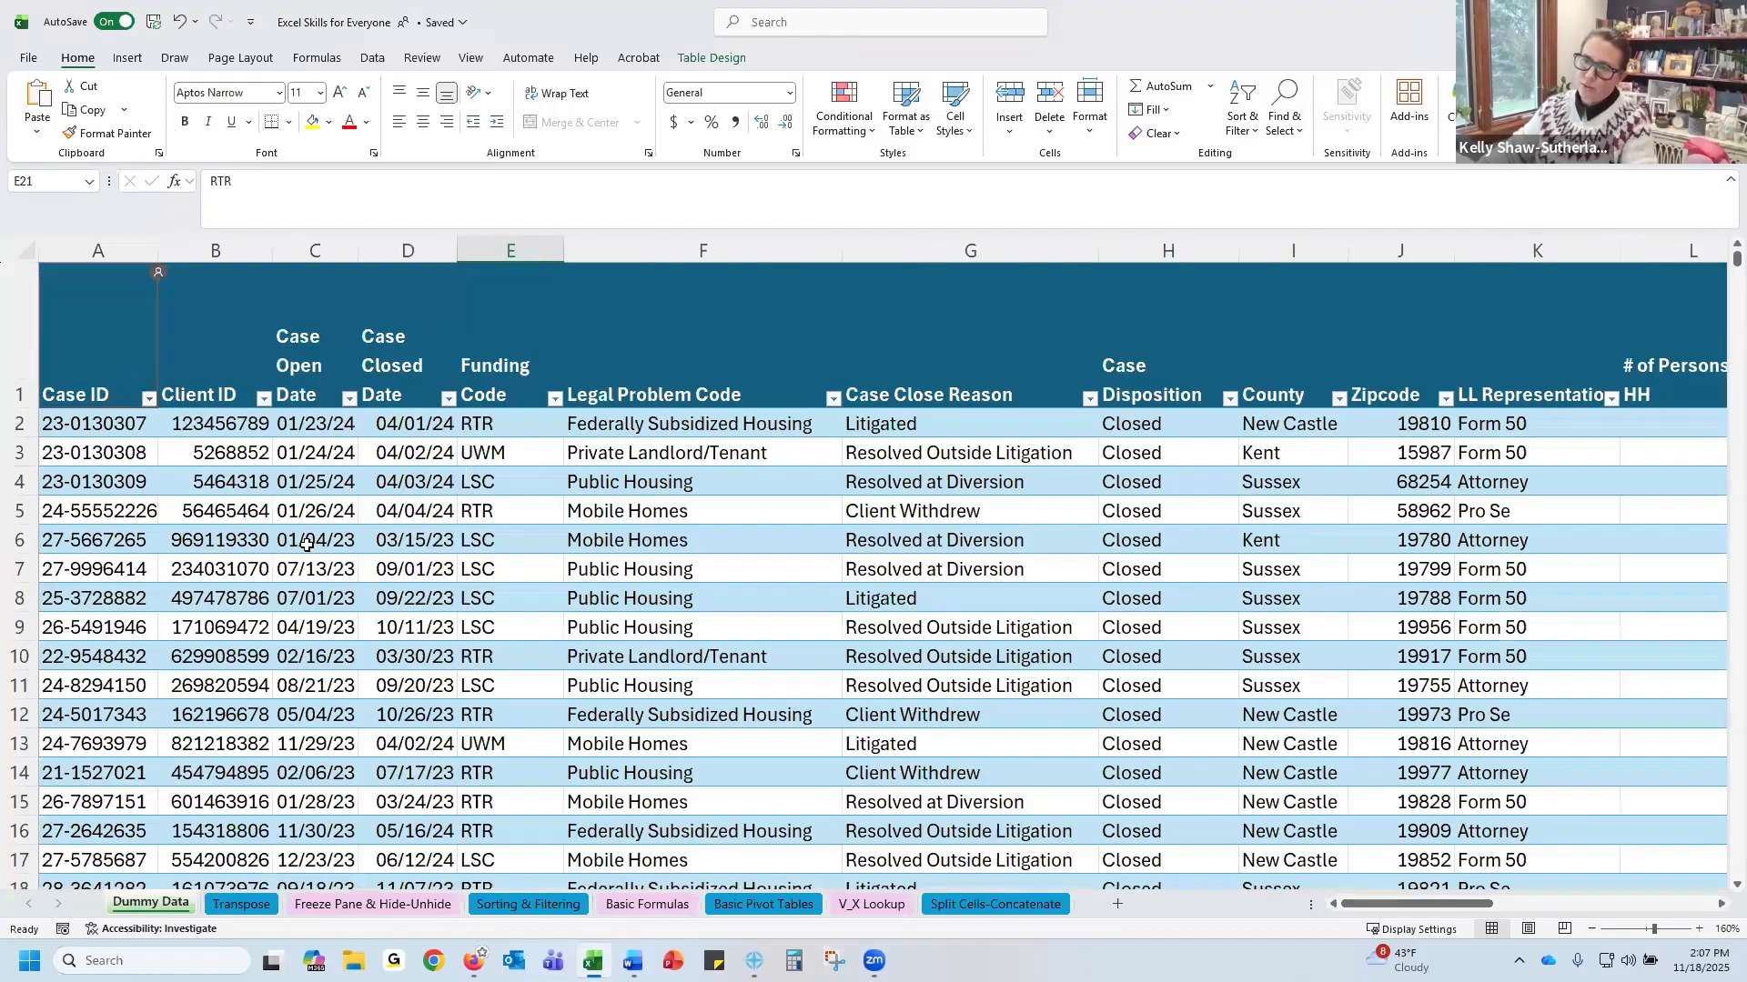
left_click(242, 905)
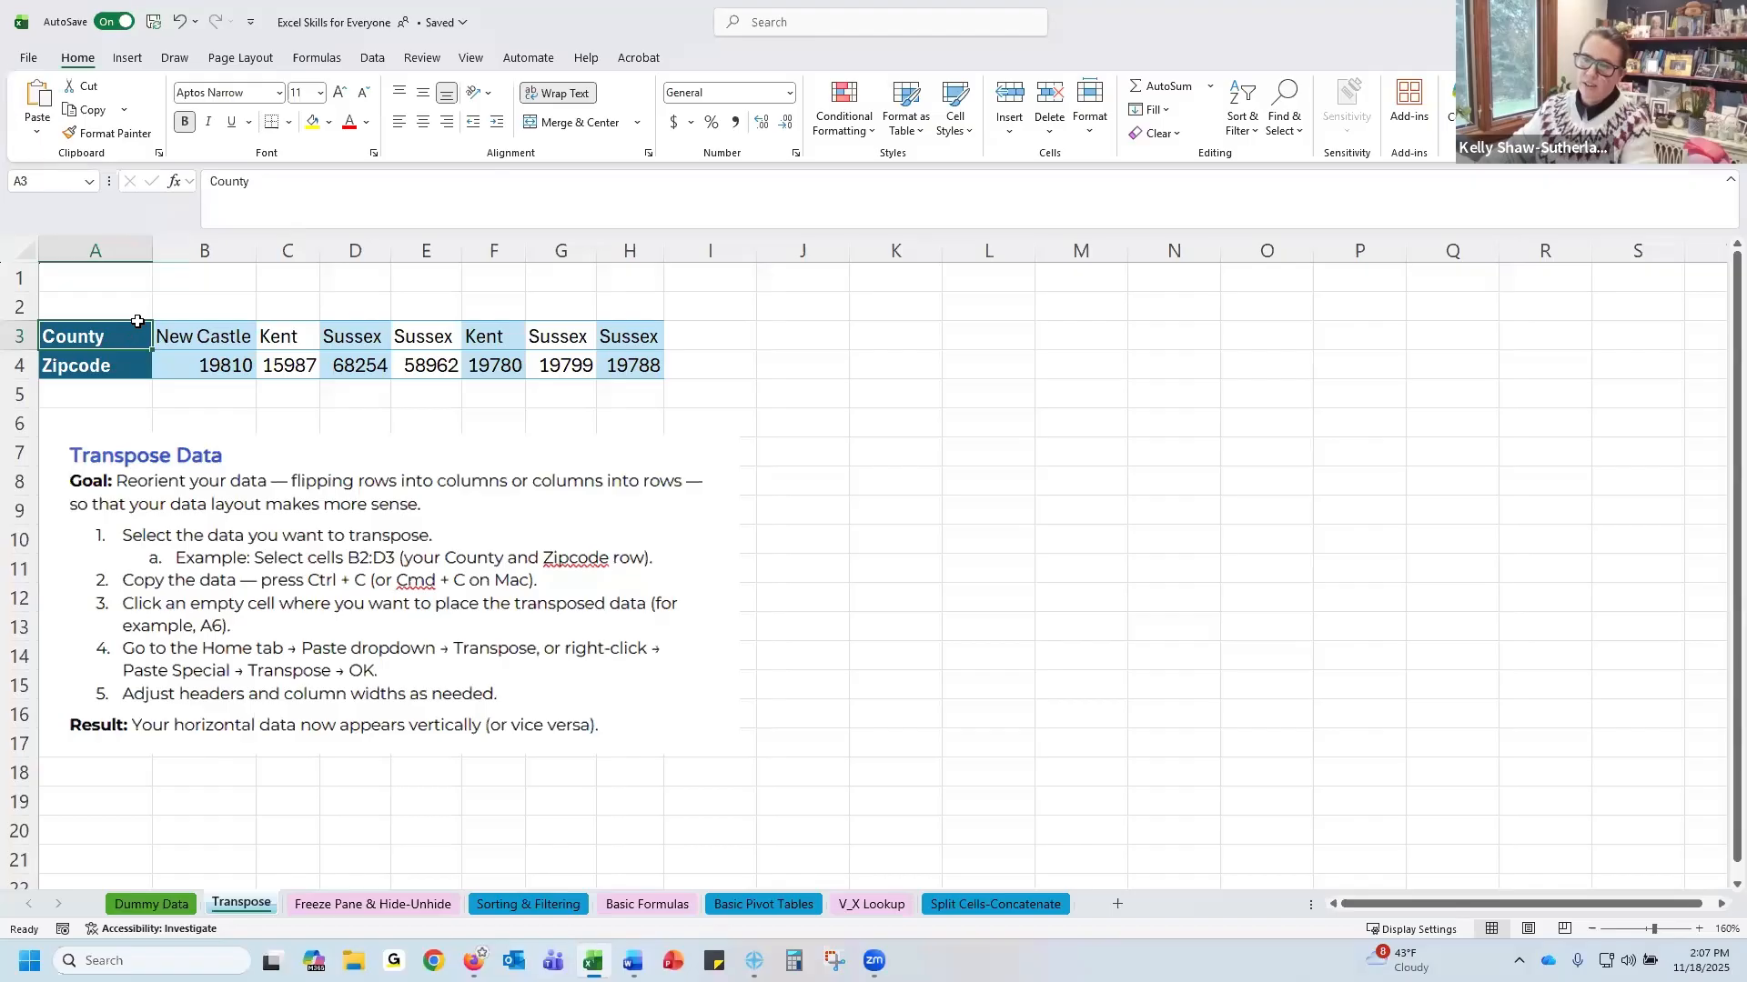
Copy the County and Zipcode range A3:H4
left_click_drag(136, 338, 628, 358)
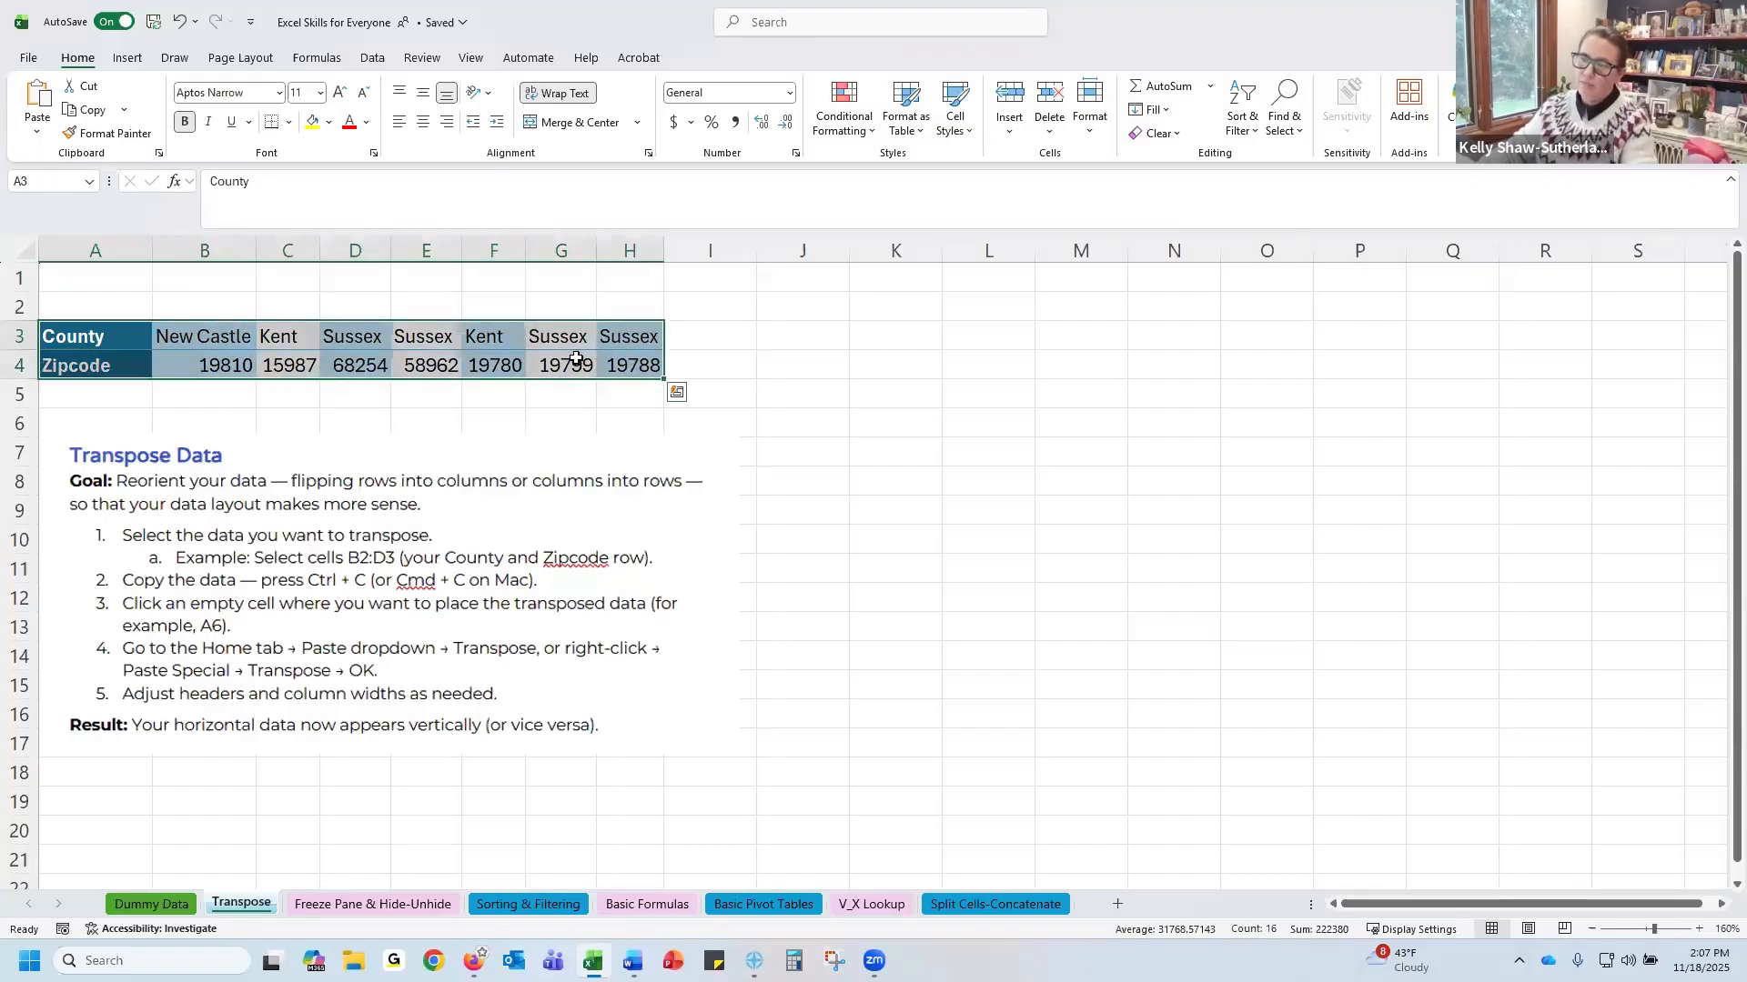
right_click(503, 347)
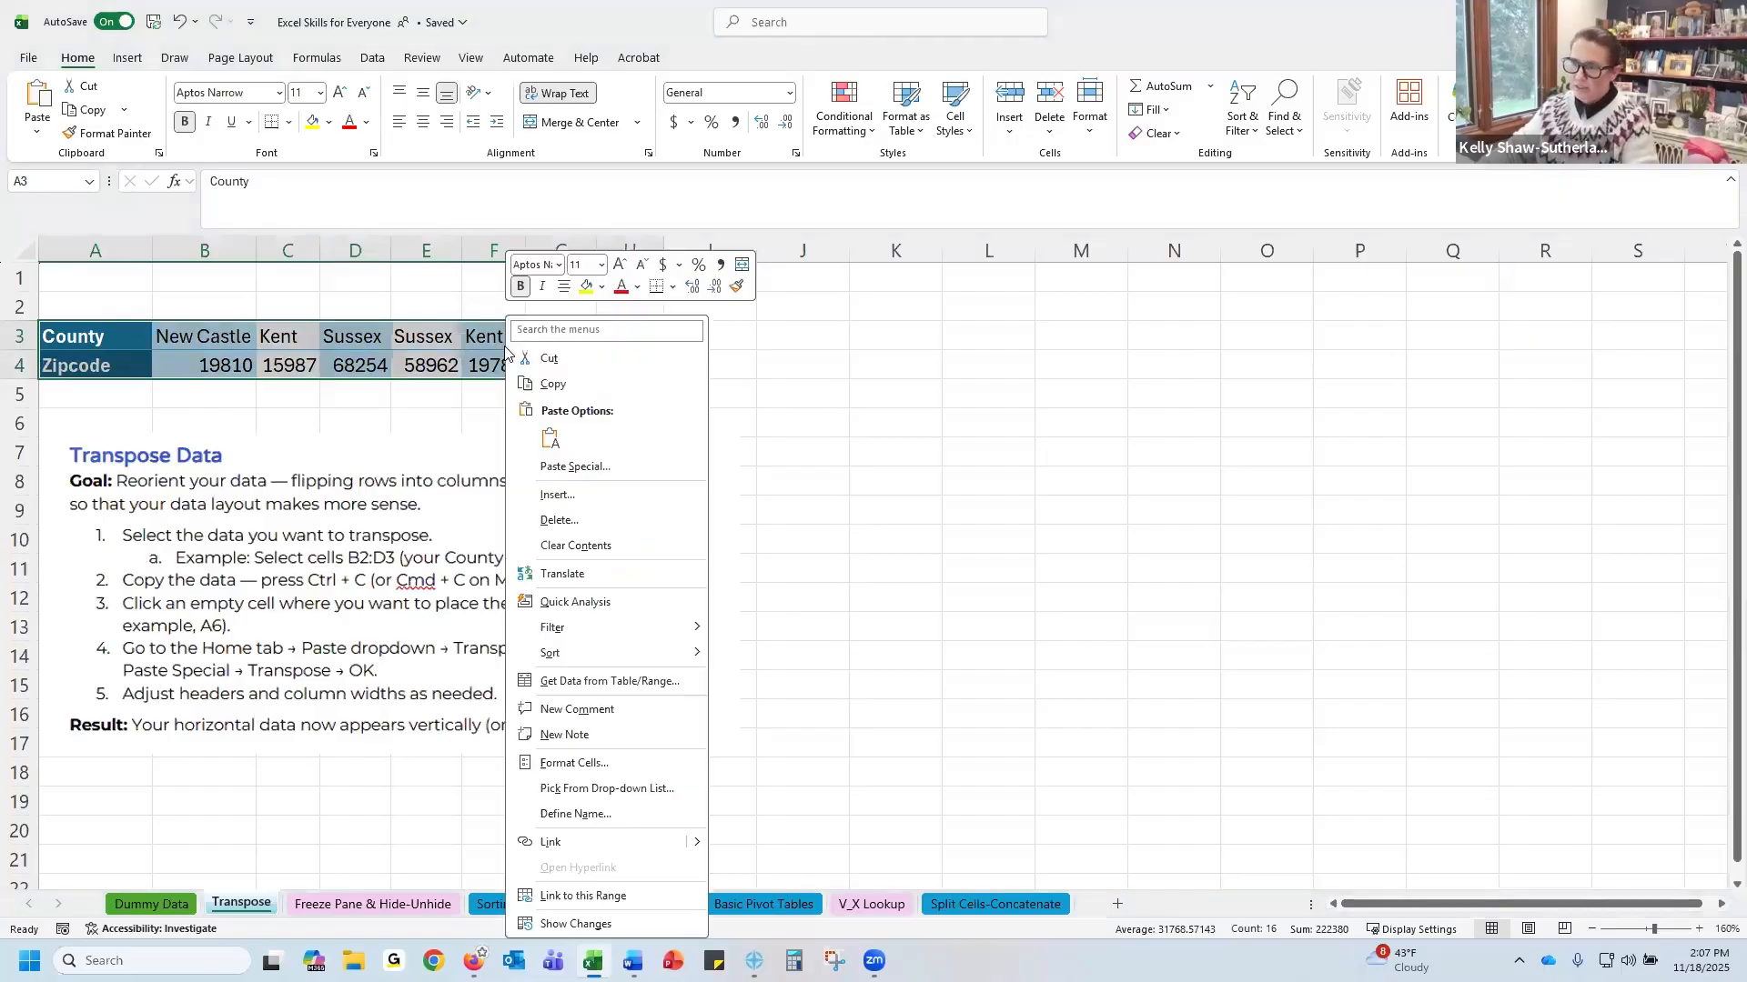
left_click(550, 384)
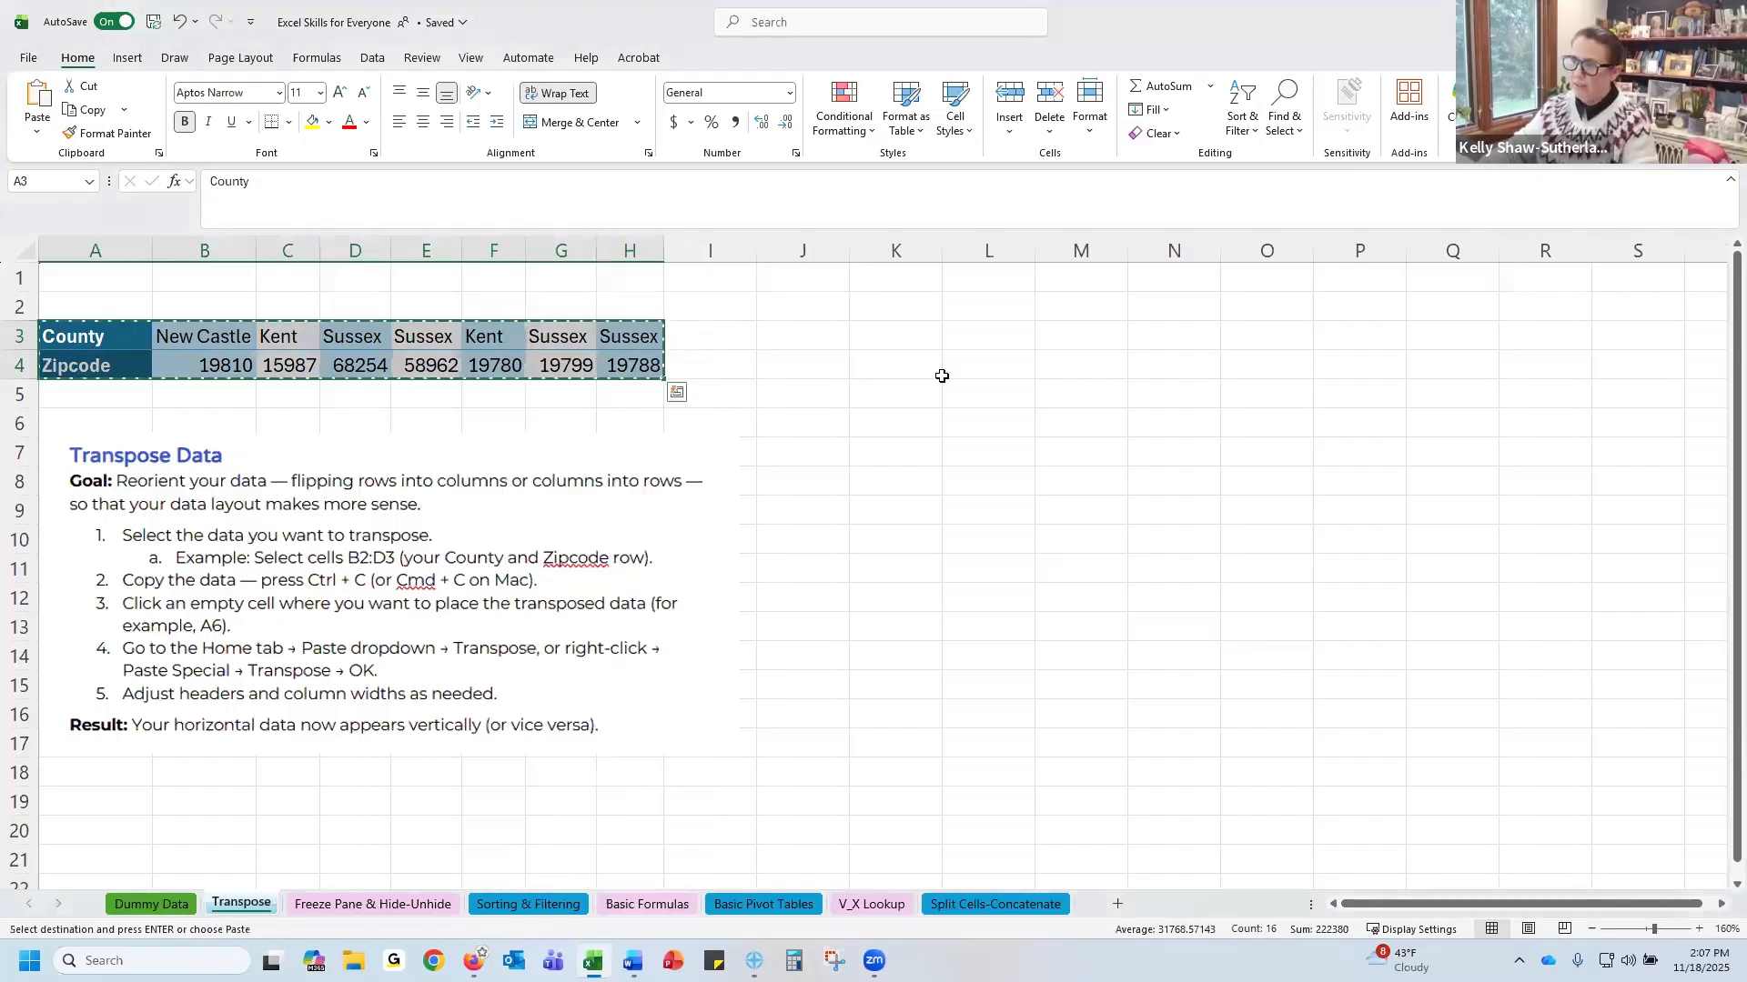
Paste the copied range transposed starting at K3, then autofit the widths of columns K and L
right_click(907, 336)
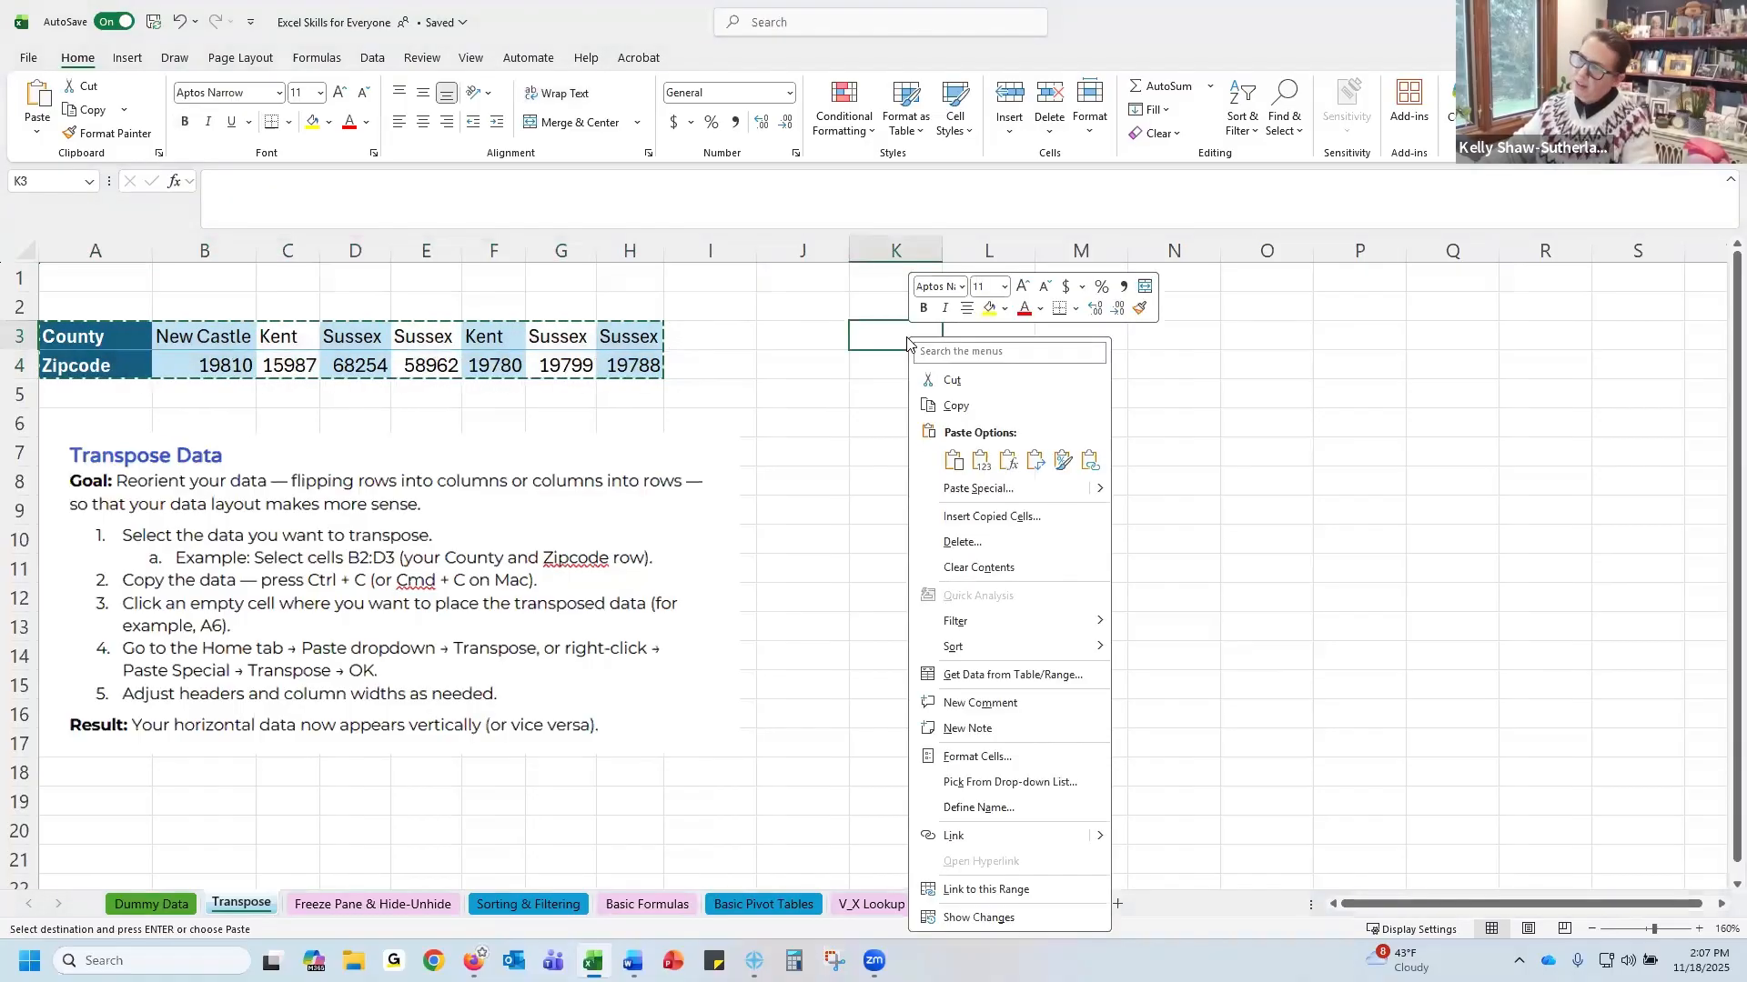
left_click(1034, 471)
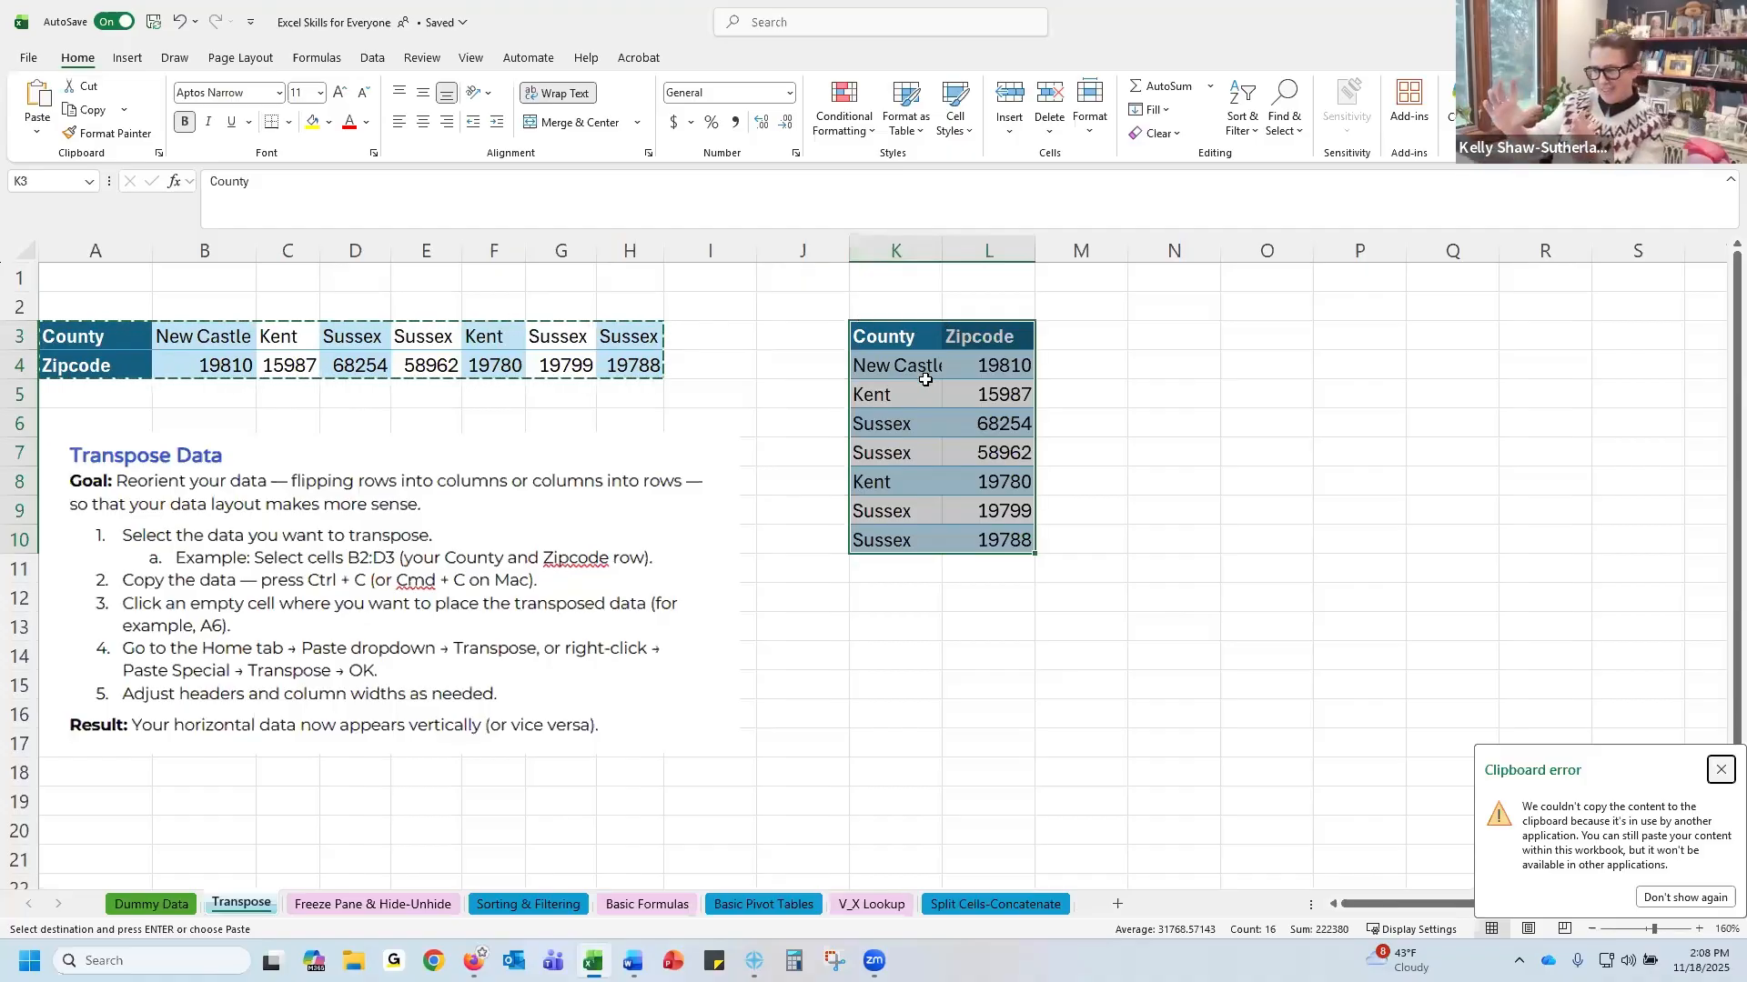
left_click_drag(928, 240, 1034, 243)
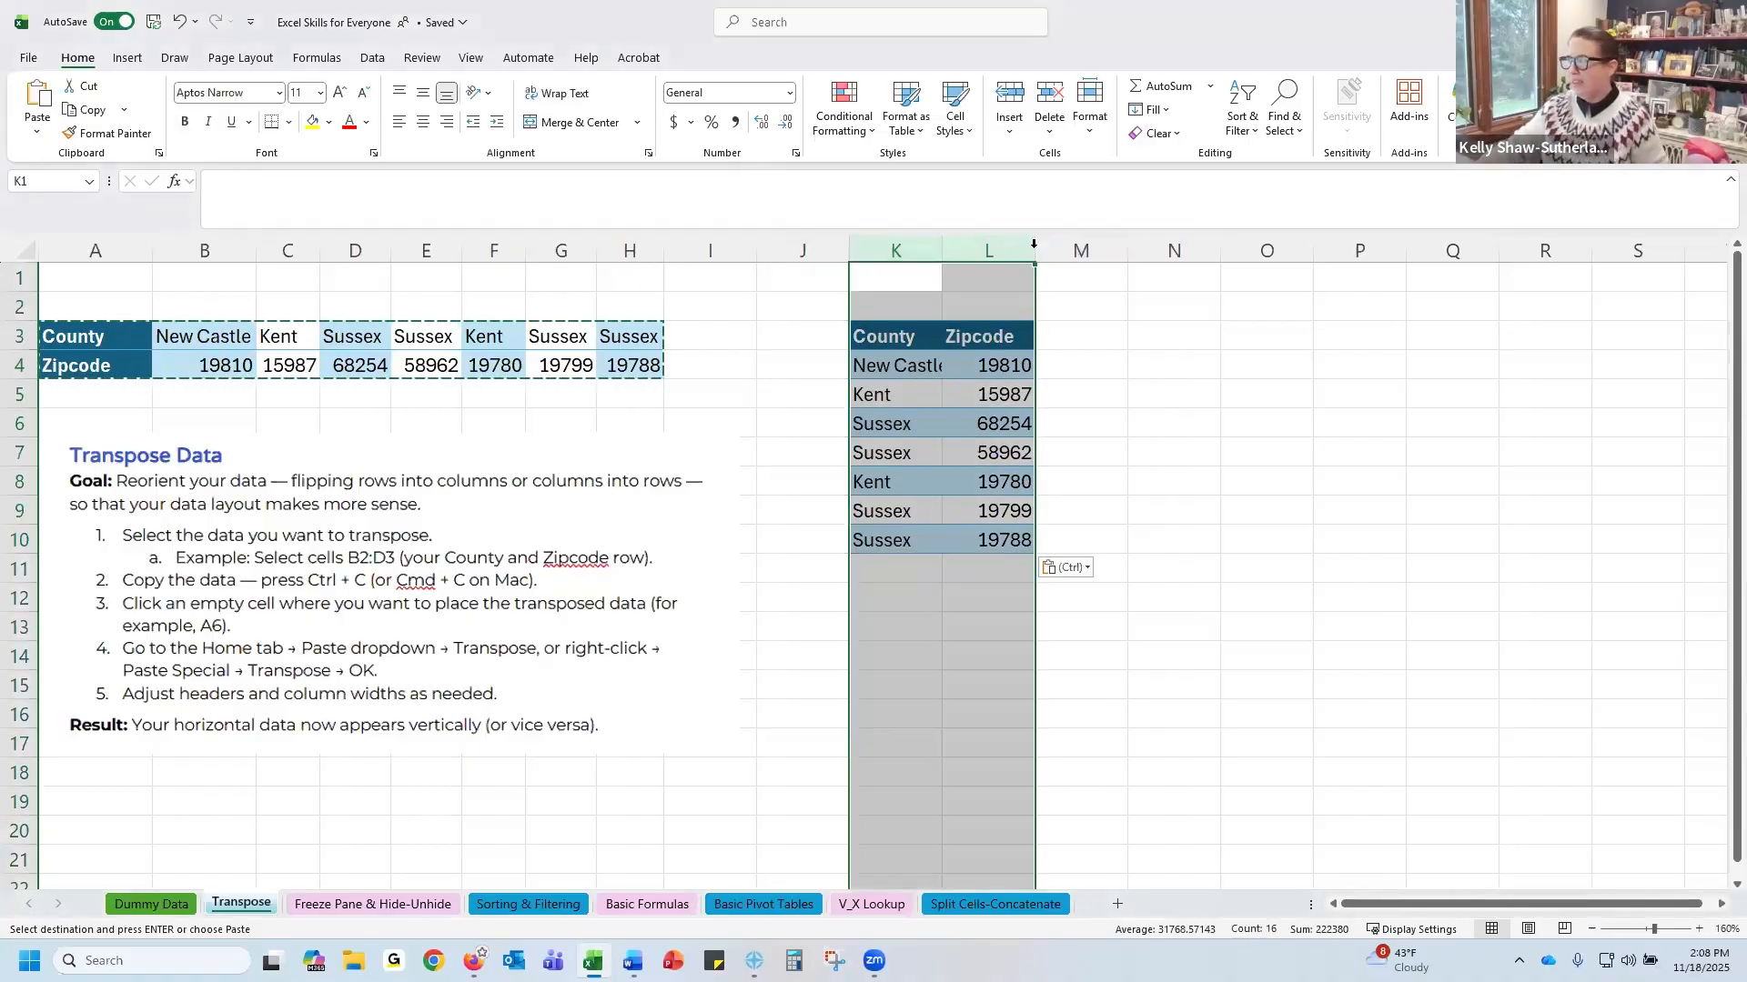
double_click(1034, 243)
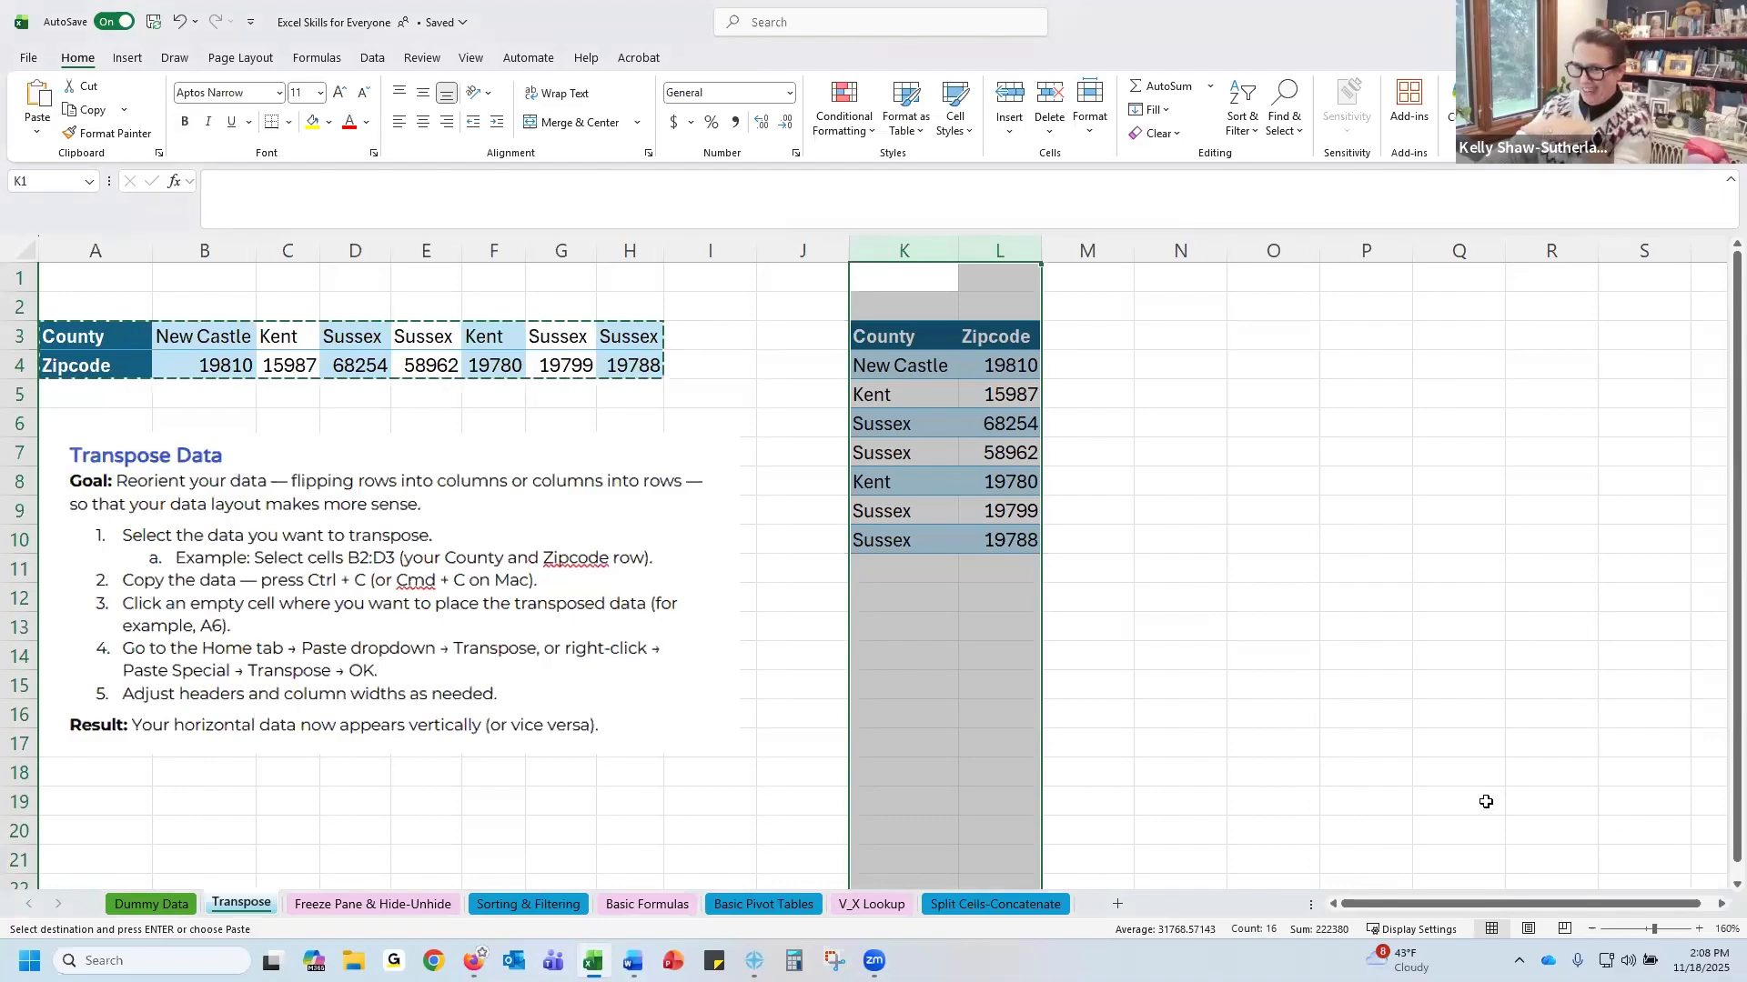
Open the Freeze Pane & Hide-Unhide sheet and enlarge its view
left_click(342, 912)
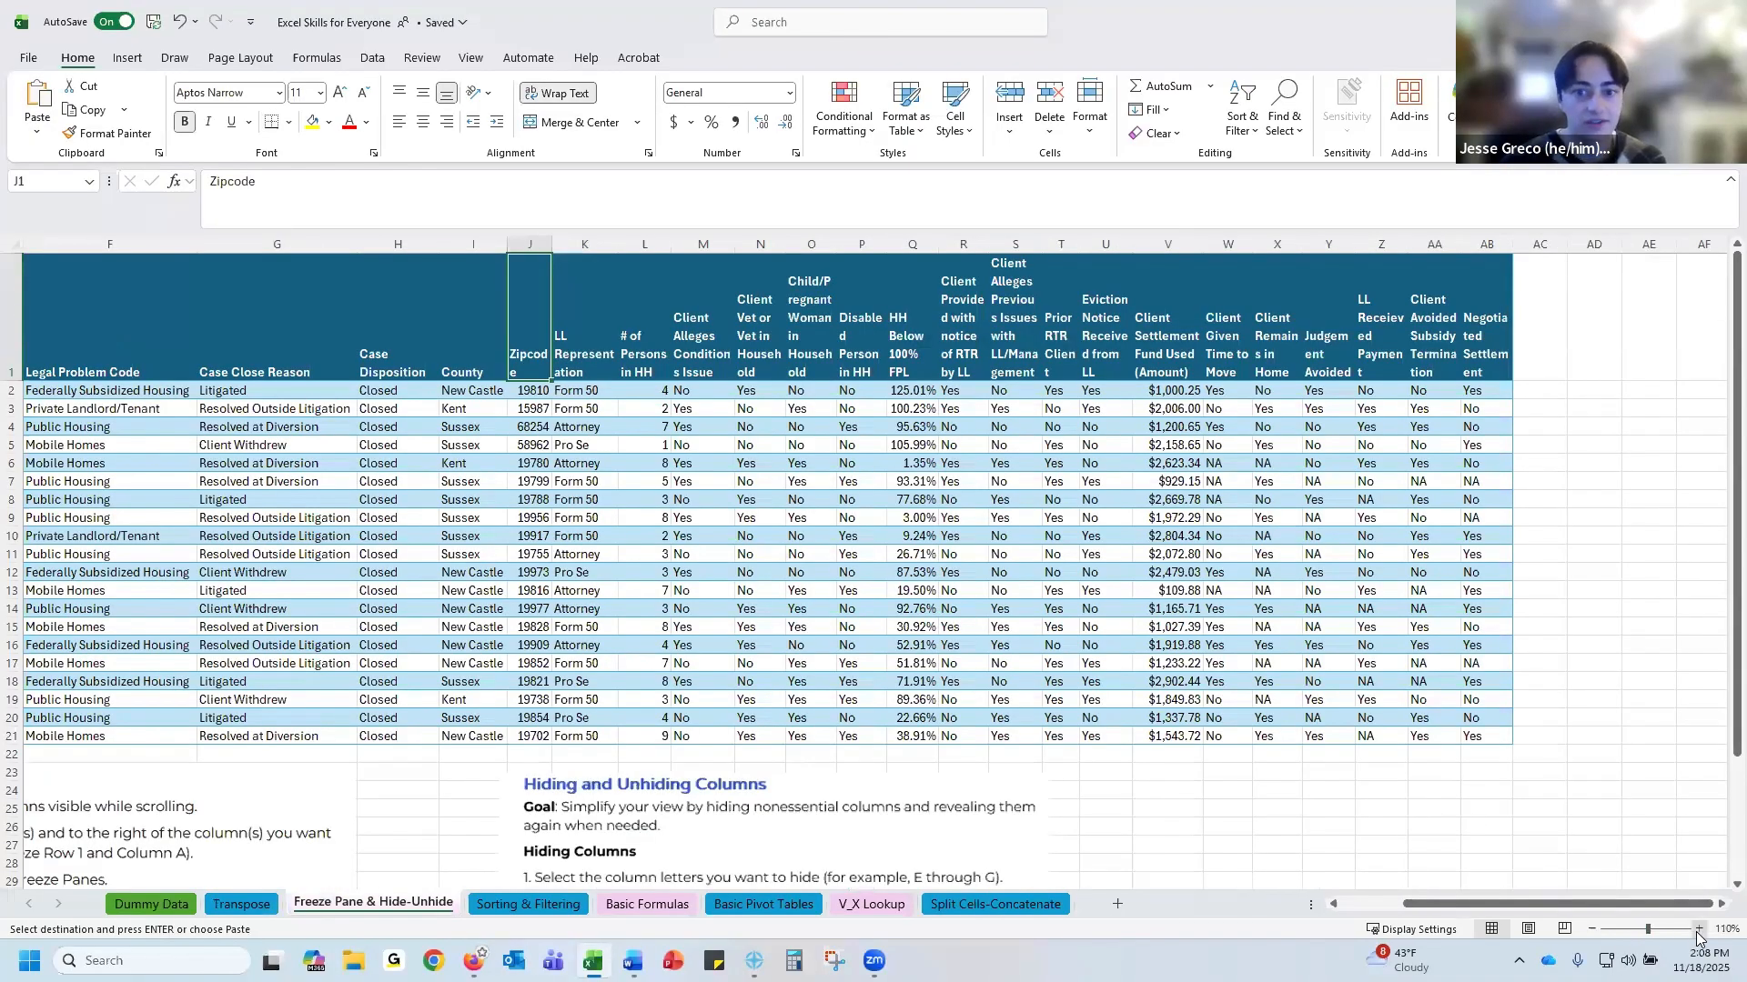
left_click(1697, 930)
left_click(1697, 930)
left_click(1697, 929)
left_click(1698, 930)
left_click(1698, 930)
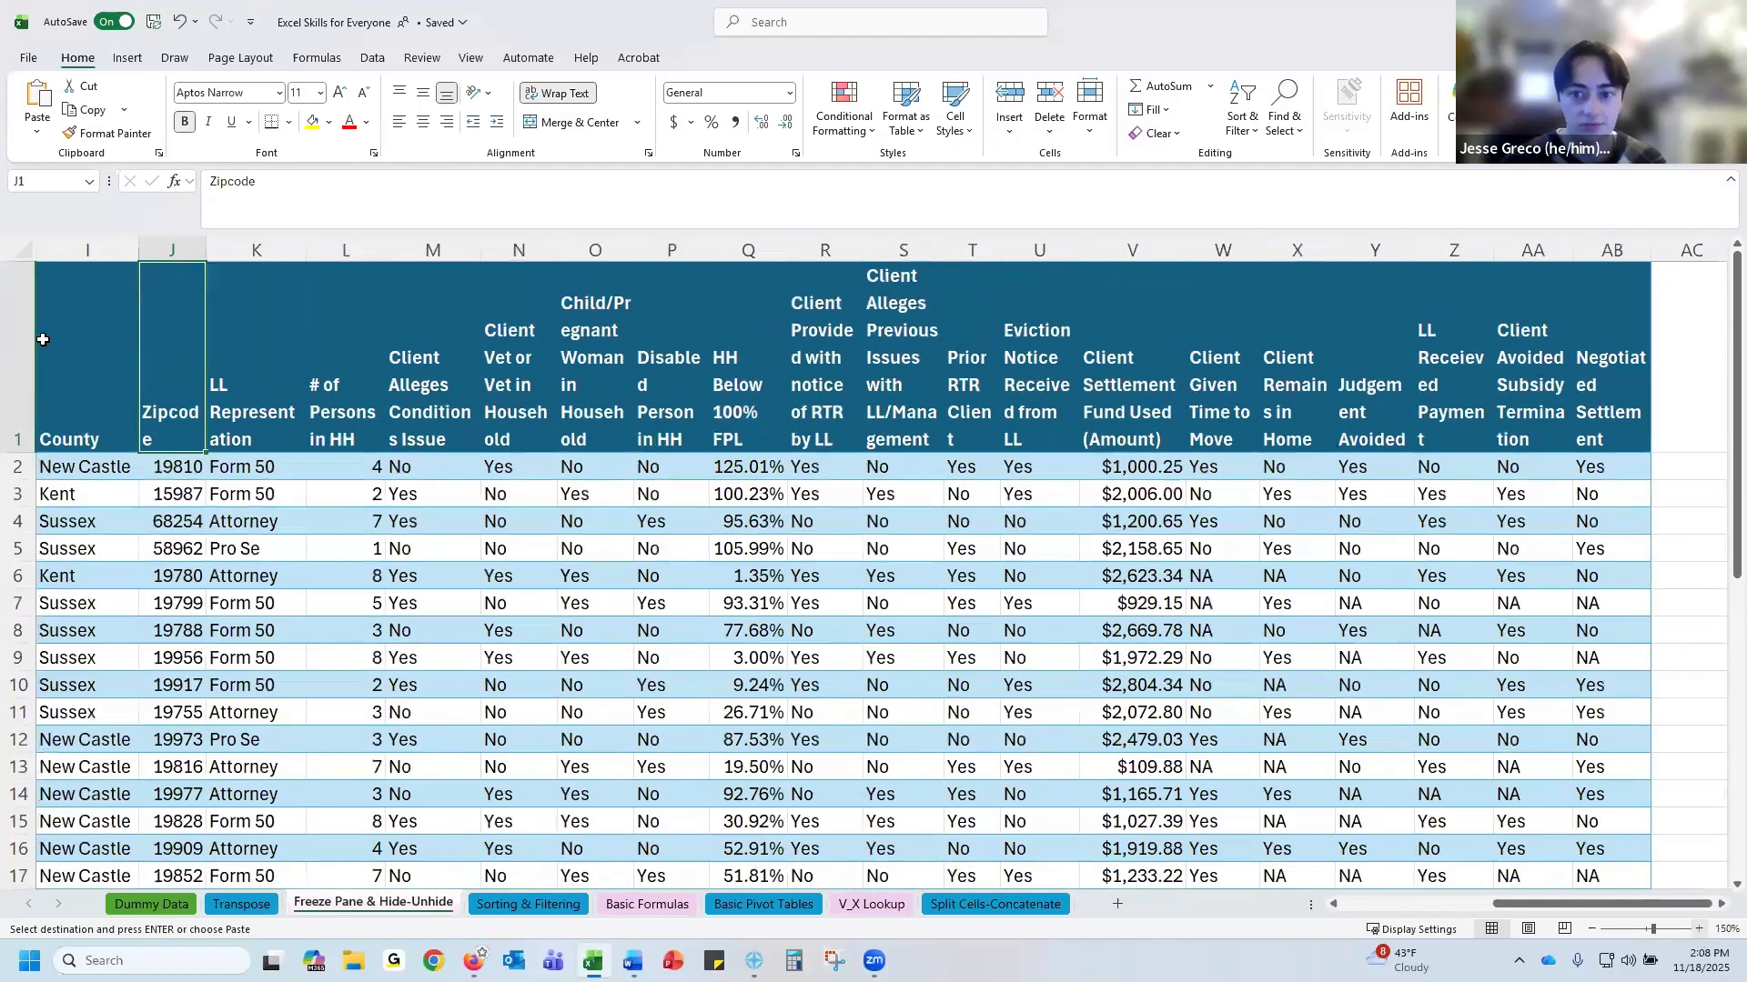
Select the whole sheet and autofit all column widths
left_click_drag(1561, 904, 1419, 910)
mouse_move(76, 244)
left_mouse_down()
mouse_move(1719, 272)
mouse_move(1715, 297)
mouse_move(1710, 254)
mouse_move(1555, 245)
mouse_move(63, 251)
left_mouse_up()
left_click(1561, 247)
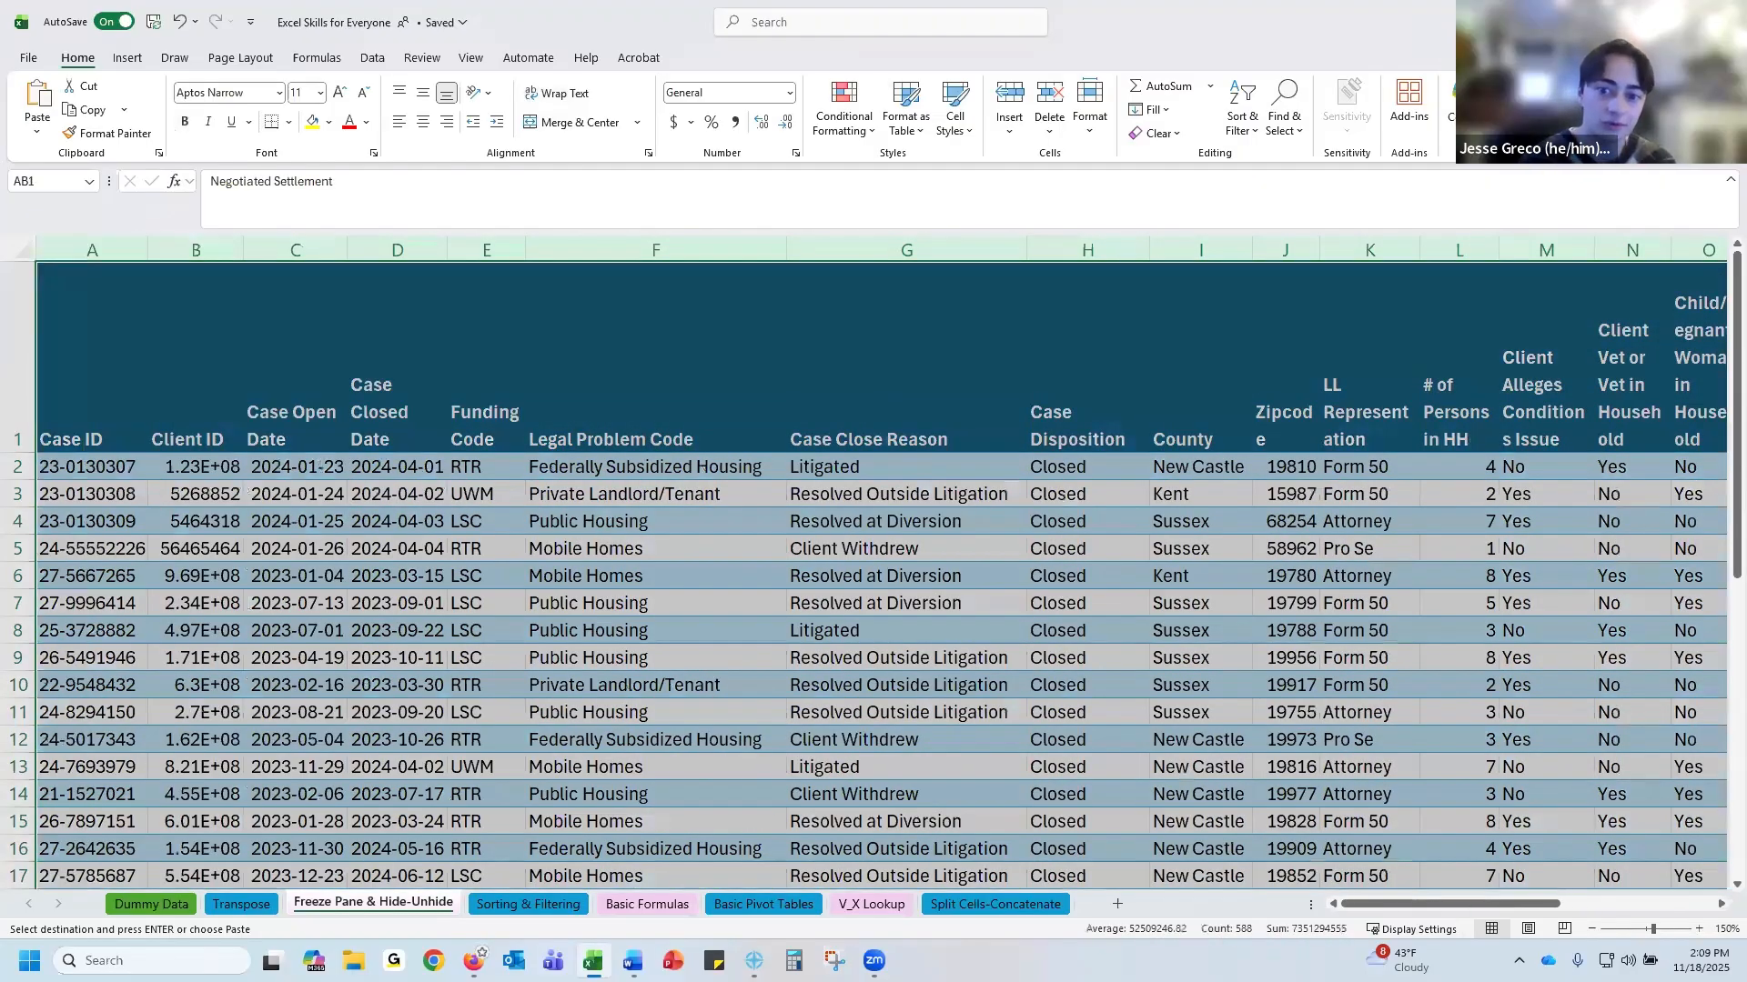
double_click(245, 239)
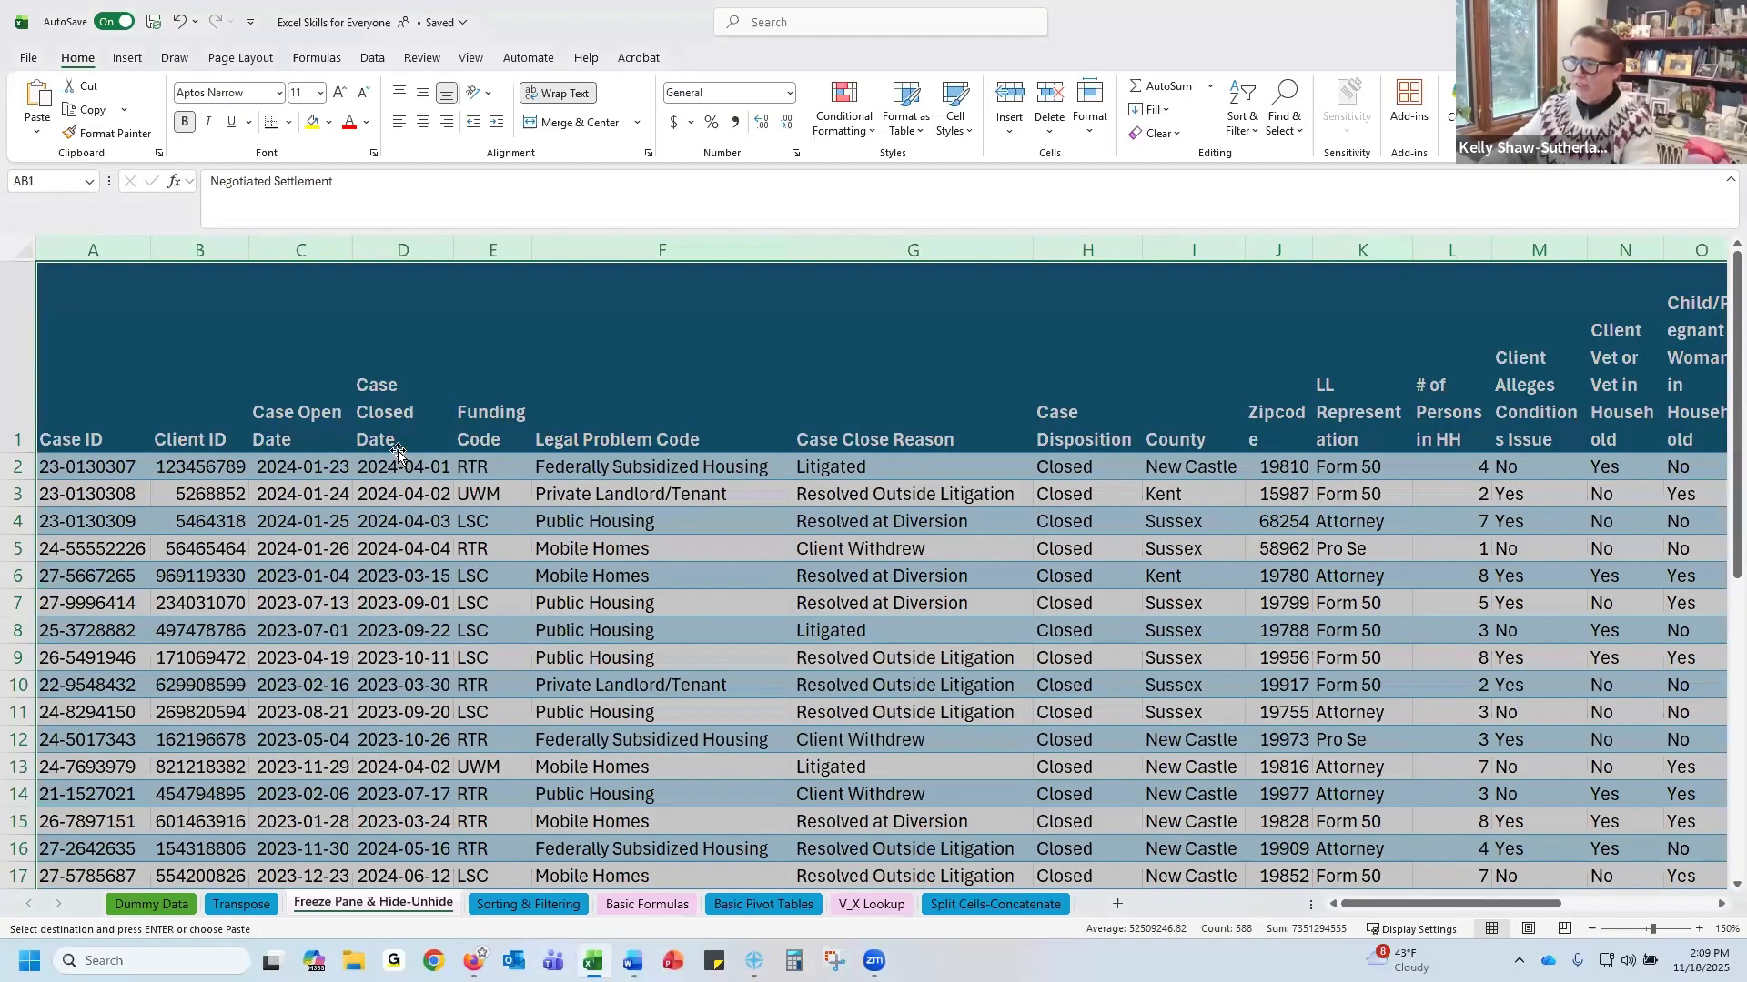
Freeze the top row of the sheet
left_click(403, 467)
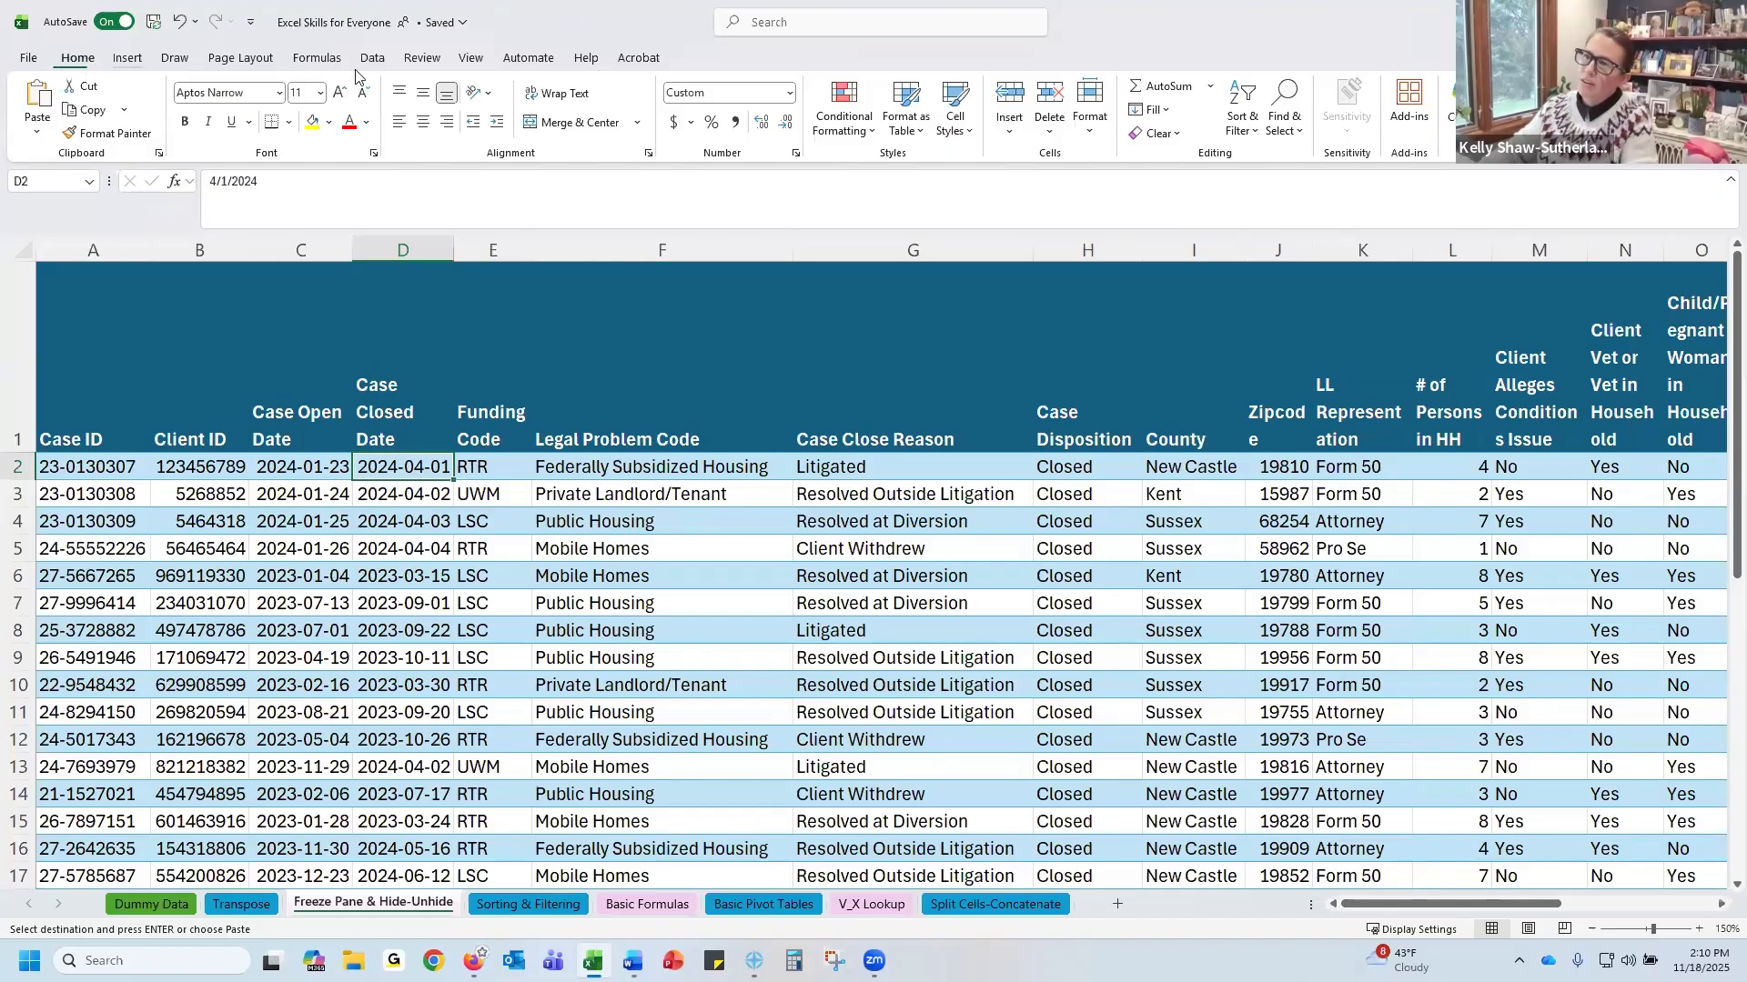
left_click(468, 60)
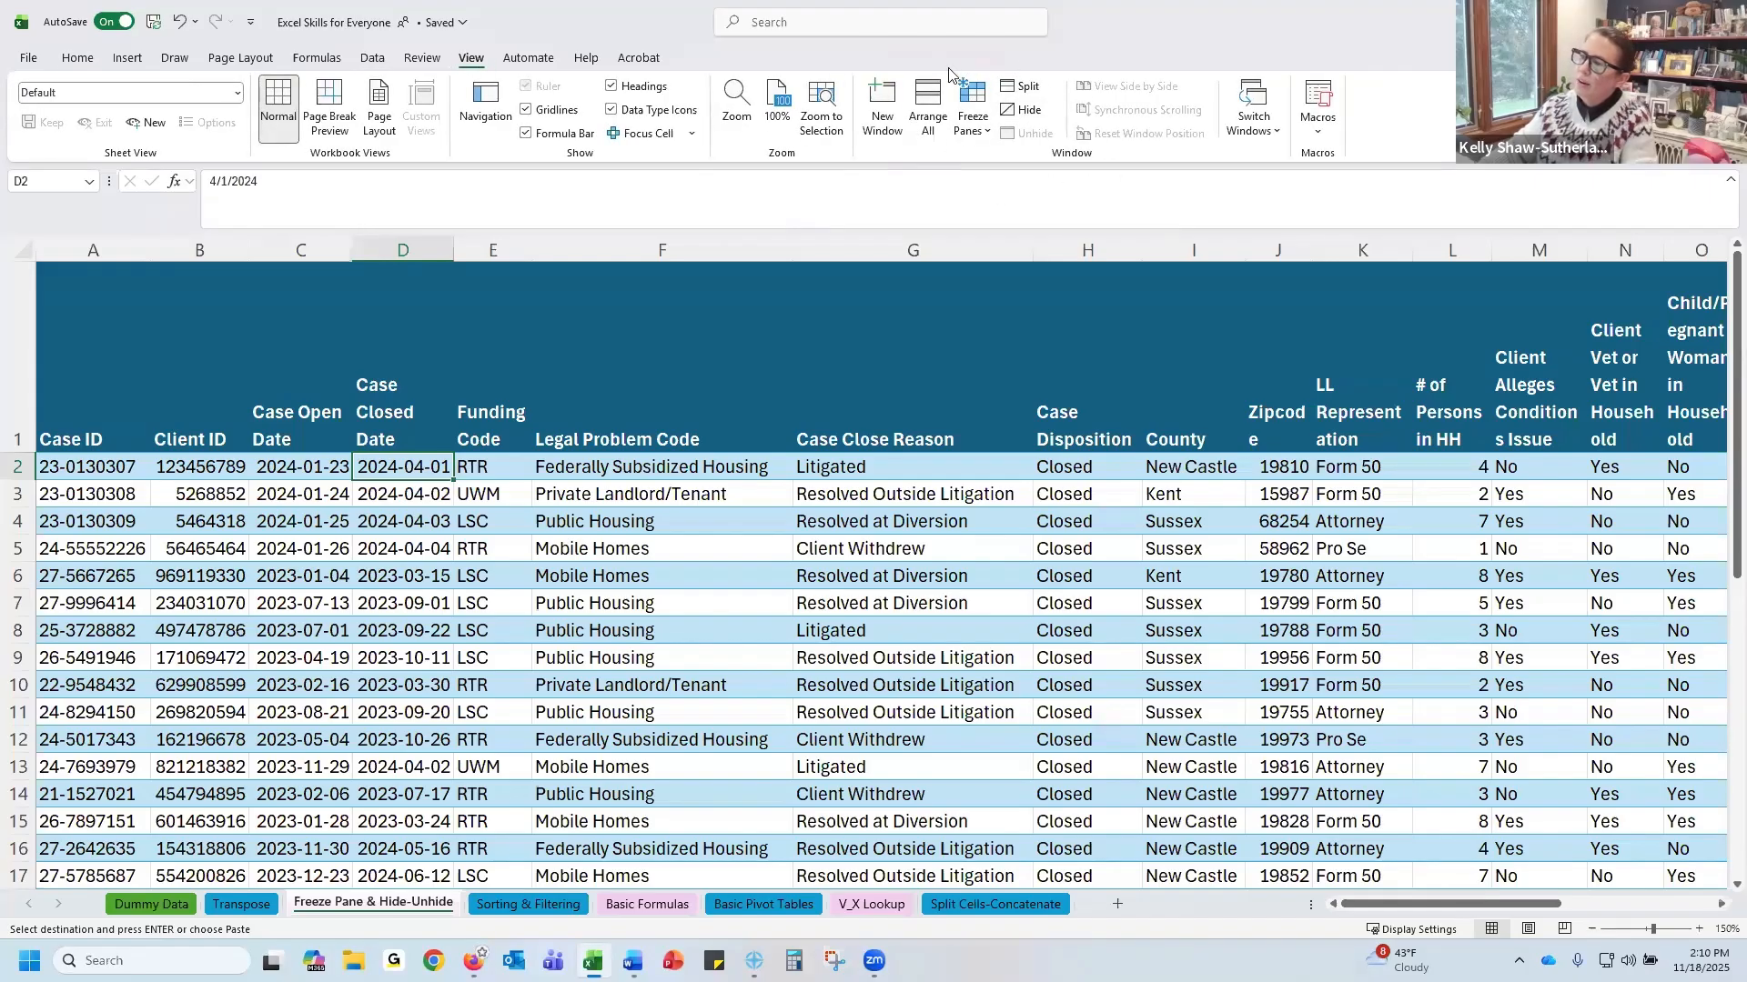
left_click(973, 141)
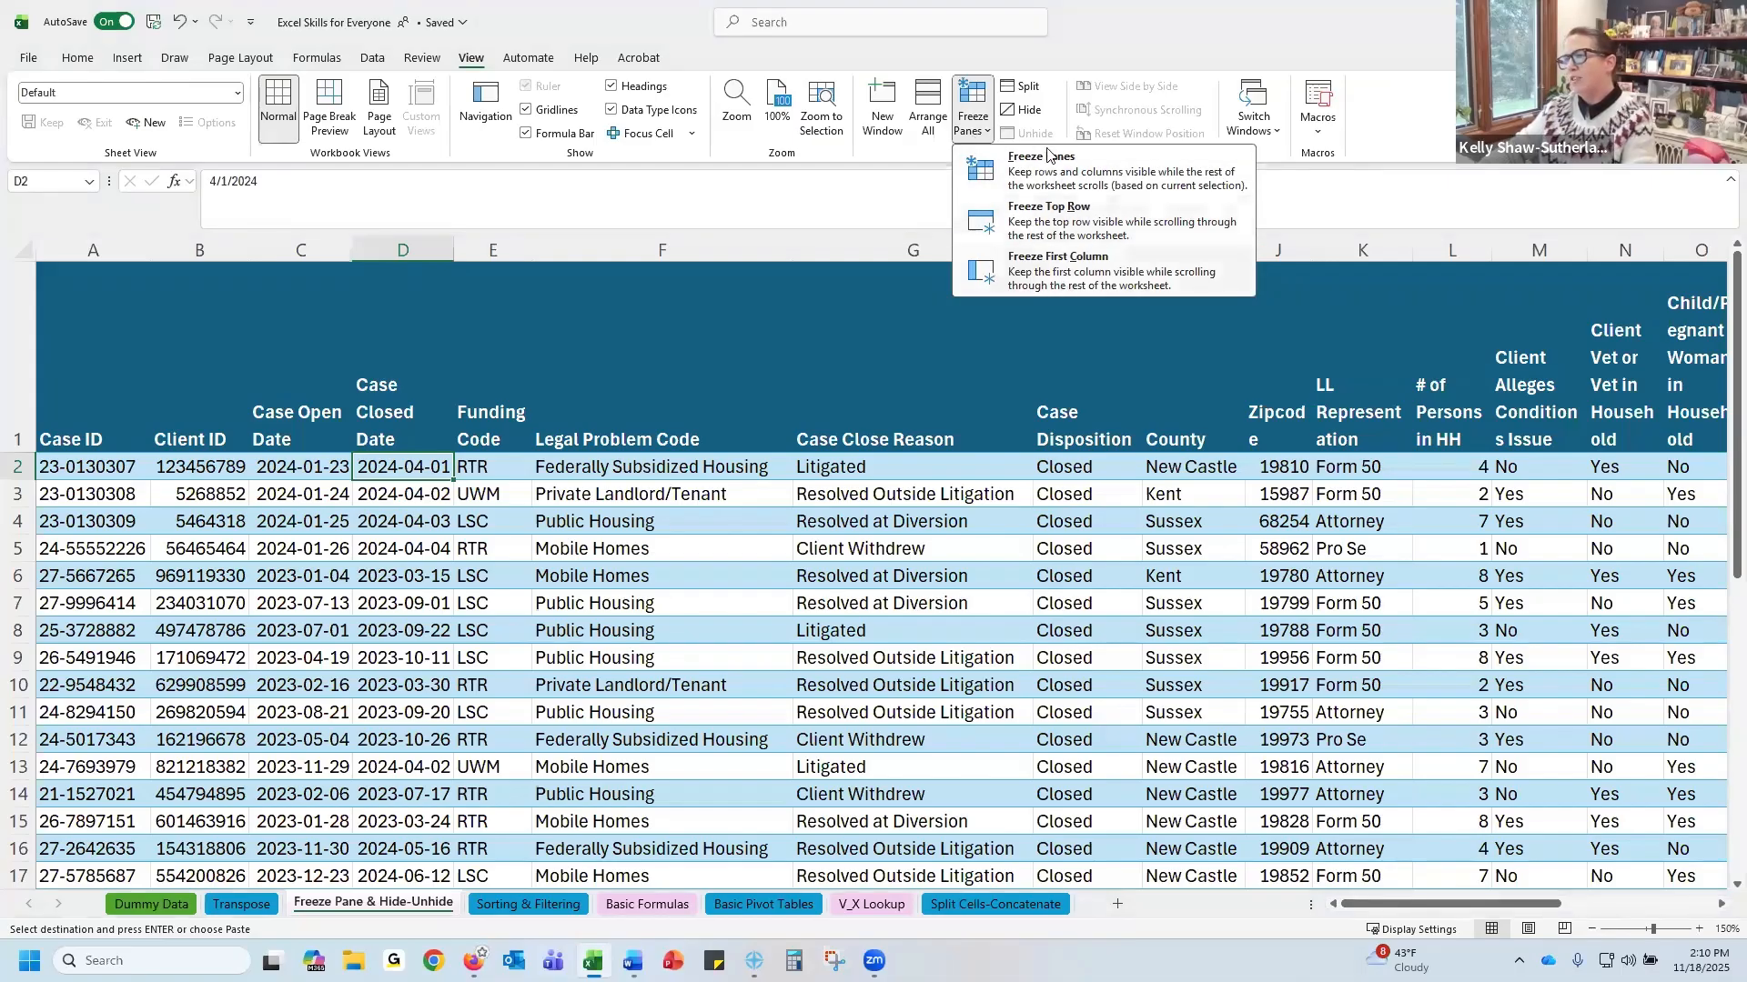
left_click(1070, 232)
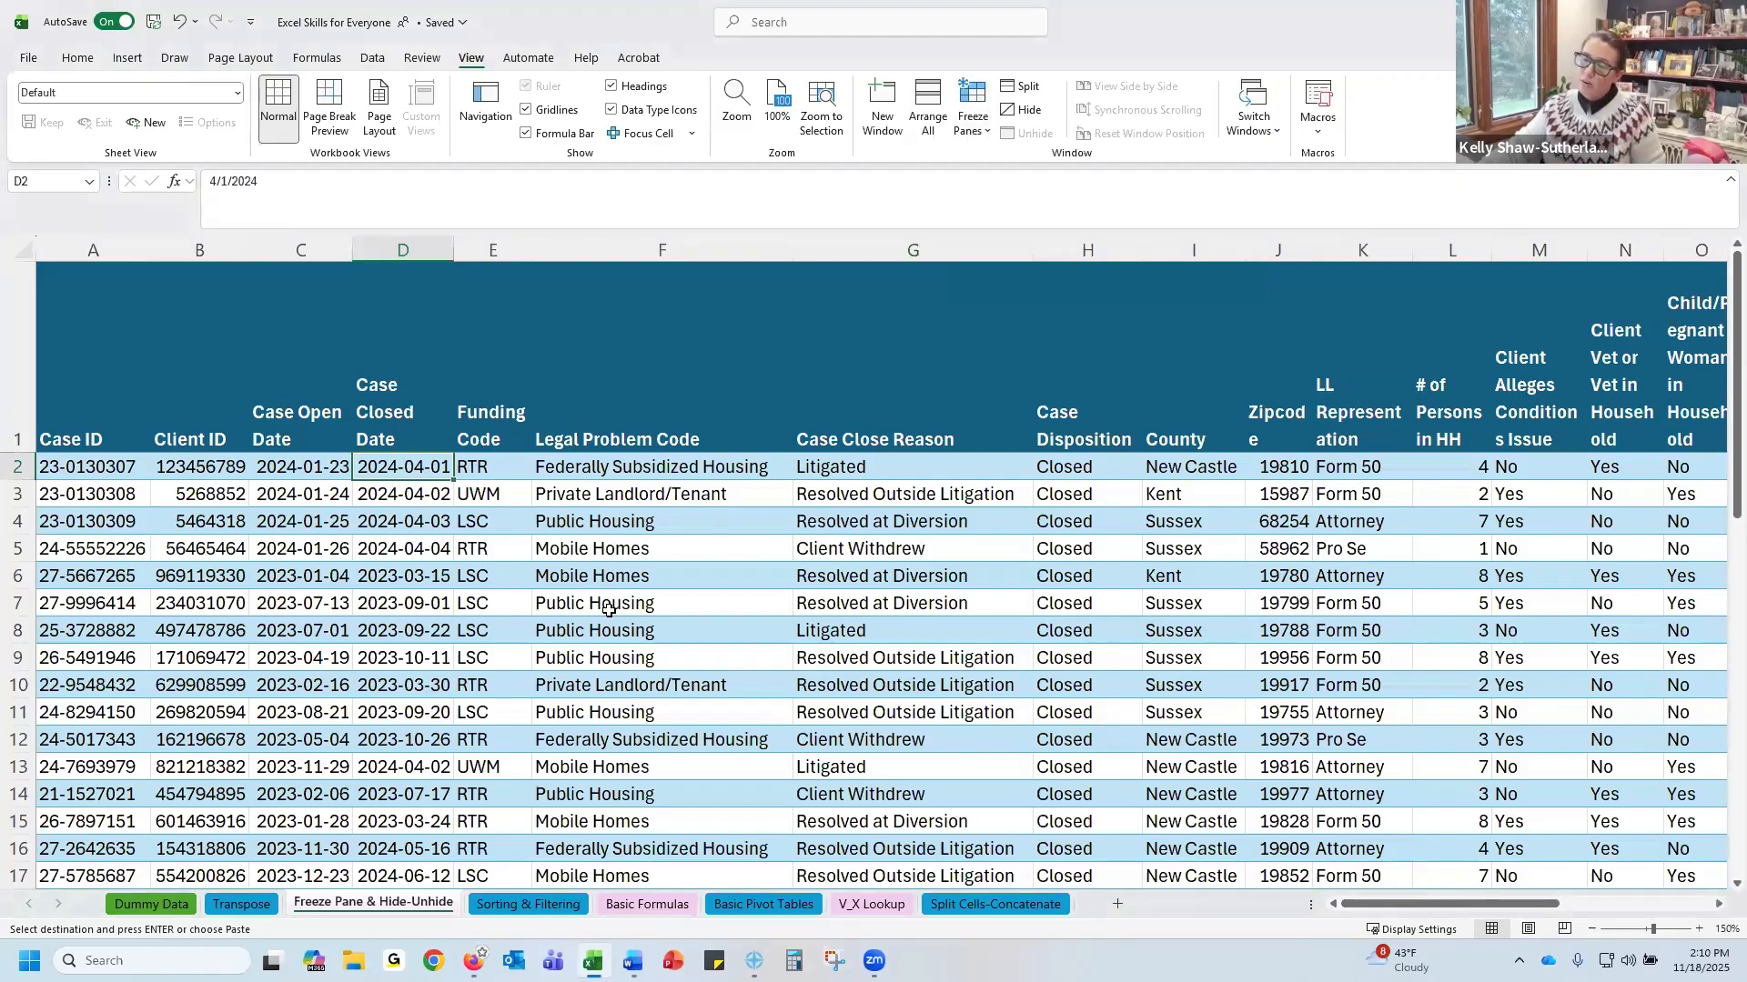
scroll(611, 609, "down", 7)
scroll(609, 610, "up", 7)
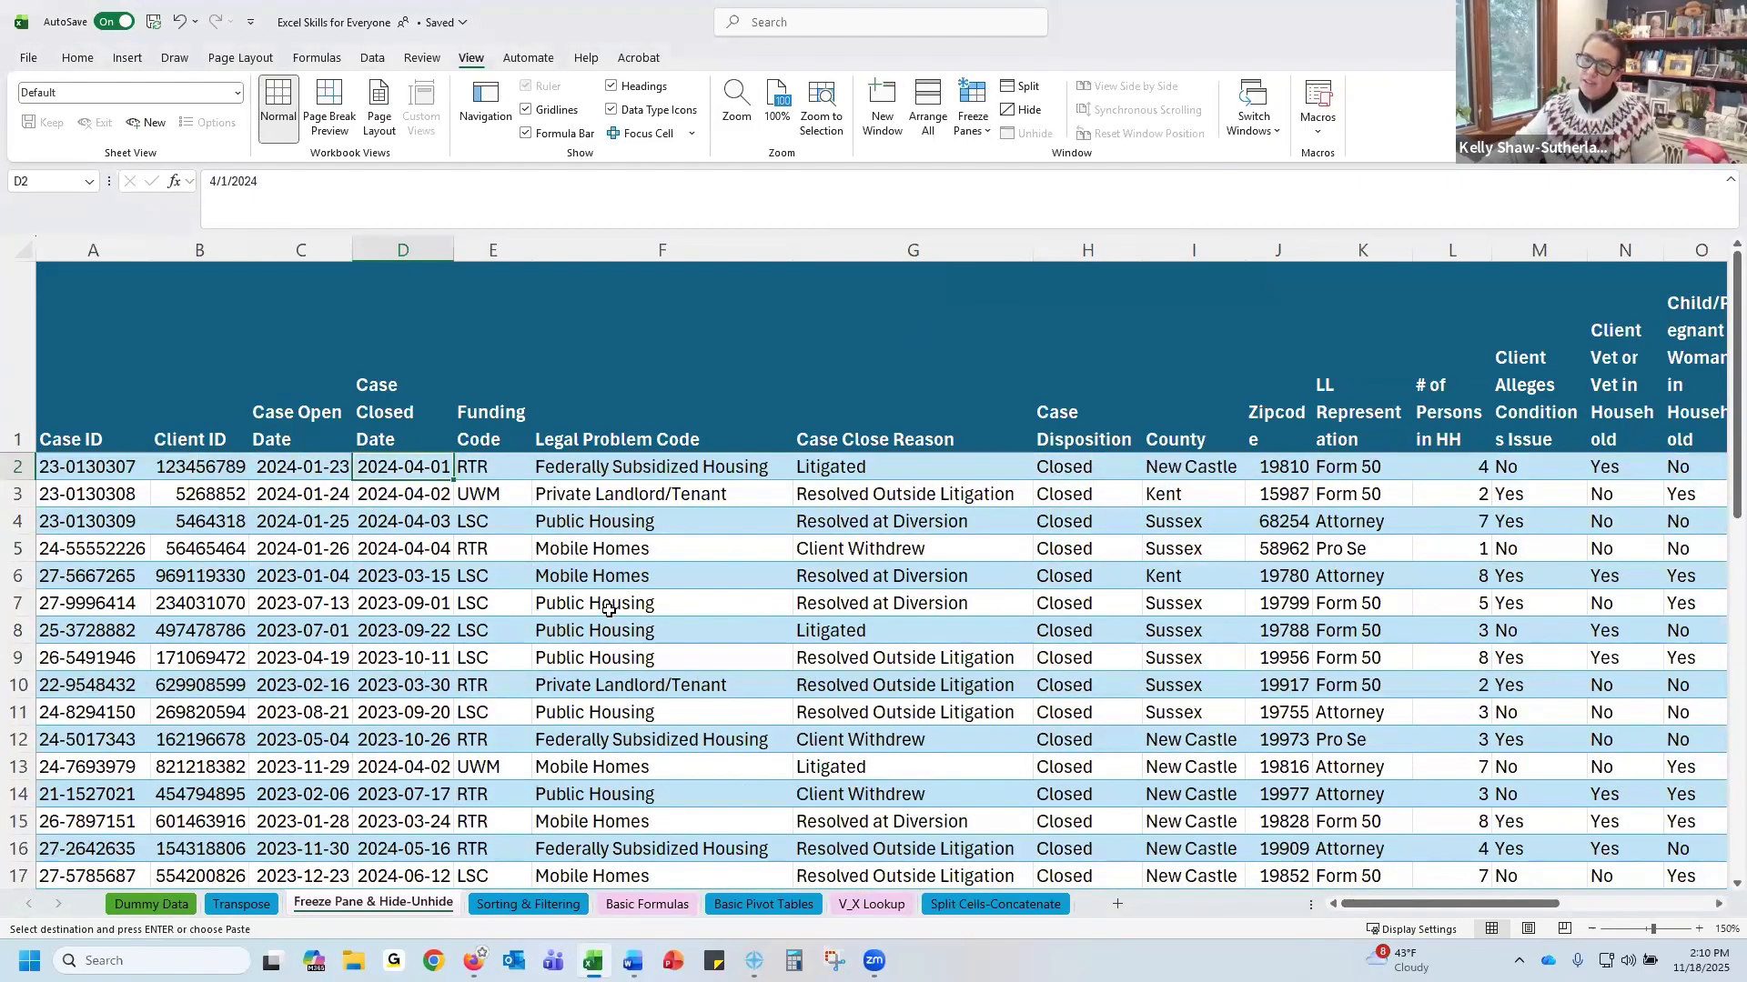
scroll(608, 609, "down", 4)
scroll(609, 610, "up", 4)
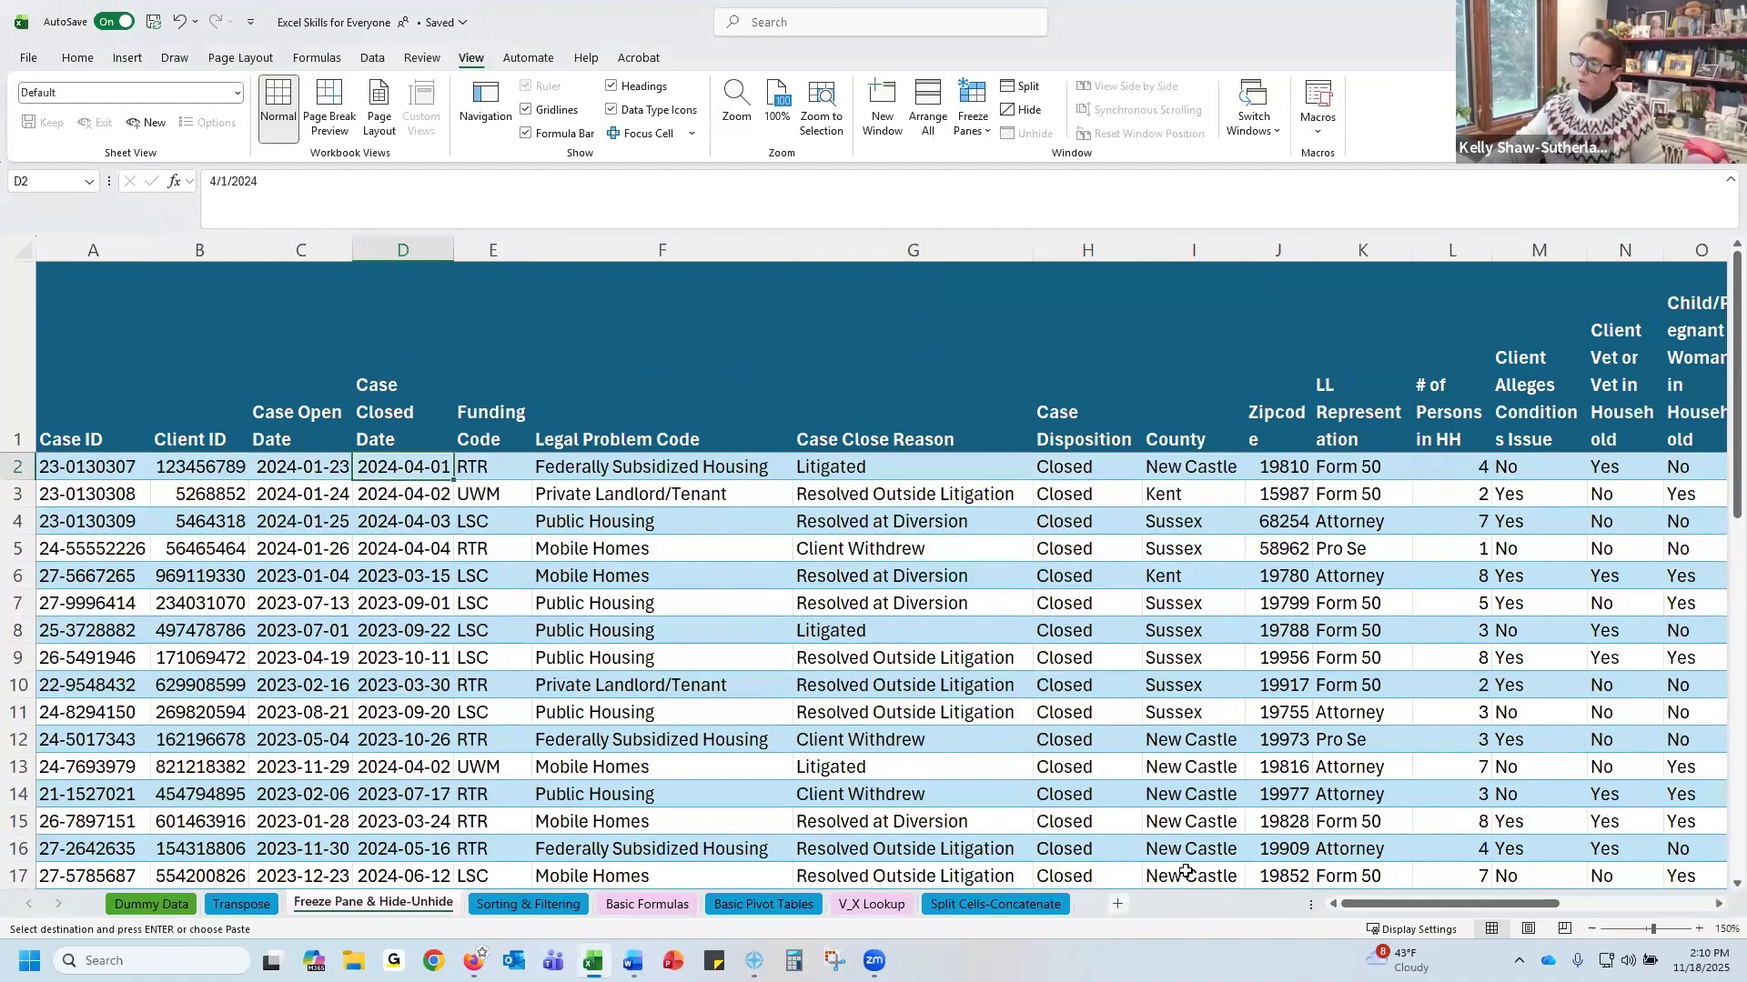
Unfreeze the panes
left_click_drag(1406, 904, 1157, 937)
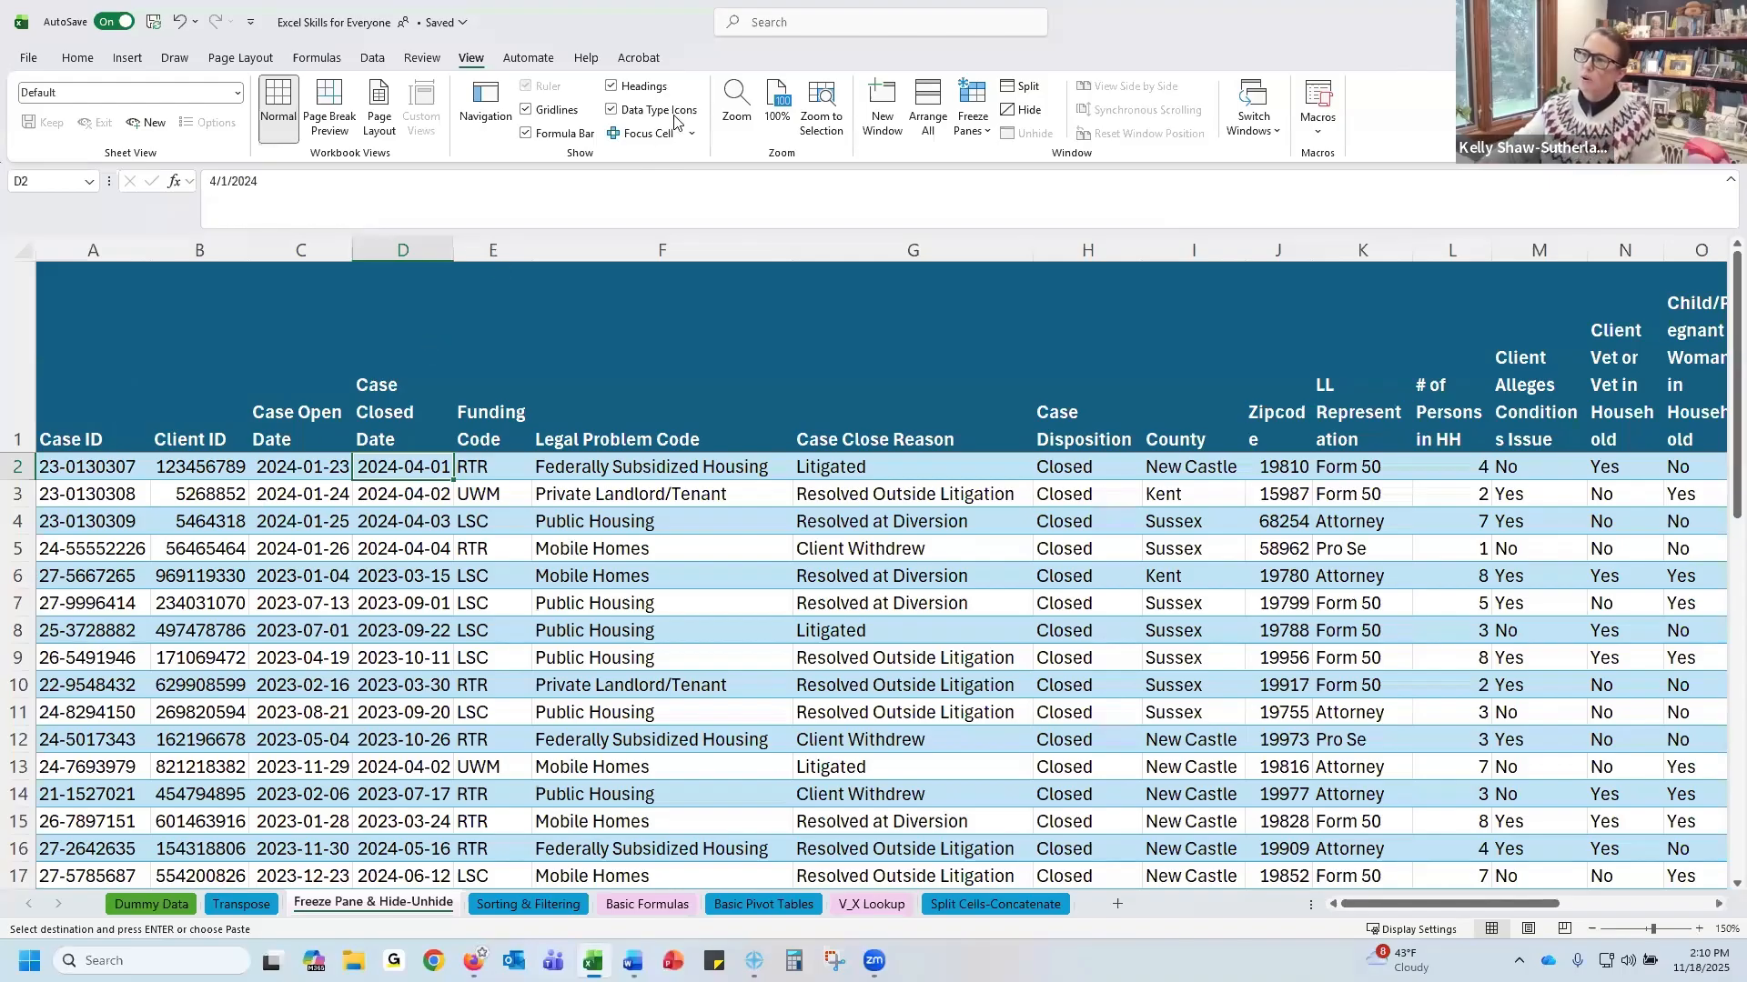
left_click(973, 118)
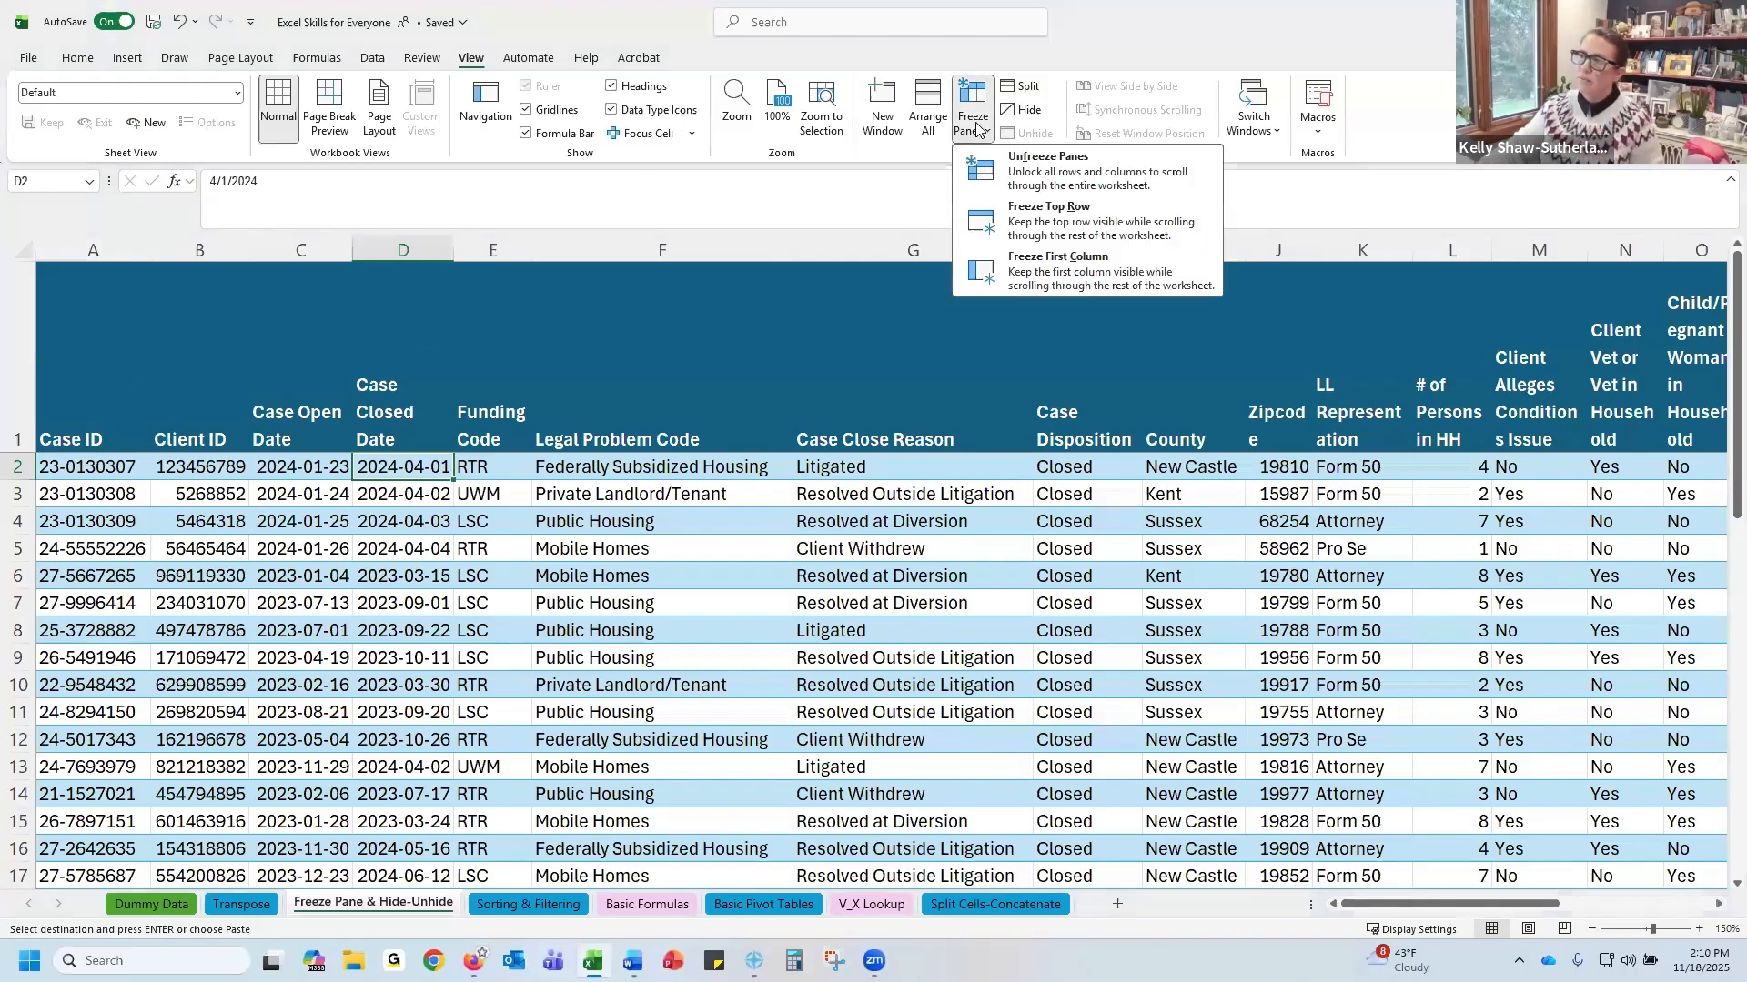
left_click(1046, 173)
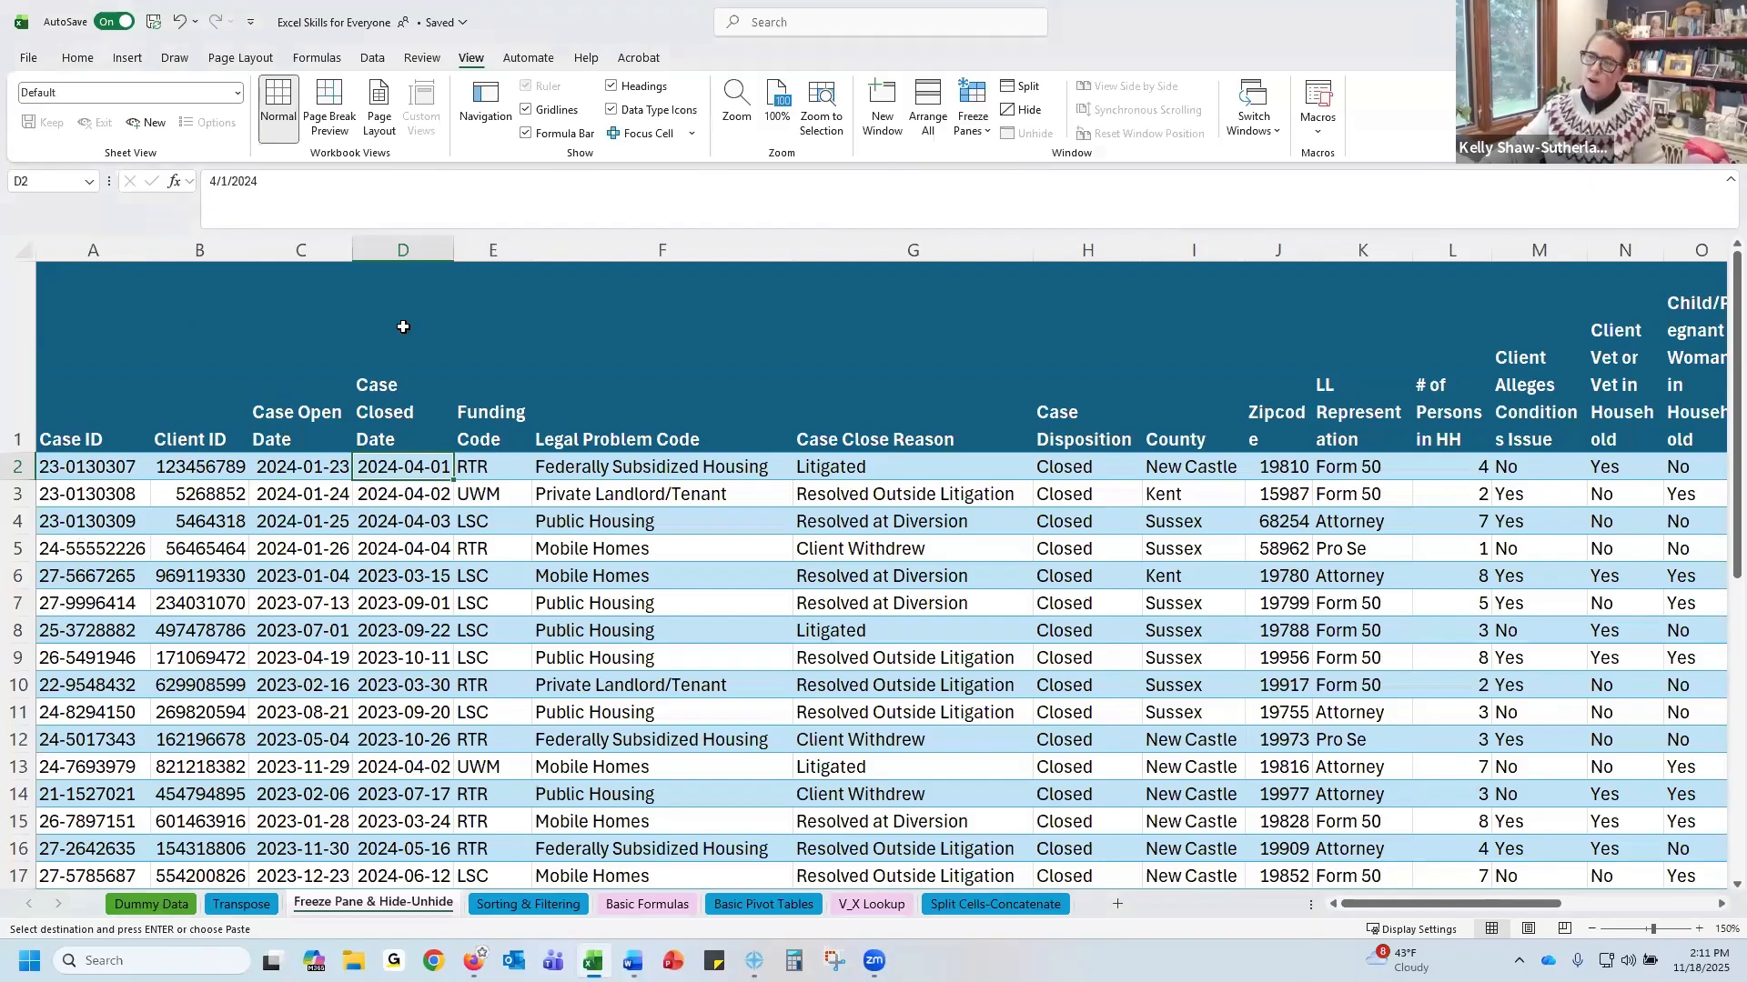
Freeze the first column of the sheet
left_click(972, 133)
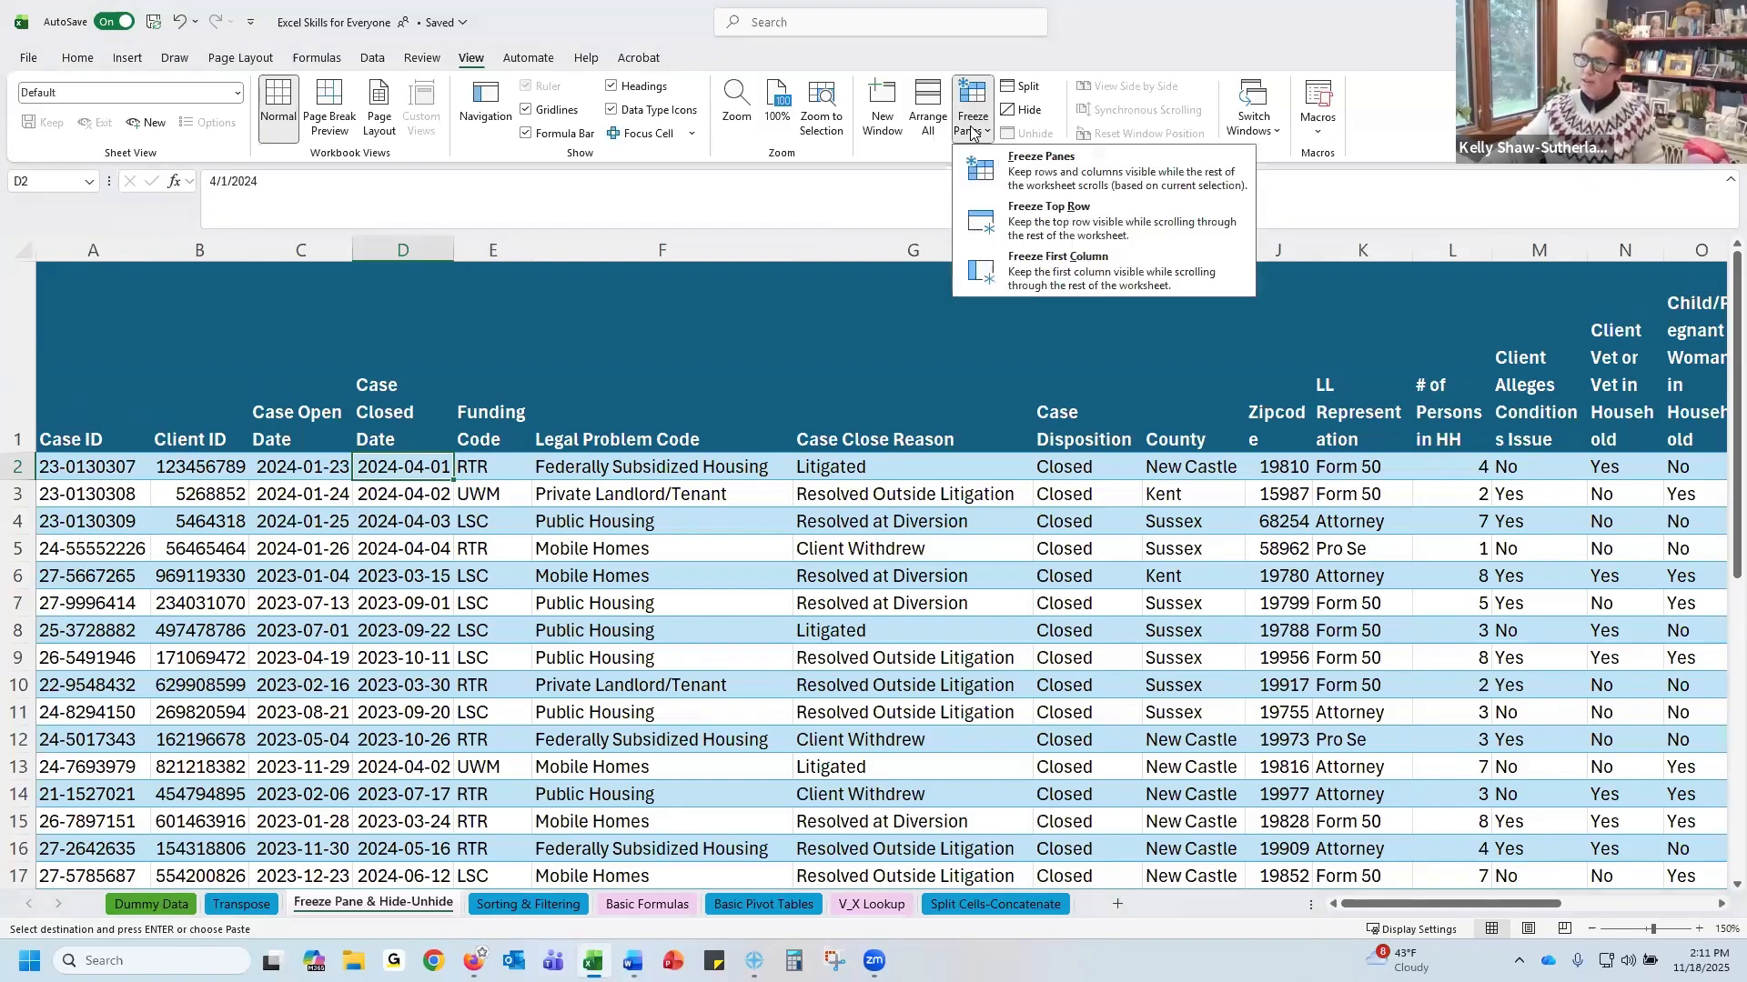
left_click(1041, 289)
left_click_drag(1356, 913, 1210, 896)
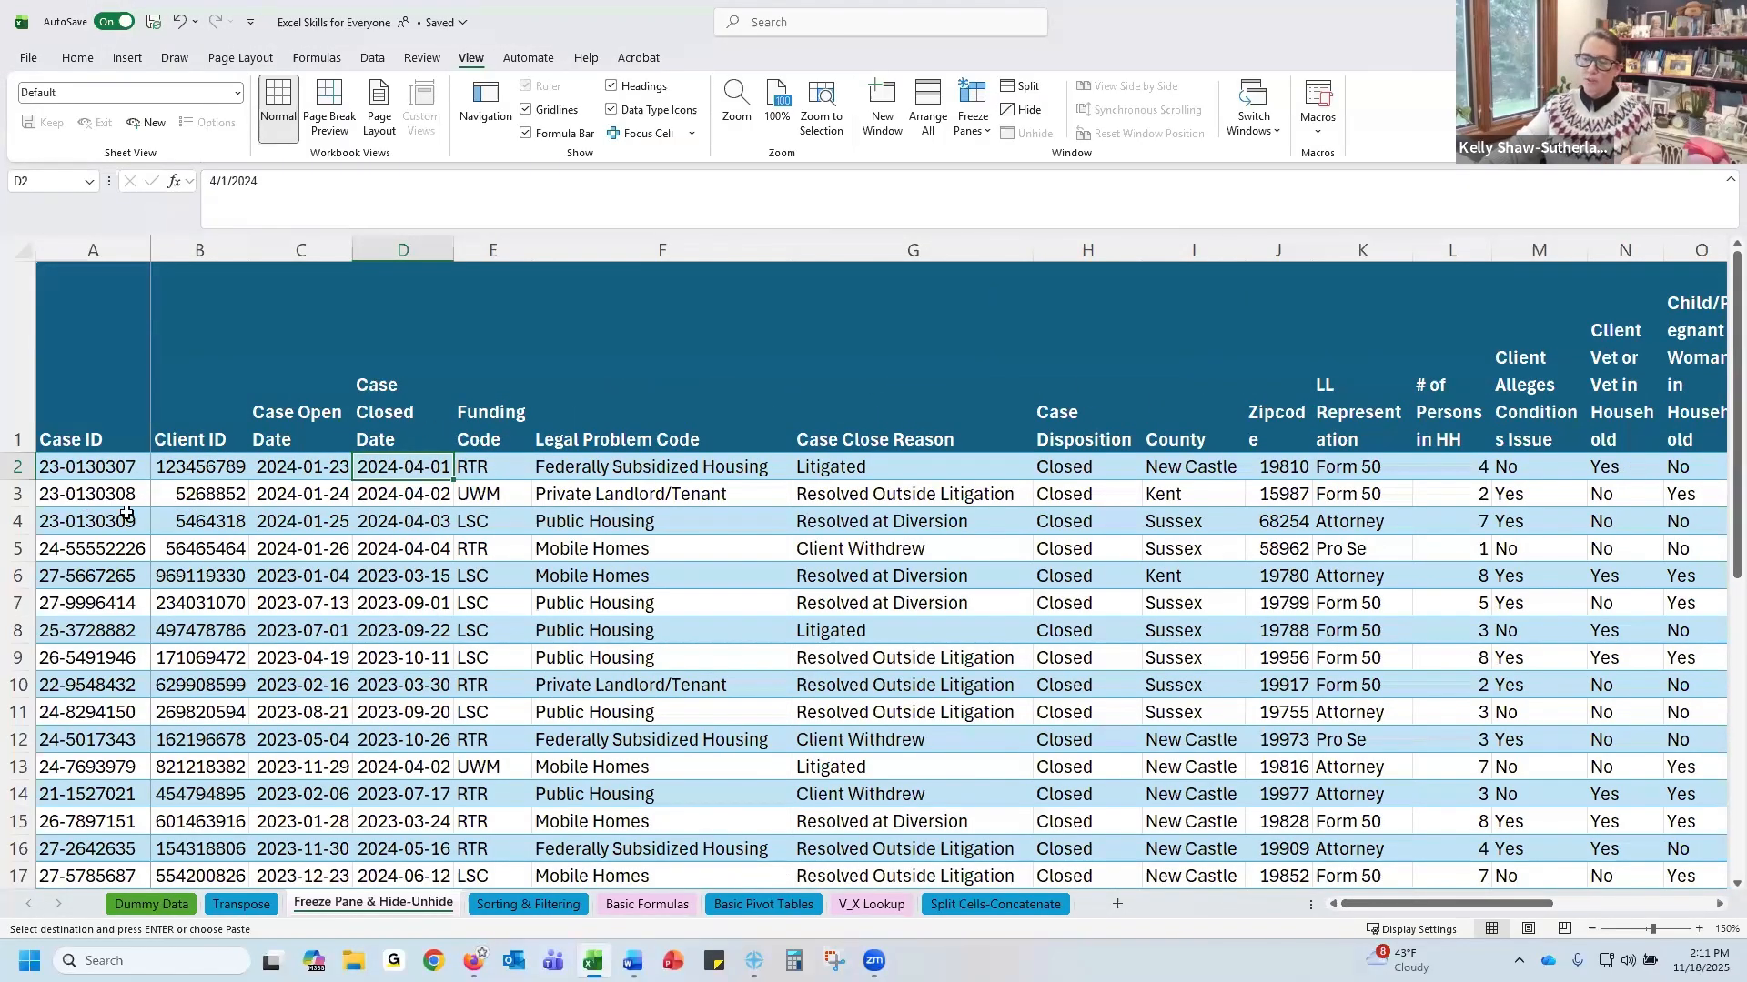
Unfreeze the panes again
left_click(99, 573)
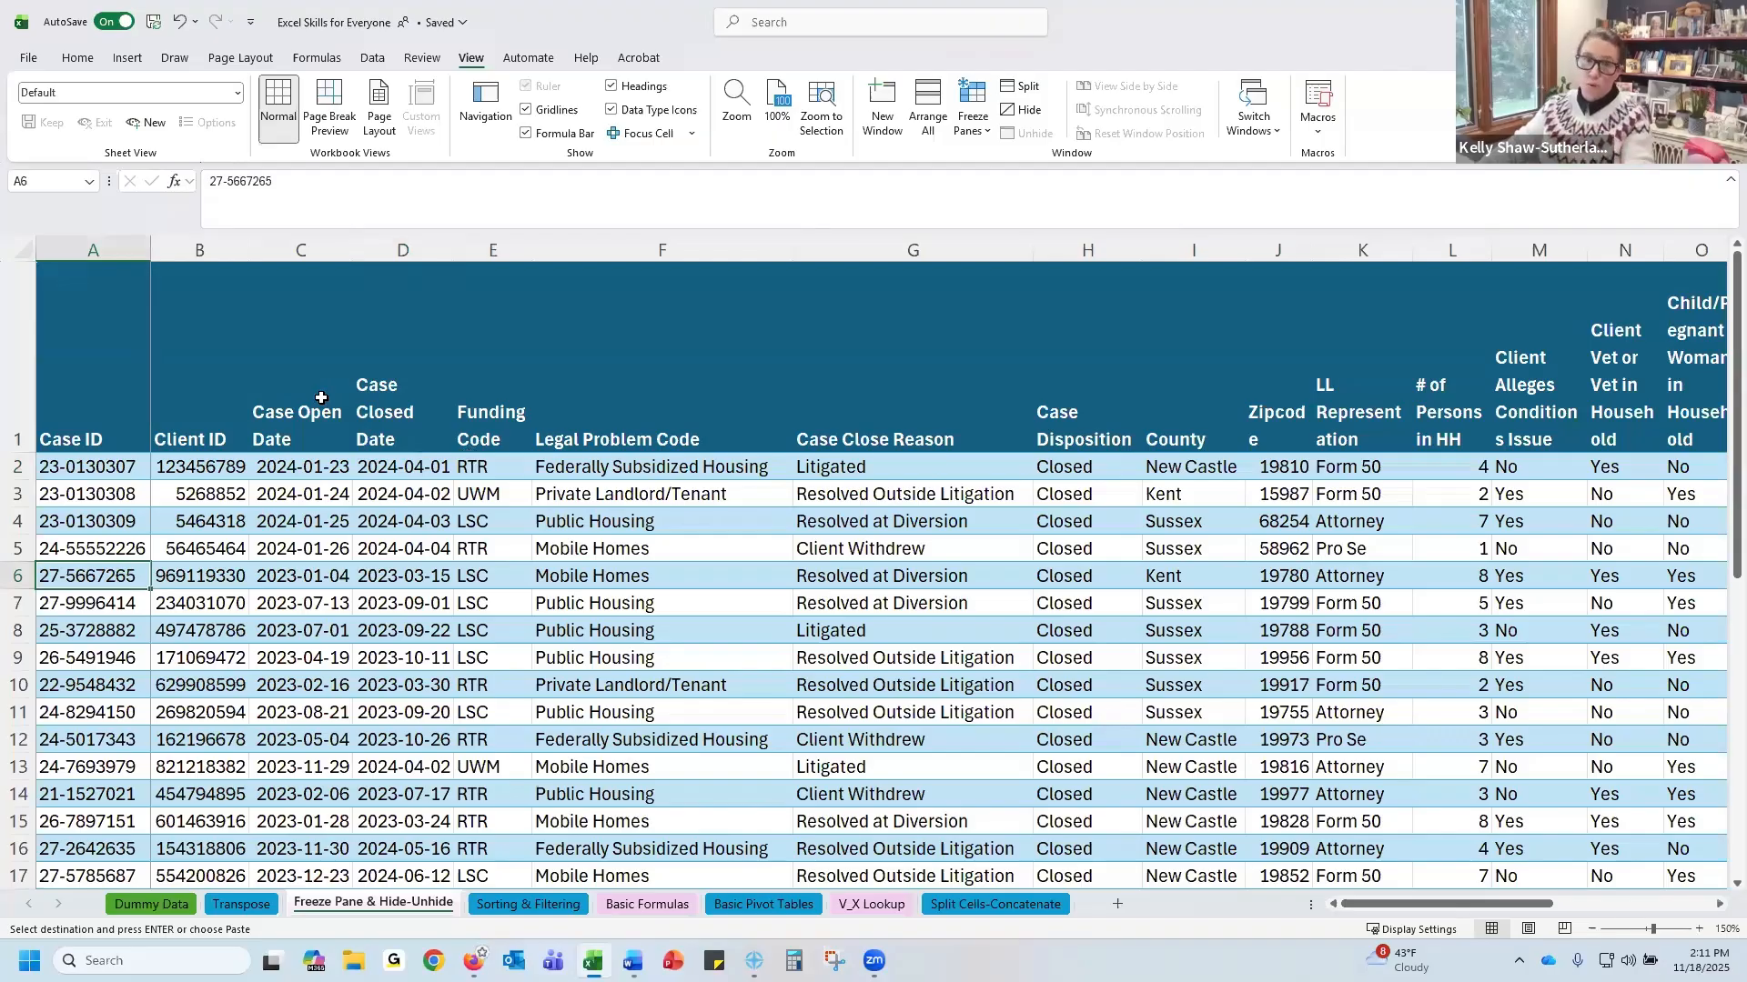
left_click(967, 136)
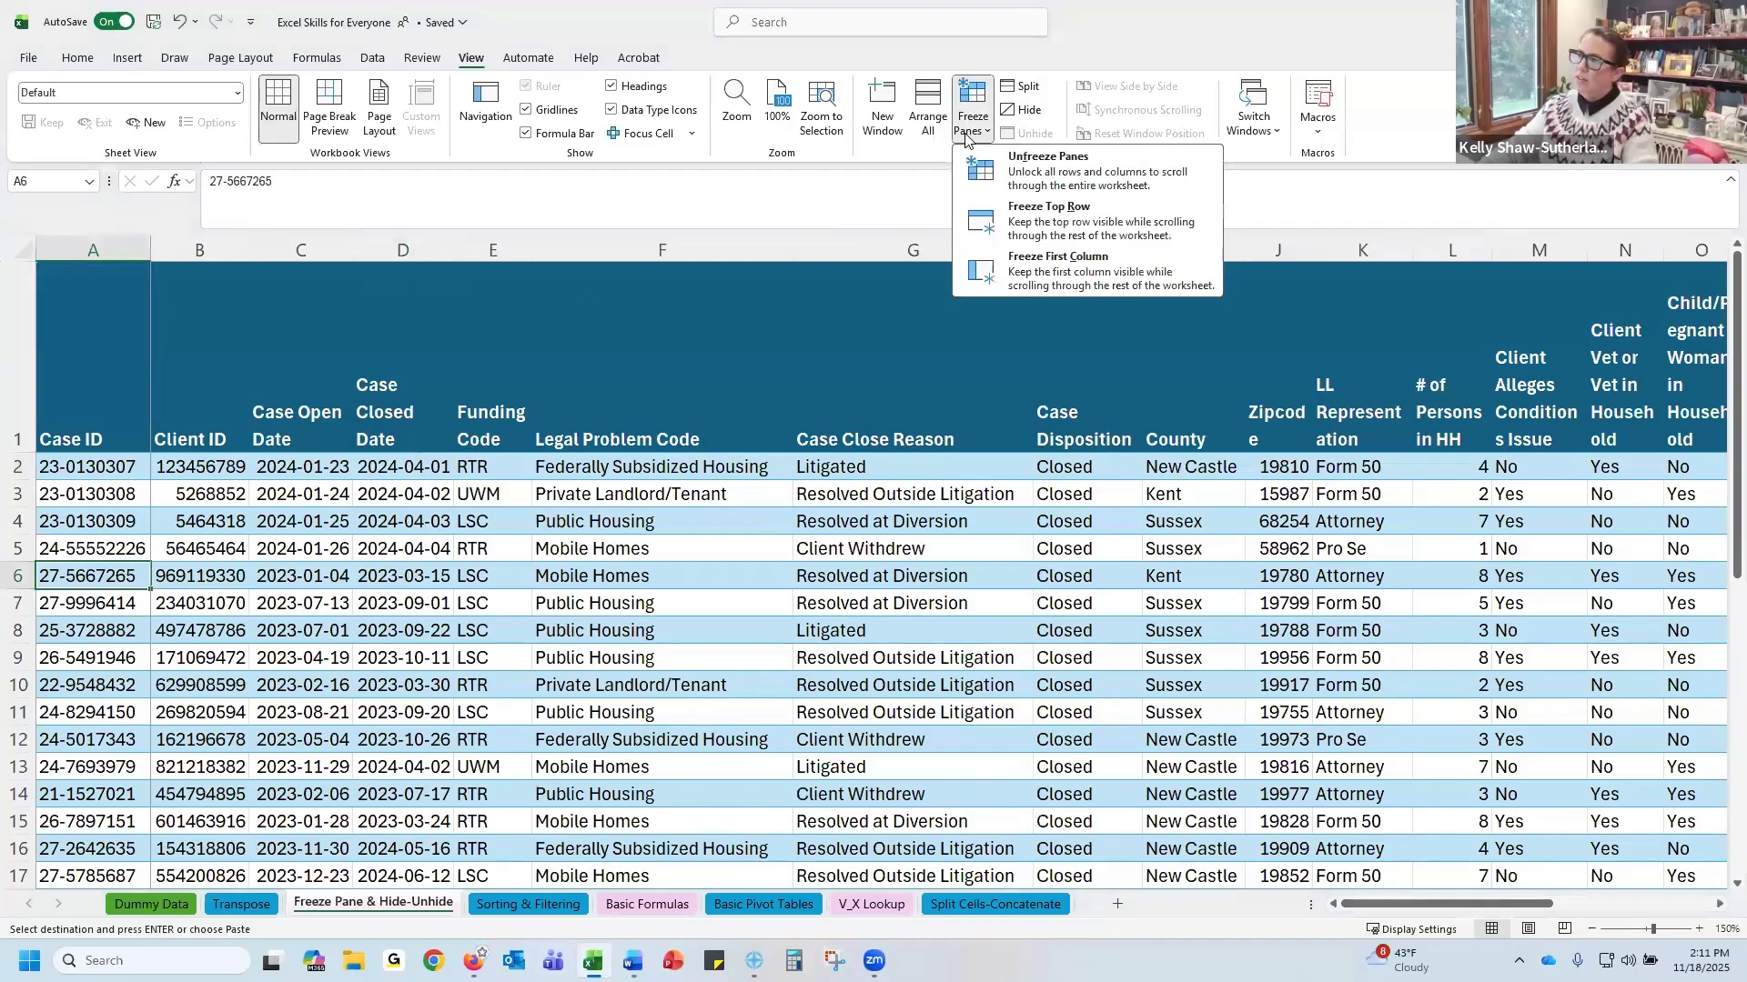
left_click(1022, 175)
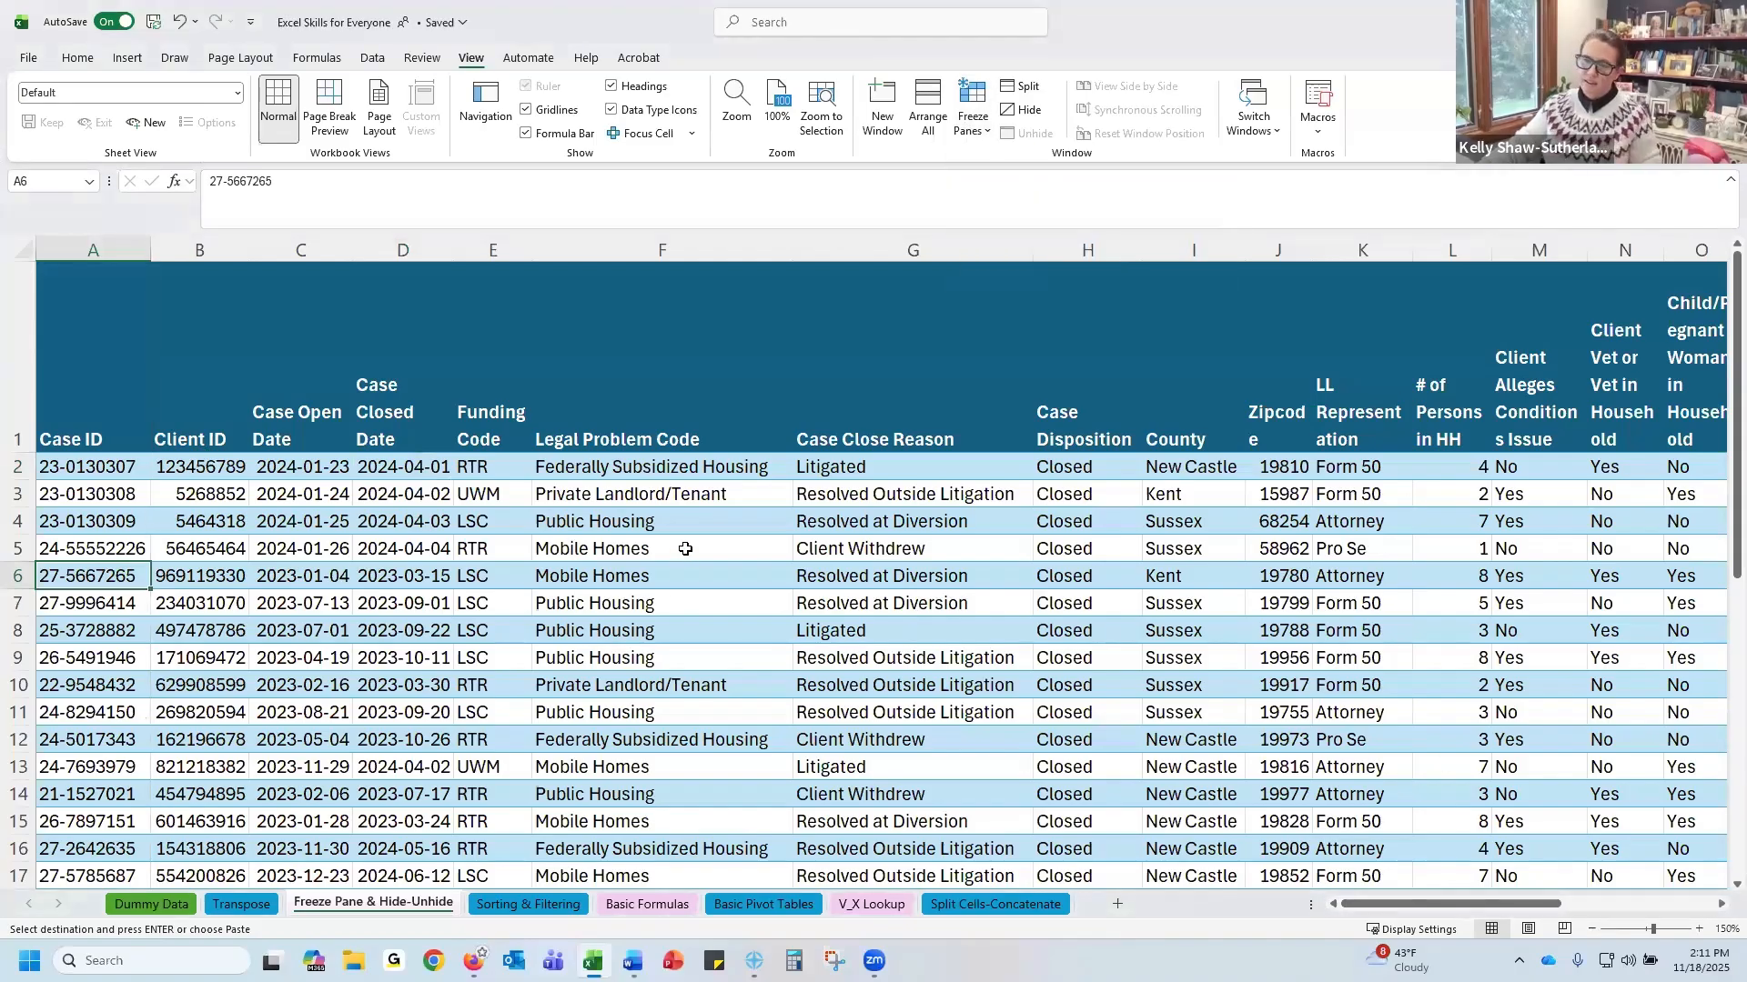
Freeze panes at cell B2 so the header row and first column stay locked
left_click(202, 470)
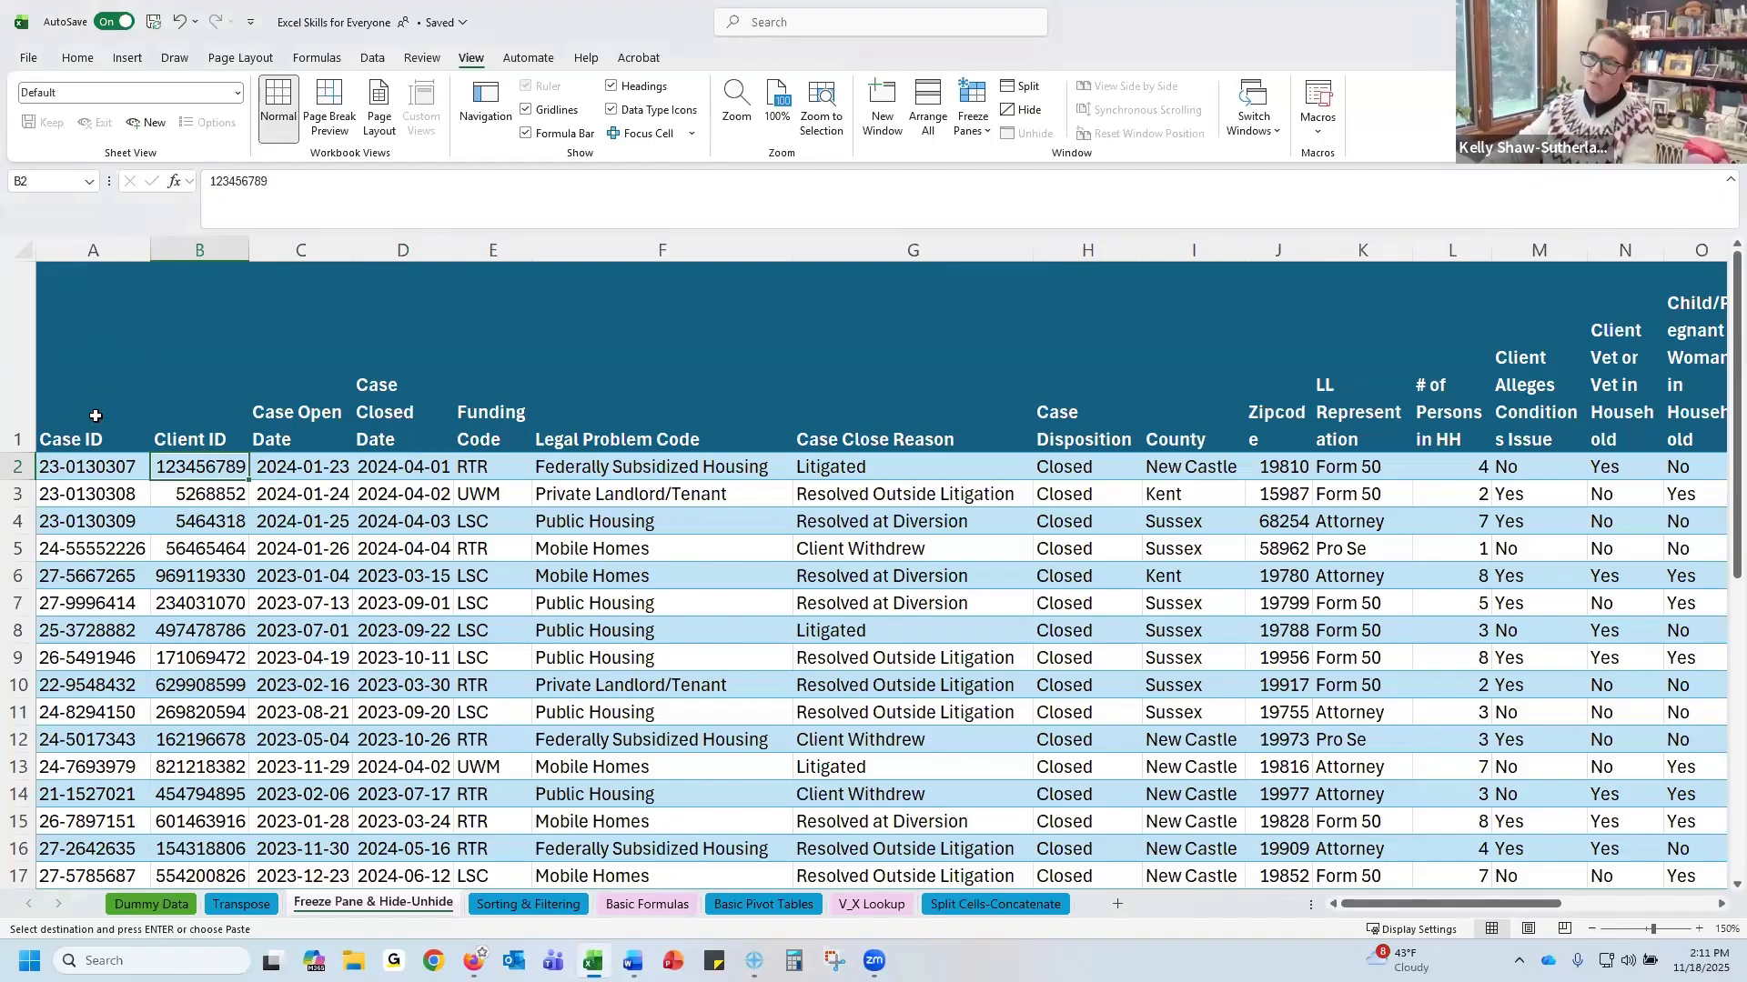
left_click(974, 126)
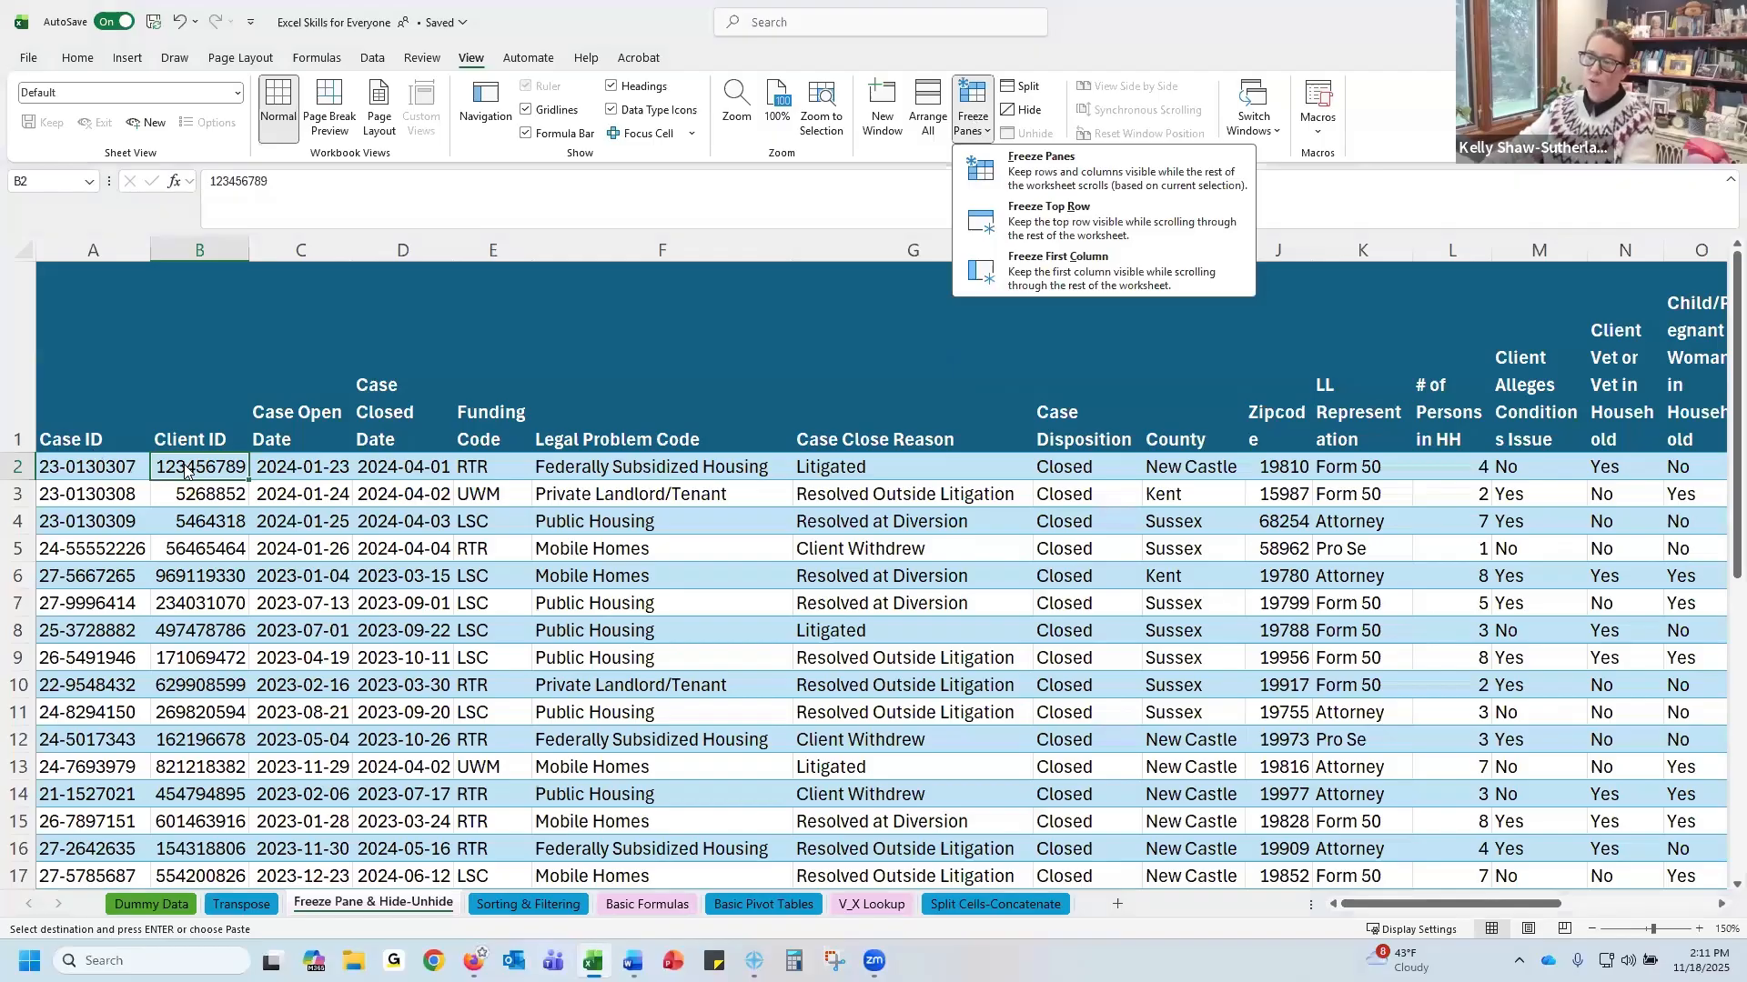
left_click(1078, 172)
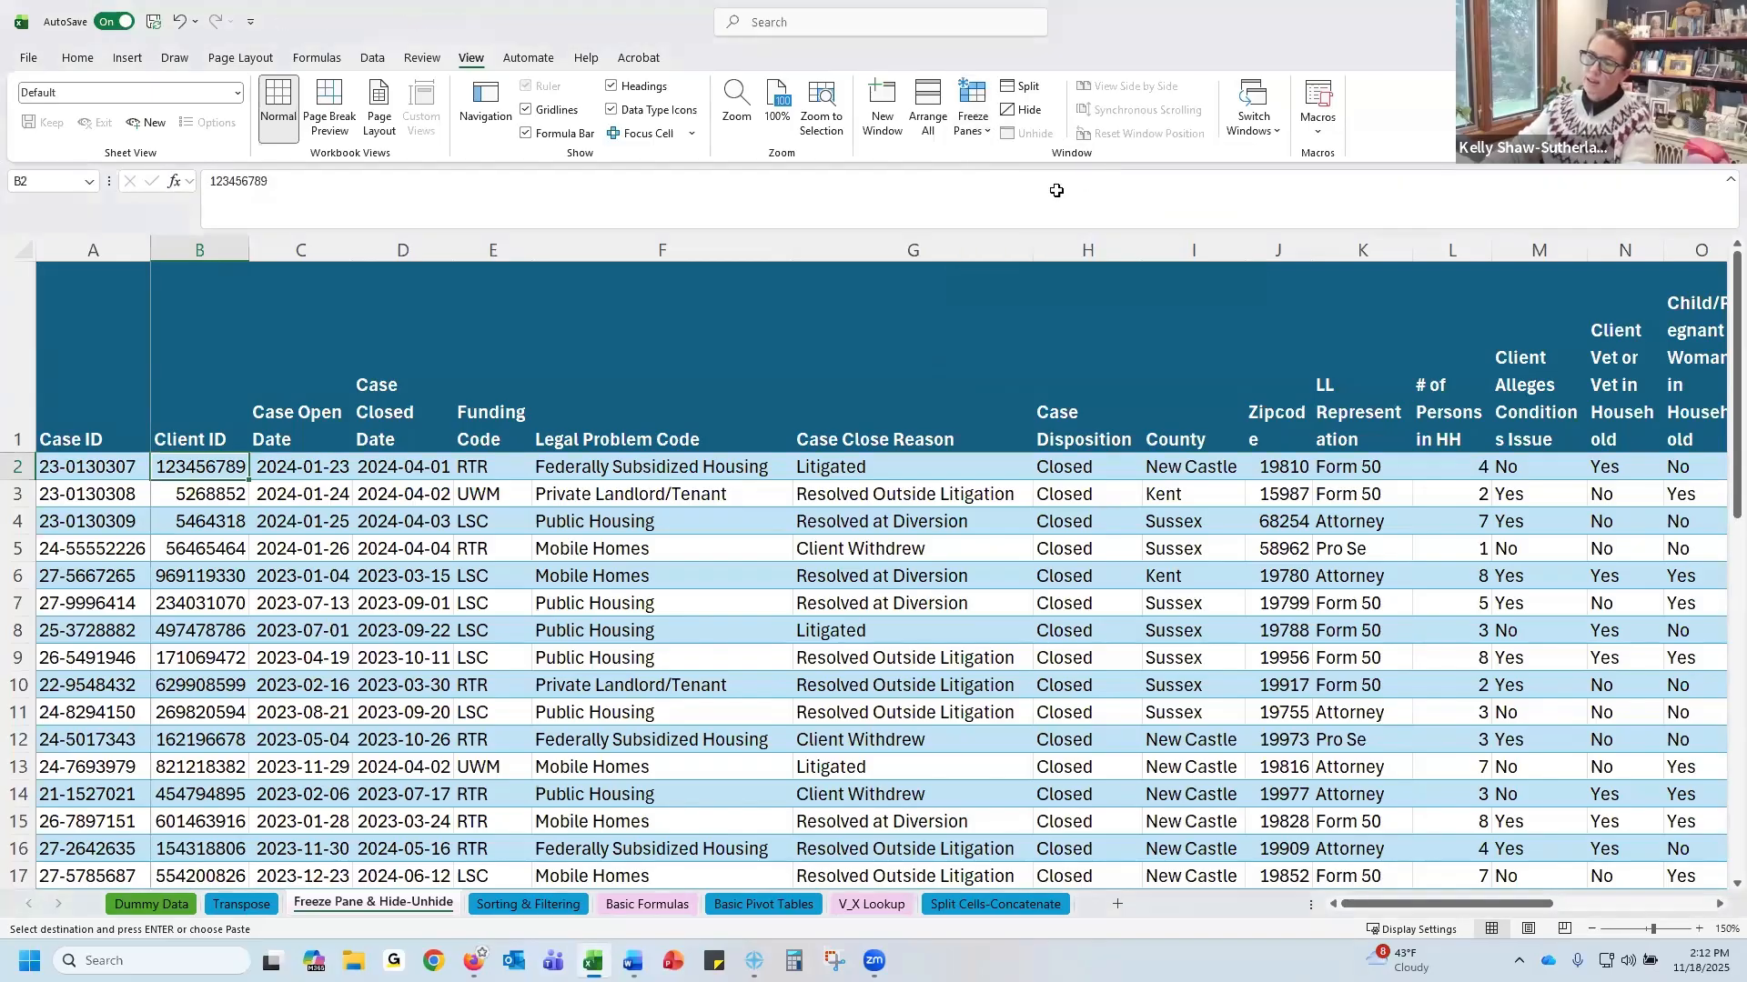
Remove the pane freeze from the sheet
mouse_move(1369, 913)
left_mouse_down()
mouse_move(1449, 910)
mouse_move(1360, 909)
left_mouse_up()
scroll(838, 651, "down", 3)
scroll(839, 651, "up", 3)
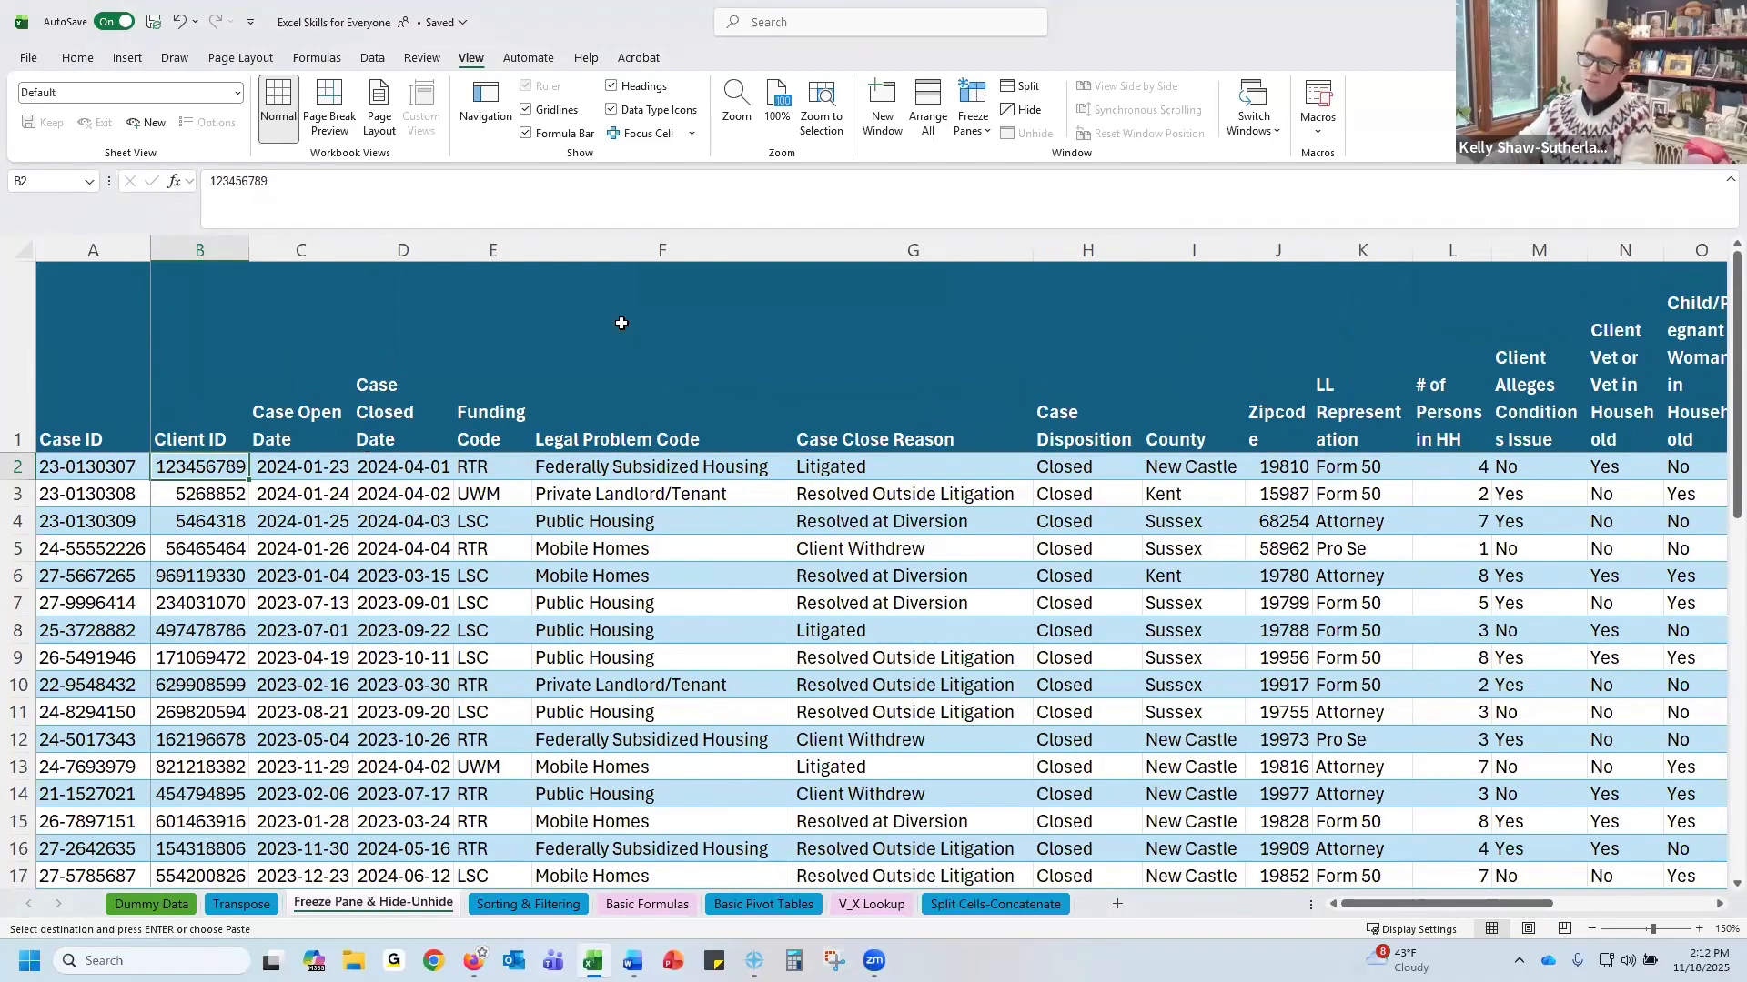
left_click(972, 130)
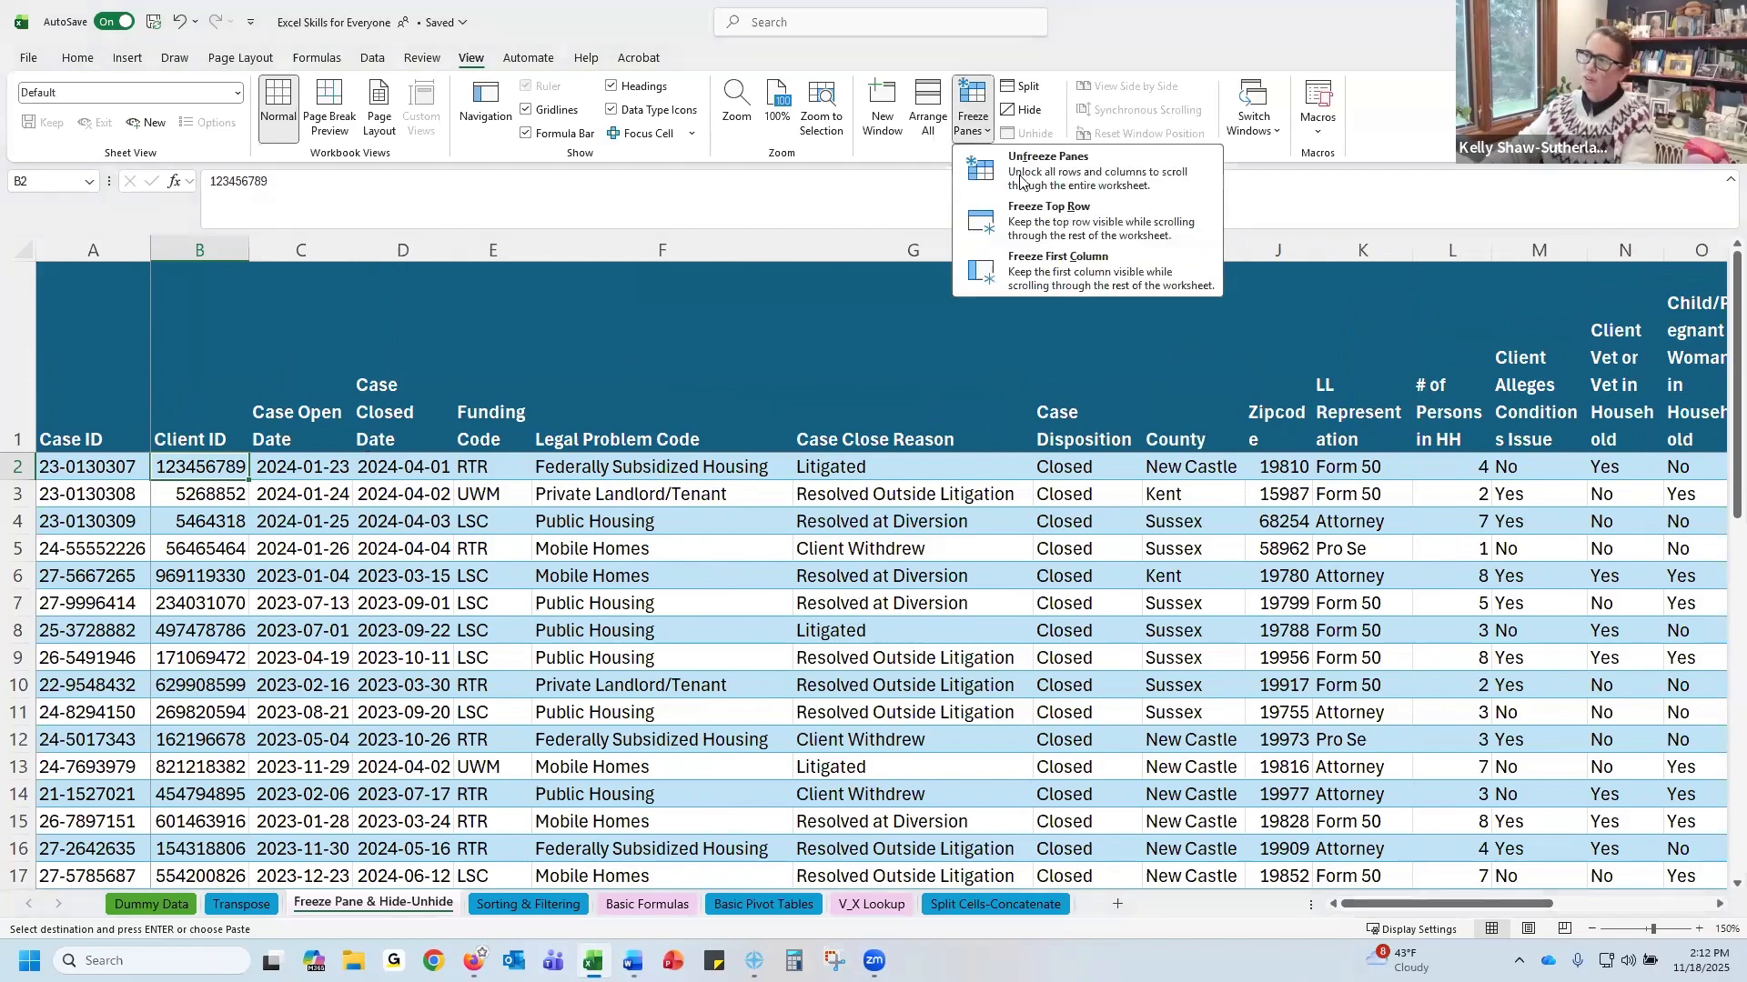
left_click(1020, 181)
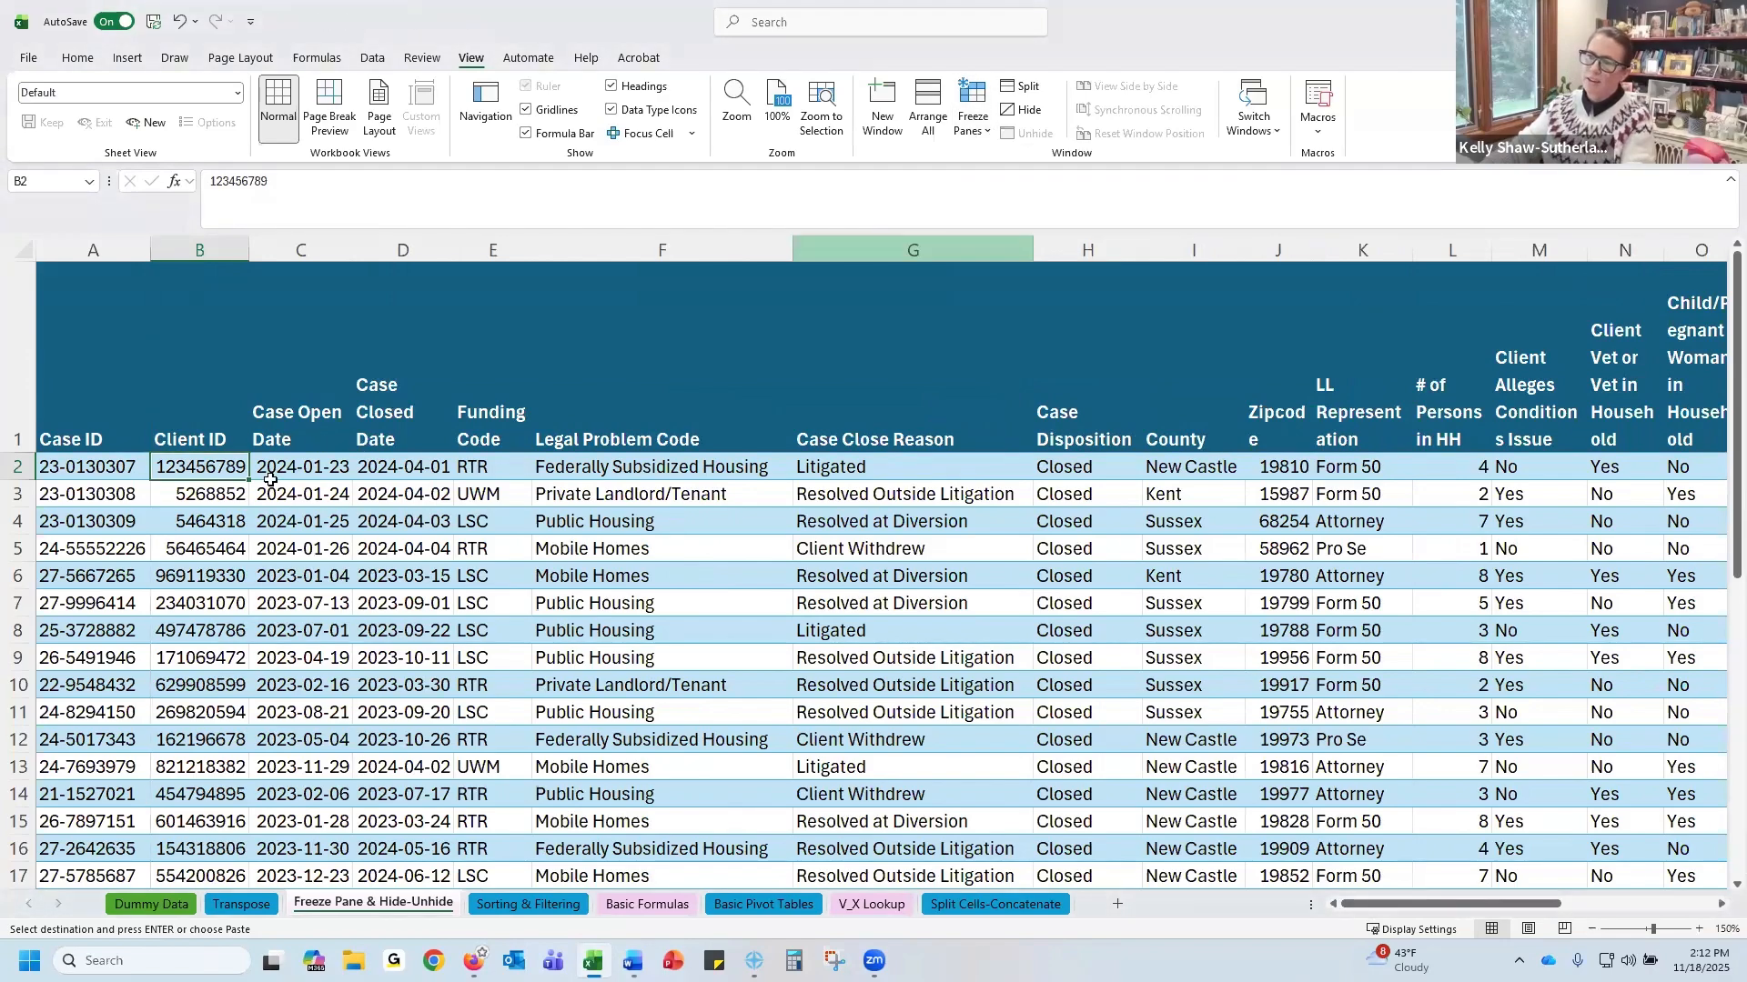
Freeze panes at cell D4 to lock rows 1 to 3 and columns A to C
left_click(398, 519)
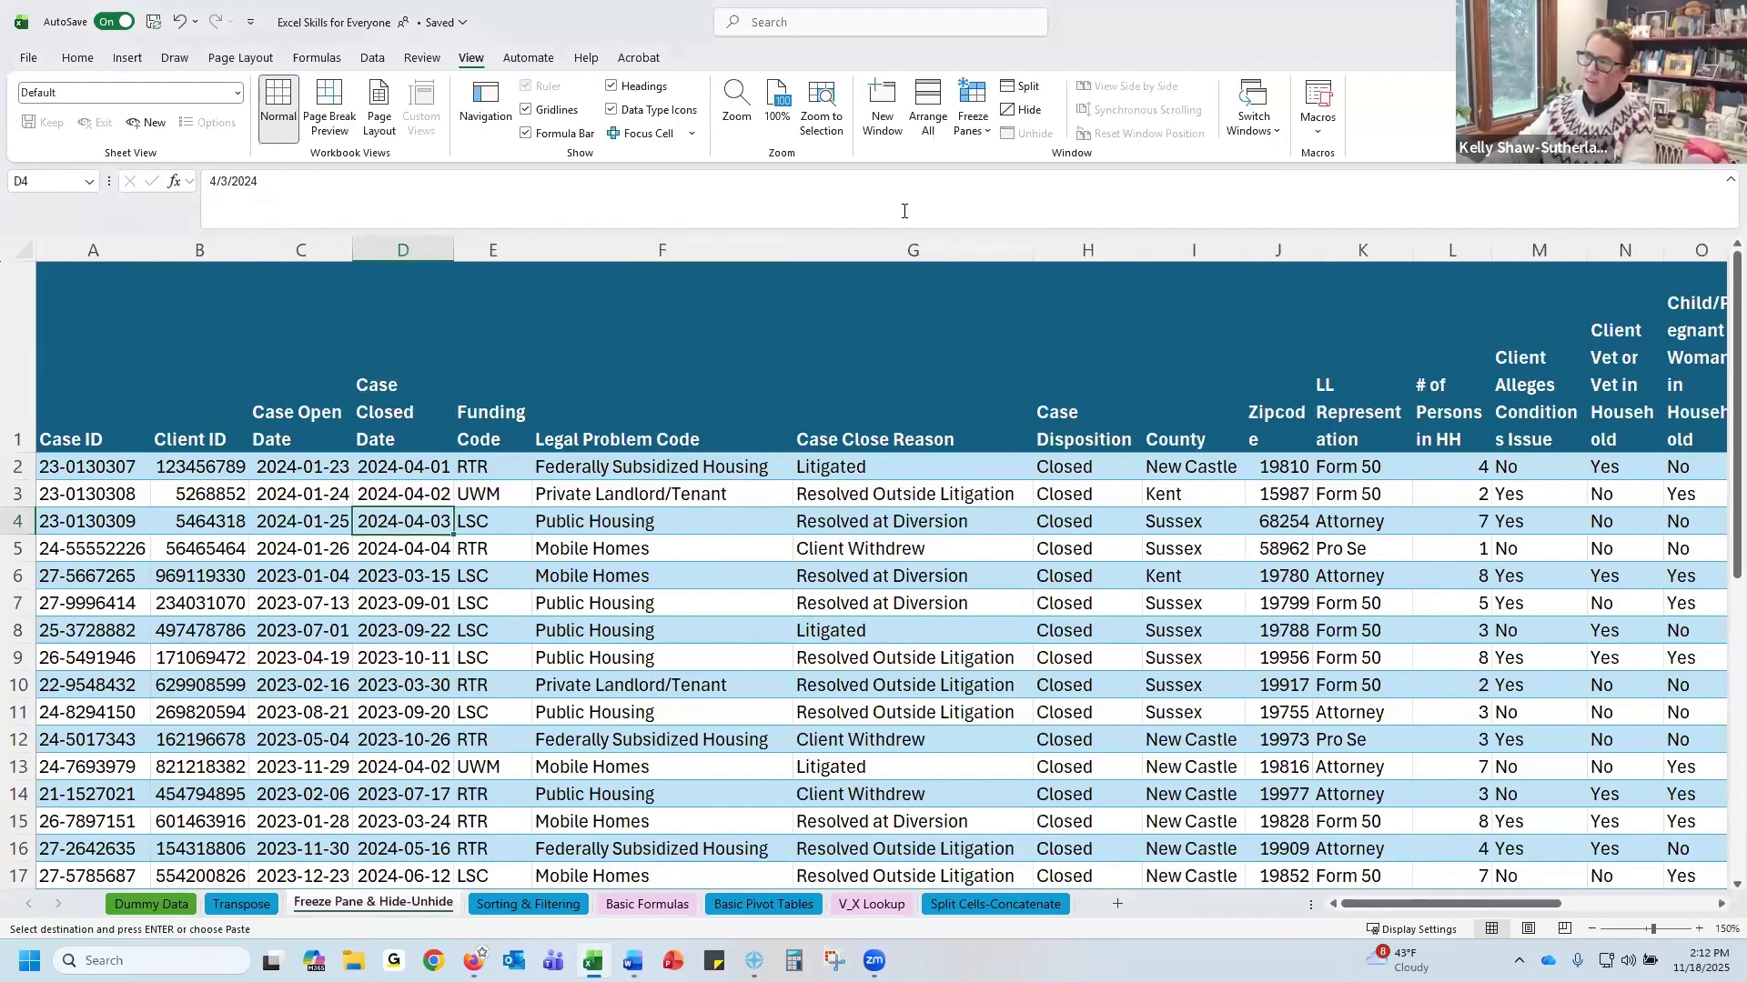
left_click(972, 128)
left_click(1012, 175)
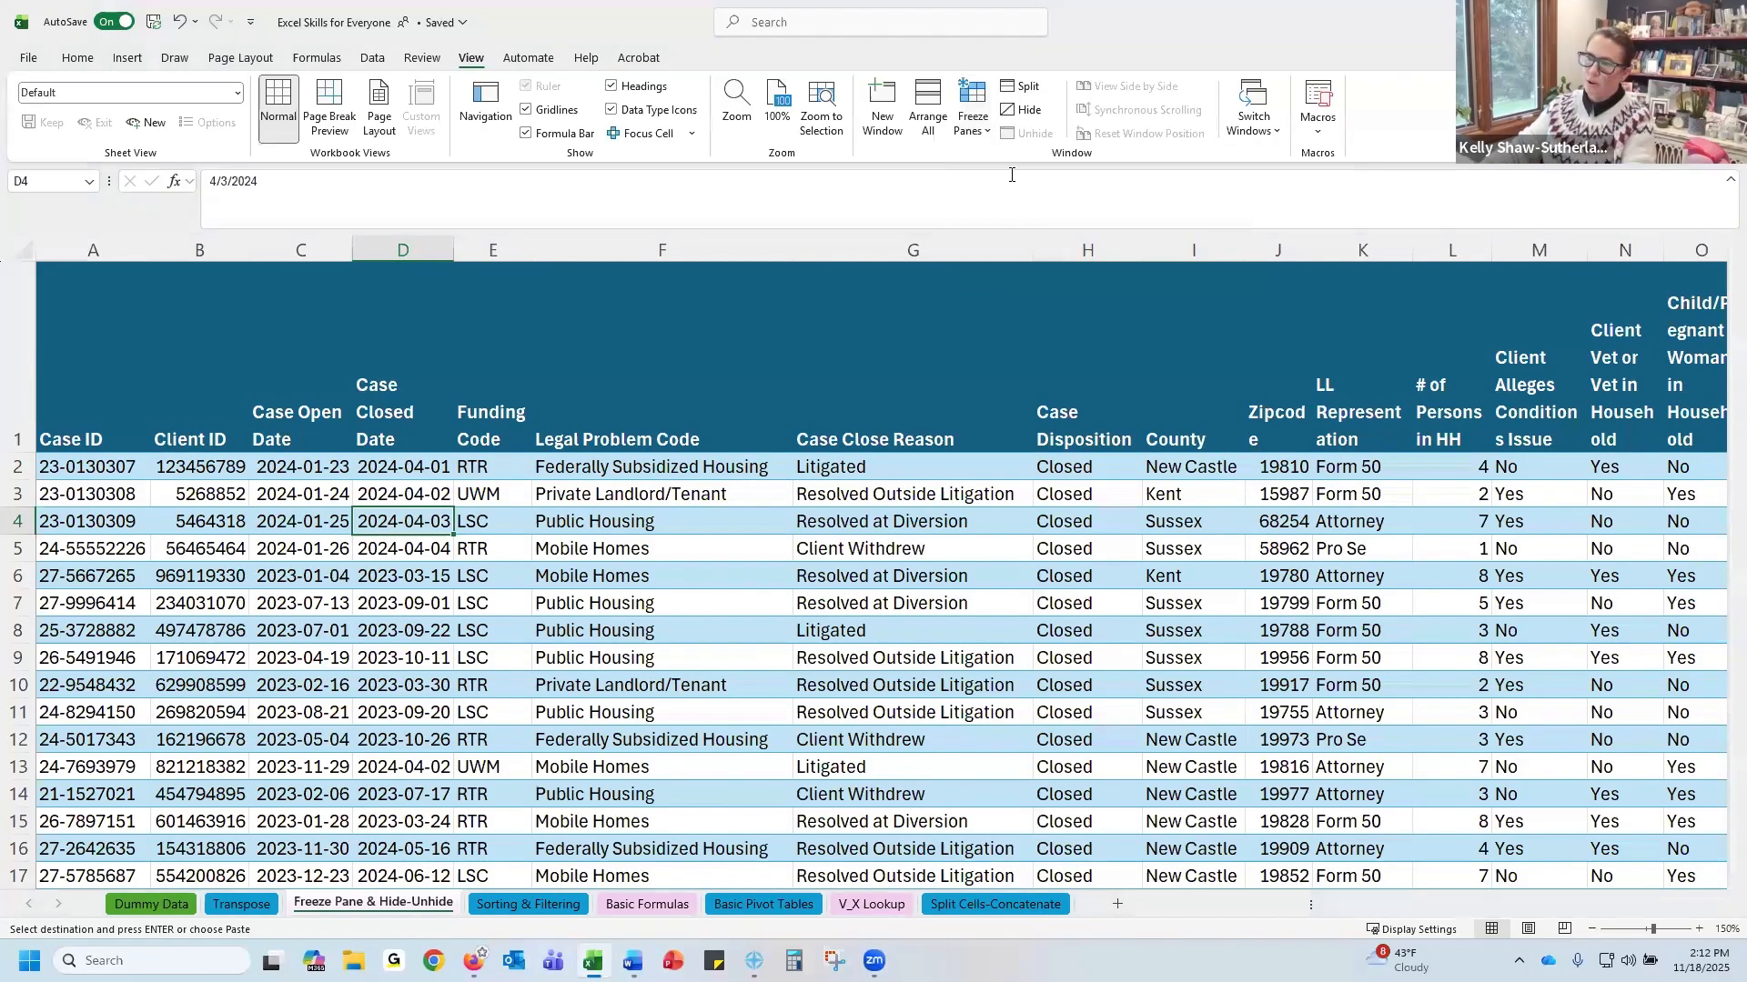
Unfreeze the panes
mouse_move(1392, 904)
left_mouse_down()
mouse_move(1430, 899)
mouse_move(1391, 901)
left_mouse_up()
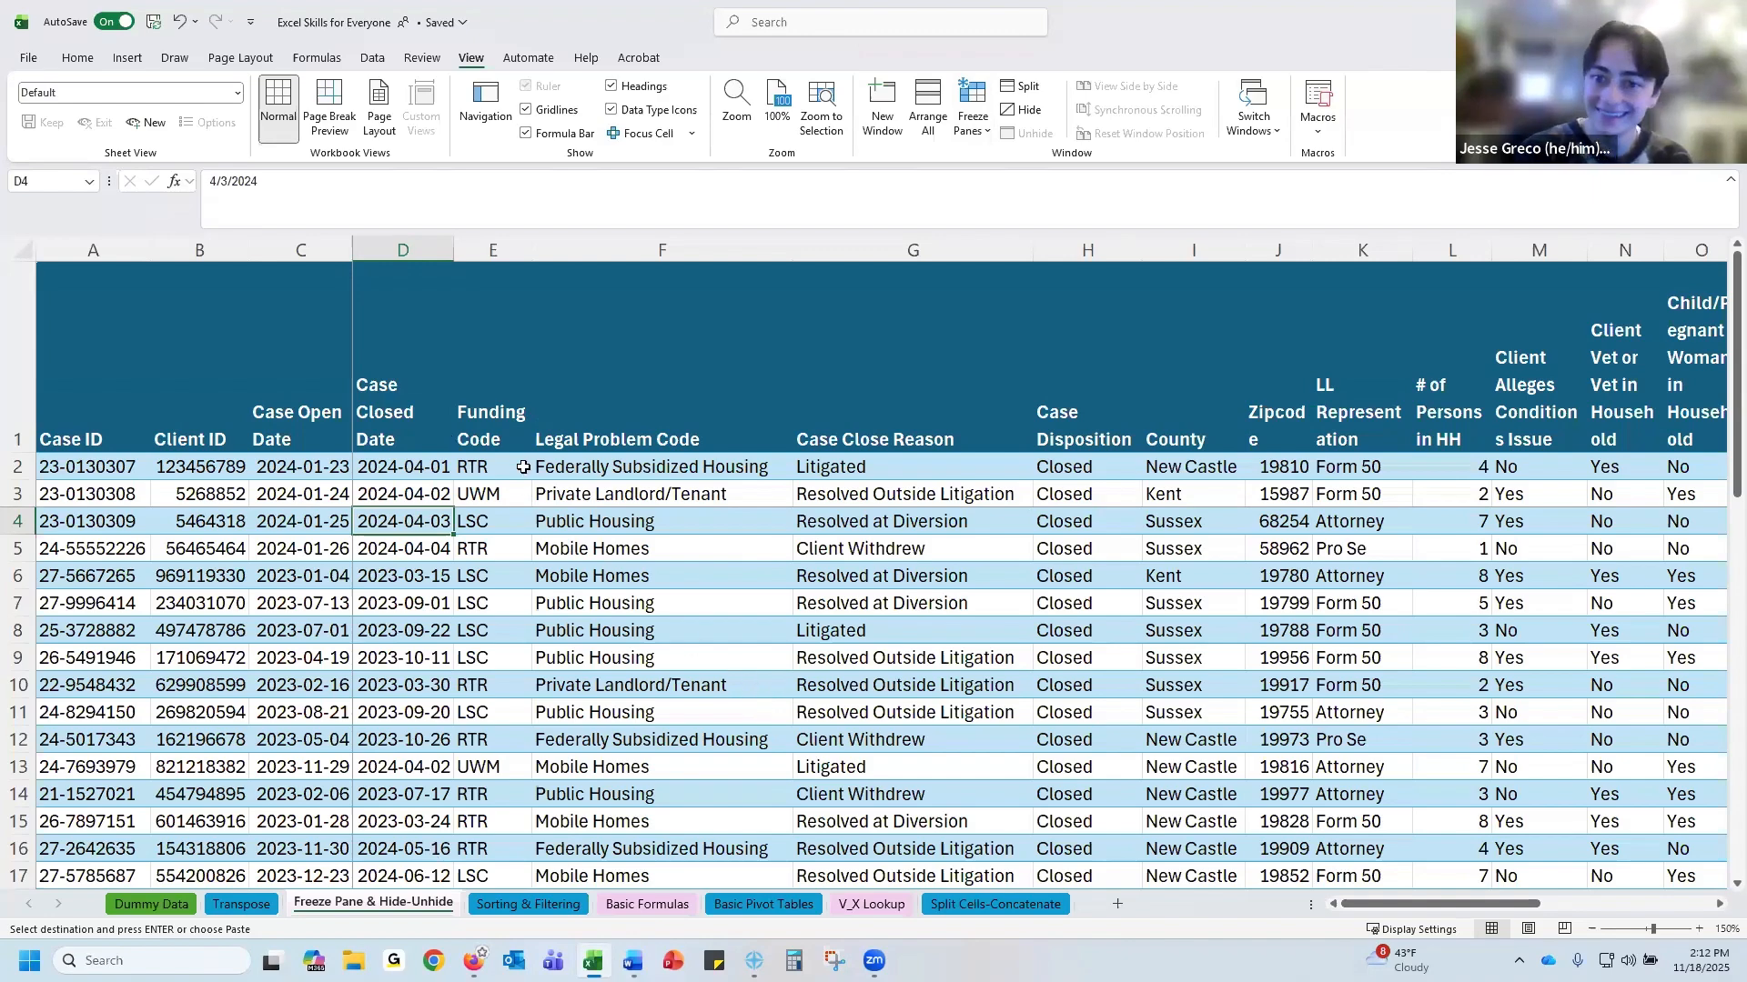
left_click(972, 133)
left_click(1038, 200)
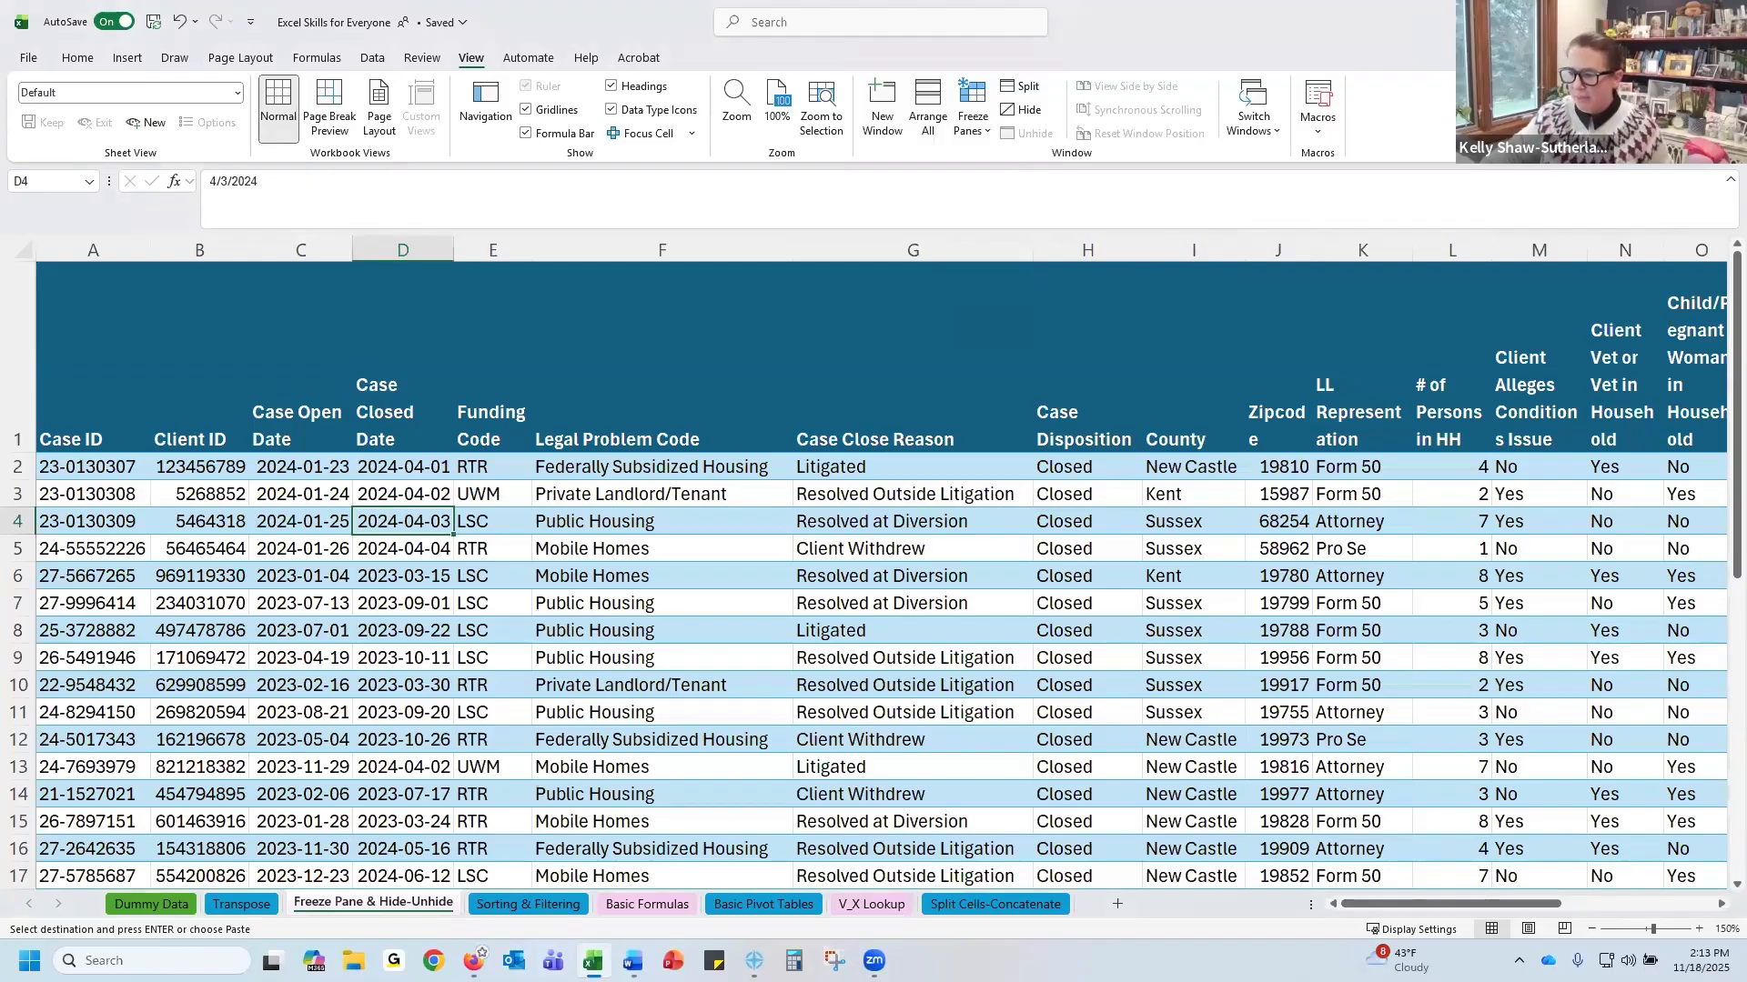
Switch to the Sorting & Filtering sheet and freeze its top row
left_click(500, 913)
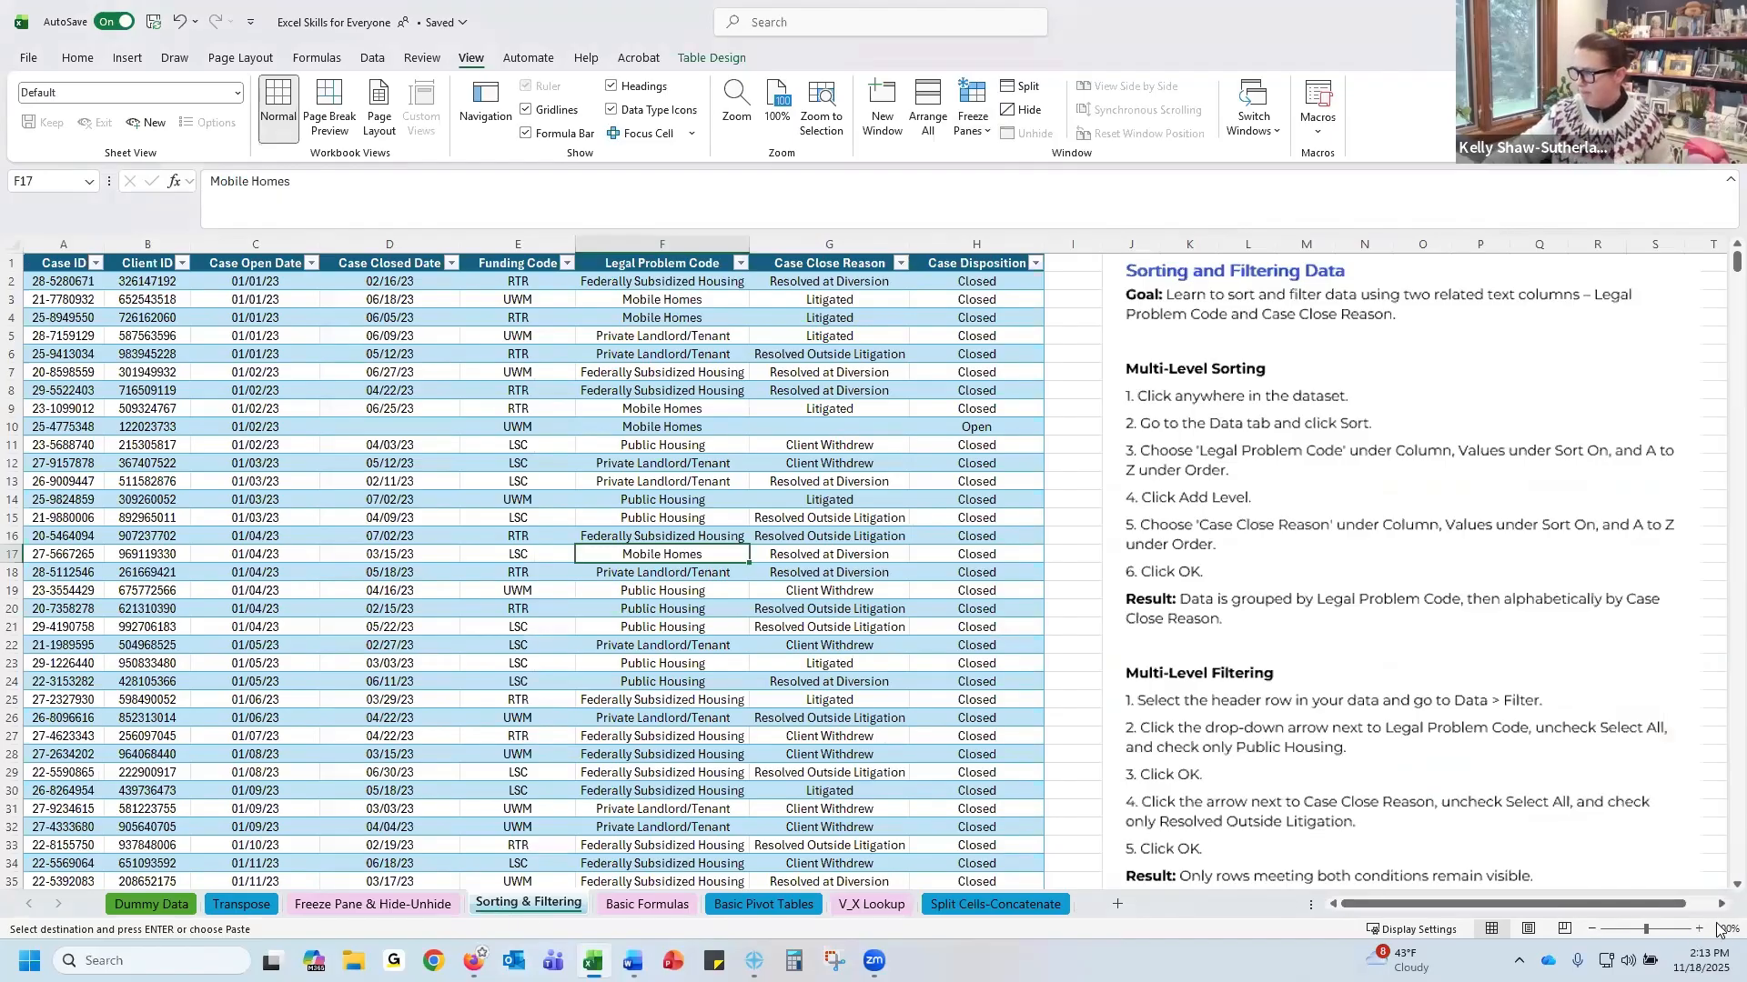
left_click(1698, 929)
left_click(1698, 929)
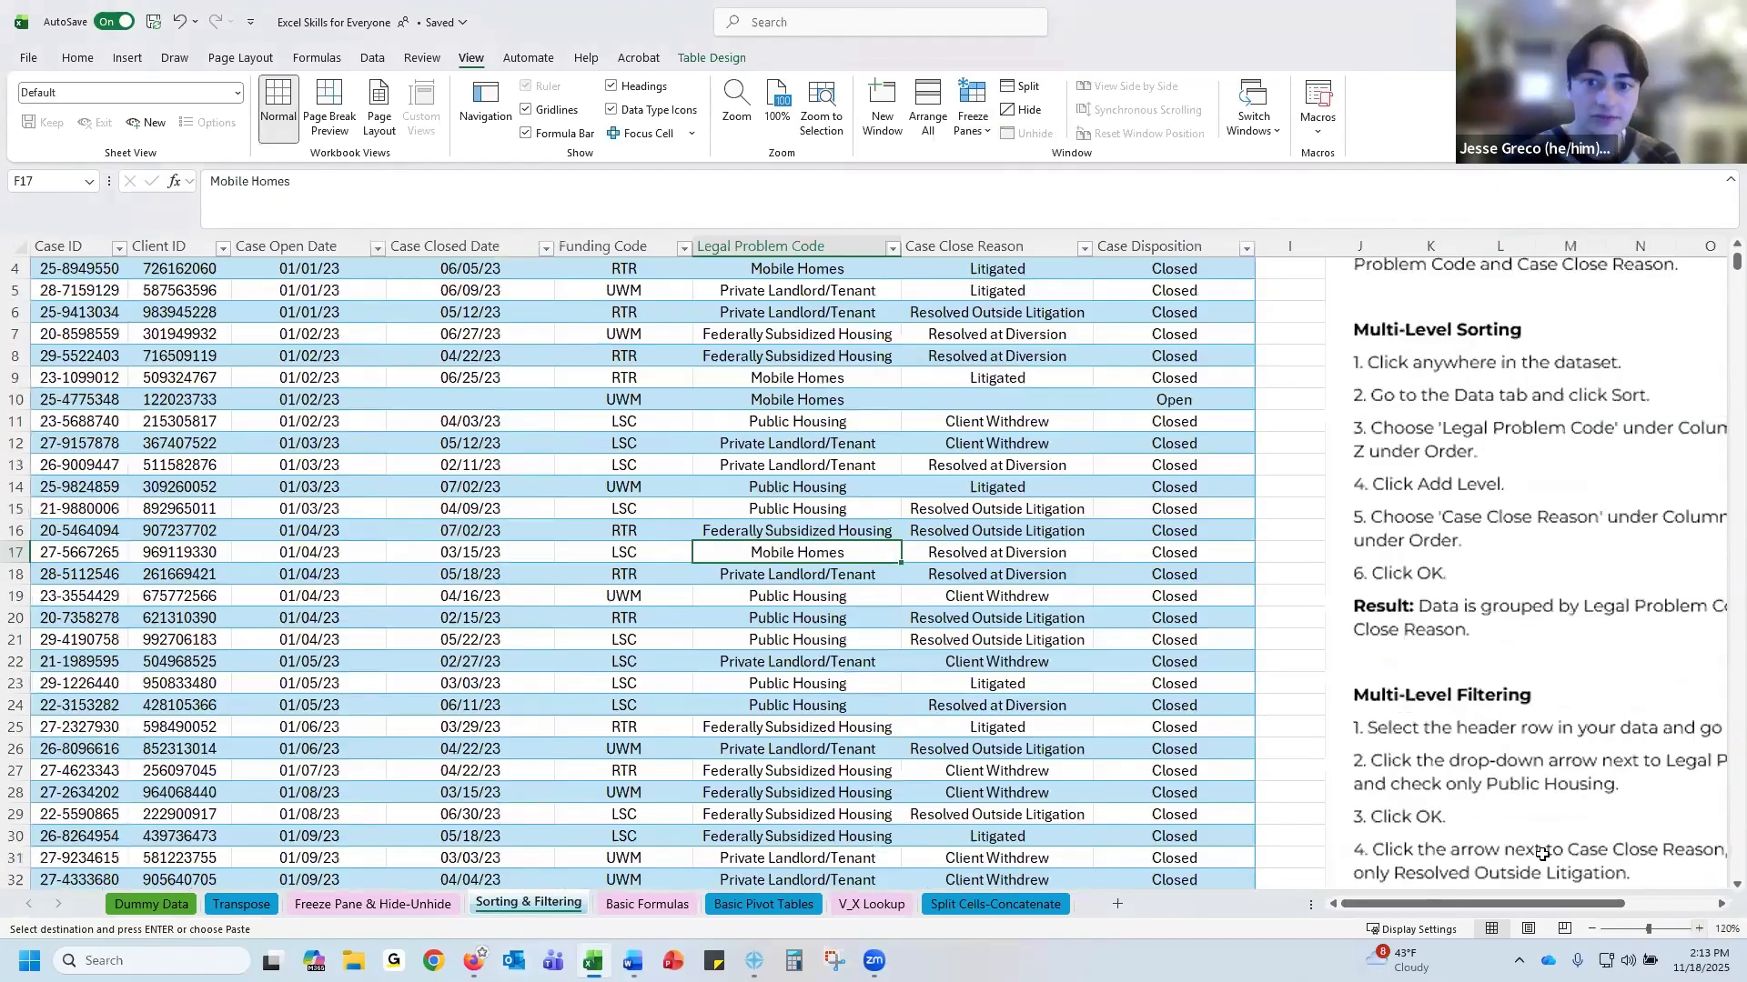
left_click(1699, 929)
left_click(1698, 928)
left_click(1698, 929)
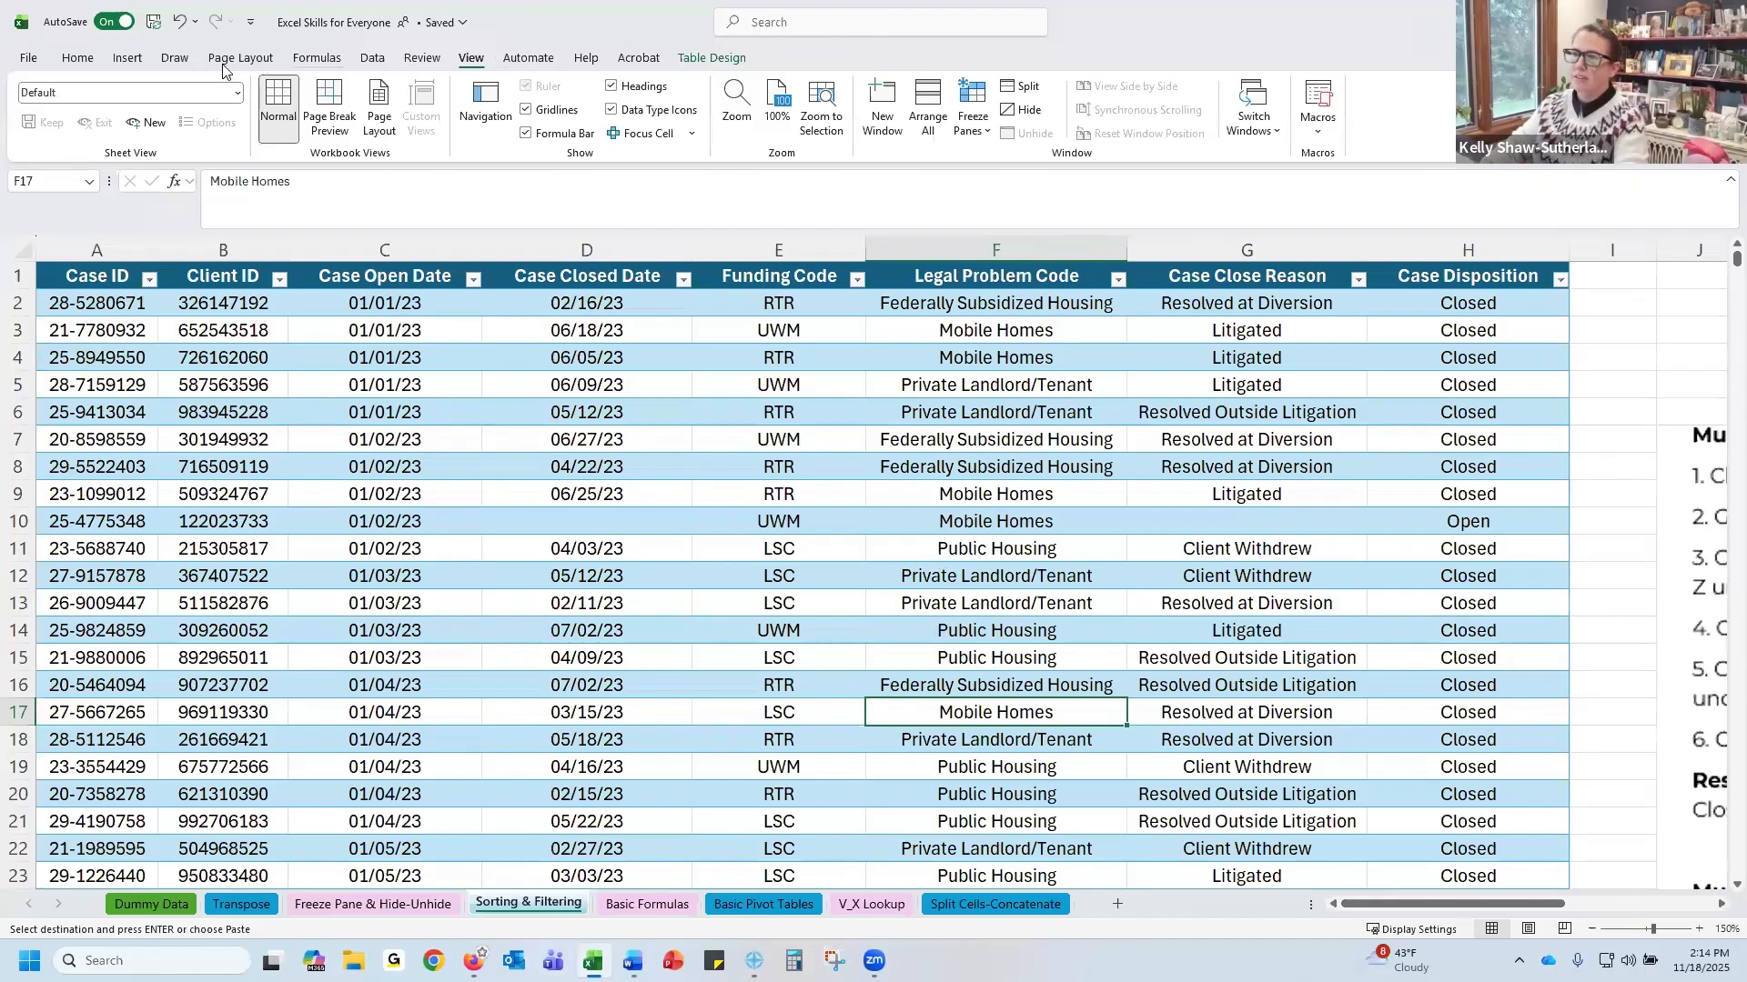
left_click(982, 143)
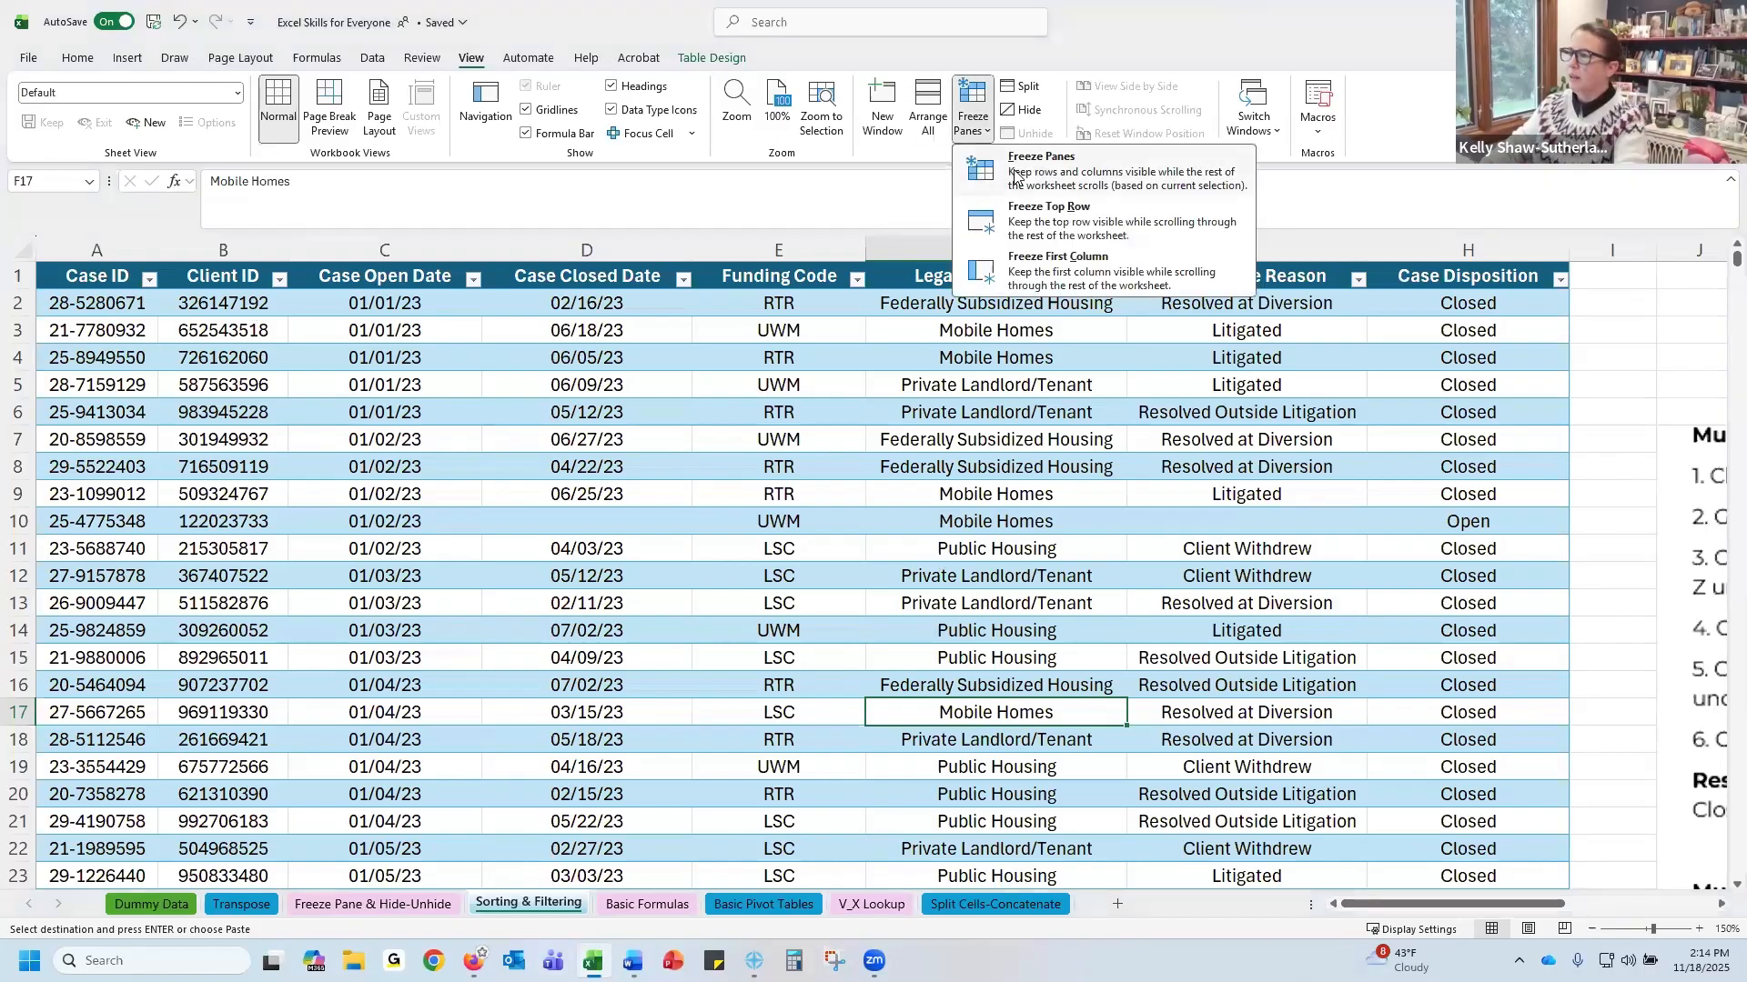
left_click(1016, 229)
Resize columns A through H of the table to a narrower, uniform width
left_click_drag(1401, 906, 1355, 910)
left_click(84, 249)
left_click_drag(874, 207, 128, 270)
double_click(1567, 246)
Select the header cells A1:H1 and wrap their text
left_click_drag(236, 252, 946, 277)
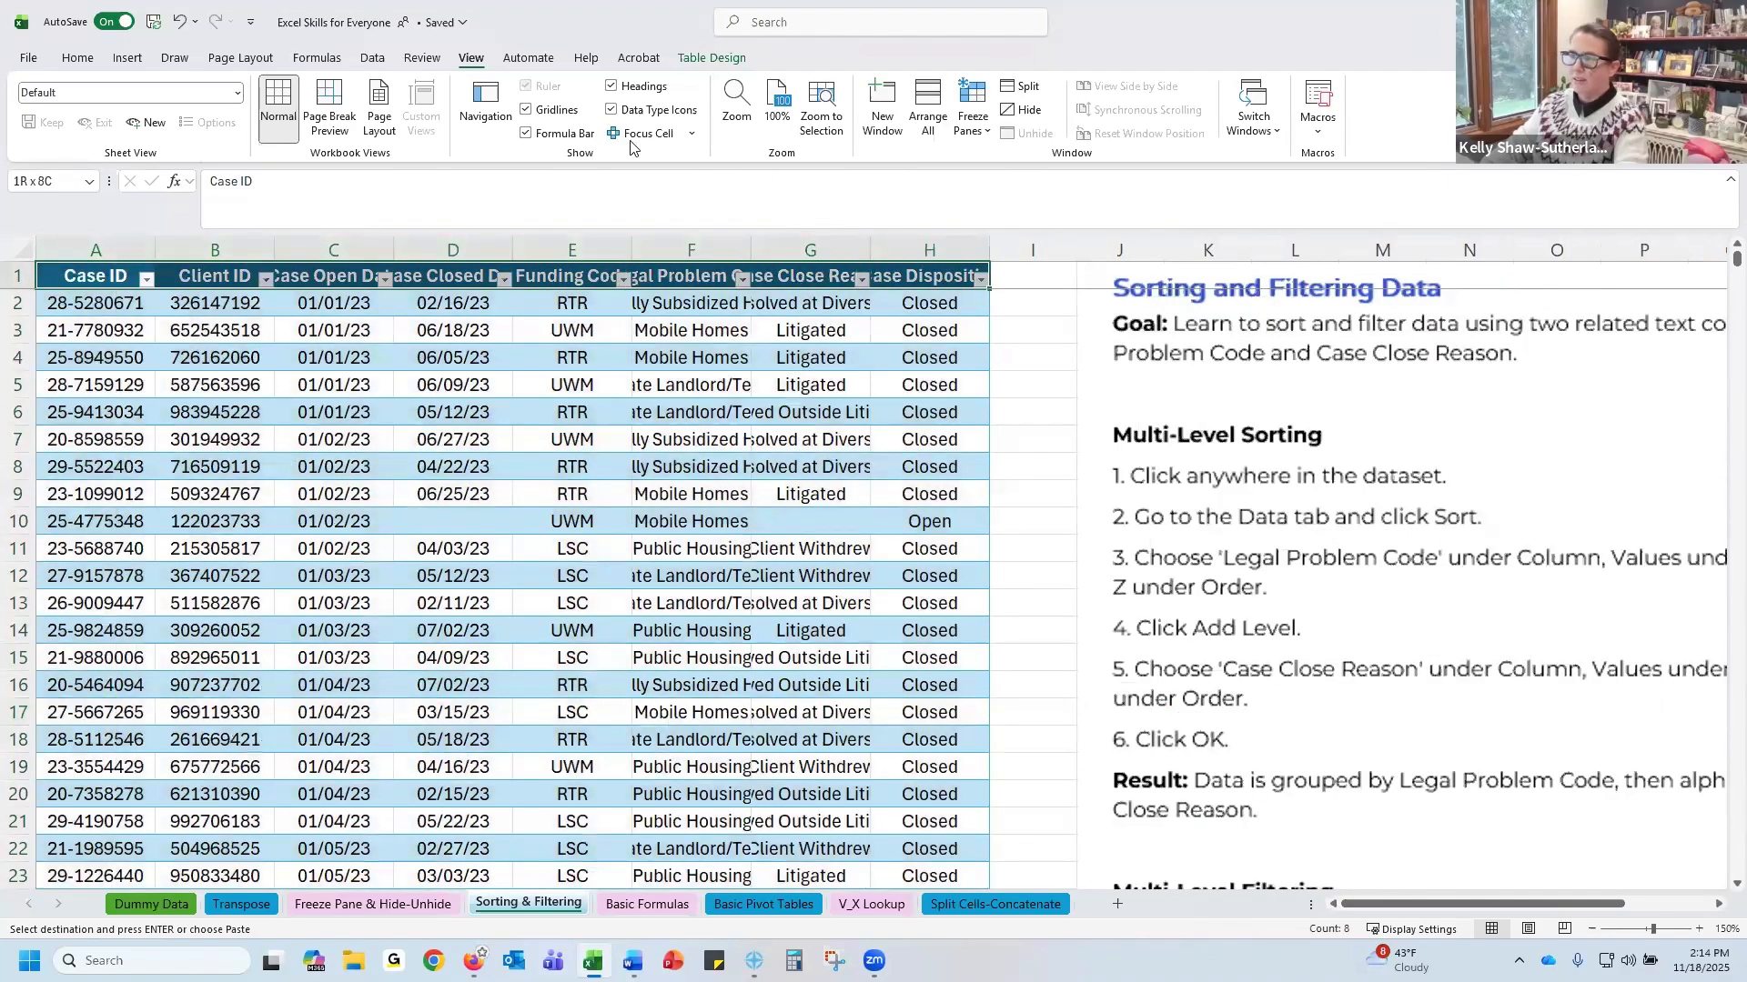
left_click(79, 58)
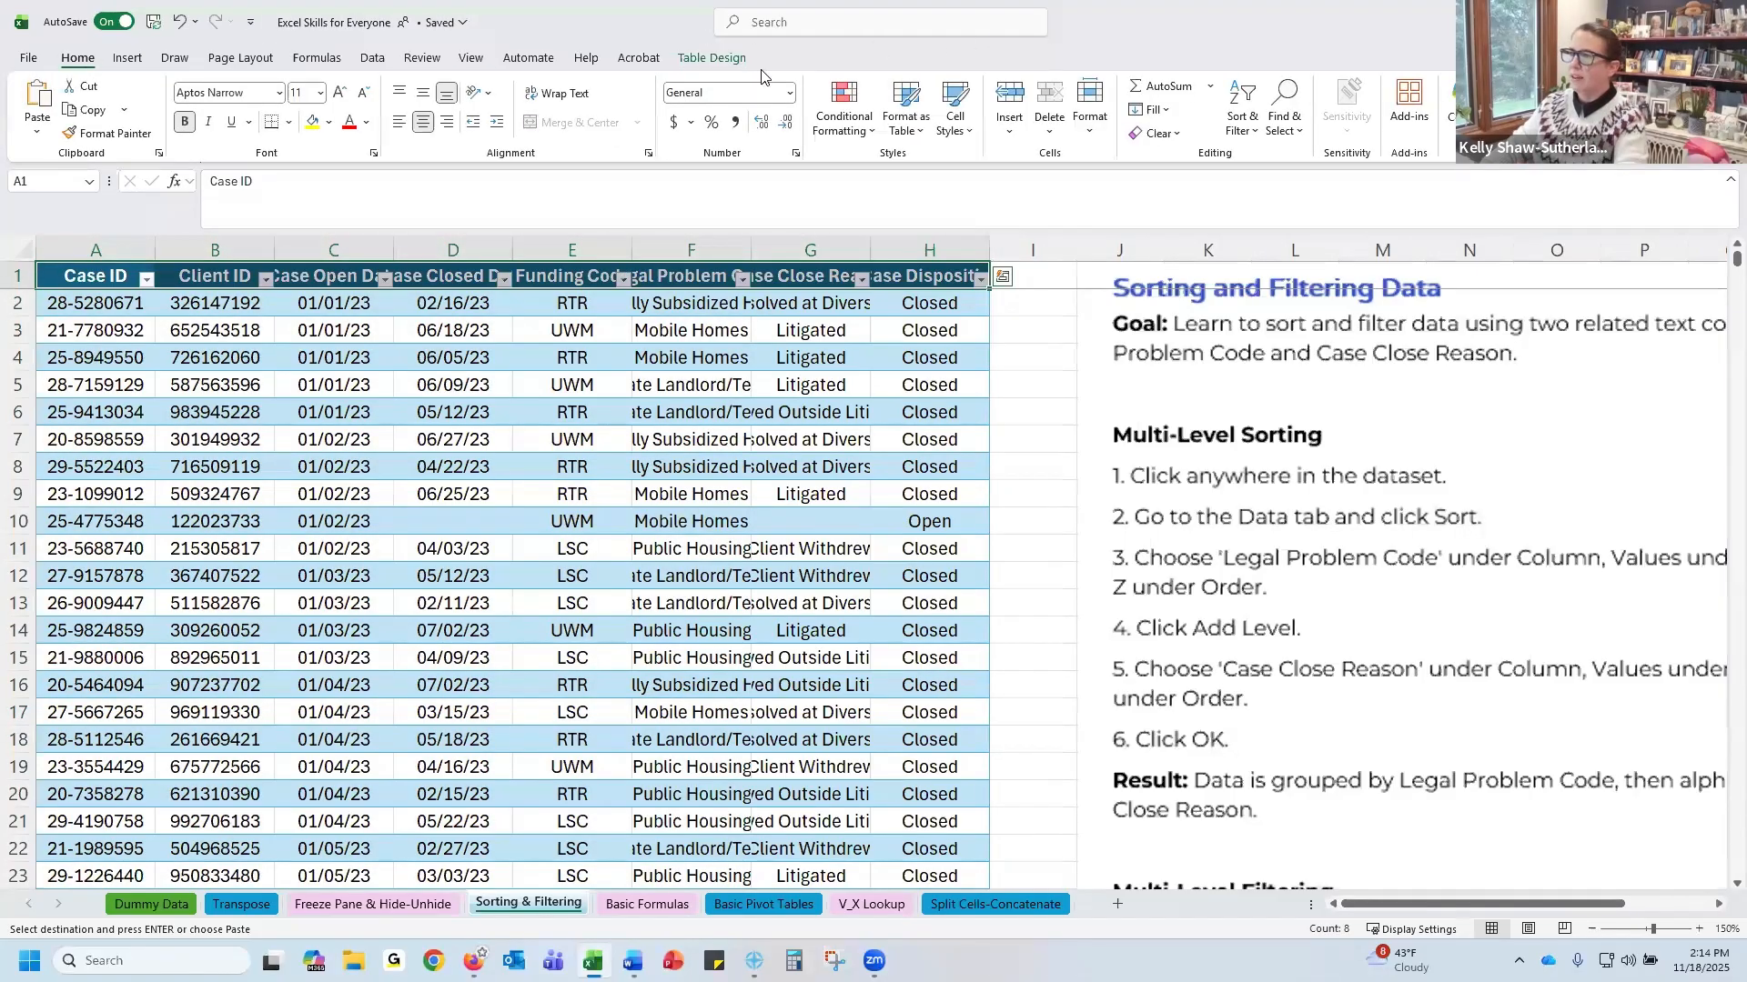
left_click(566, 94)
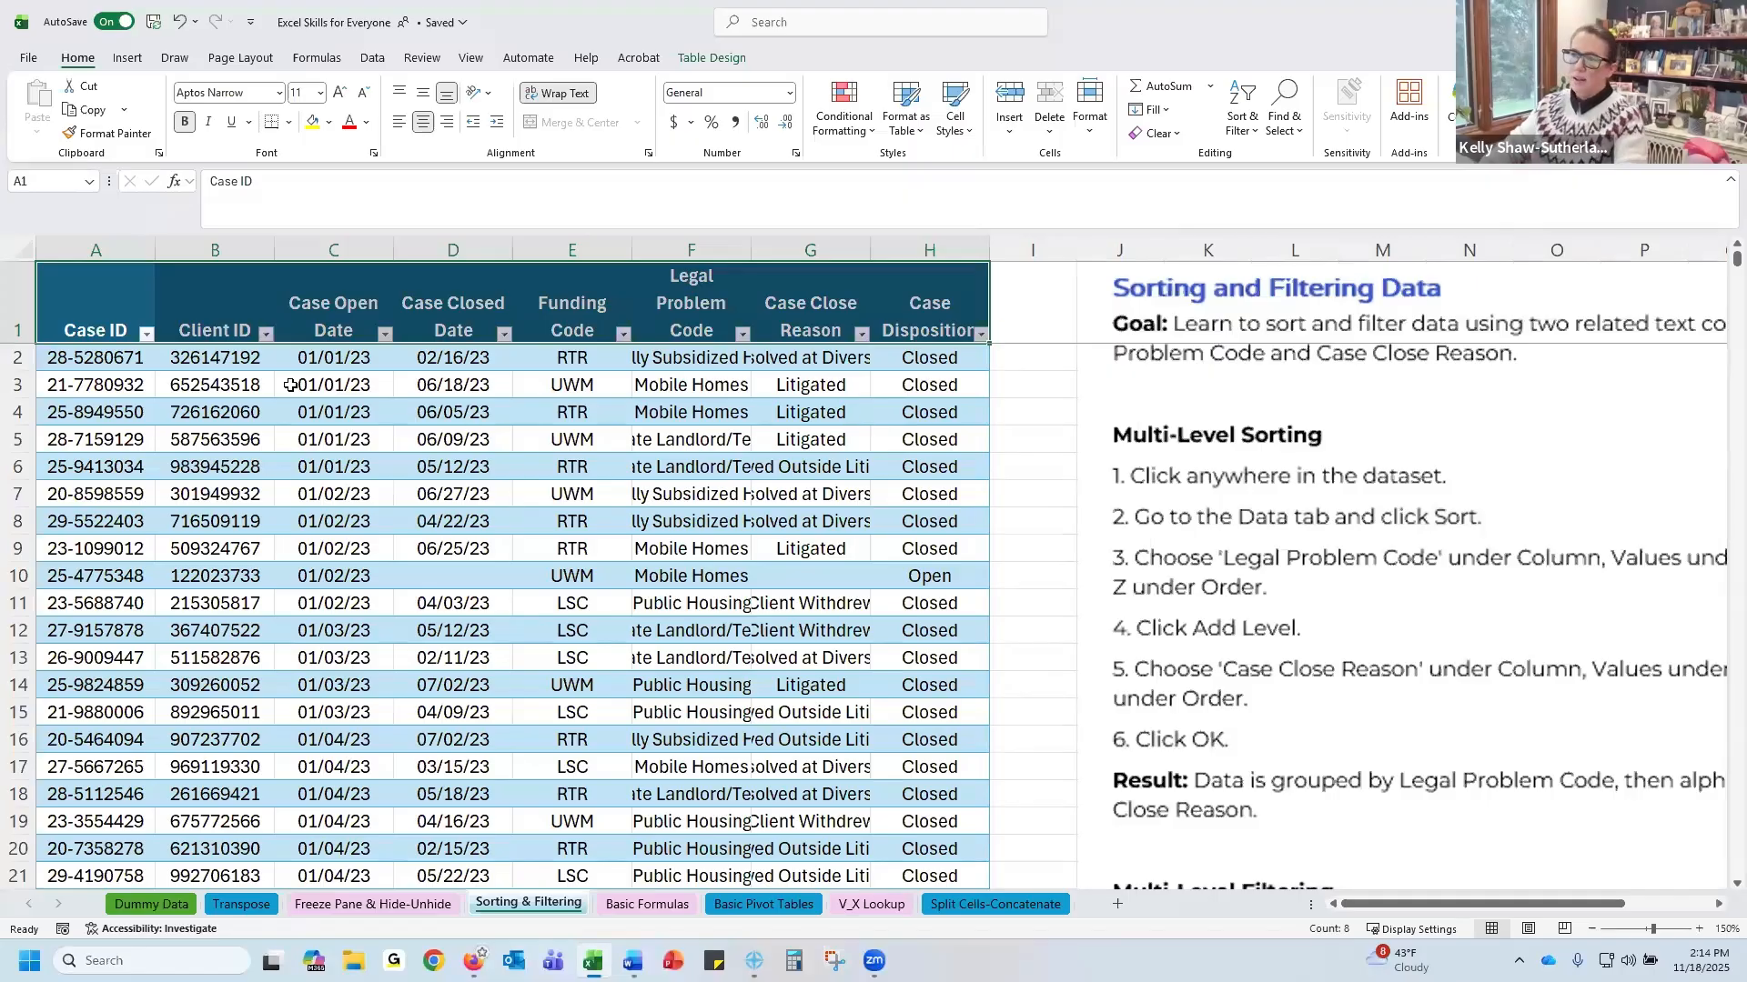
Turn off the filter buttons on the table's header row, choosing to see everyone's sorting and filtering
left_click_drag(98, 304, 871, 193)
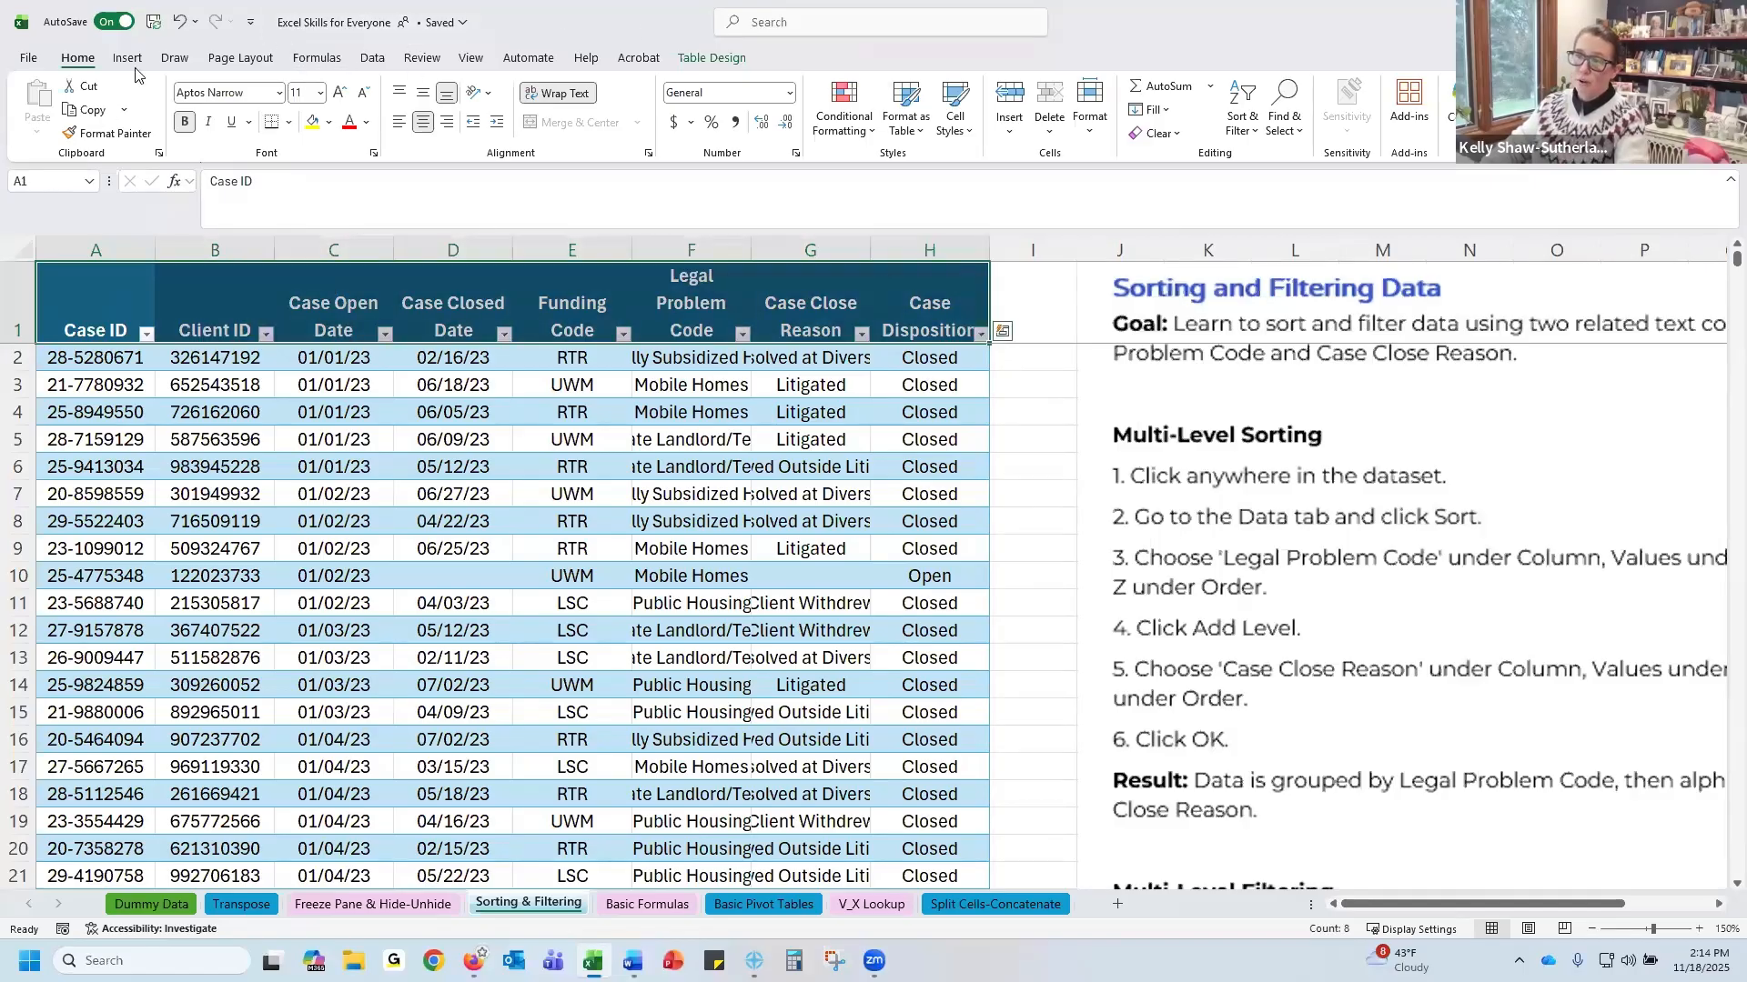
left_click(380, 58)
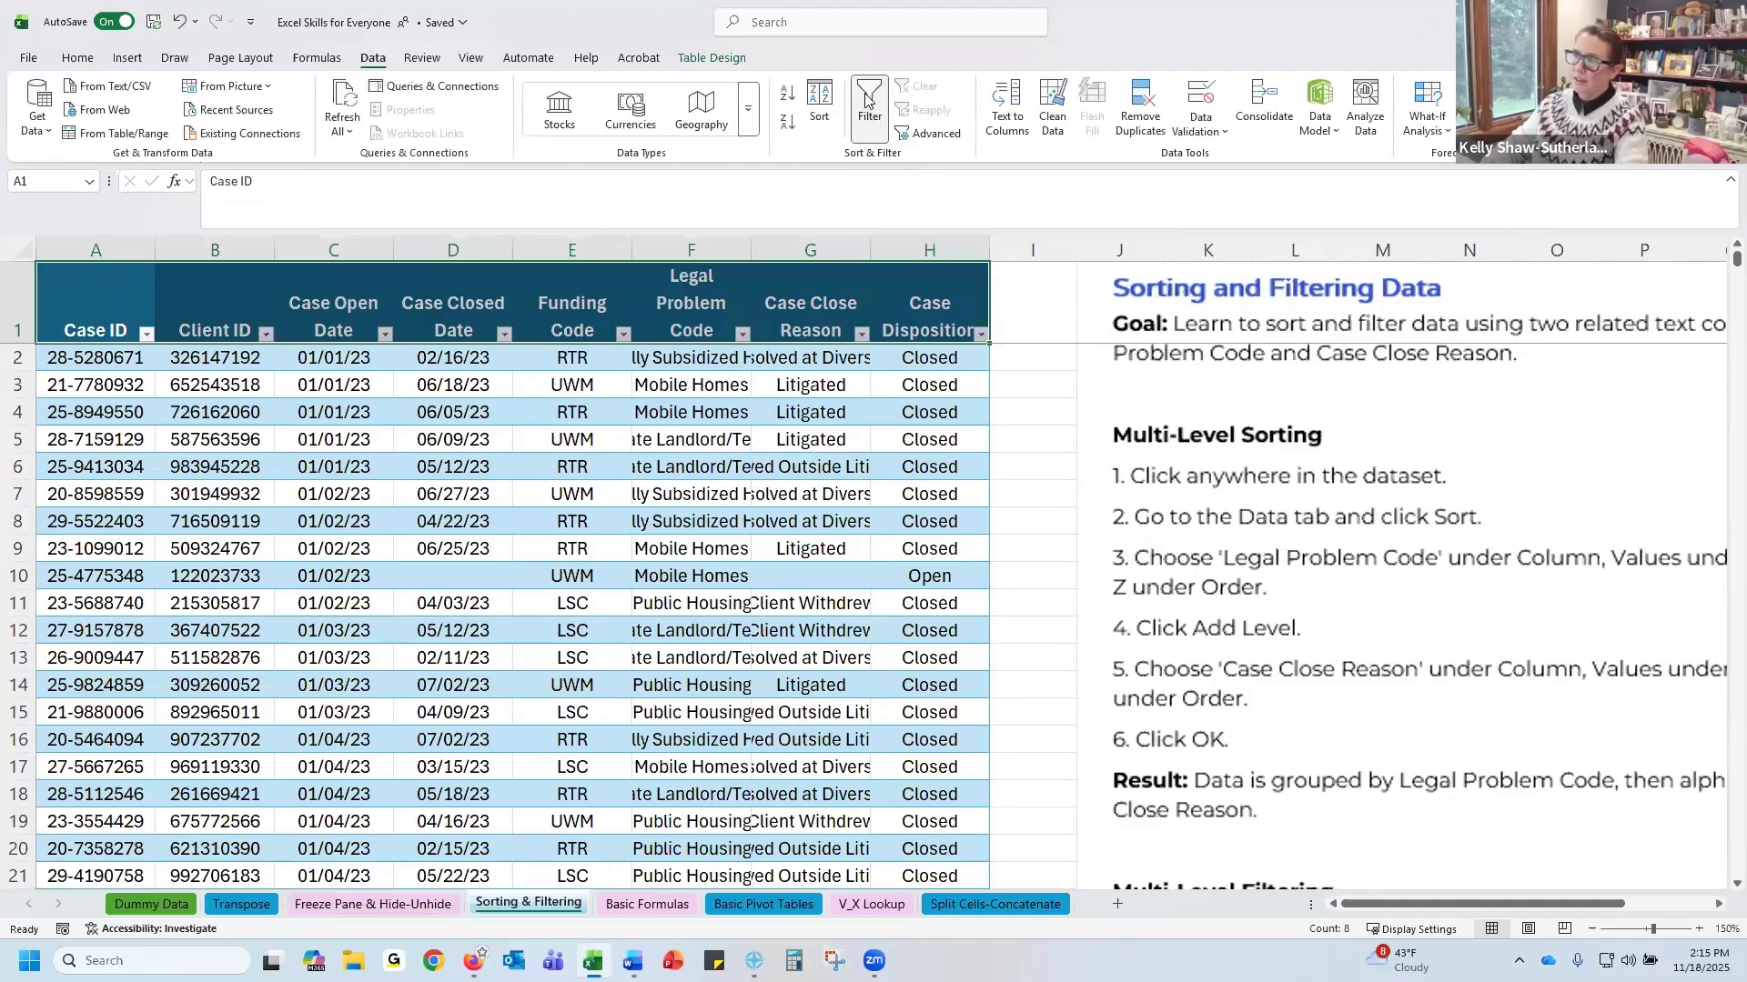
left_click(865, 100)
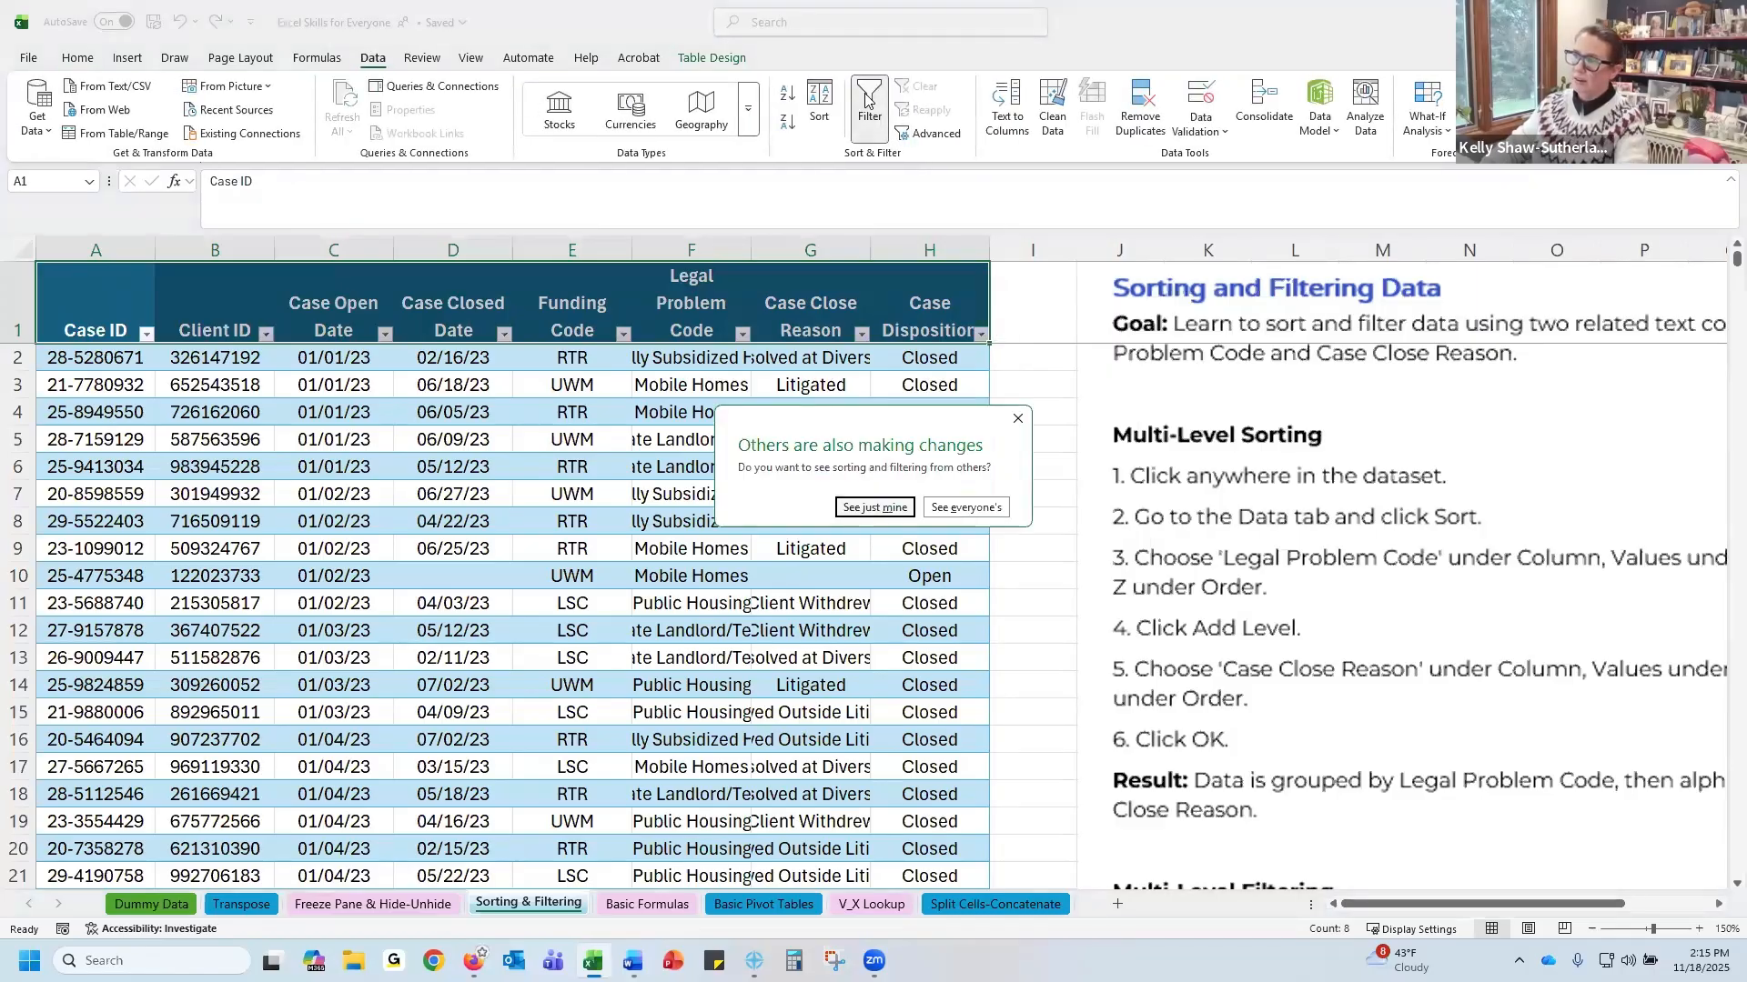
left_click(956, 510)
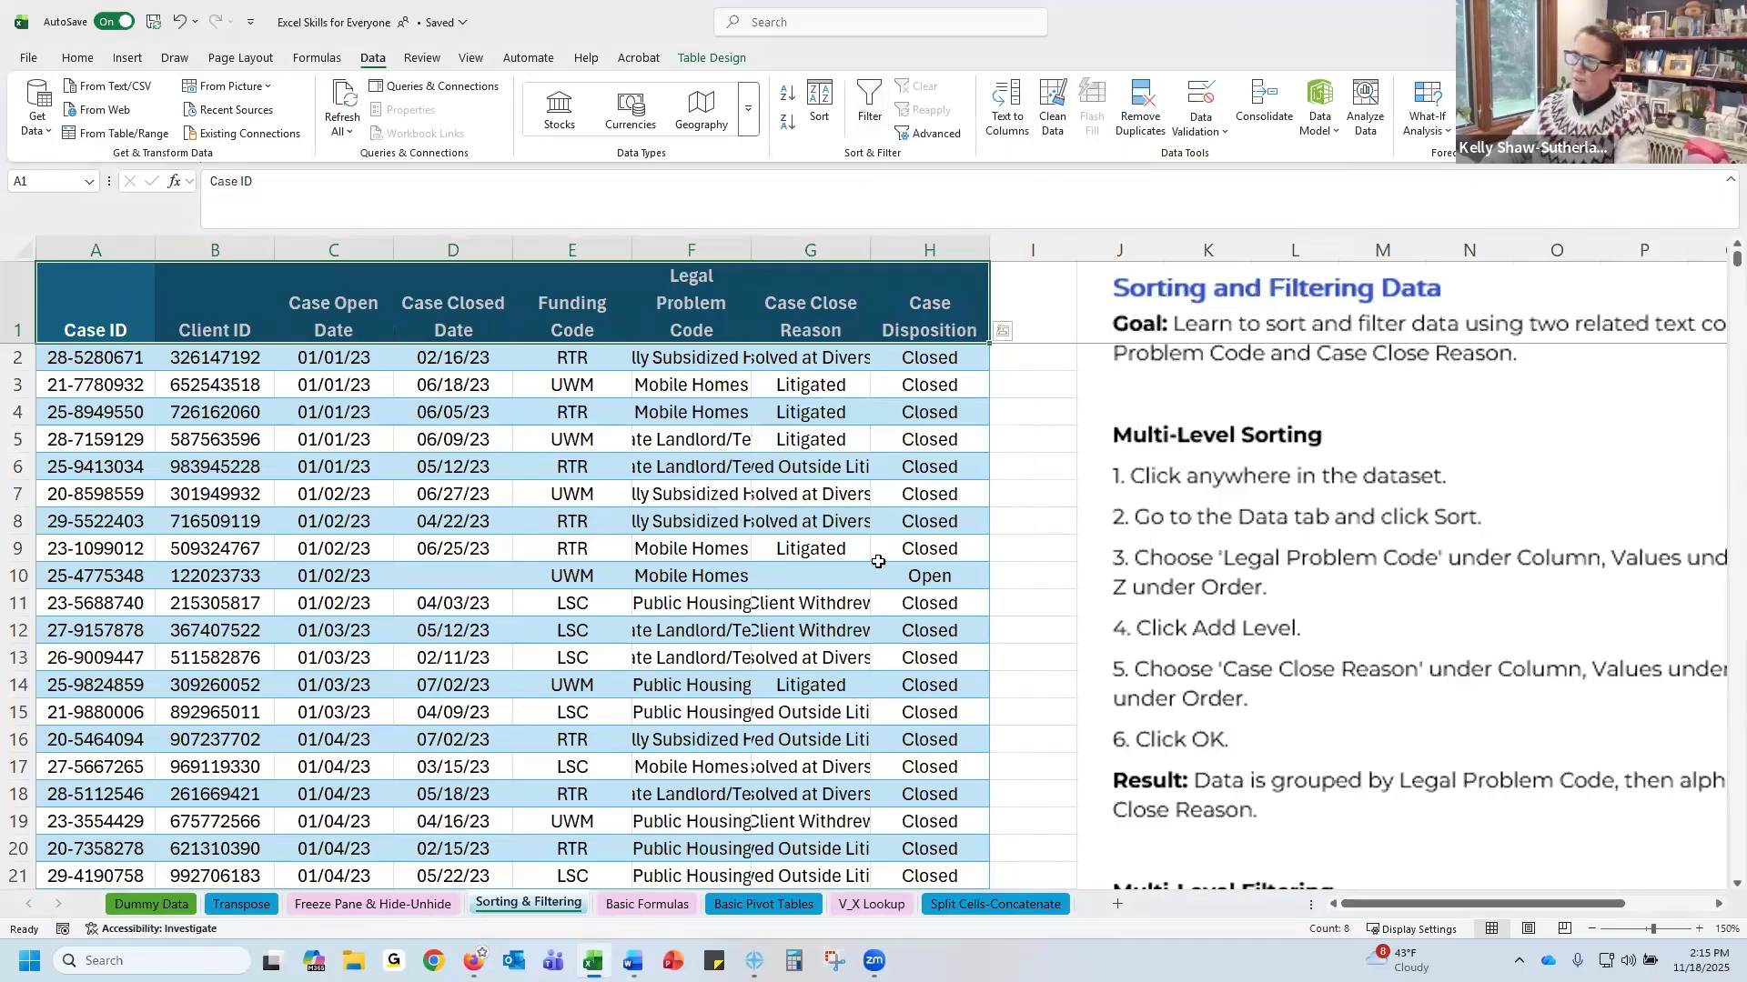
Select the whole table from the header row down and sort it by Legal Problem Code, A to Z
left_click(104, 292)
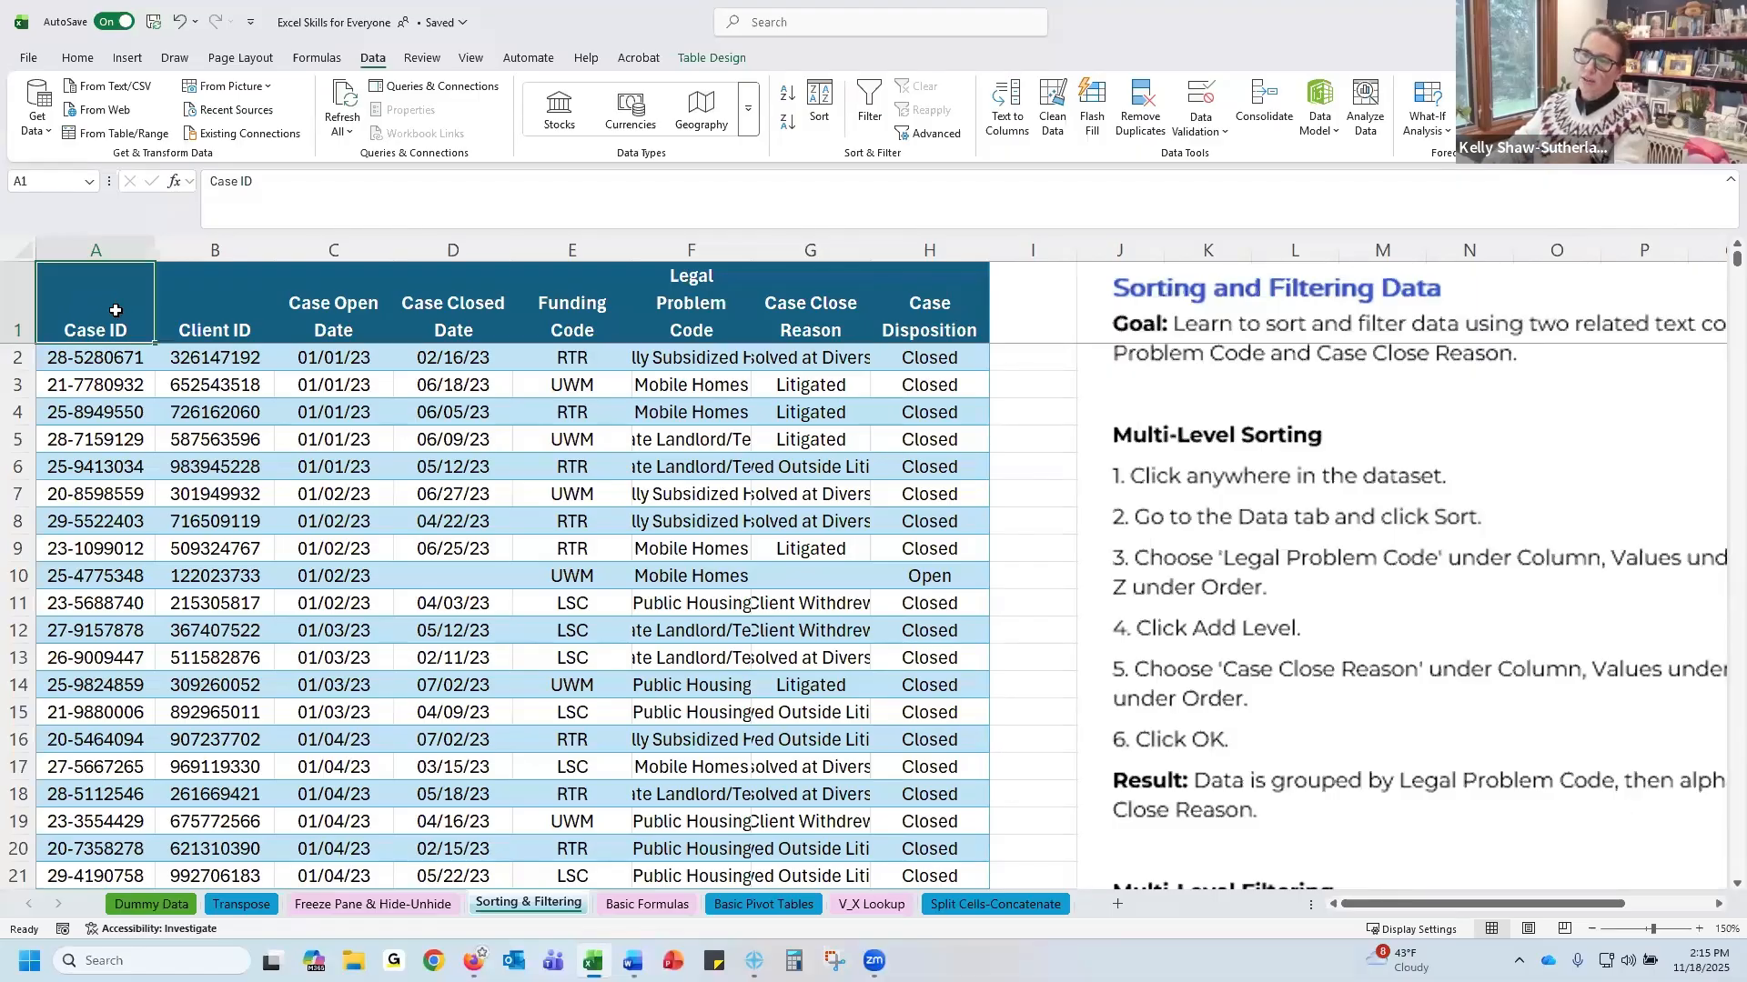
left_click_drag(115, 310, 904, 289)
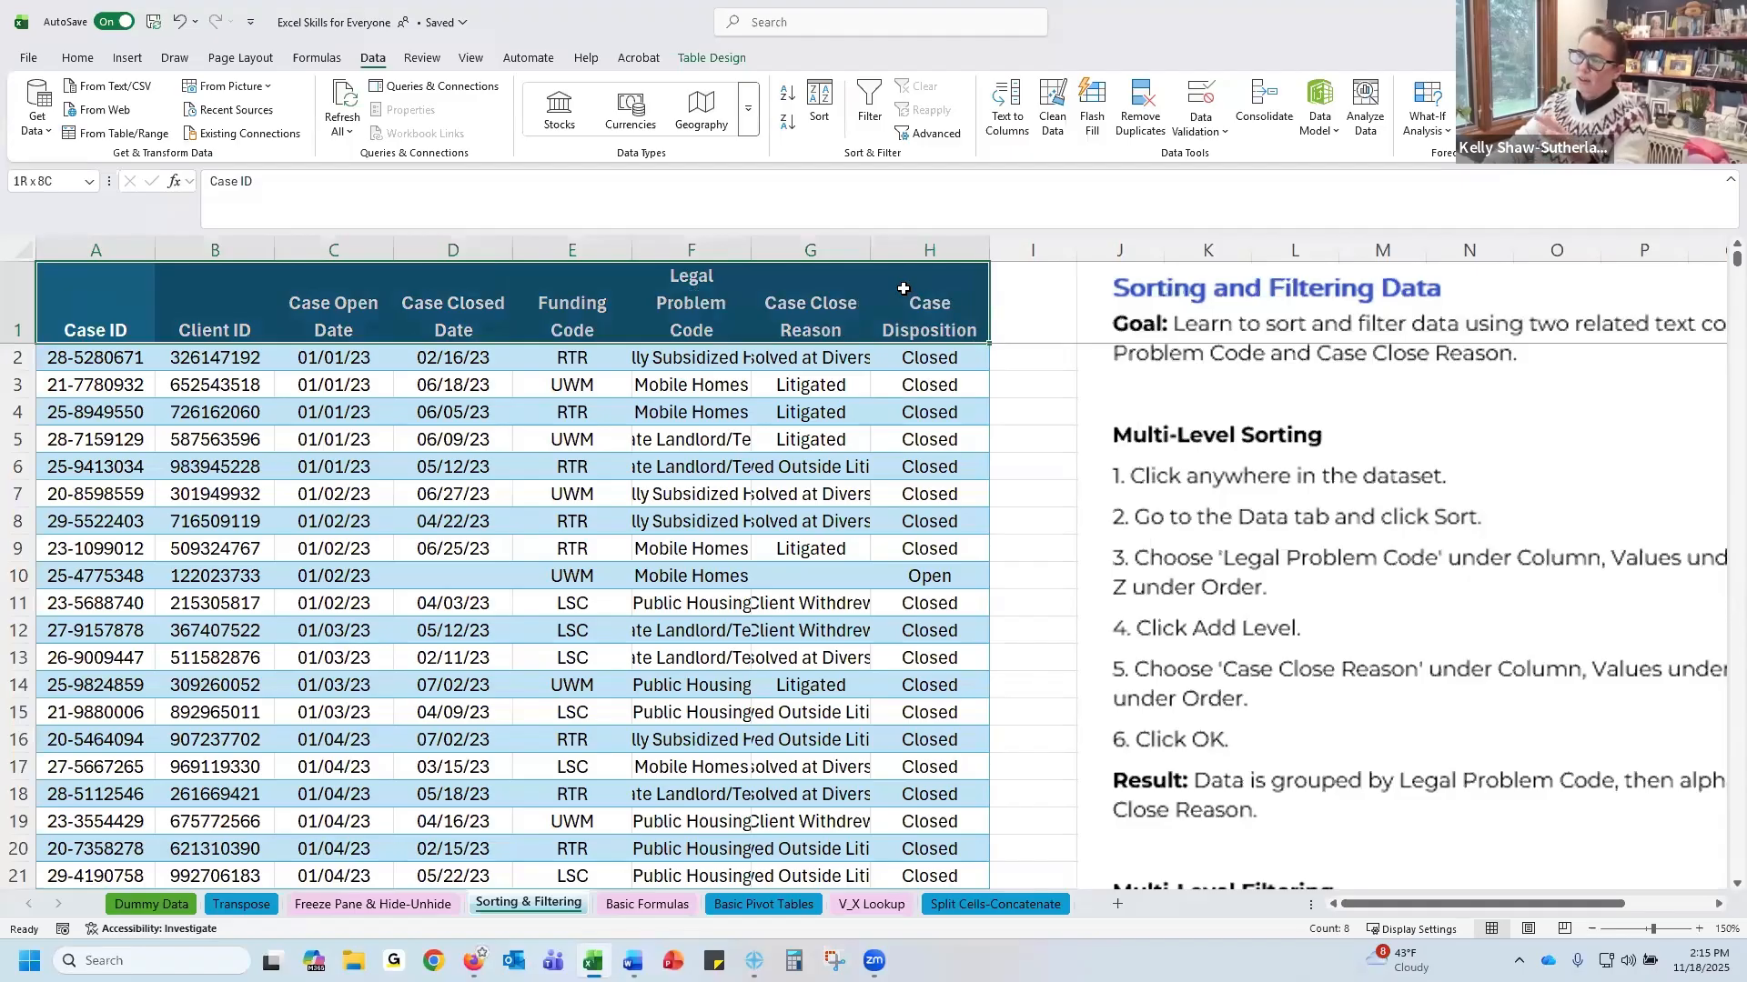
left_click_drag(903, 290, 905, 290)
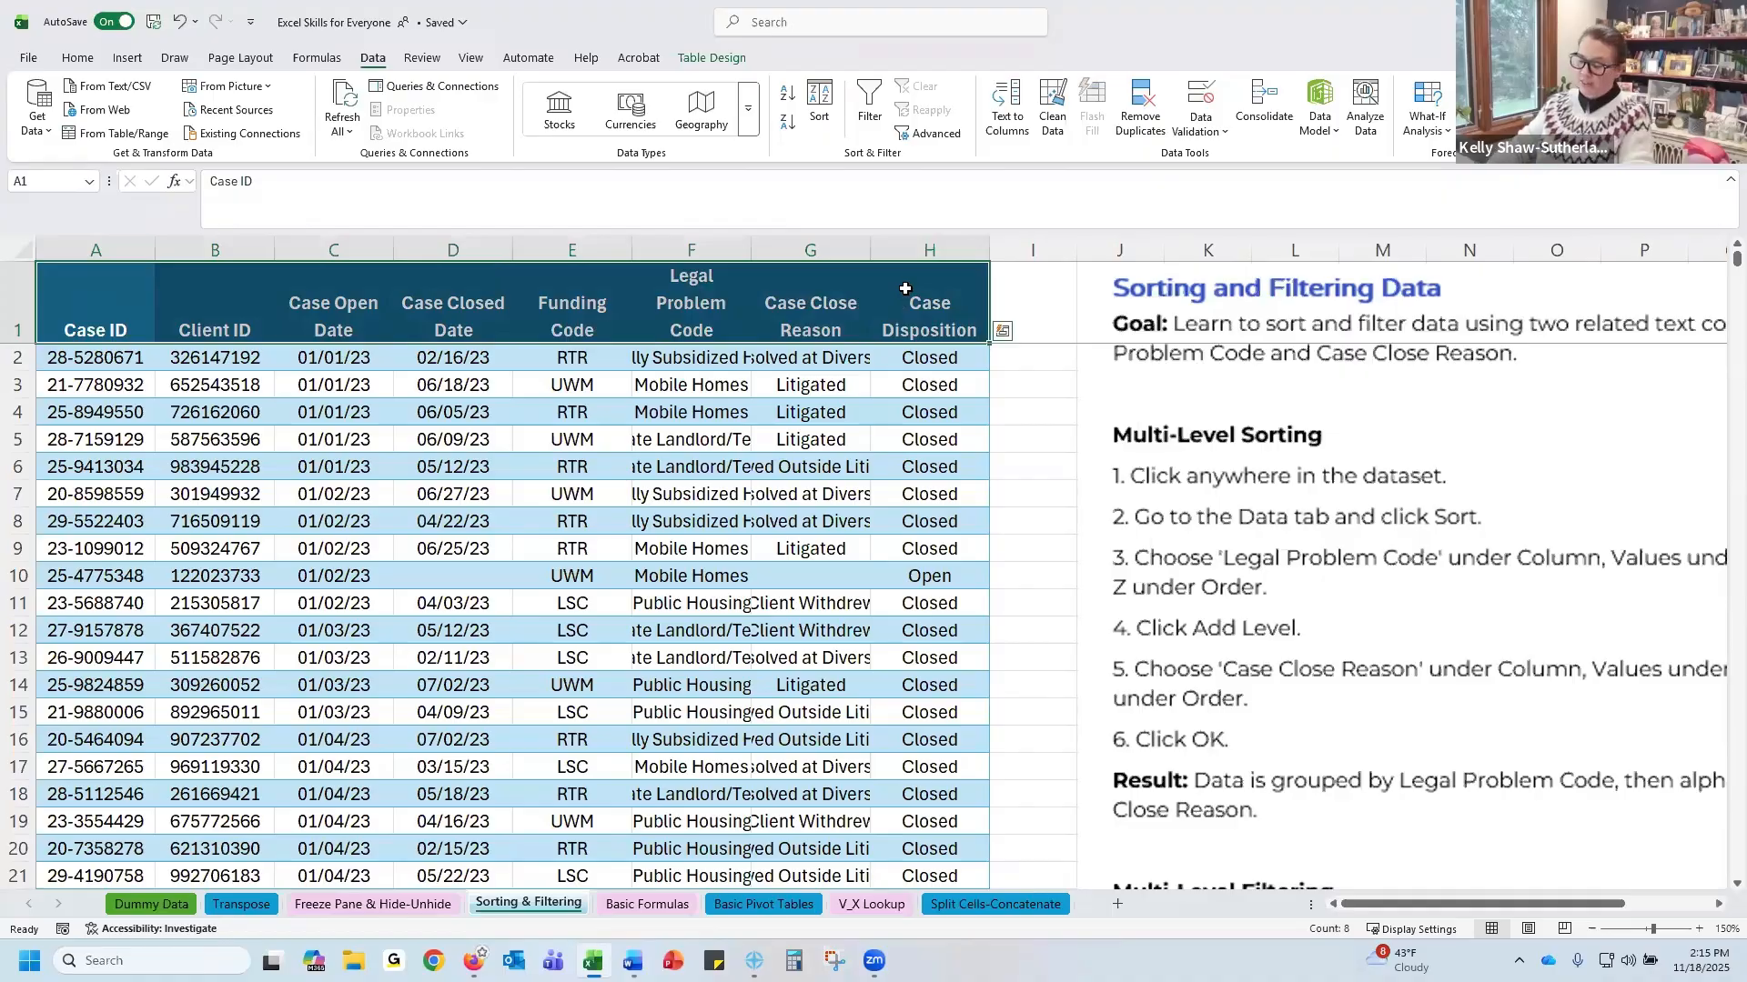
key("ctrl+shift+Down")
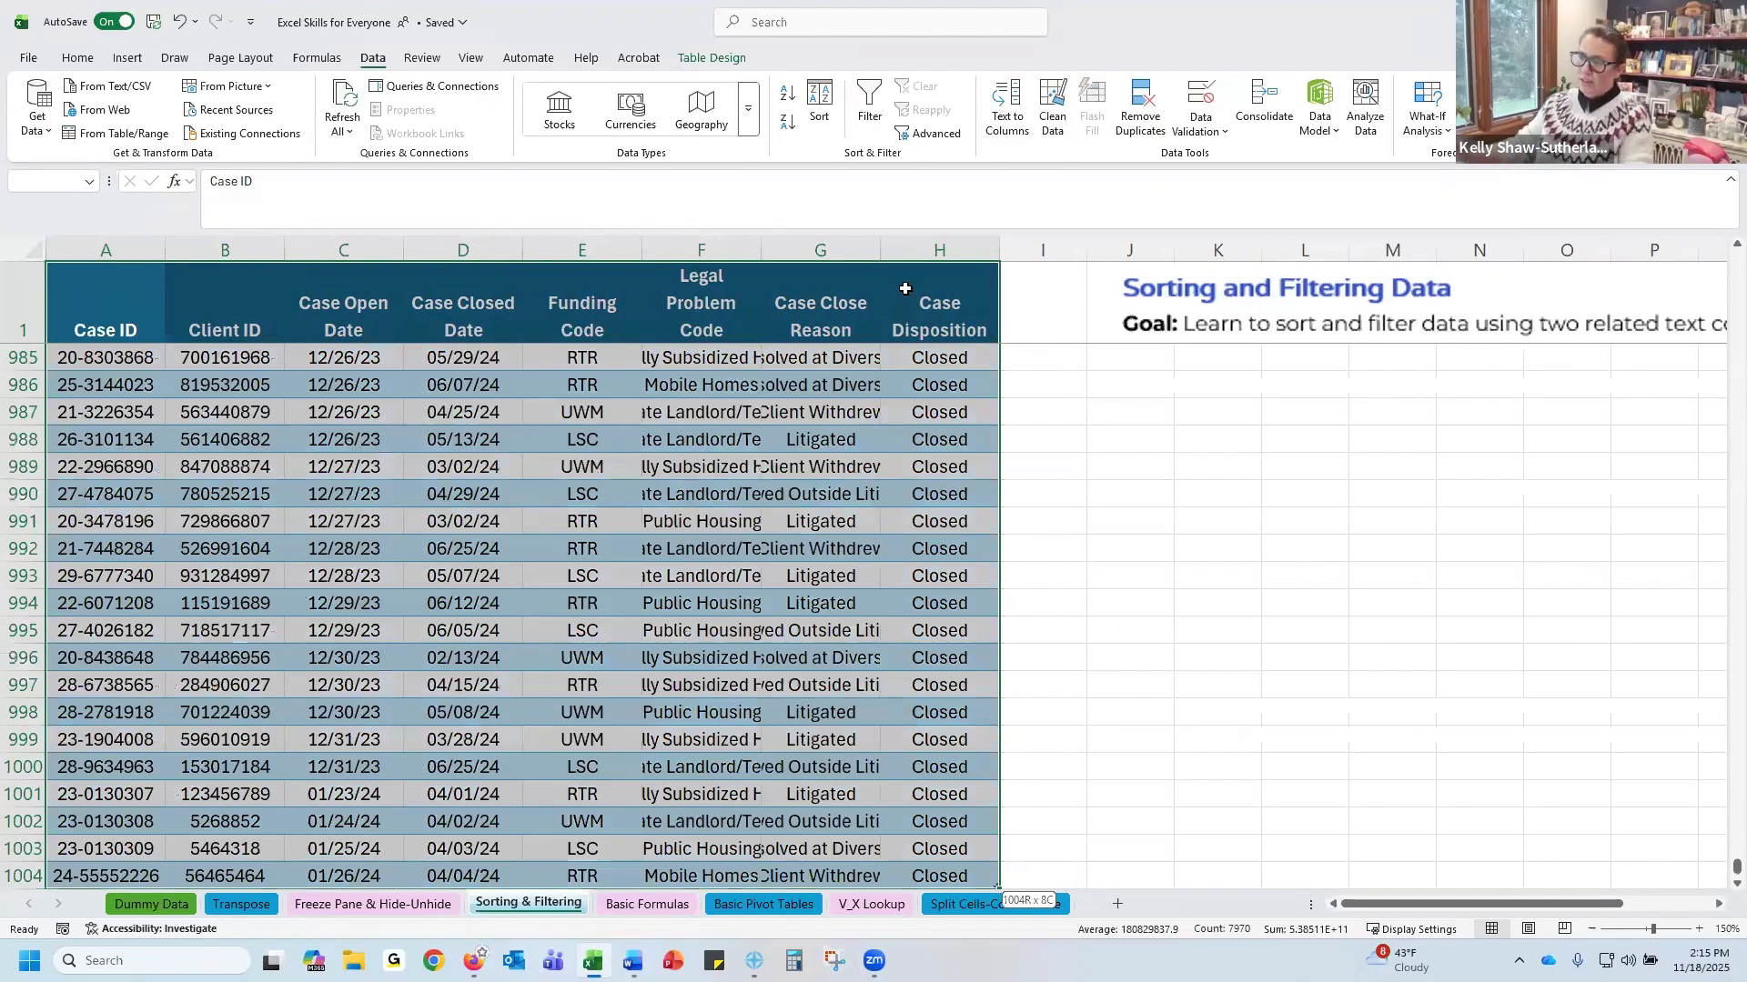
scroll(837, 465, "down", 1)
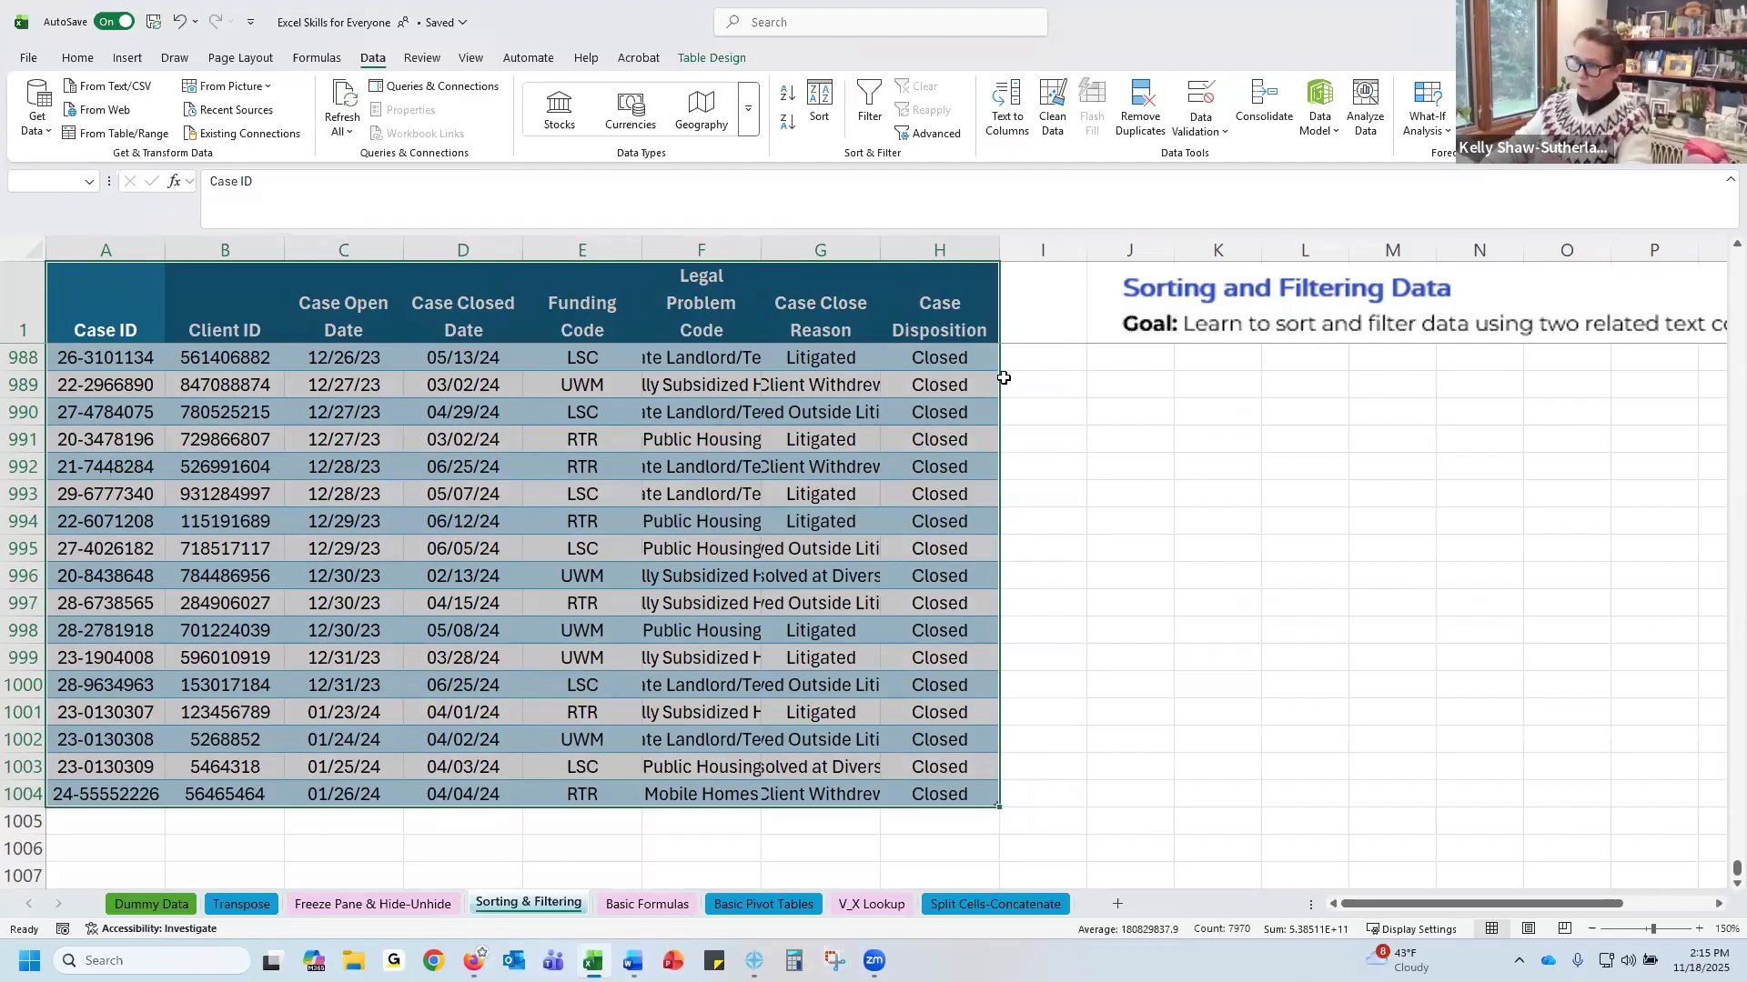
left_click(820, 123)
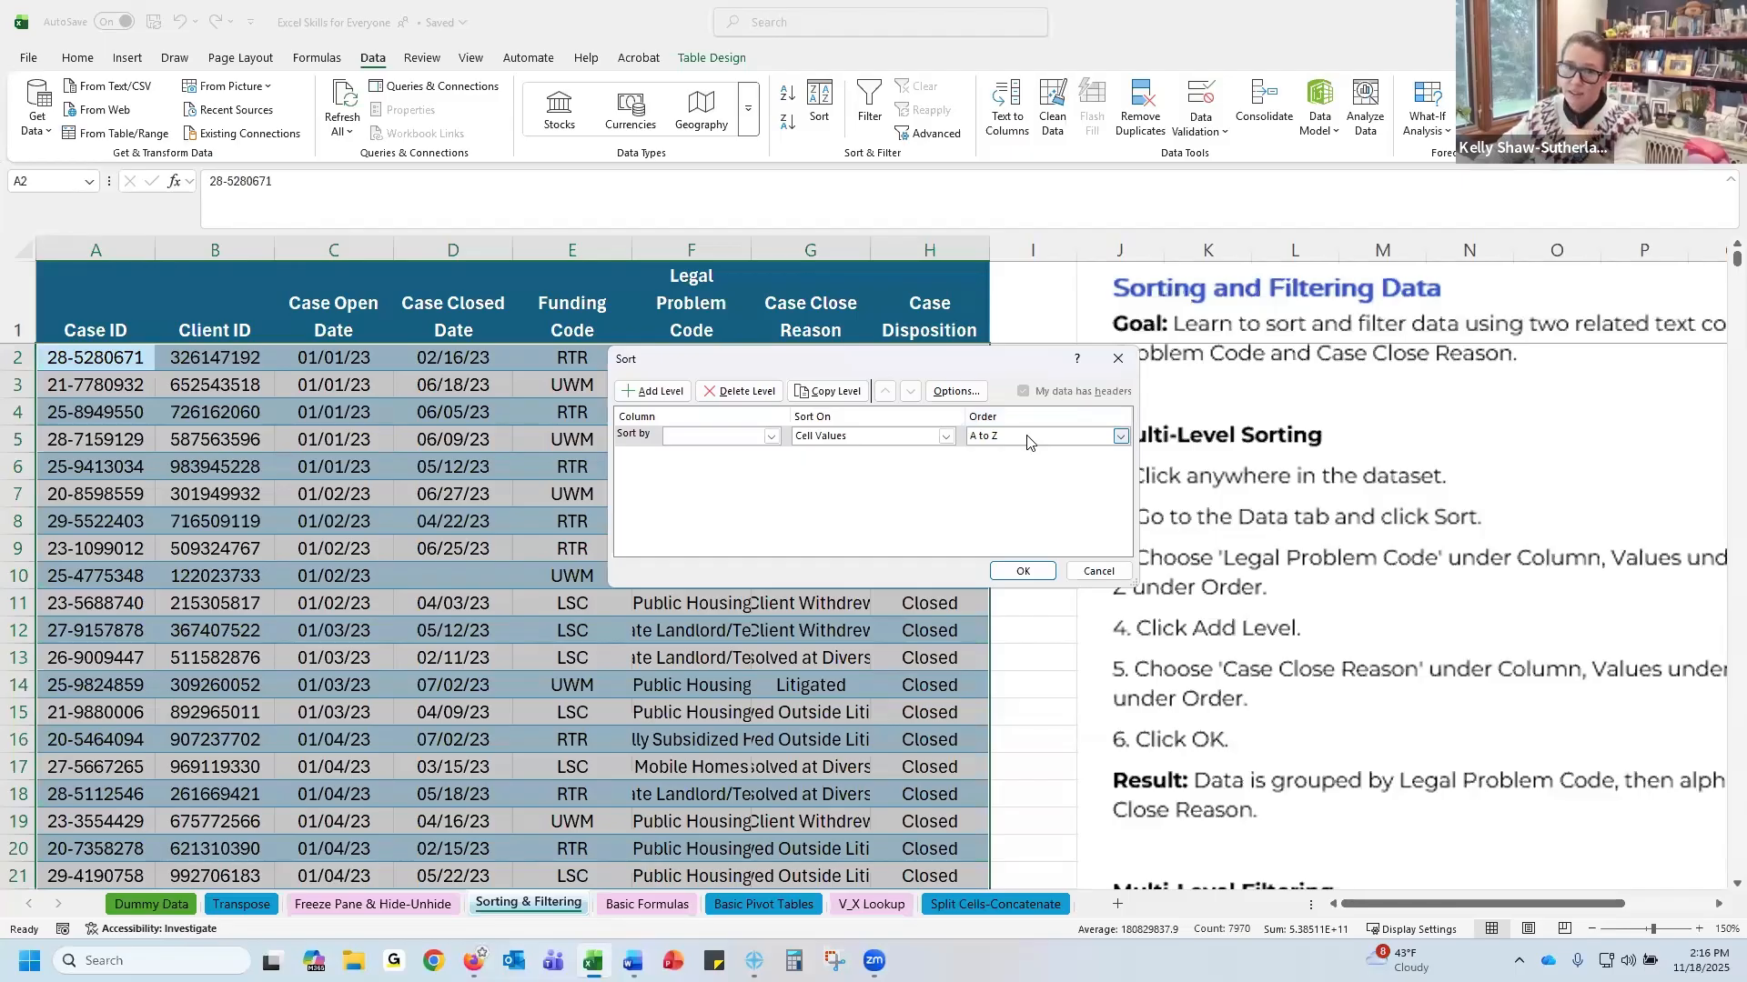
left_click(771, 439)
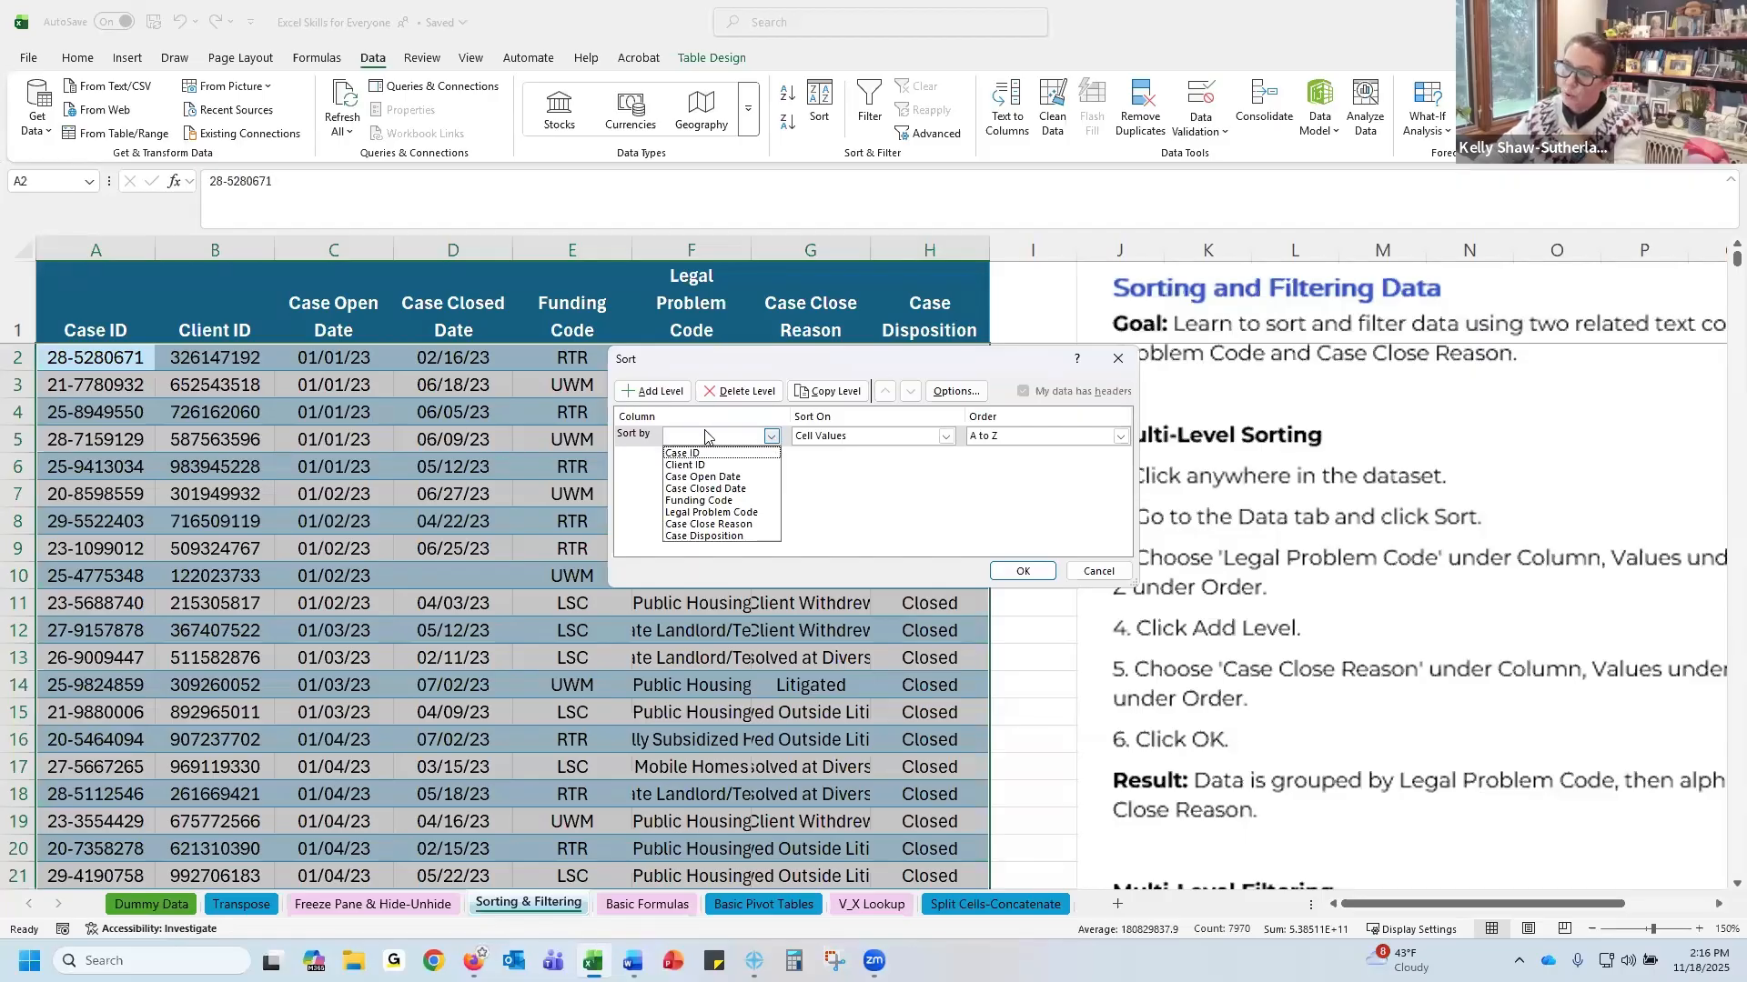
left_click(751, 514)
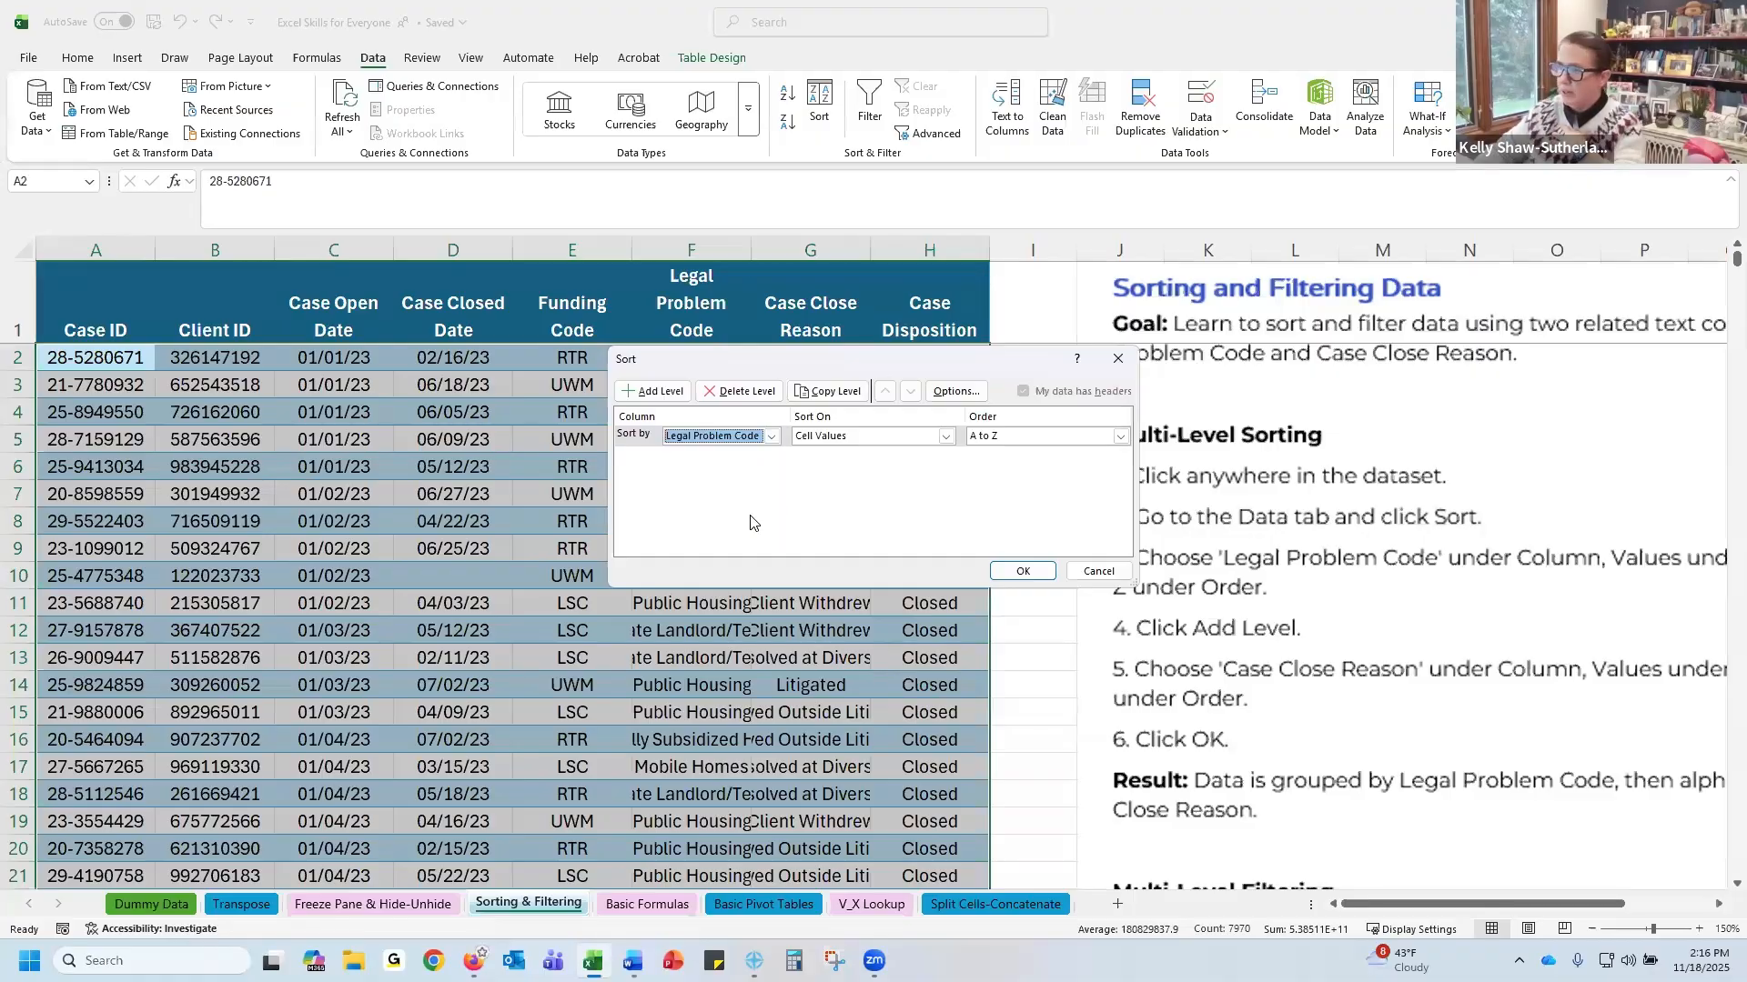
left_click(1021, 571)
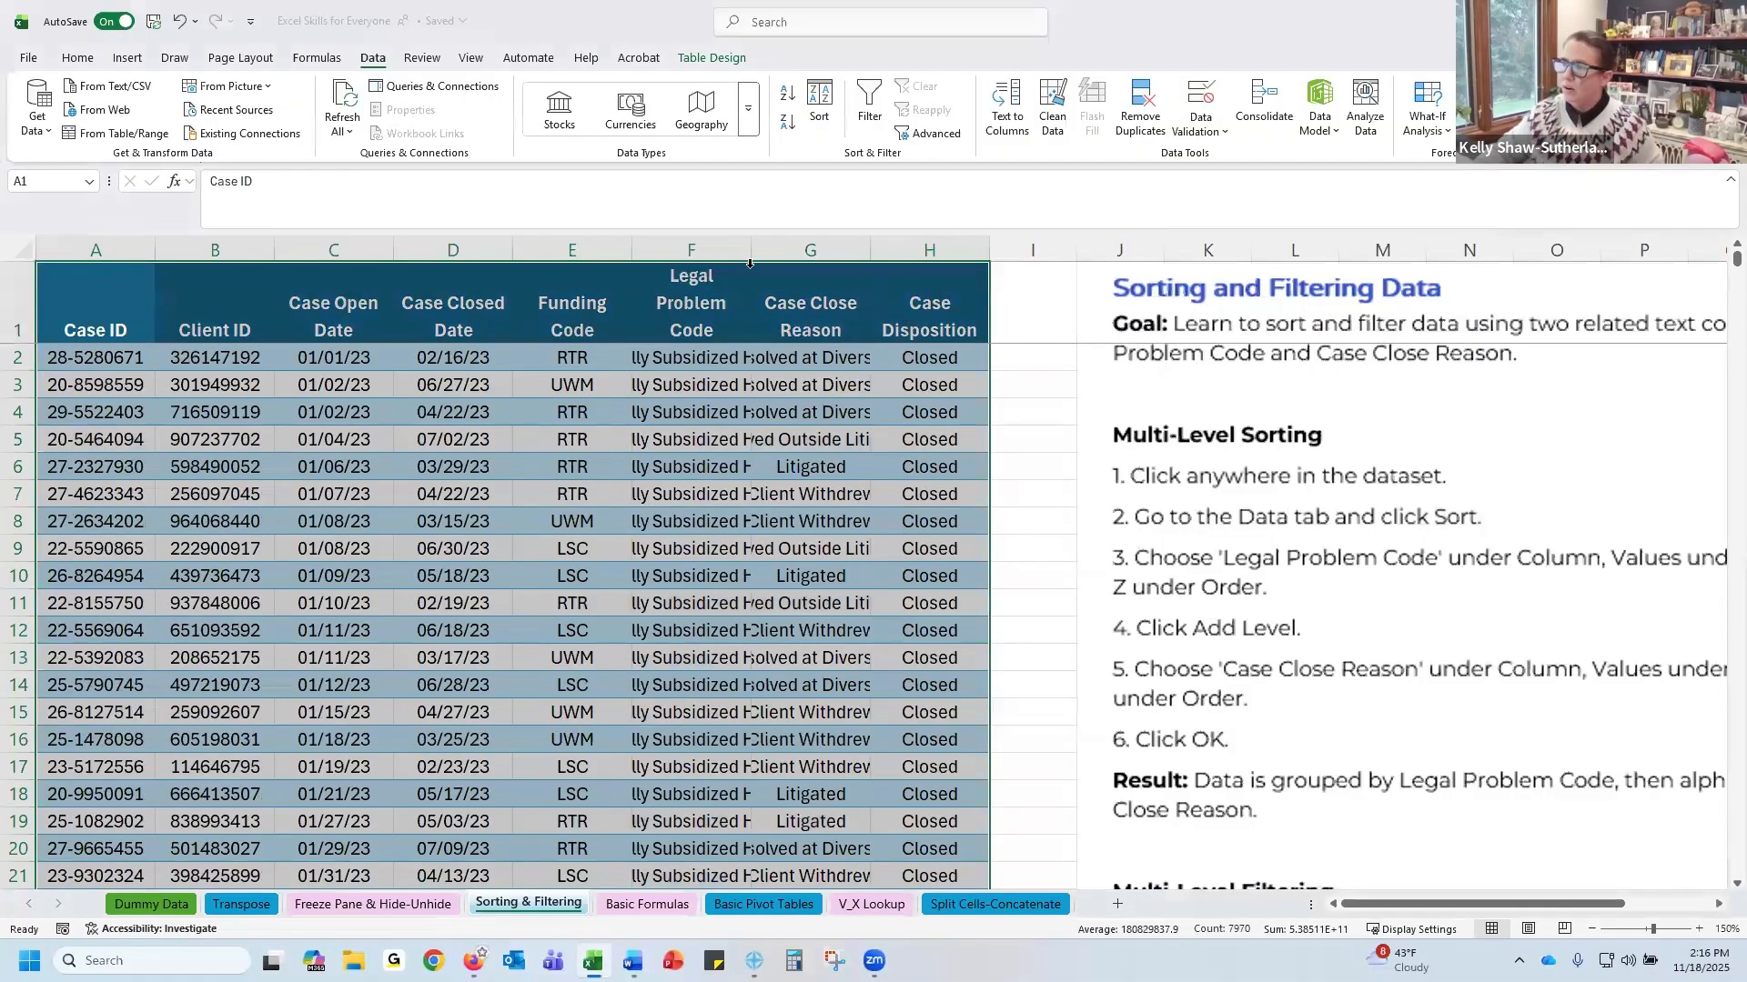
Autofit the widths of the Legal Problem Code and Case Close Reason columns
left_click_drag(748, 245, 801, 245)
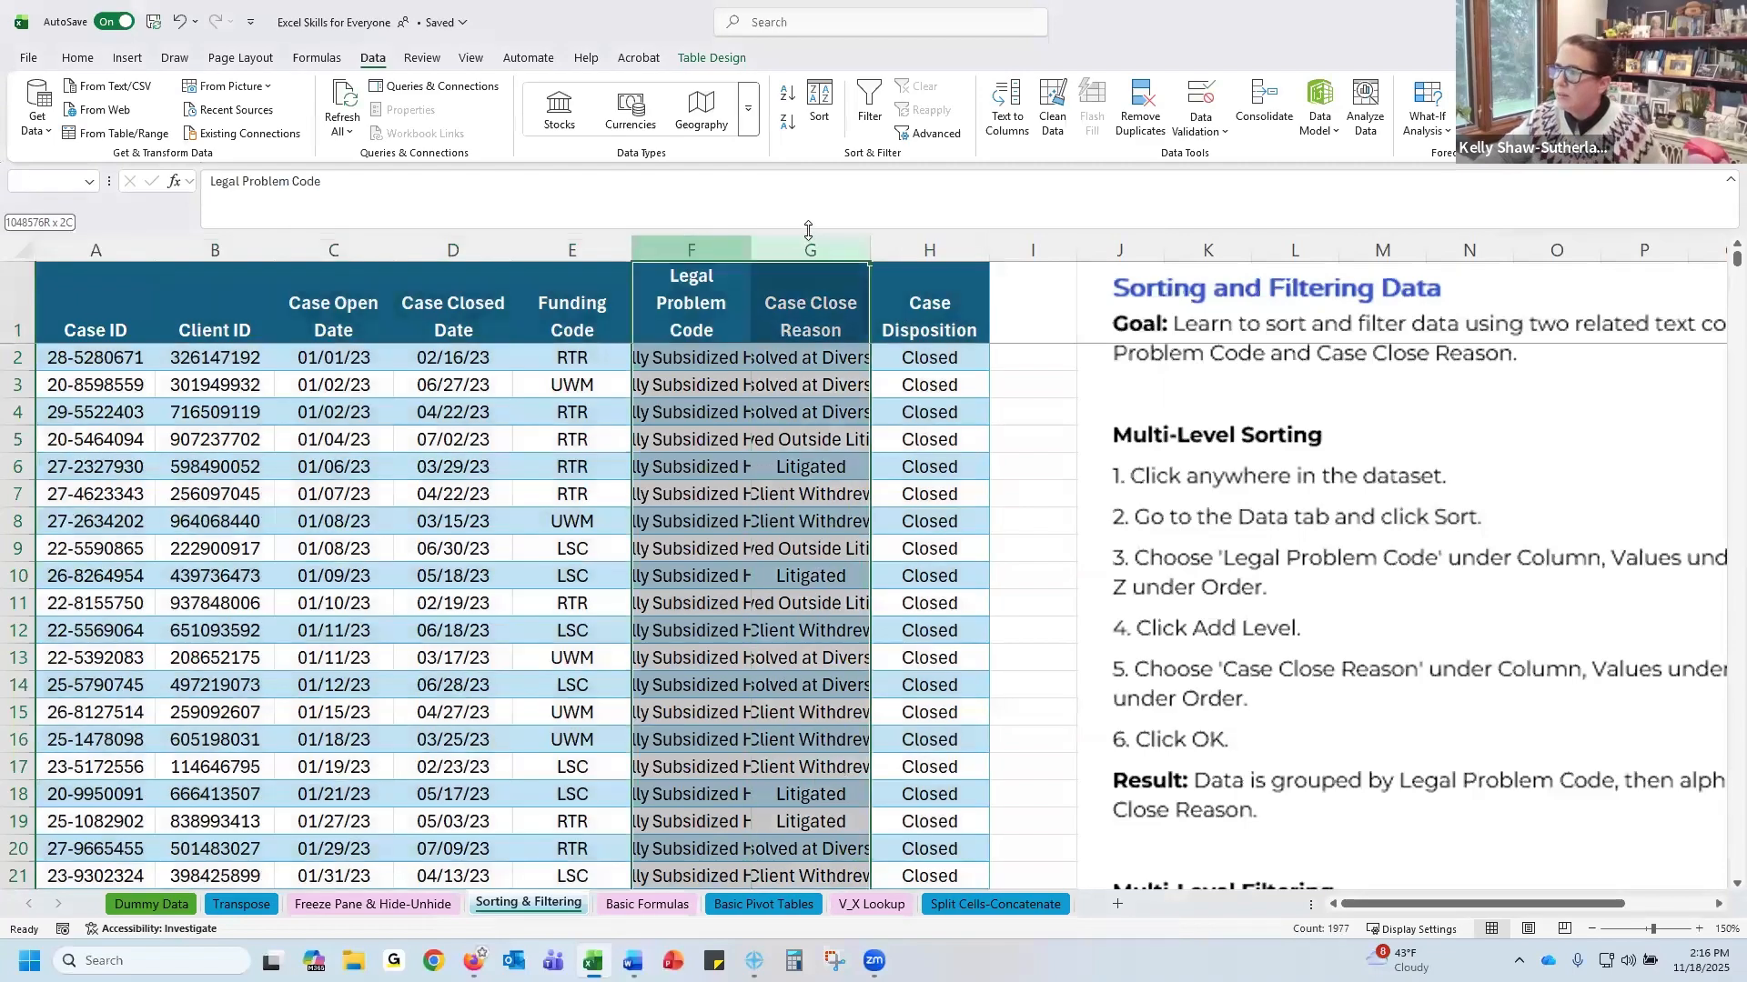
double_click(875, 245)
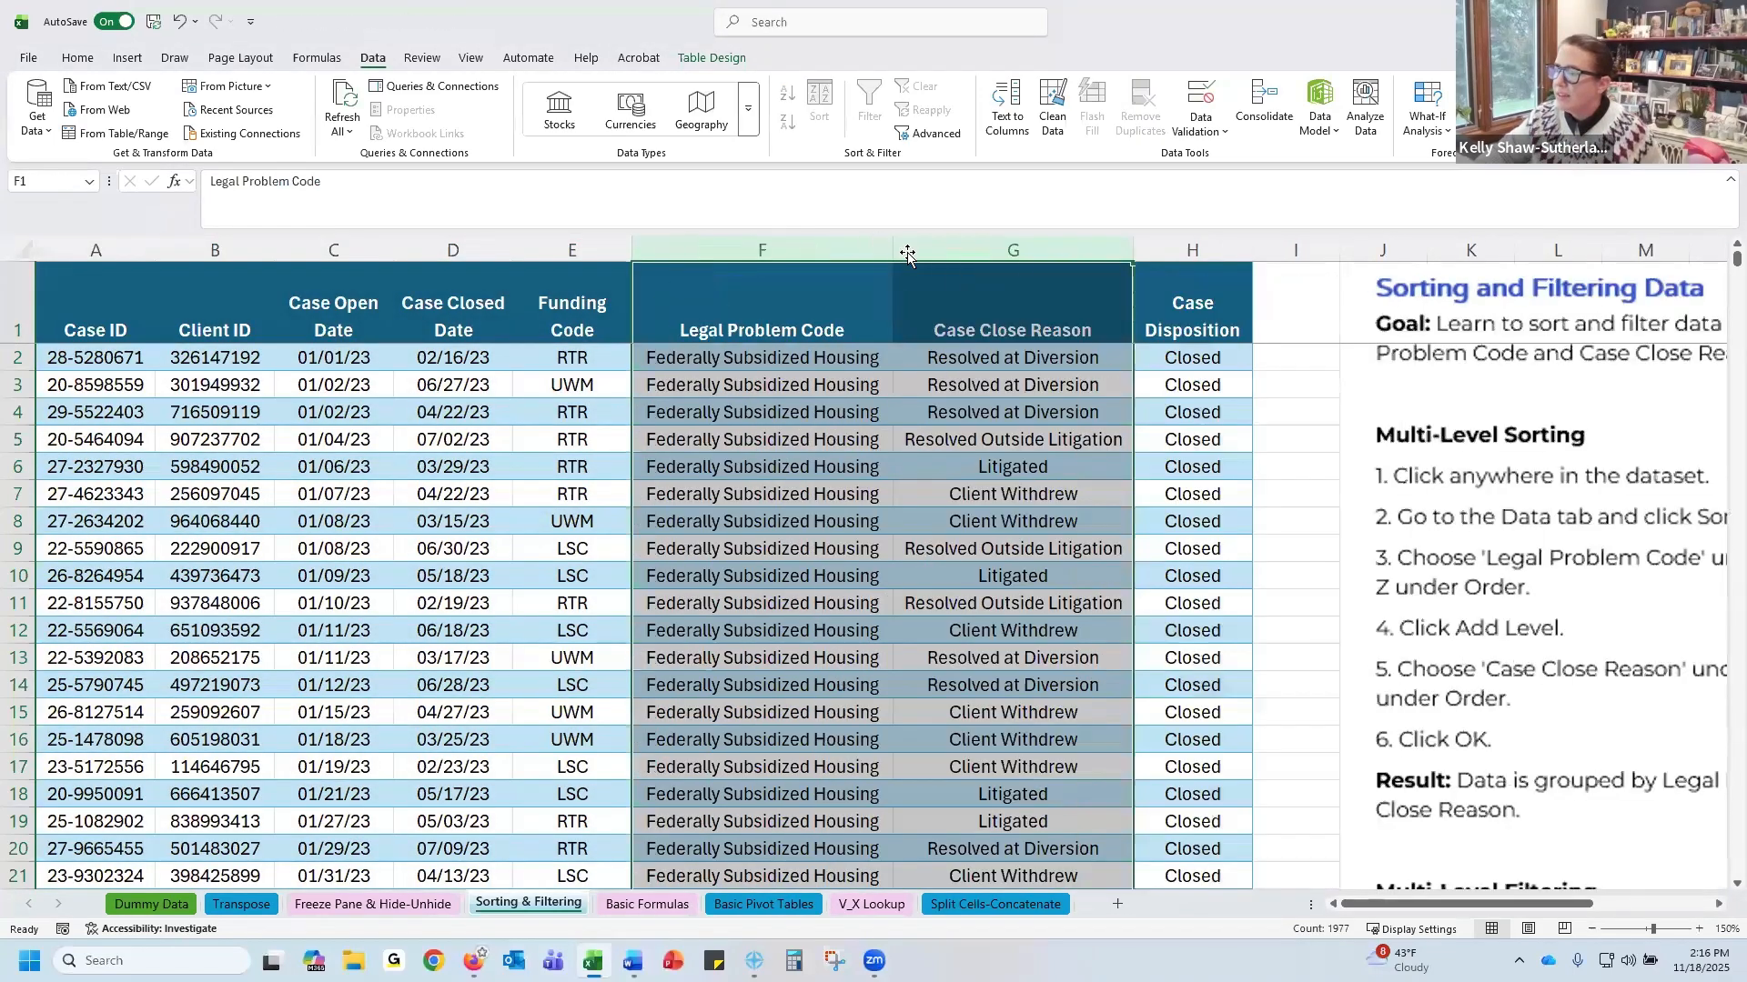
left_click(727, 305)
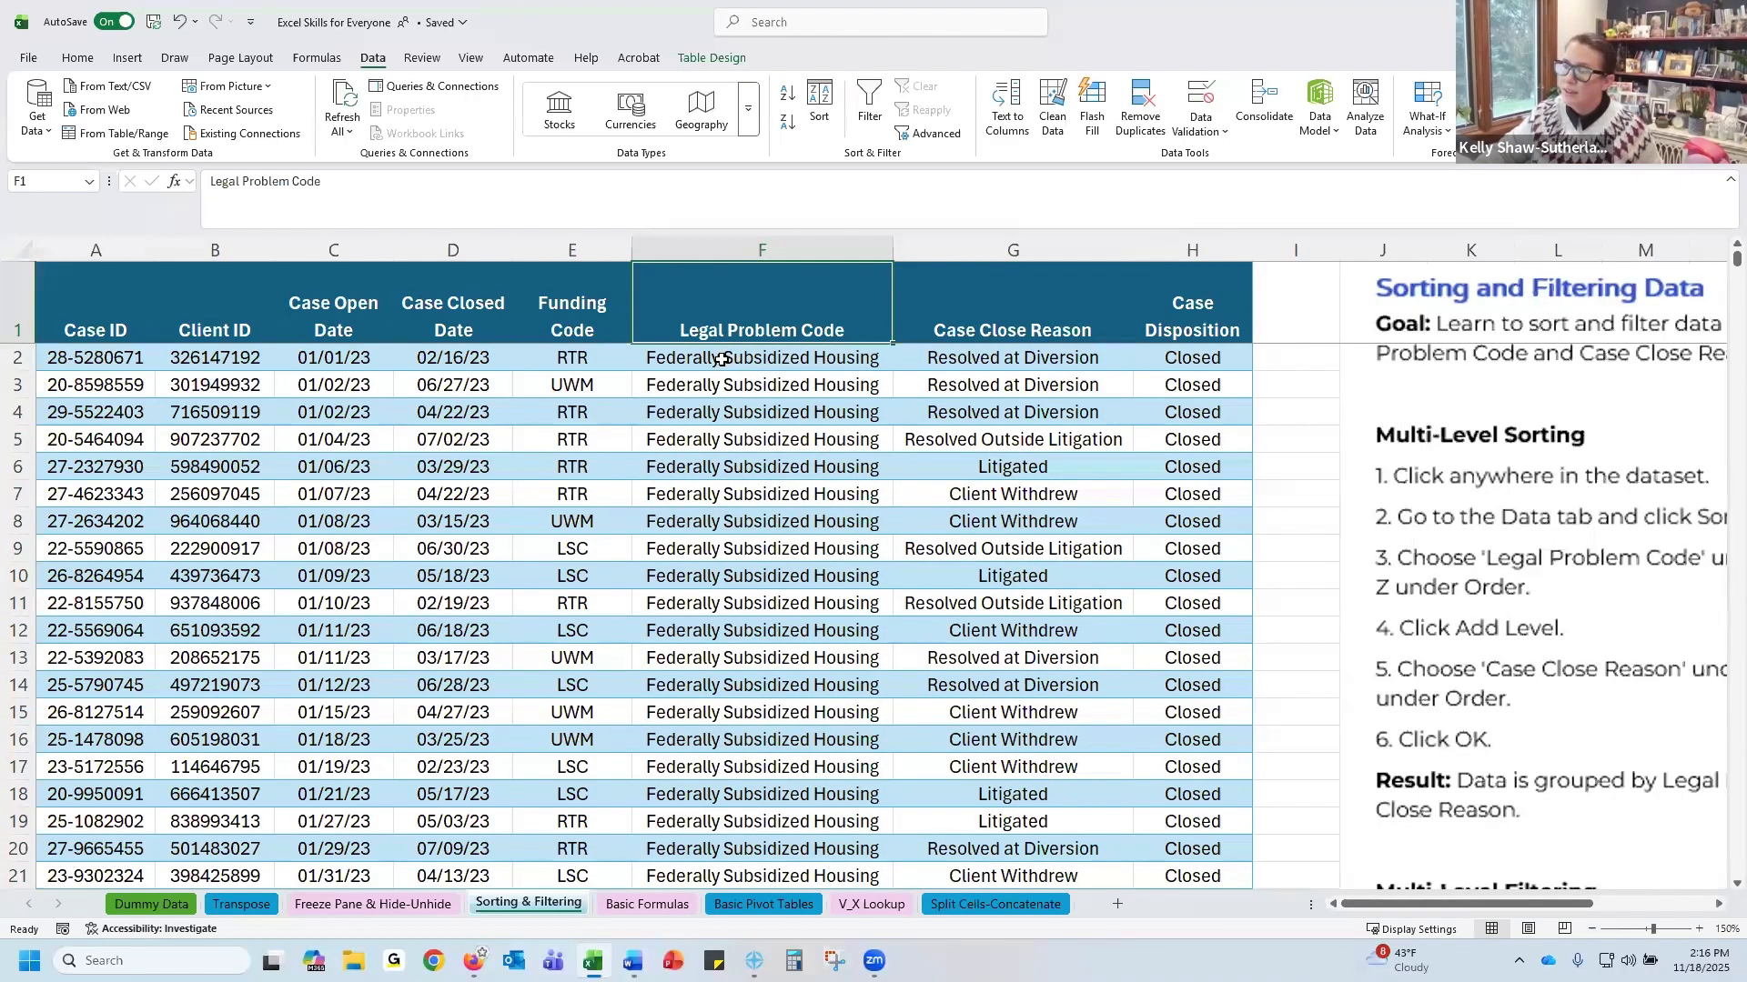
scroll(722, 359, "down", 20)
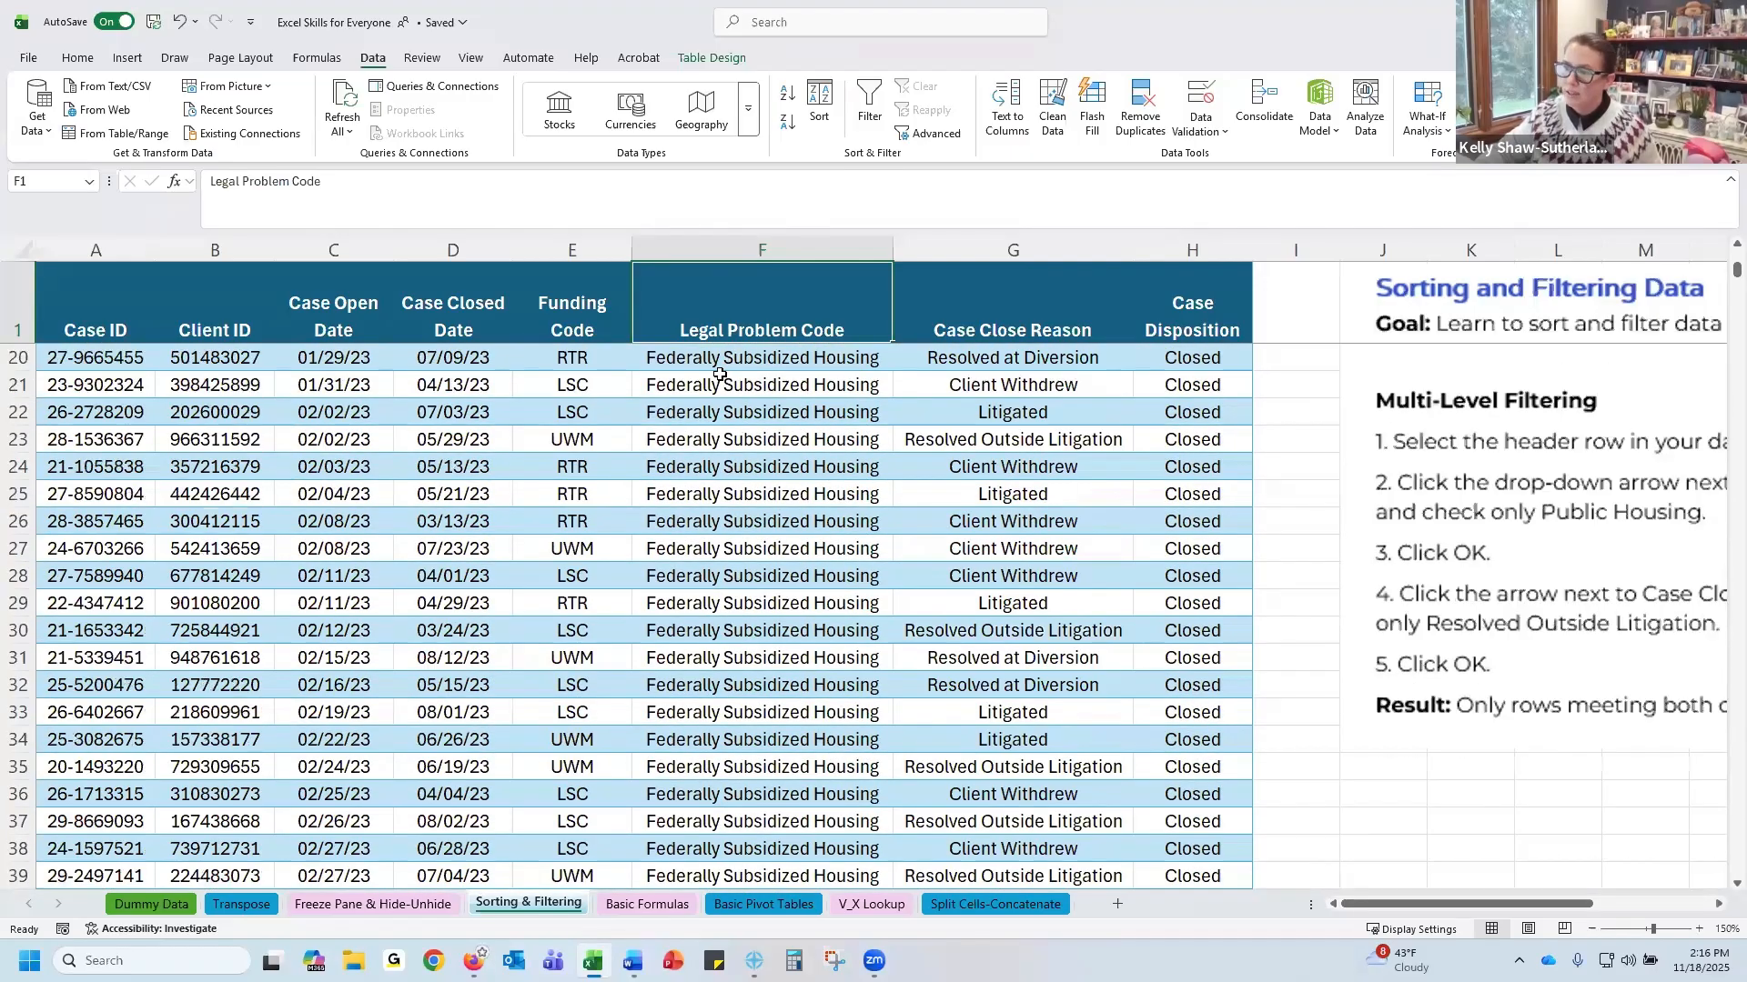
scroll(719, 376, "down", 20)
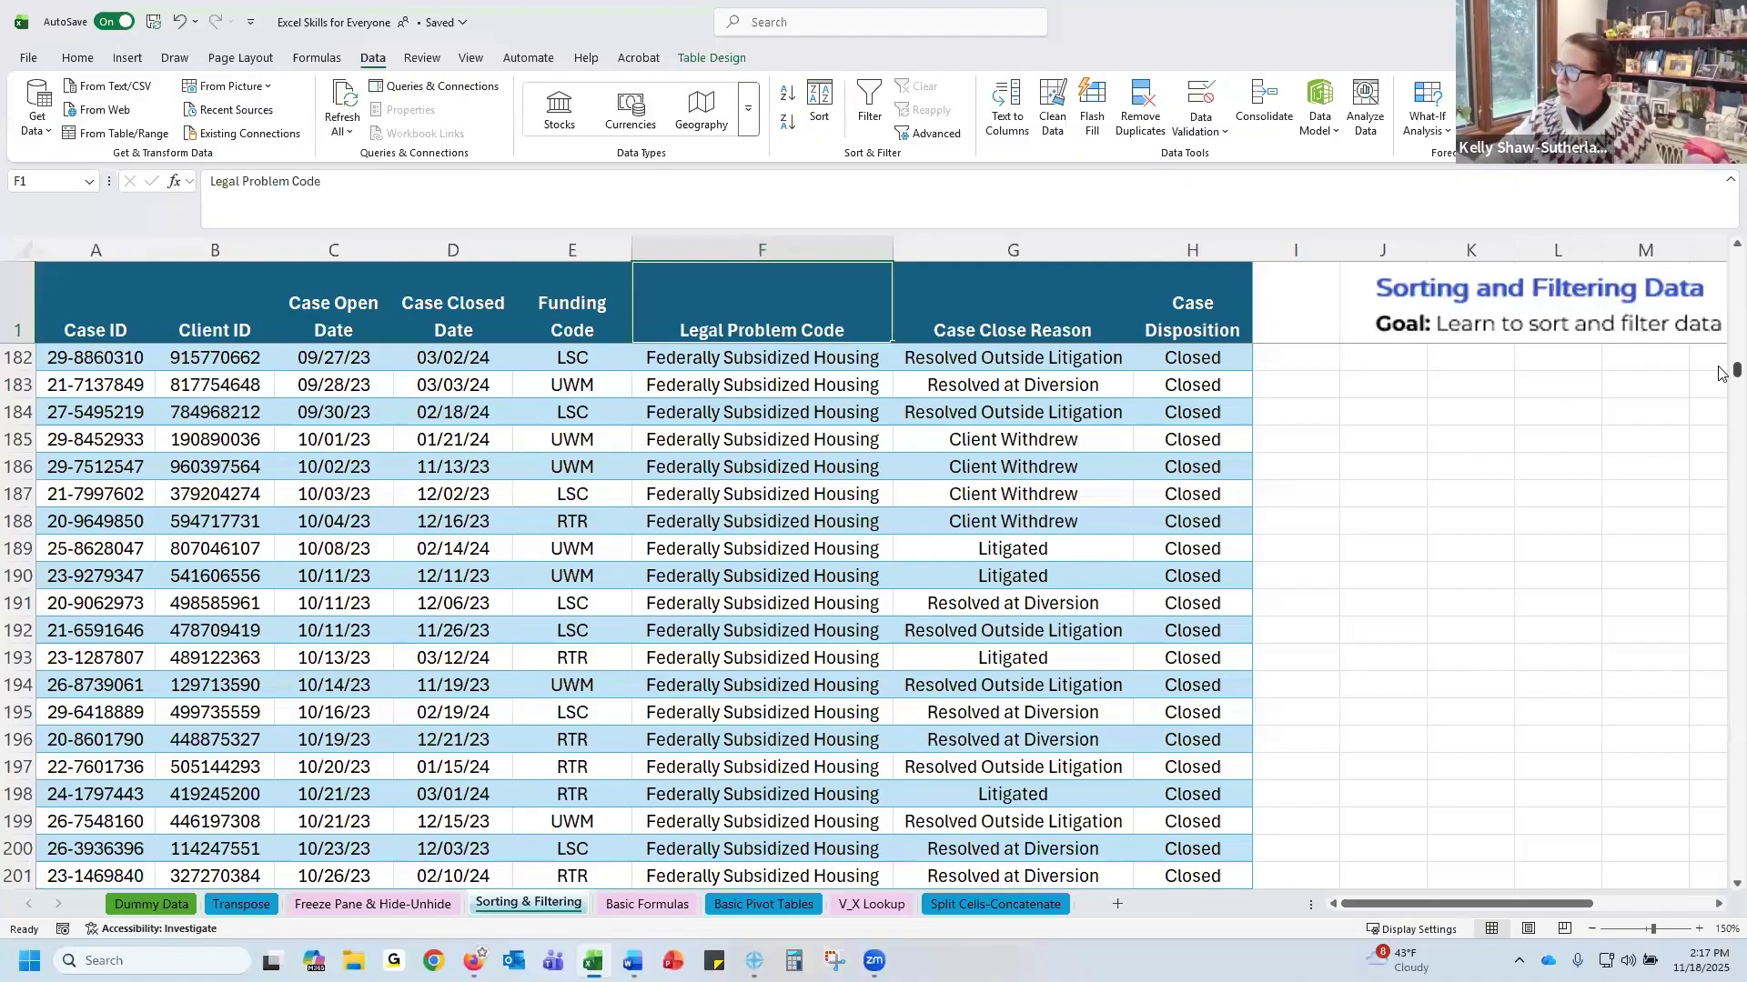
Select the whole table and sort it by Legal Problem Code, then by Case Close Reason, both A to Z
left_click_drag(1736, 371, 1734, 260)
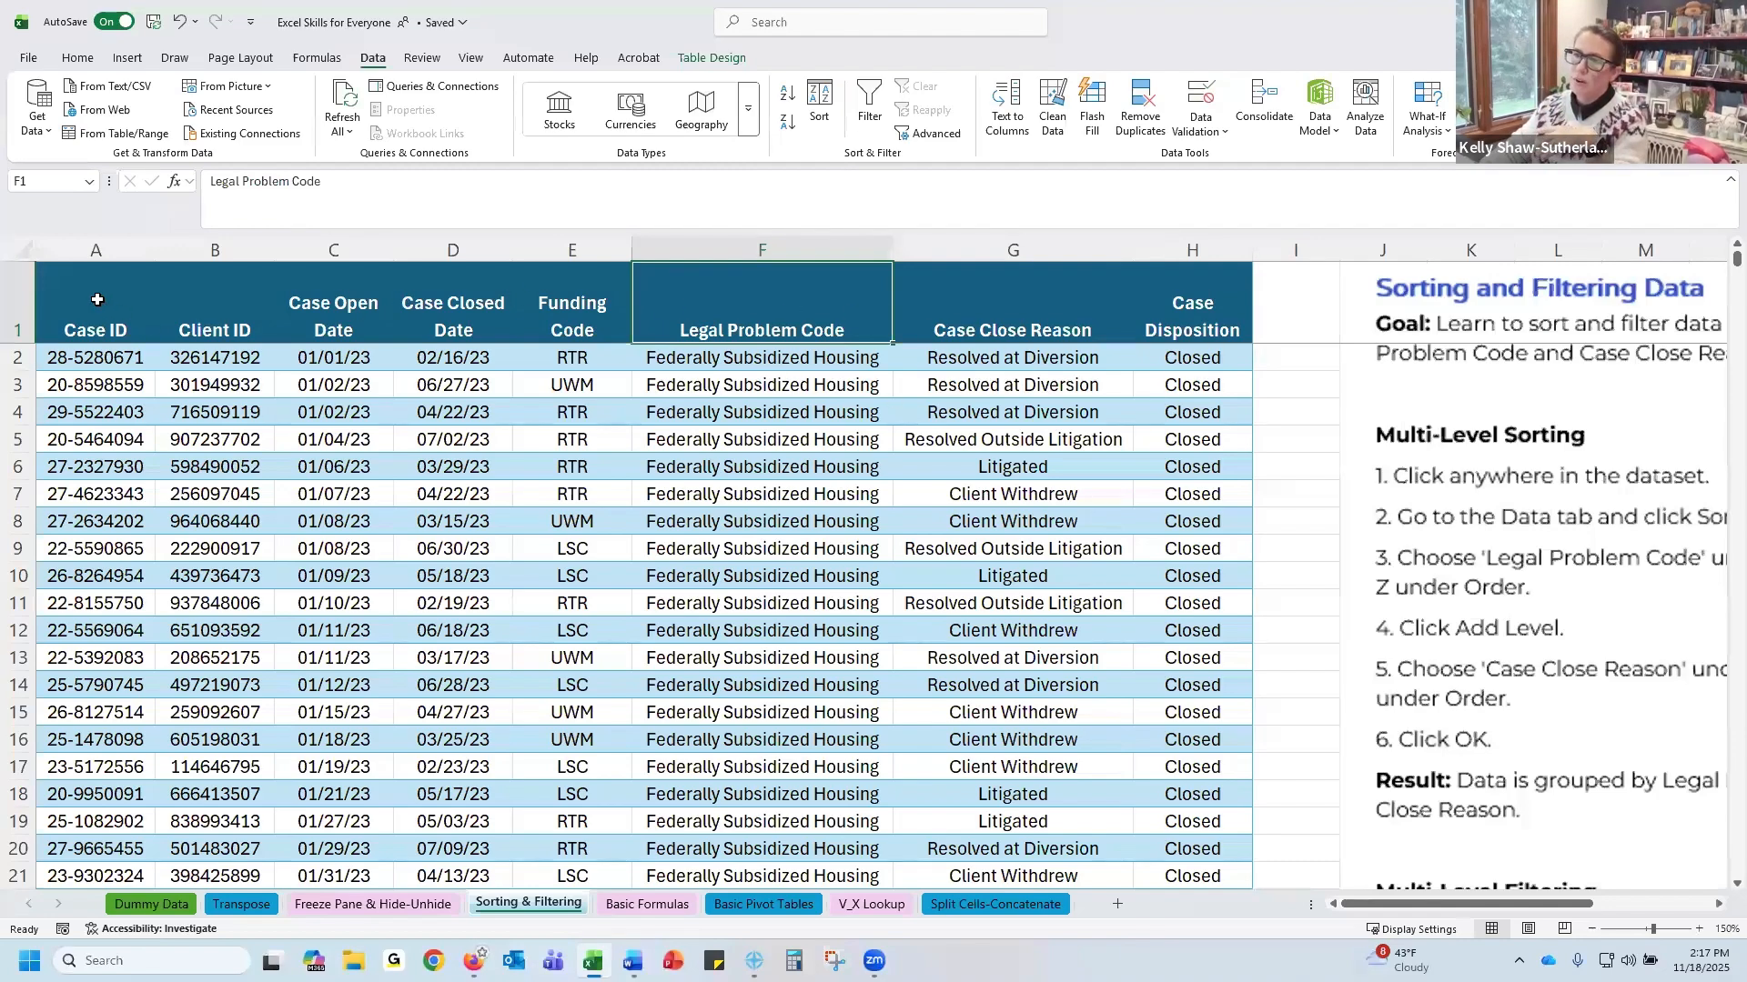
left_click_drag(97, 297, 1153, 292)
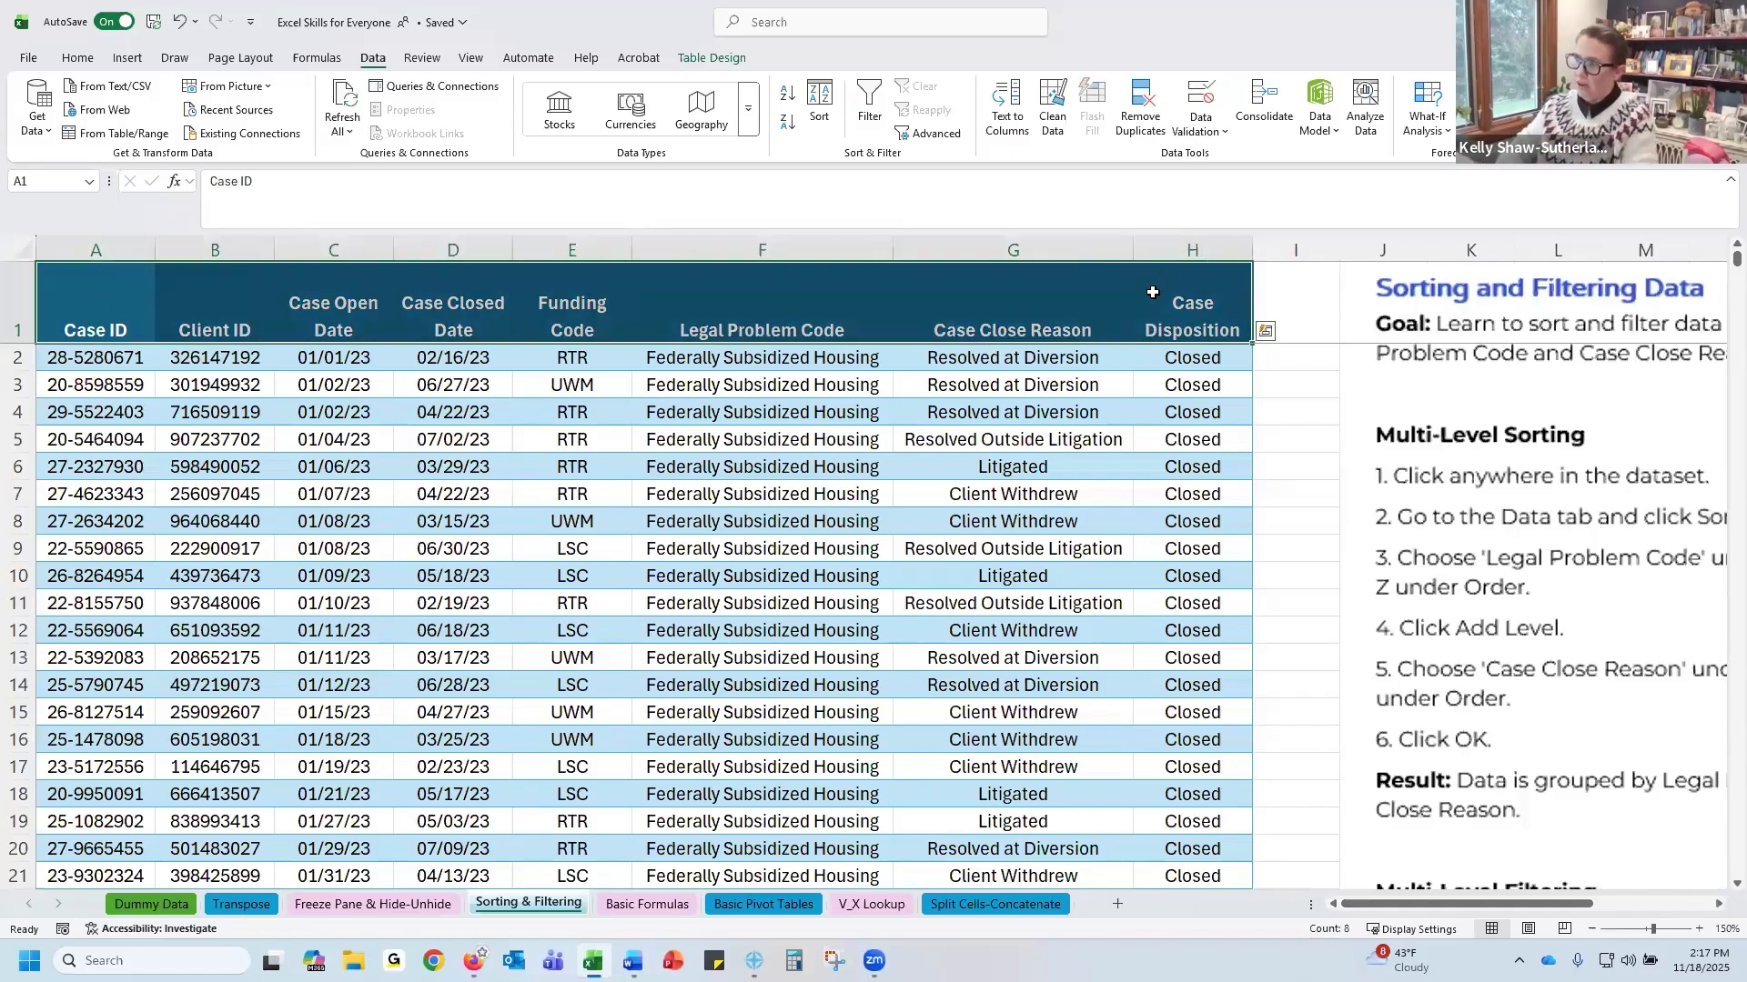
key("ctrl+shift+Down")
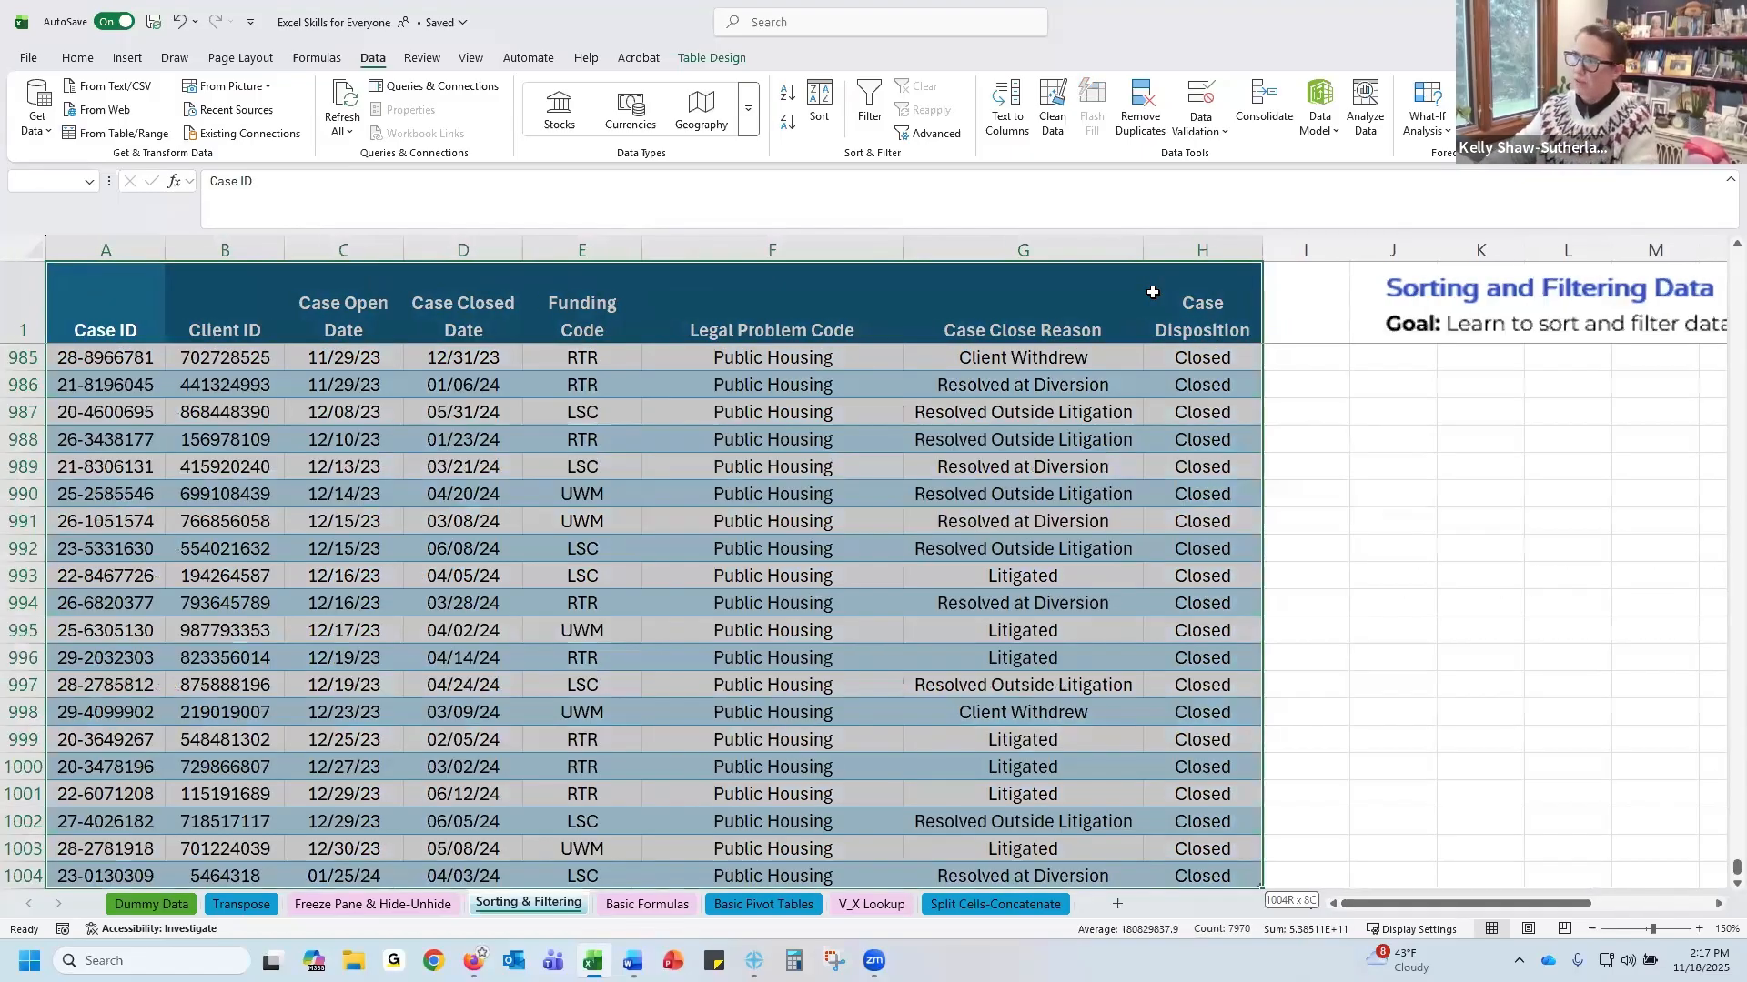
left_click(818, 102)
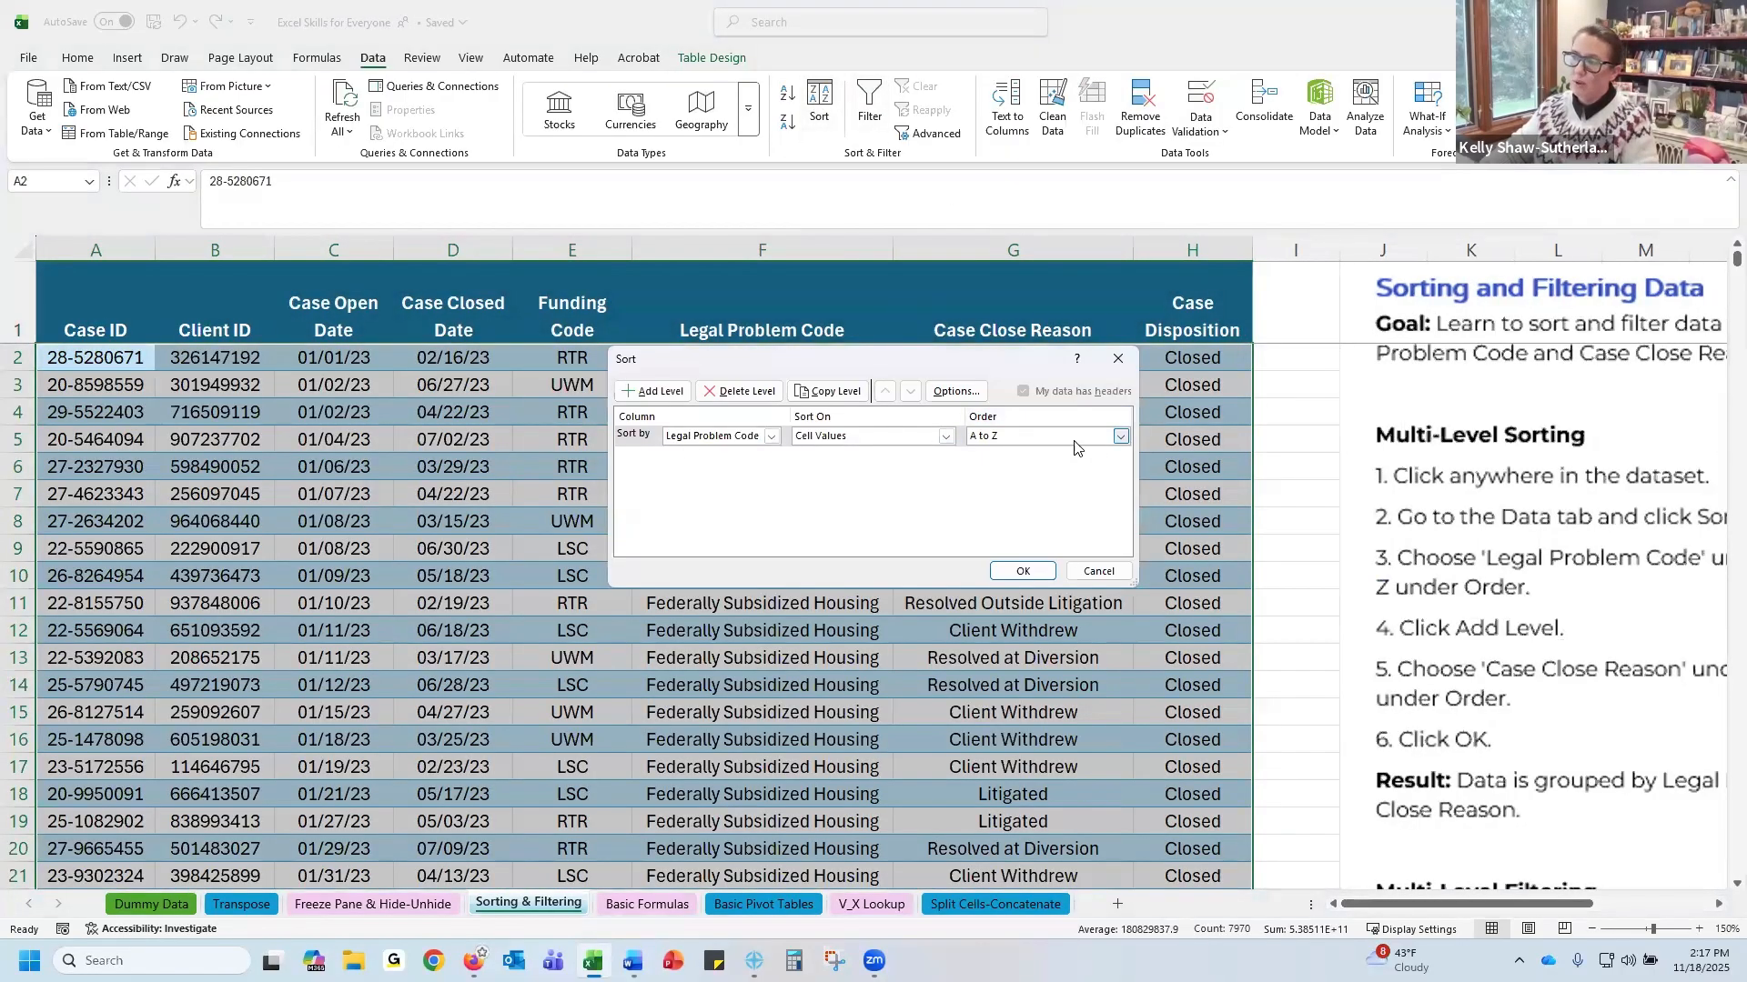
left_click(660, 400)
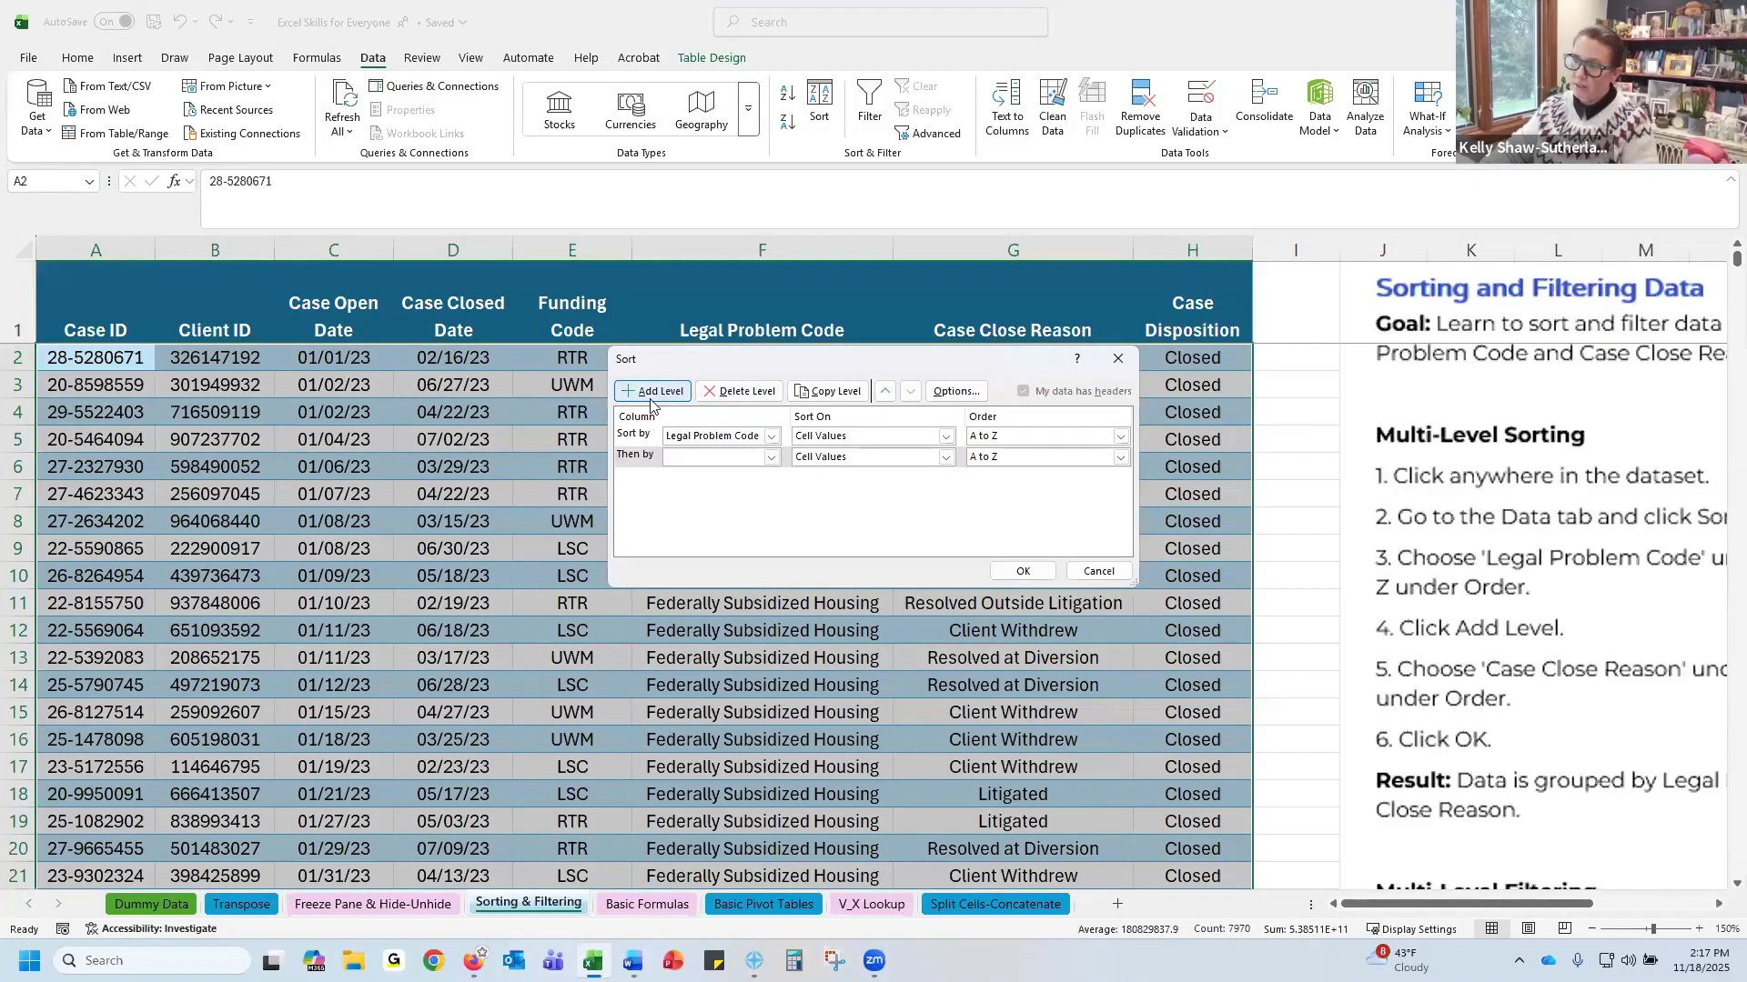
left_click(770, 458)
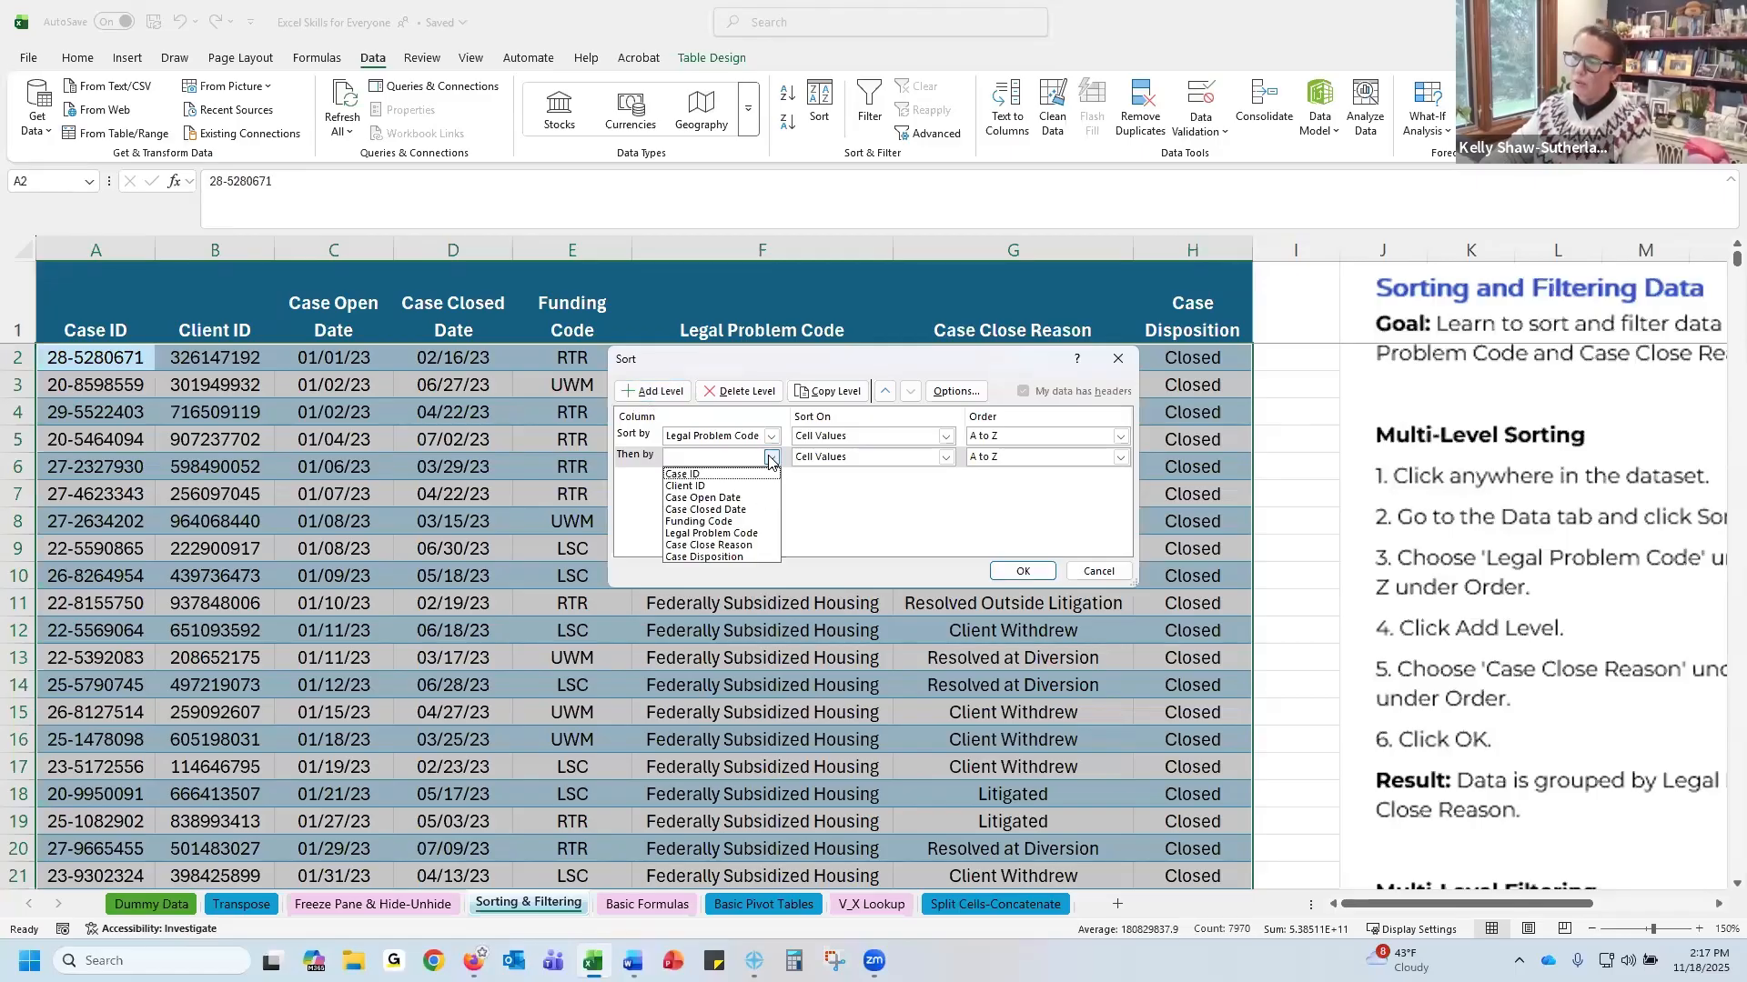
left_click(720, 546)
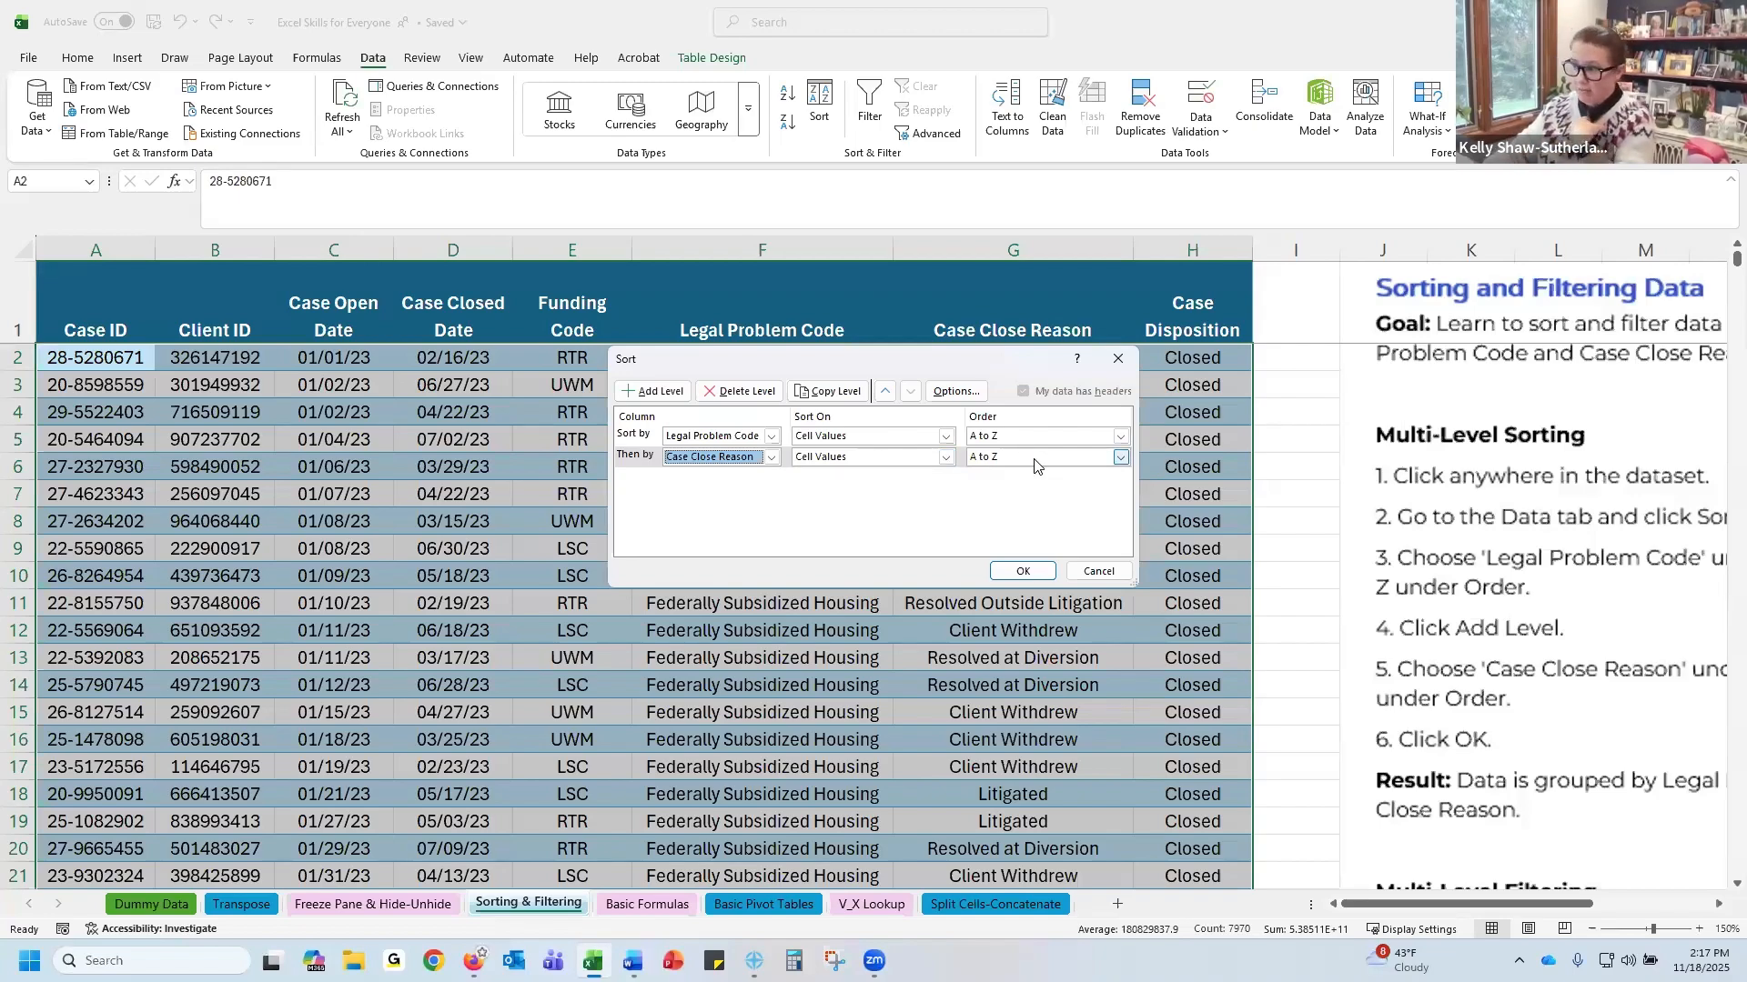
left_click(1024, 573)
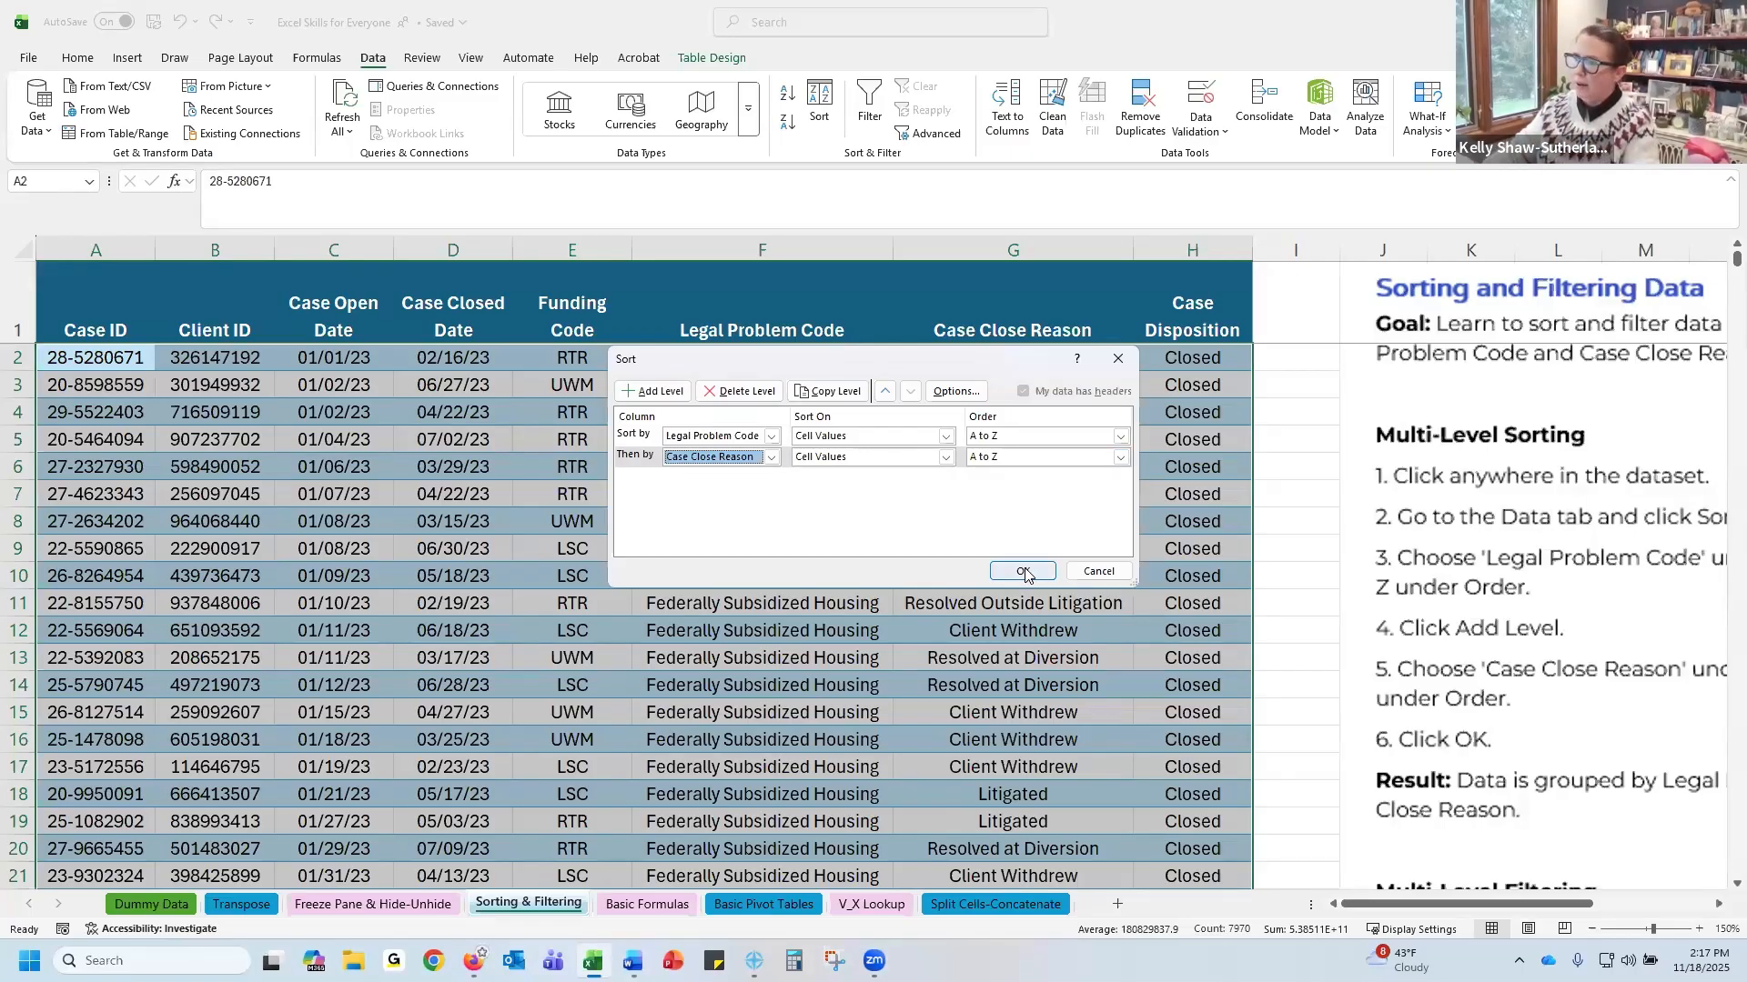
left_click(1024, 573)
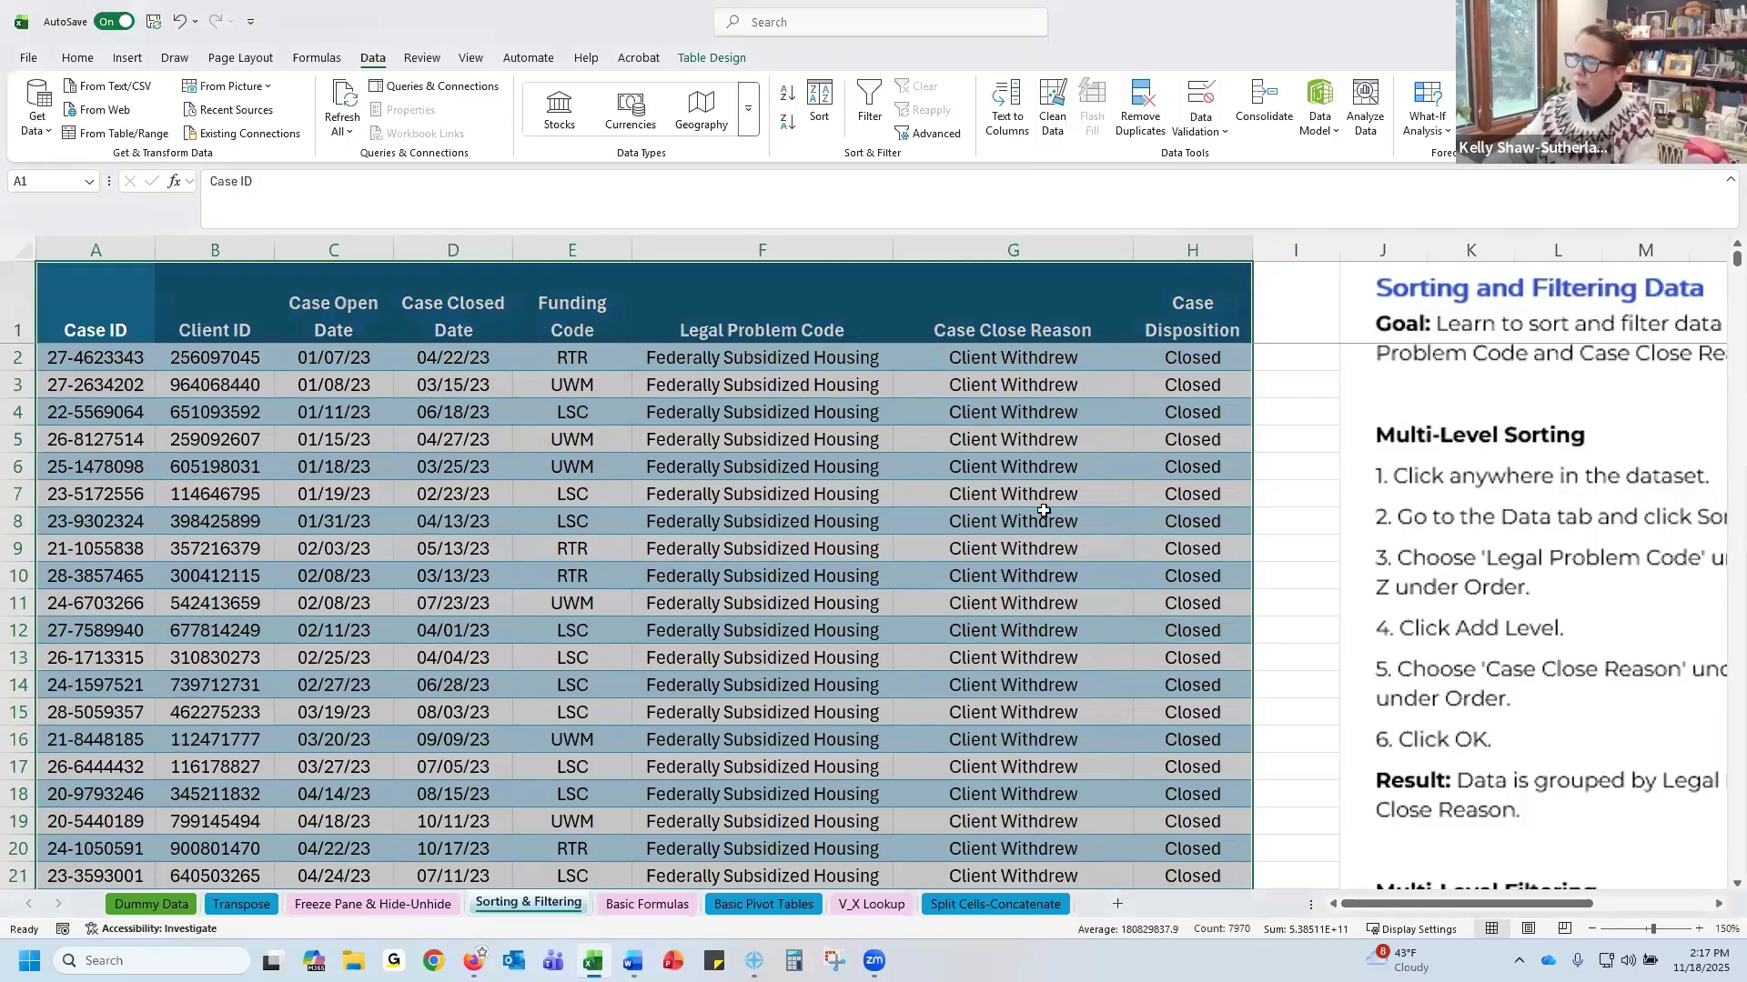
Inspect the sorted Legal Problem Code and Case Close Reason values down the table
left_click(817, 361)
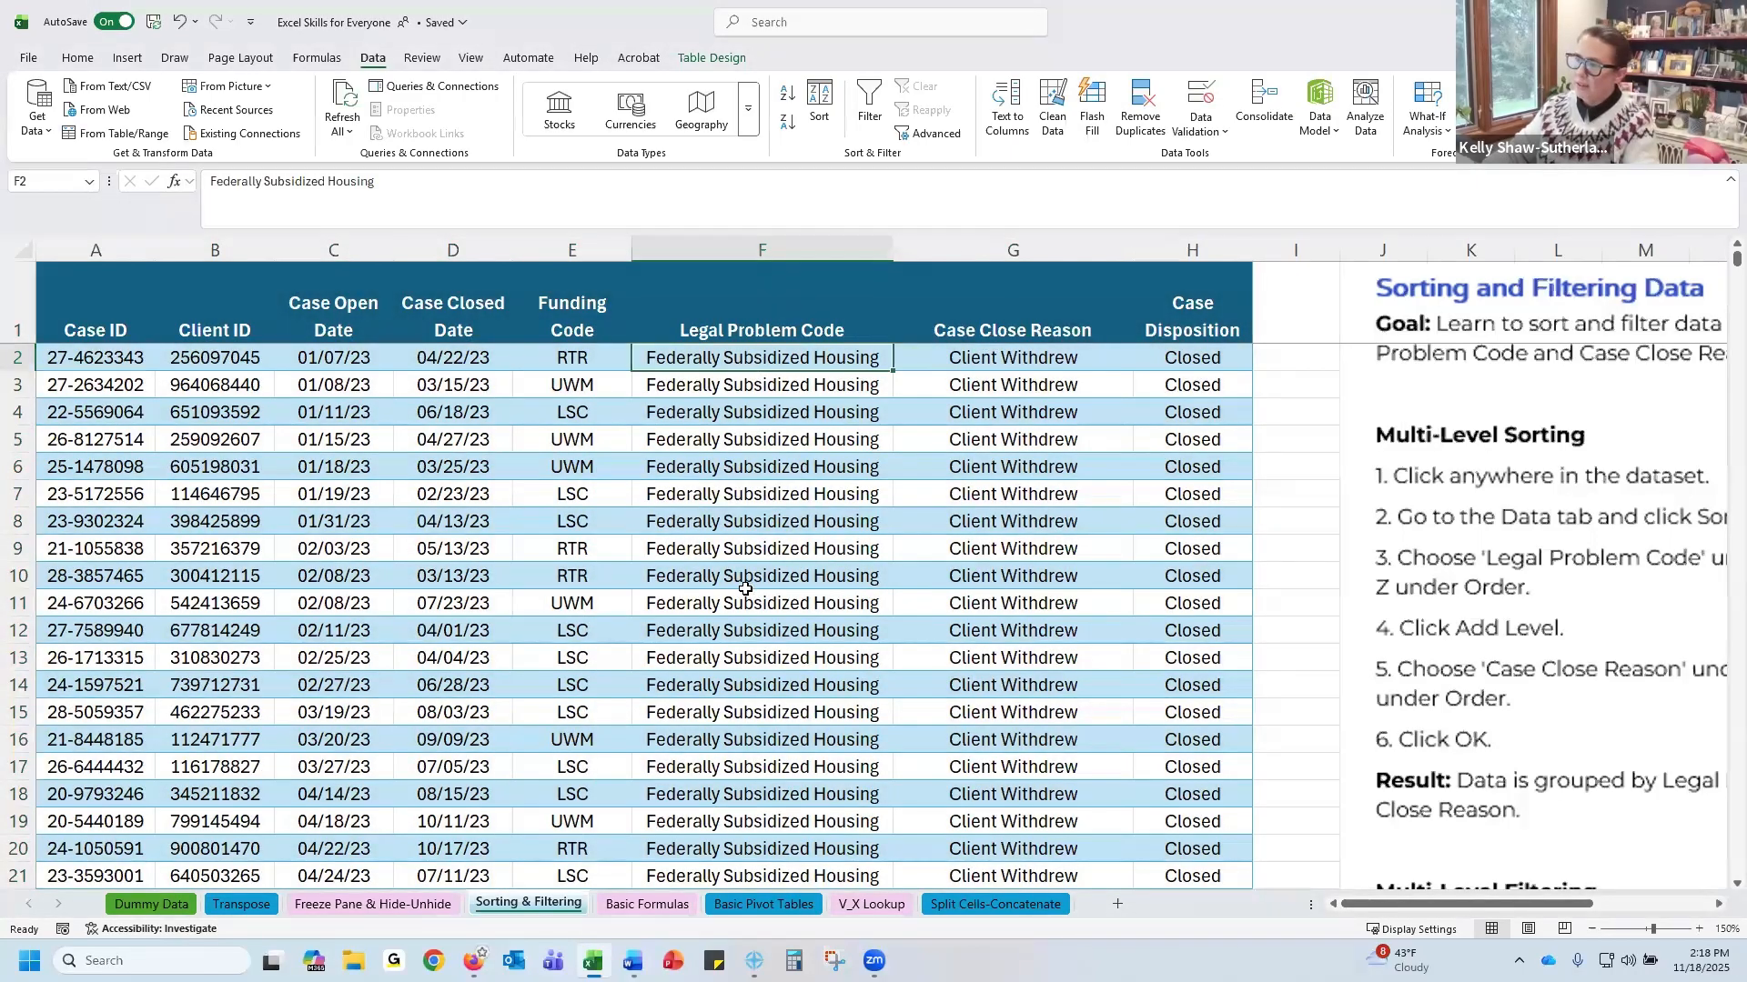
left_click(1050, 356)
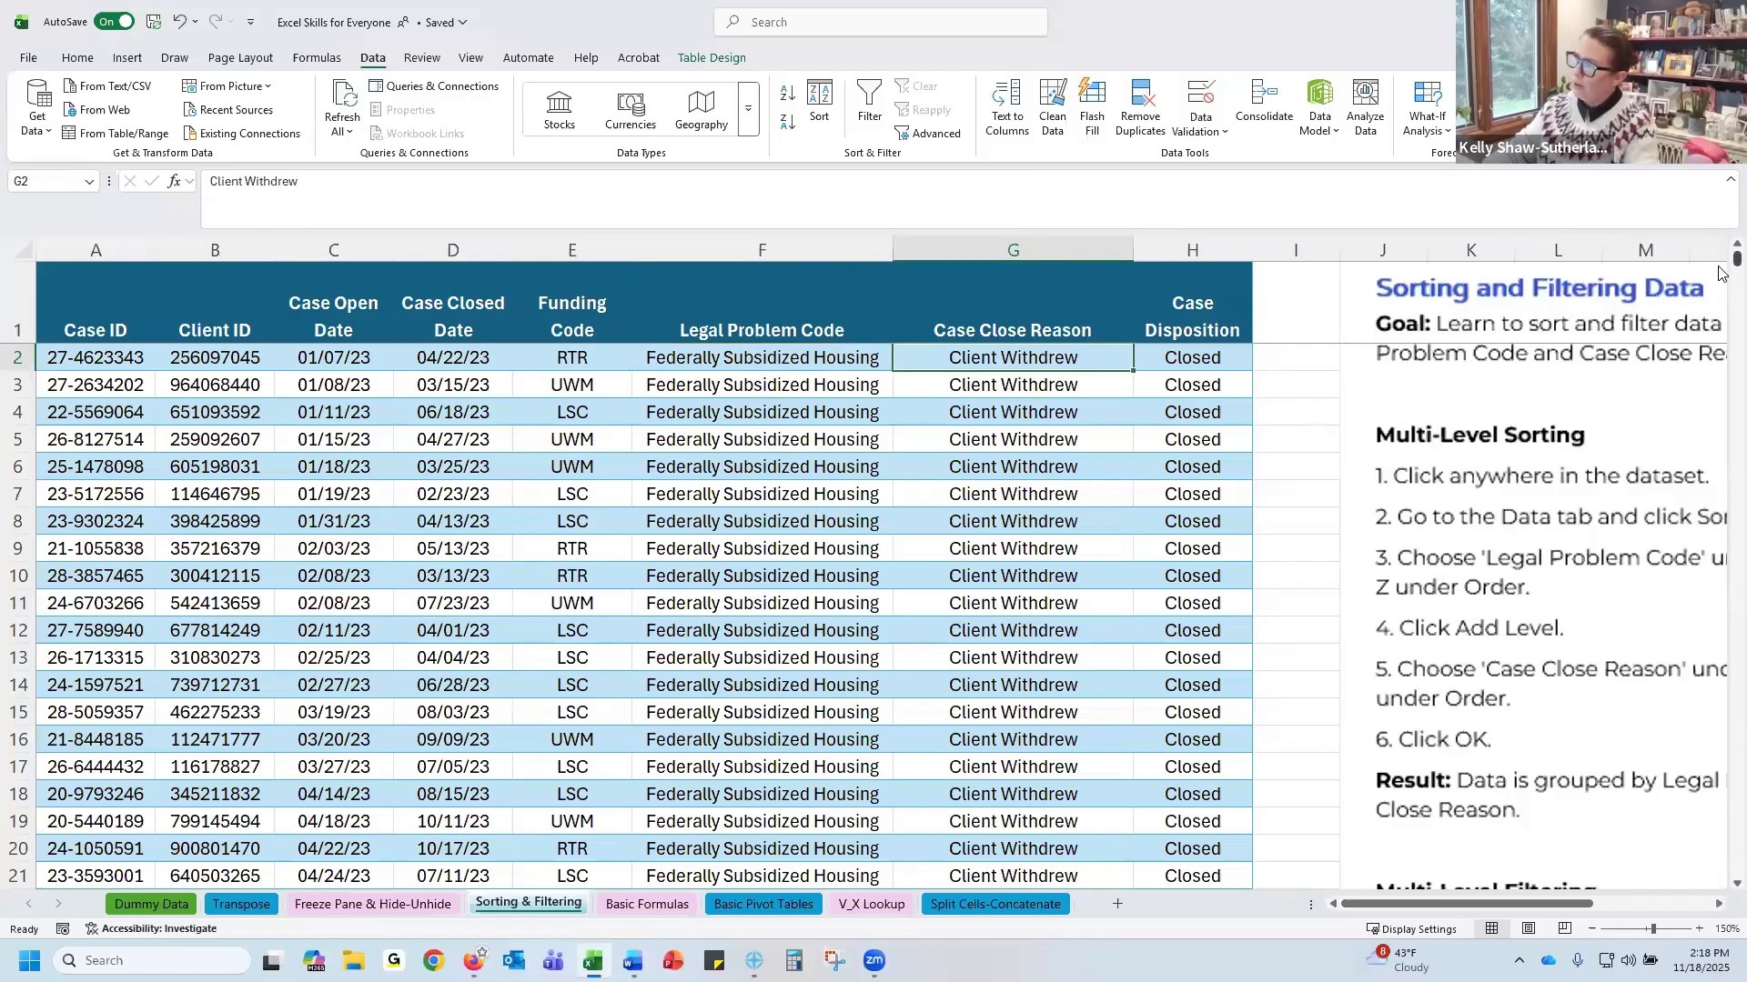
left_click_drag(1722, 266, 1721, 418)
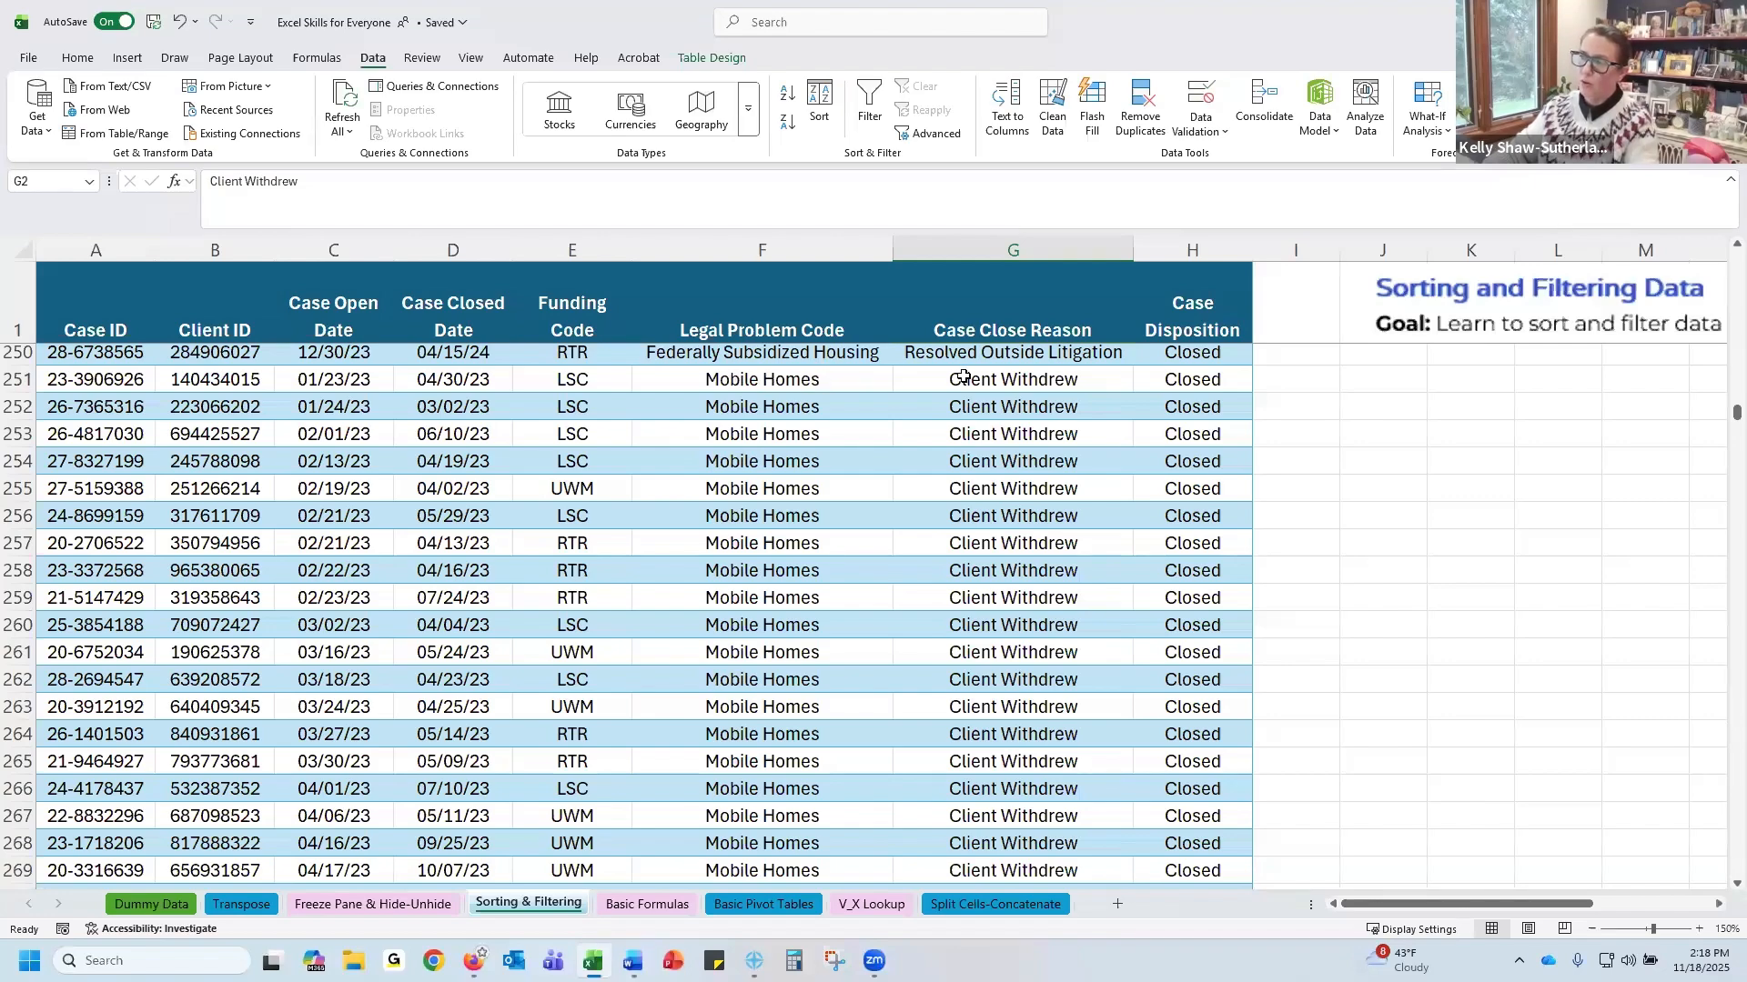
left_click(1014, 378)
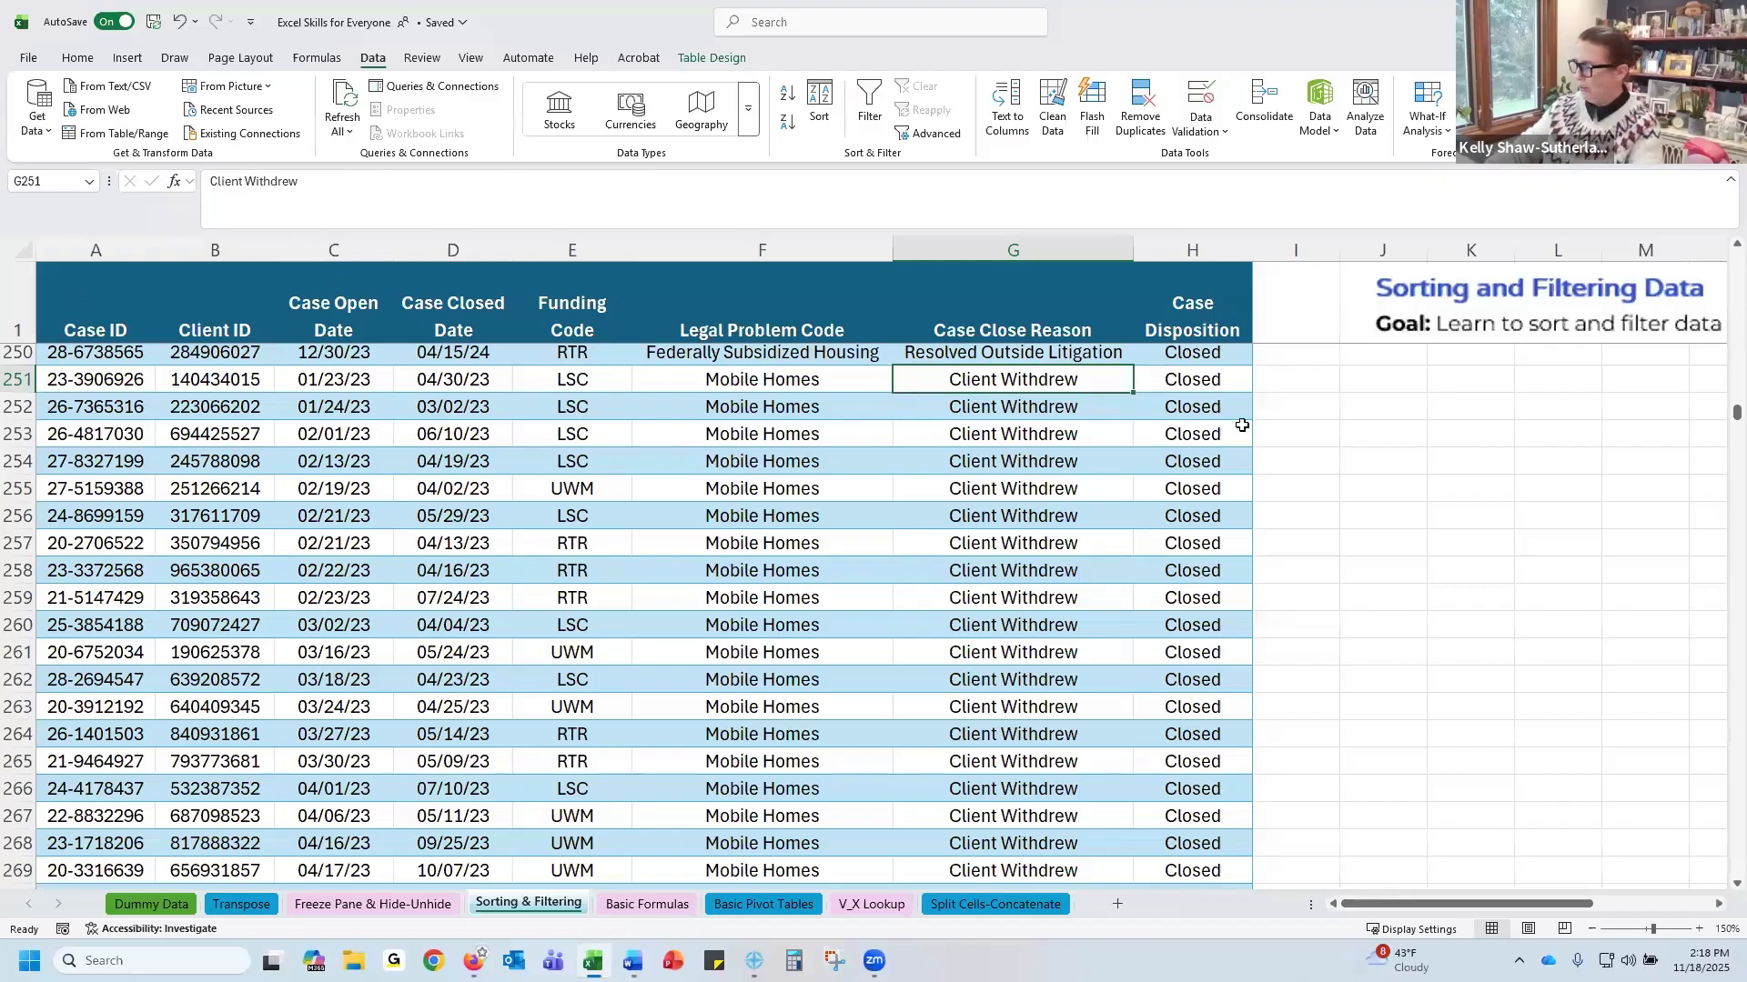
left_click(81, 299)
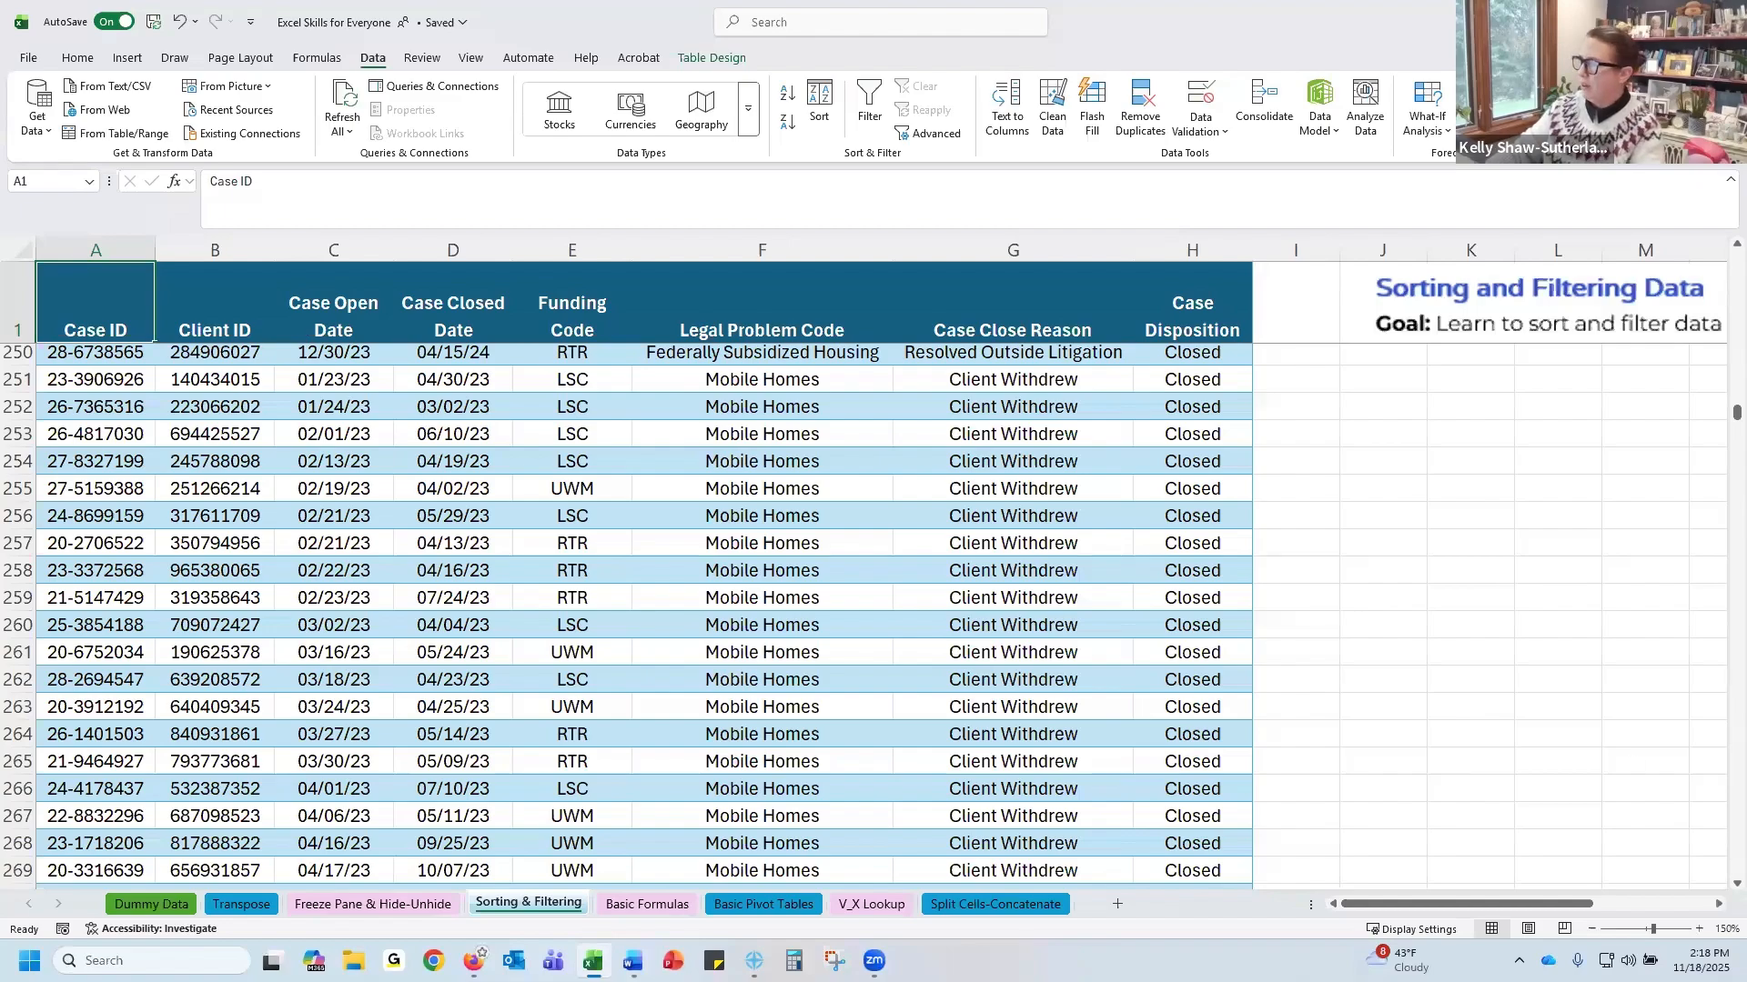
left_click_drag(1736, 412, 1736, 259)
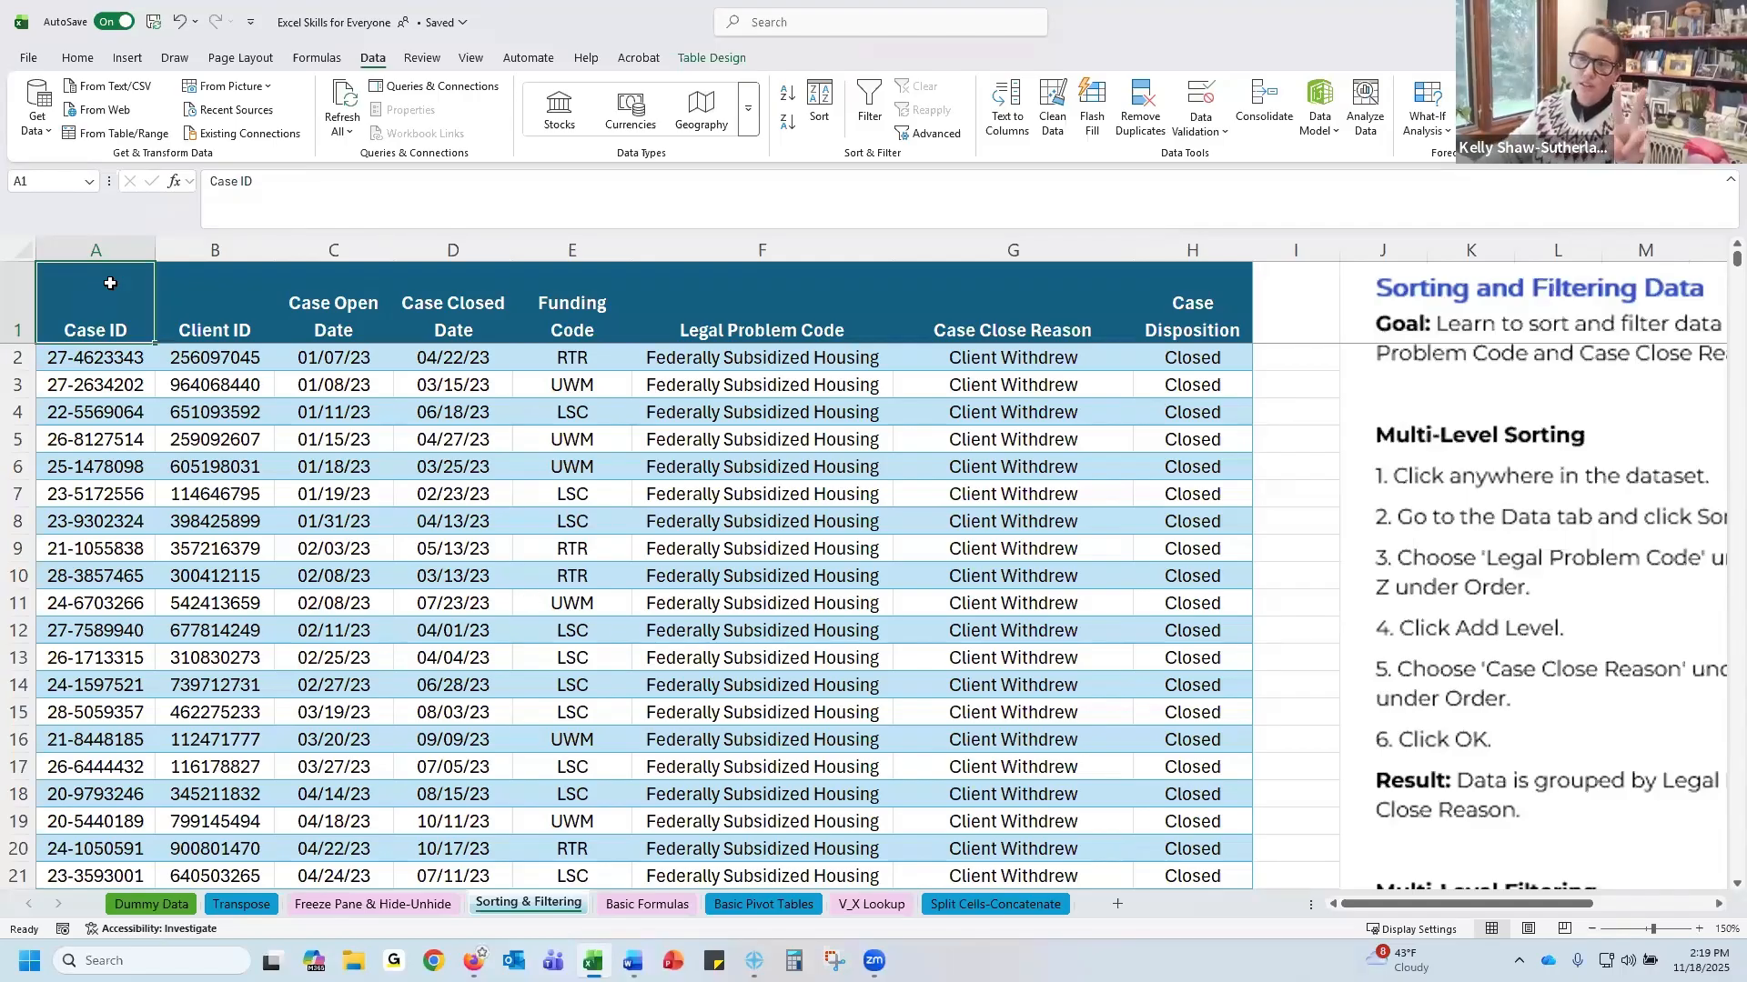
Examine ways to select the entire table from the header row down to the last record
left_click_drag(121, 286, 590, 292)
left_click_drag(244, 292, 1183, 947)
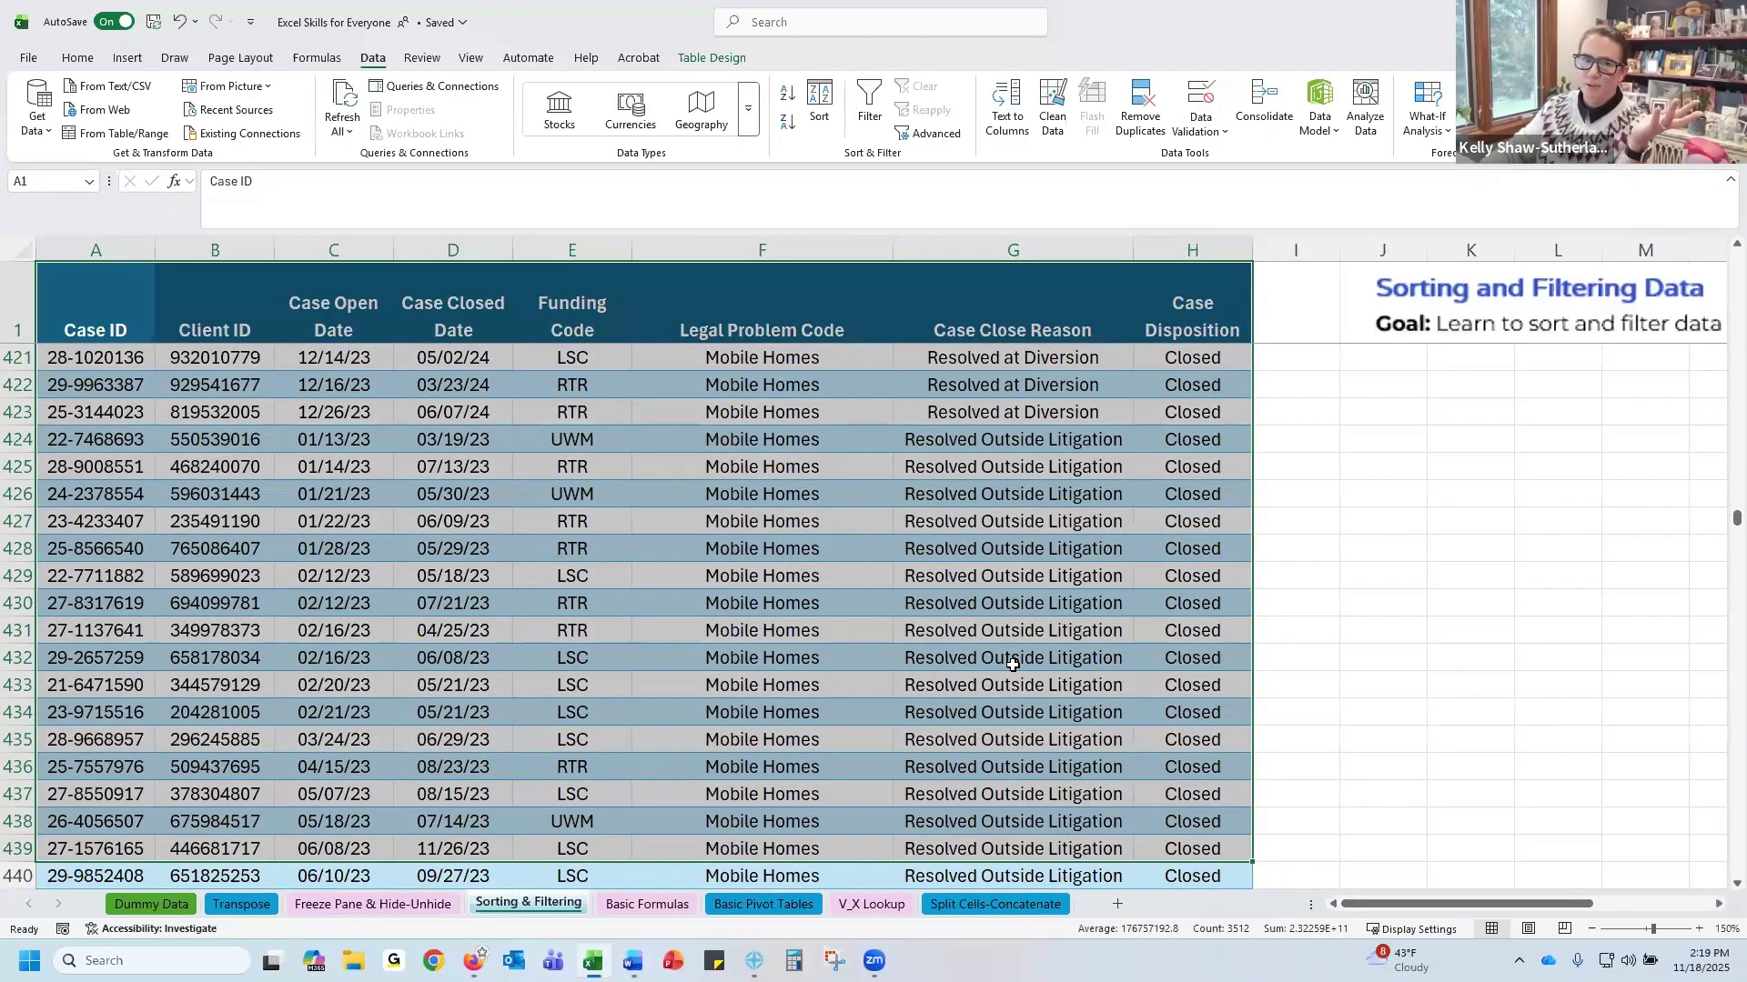
left_click_drag(1736, 519, 1737, 259)
left_click_drag(72, 298, 74, 300)
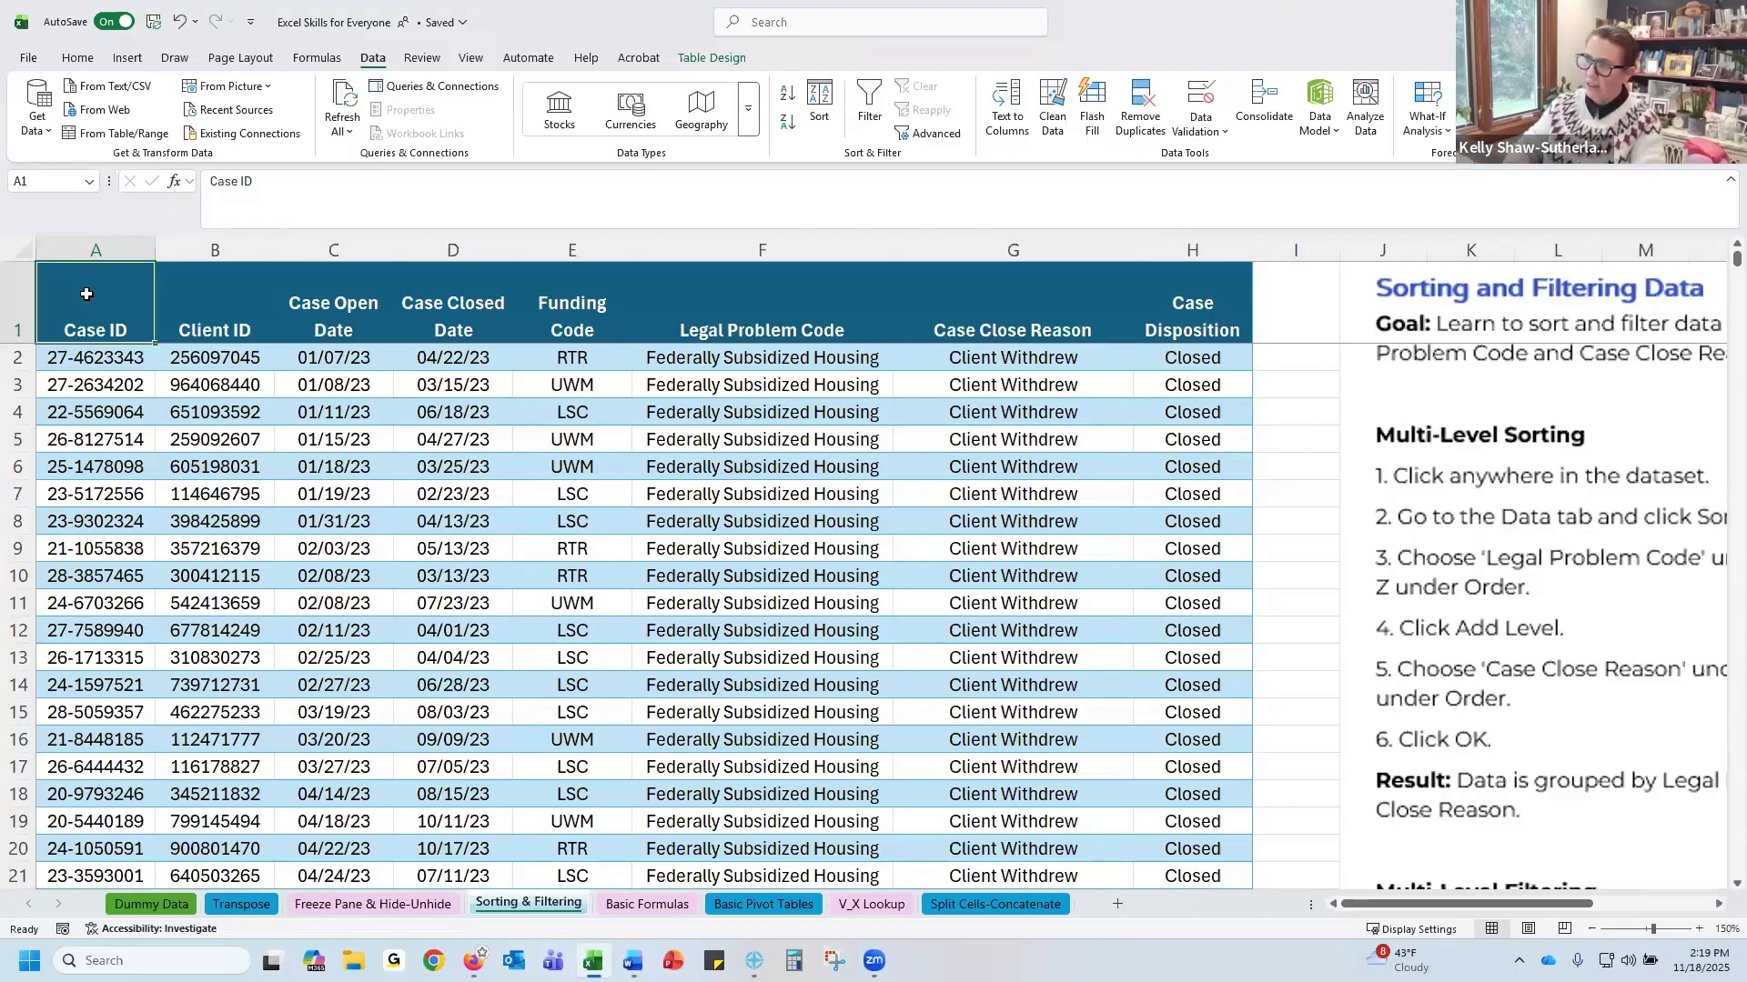
key("ctrl+shift+Right")
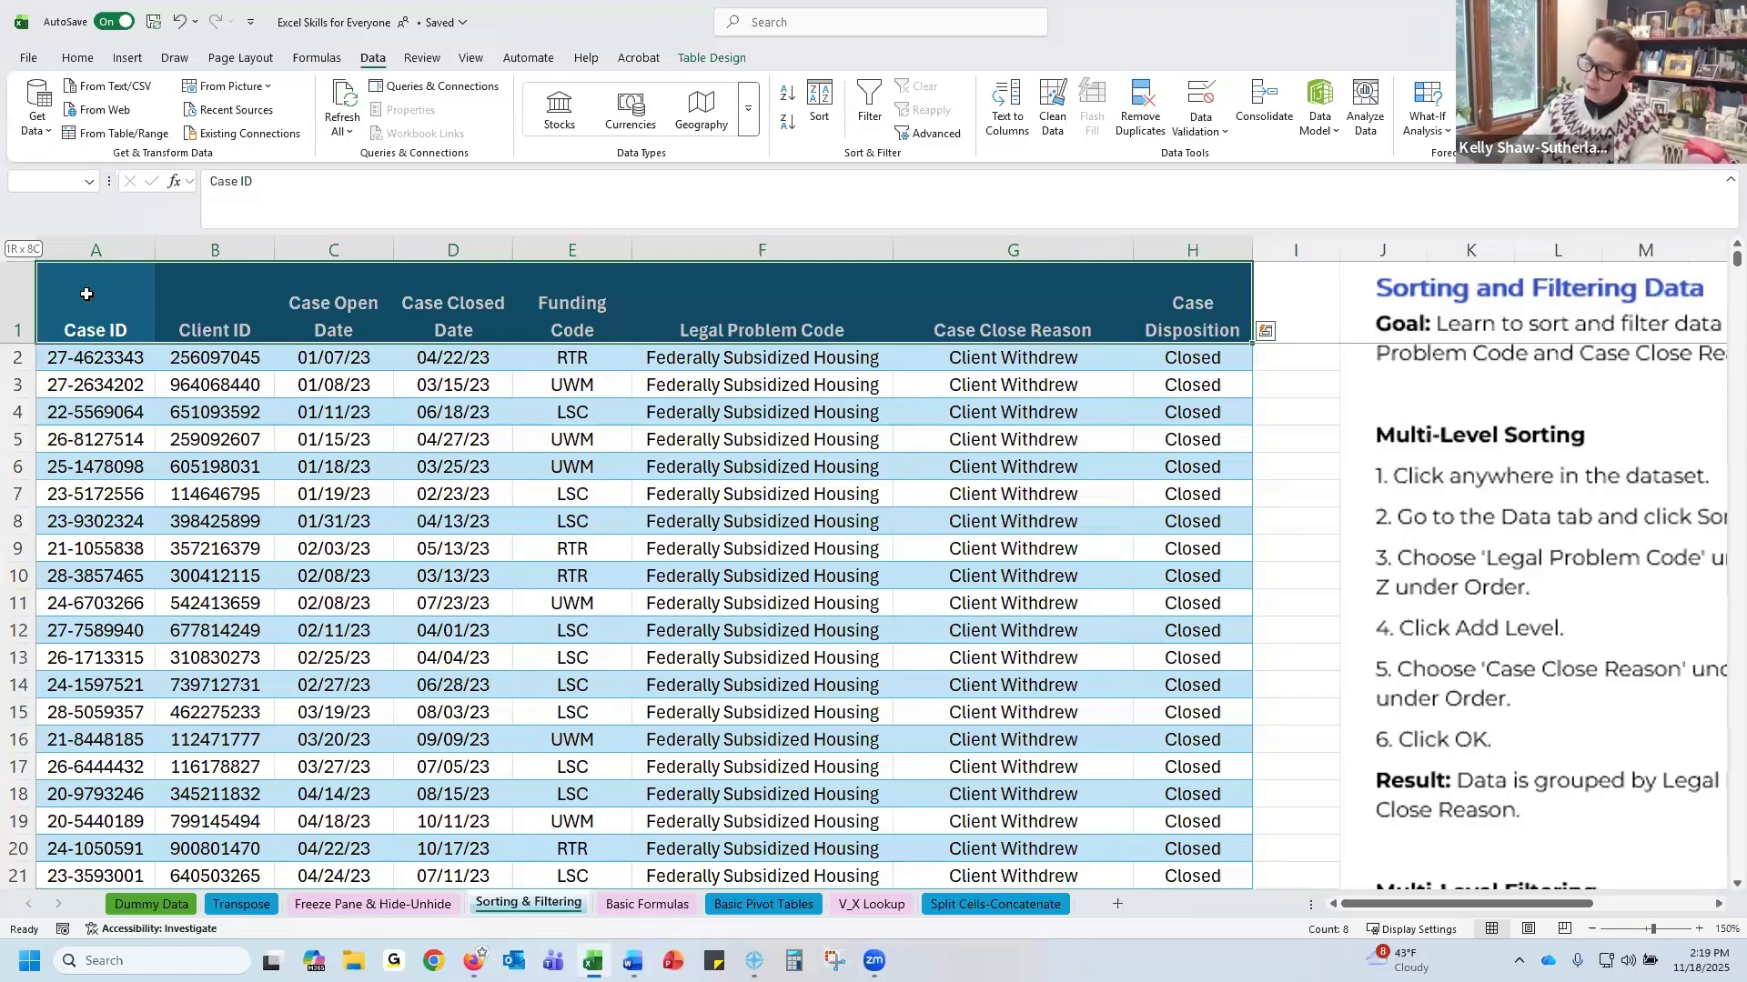
key("ctrl+shift+Down")
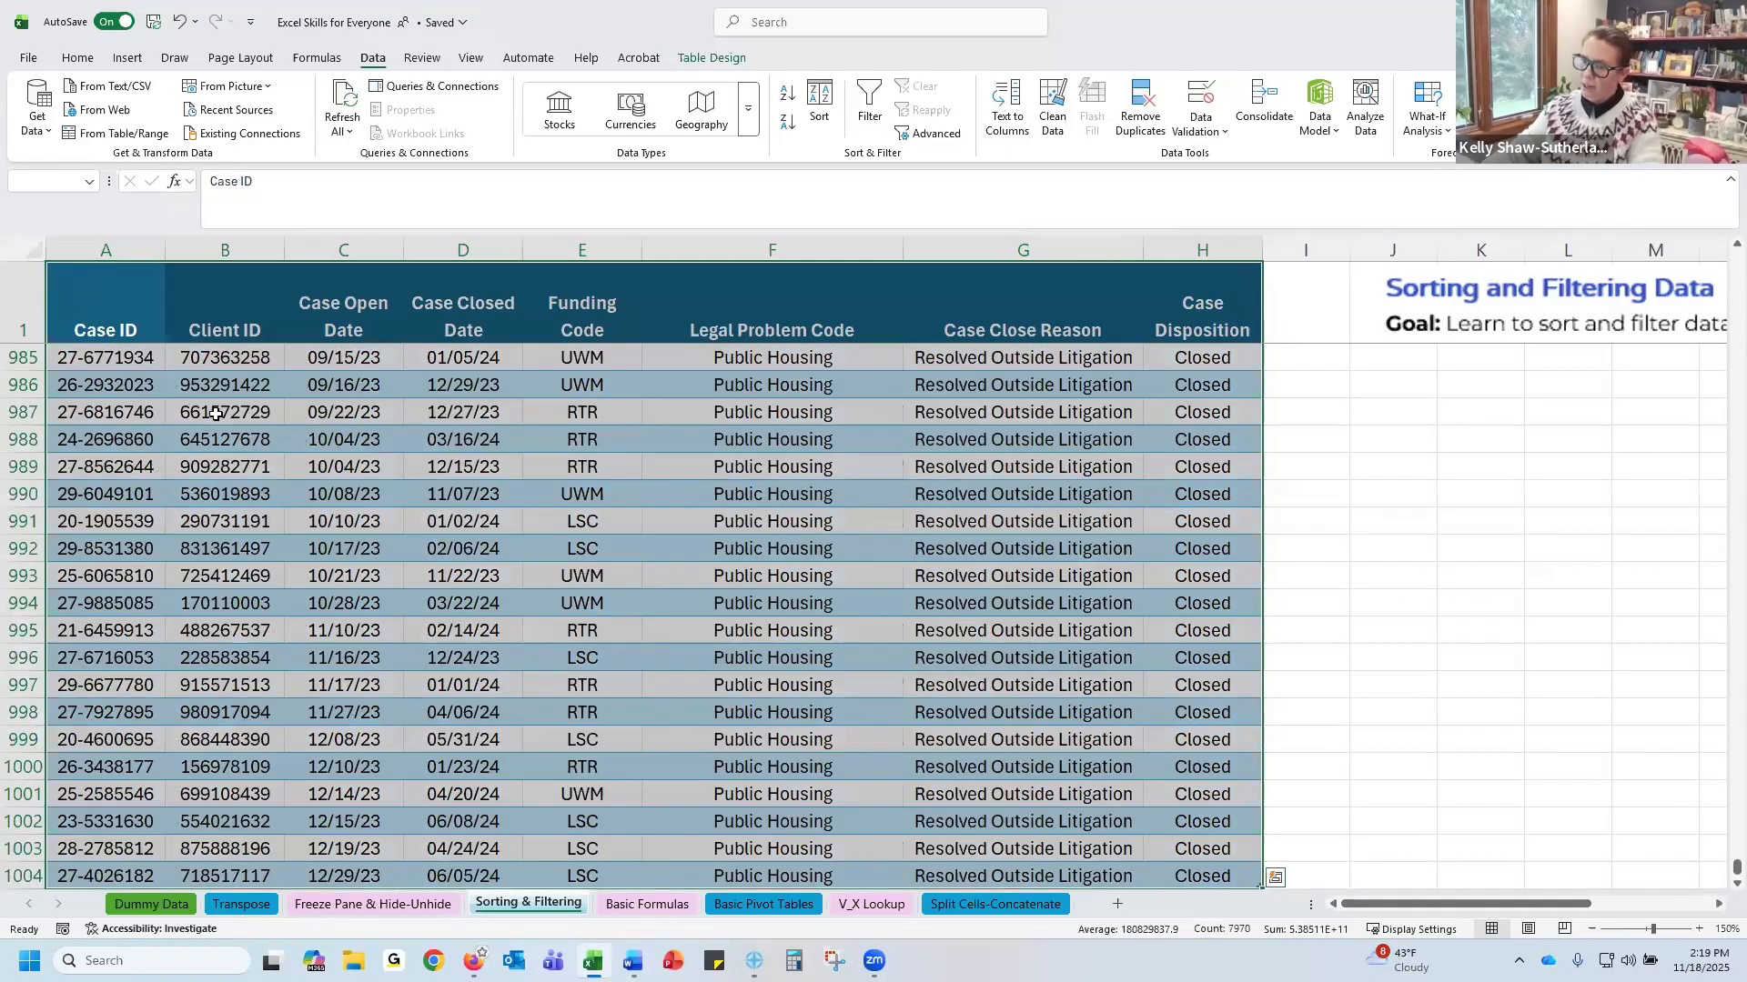
scroll(539, 551, "down", 1)
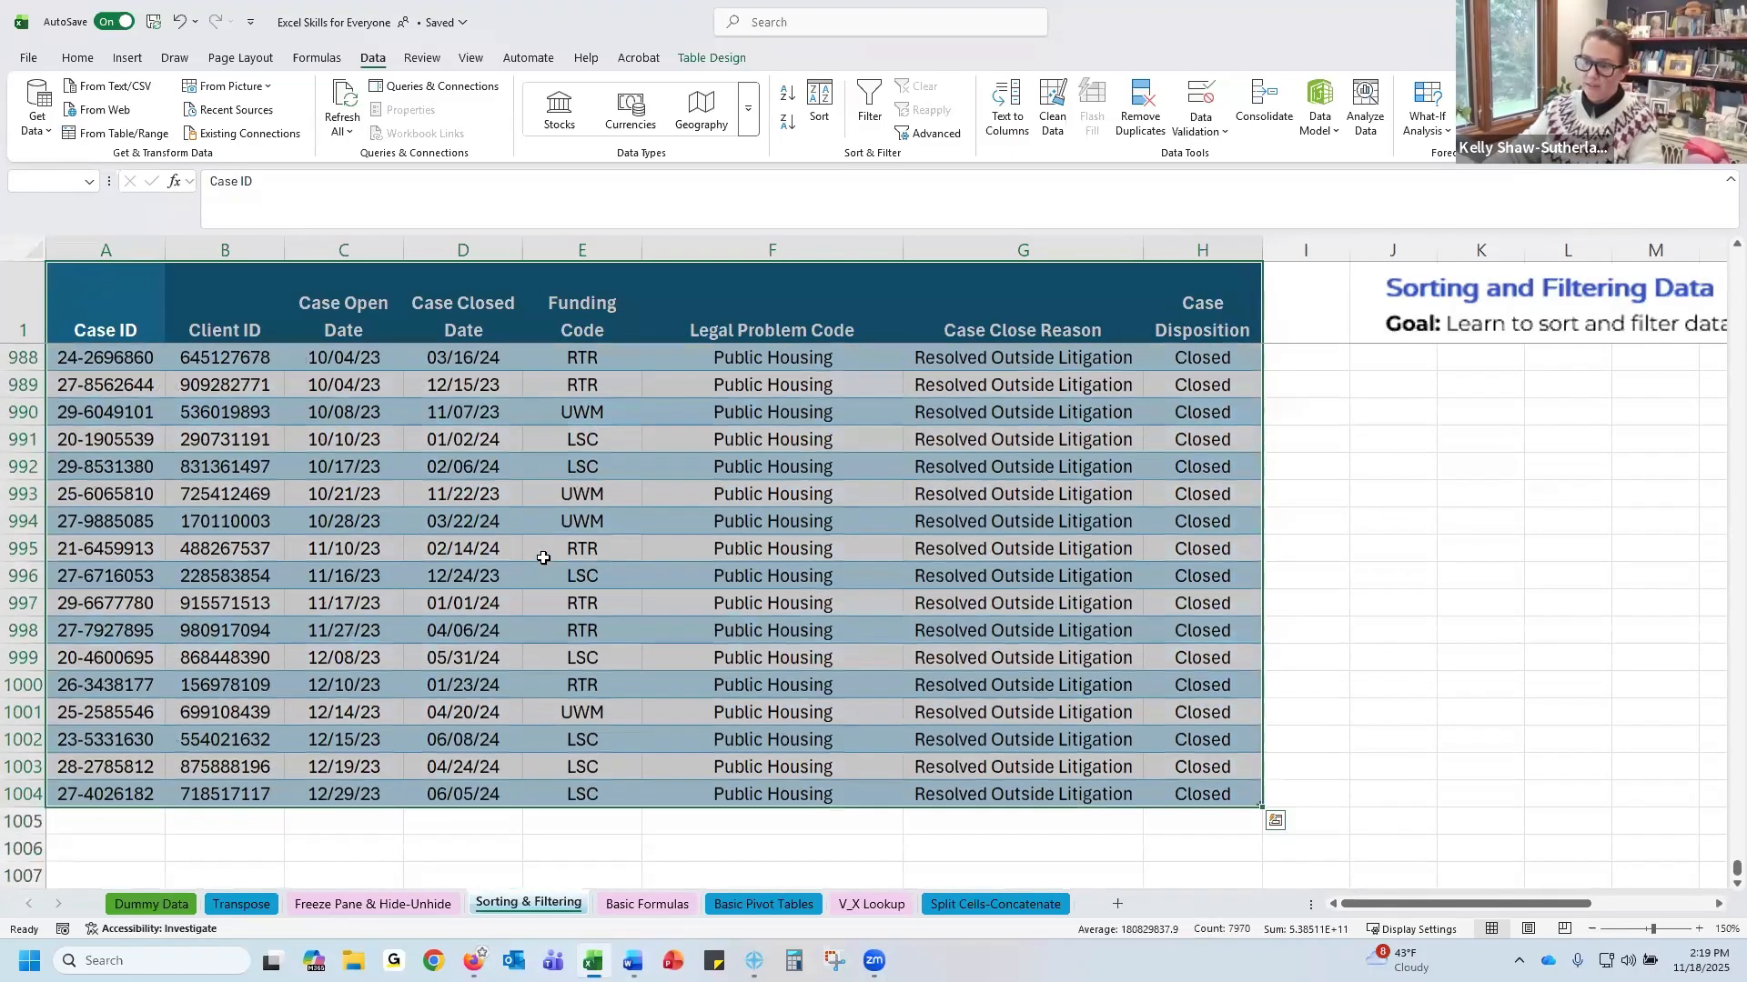
scroll(543, 557, "up", 1)
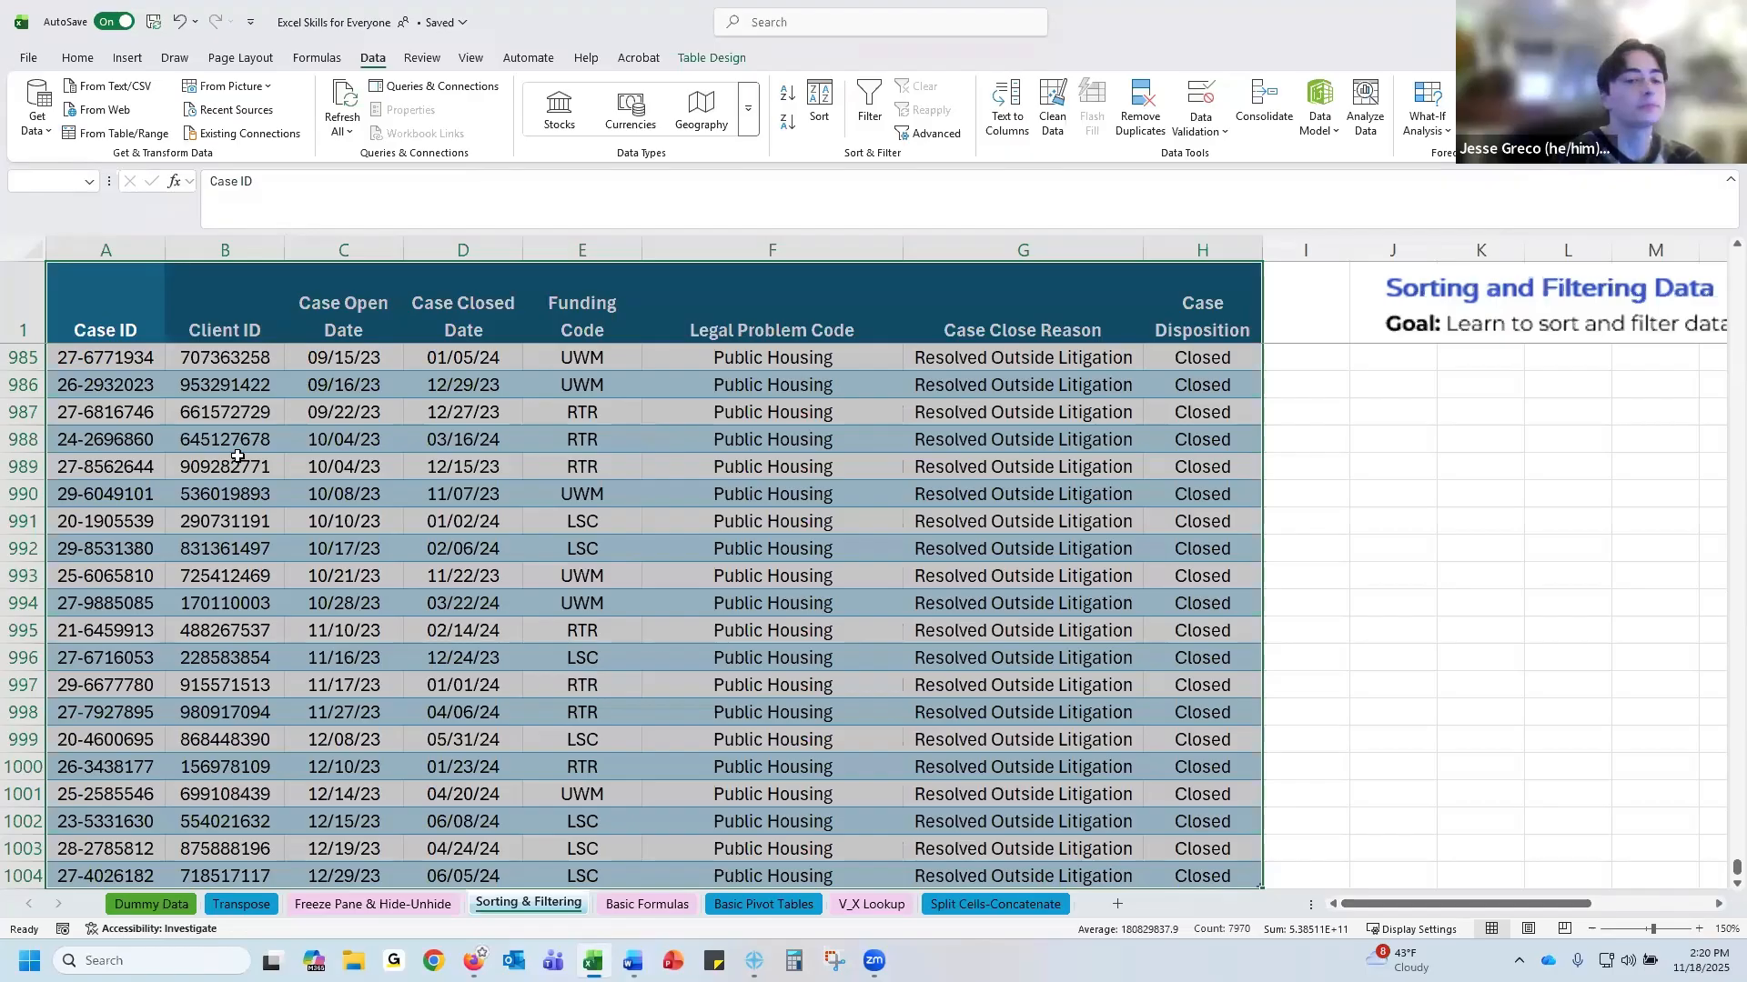
left_click(76, 307)
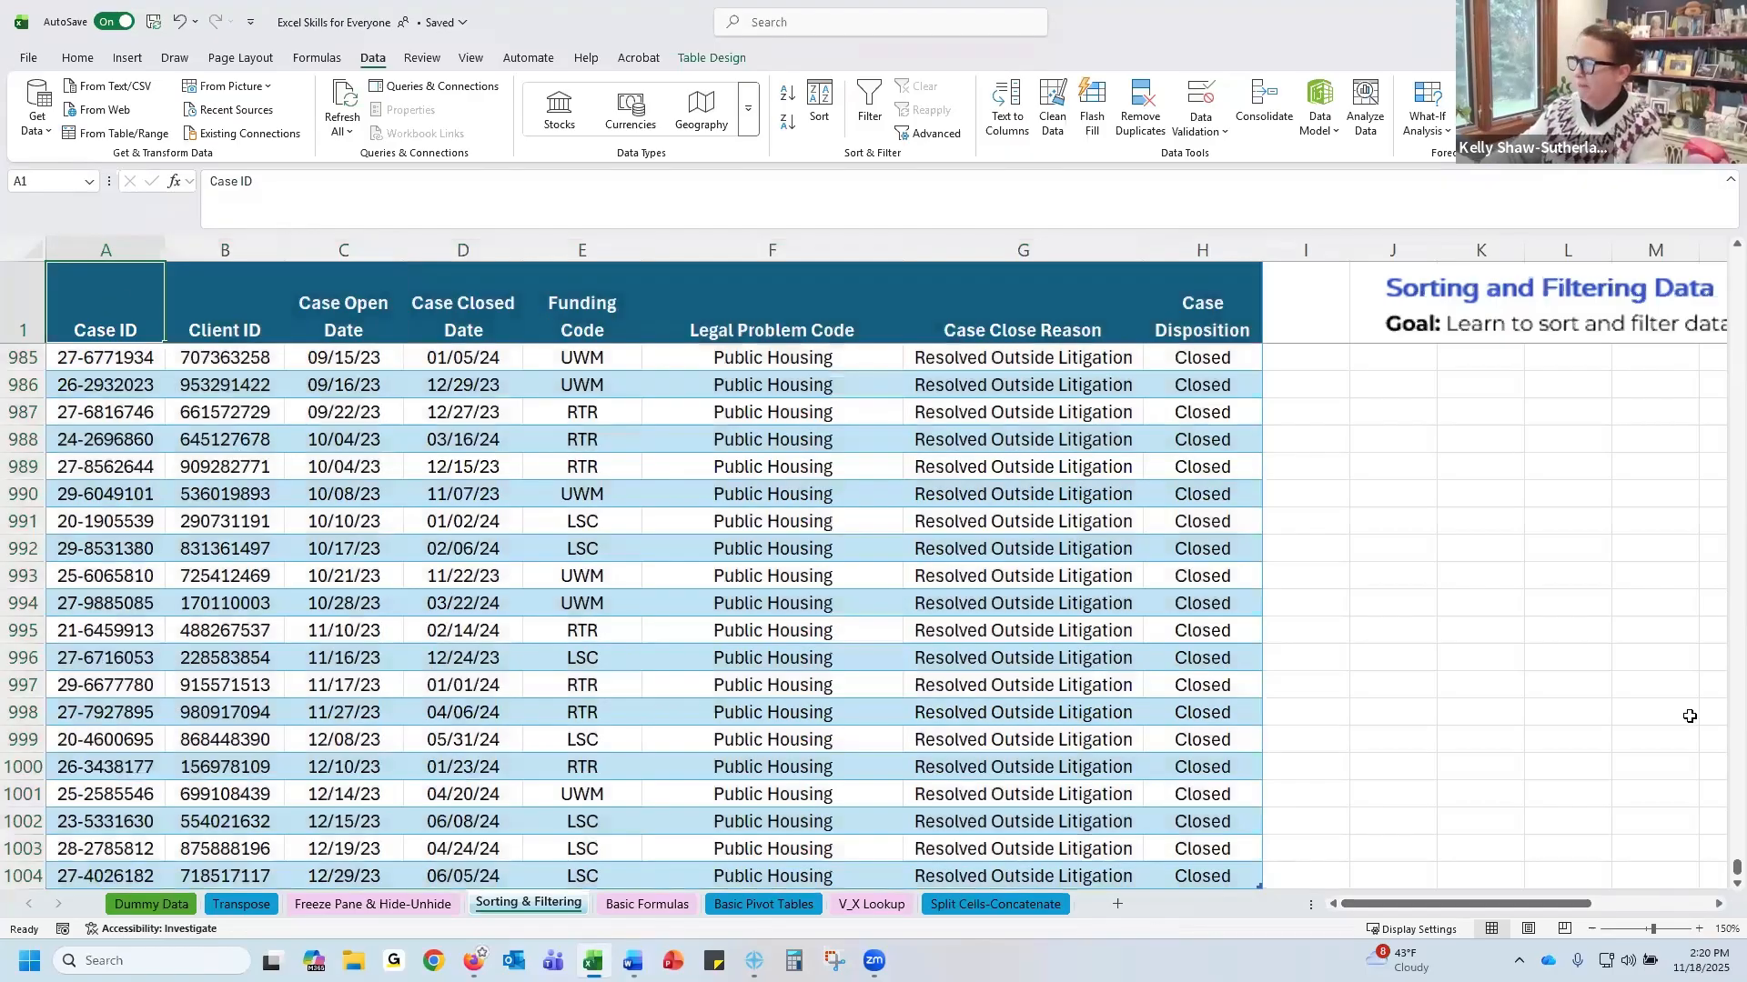
left_click_drag(1735, 871, 1734, 259)
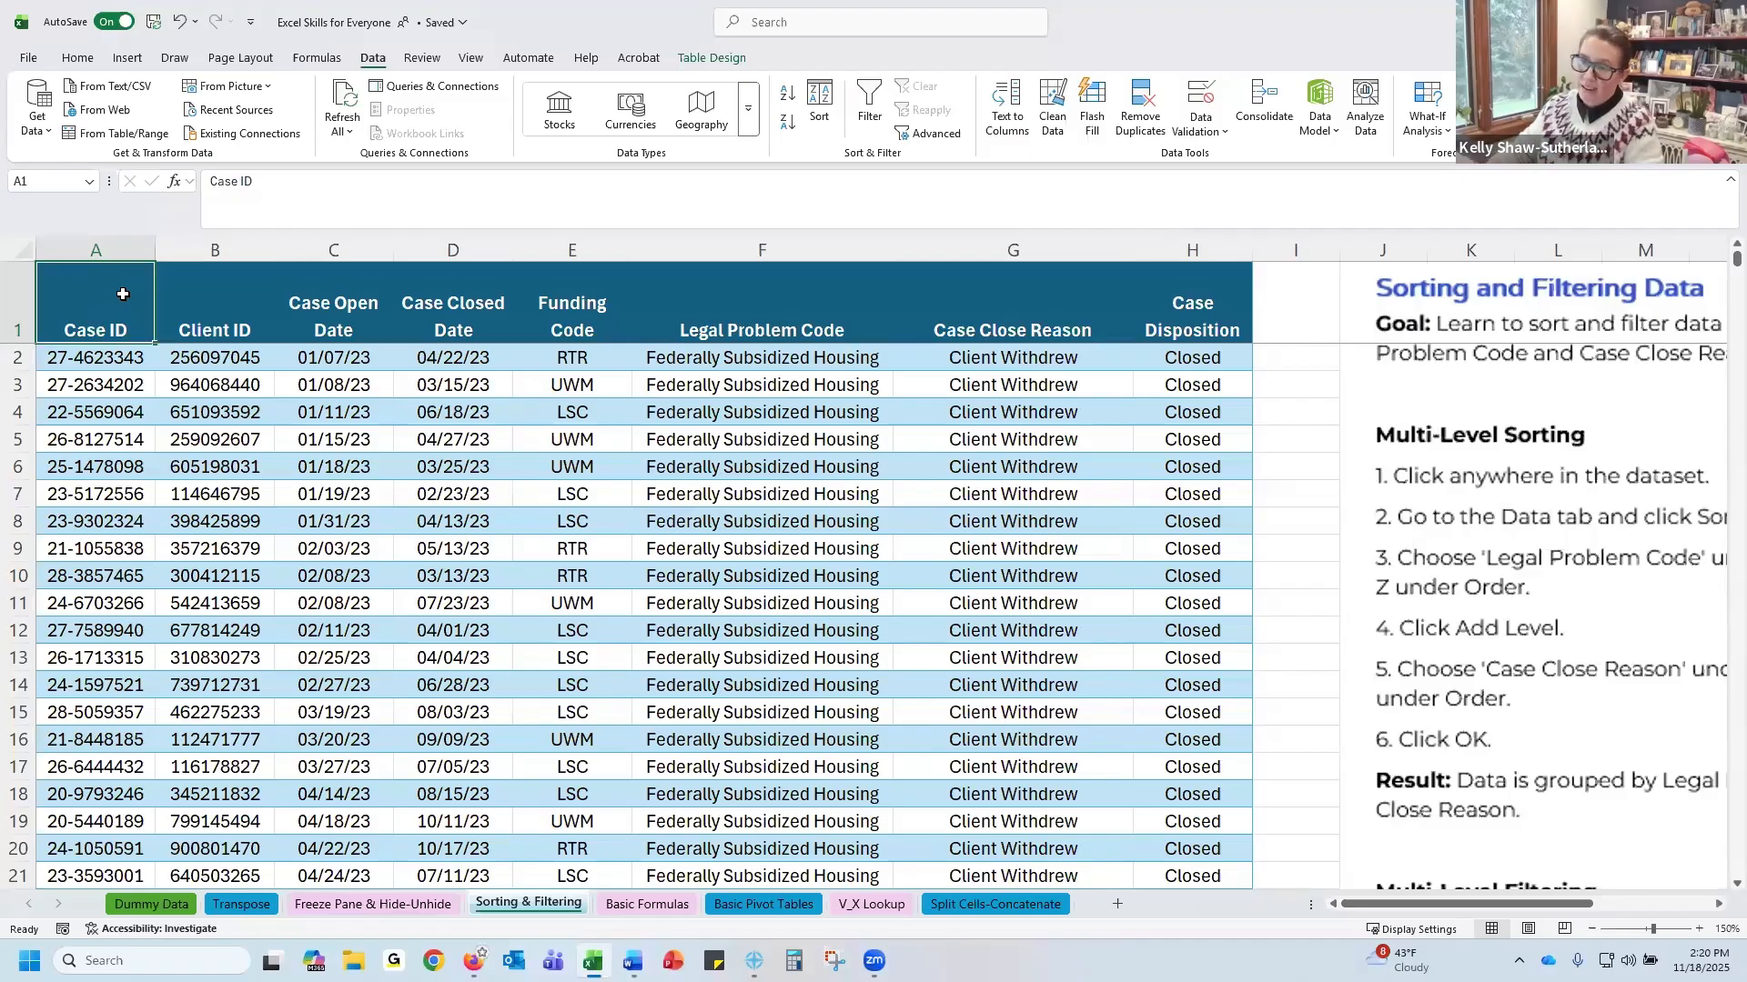
left_click_drag(123, 294, 1156, 312)
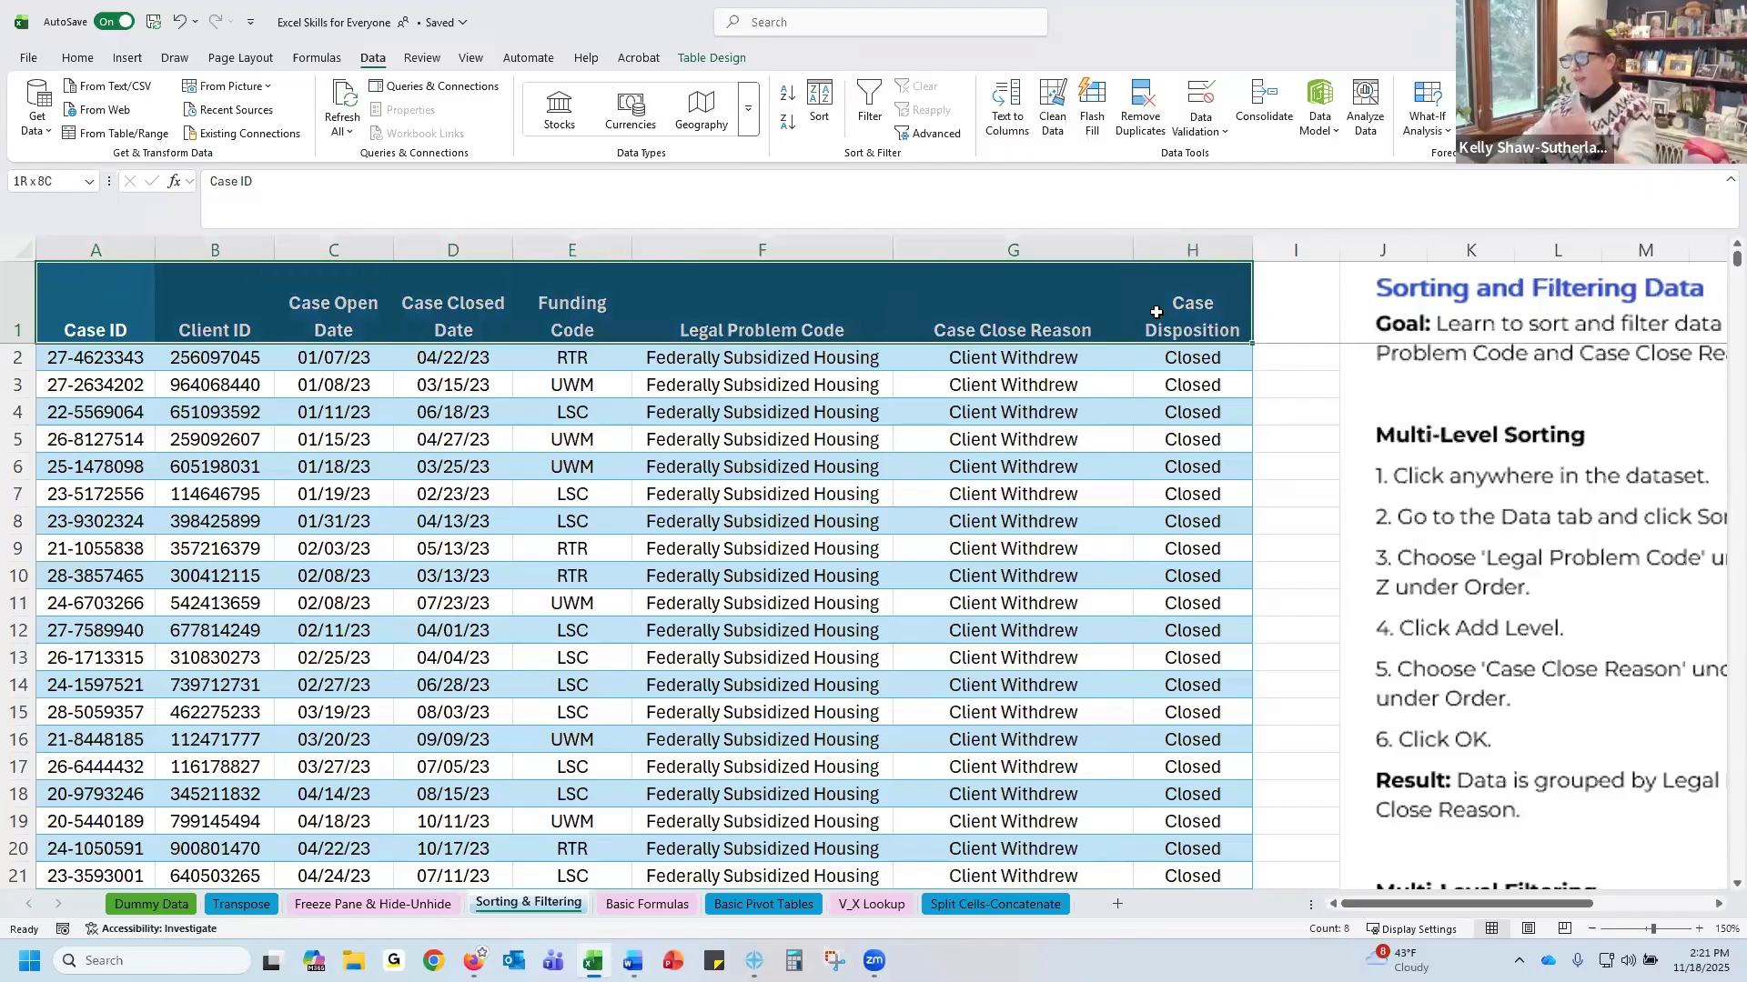
left_click_drag(1156, 312, 101, 305)
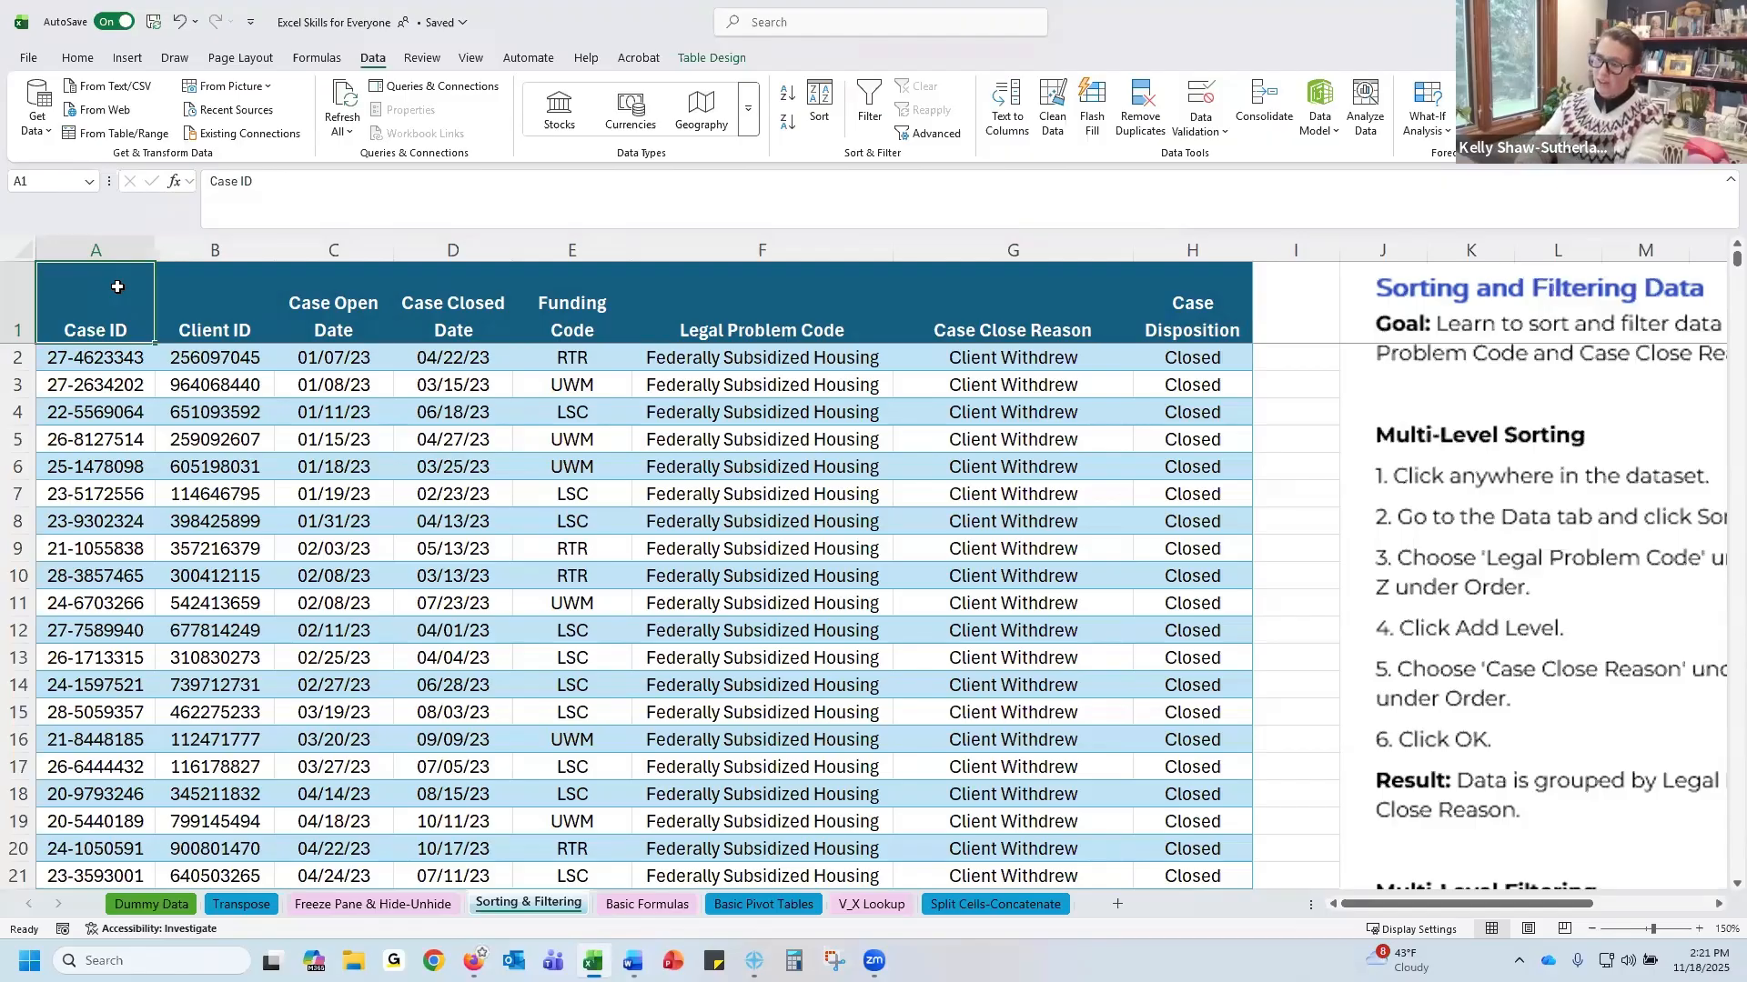
key("shift+space")
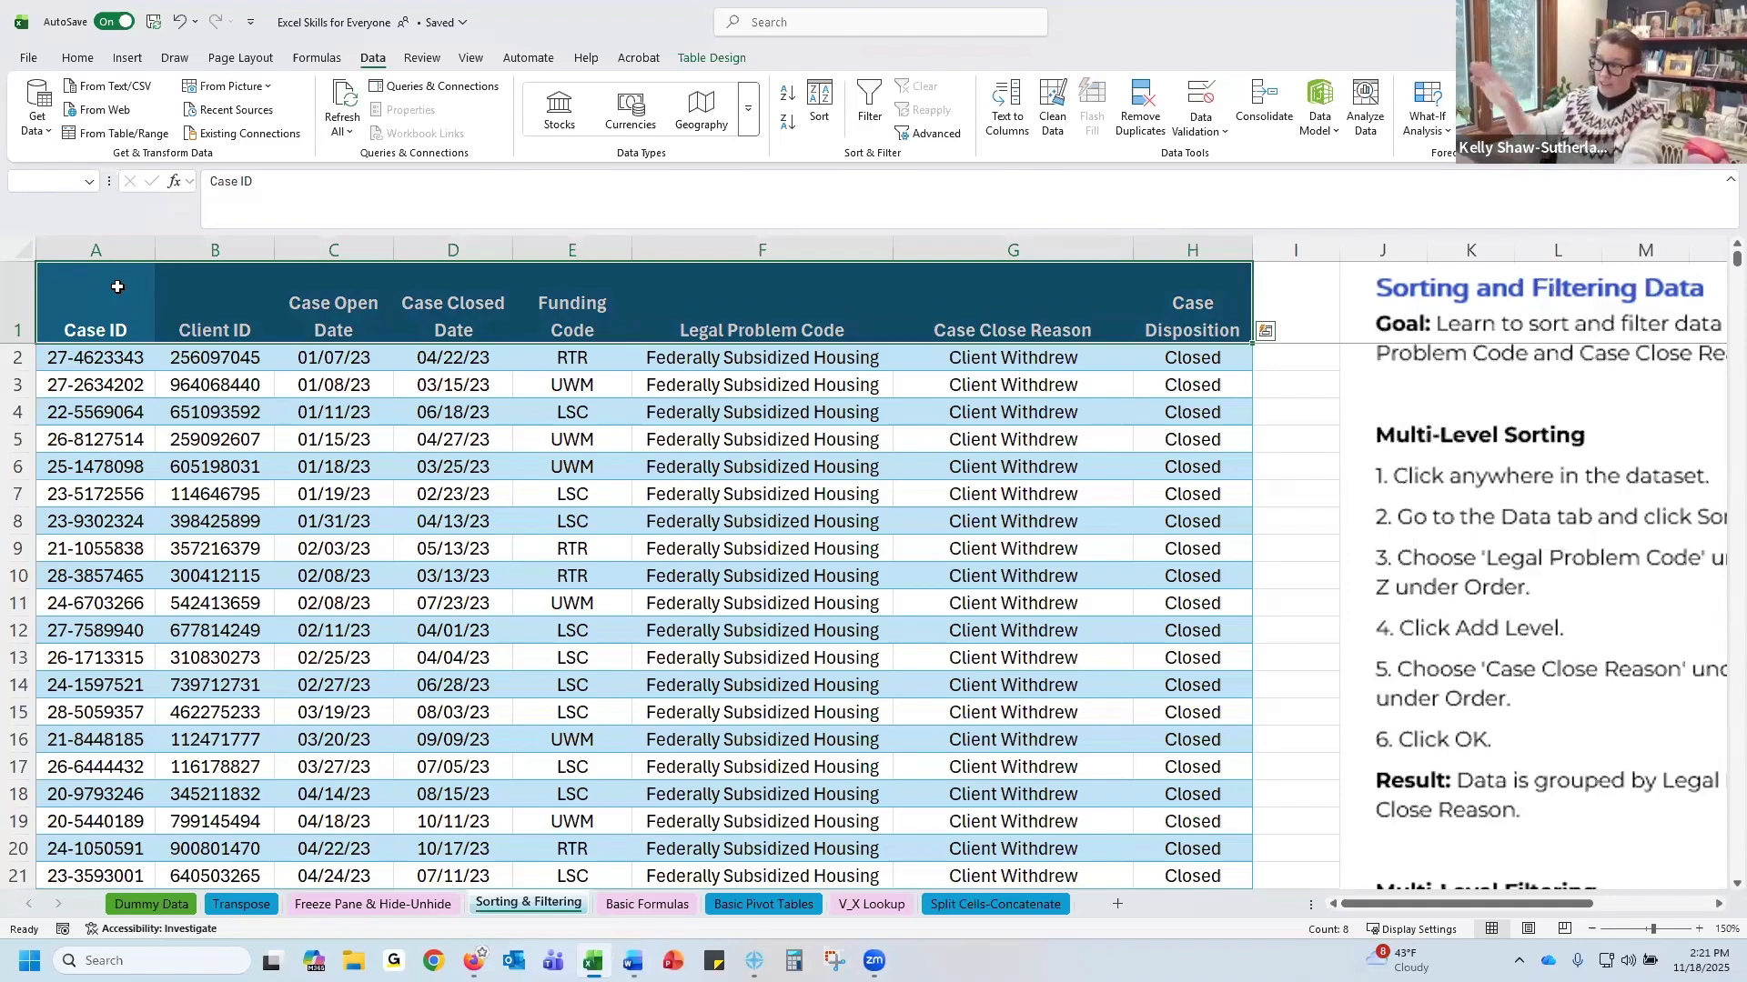
key("ctrl+q")
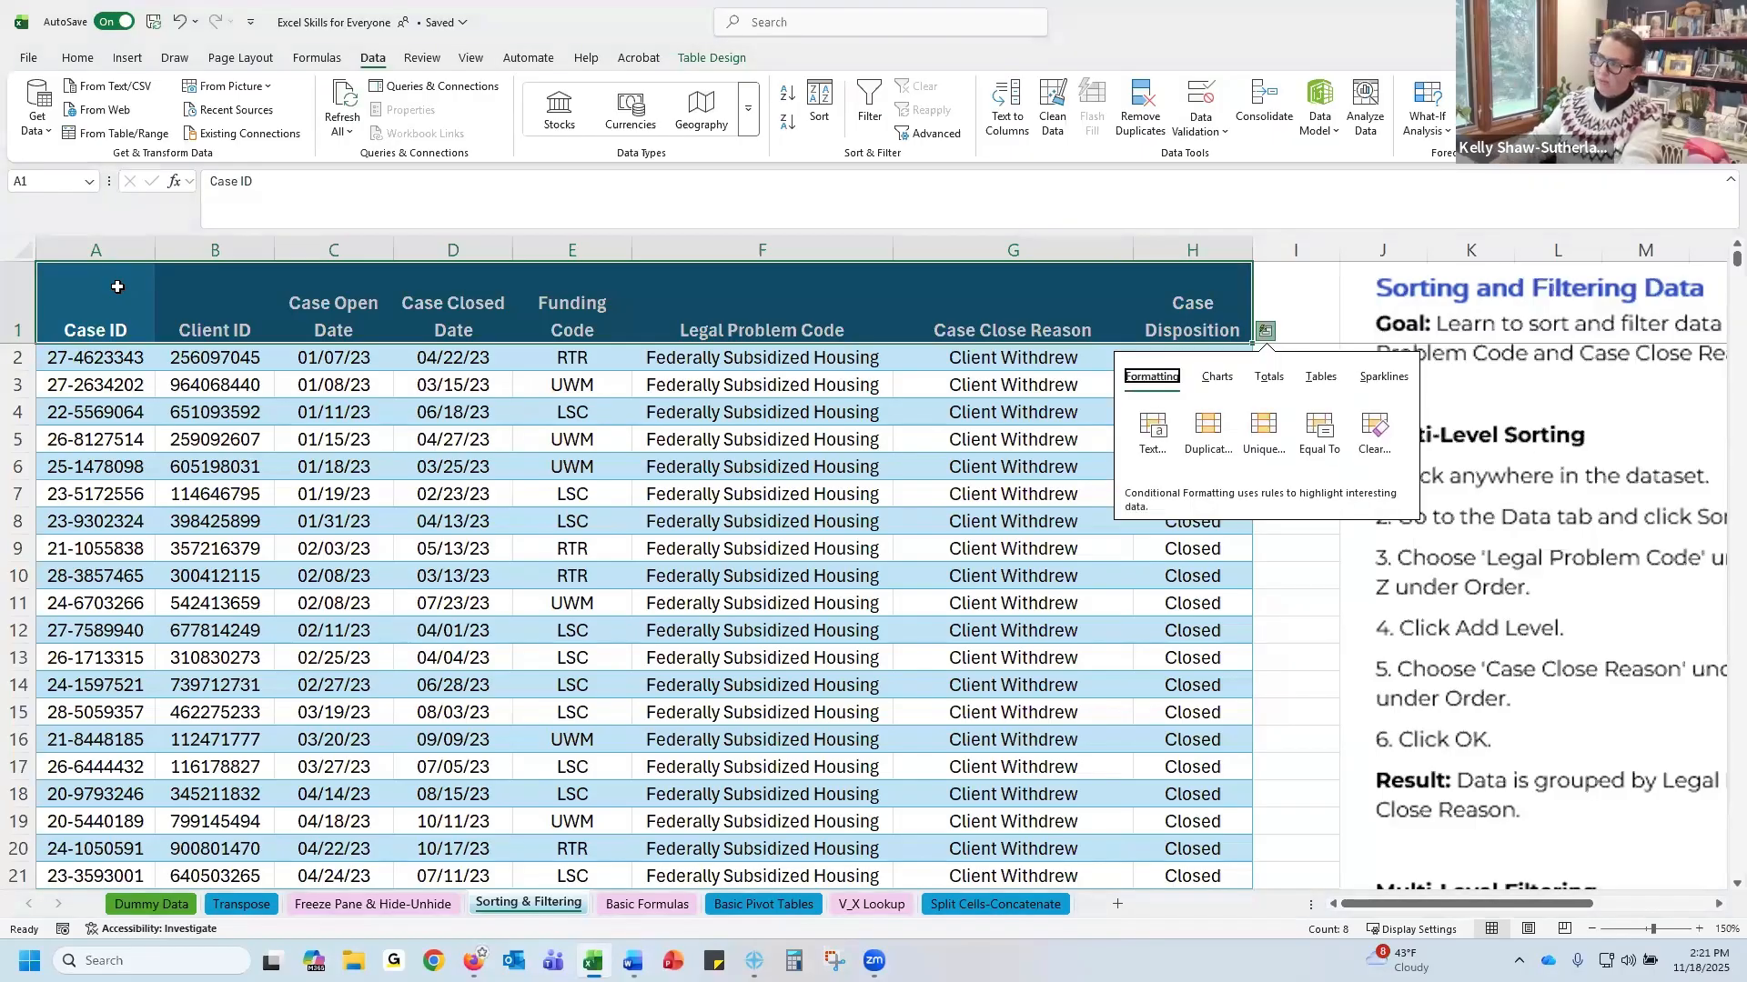
left_click(1200, 299)
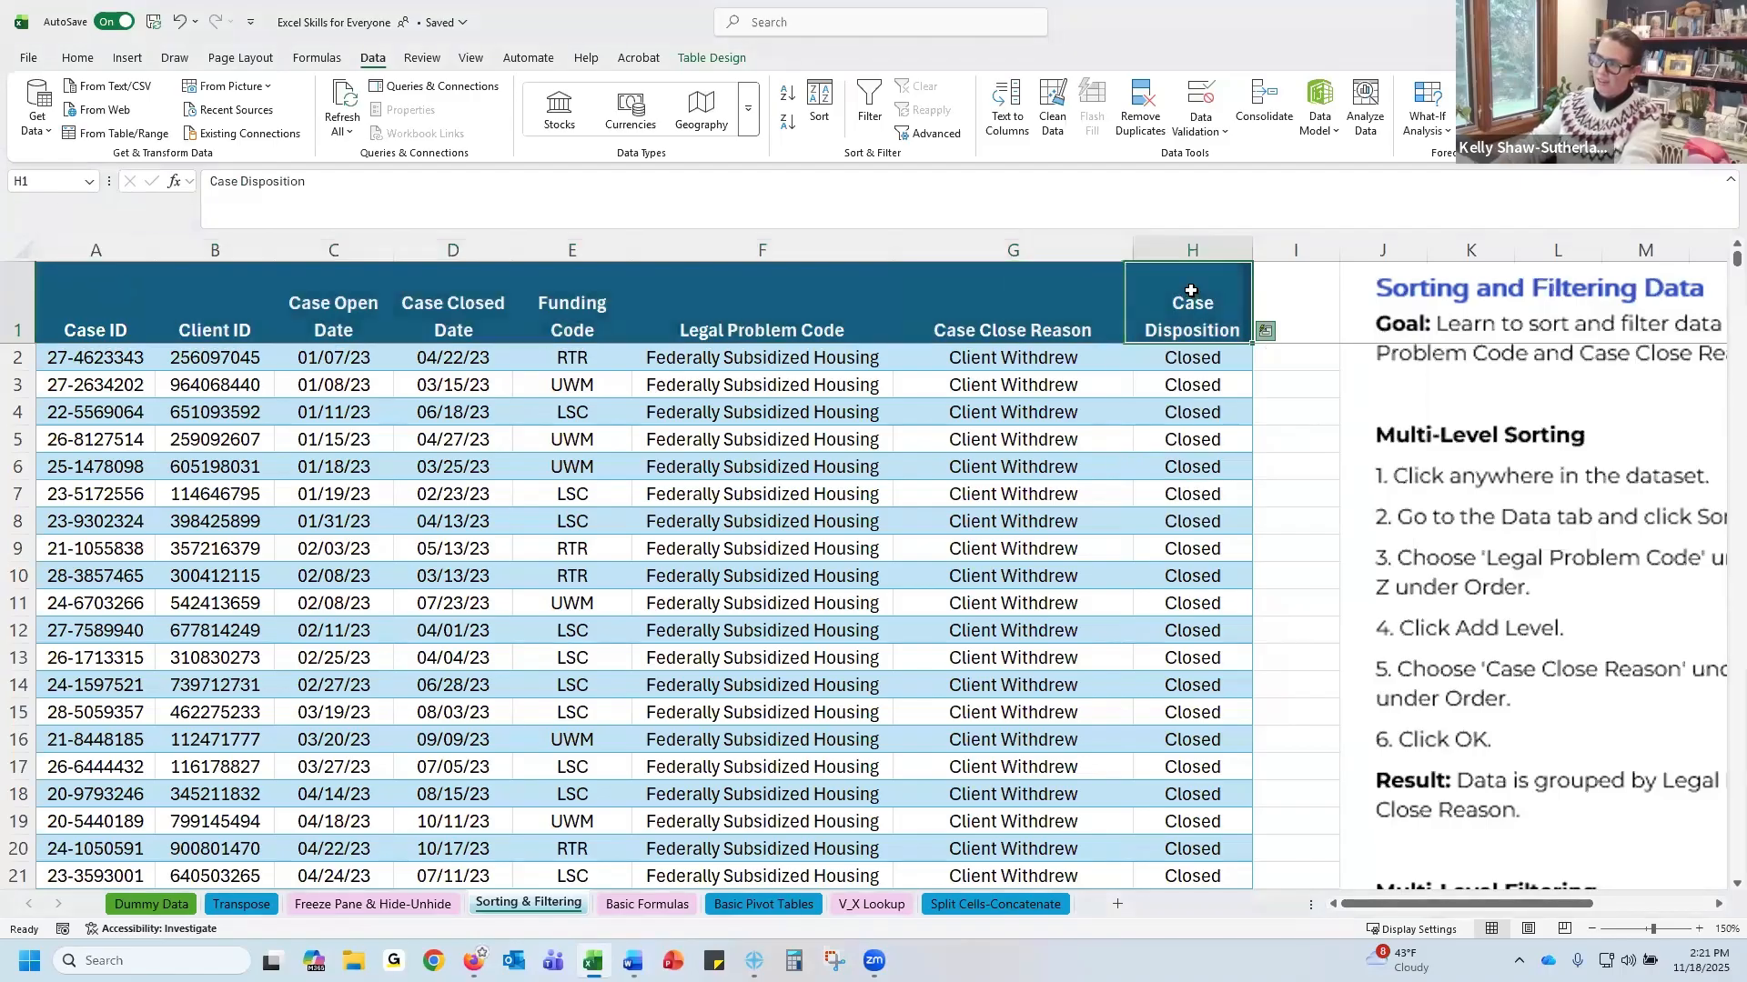
Select the whole table and replace its sort levels with a single sort by Case Open Date, Oldest to Newest
left_click_drag(95, 314, 1158, 336)
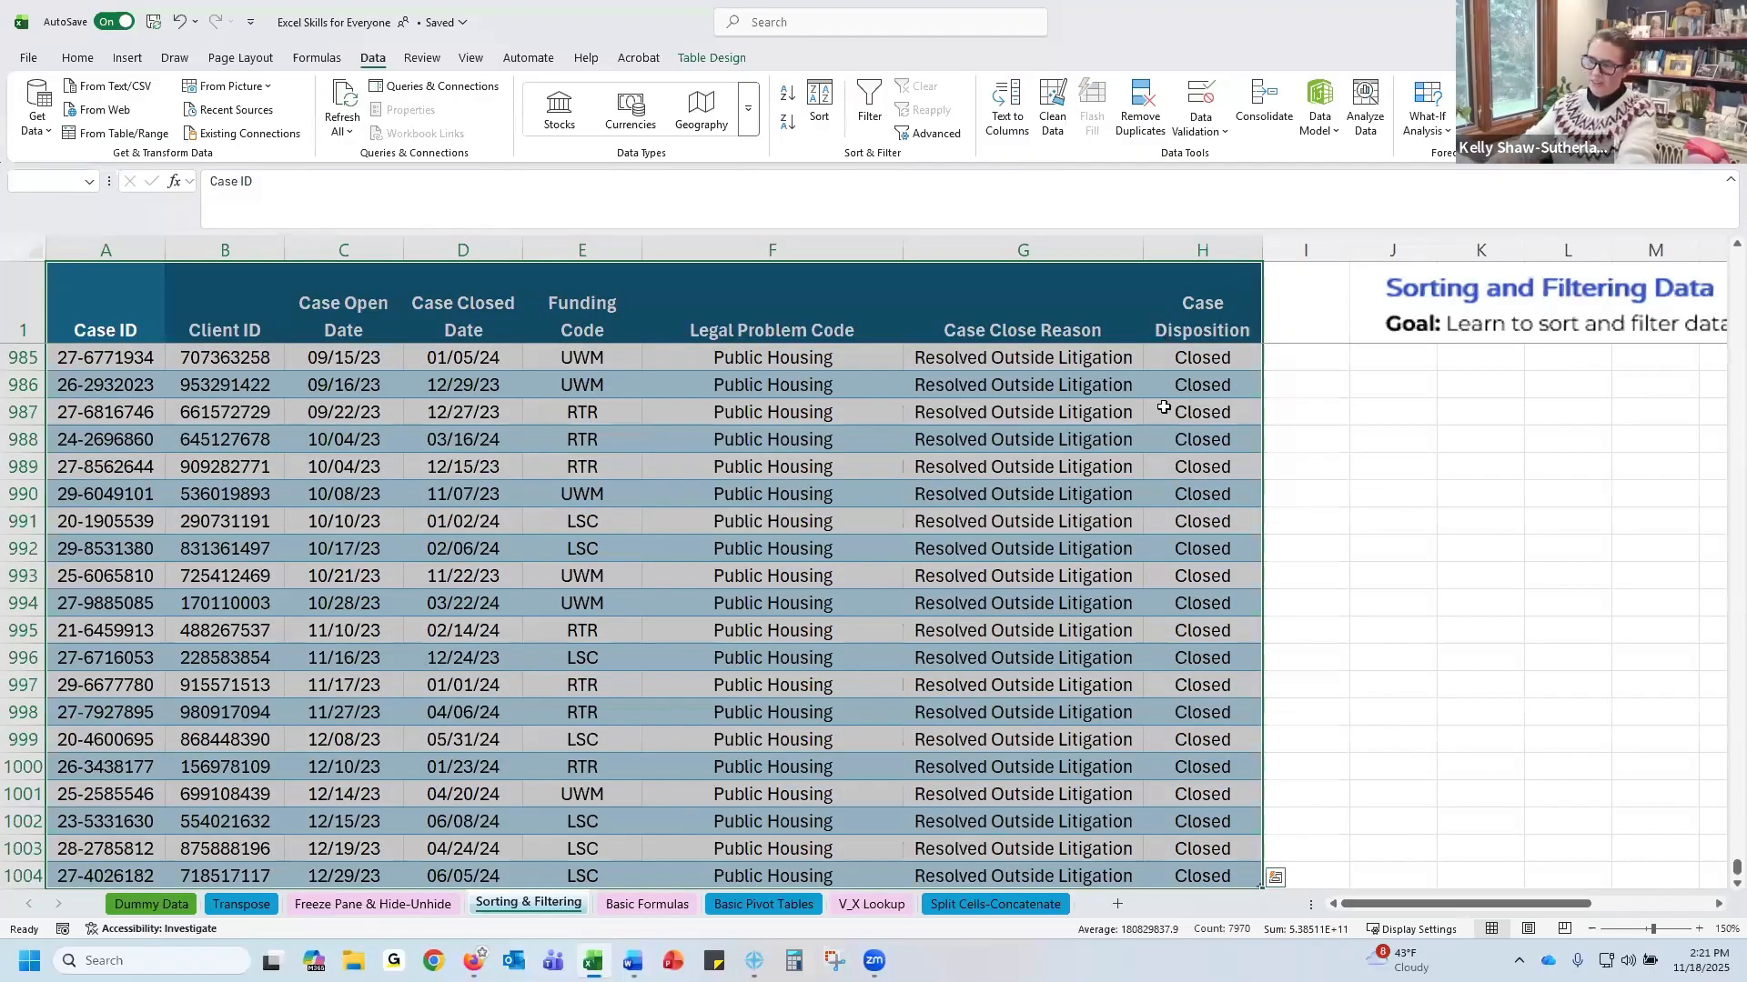
scroll(1067, 546, "down", 1)
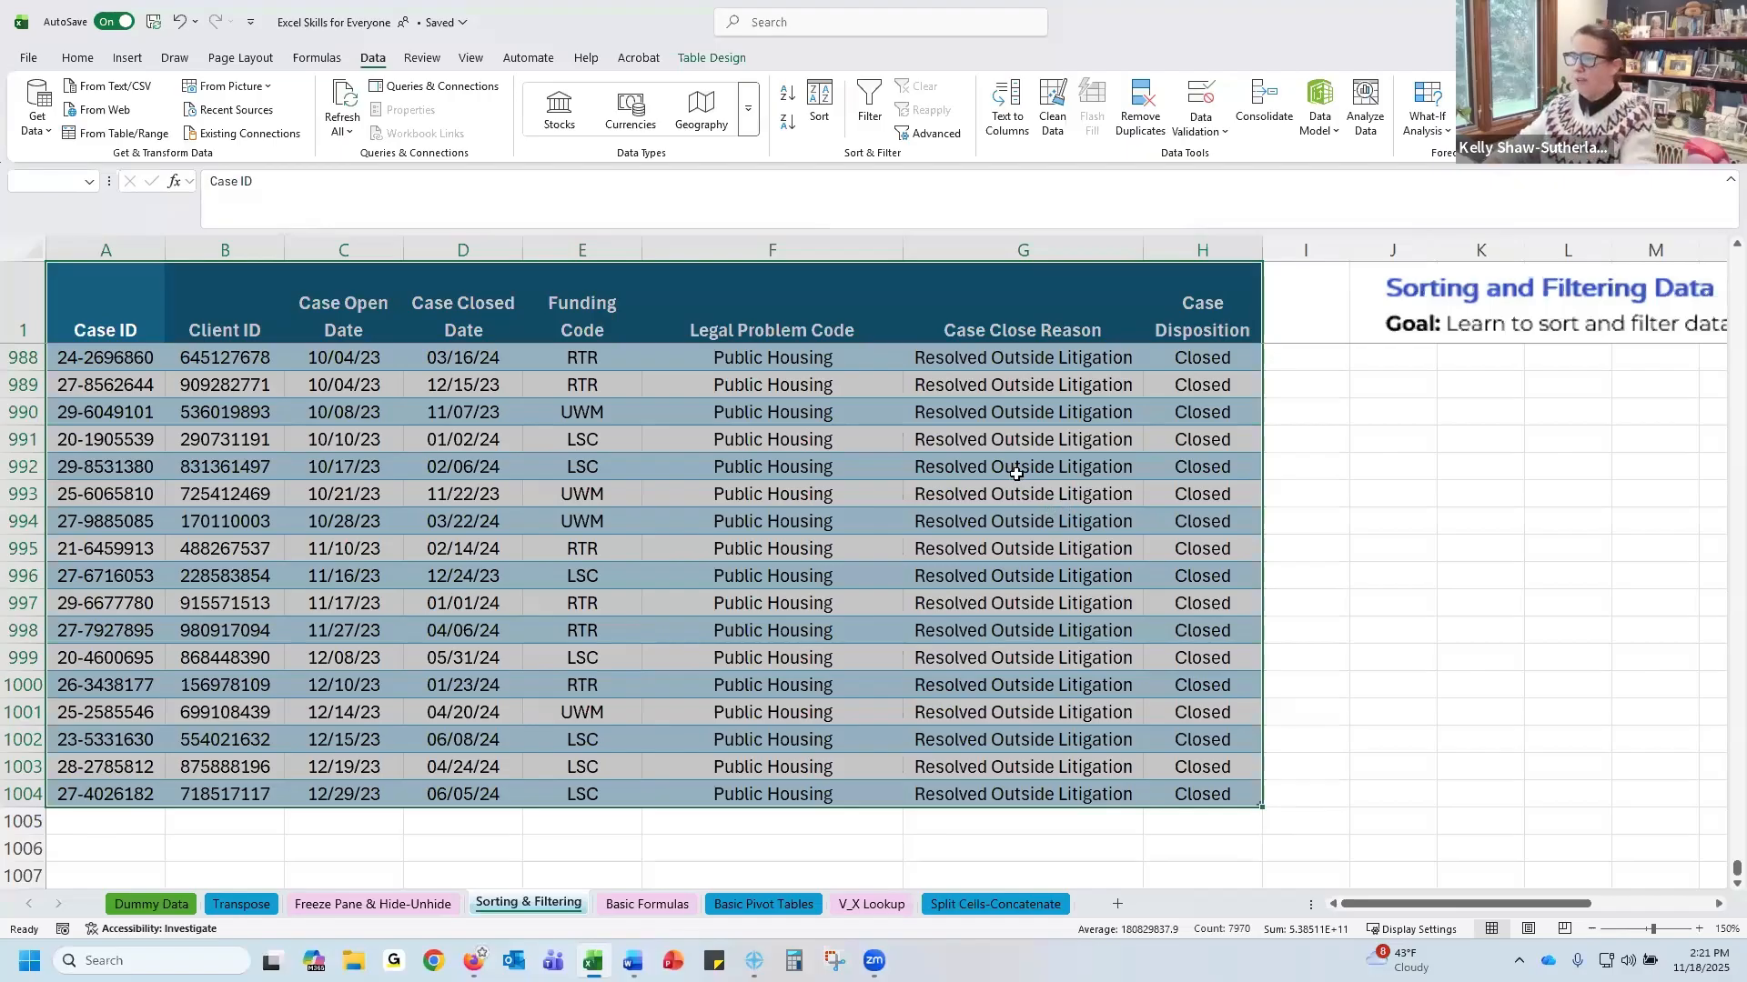
scroll(781, 387, "up", 7)
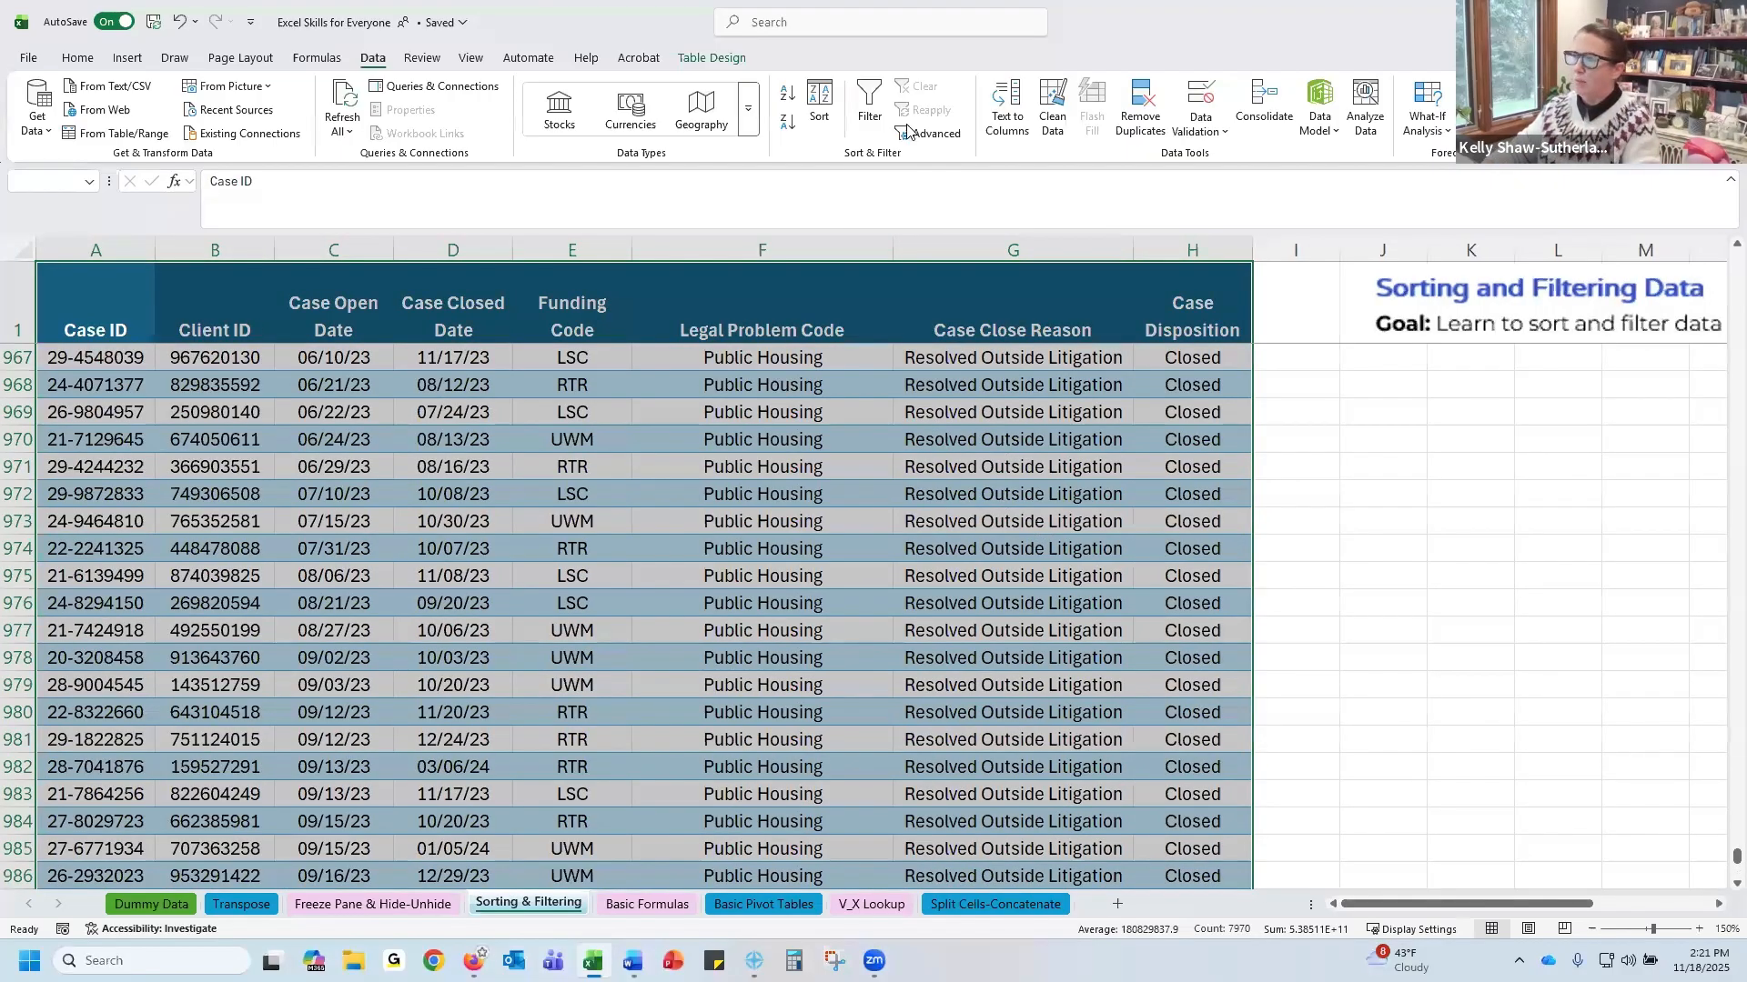
left_click_drag(1719, 859, 1546, 174)
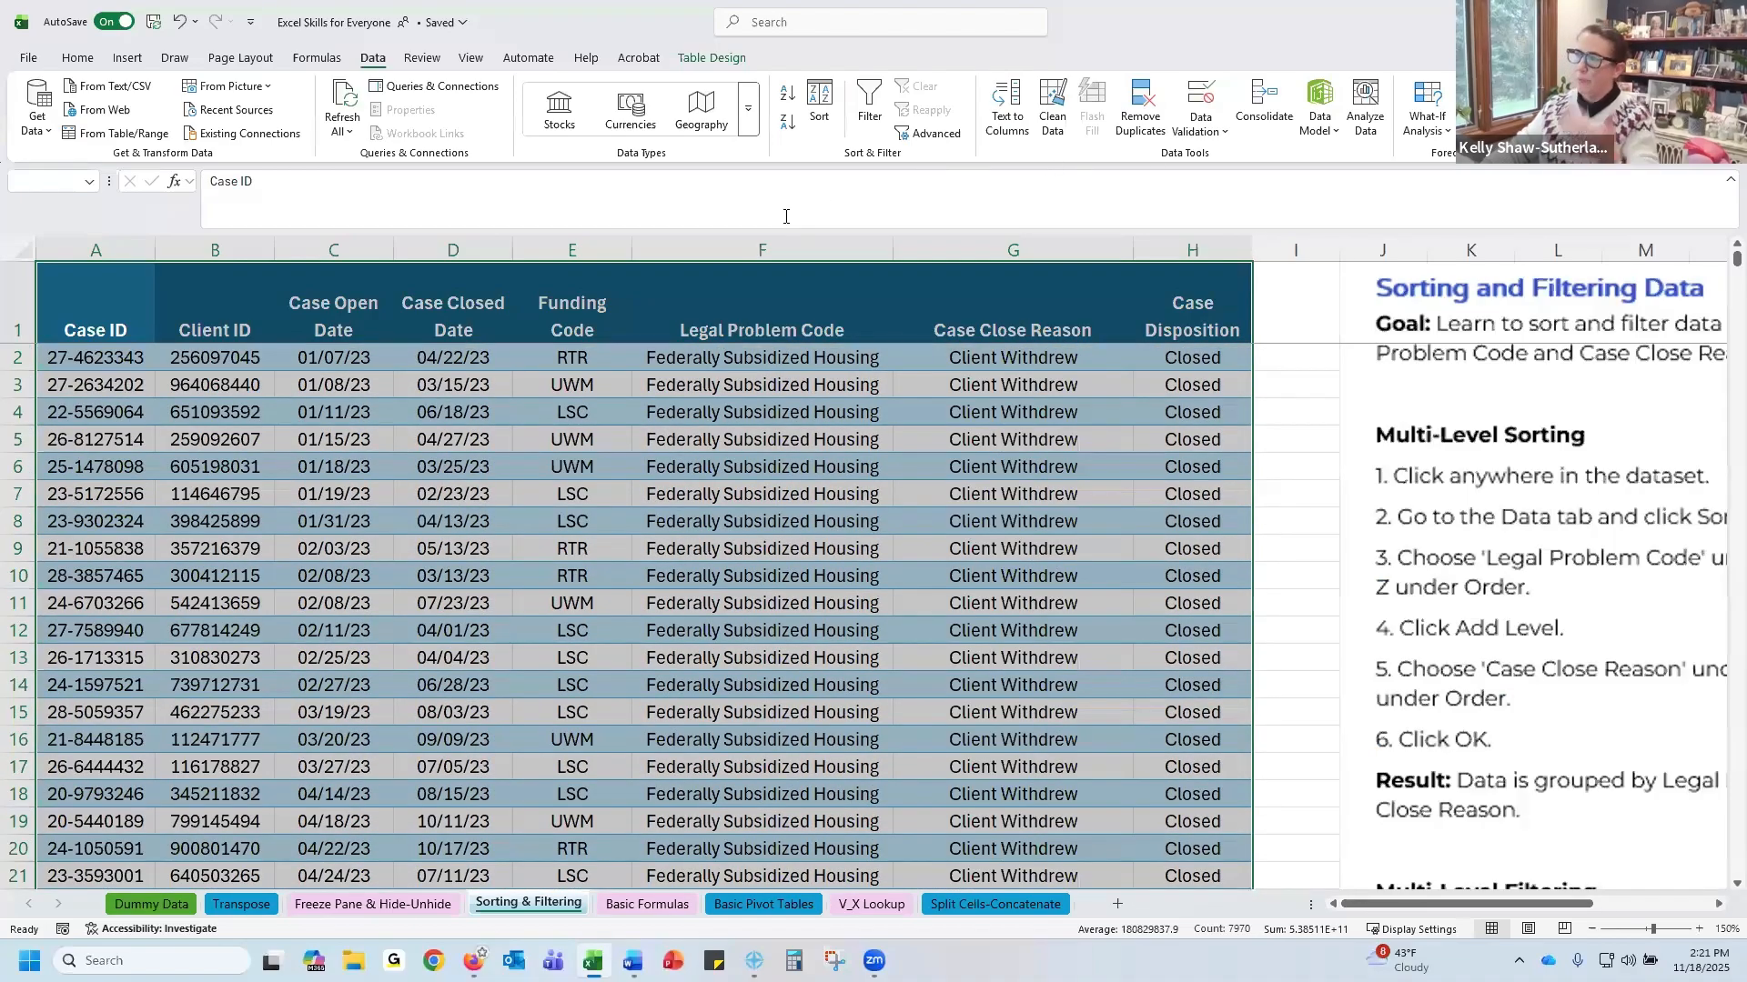
left_click(823, 109)
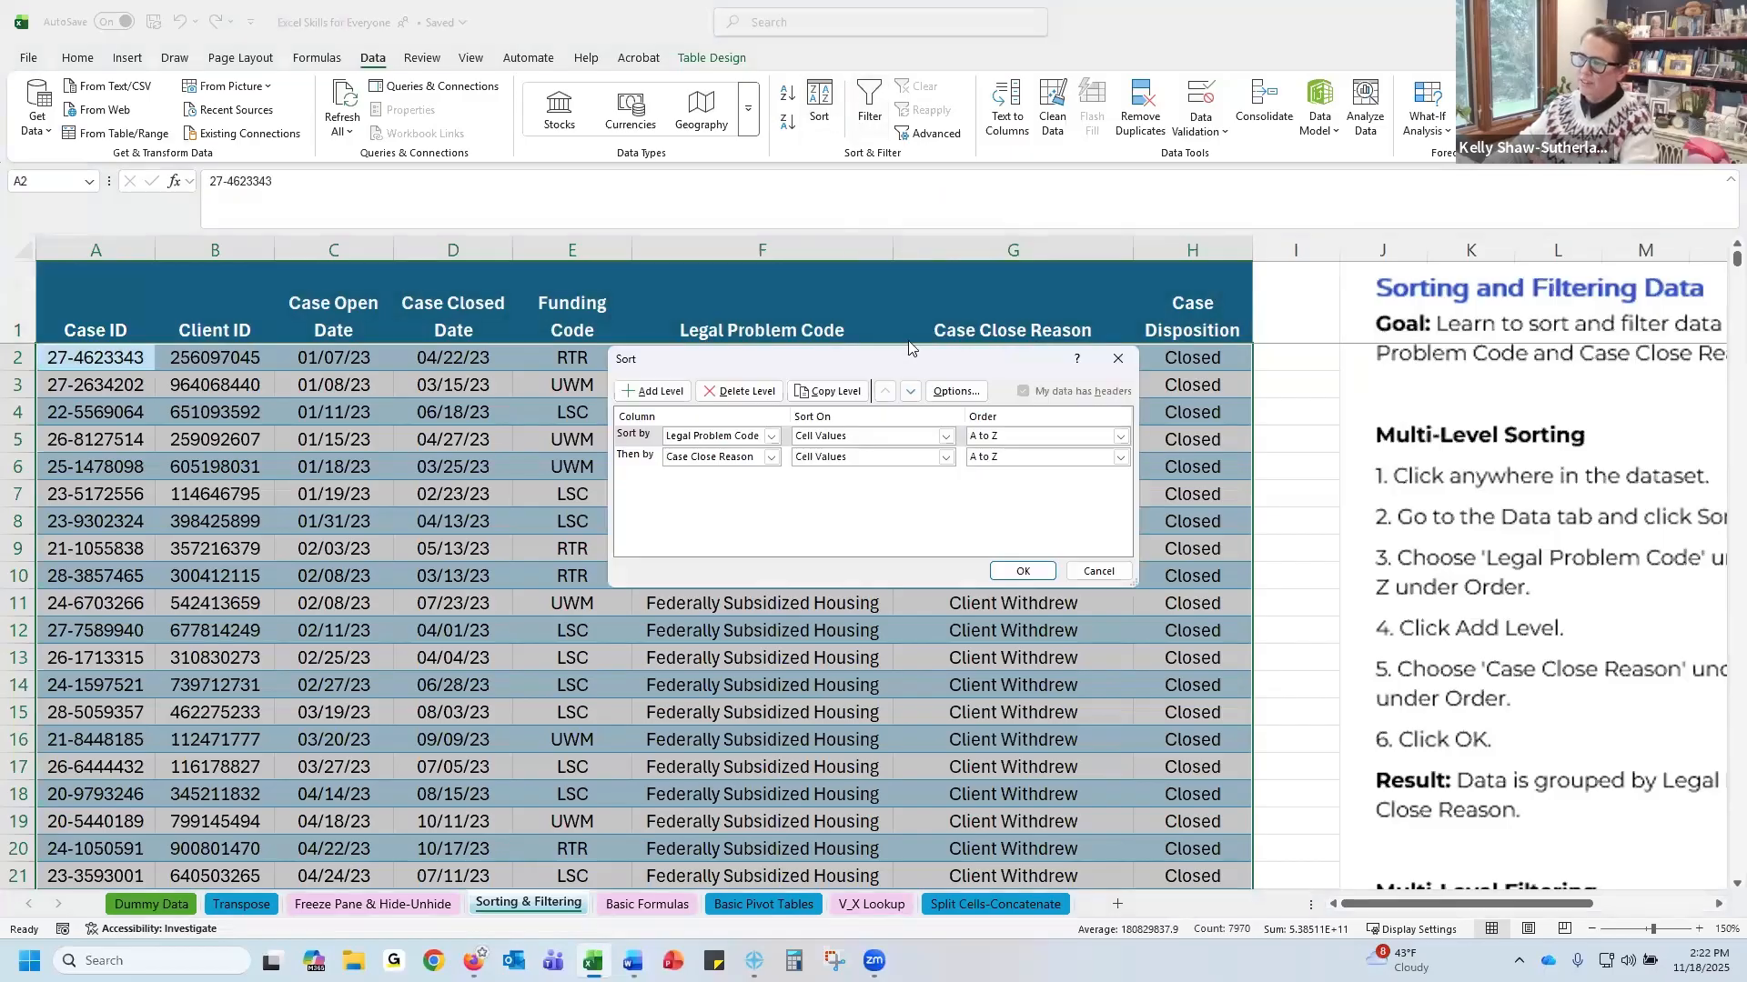
left_click(746, 393)
left_click(746, 393)
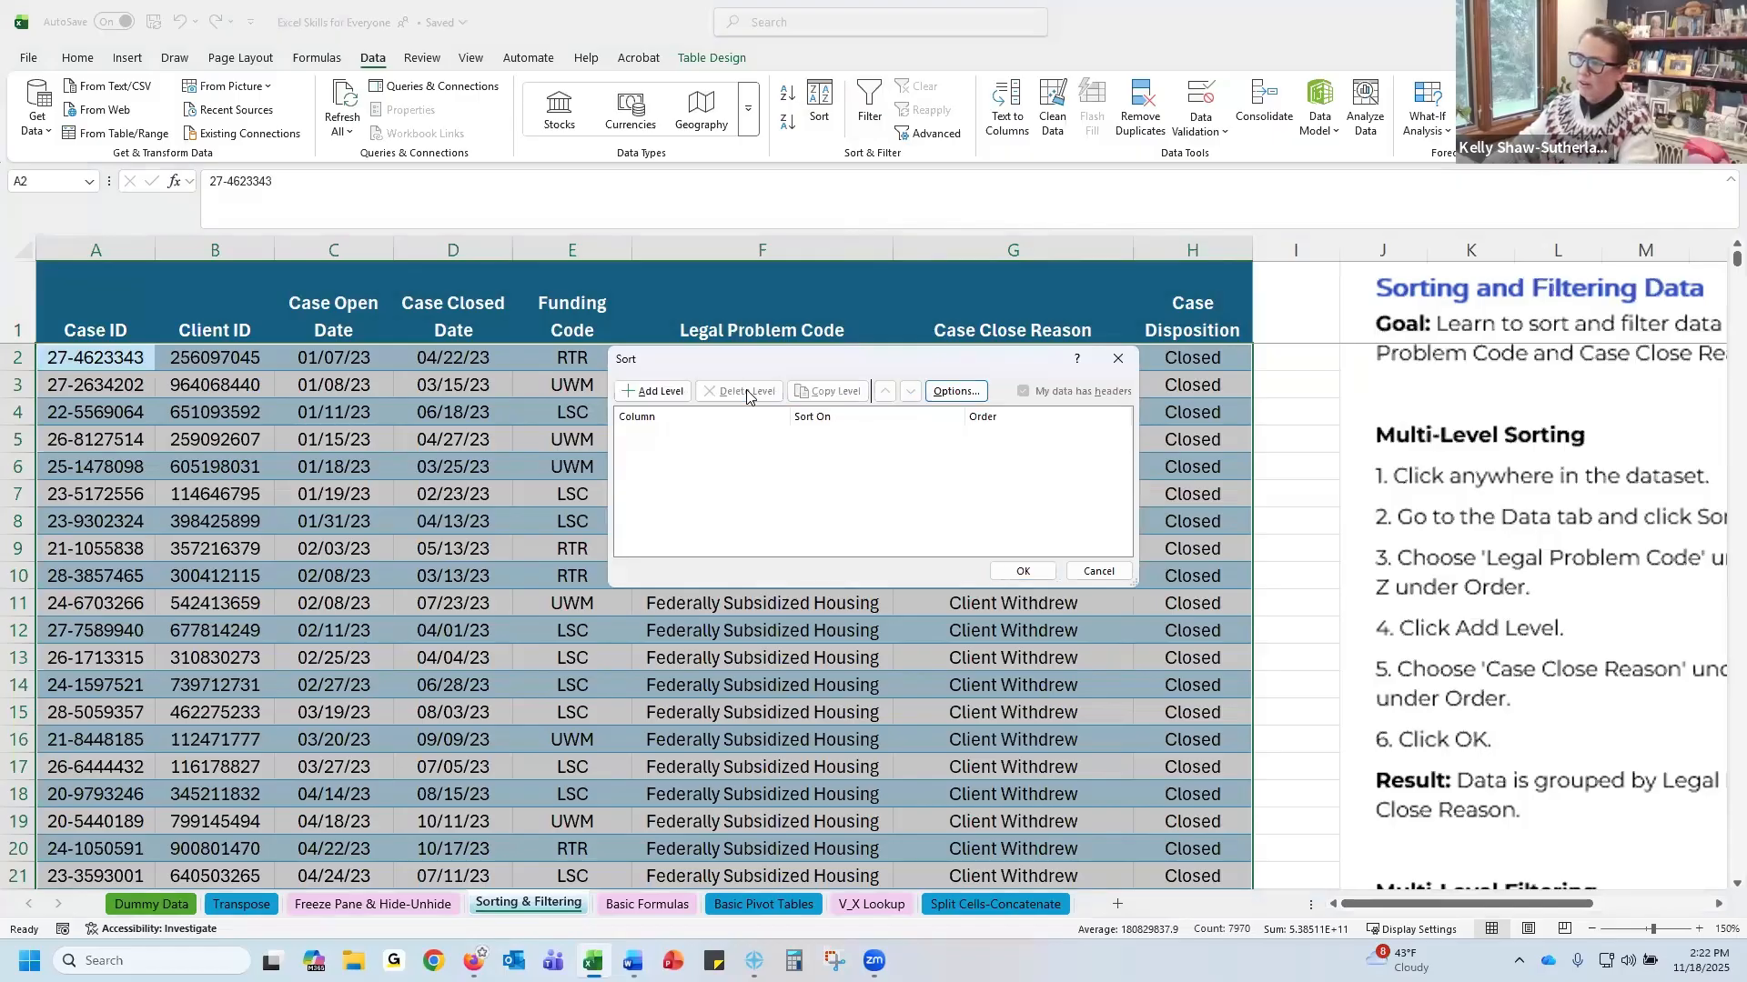
left_click(678, 391)
left_click(770, 437)
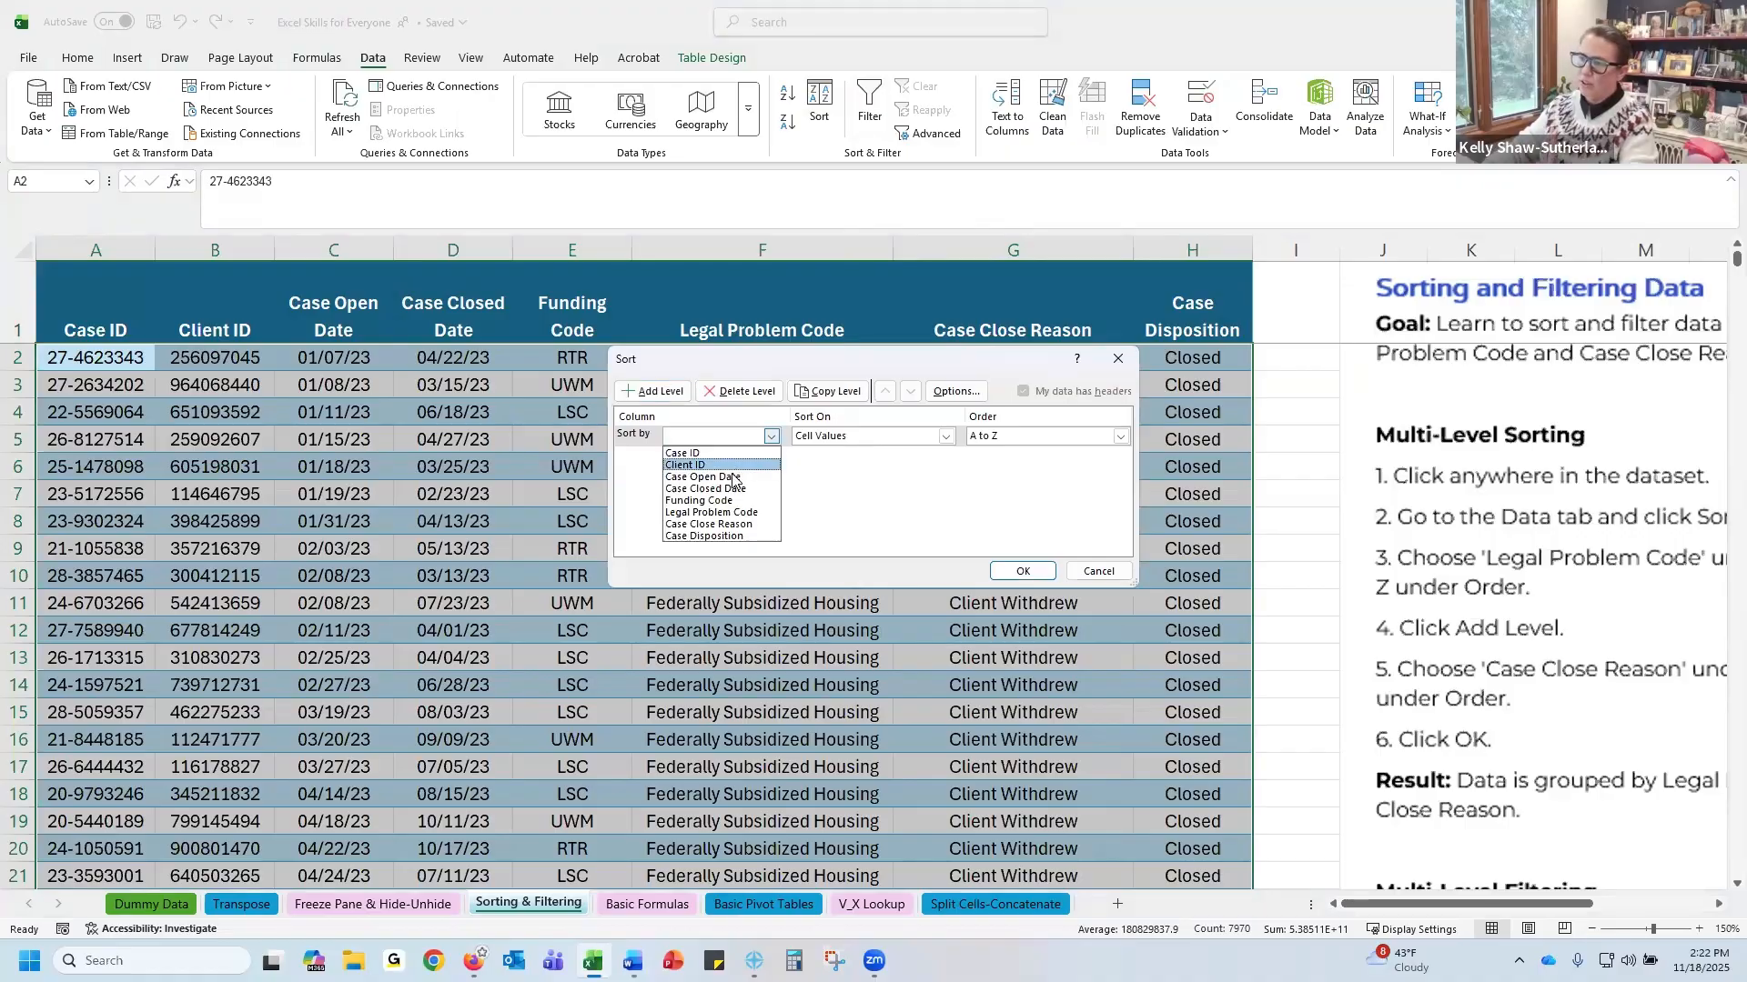
left_click(735, 476)
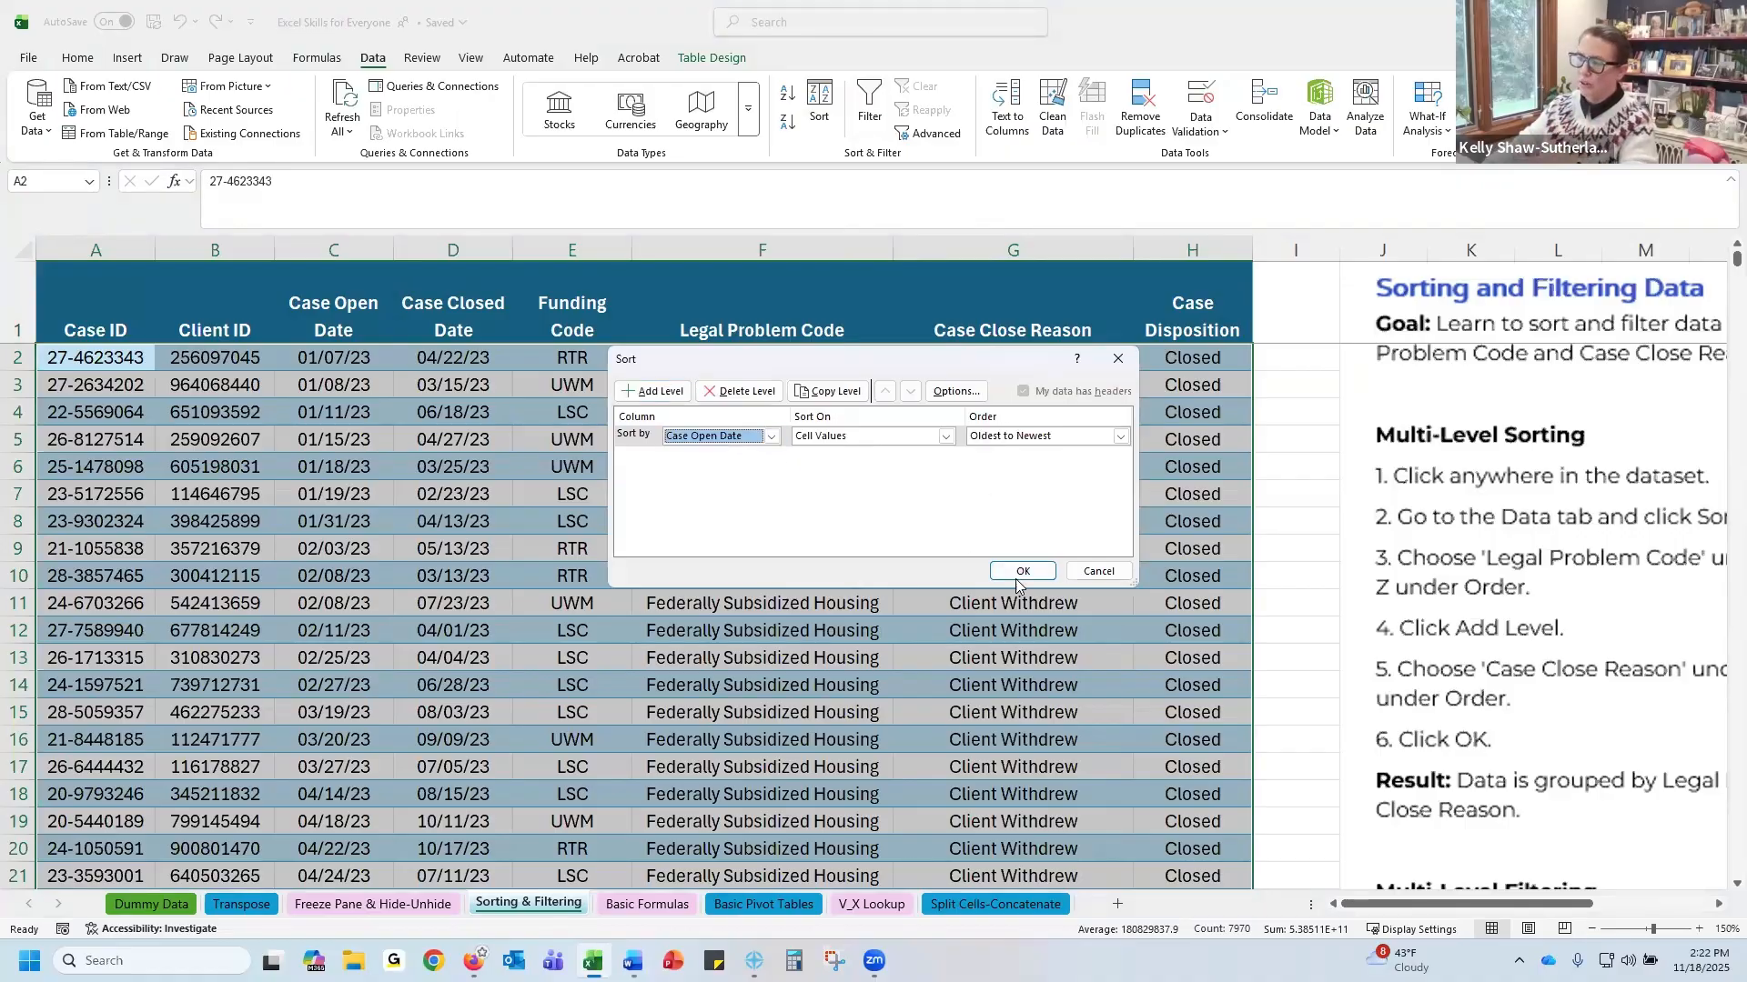
left_click(1124, 439)
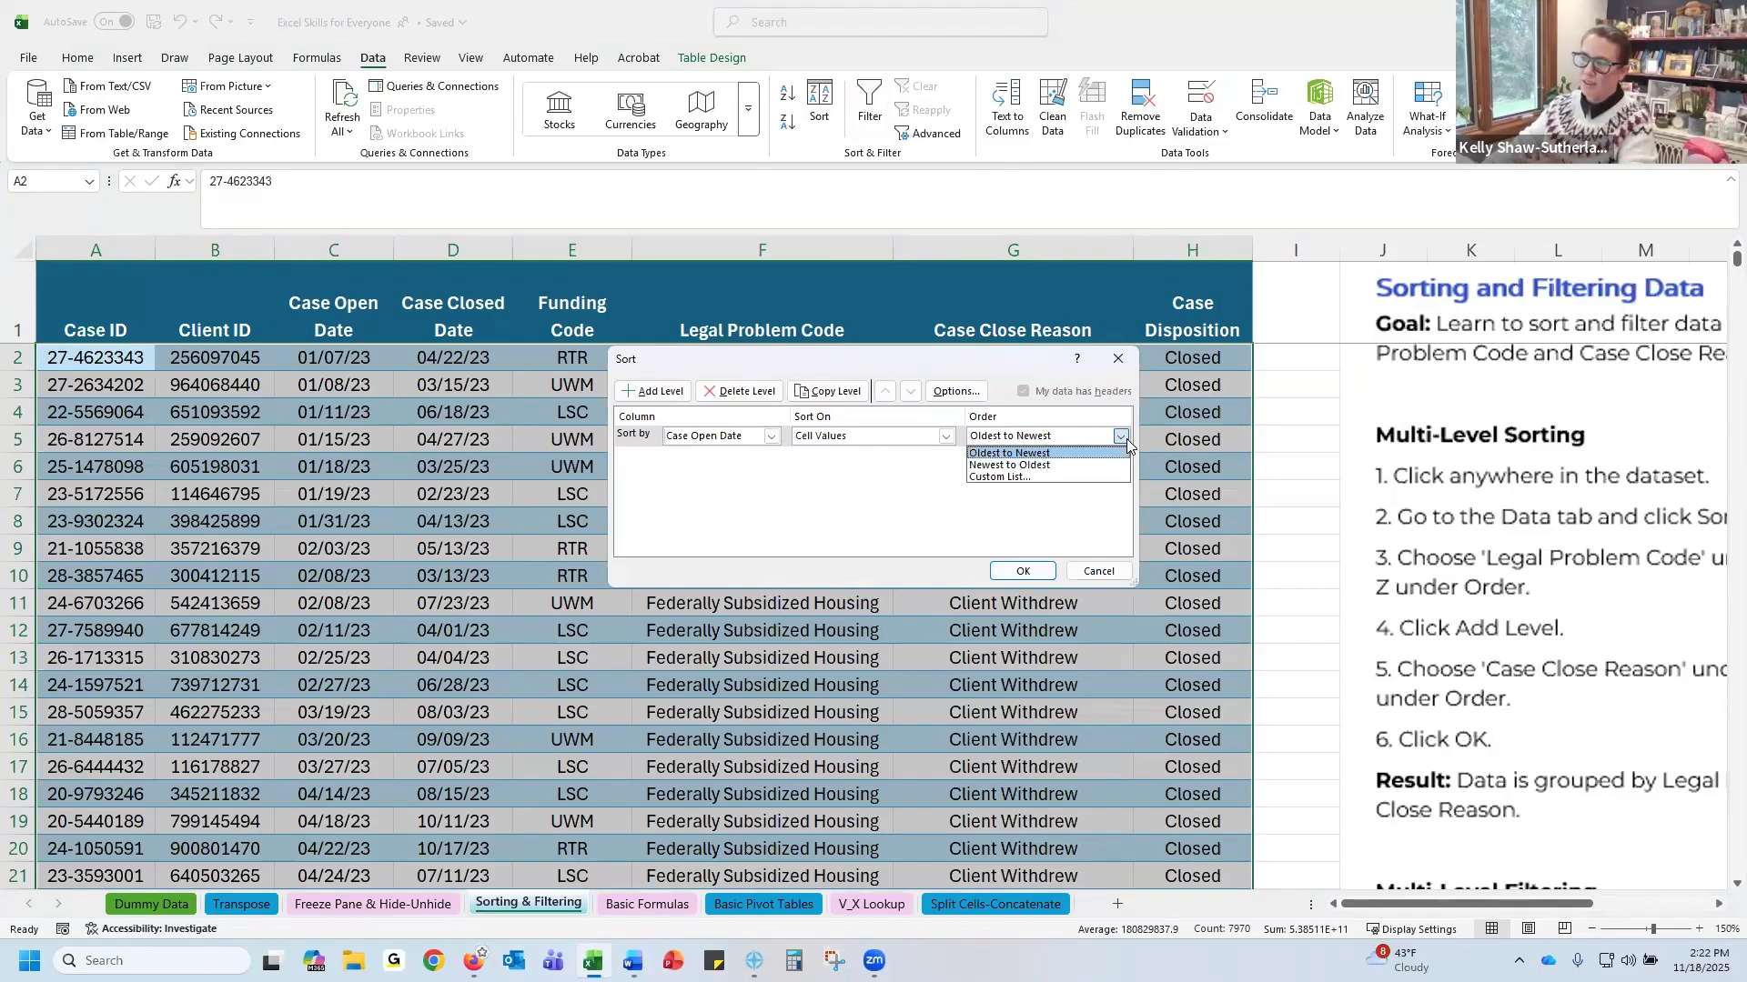
left_click(905, 441)
left_click(930, 441)
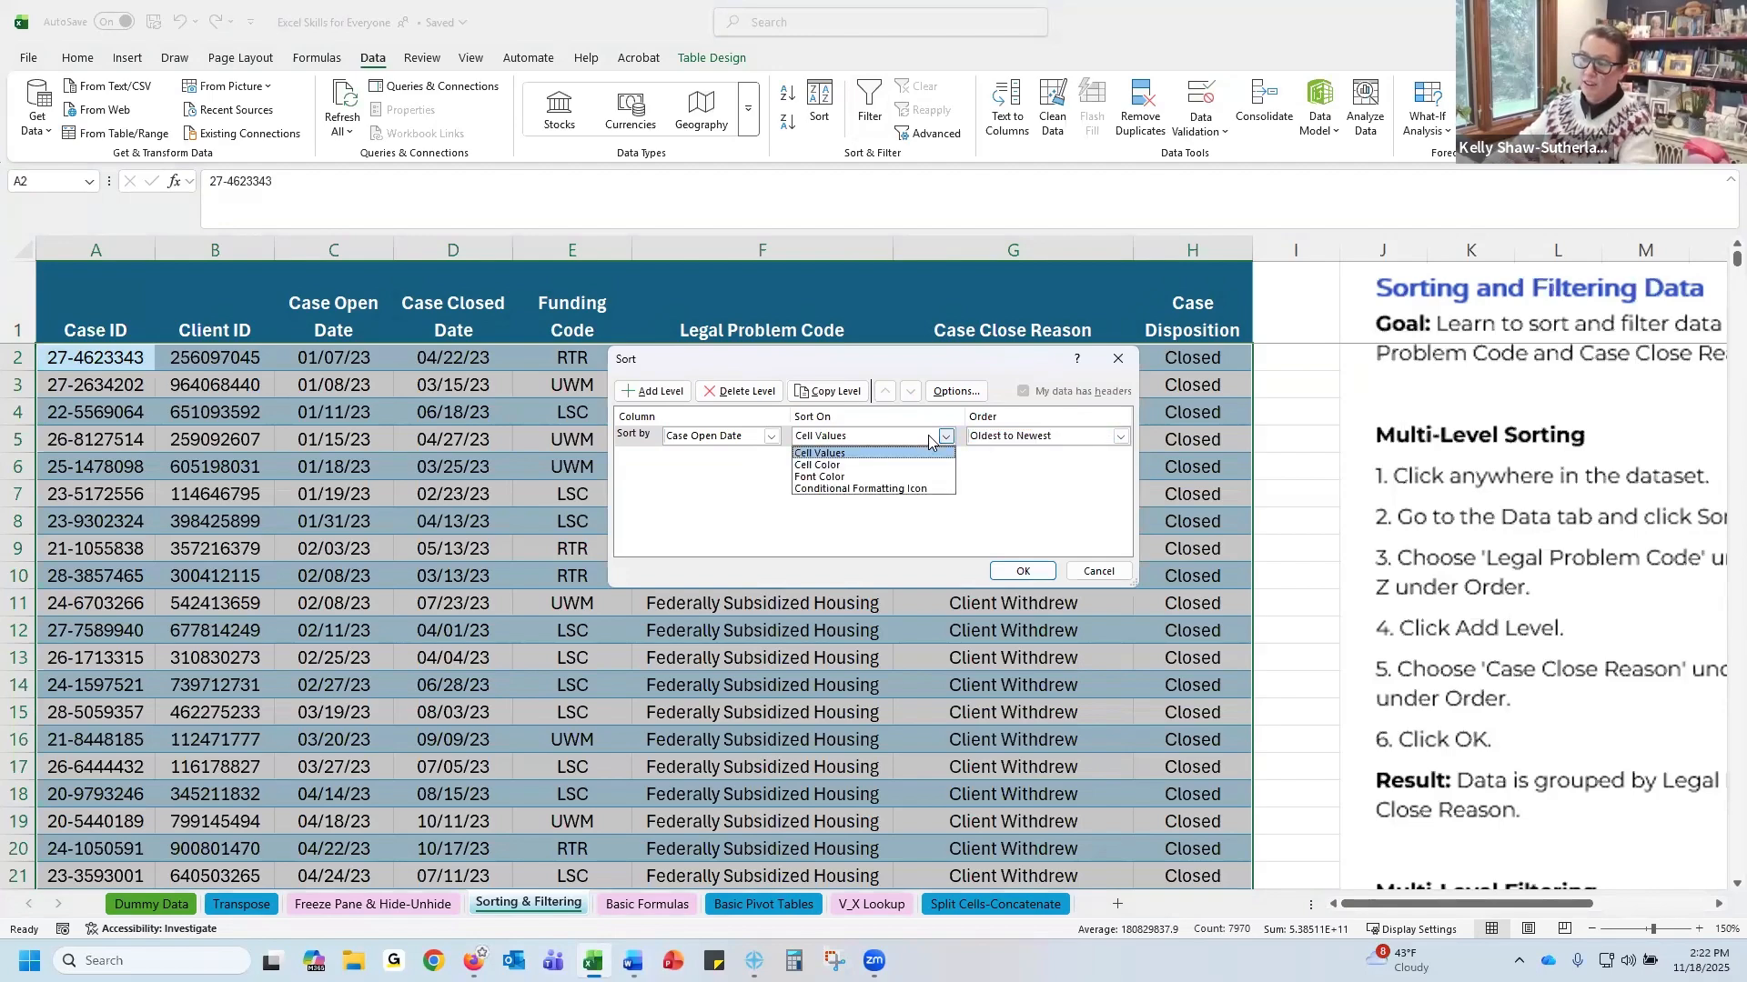
left_click(1068, 475)
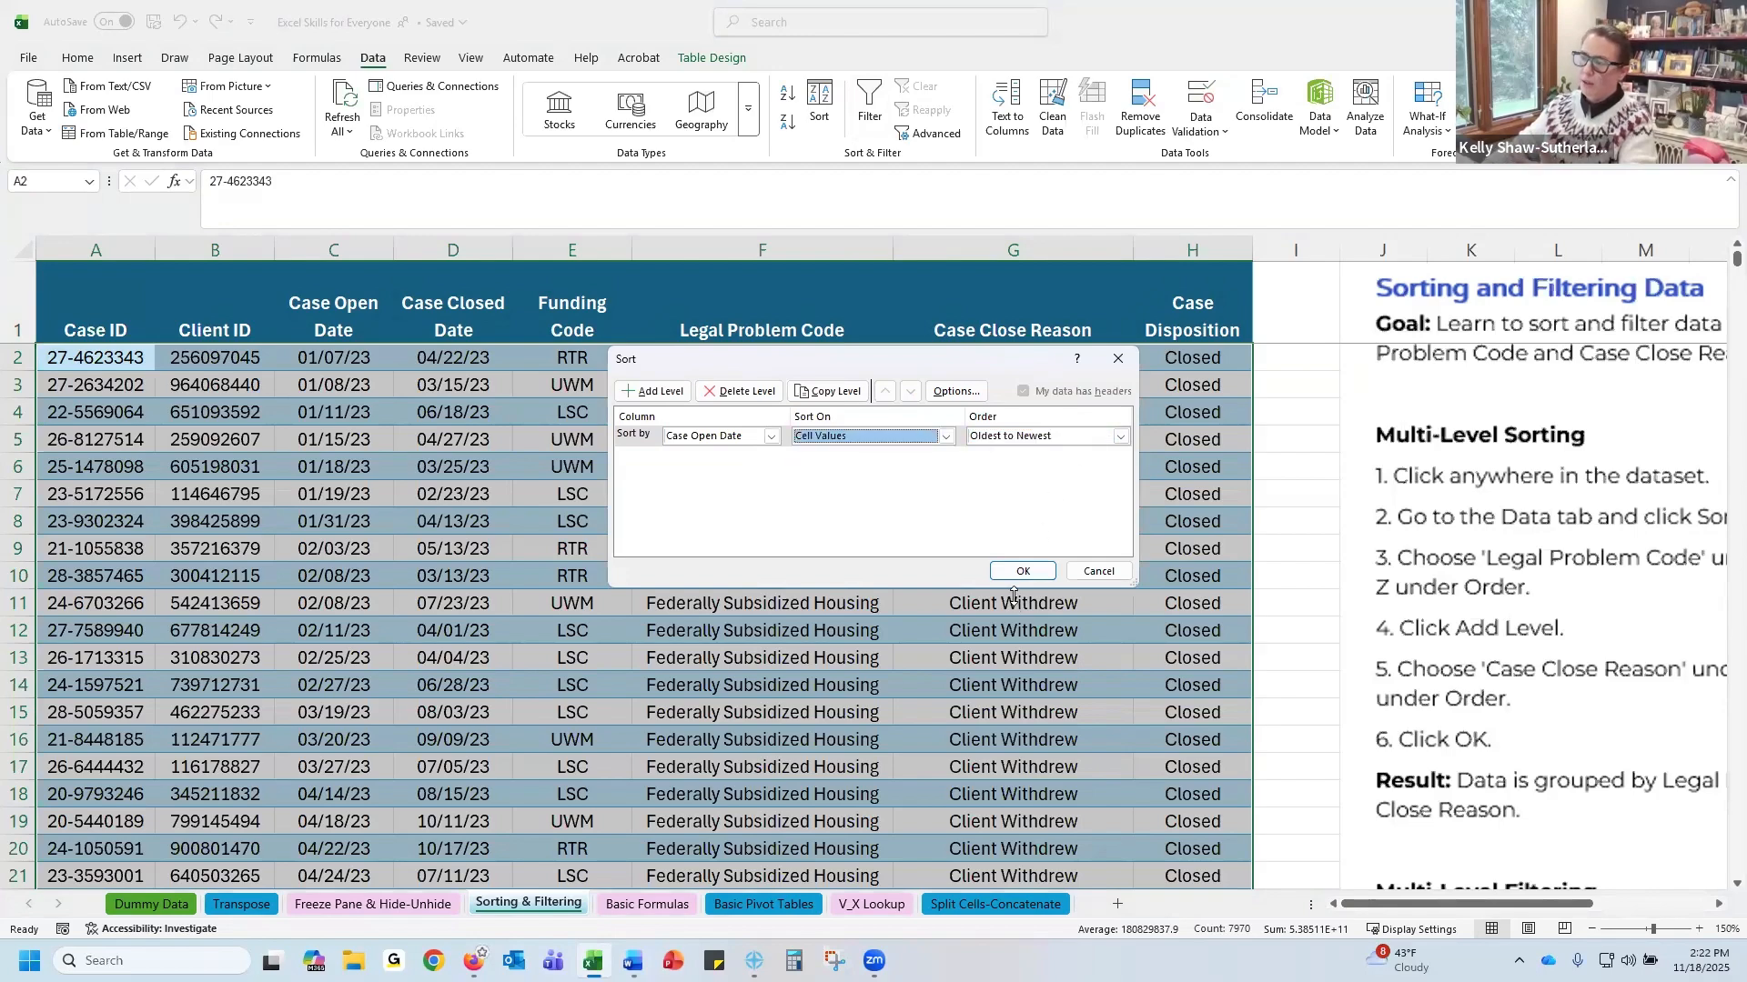
left_click(1022, 571)
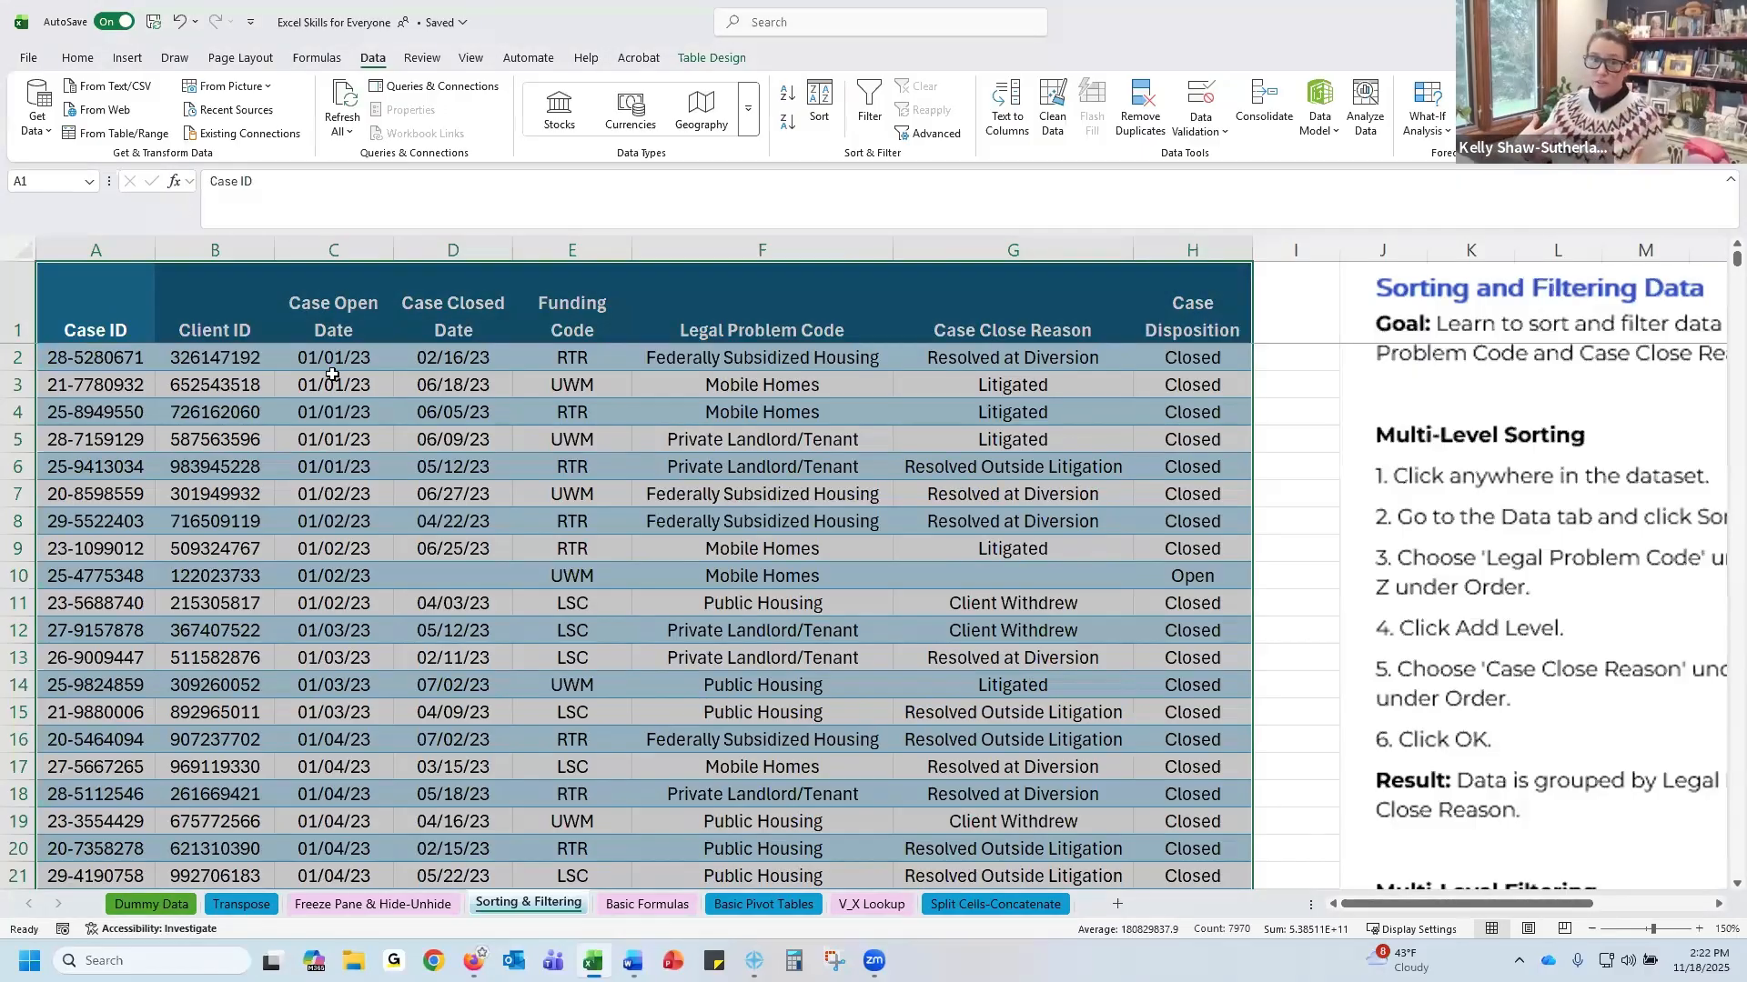
Select the table from the Case ID header to the last record and turn on filtering
left_click(110, 299)
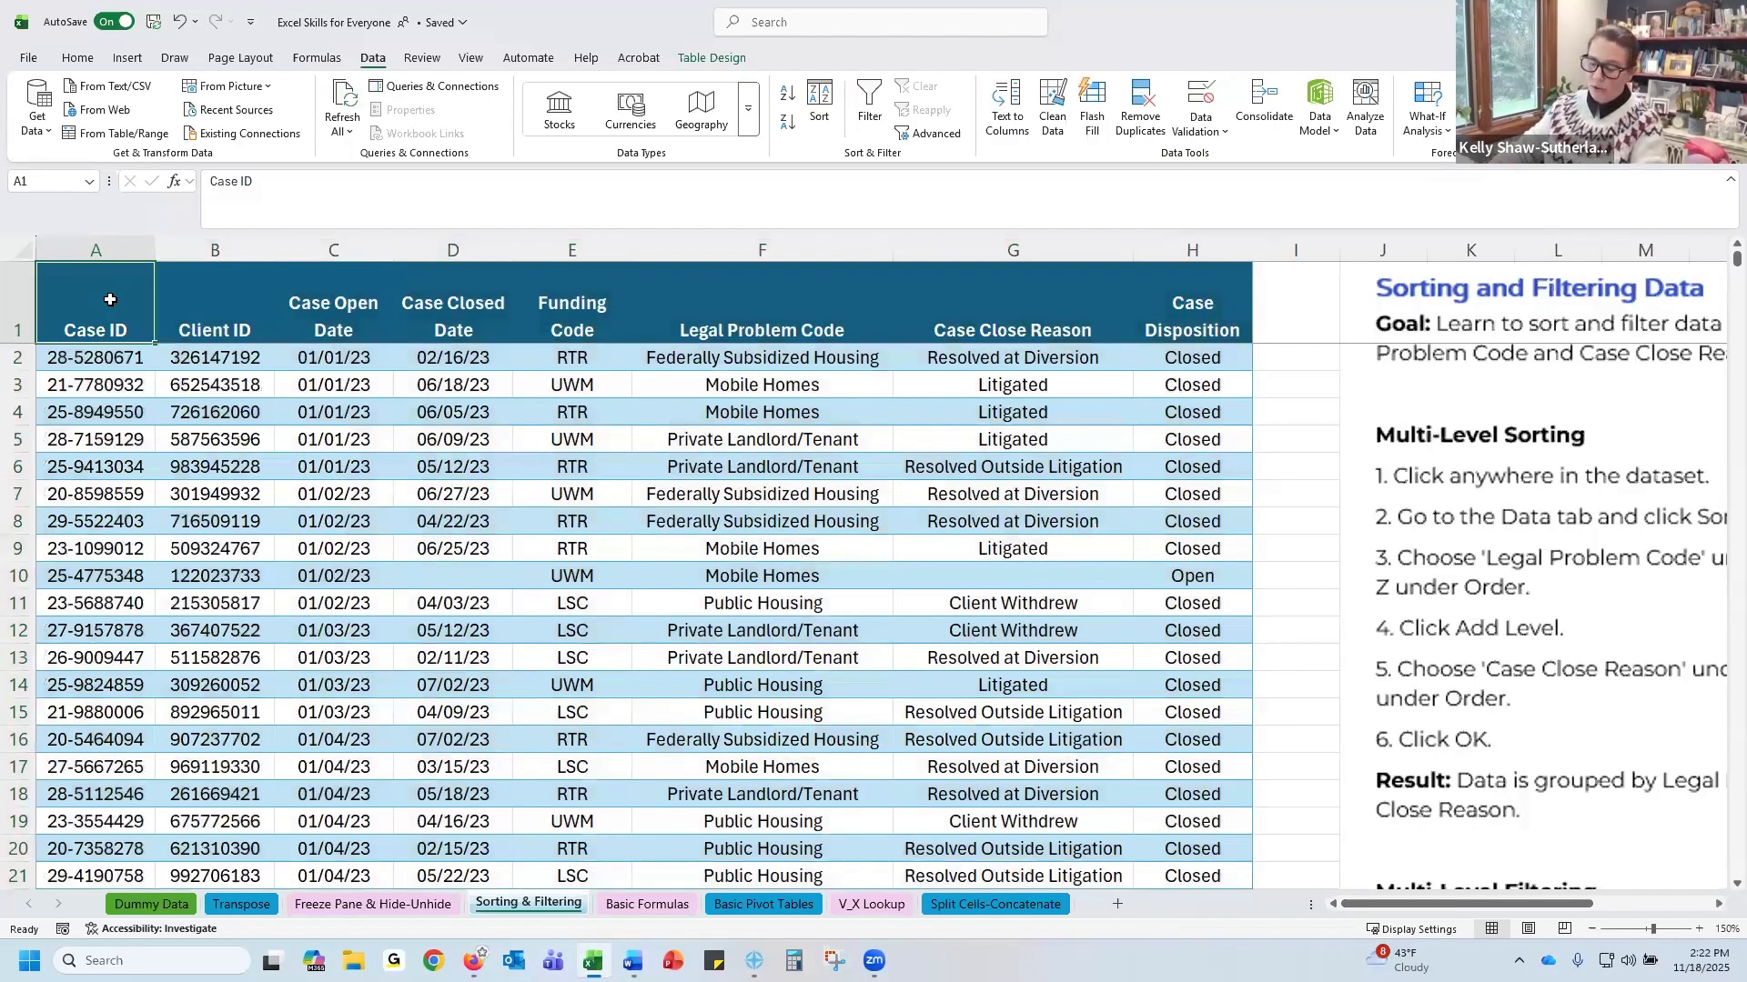
key("ctrl+shift+Right")
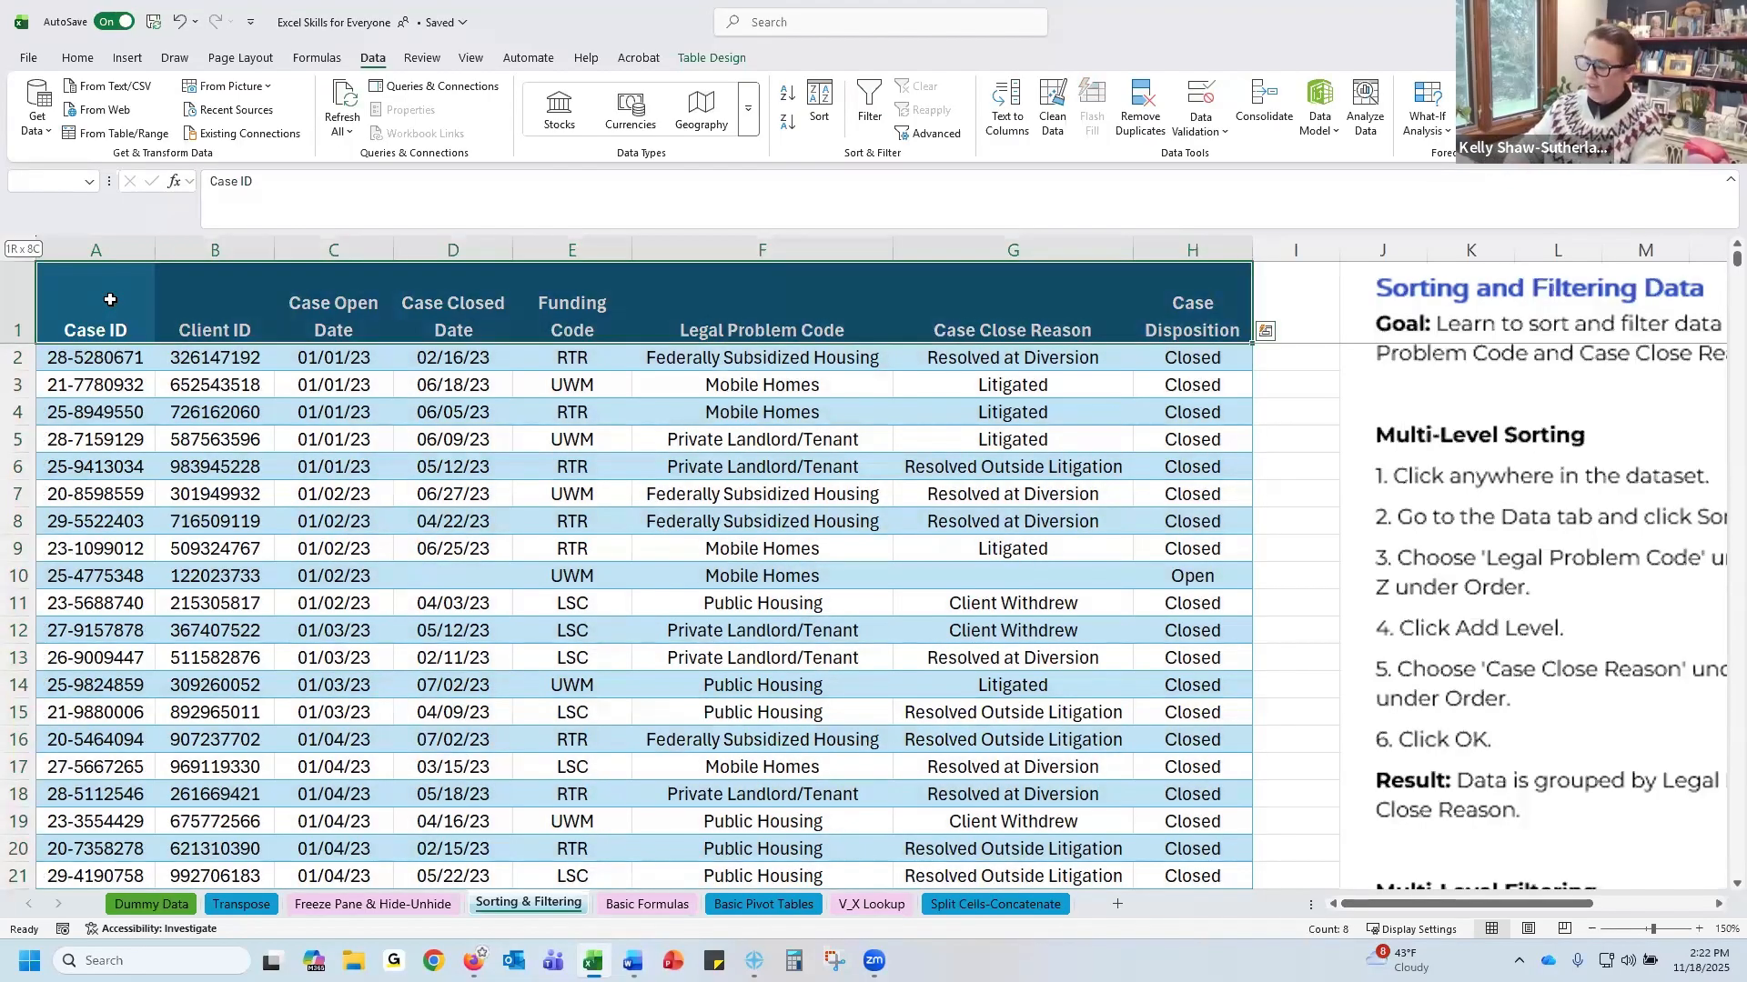
key("ctrl+shift+Down")
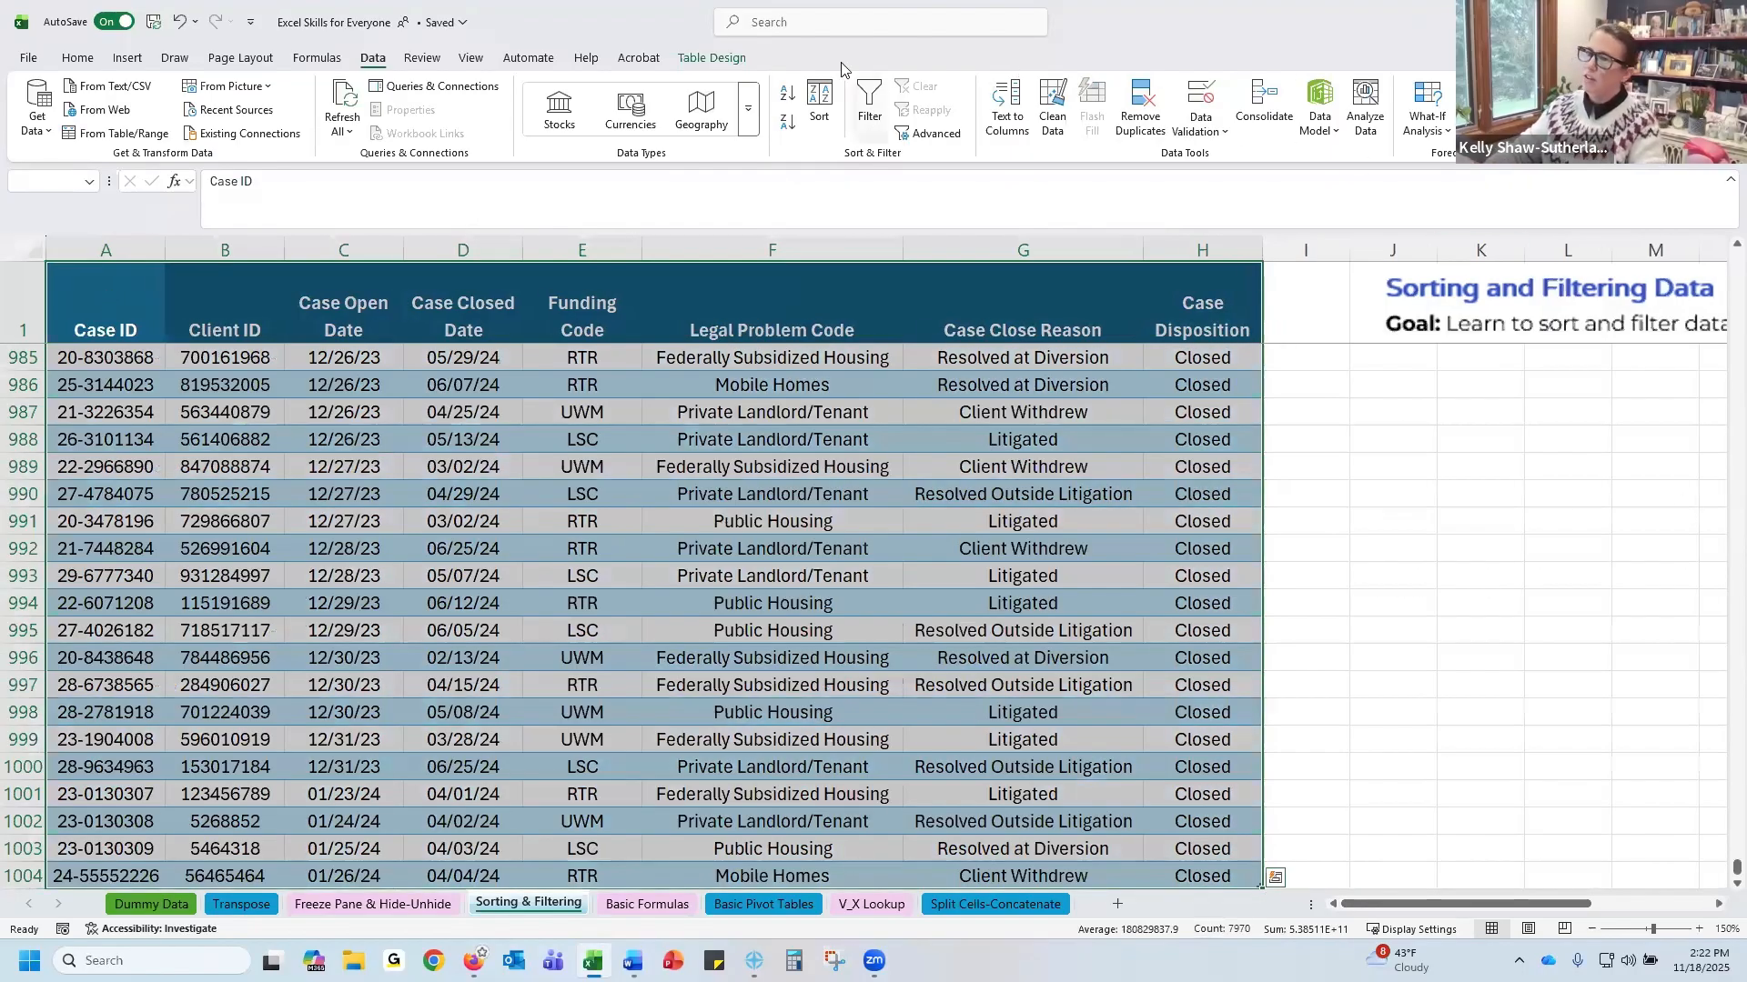
left_click(863, 109)
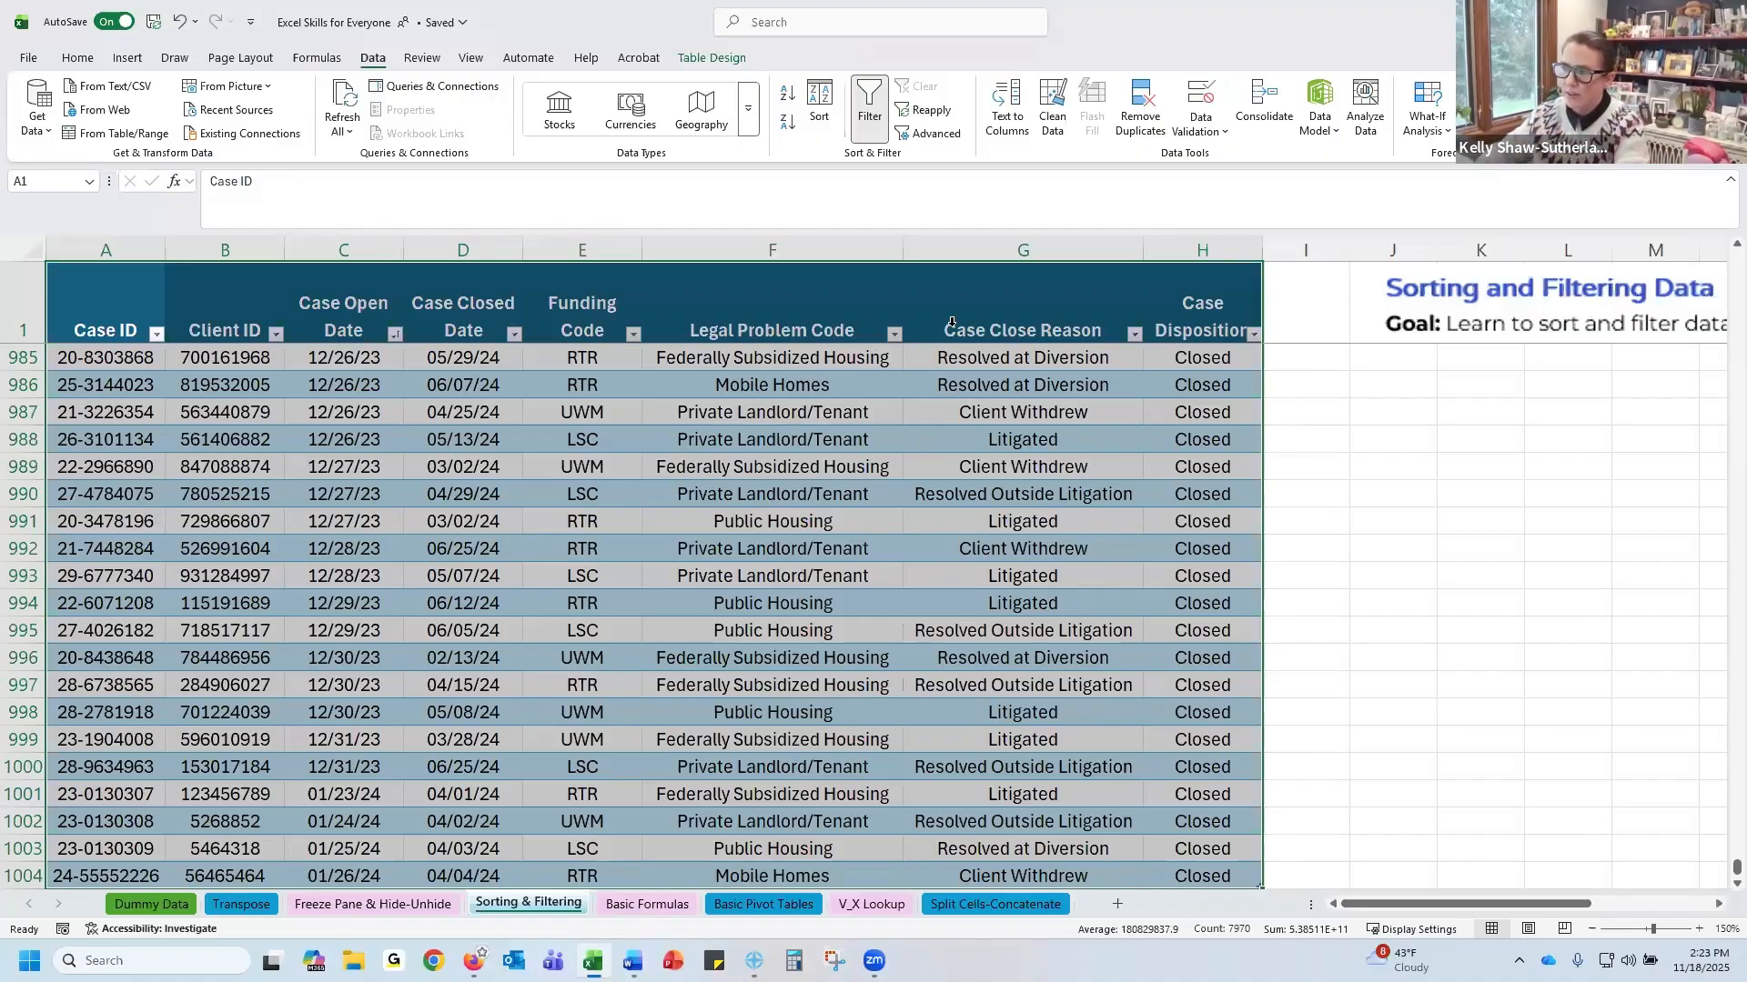
Sort Legal Problem Code A to Z, then Case Close Reason A to Z, from the column filter menus
left_click(896, 335)
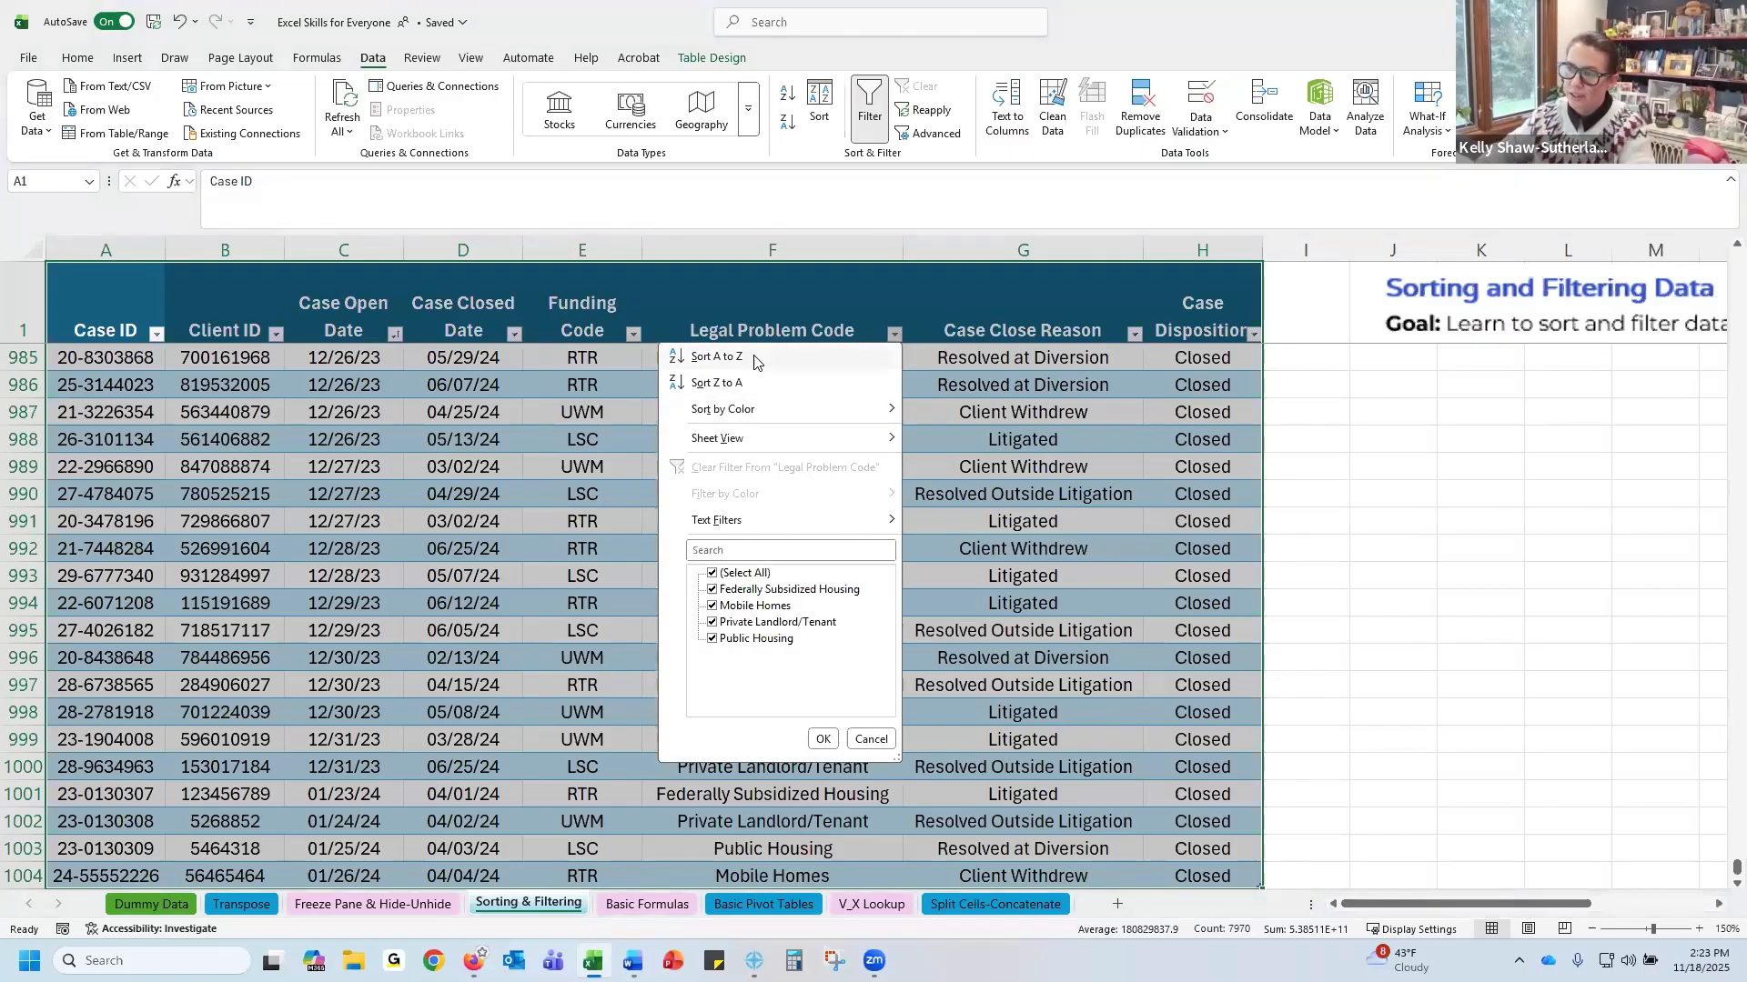
mouse_move(745, 415)
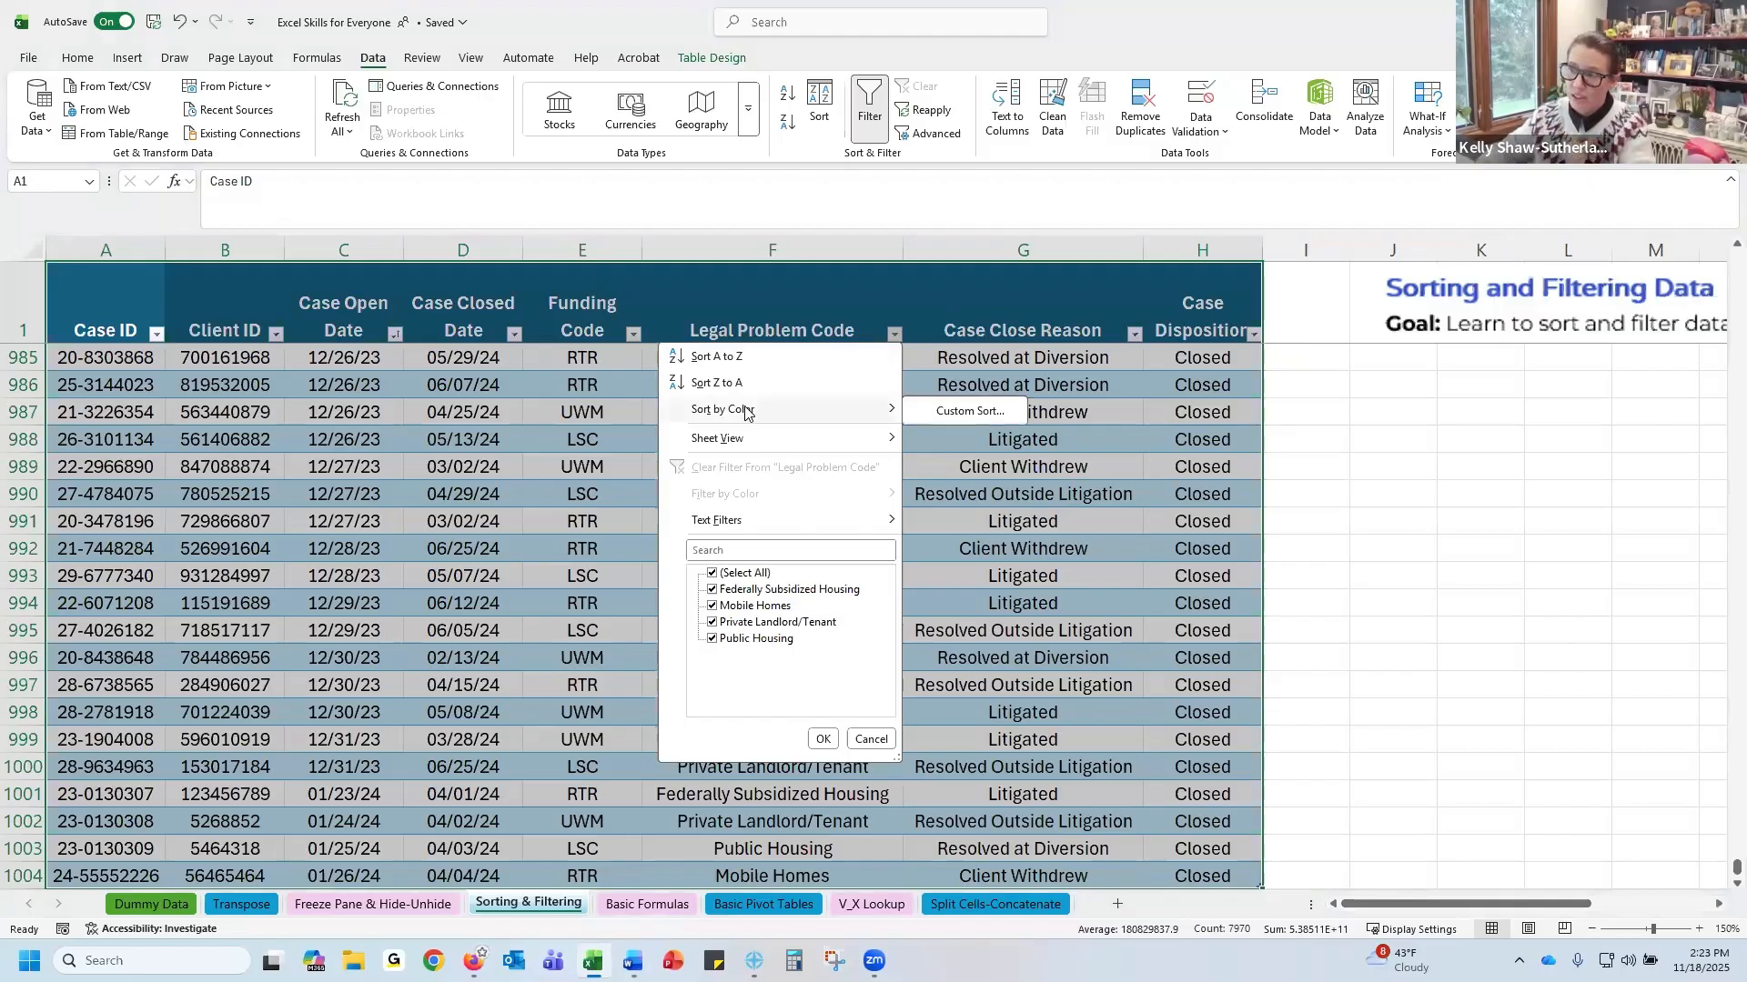
left_click(741, 359)
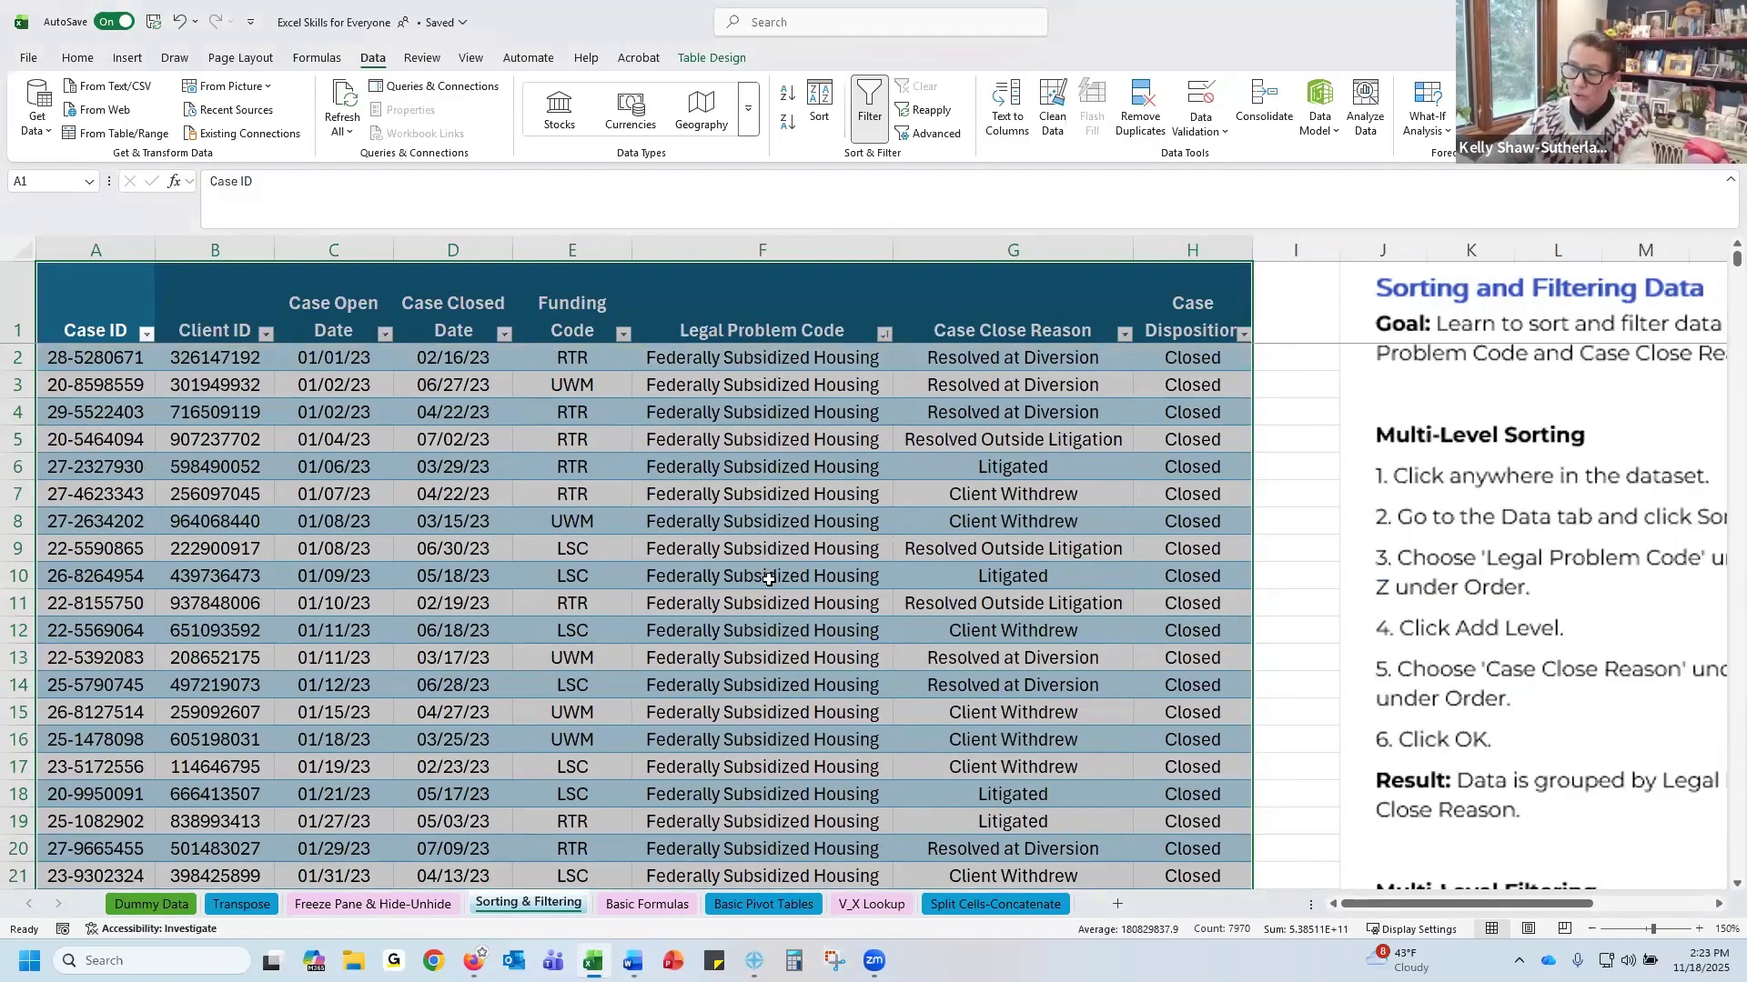
left_click(1125, 334)
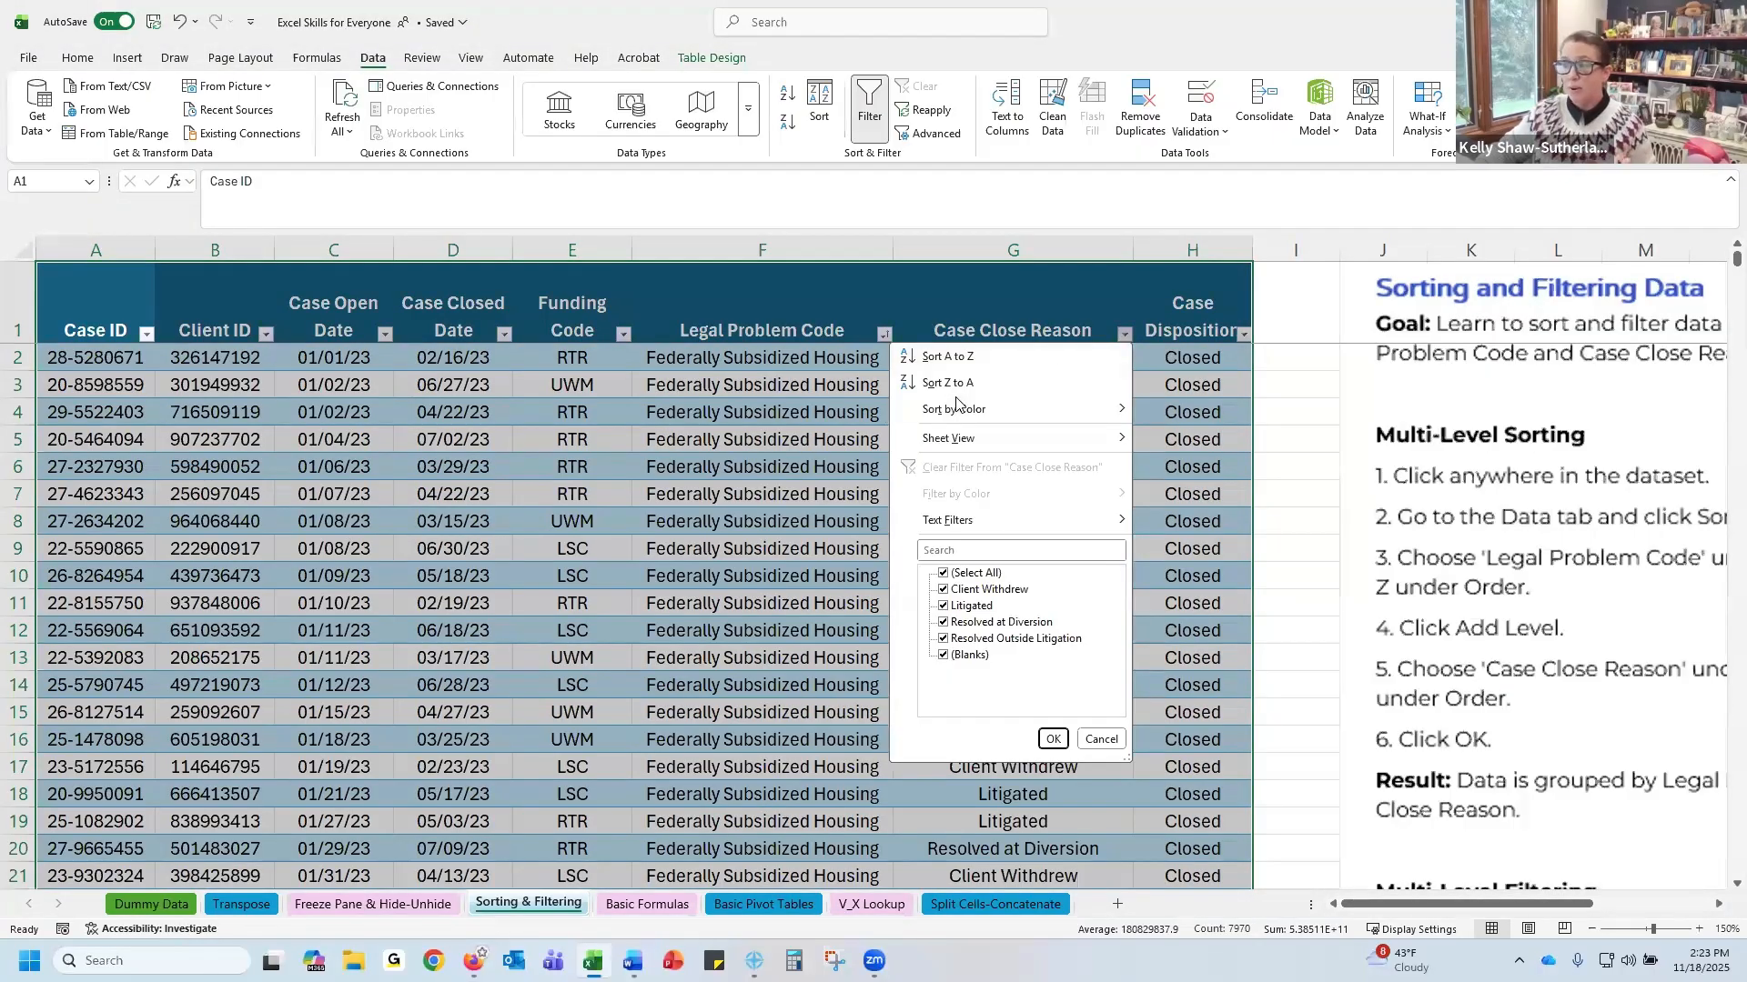
mouse_move(958, 407)
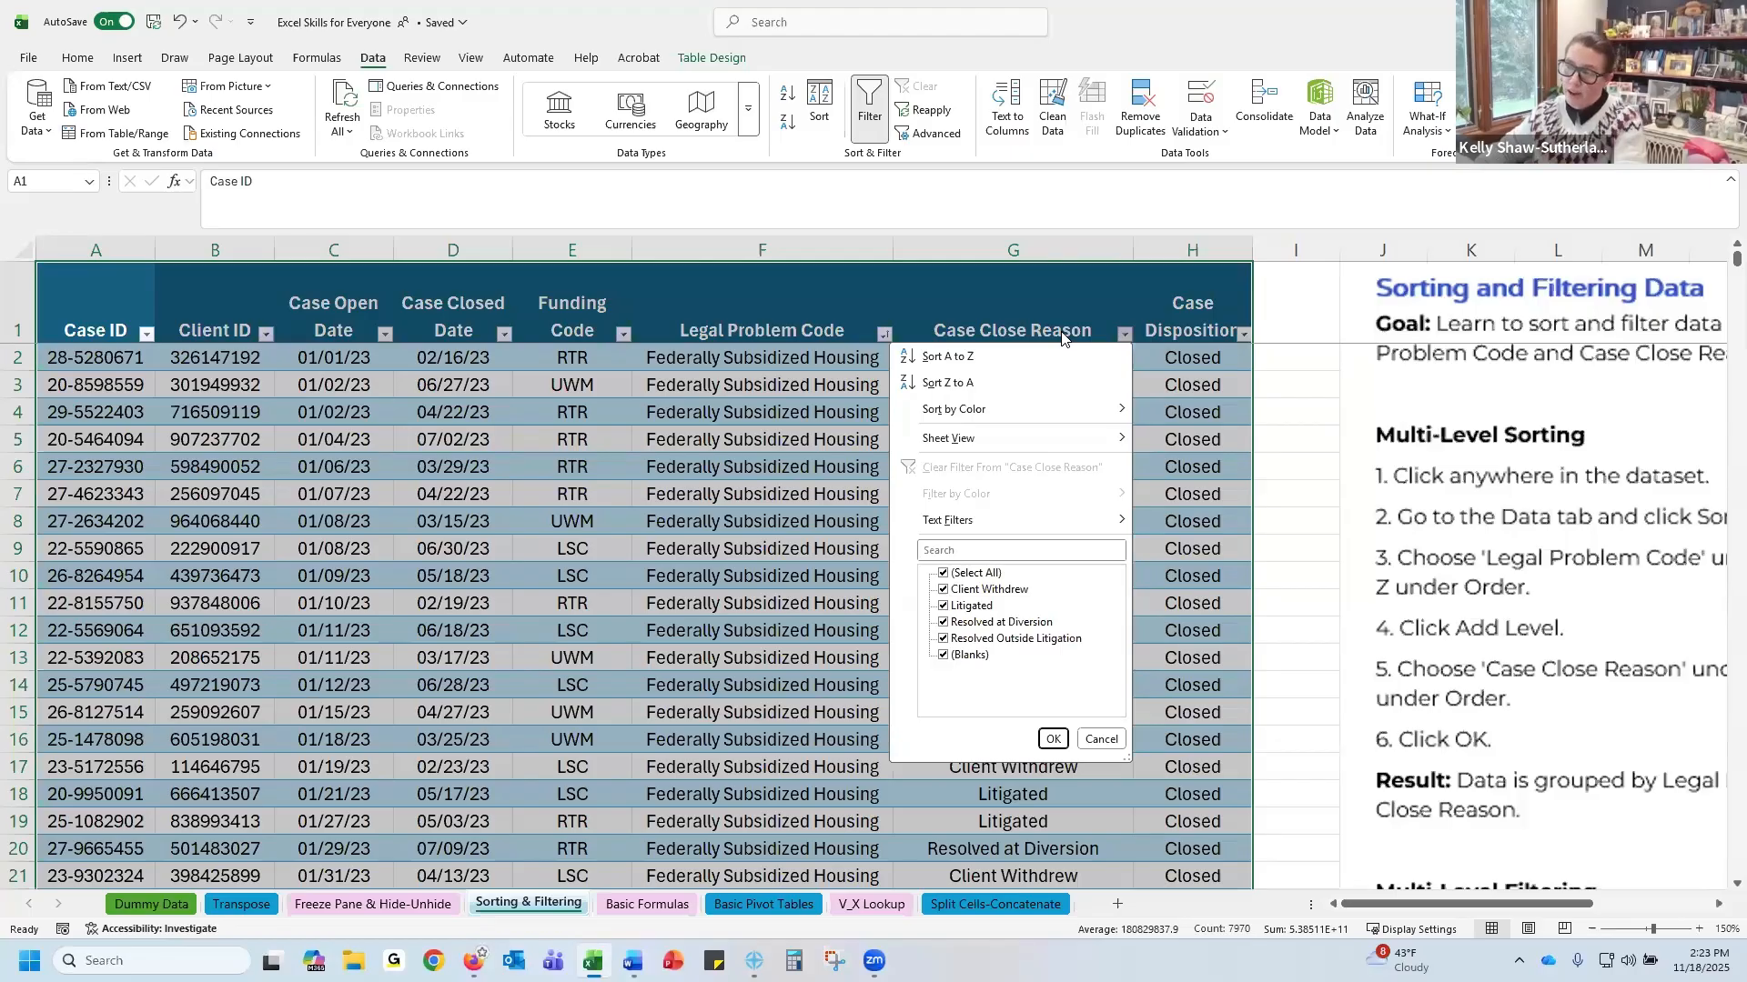
left_click(1017, 359)
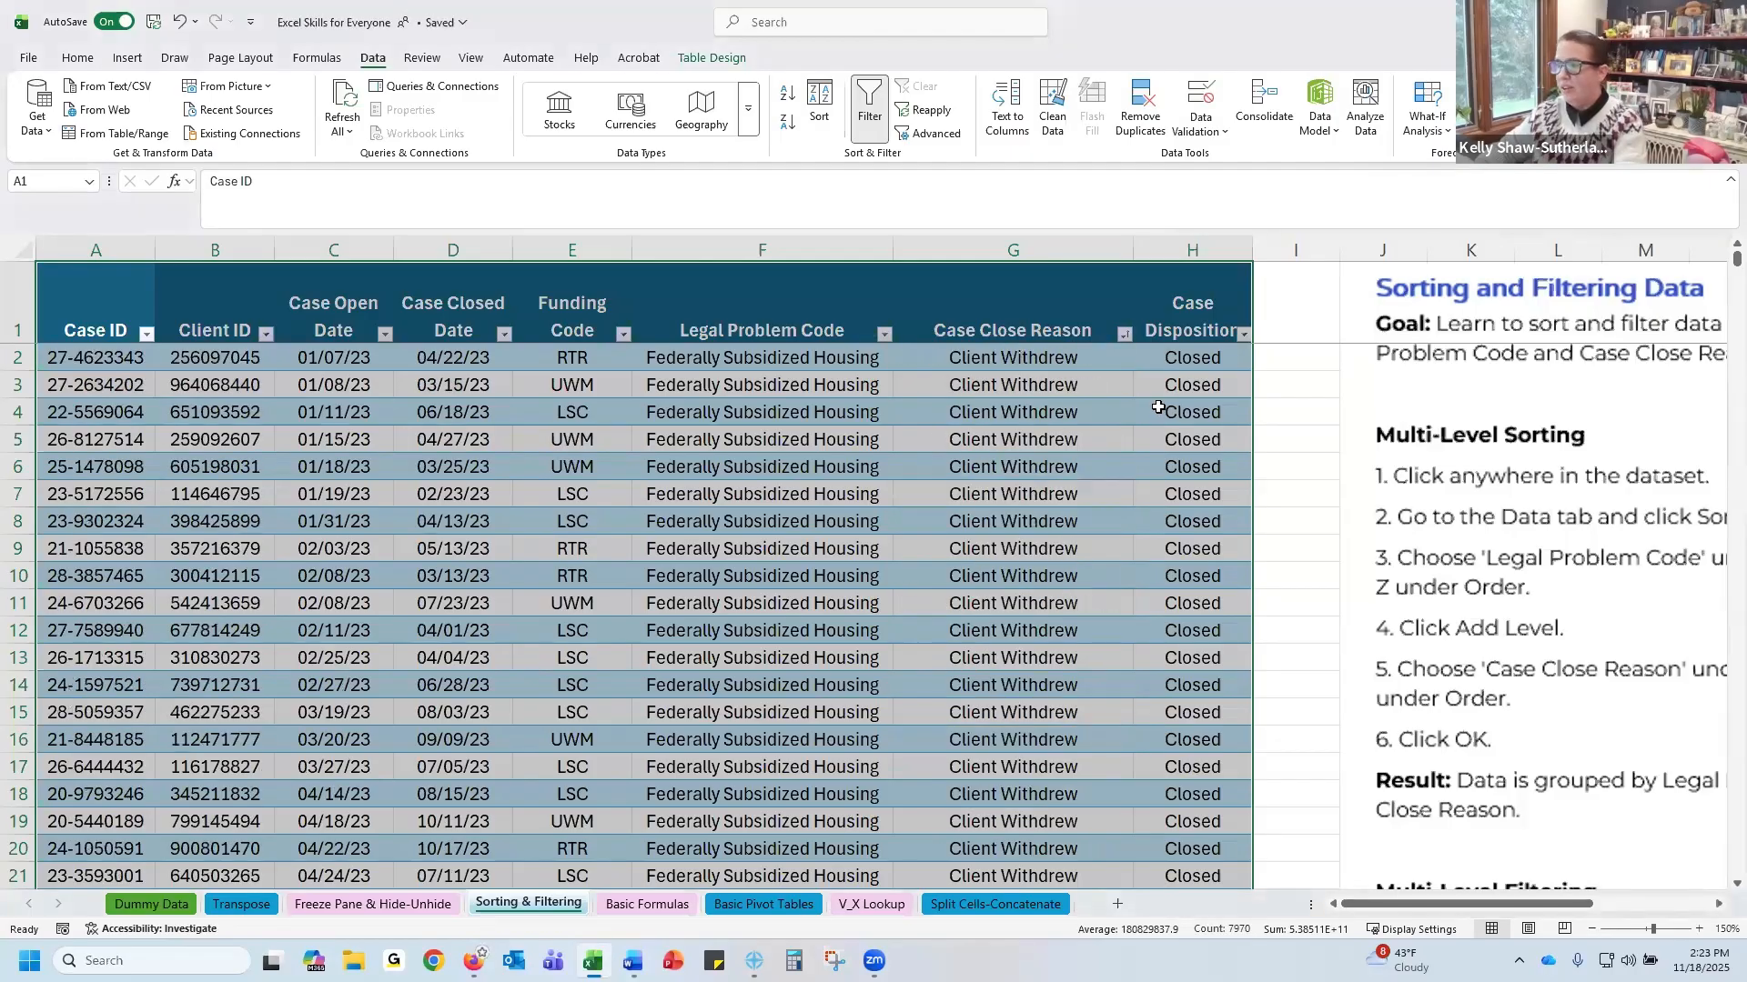
Review the current sort levels in the Sort dialog without changing them
left_click(753, 358)
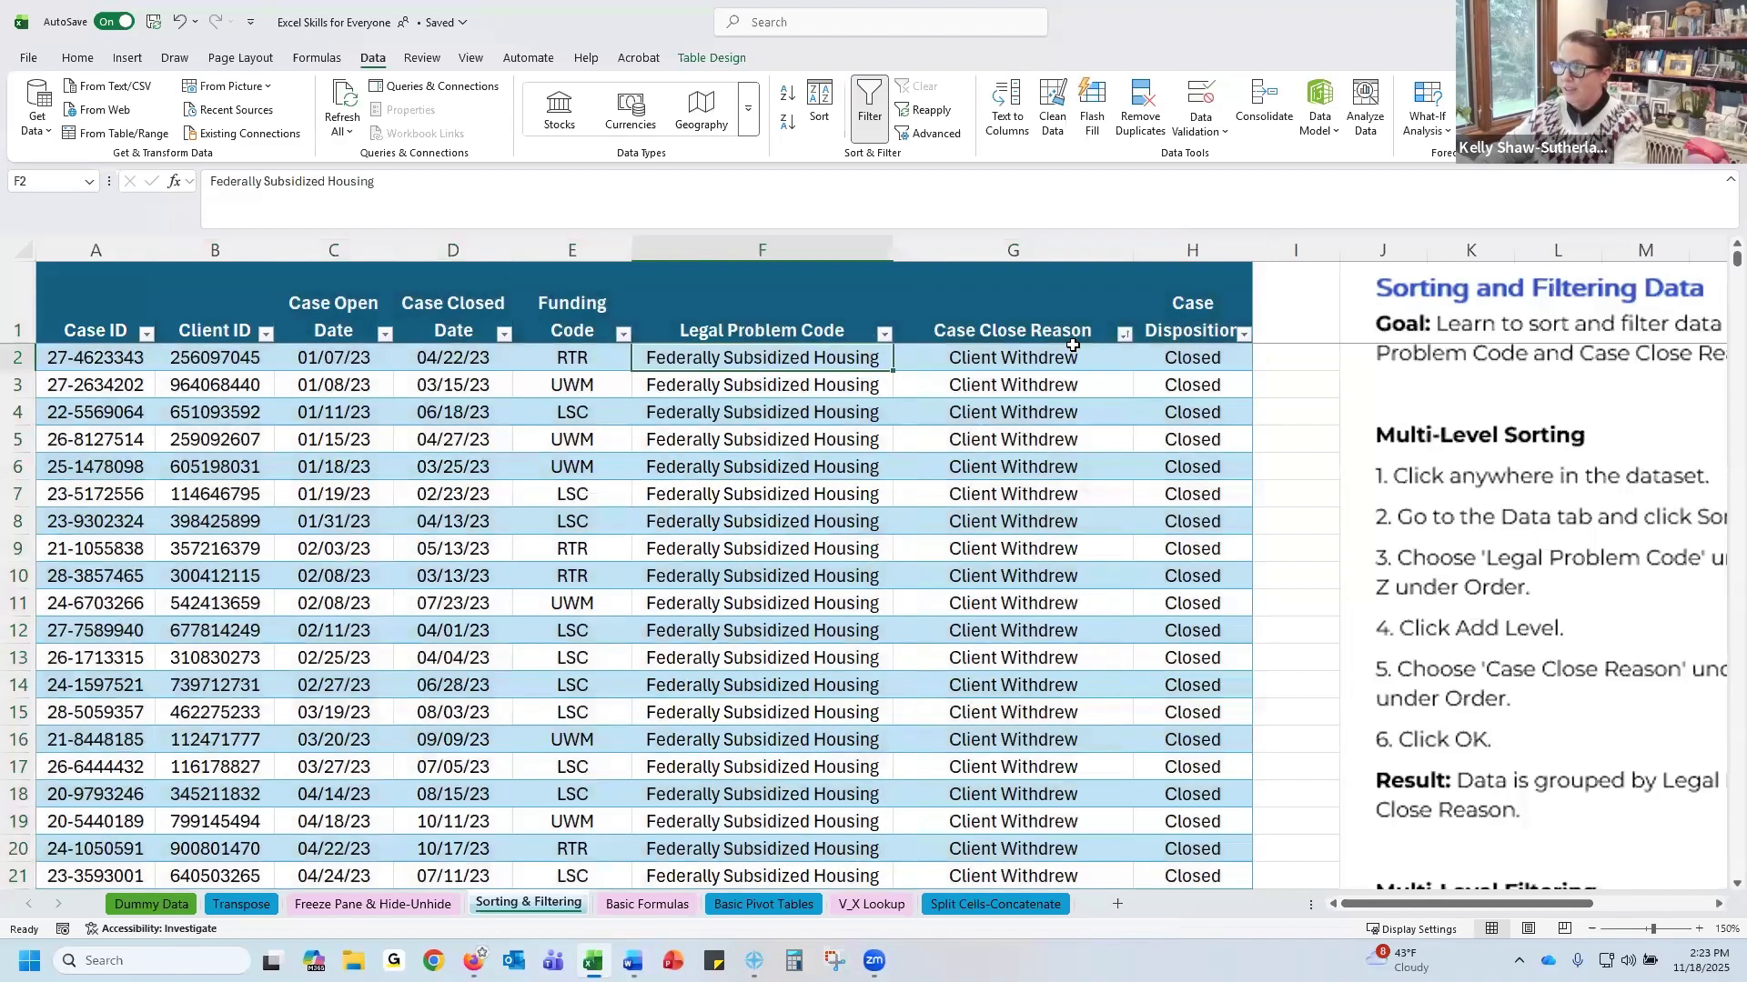
left_click(820, 107)
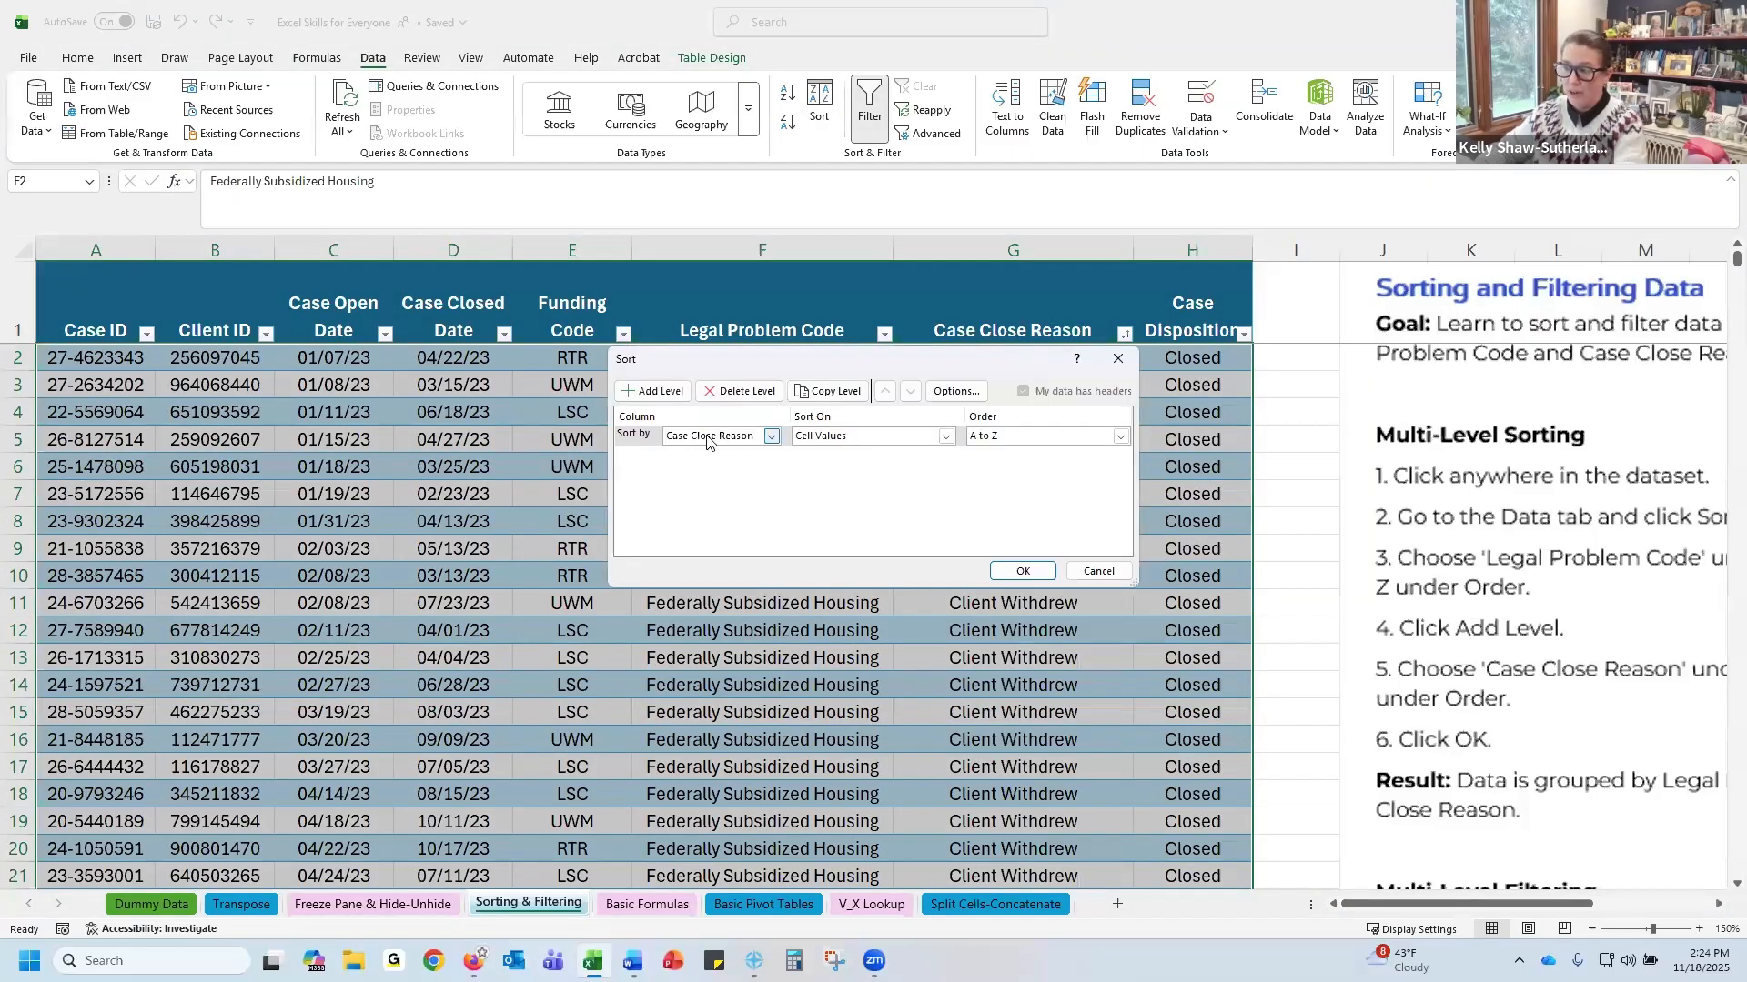
left_click(1099, 572)
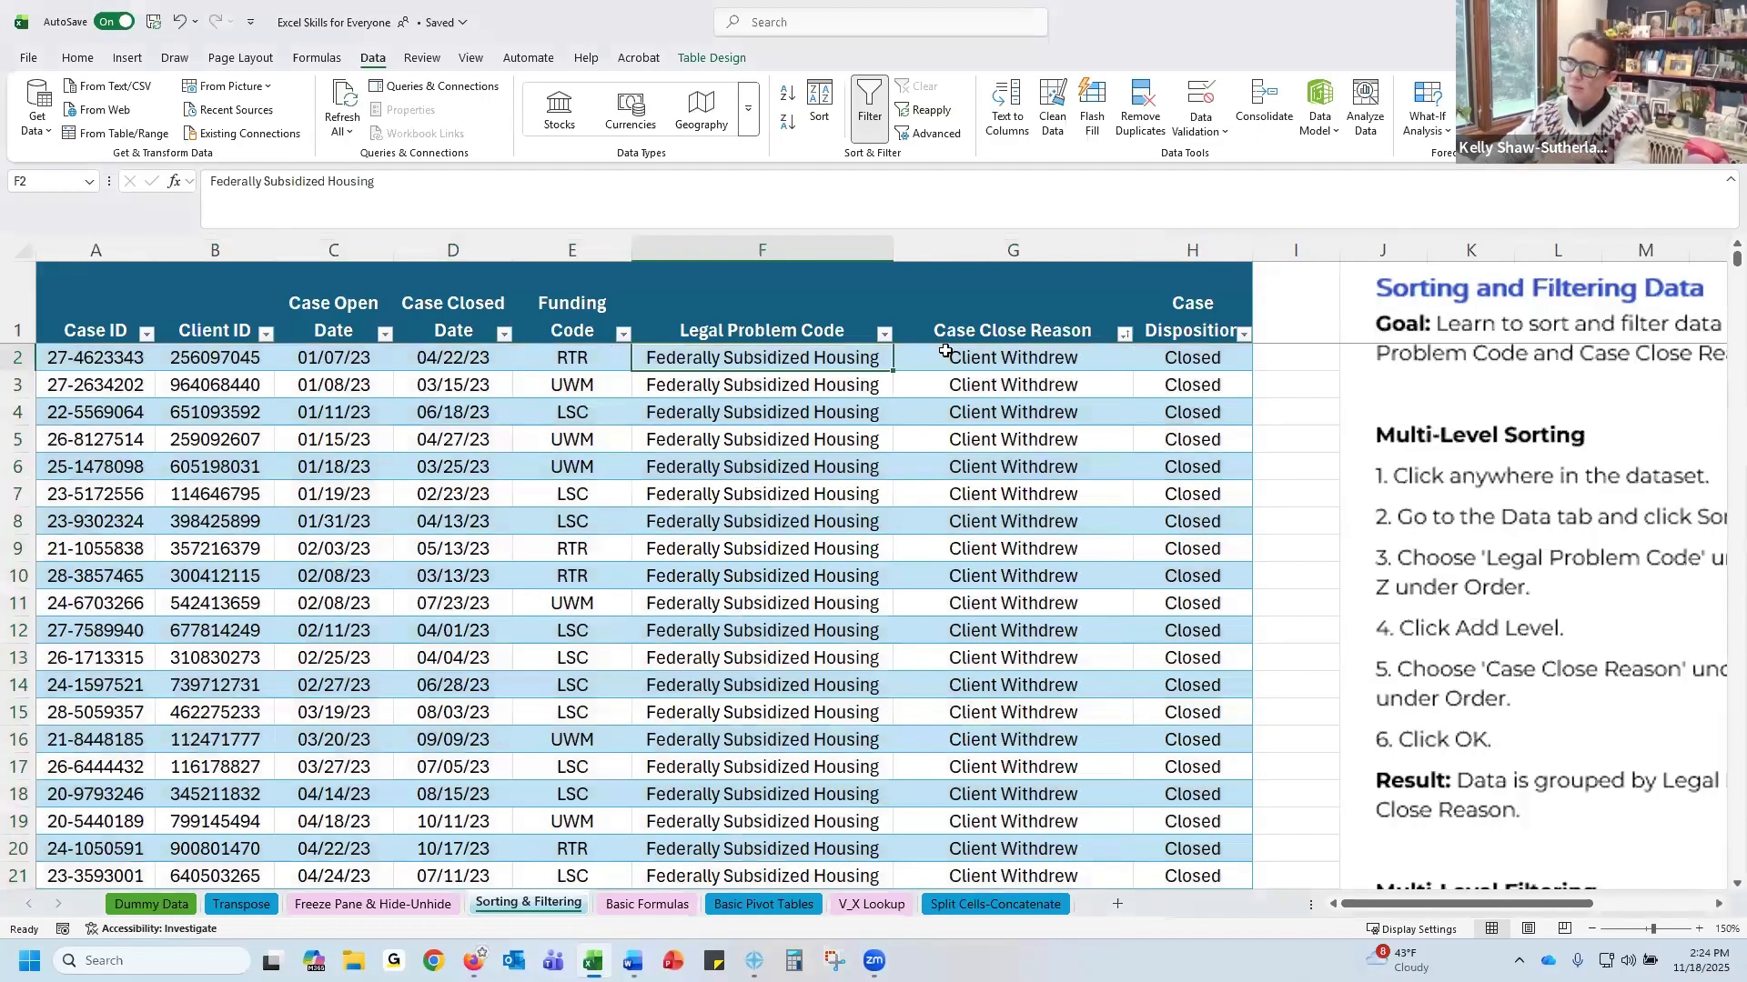
left_click(887, 336)
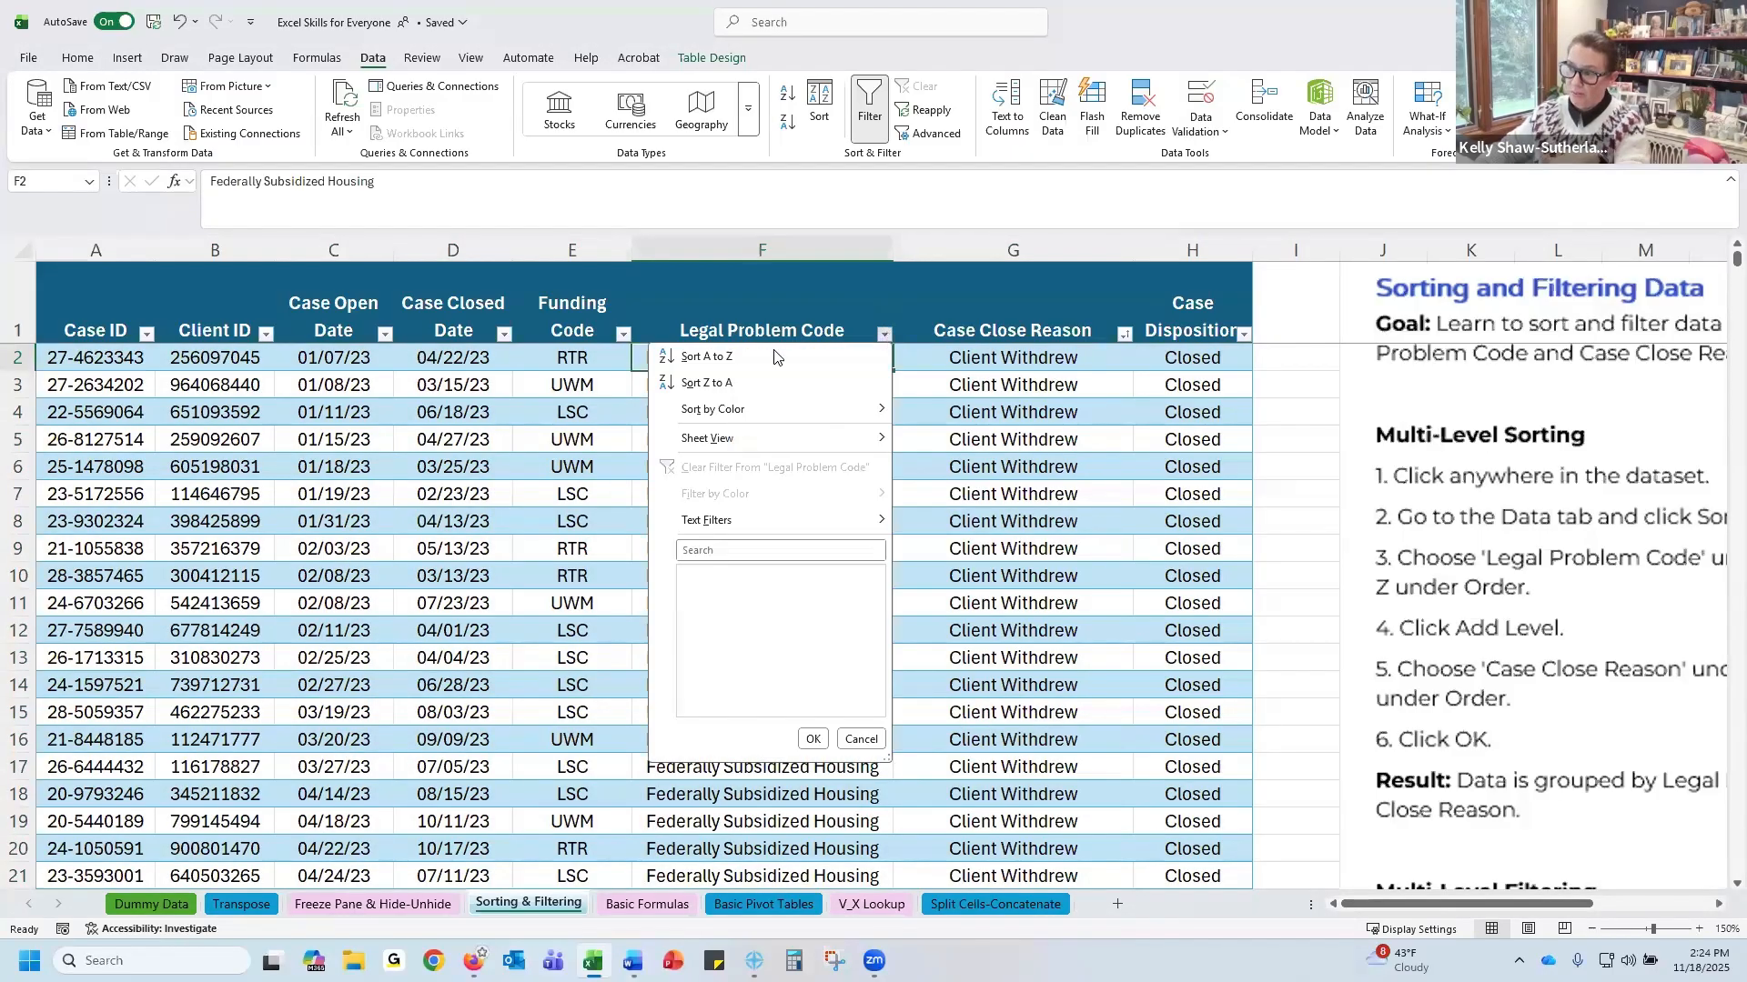
left_click(819, 102)
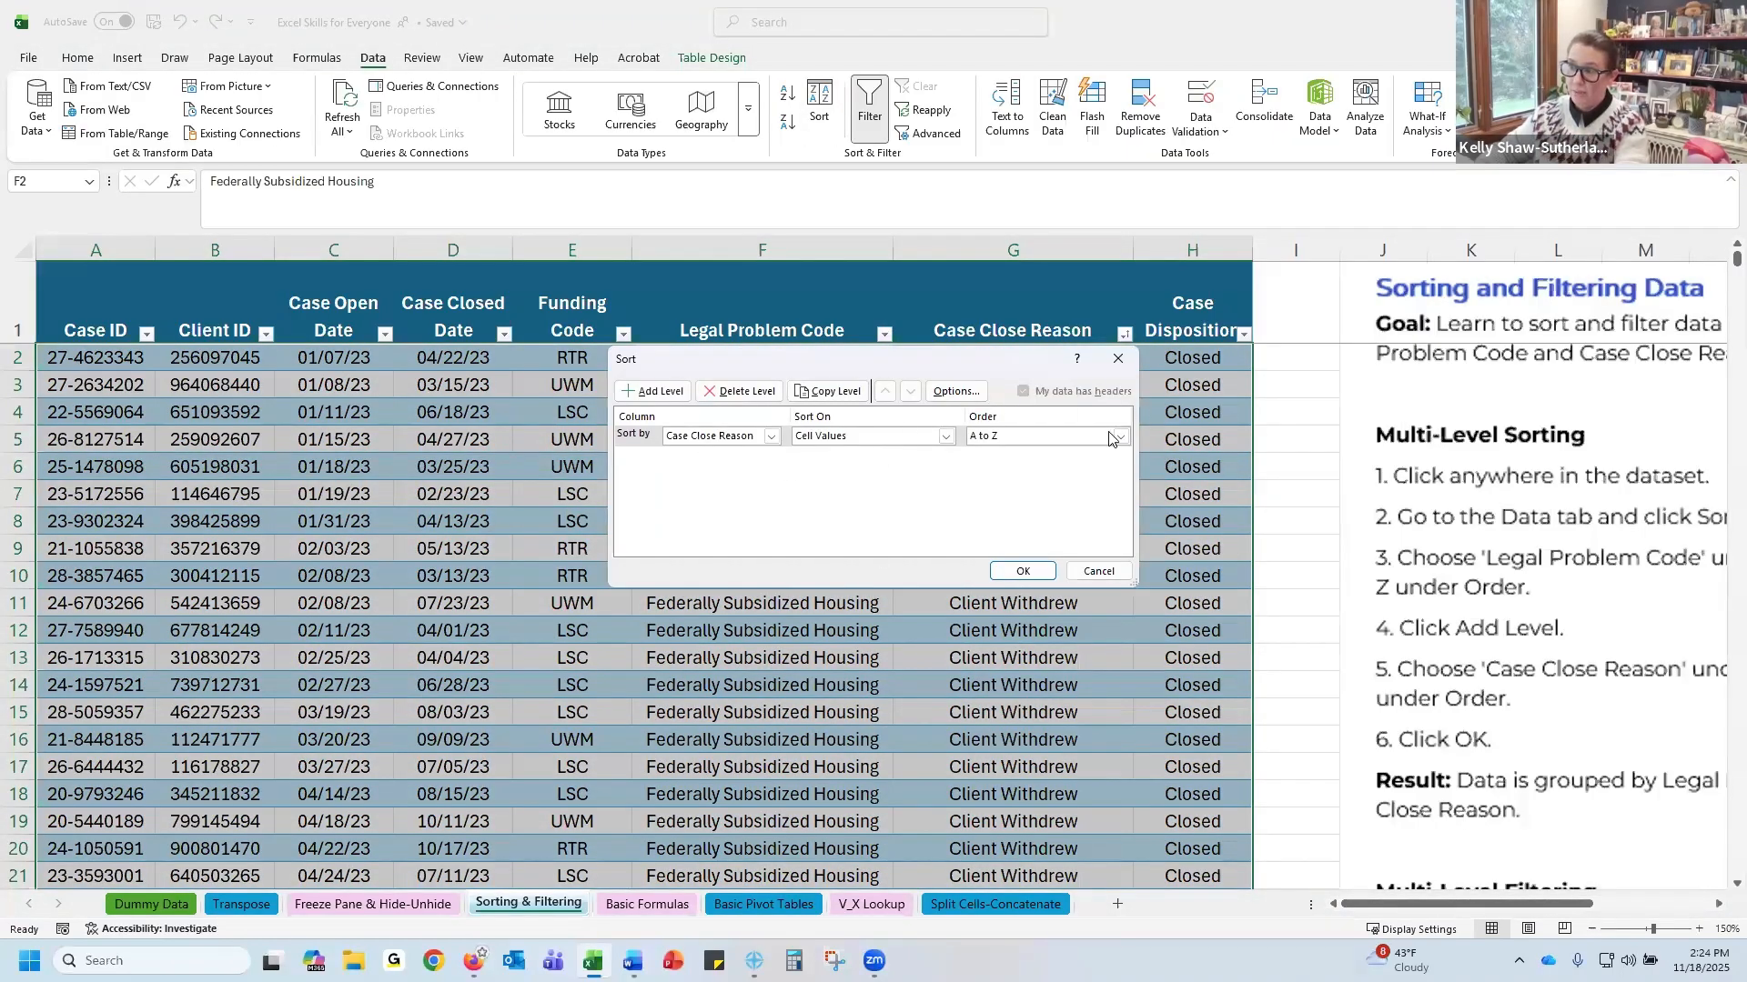
left_click(1125, 356)
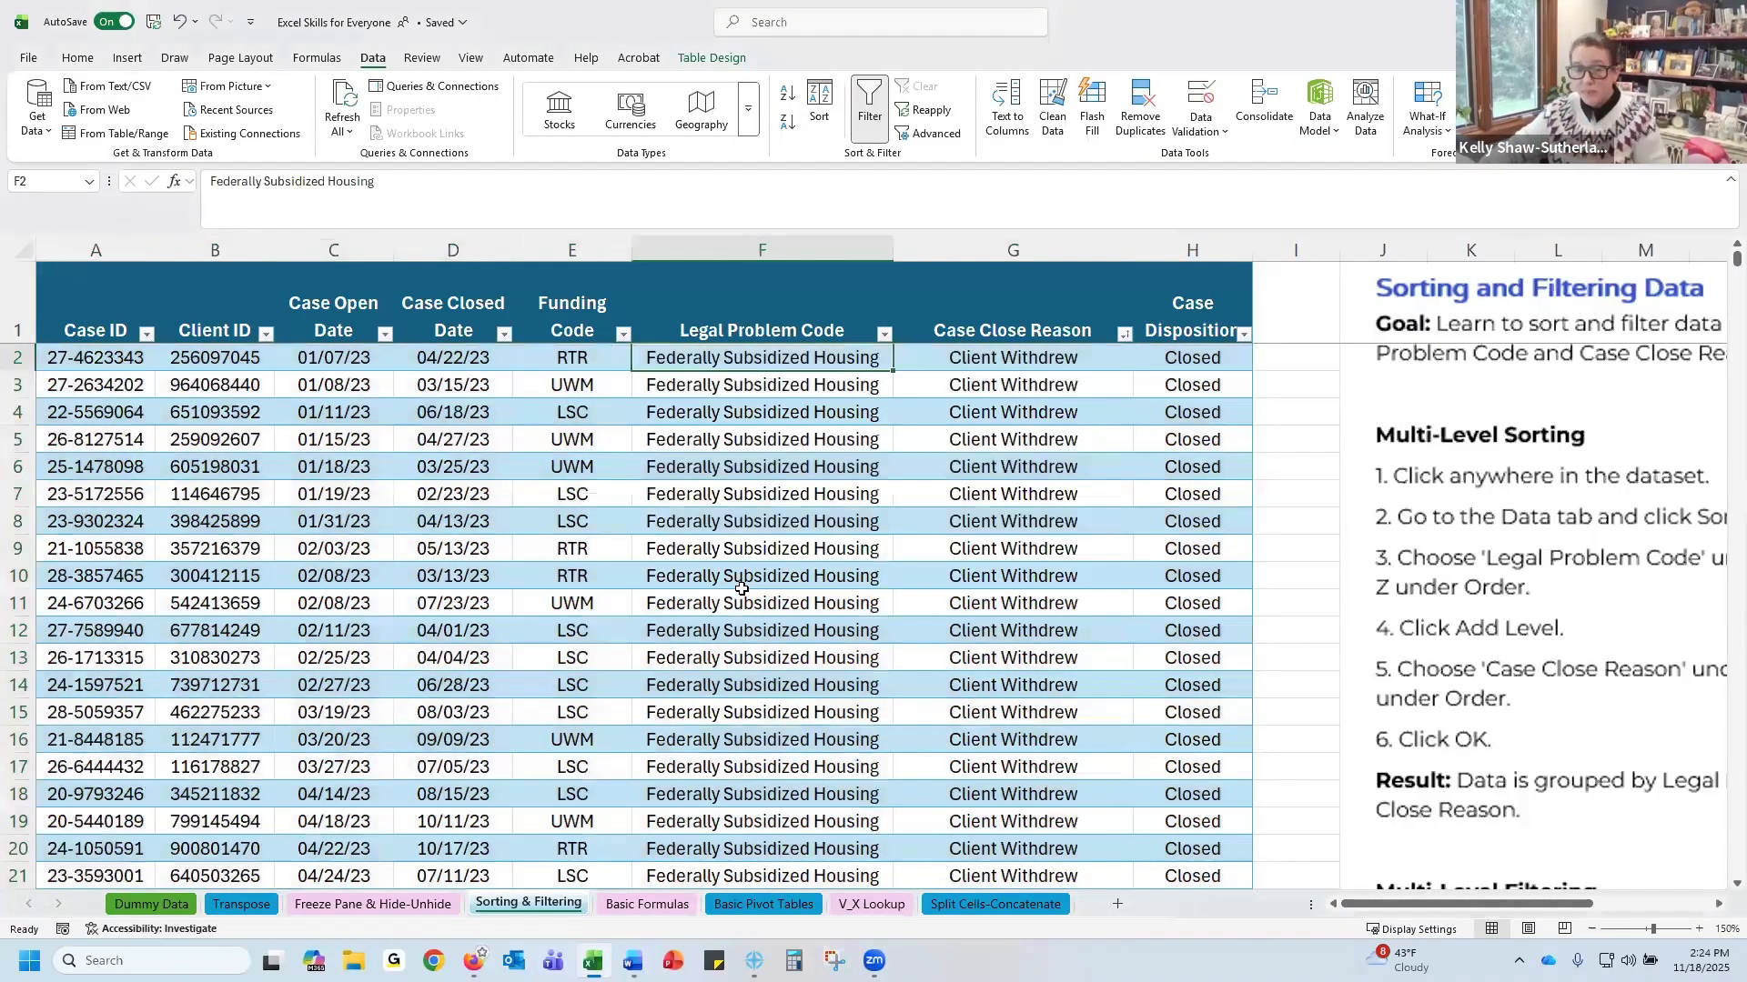
Filter the Legal Problem Code column to show only Federally Subsidized Housing records
left_click(885, 333)
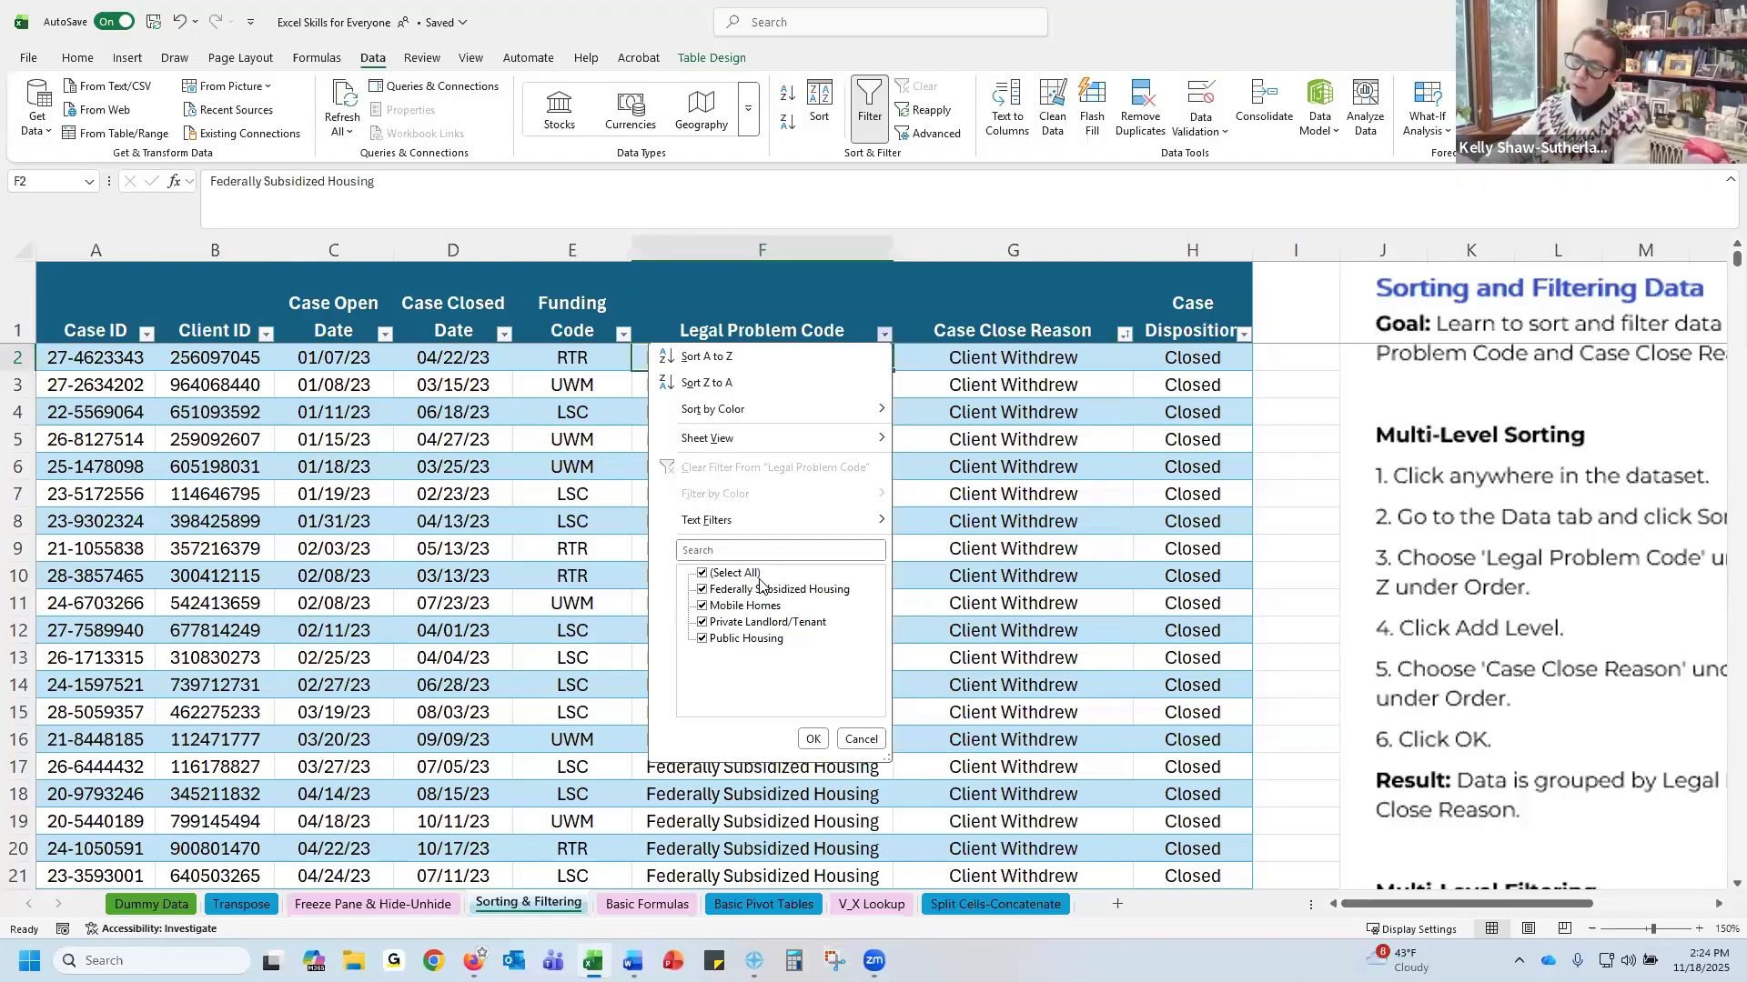
left_click(702, 574)
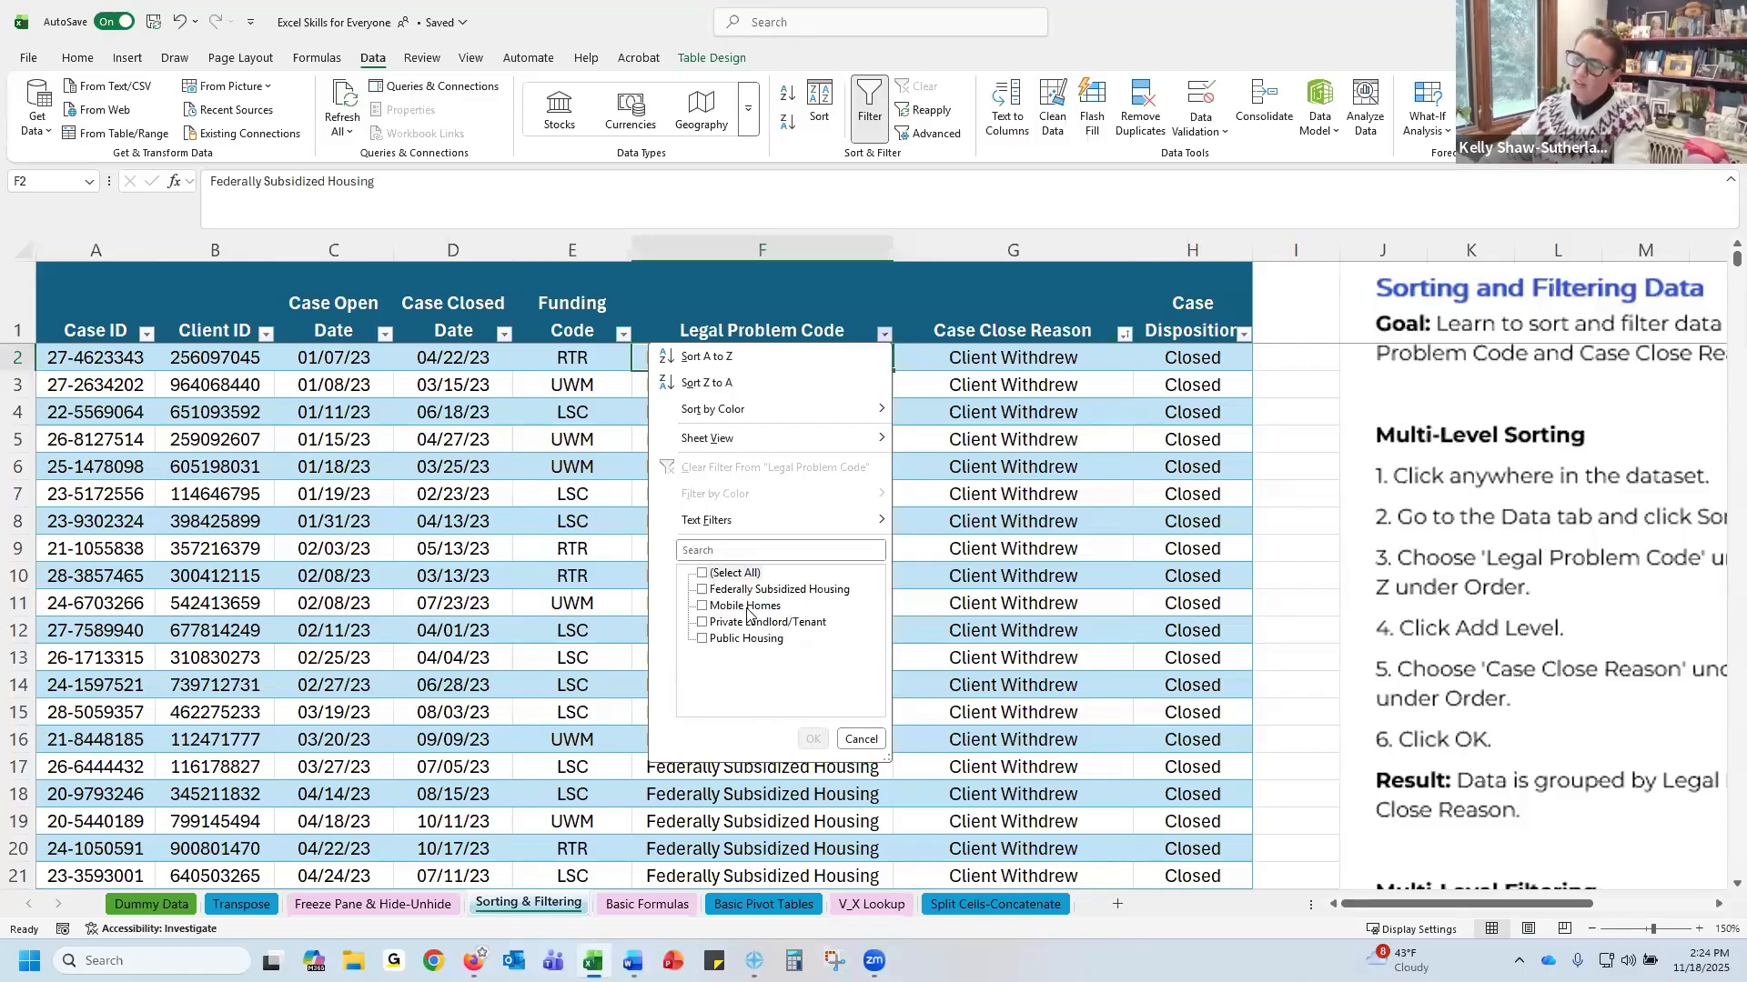
left_click(702, 589)
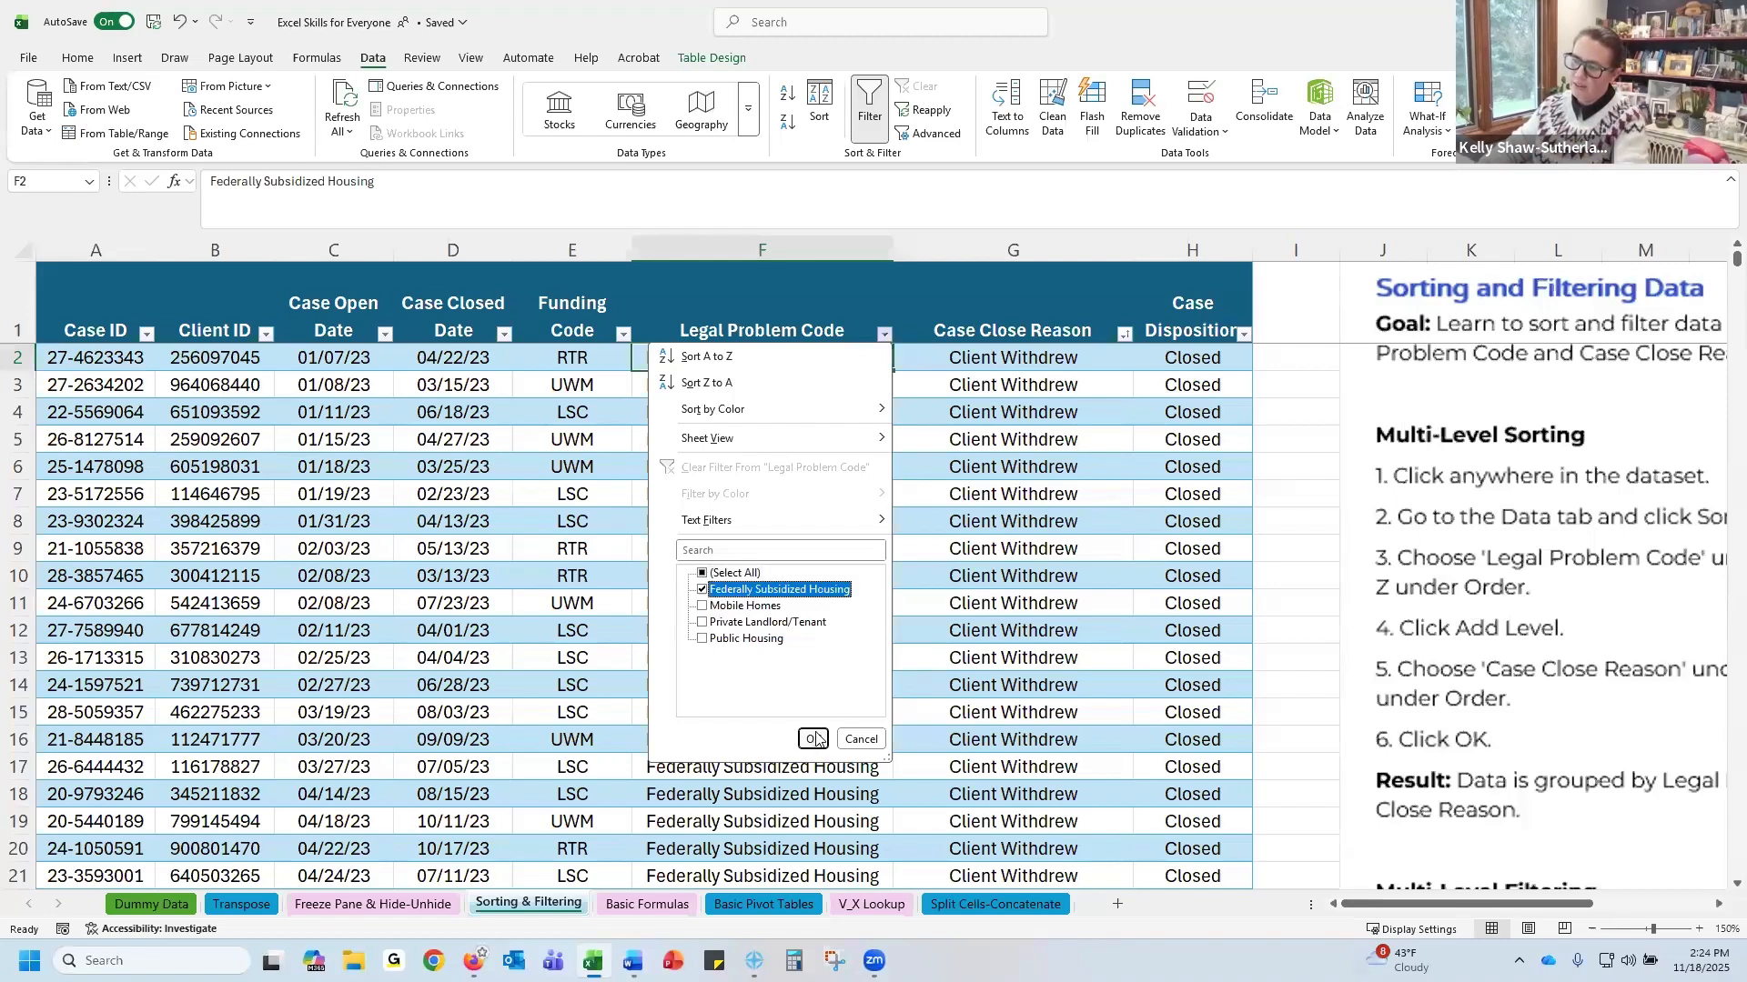
left_click(814, 739)
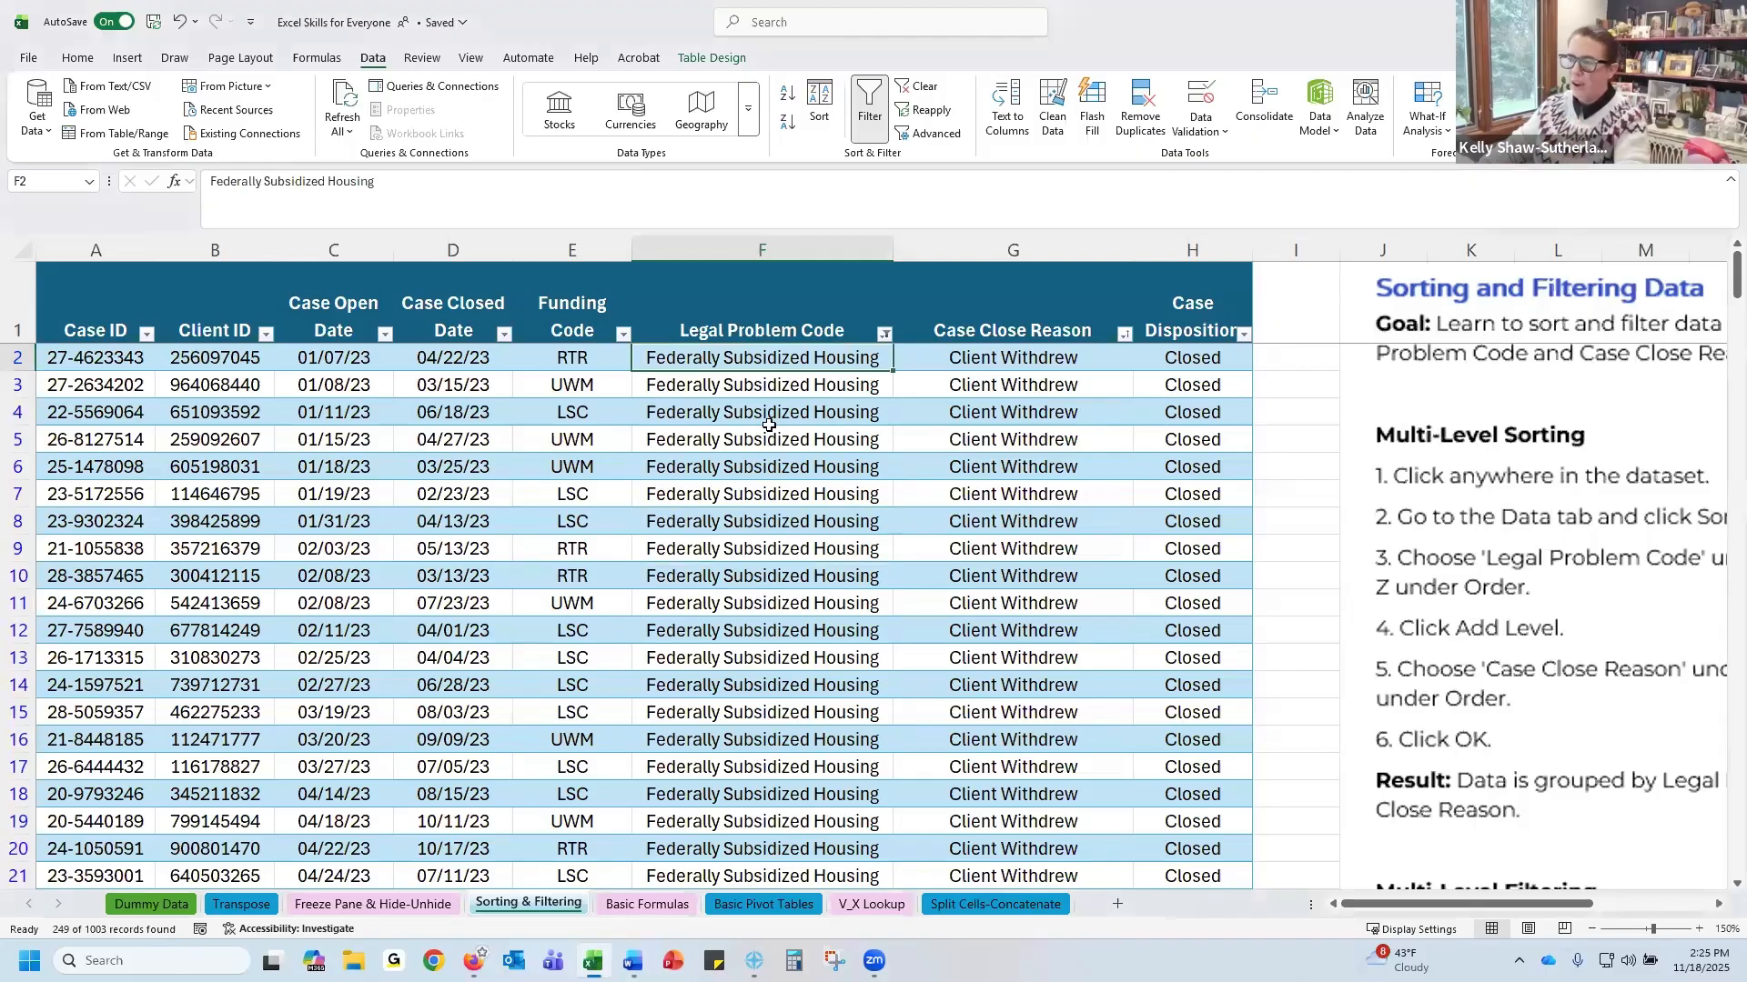
scroll(766, 437, "down", 18)
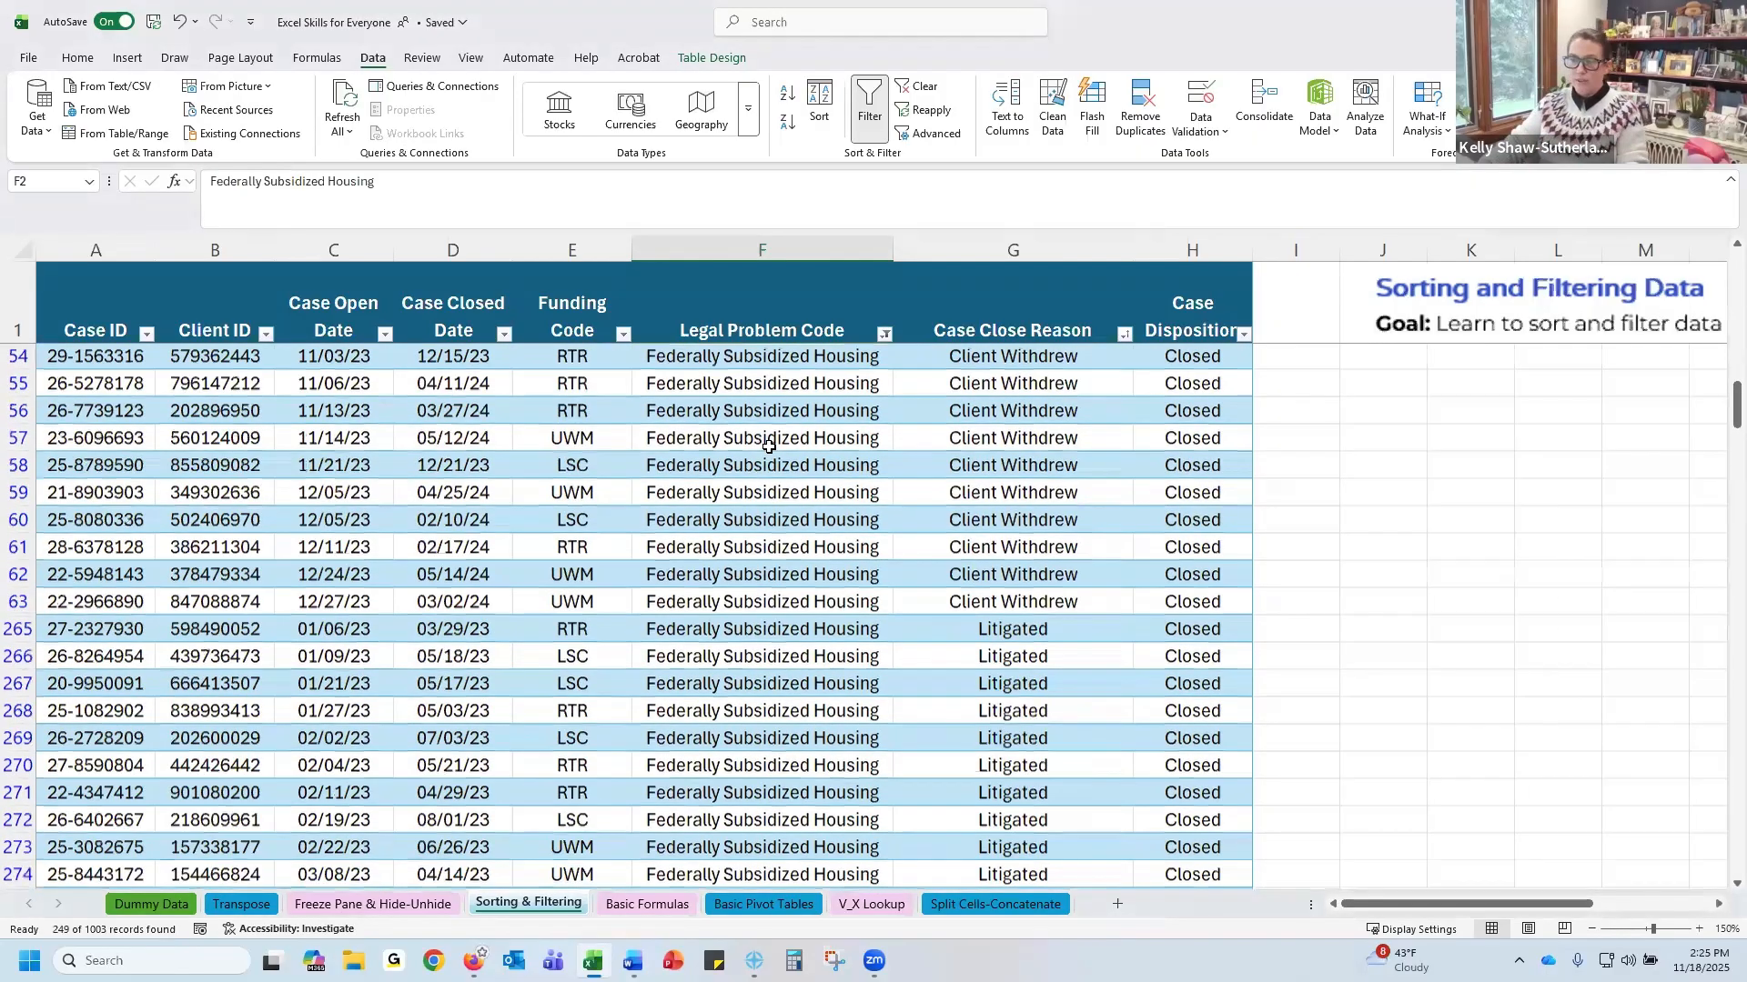
scroll(768, 447, "up", 18)
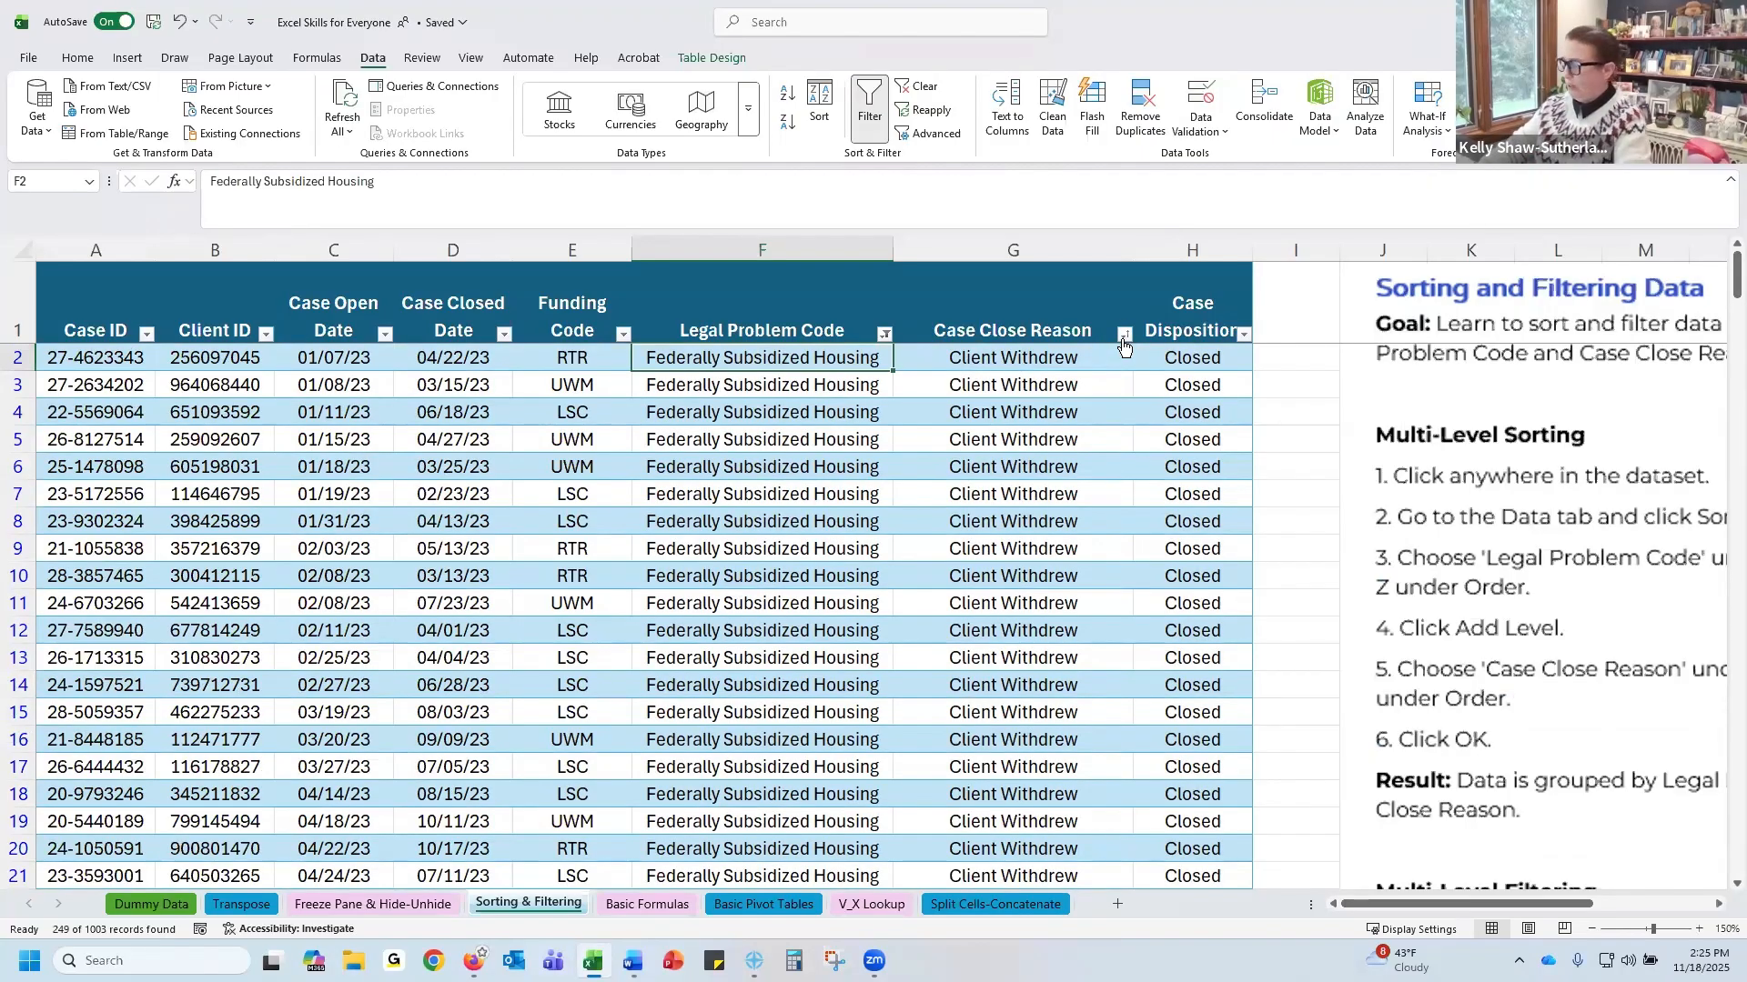
Filter the Case Close Reason column to show only Resolved Outside Litigation records
left_click(1124, 340)
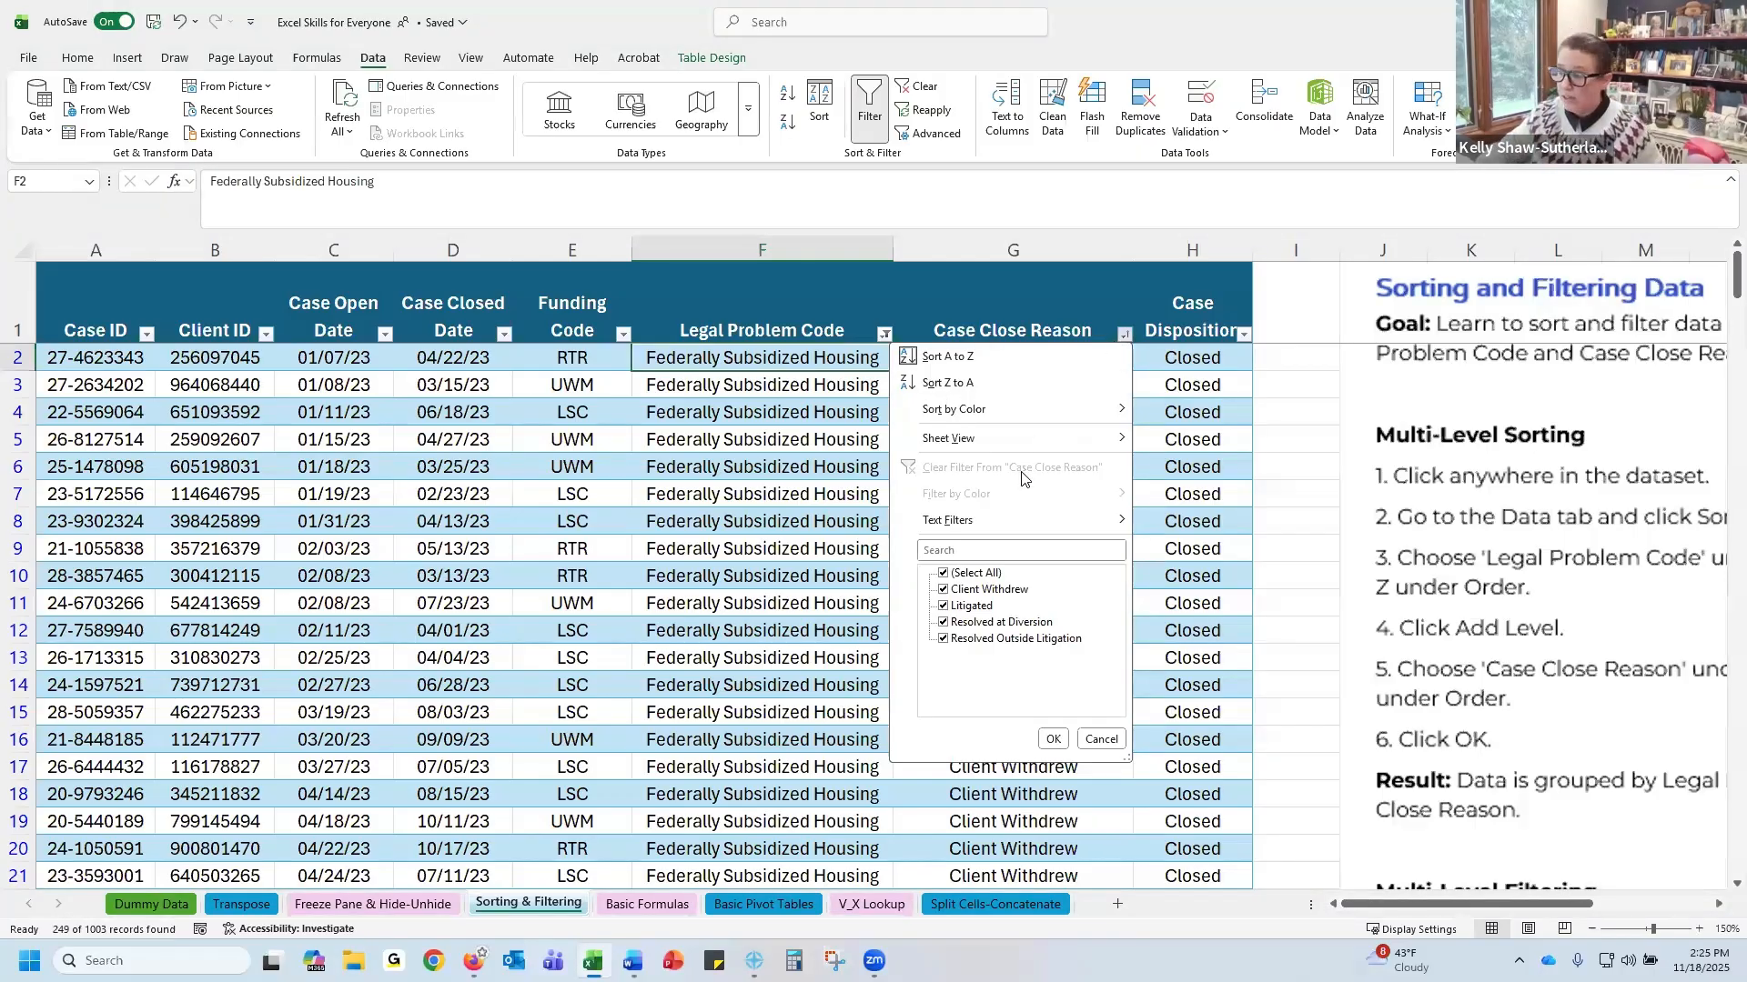
left_click(1108, 320)
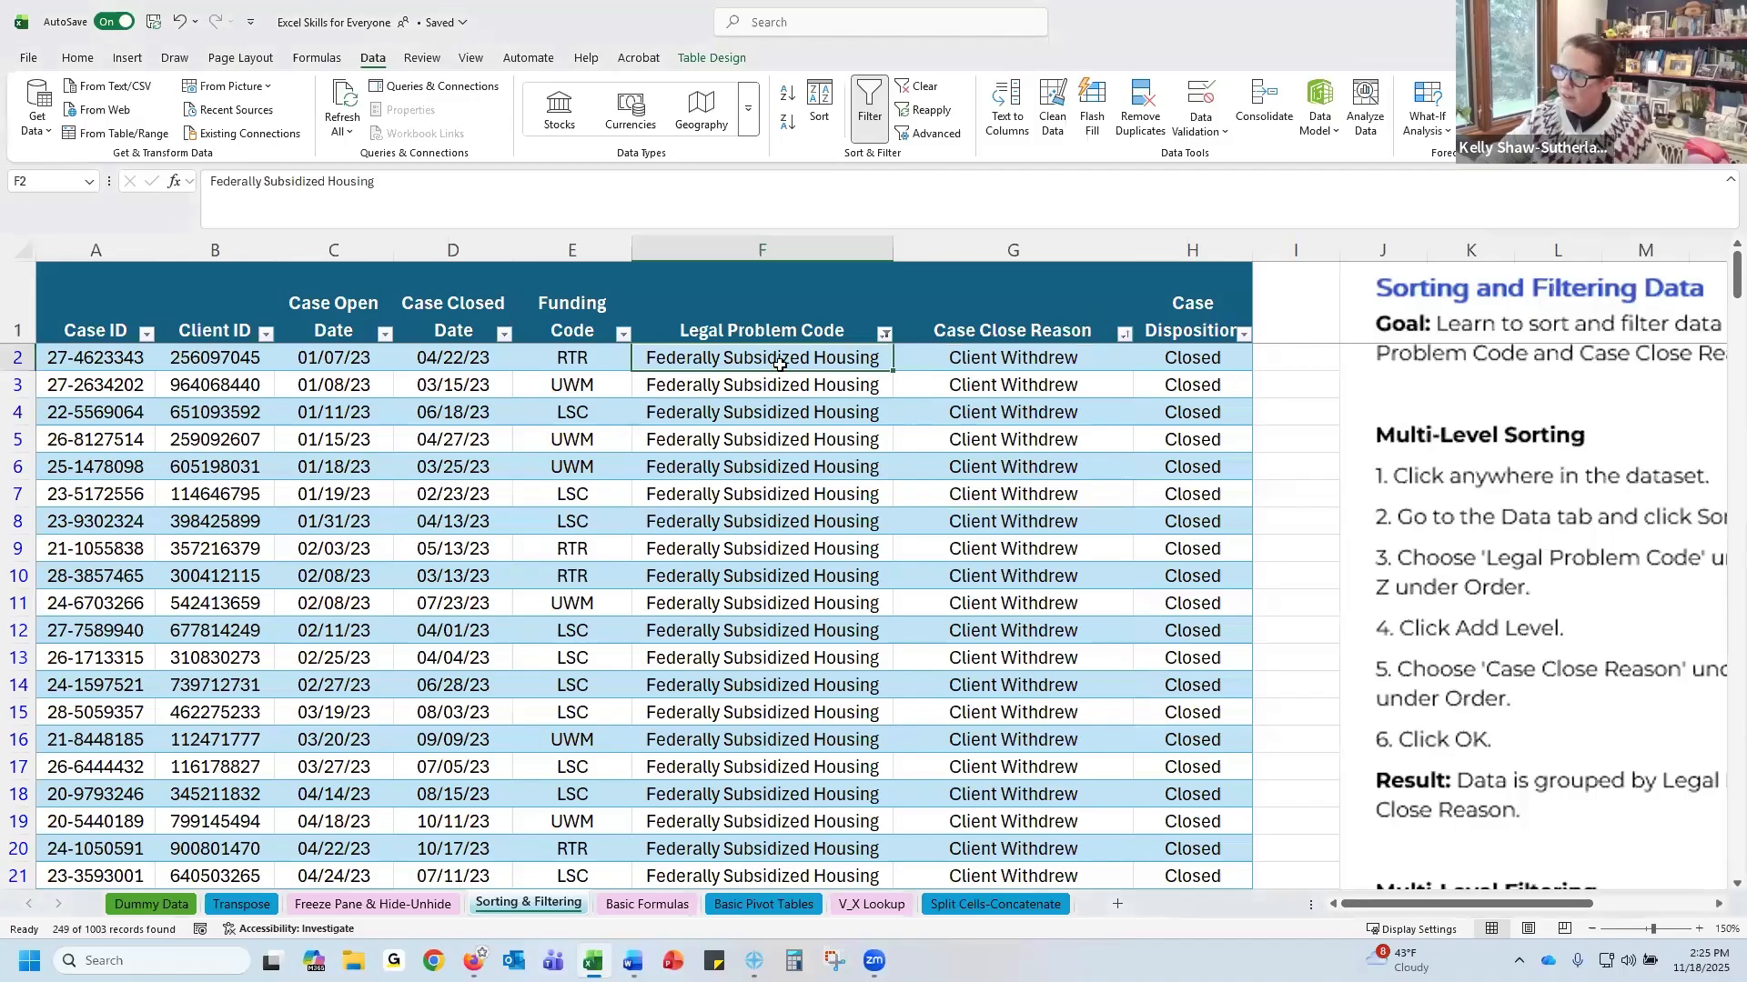
left_click(1124, 336)
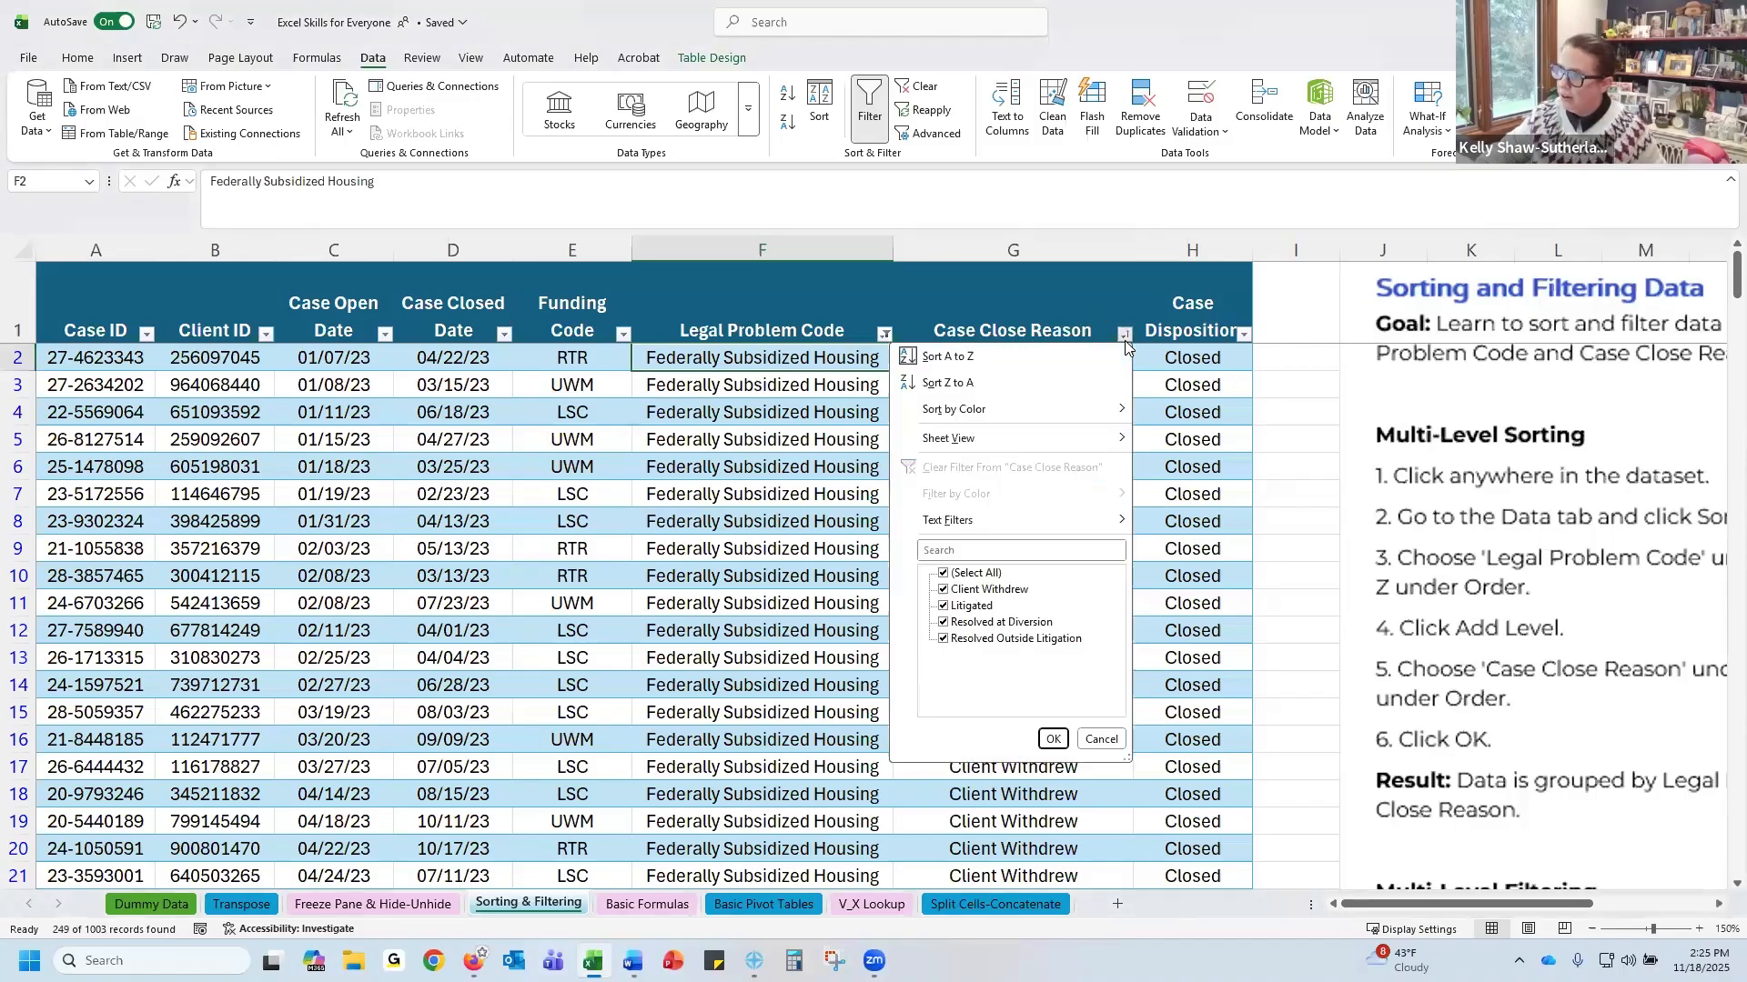
left_click(943, 574)
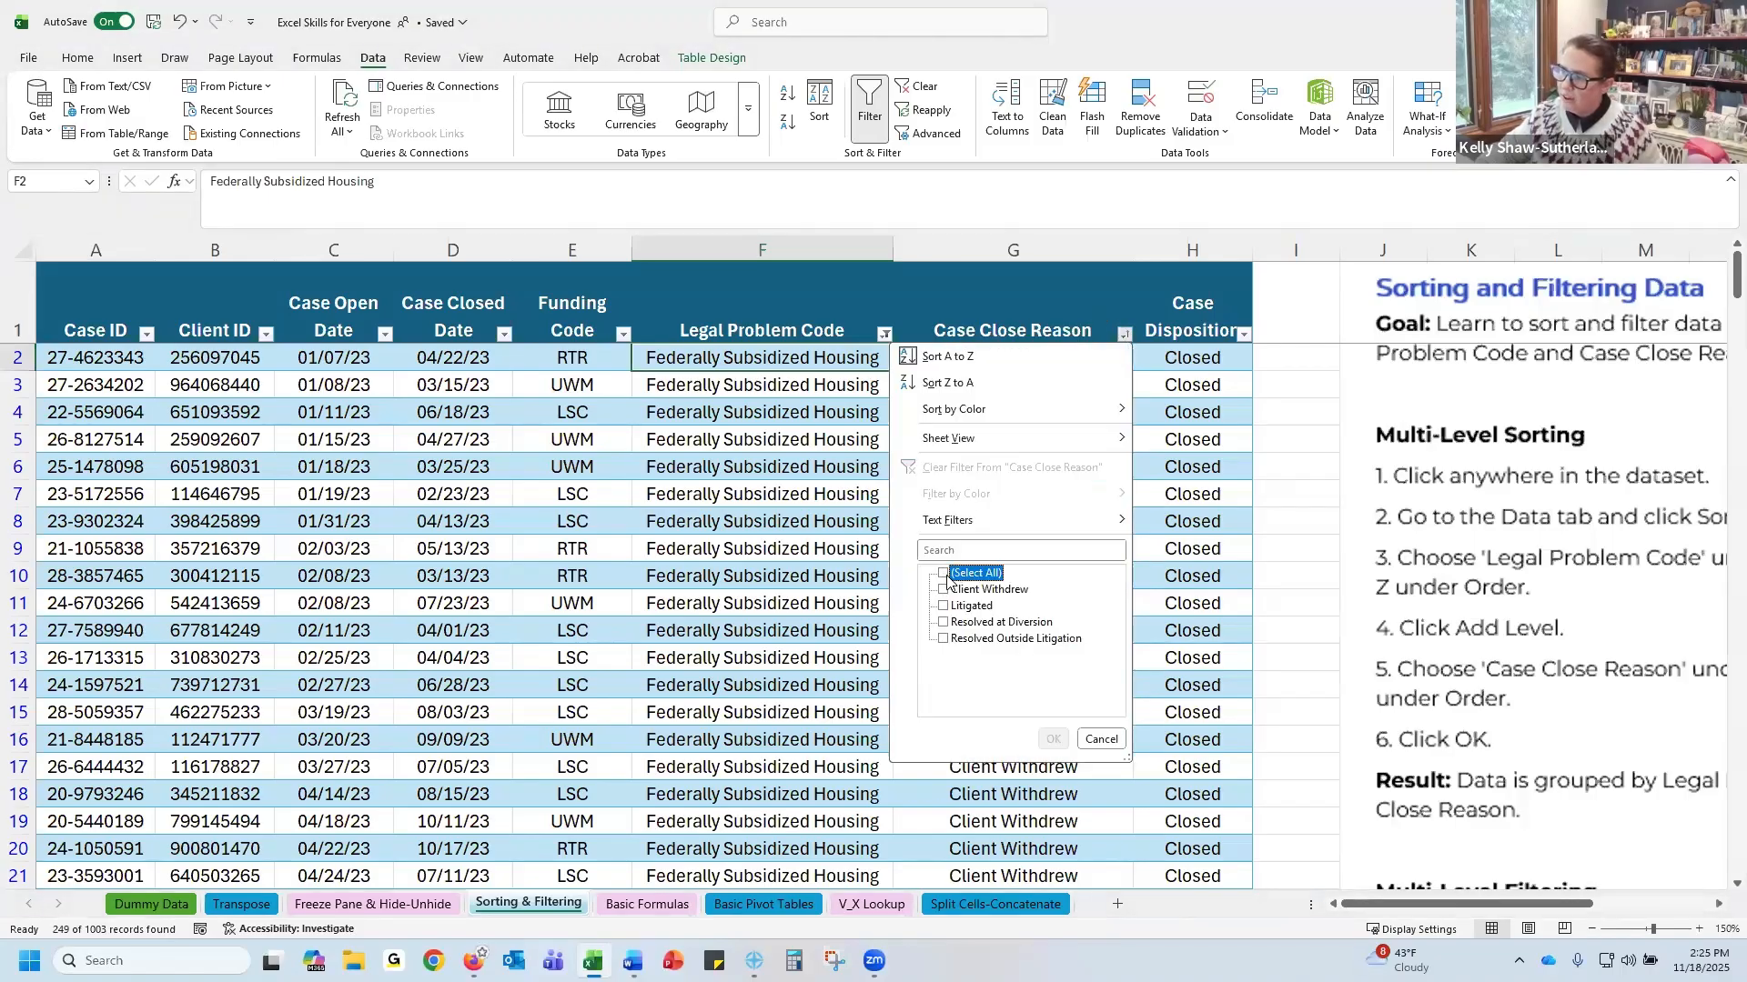
left_click(944, 640)
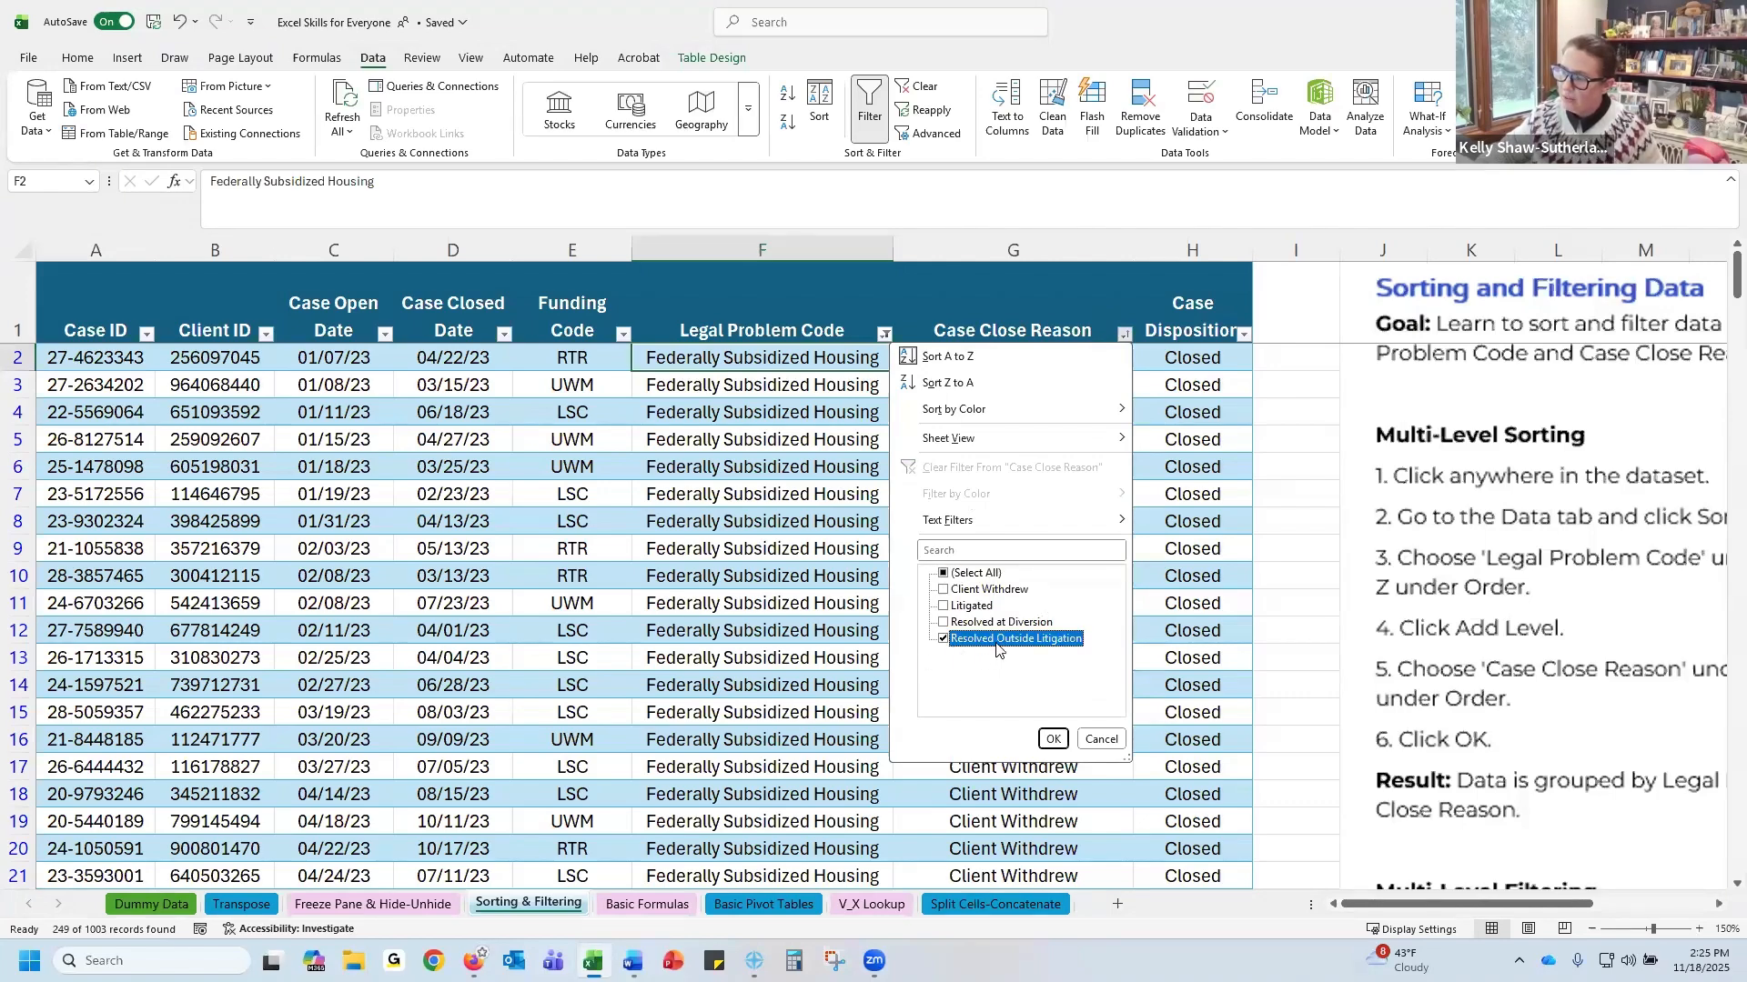
left_click(1053, 739)
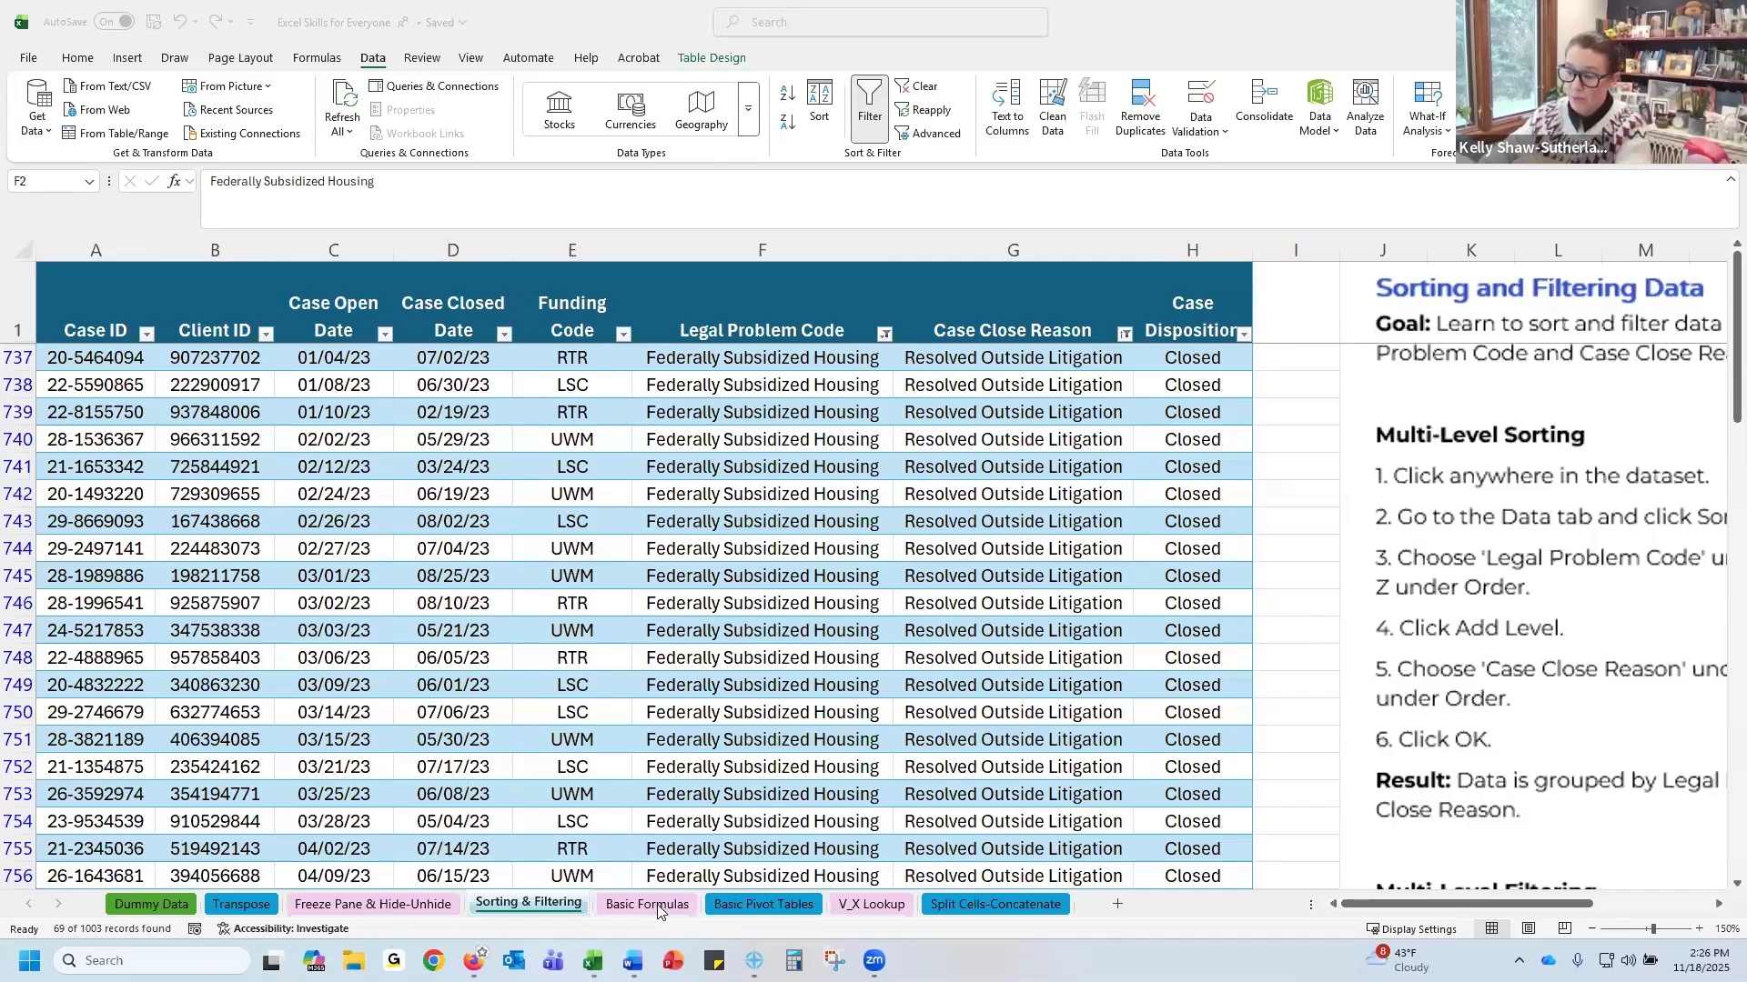
Switch to the Freeze Pane & Hide-Unhide sheet and select cell A2
left_click(355, 897)
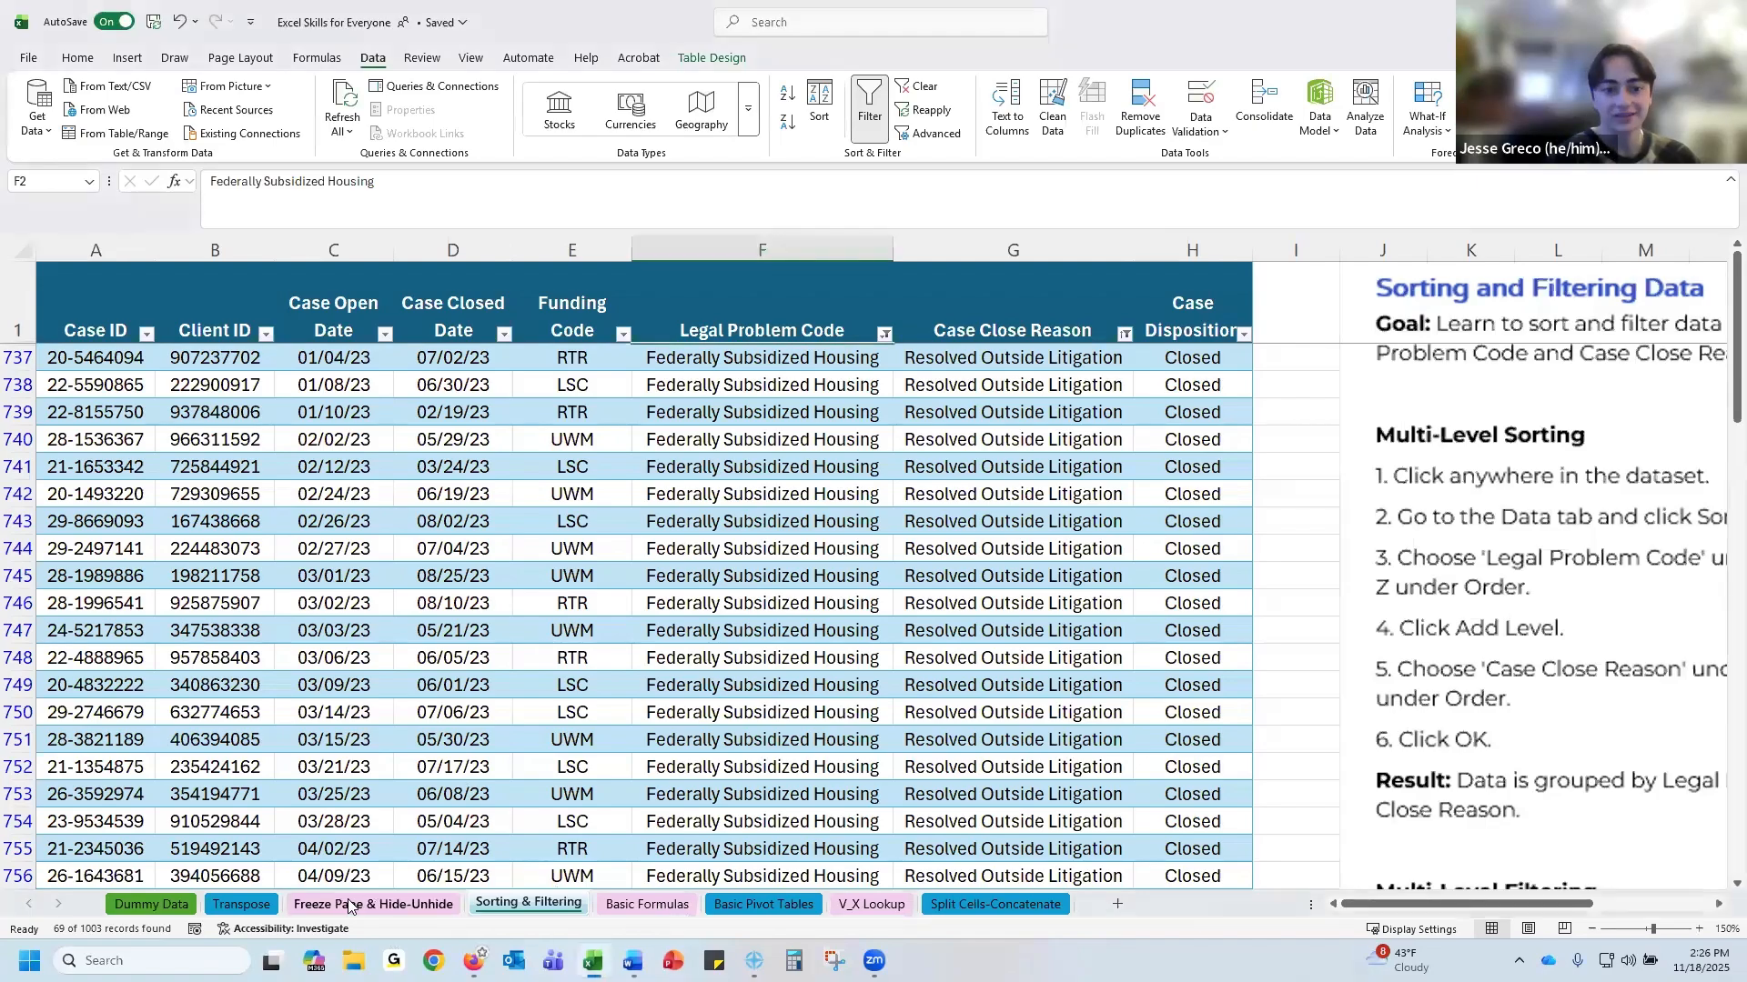
left_click(355, 903)
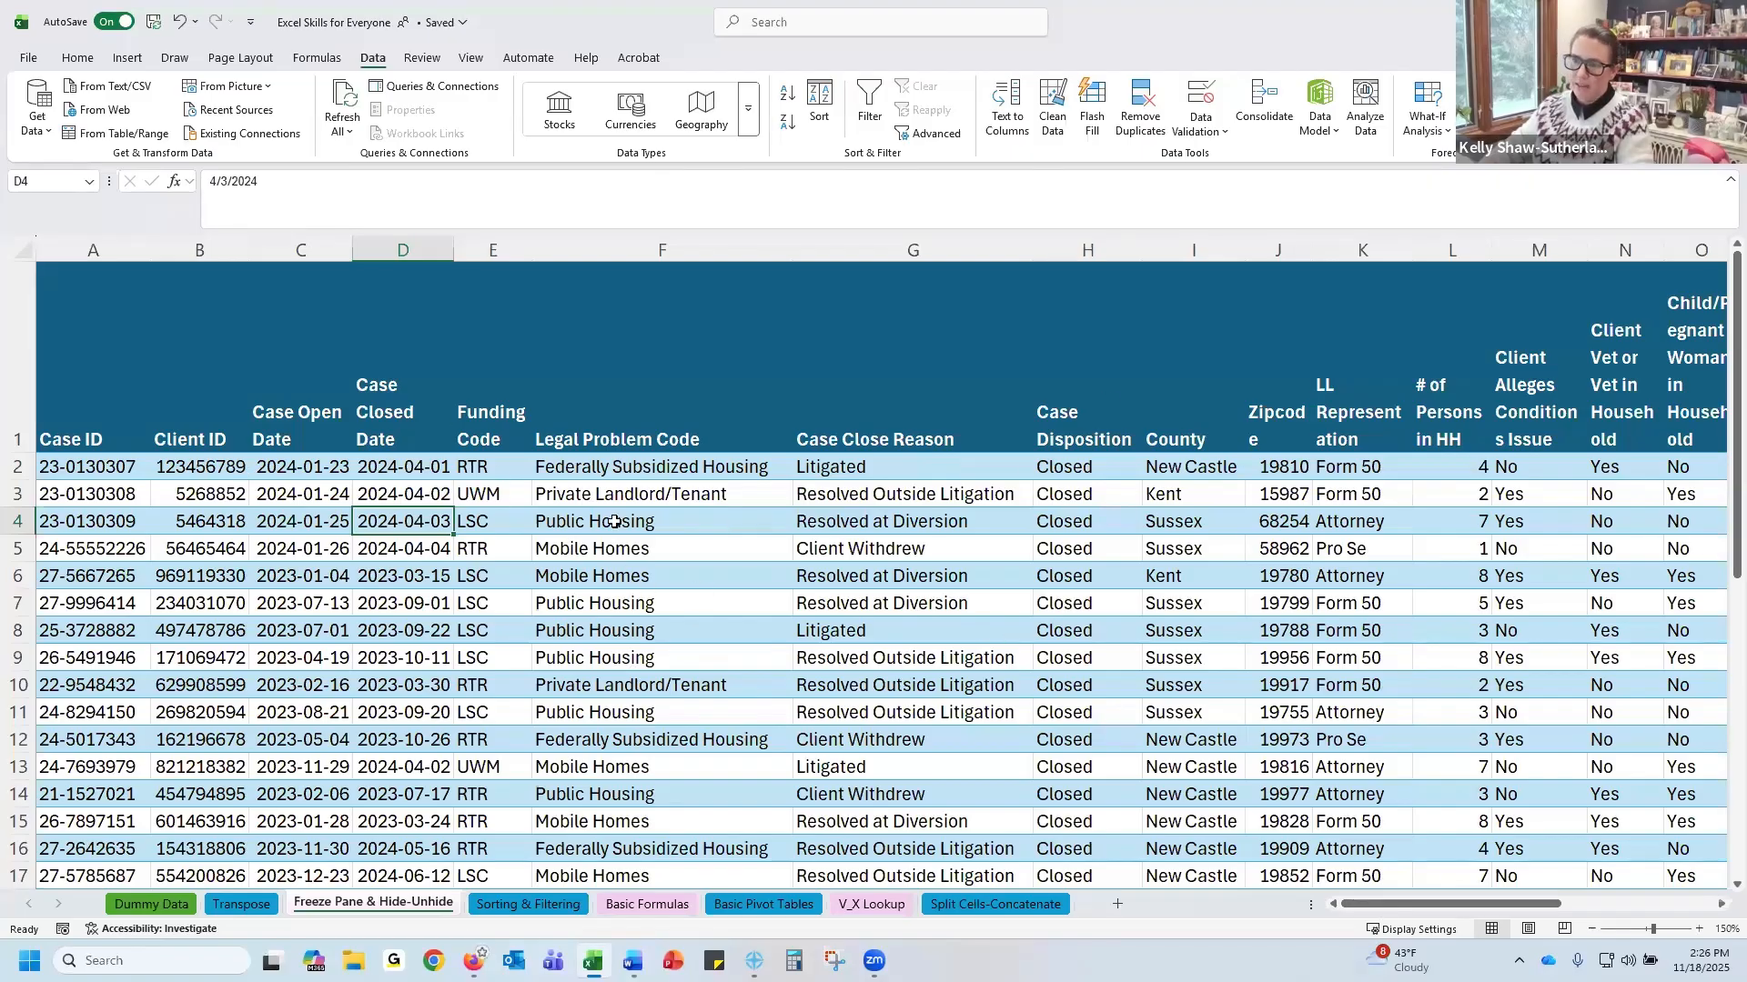
left_click_drag(1452, 903, 1273, 921)
scroll(743, 647, "down", 1)
scroll(743, 647, "up", 1)
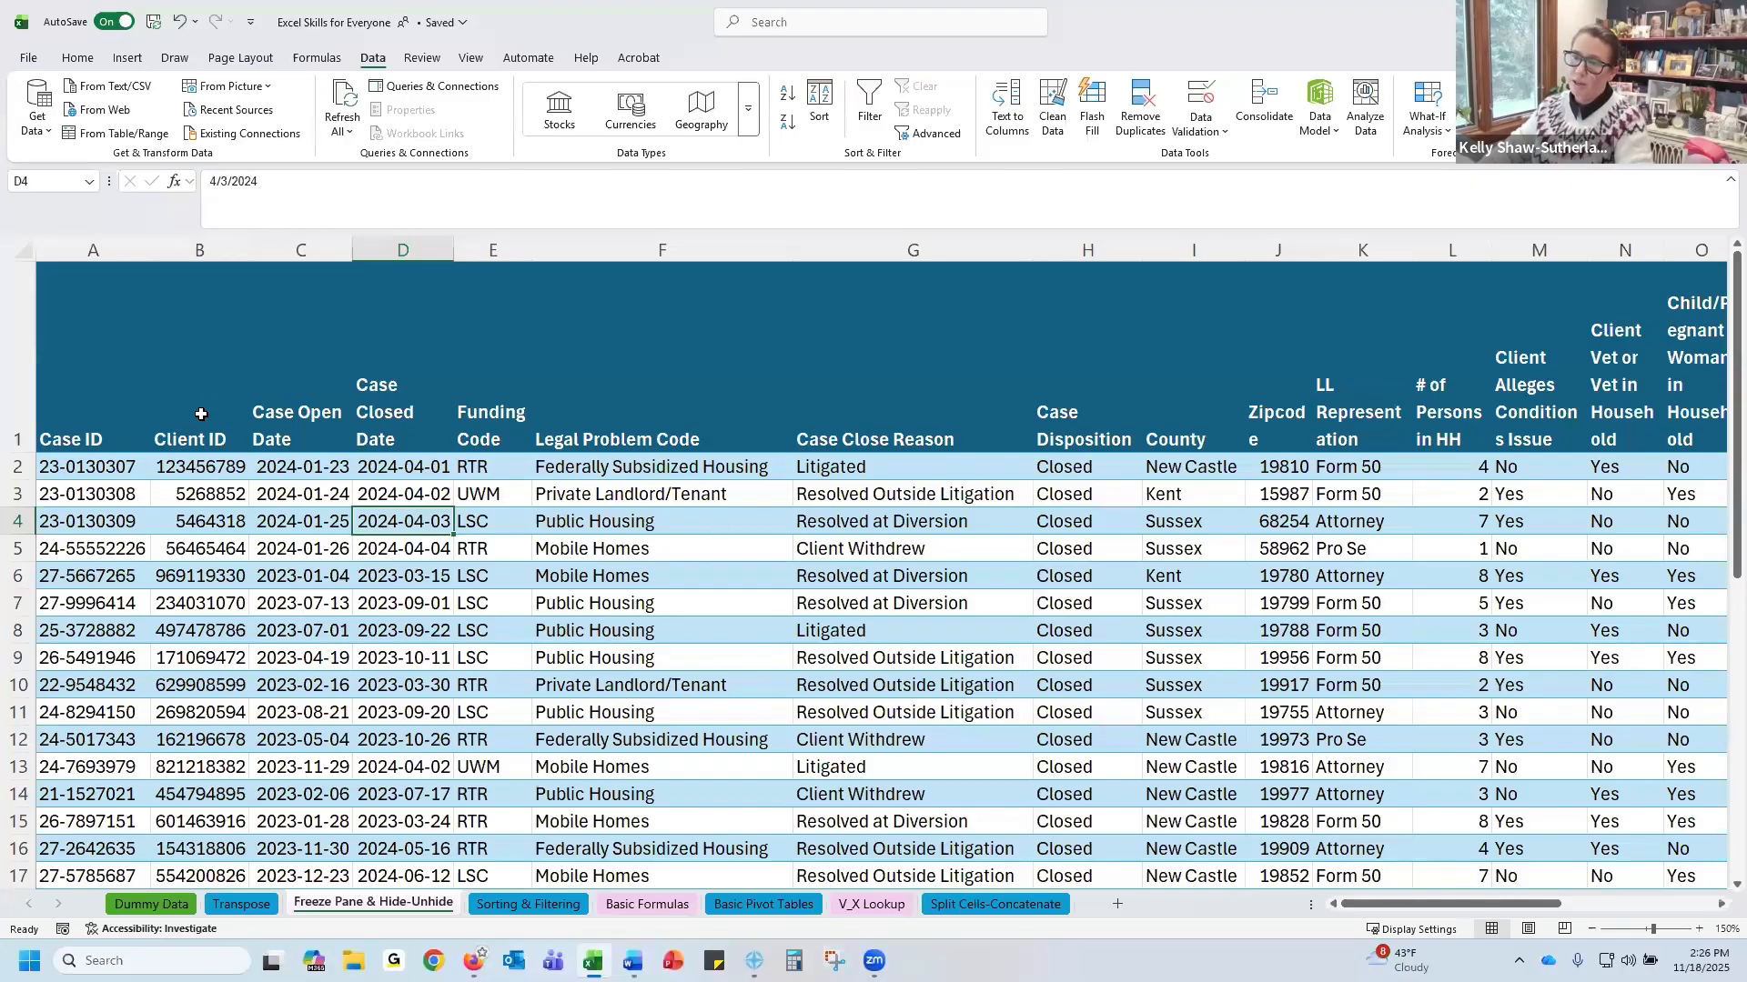
left_click(68, 467)
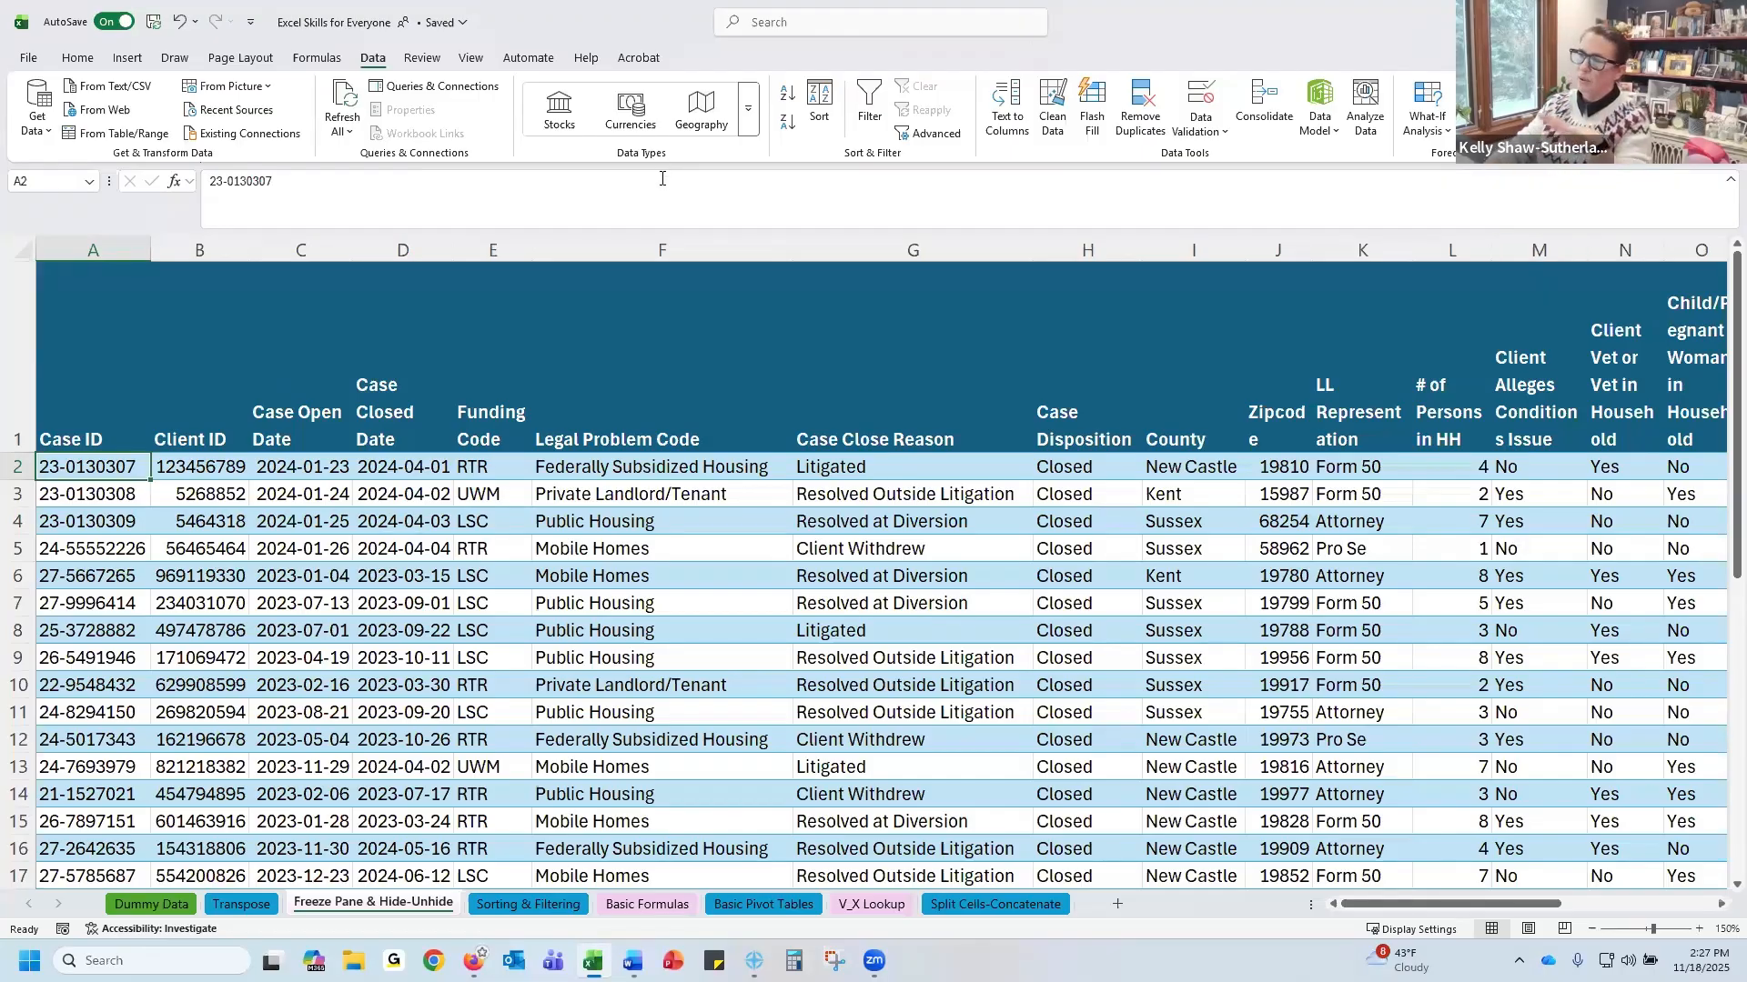
Hide columns E through G, Funding Code, Legal Problem Code and Case Close Reason
left_click_drag(497, 248, 868, 238)
left_click(504, 342)
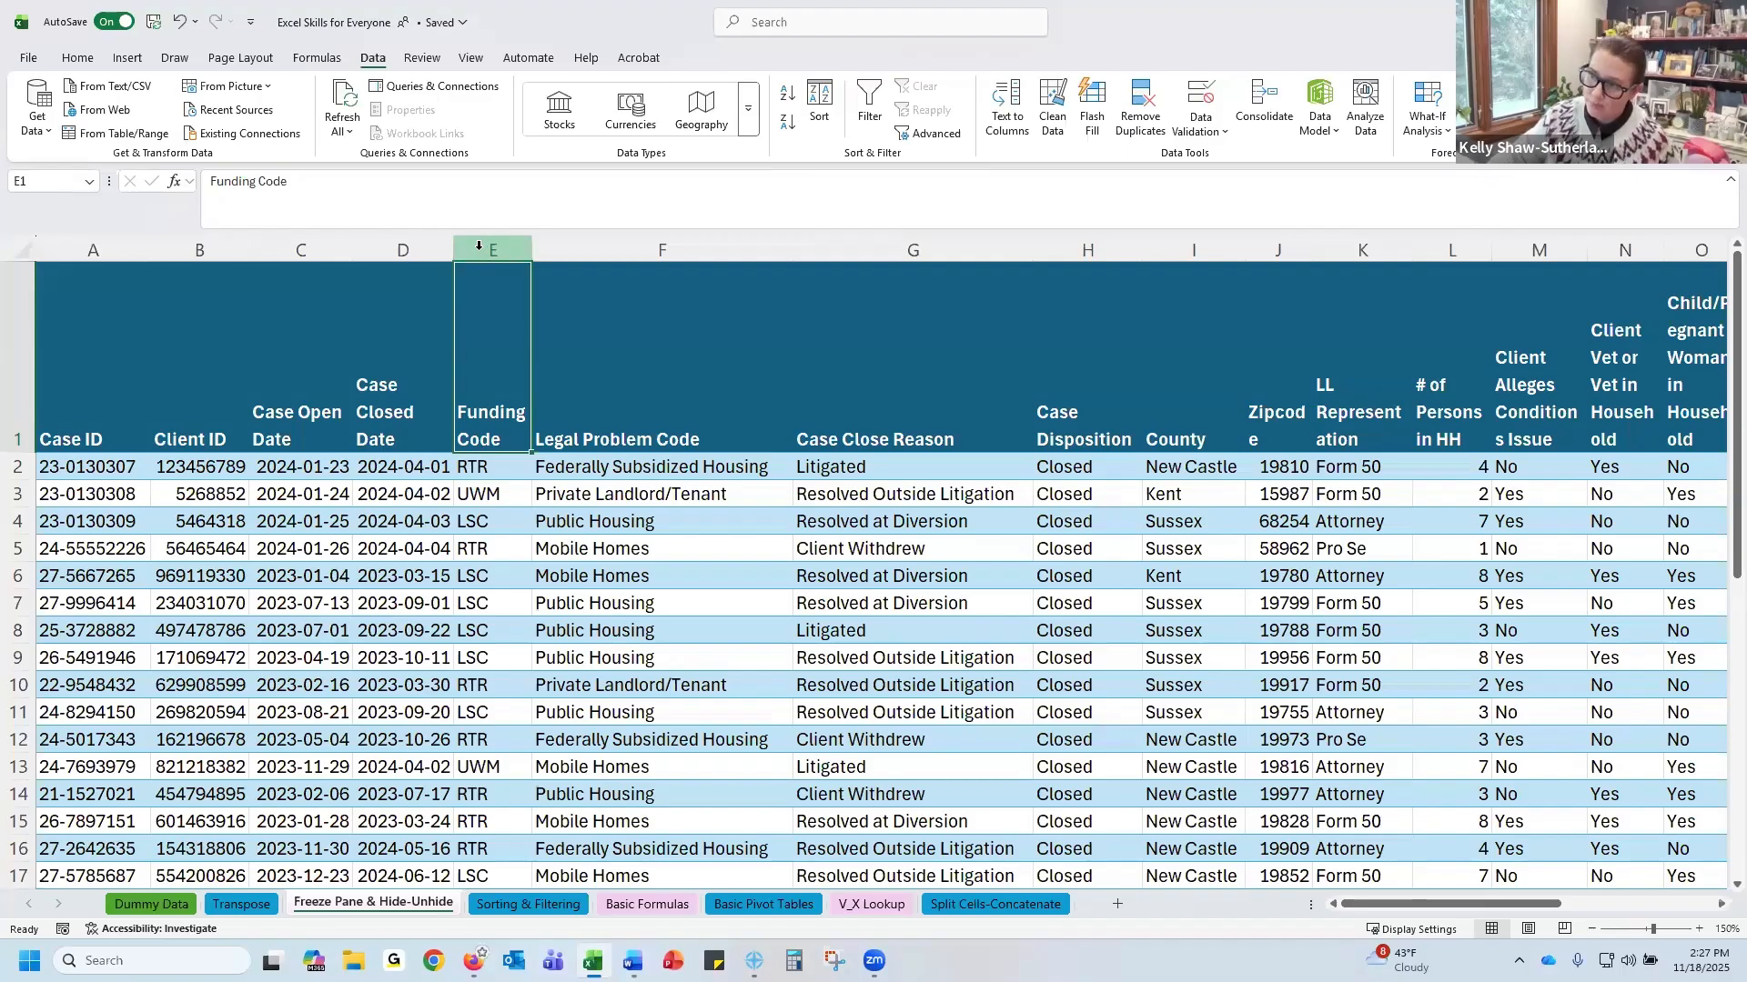
left_click(479, 246)
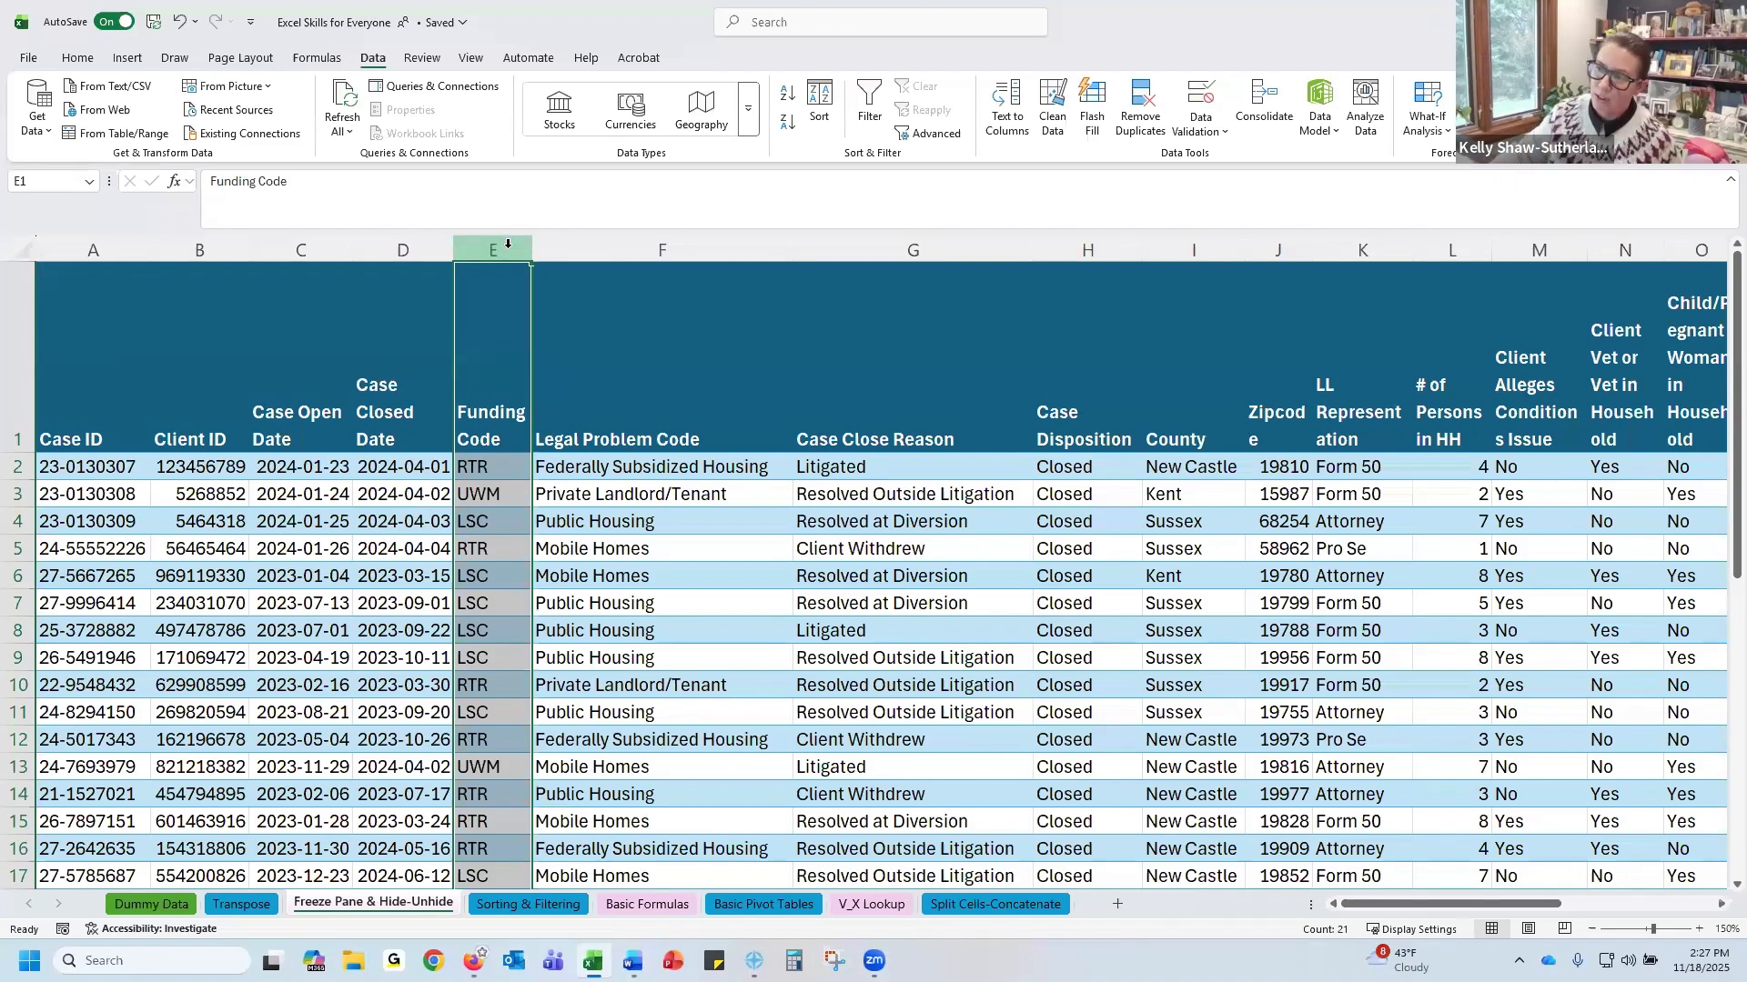
left_click_drag(500, 248, 500, 251)
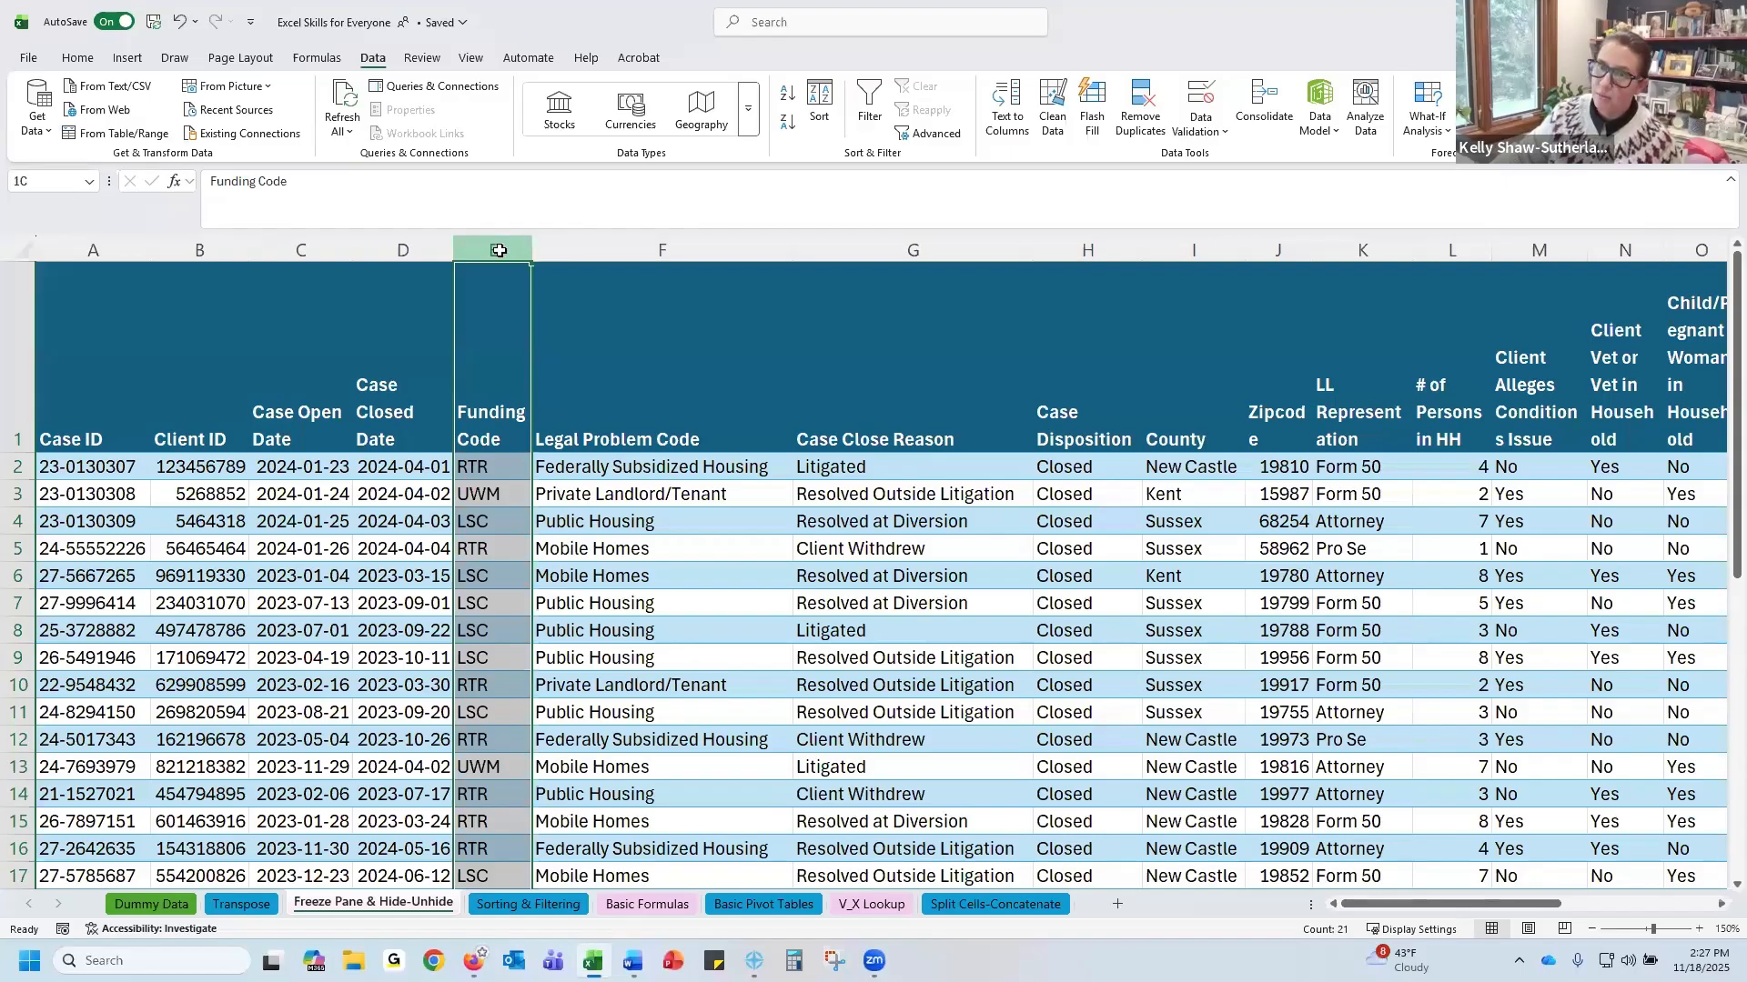
left_click_drag(499, 250, 944, 238)
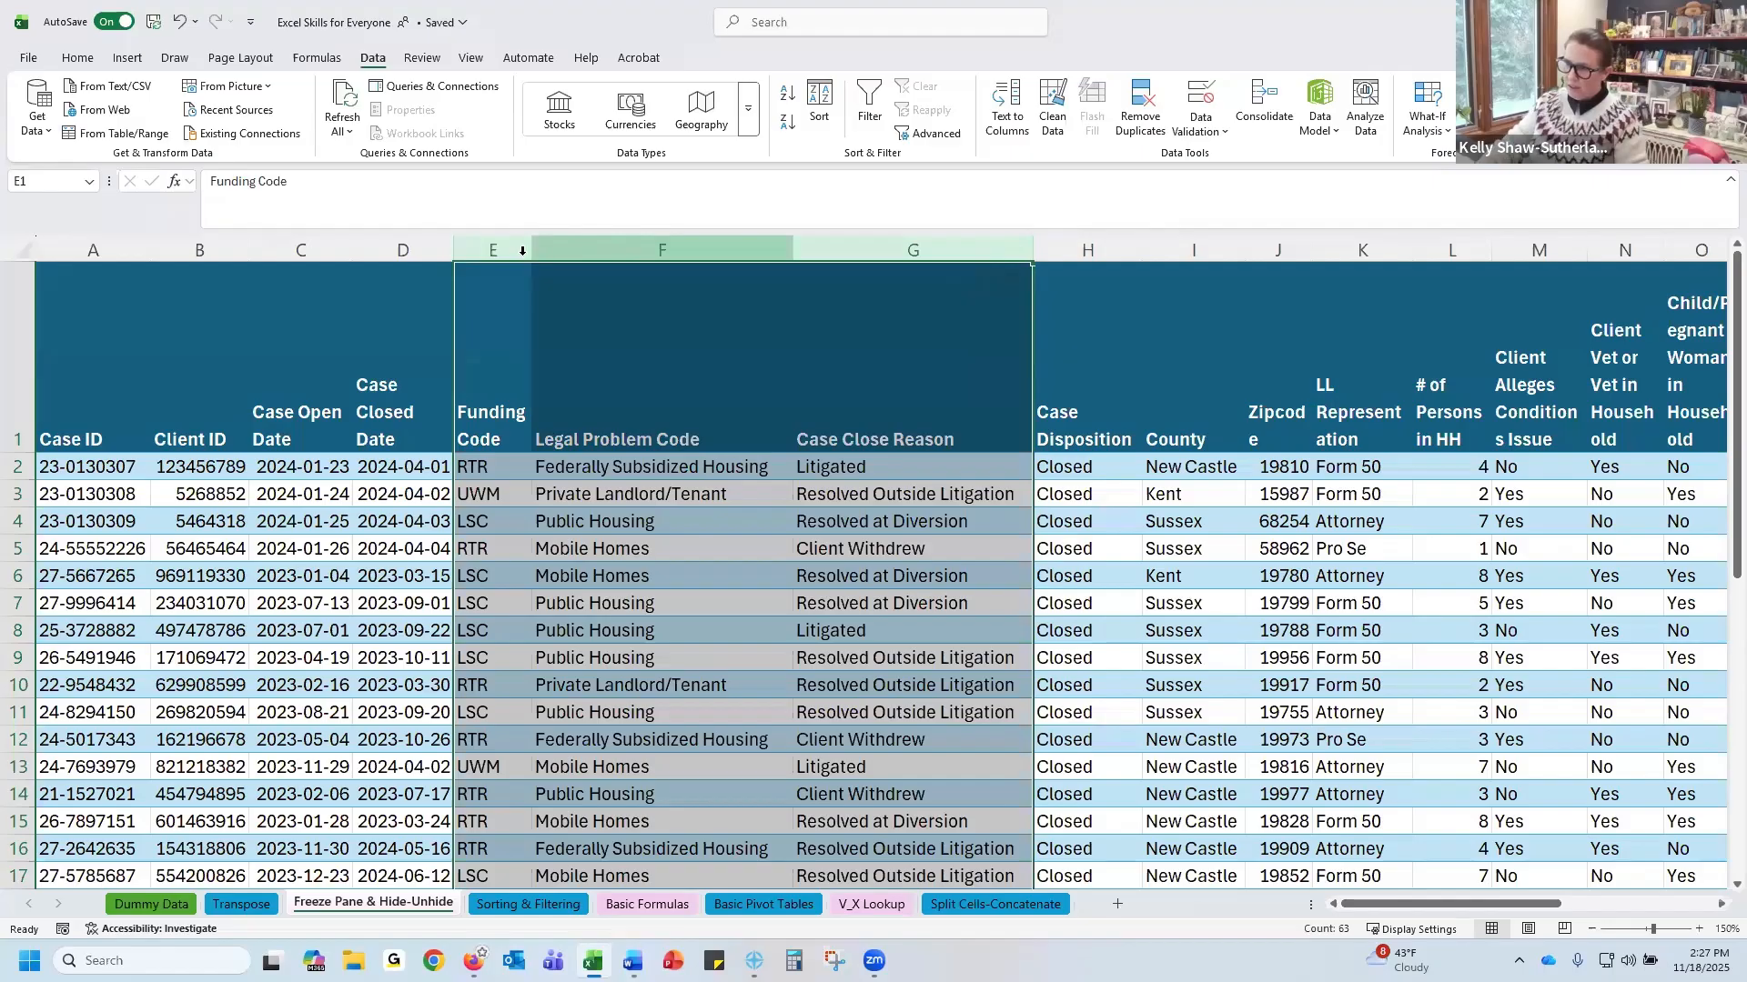
right_click(737, 253)
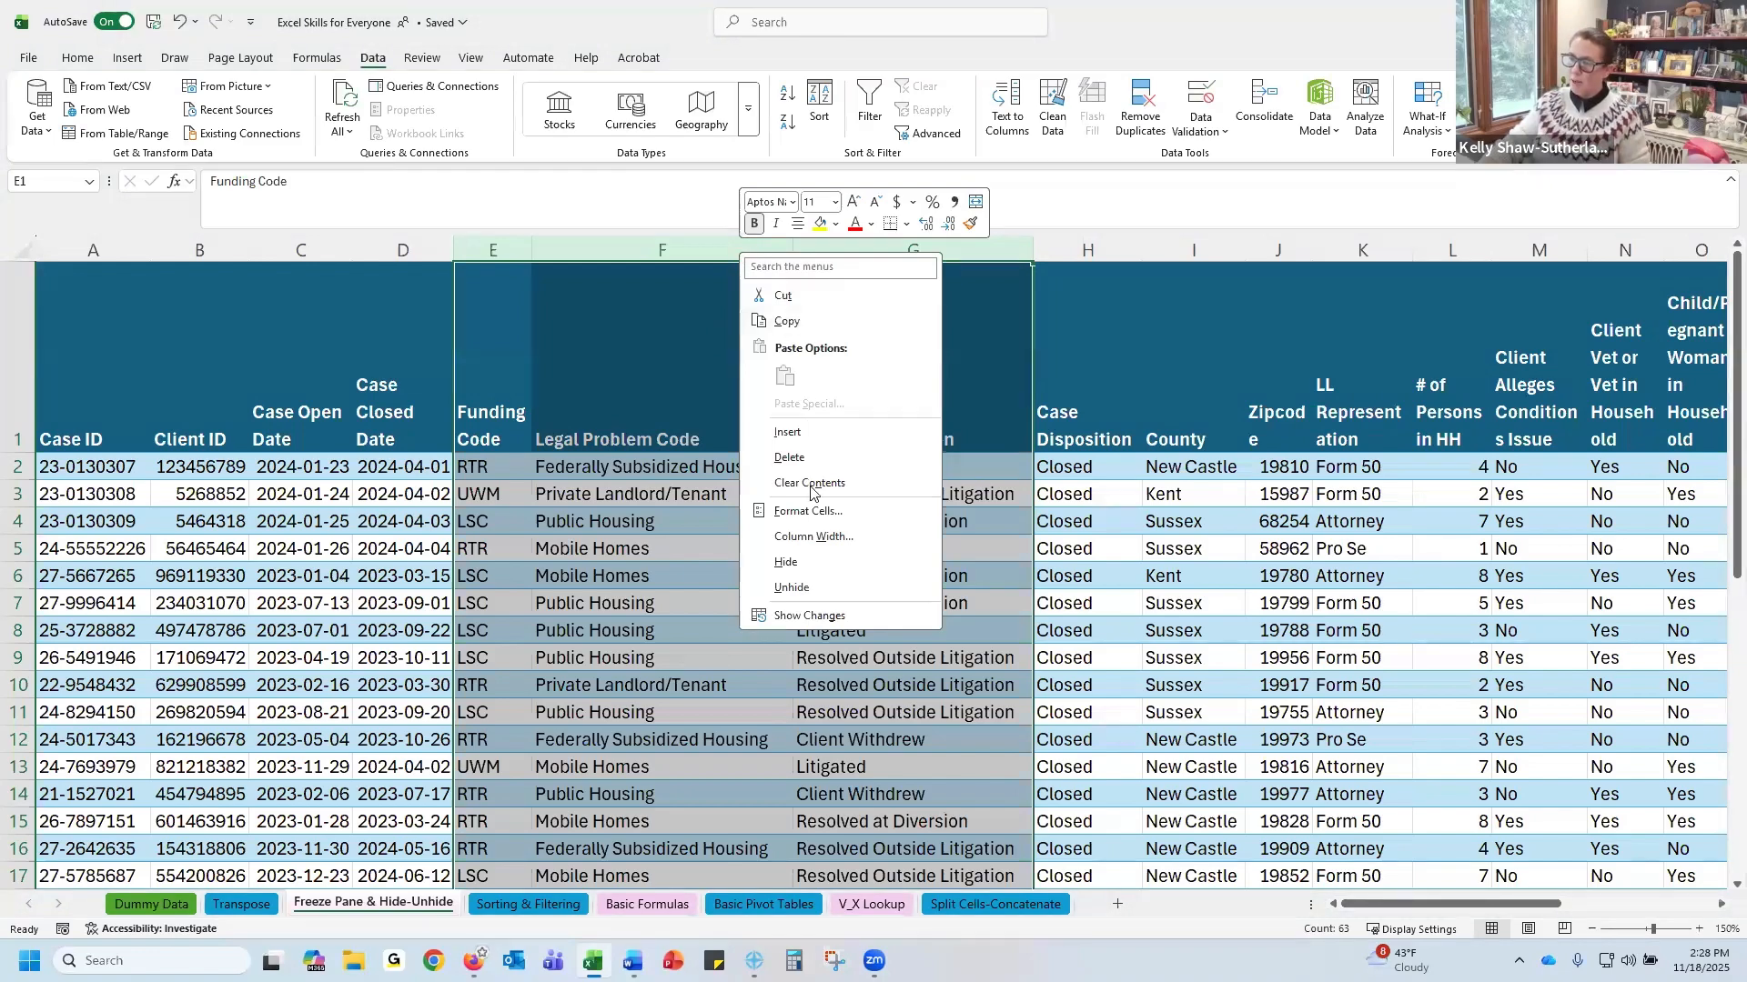
left_click(835, 564)
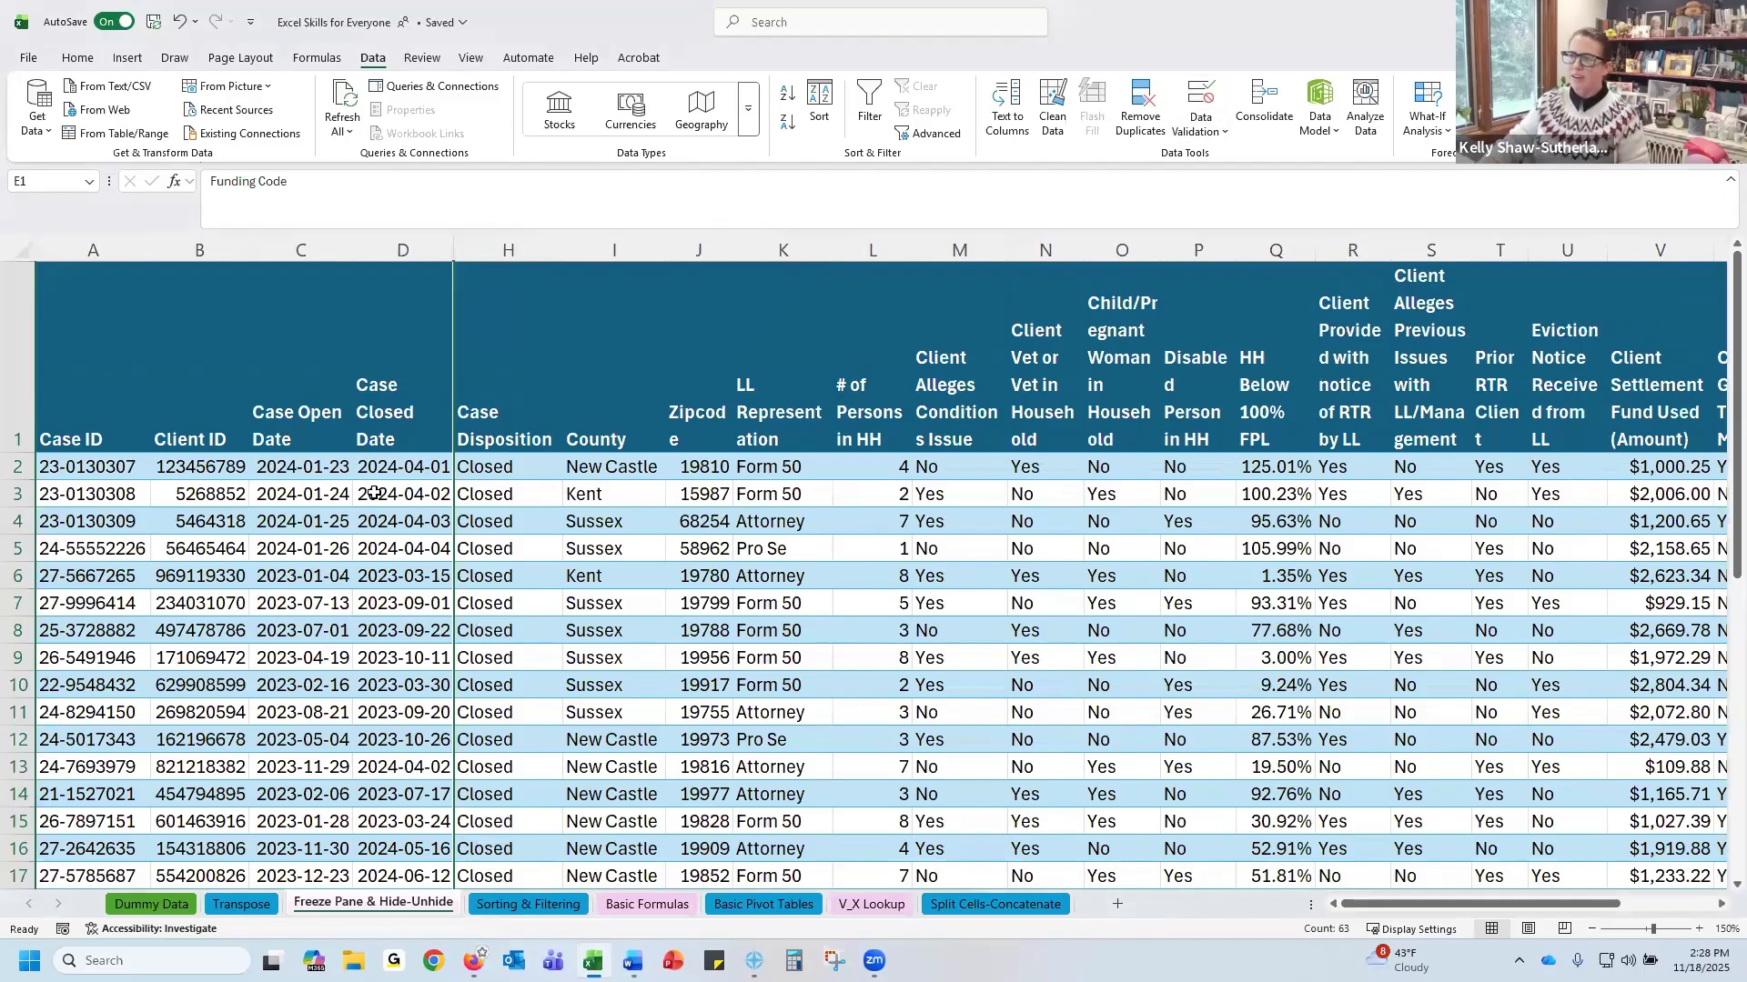
Select columns D through H and unhide the hidden columns between them
left_click(425, 238)
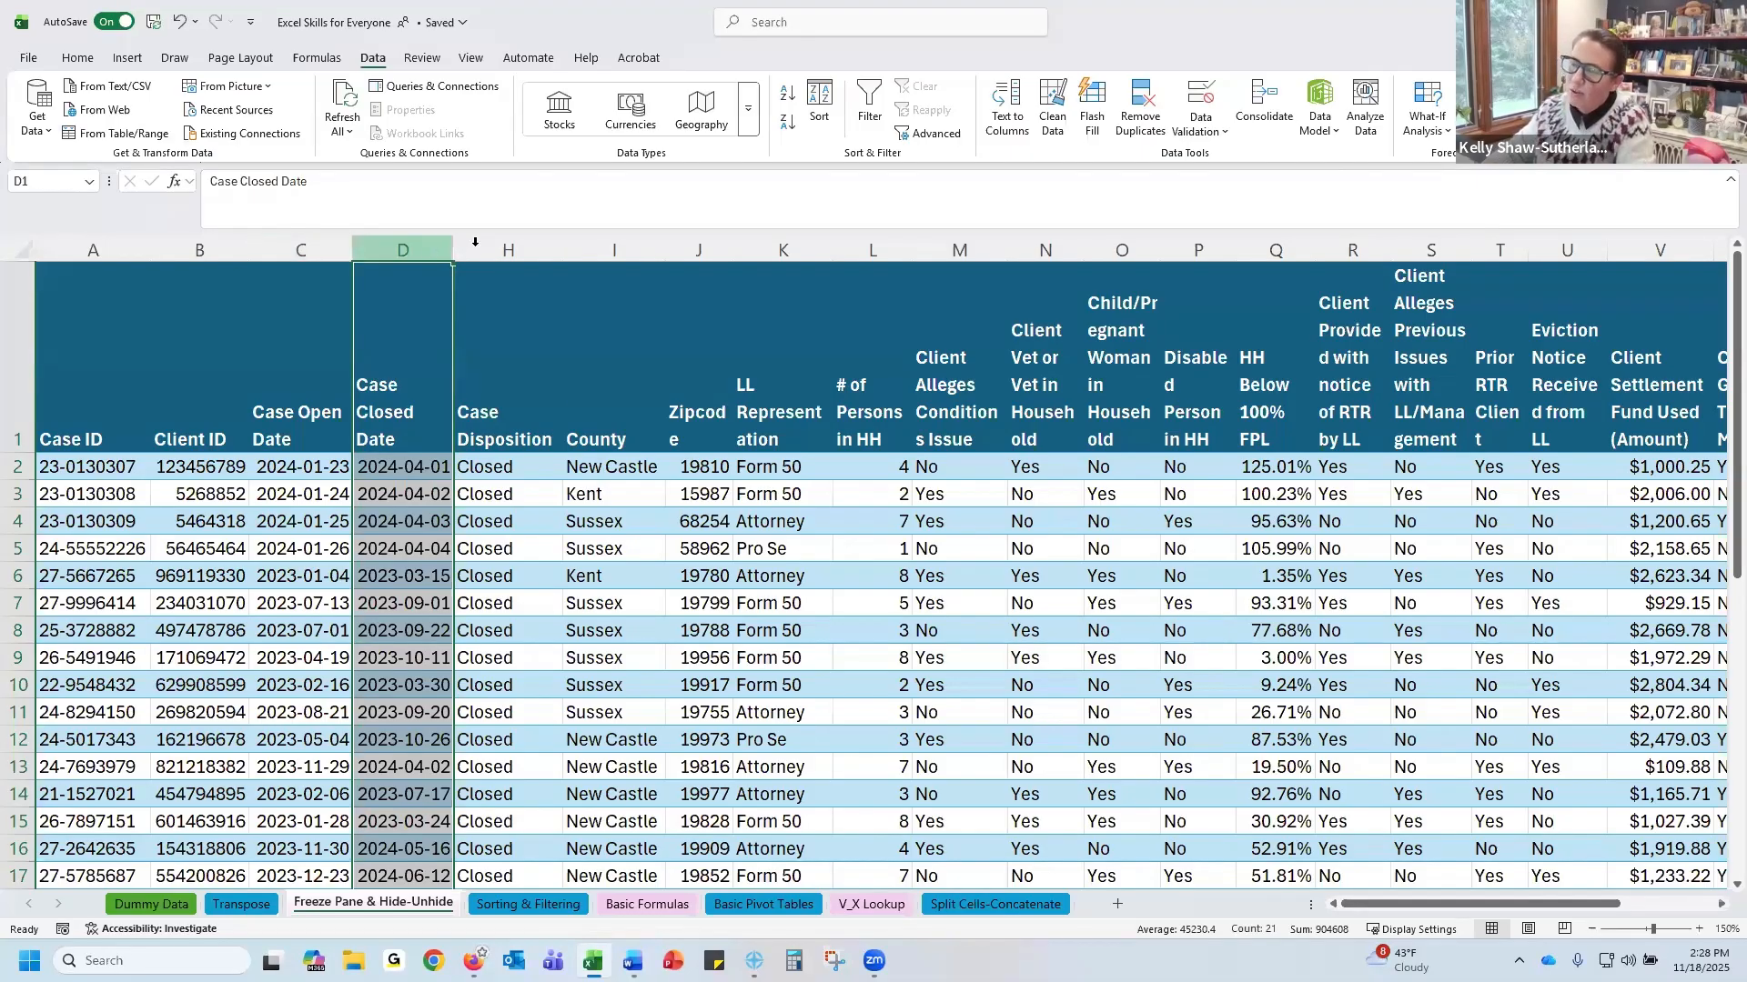
left_click_drag(413, 237, 414, 243)
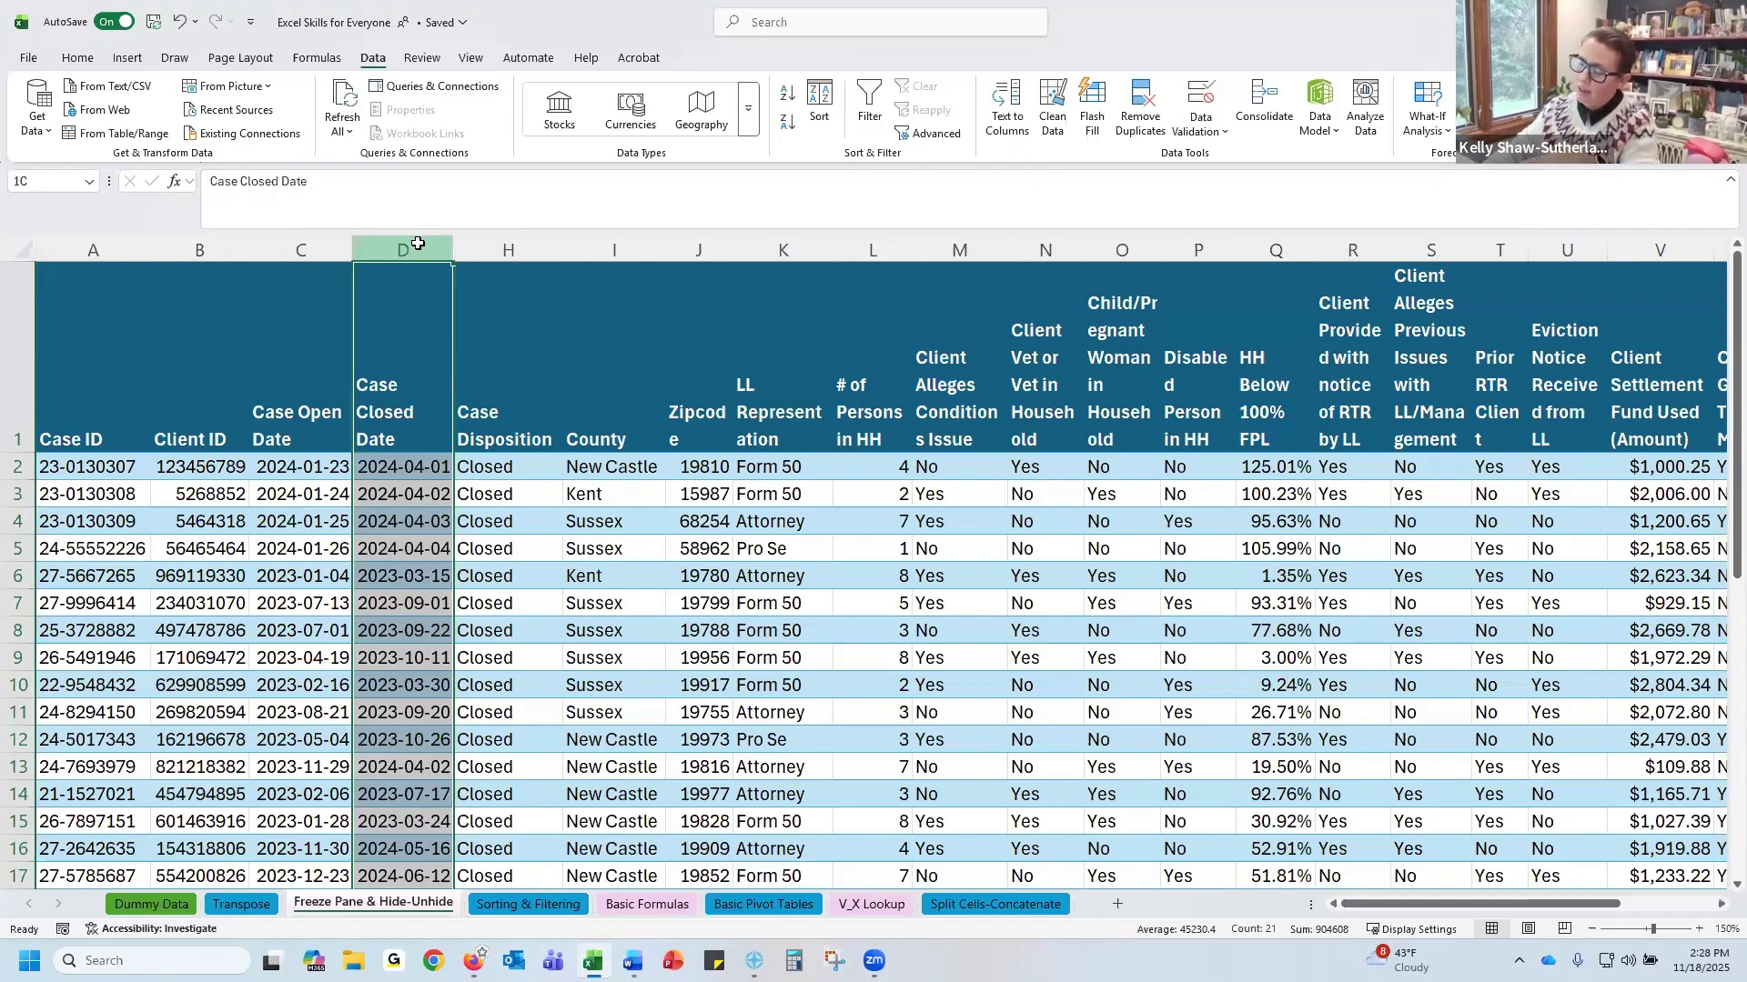
left_click_drag(417, 244, 489, 248)
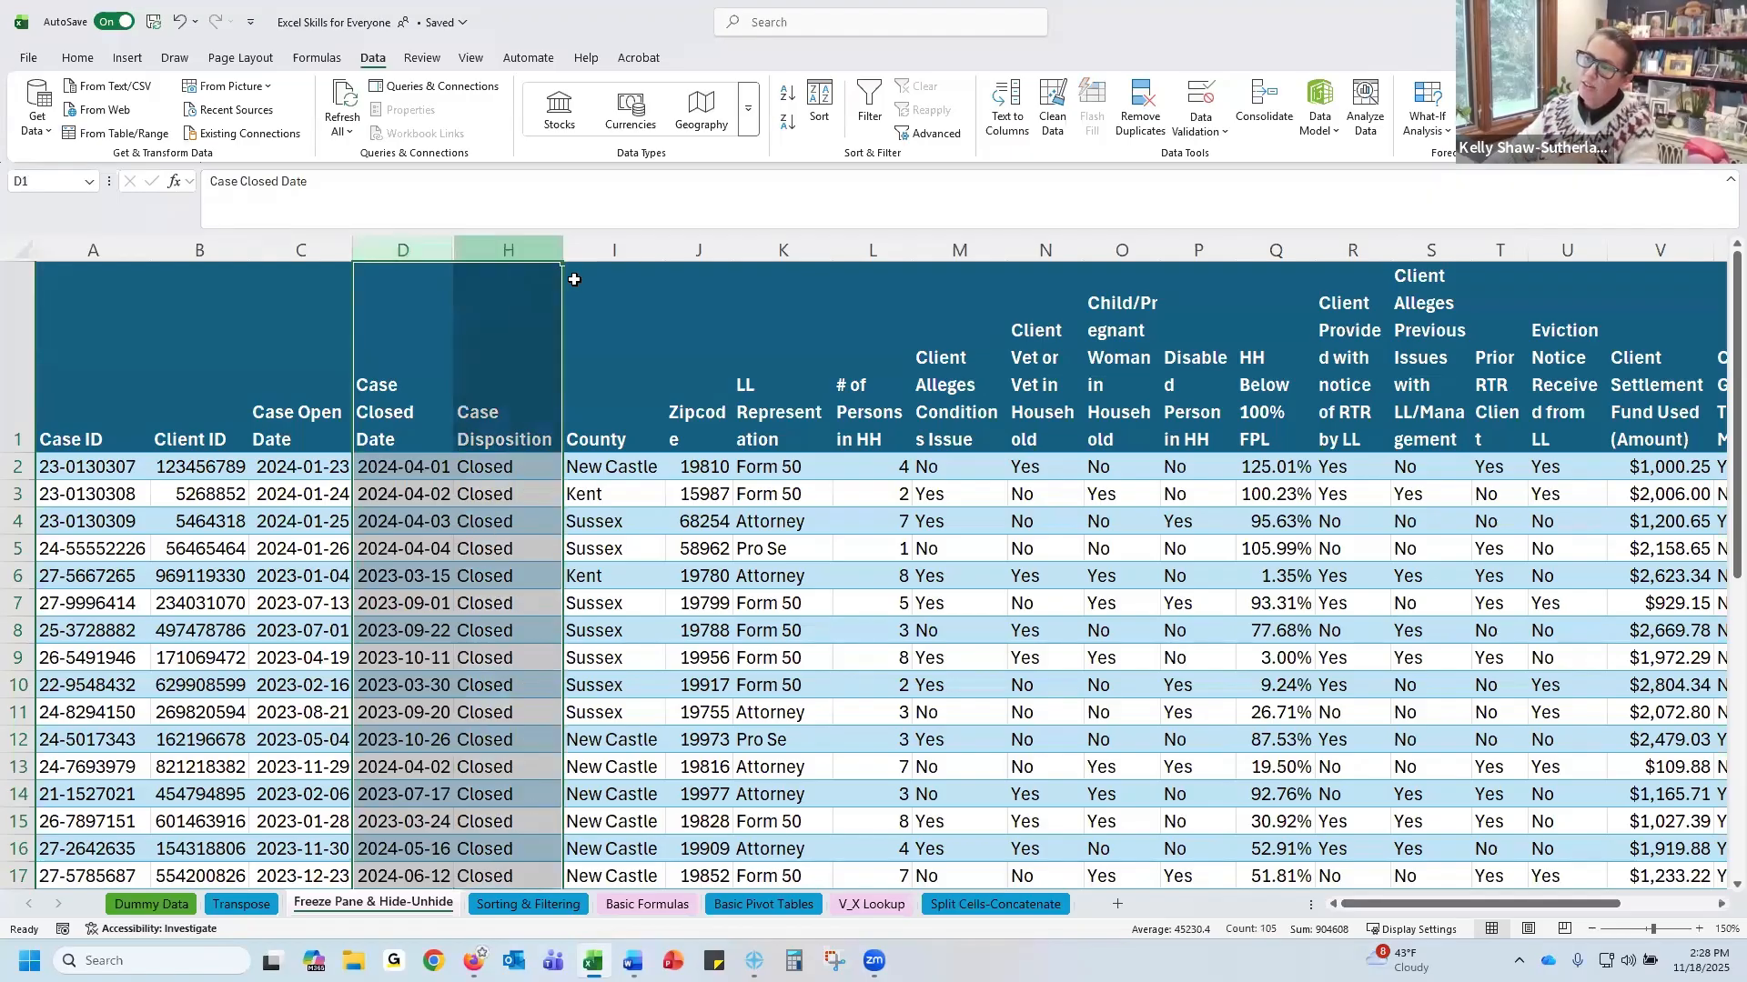
right_click(487, 248)
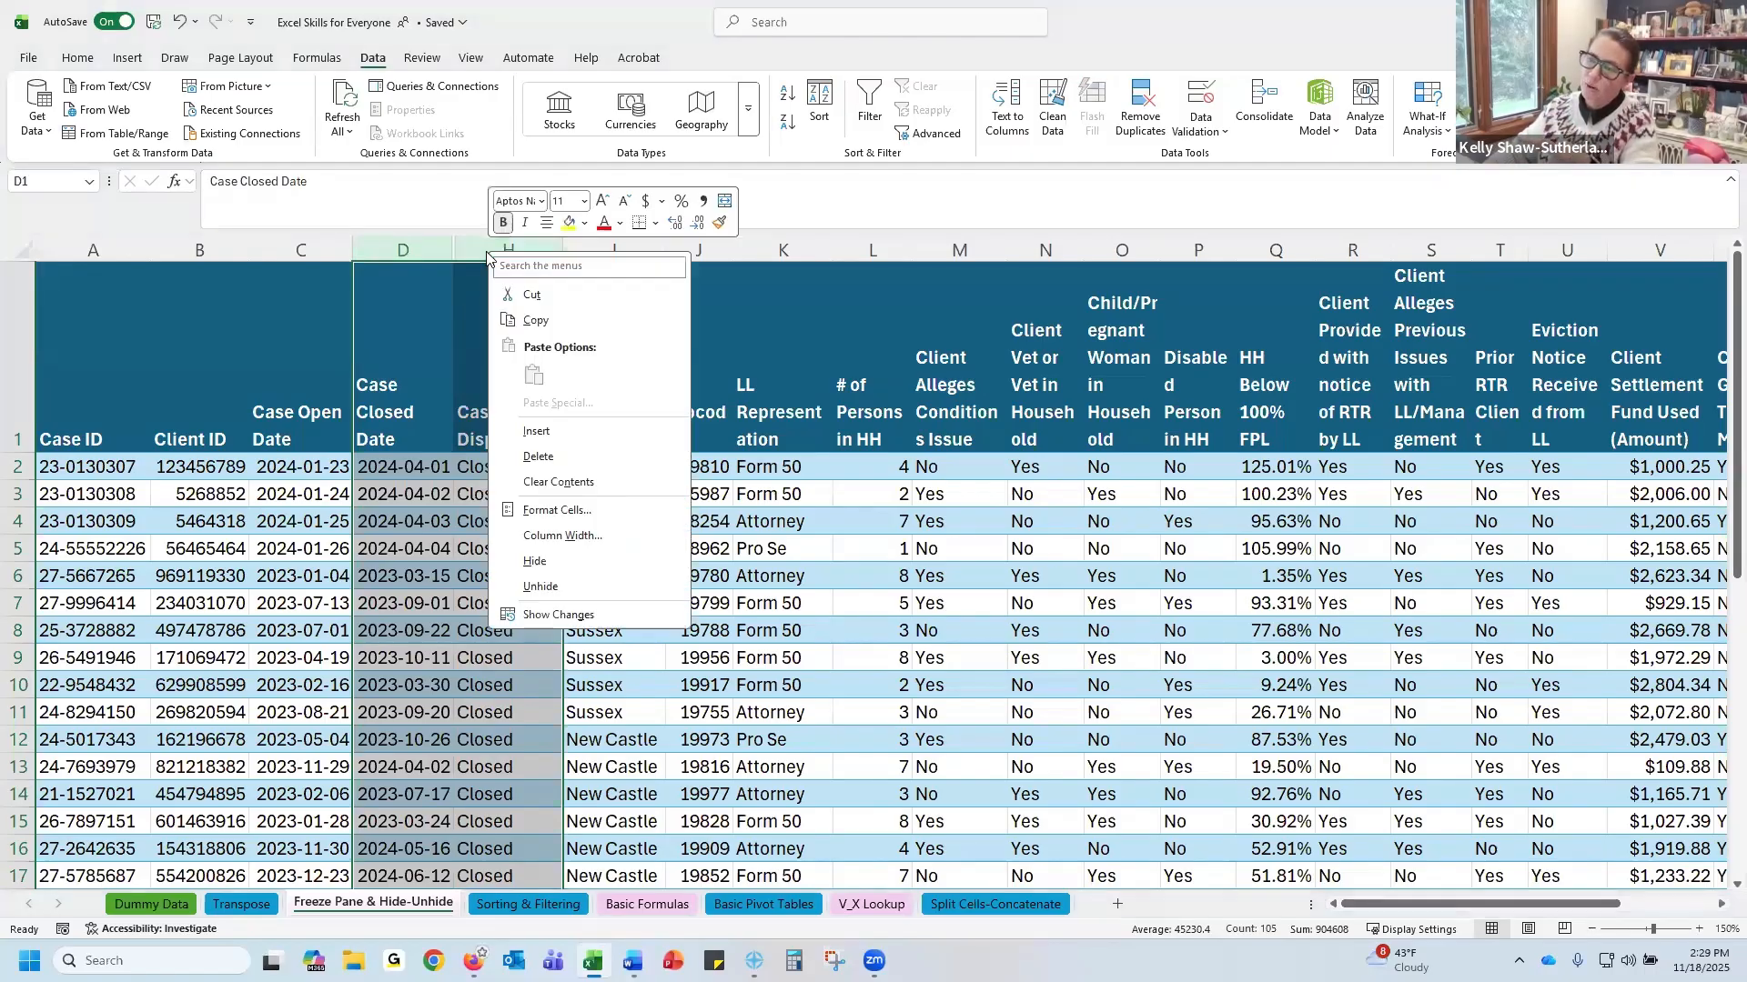
left_click(543, 586)
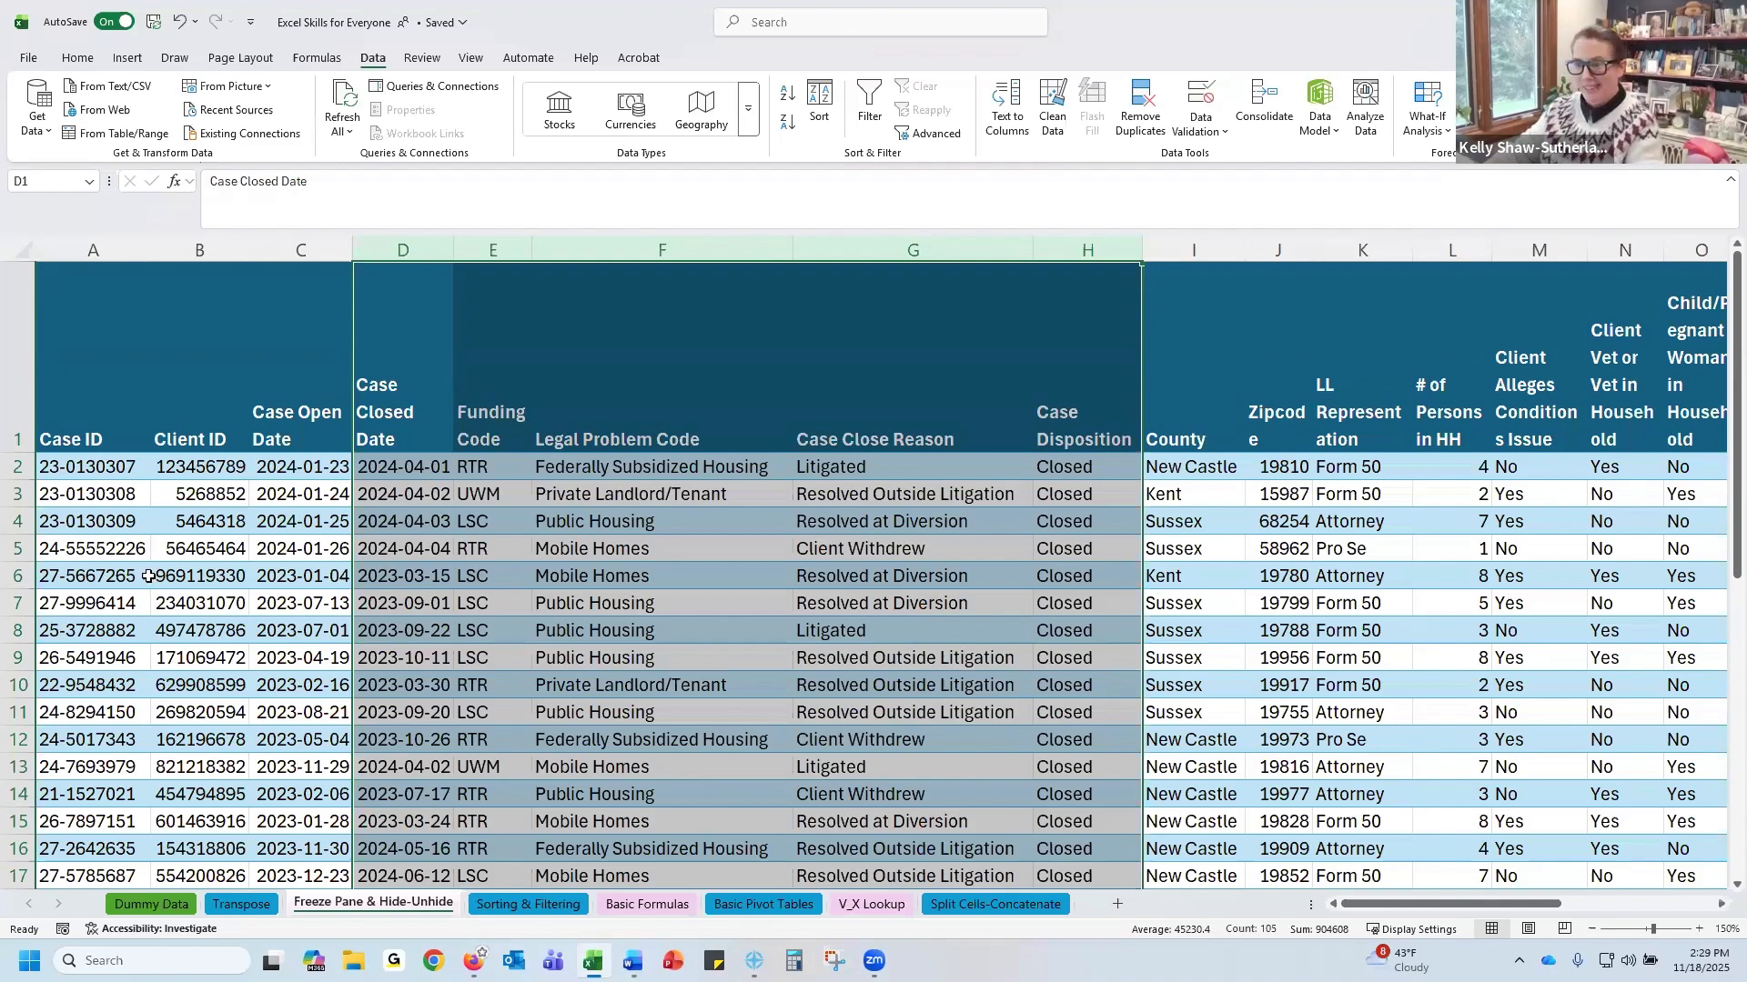
left_click(188, 598)
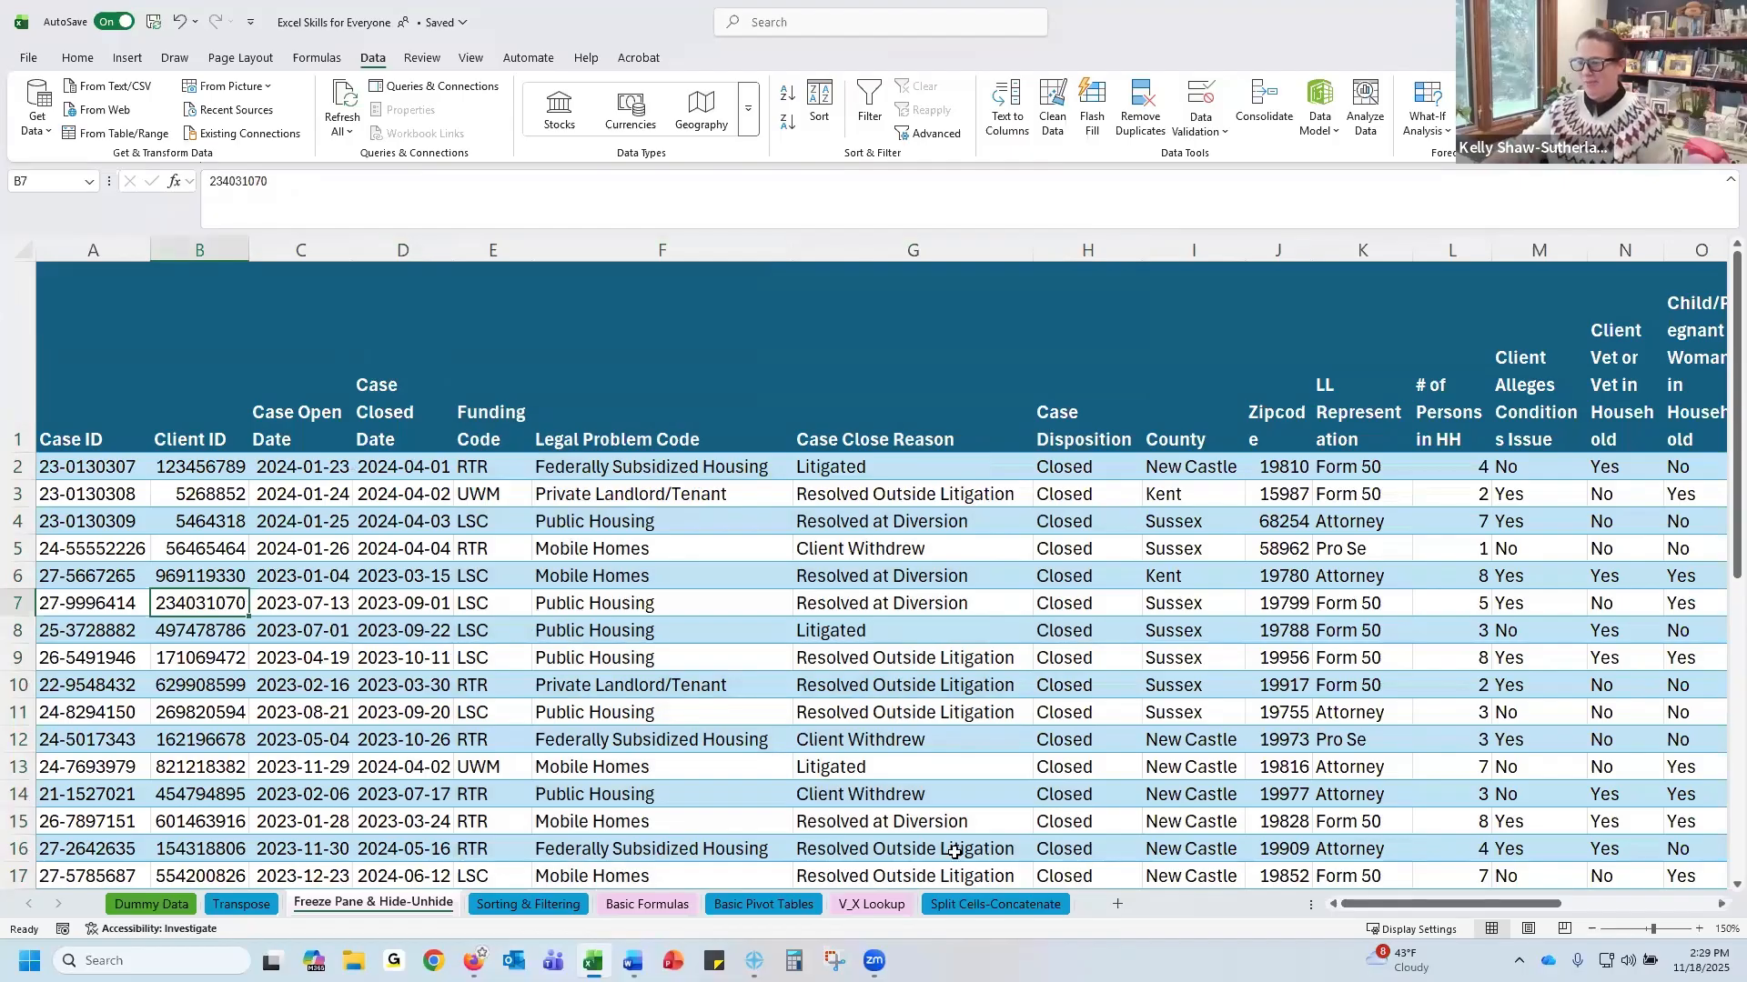
Open the Basic Formulas sheet
left_click(647, 904)
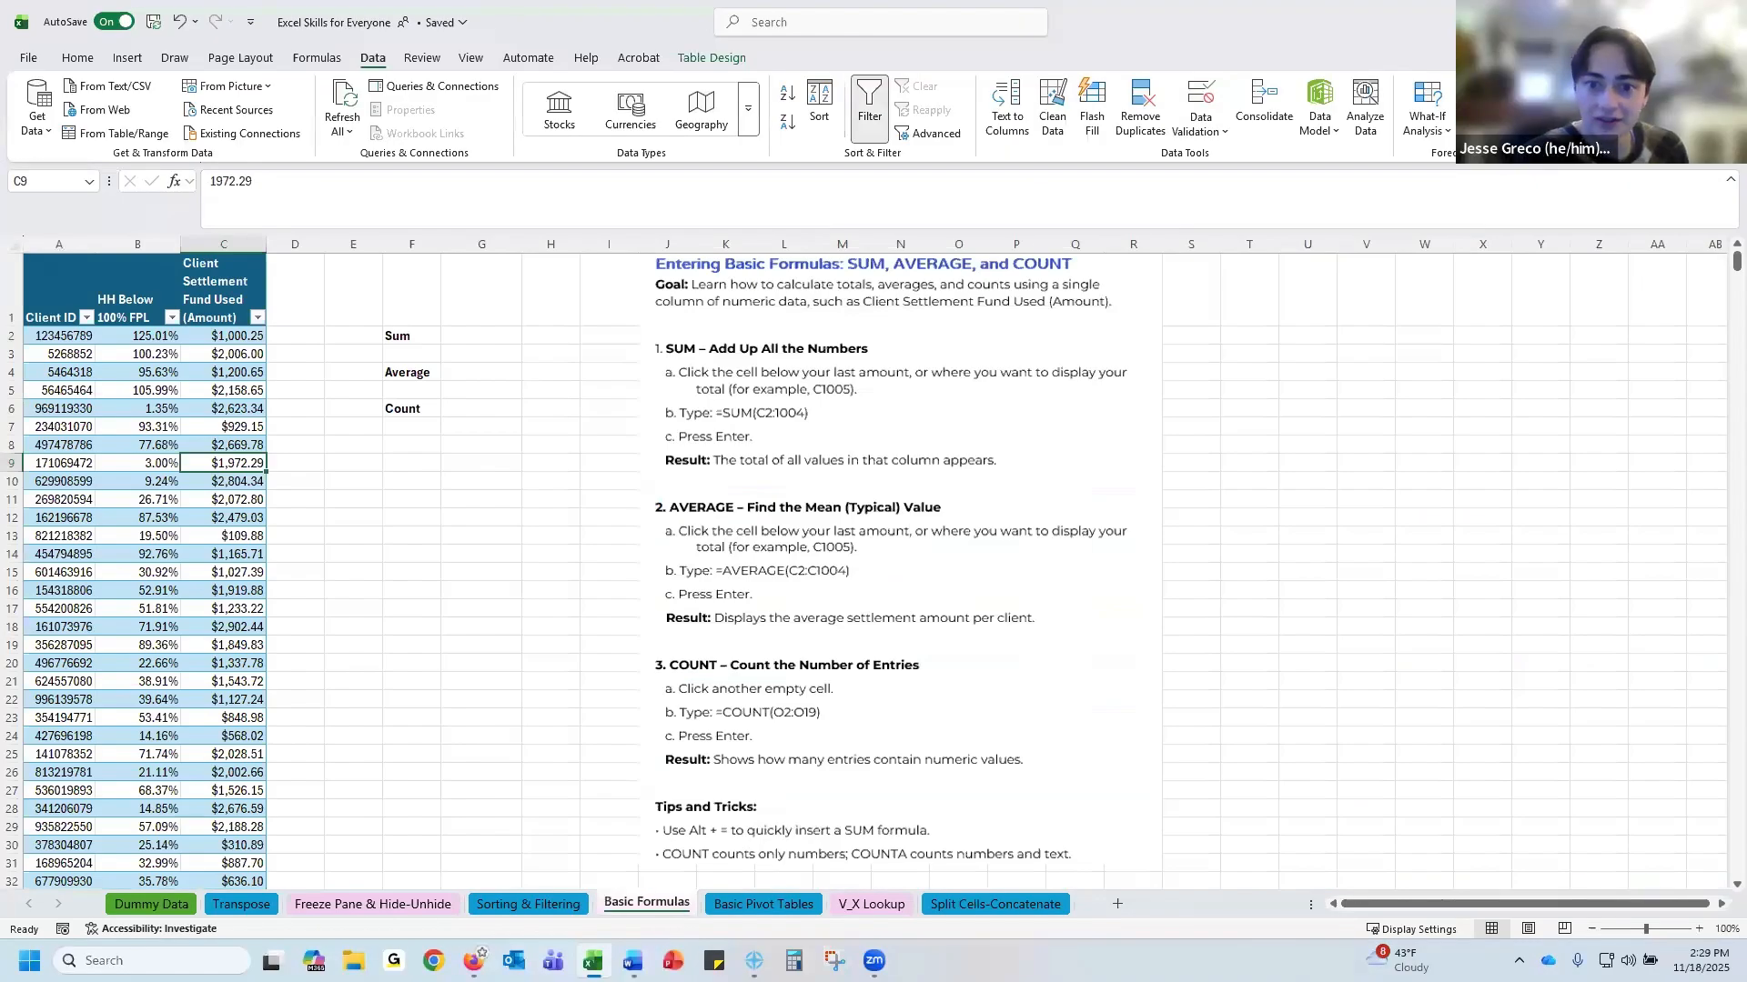
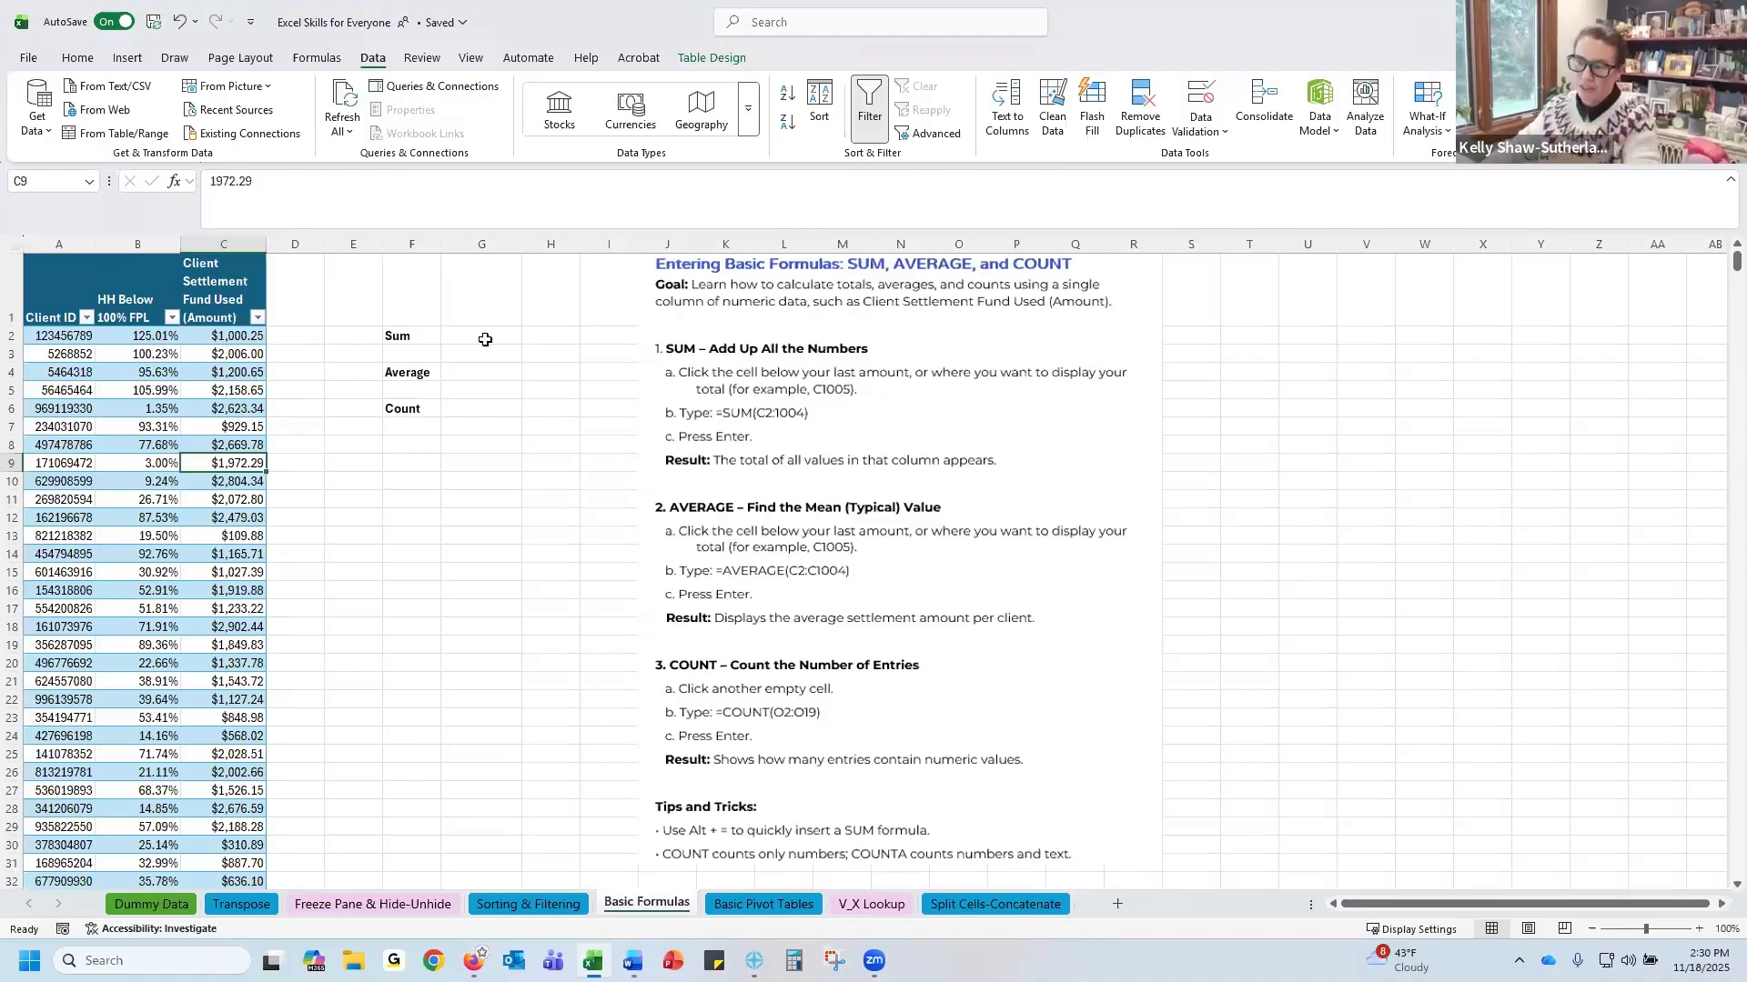
Enter the formula =1+1 in the Sum cell G2
left_click(483, 339)
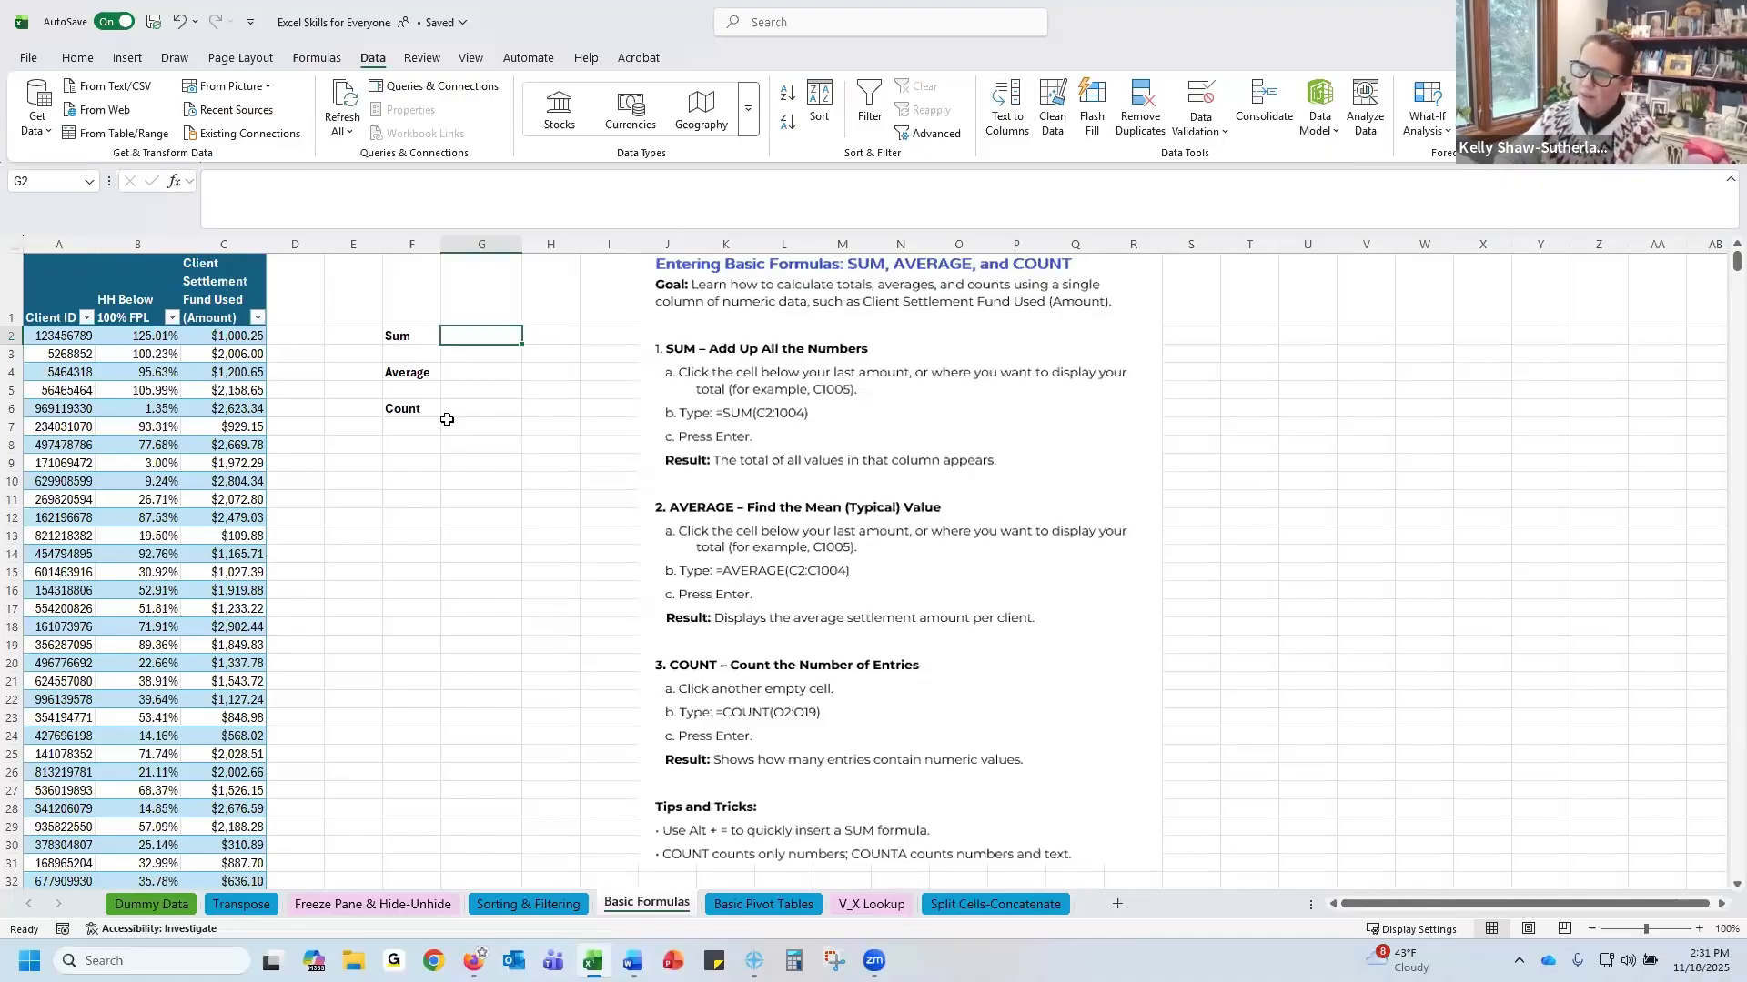
type("=")
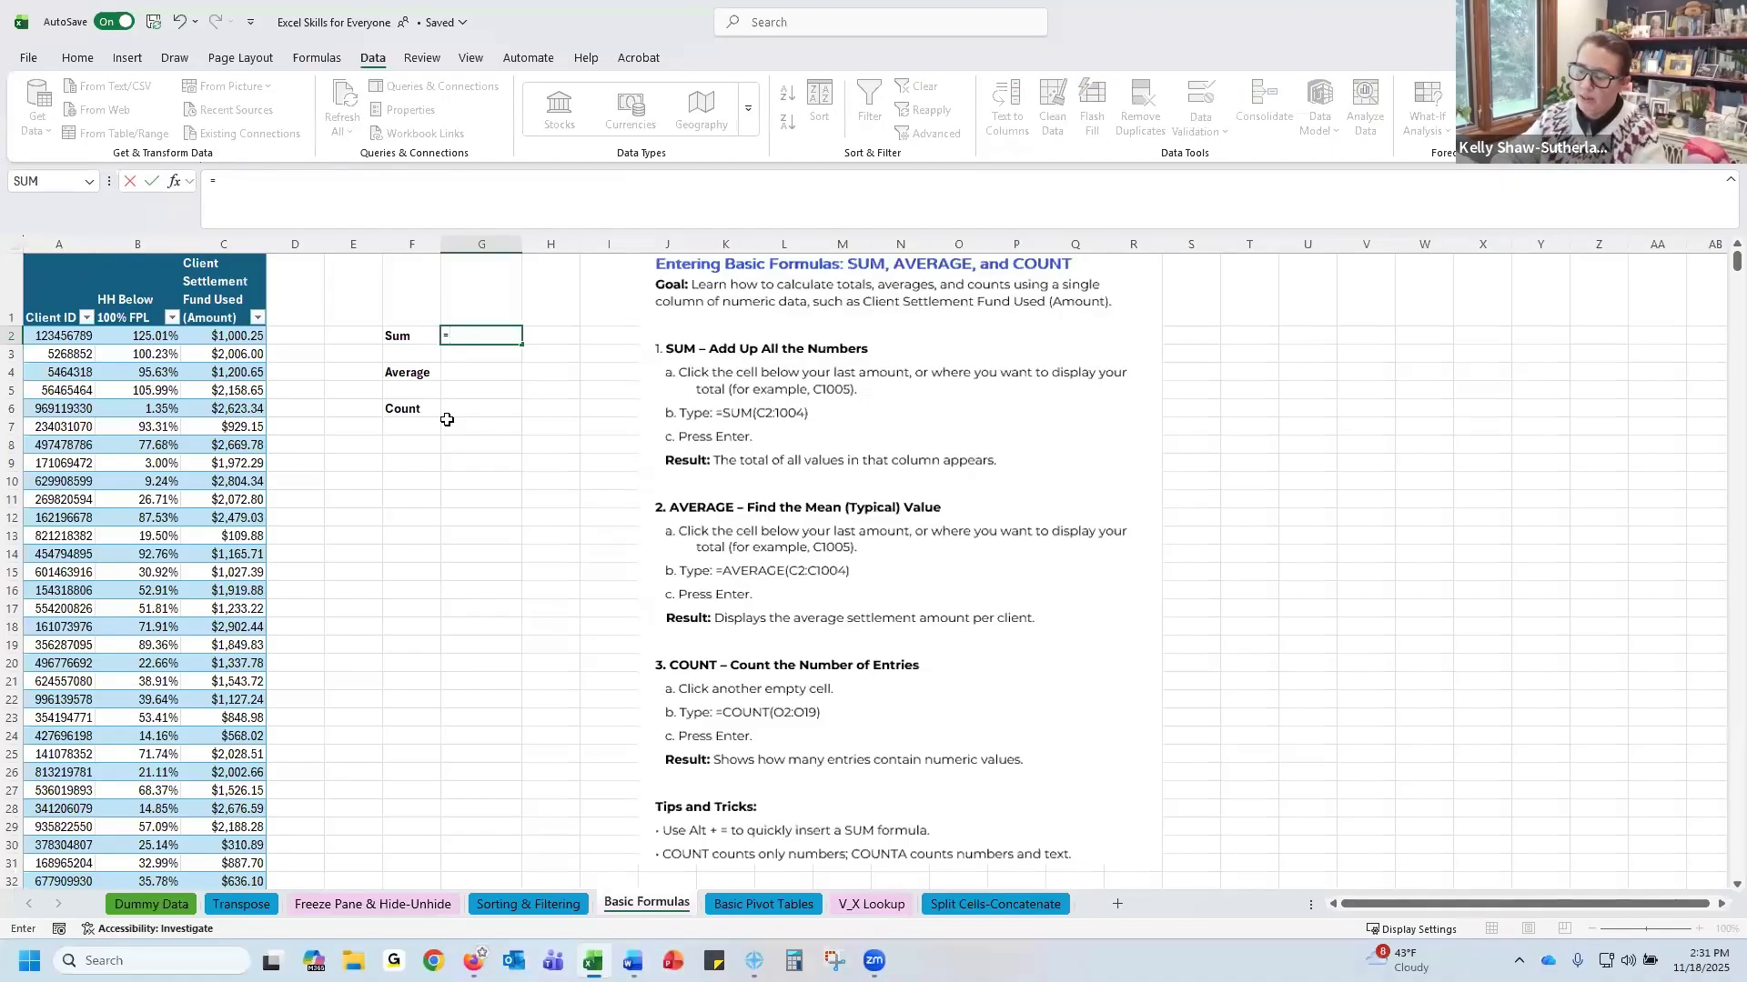
key("BackSpace")
type("1+1")
left_click(467, 403)
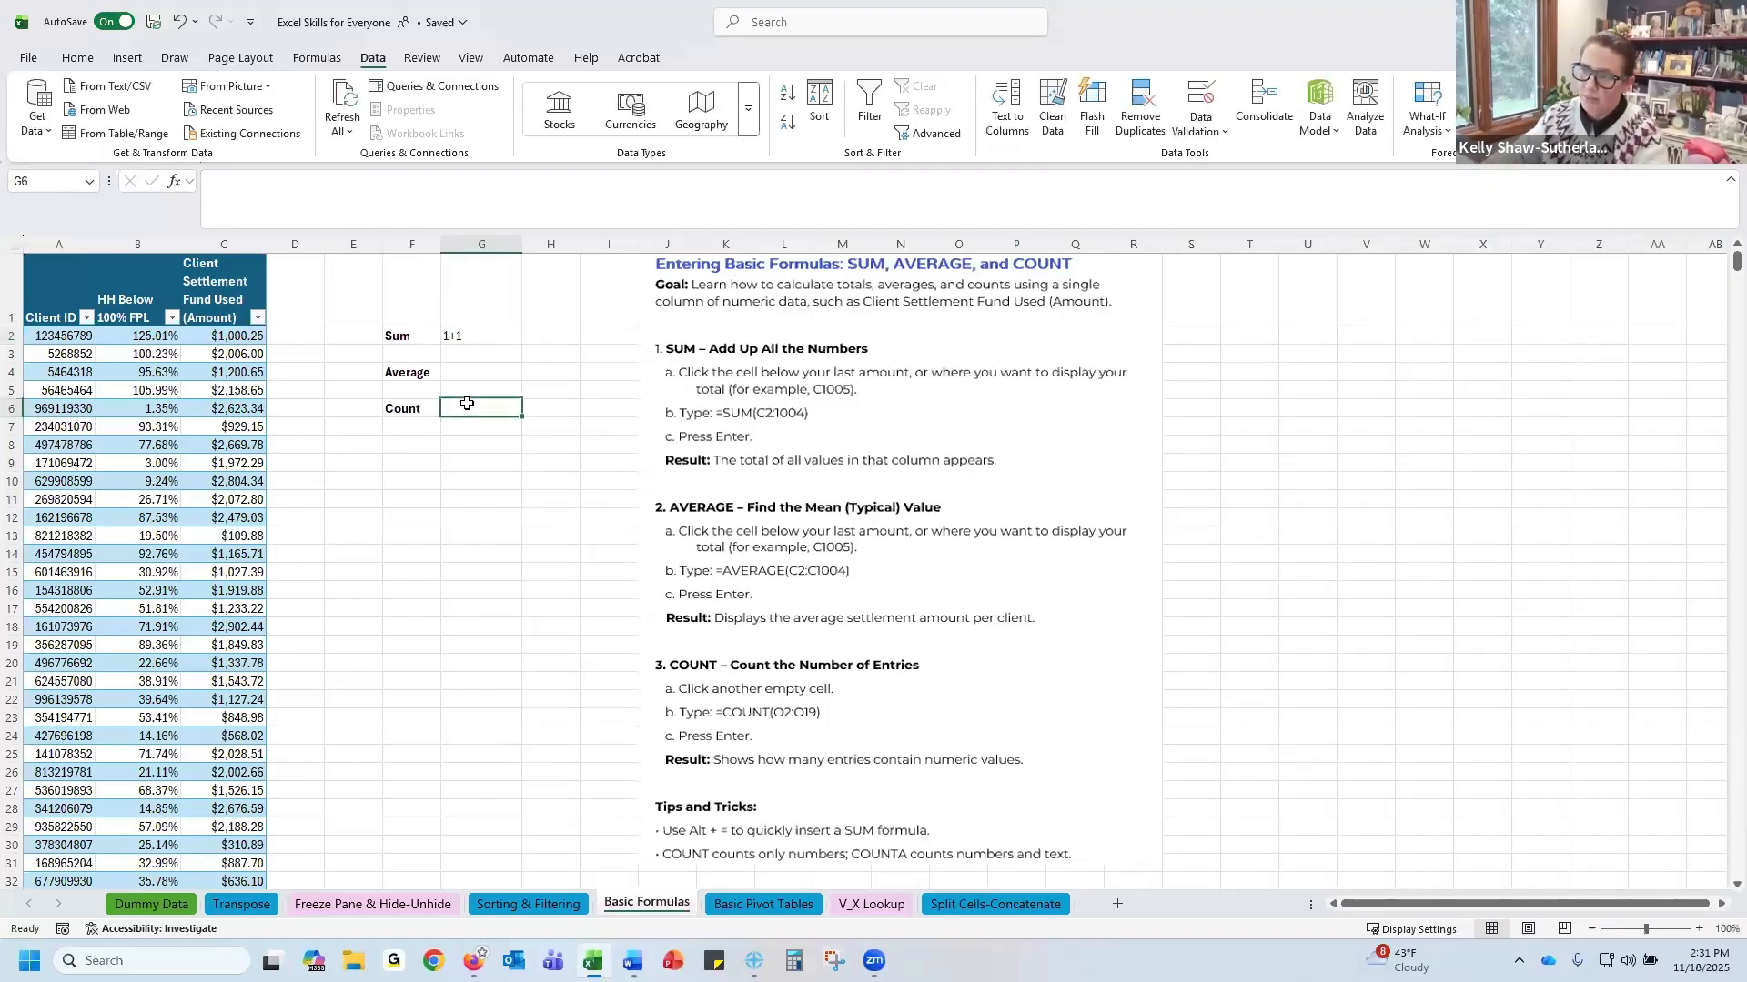
left_click(447, 337)
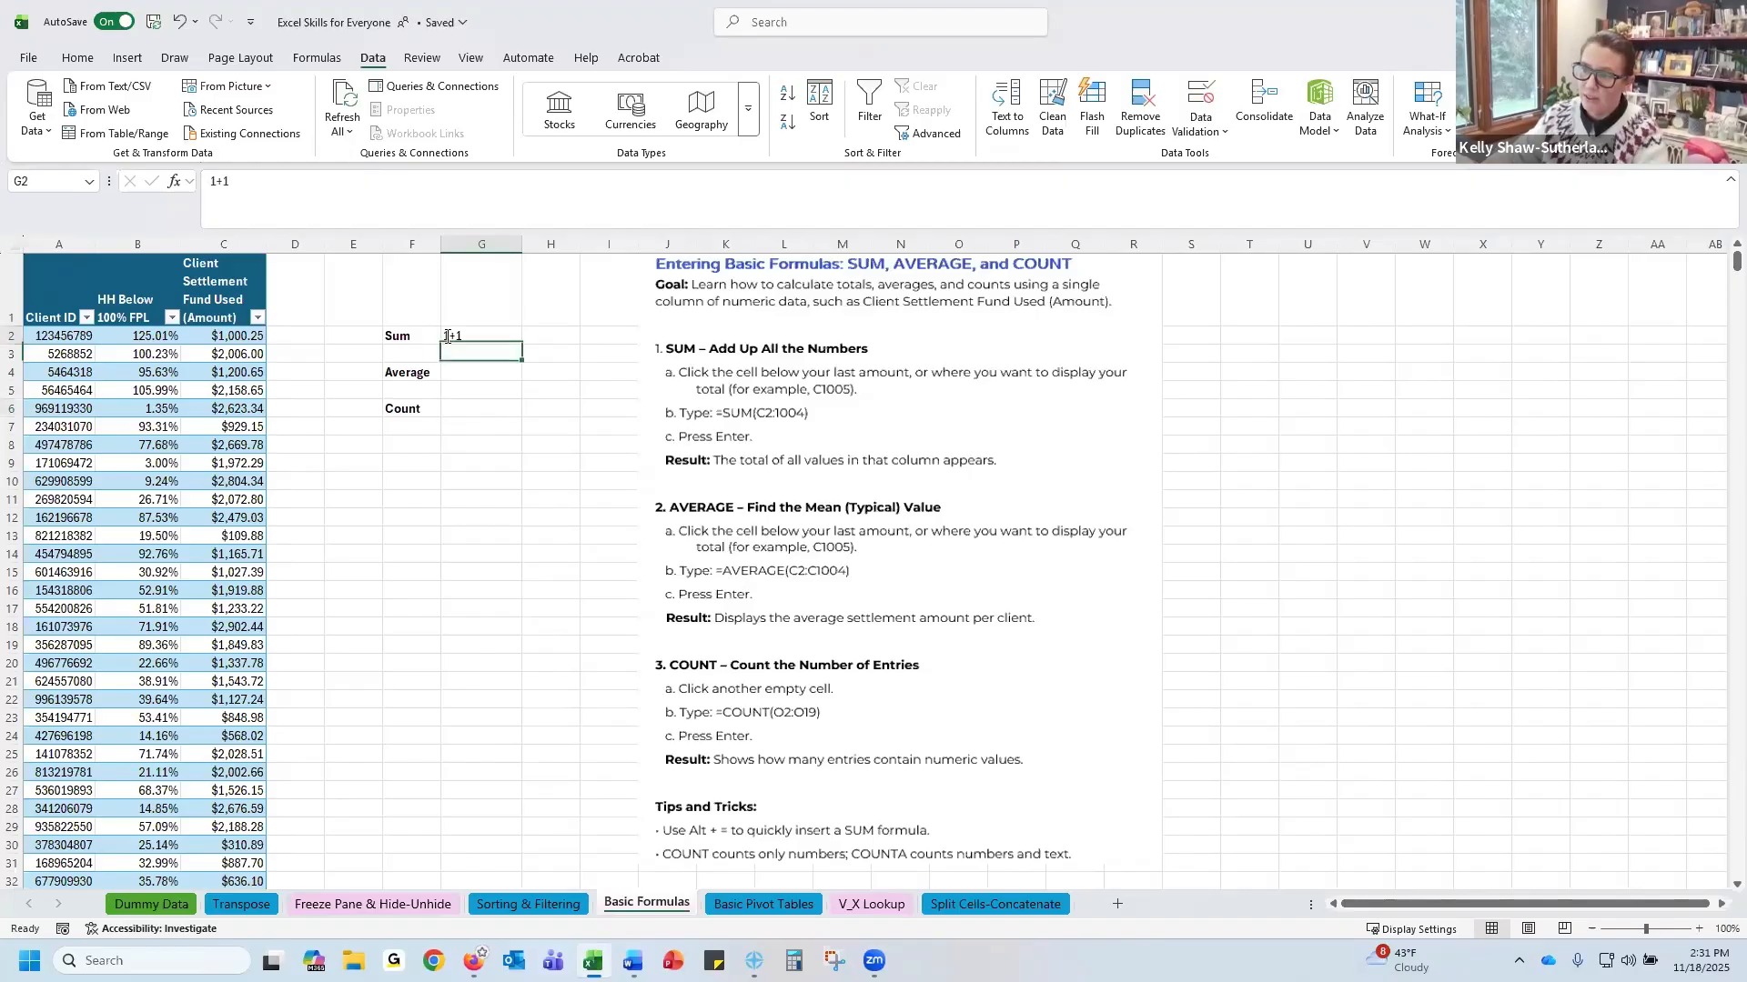
double_click(447, 337)
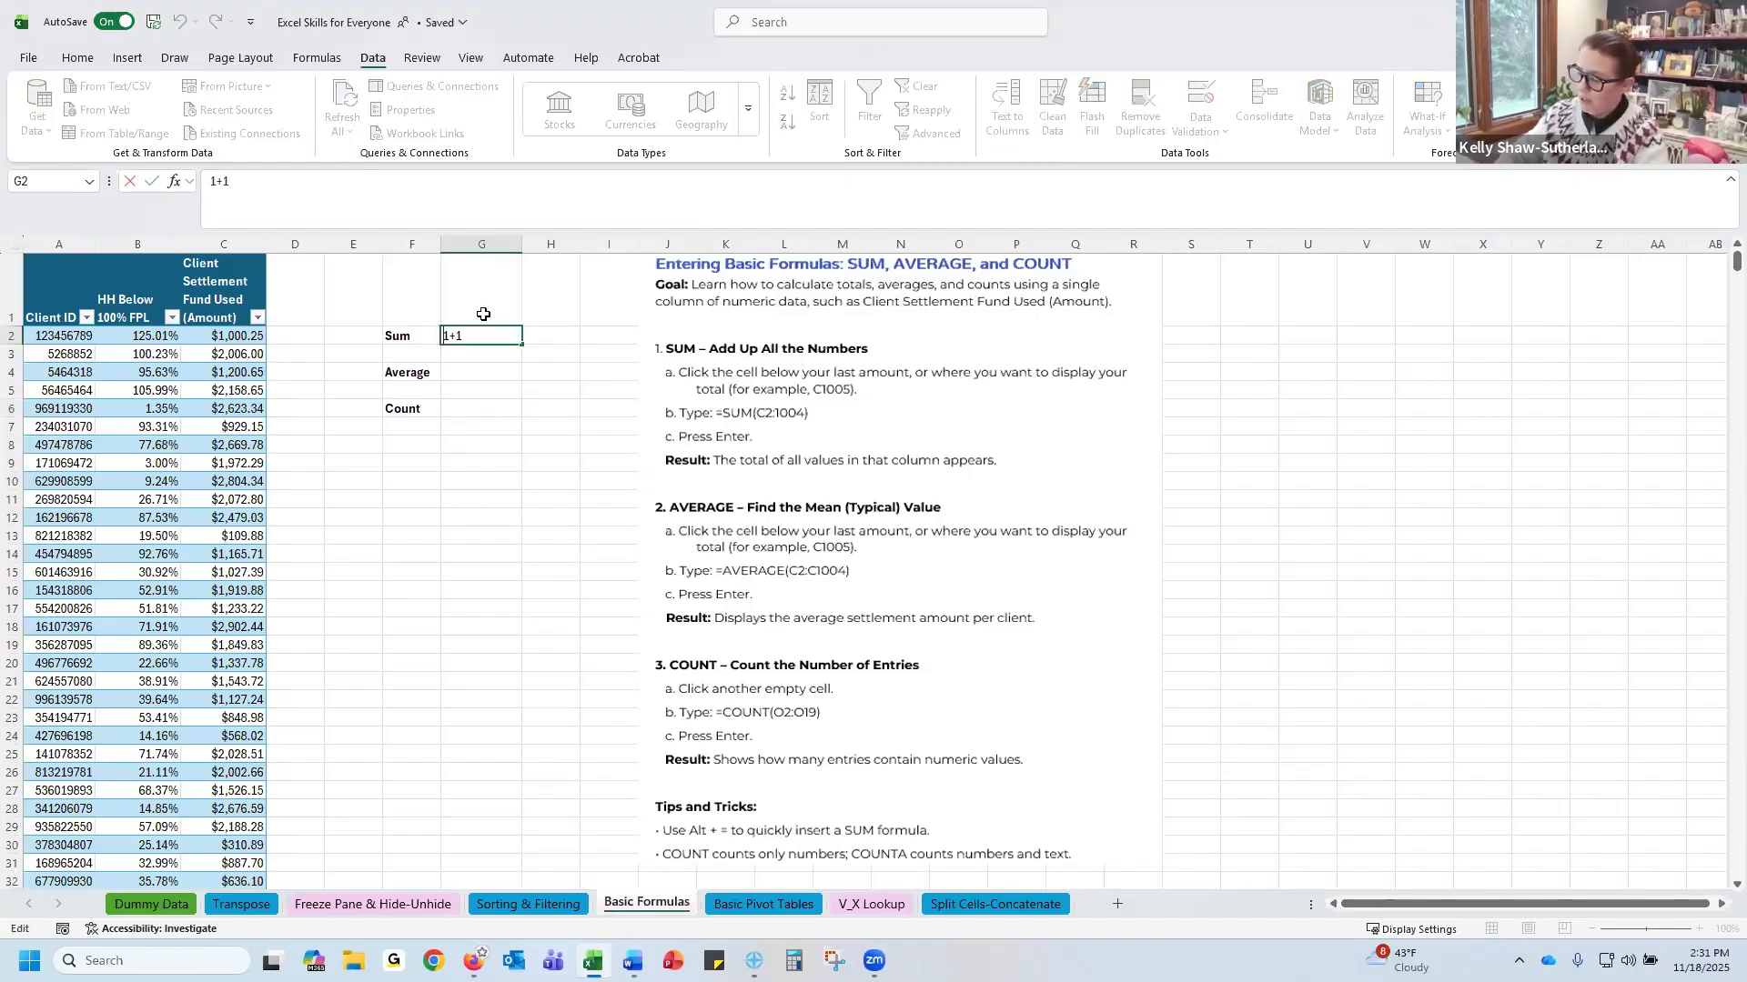
type("=")
key("Return")
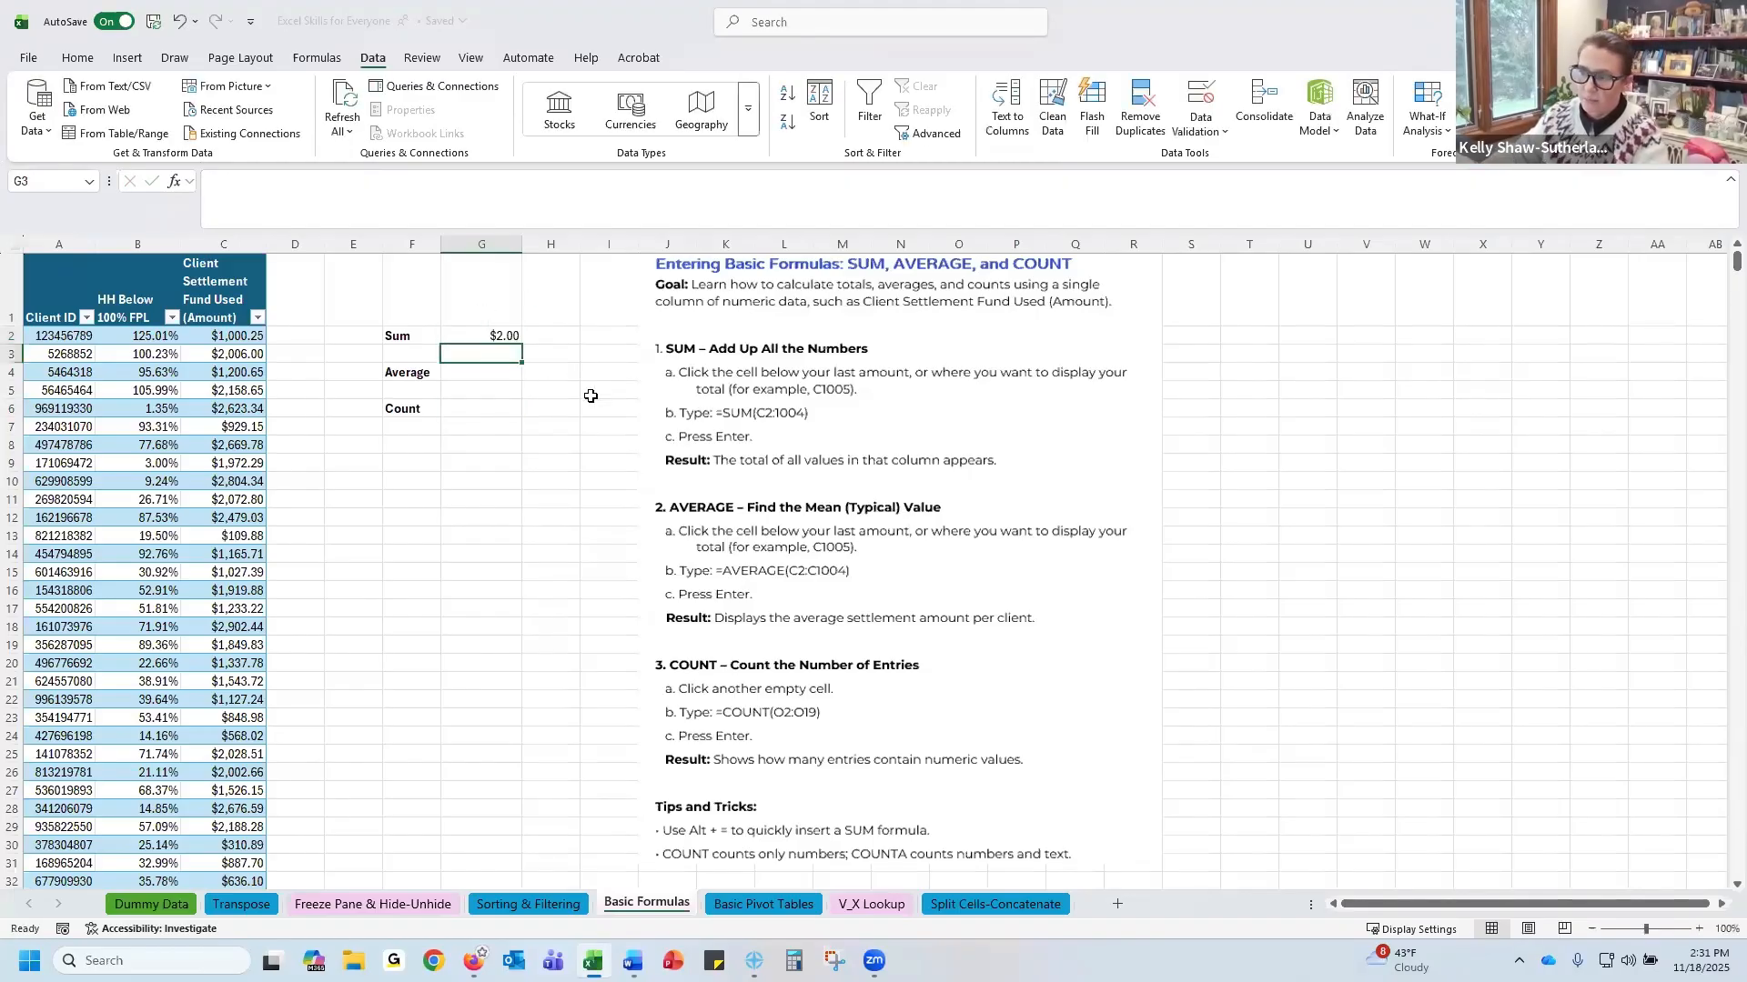
Clear the Sum cell and try a SUM formula referencing the settlement amount column
left_click(490, 334)
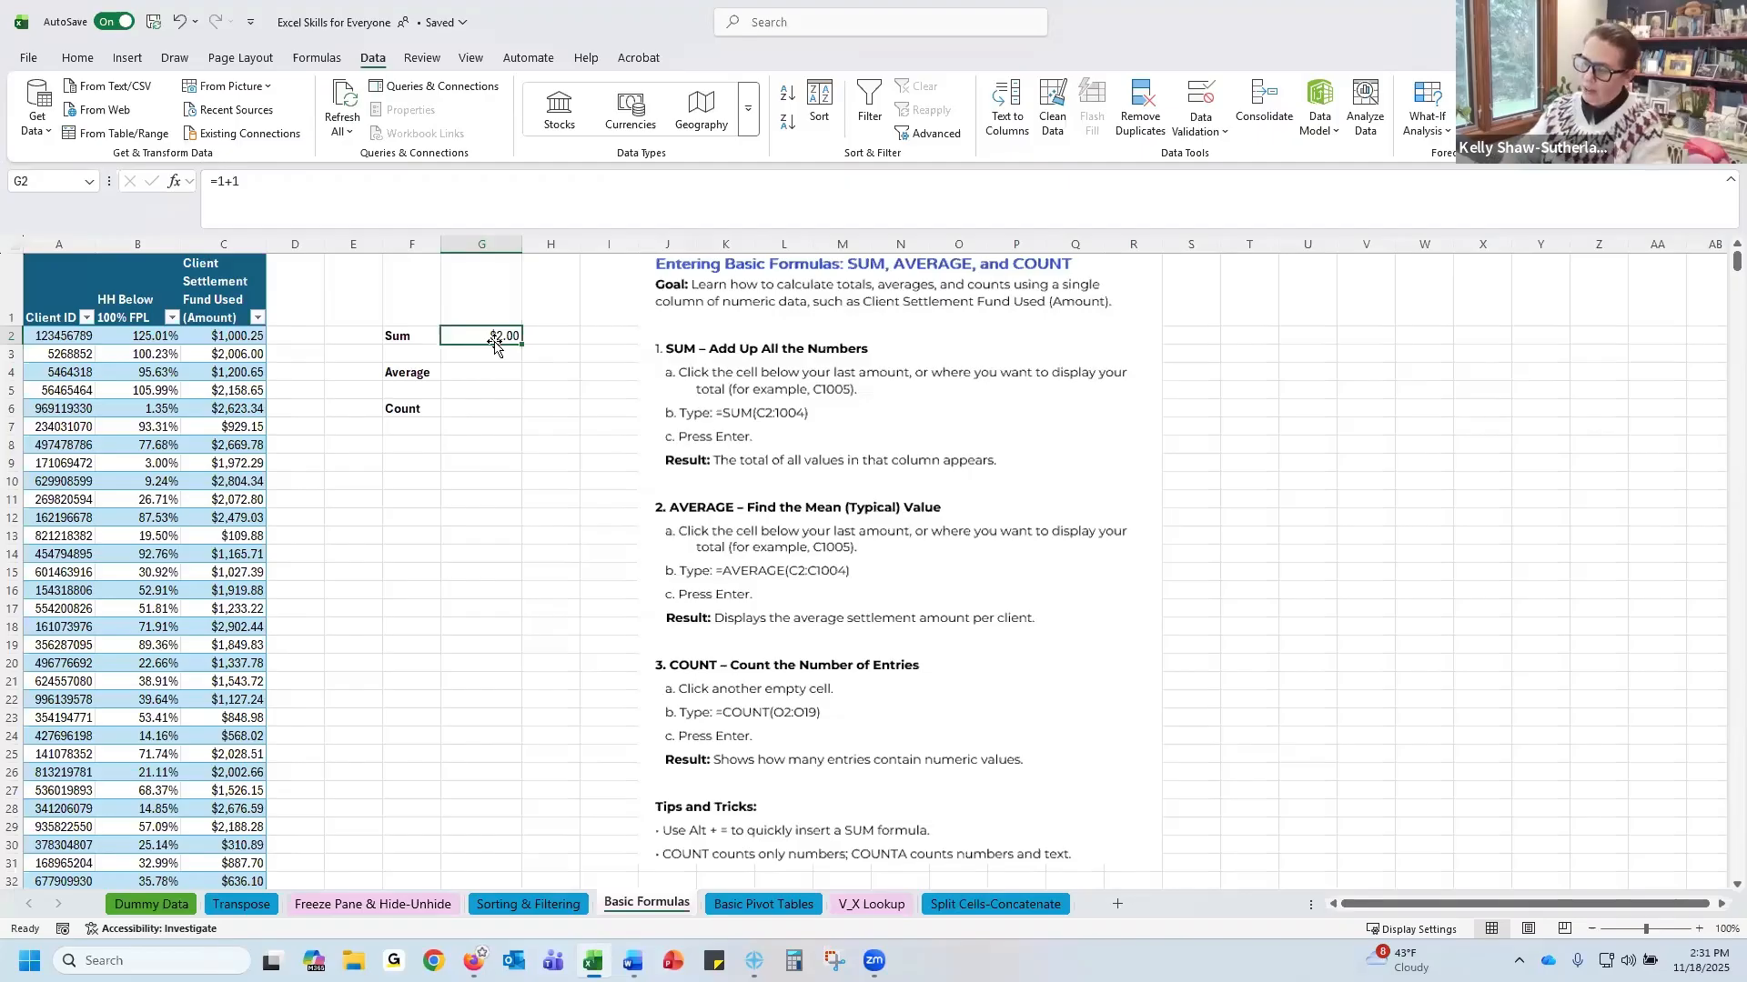
key("BackSpace")
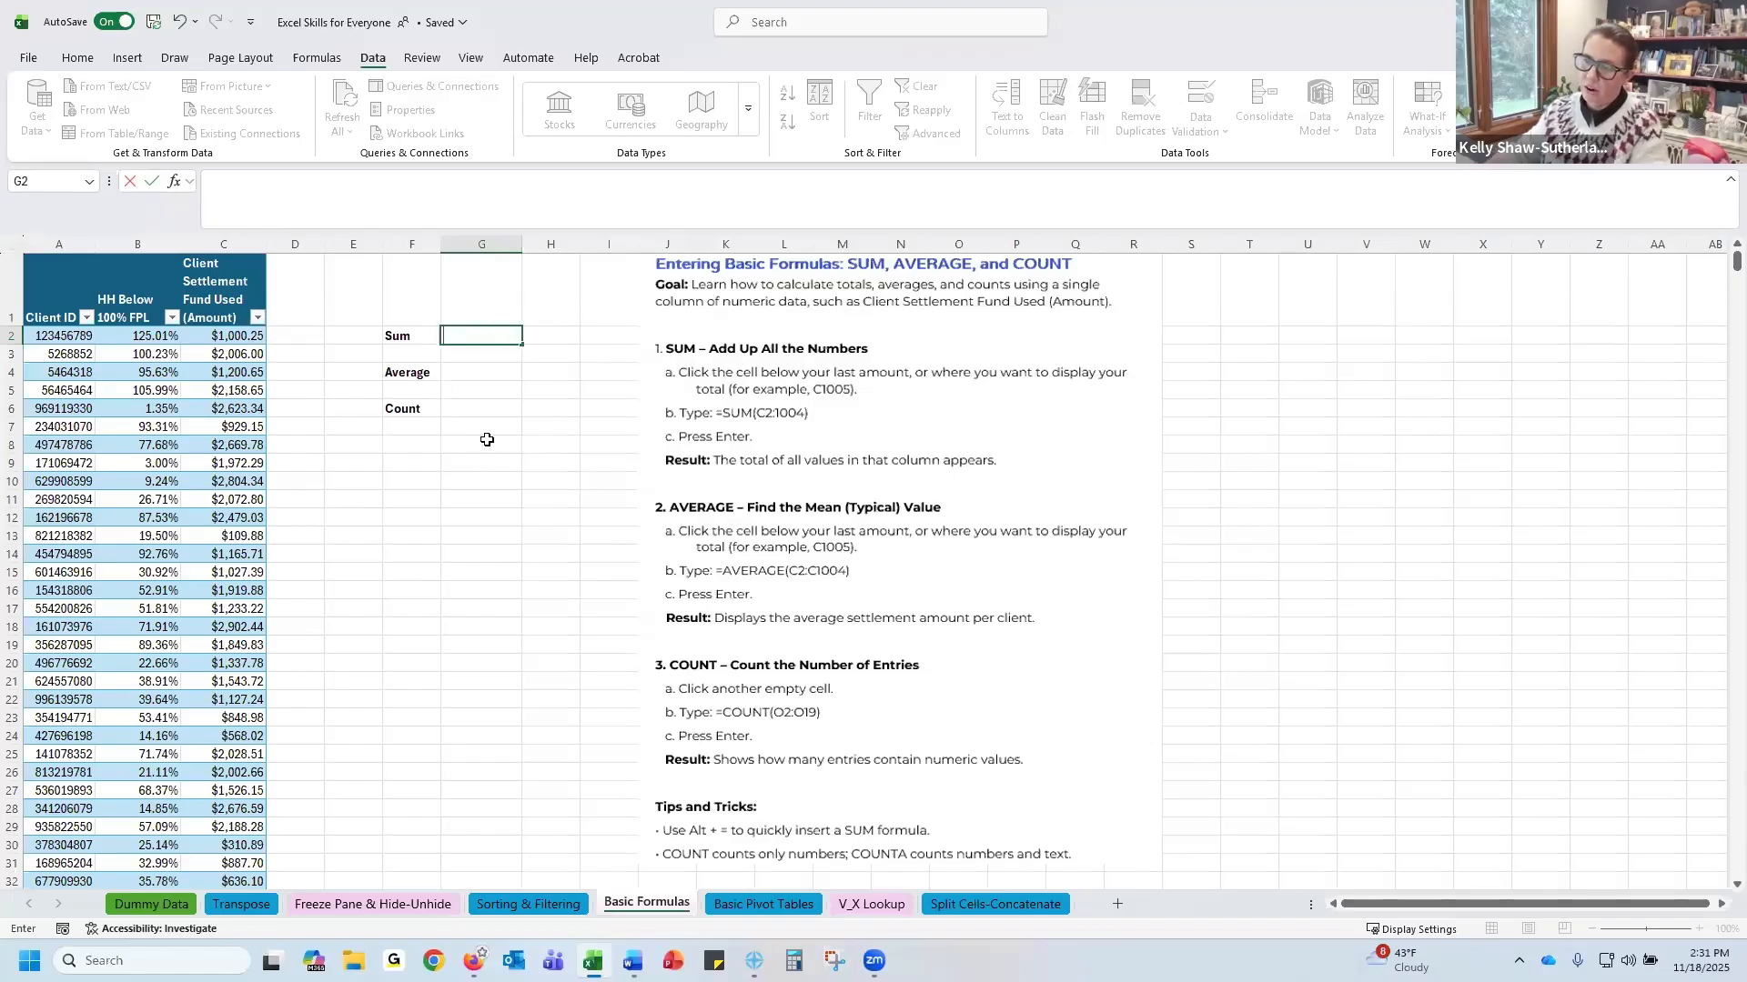
type("=")
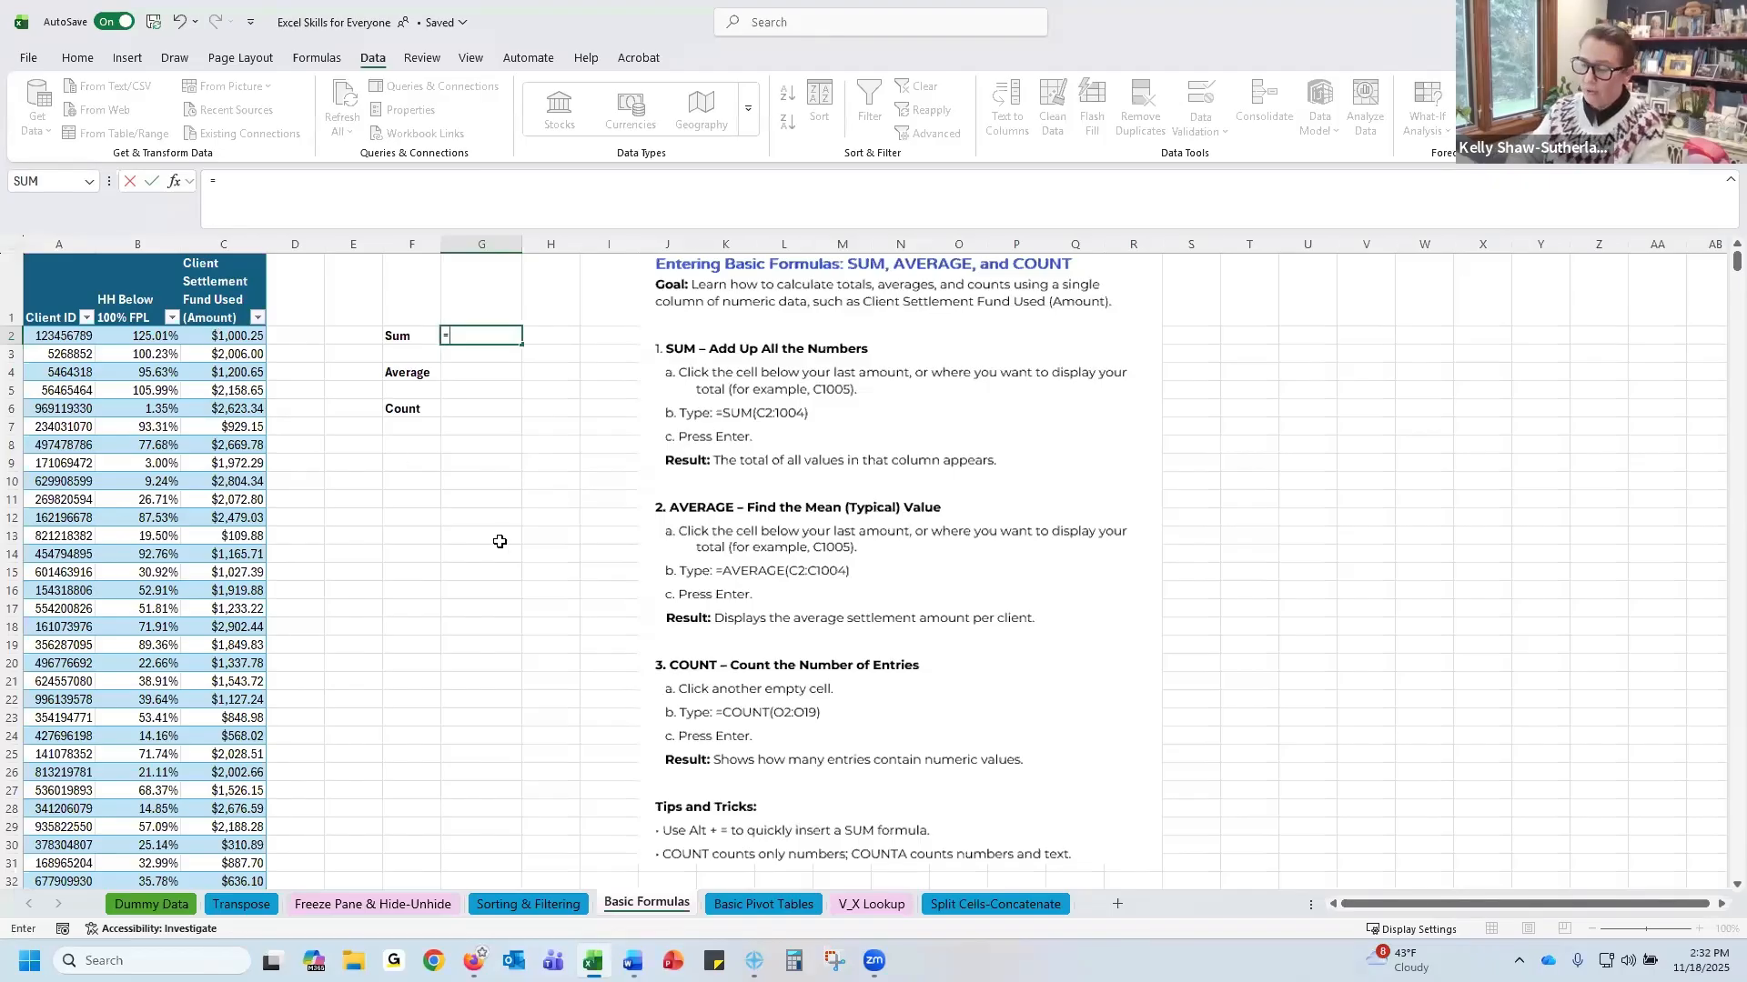
type("sum")
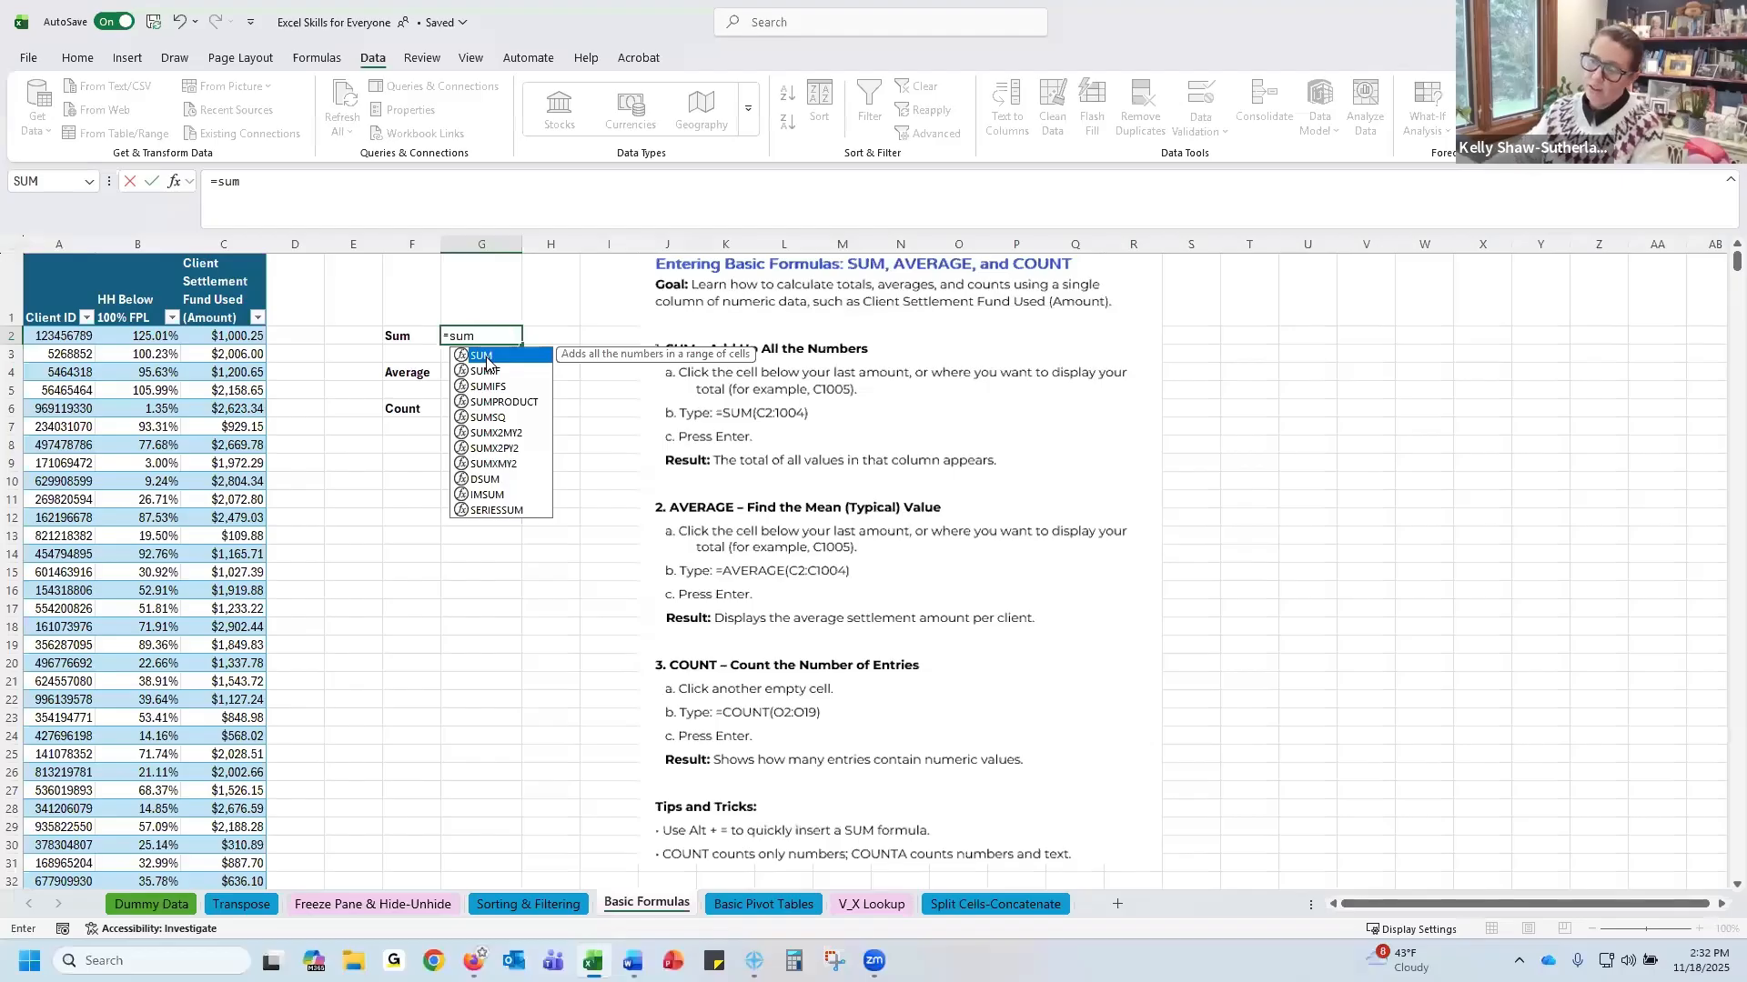
double_click(487, 361)
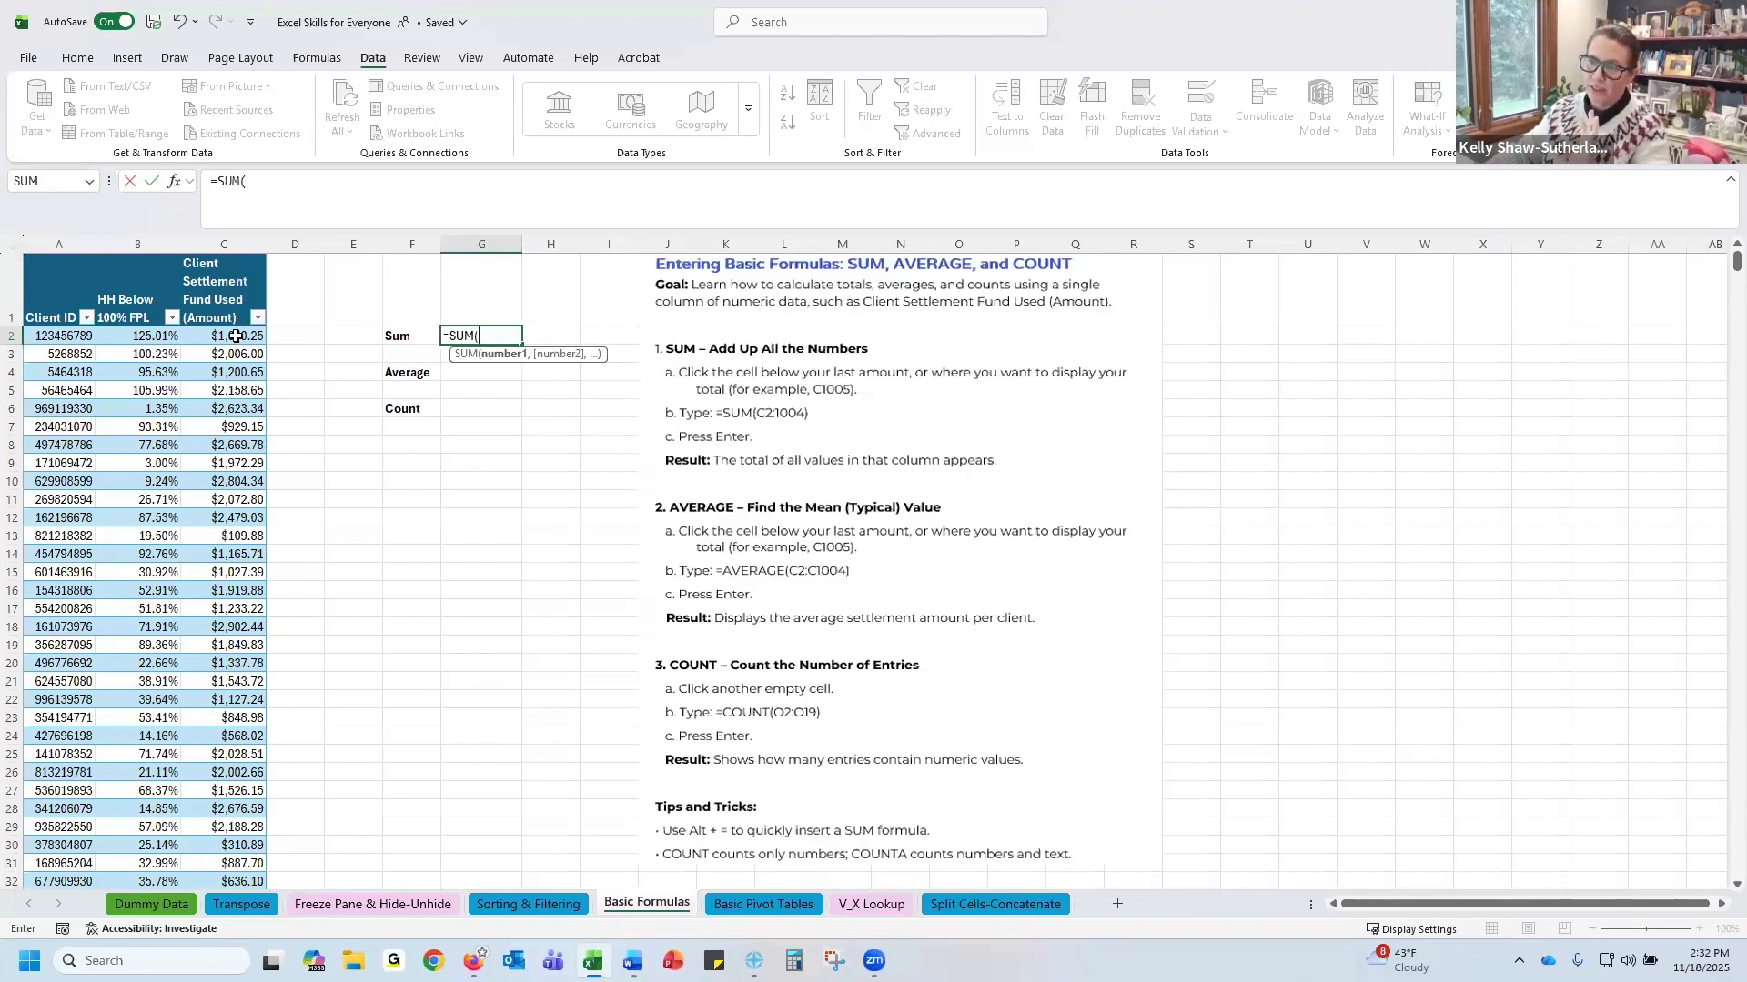
left_click(236, 337)
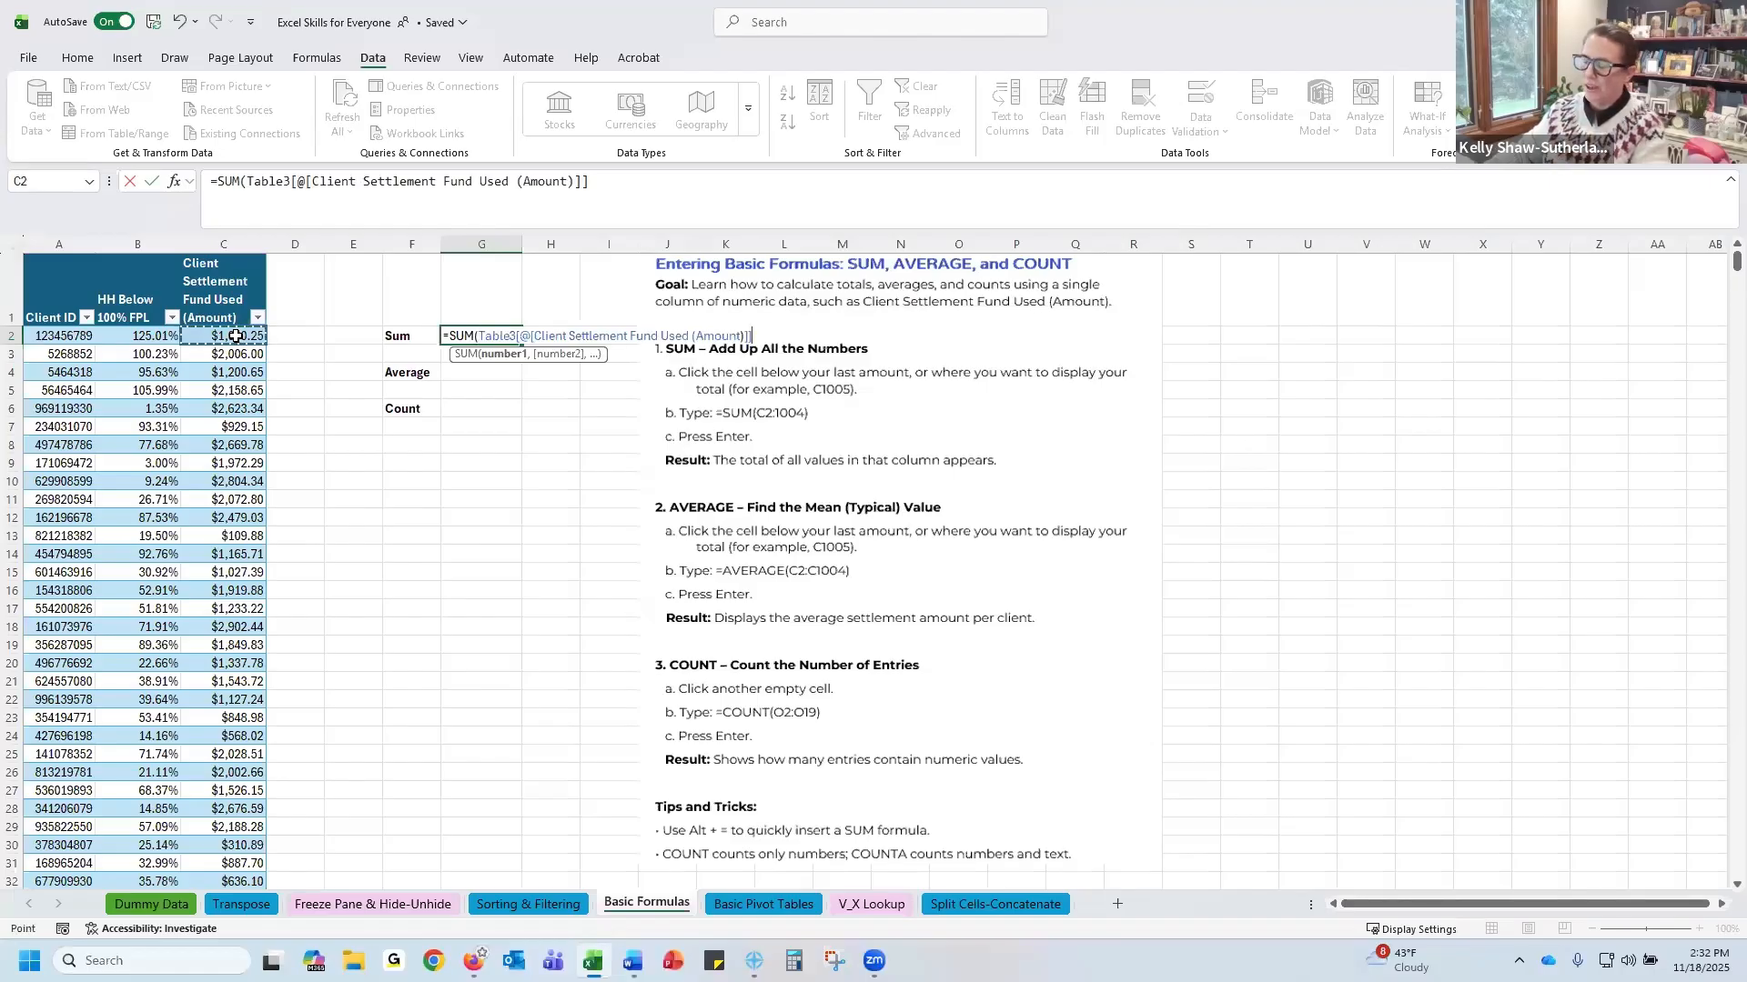
key("BackSpace")
key("BackSpace")
key("BackSpace")
key("BackSpace")
key("BackSpace")
key("BackSpace")
key("BackSpace")
key("BackSpace")
key("BackSpace")
key("BackSpace")
key("BackSpace")
key("BackSpace")
key("BackSpace")
key("BackSpace")
key("BackSpace")
key("BackSpace")
key("BackSpace")
key("BackSpace")
key("BackSpace")
key("BackSpace")
key("BackSpace")
key("BackSpace")
key("BackSpace")
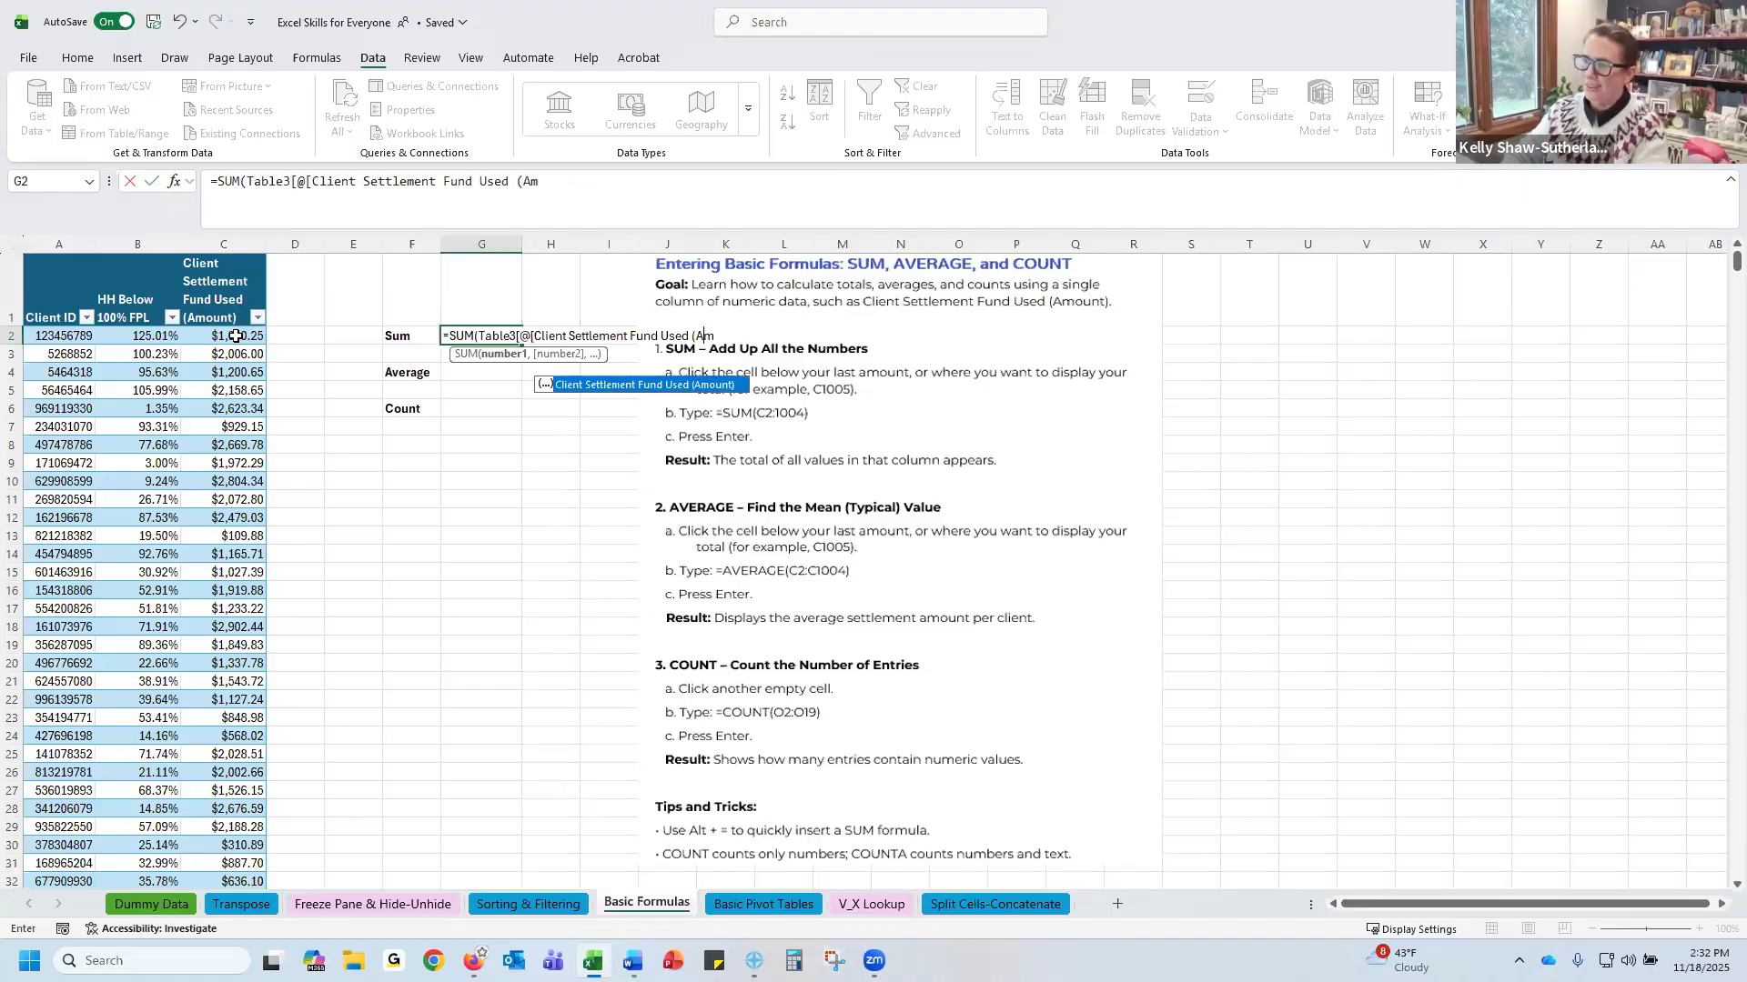
key("BackSpace")
key("BackSpace")
key("BackSpace")
key("BackSpace")
key("BackSpace")
key("BackSpace")
key("BackSpace")
key("BackSpace")
key("BackSpace")
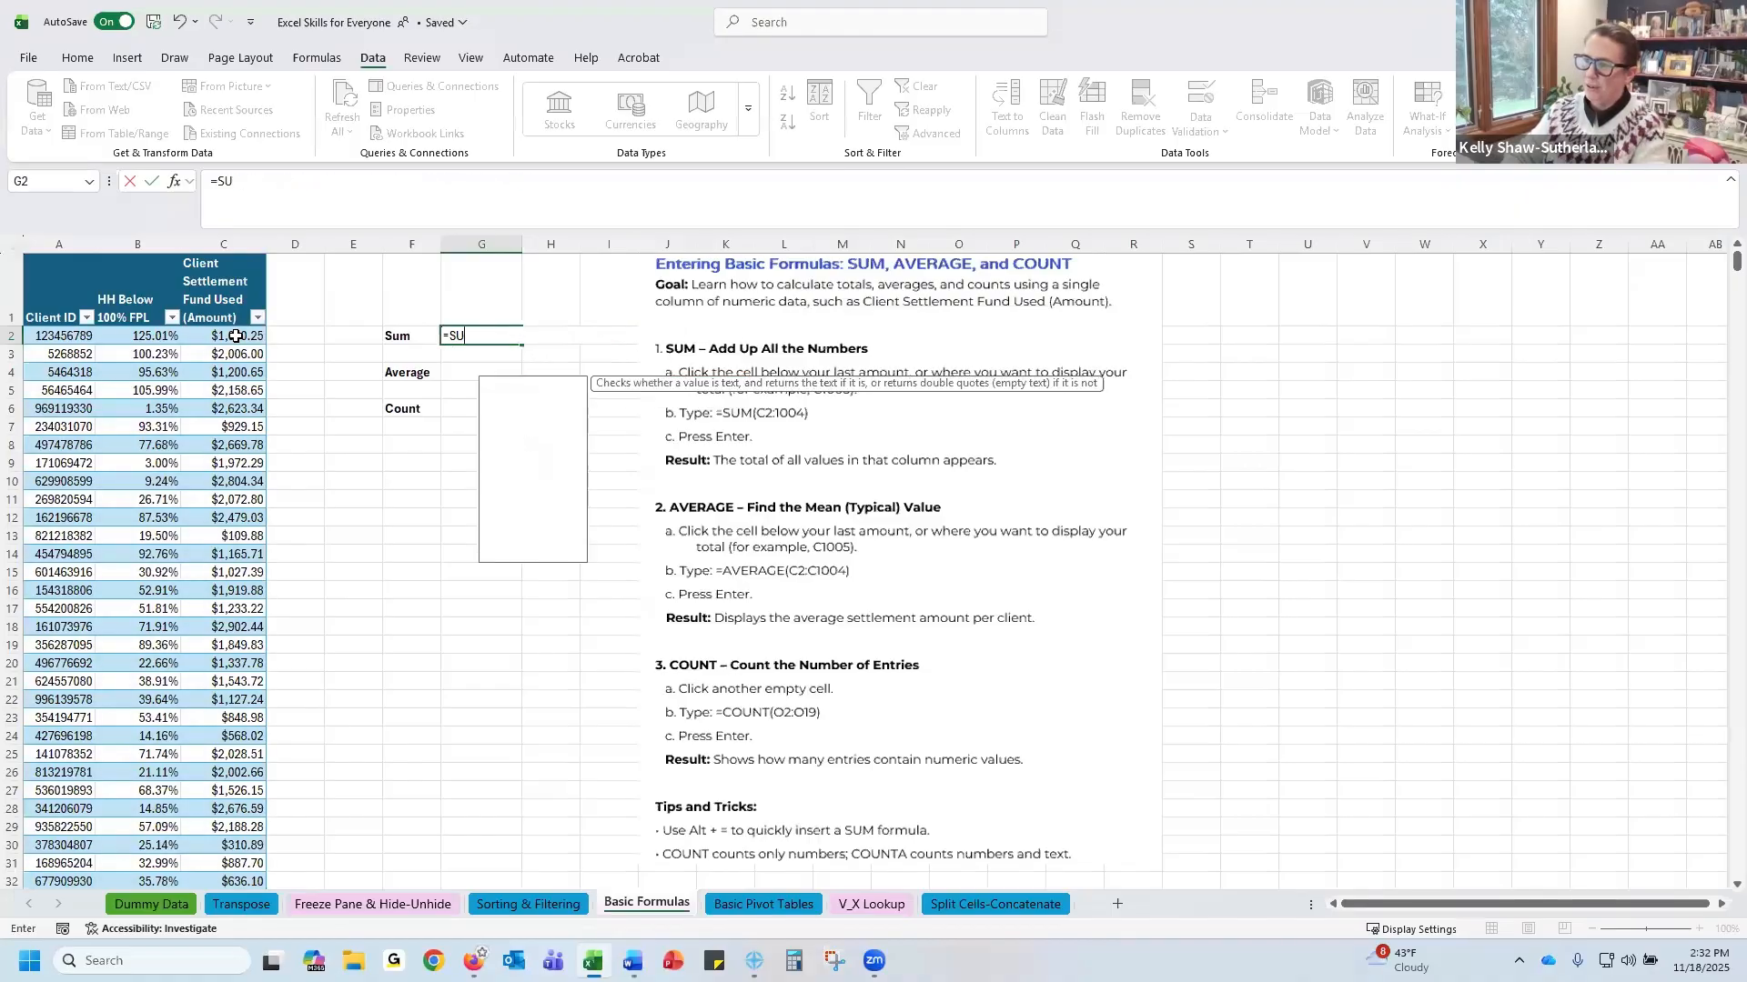
Copy the table columns A through C and paste them as values starting at cell U1
left_click_drag(71, 241, 223, 243)
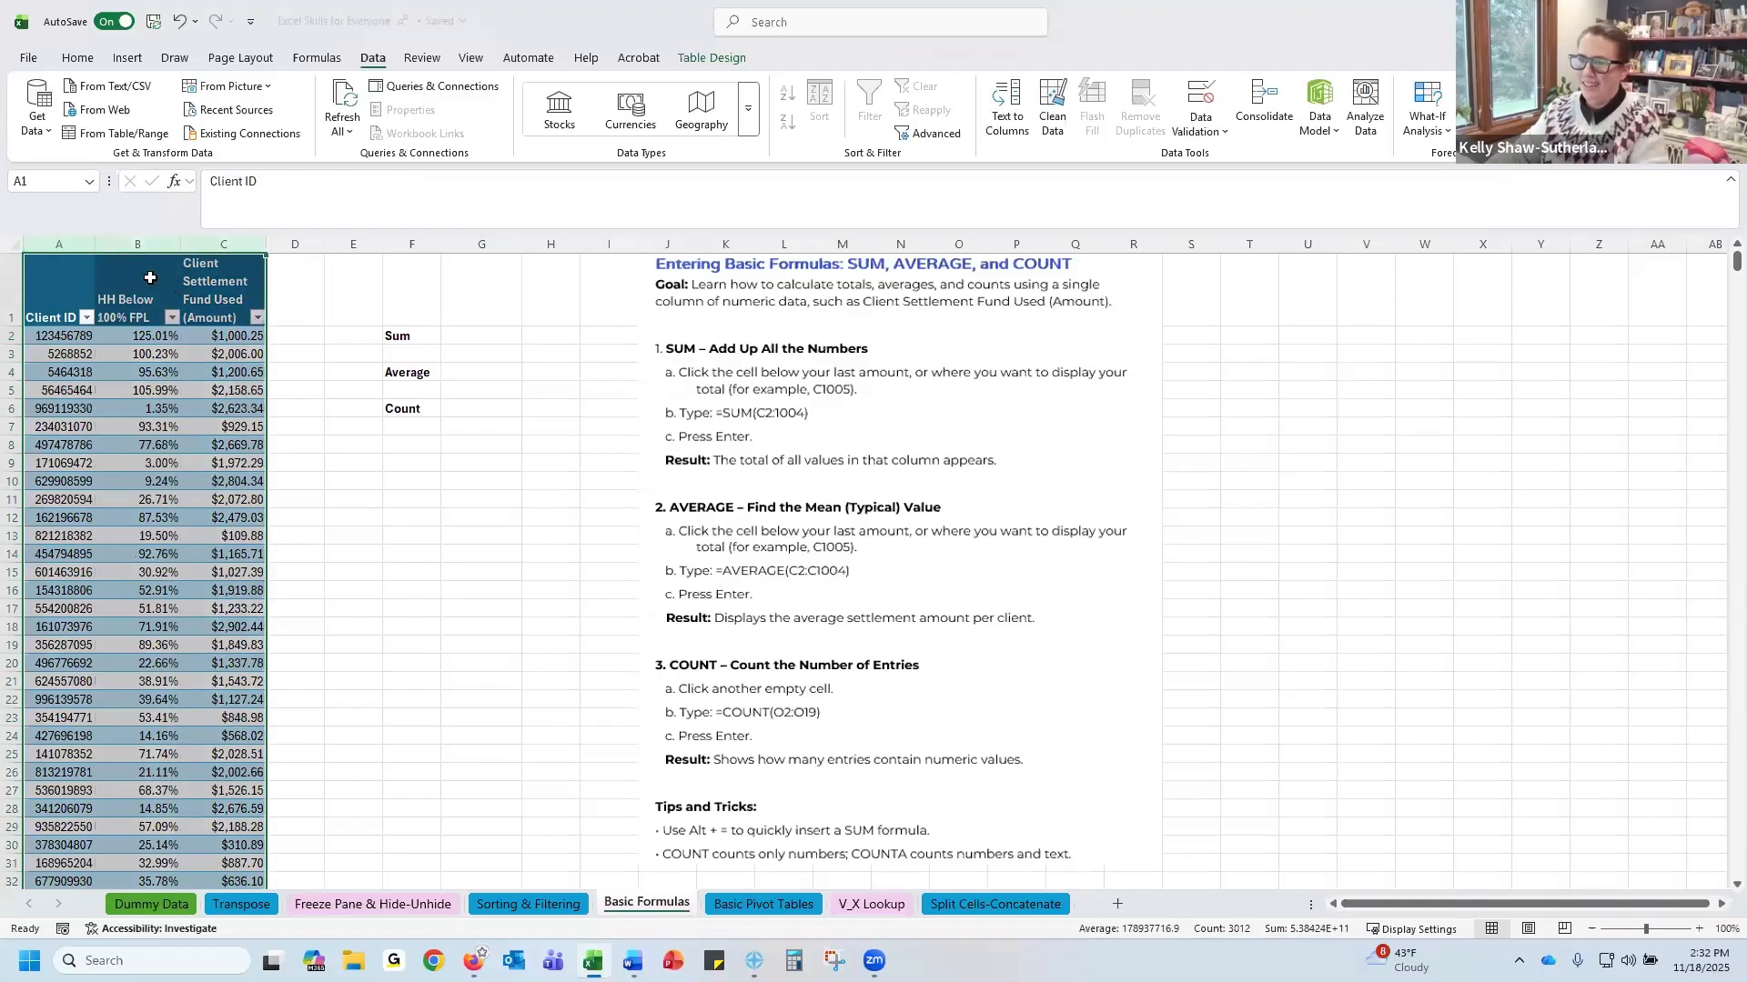
right_click(151, 279)
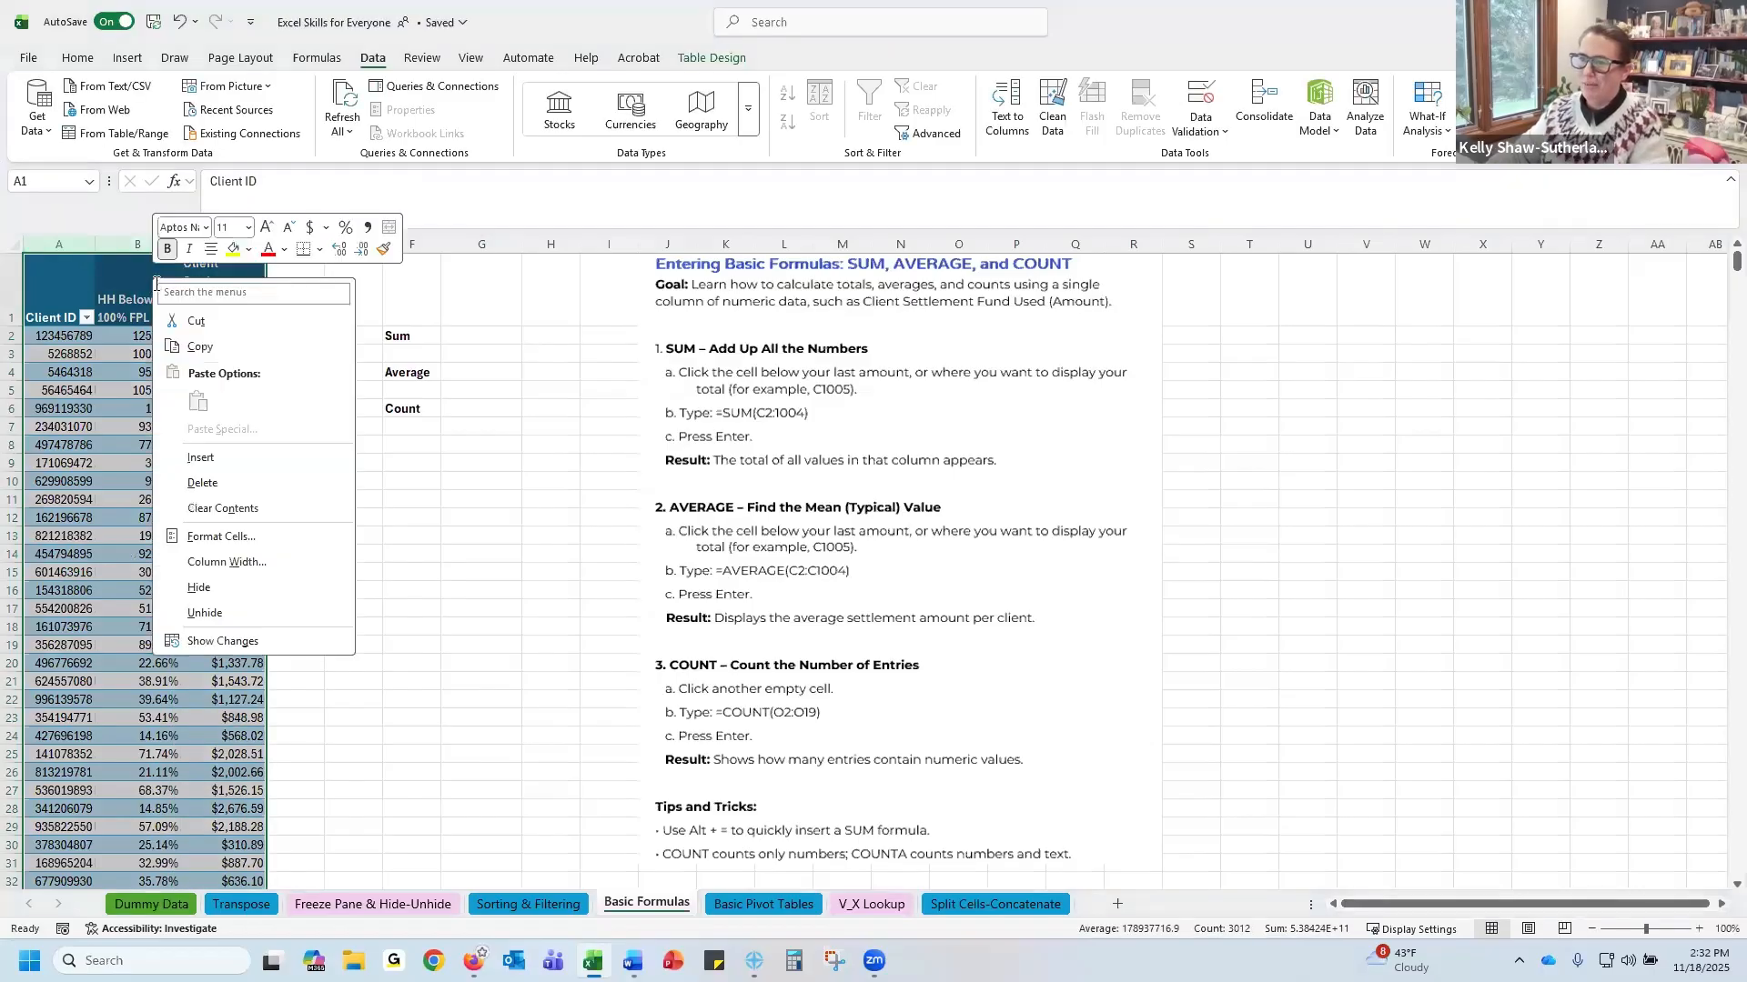
left_click(200, 348)
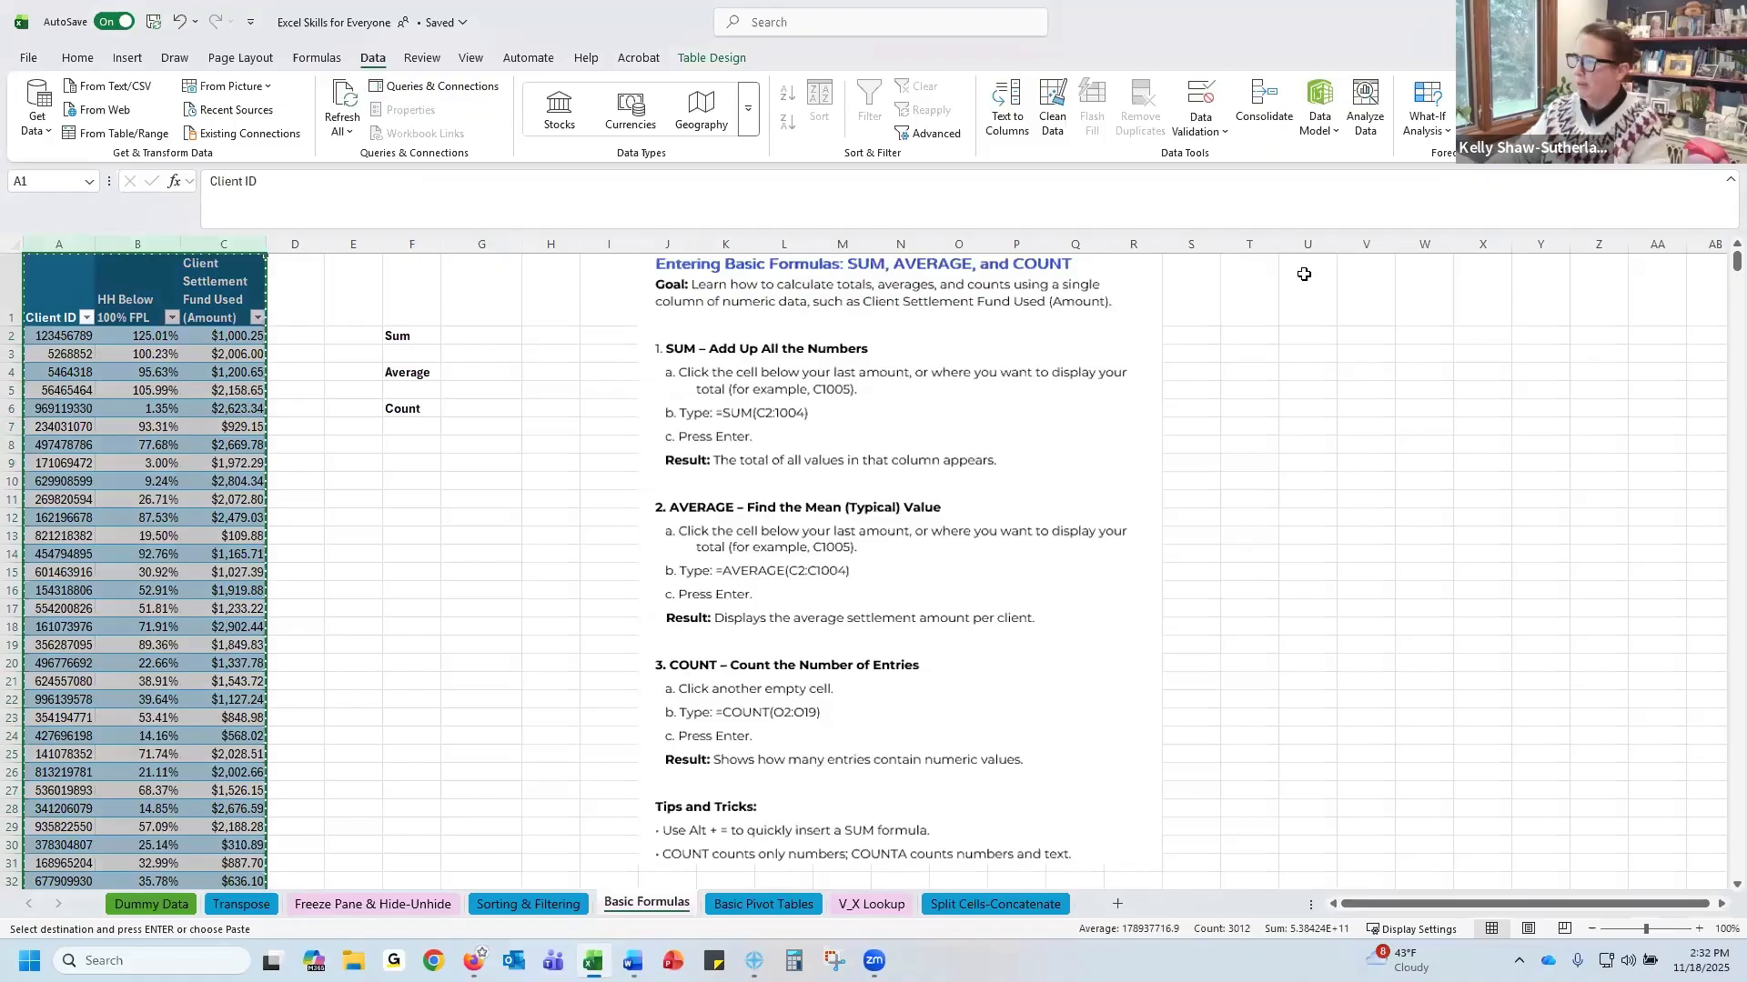
left_click(1304, 274)
right_click(1306, 275)
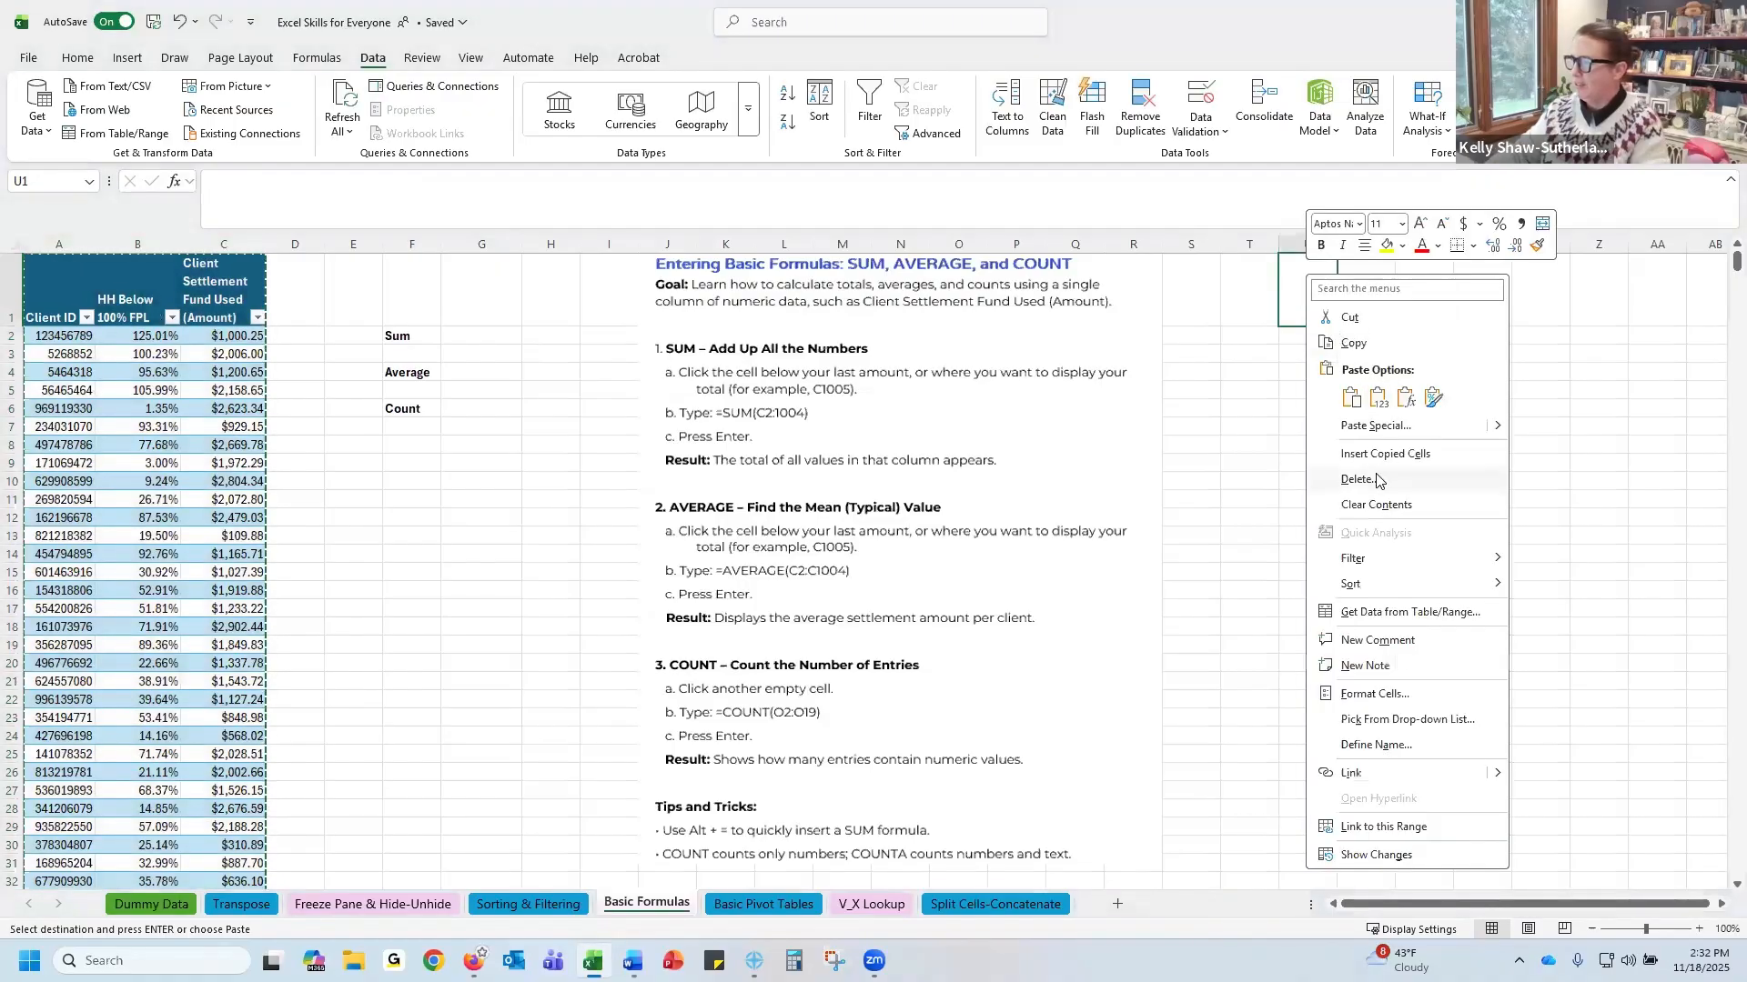
left_click(87, 60)
left_click(80, 59)
left_click(36, 130)
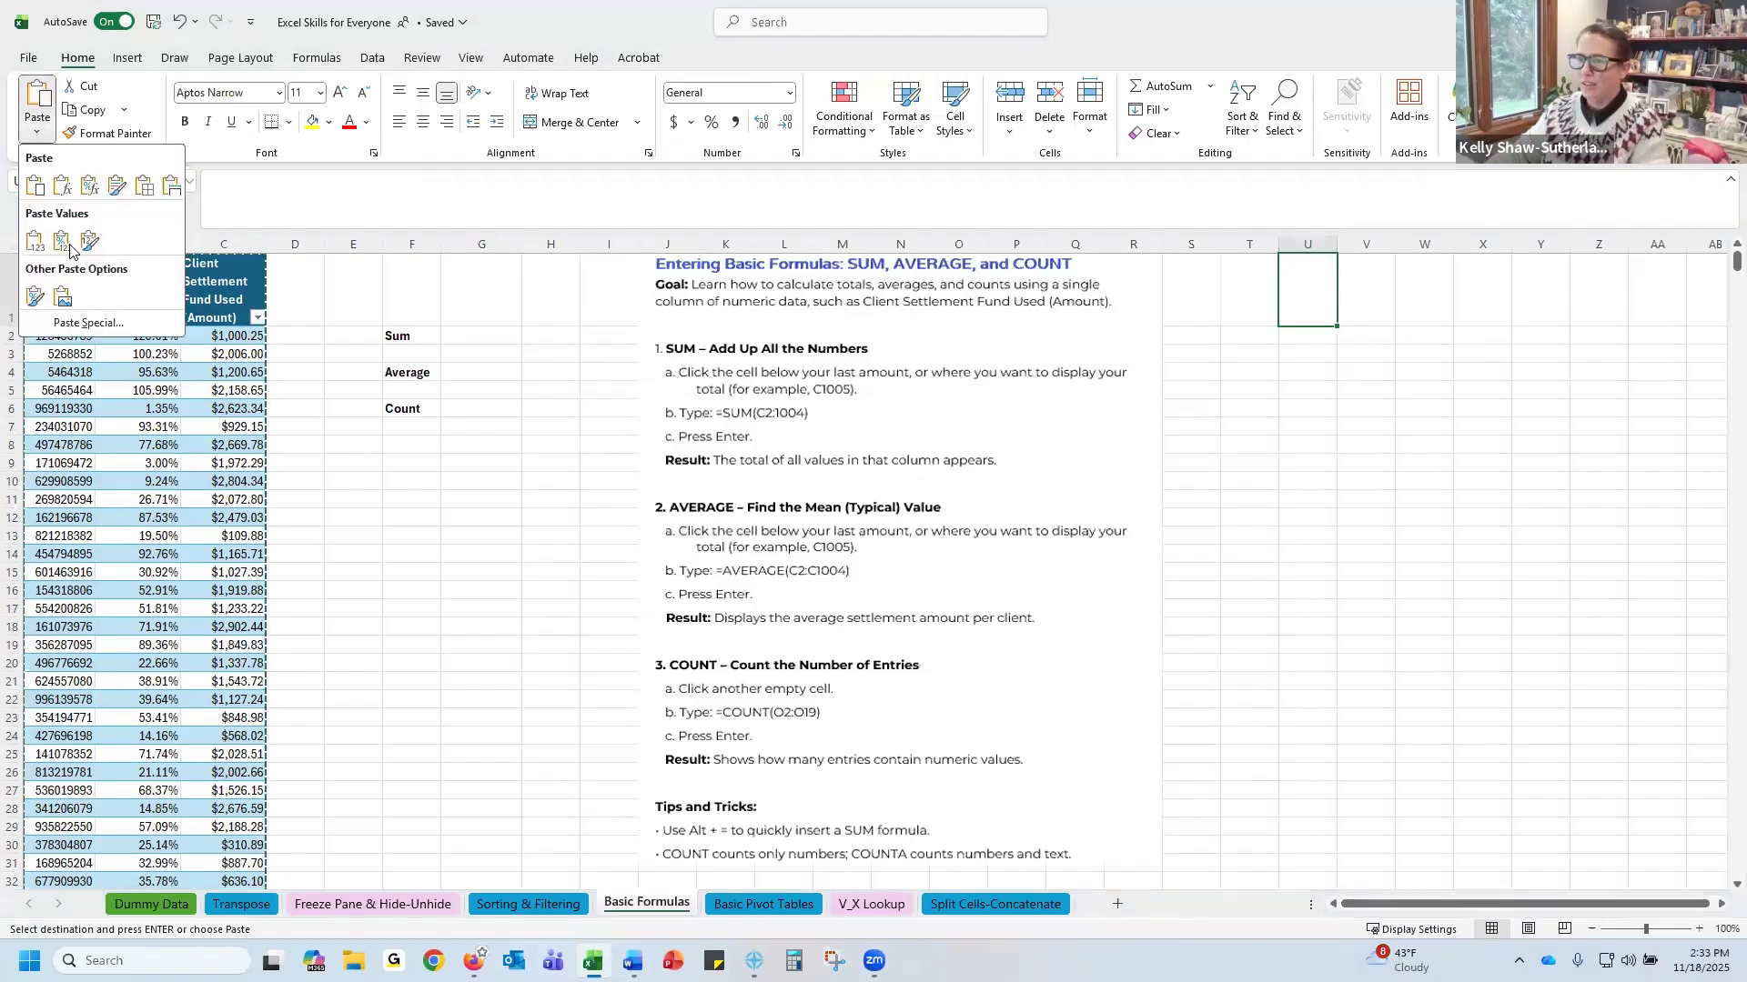
left_click(33, 241)
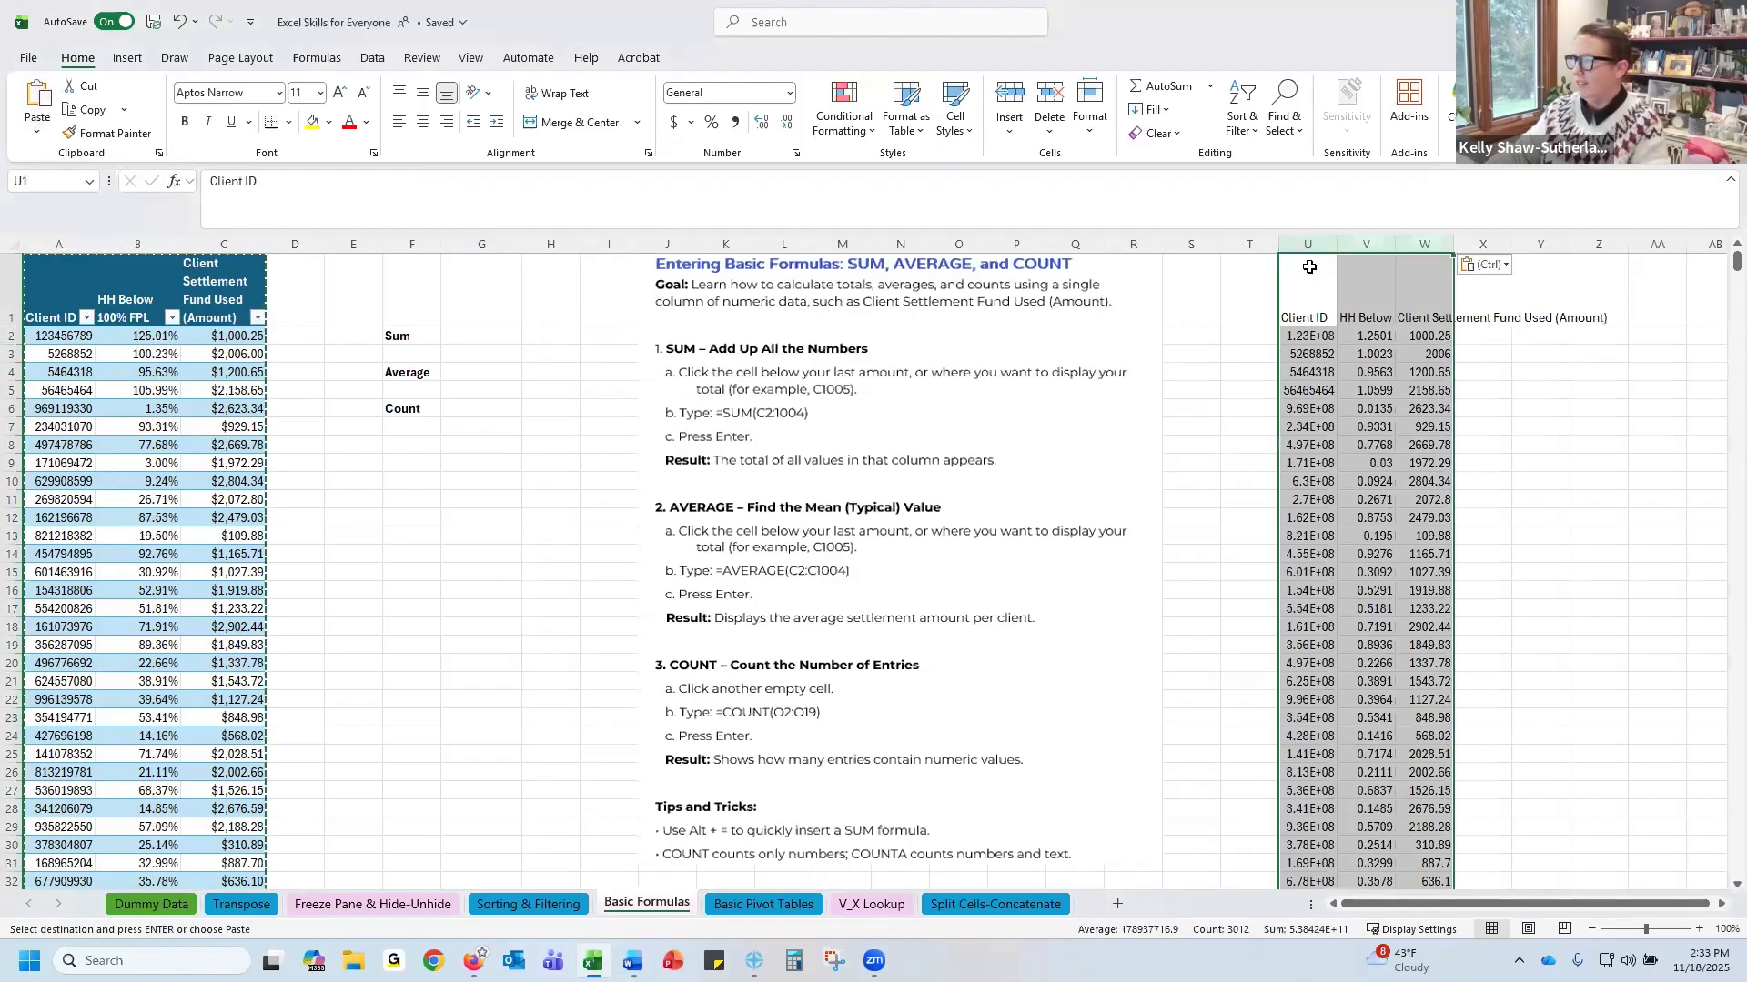
Delete the original table columns A through C
left_click(1423, 278, "shift")
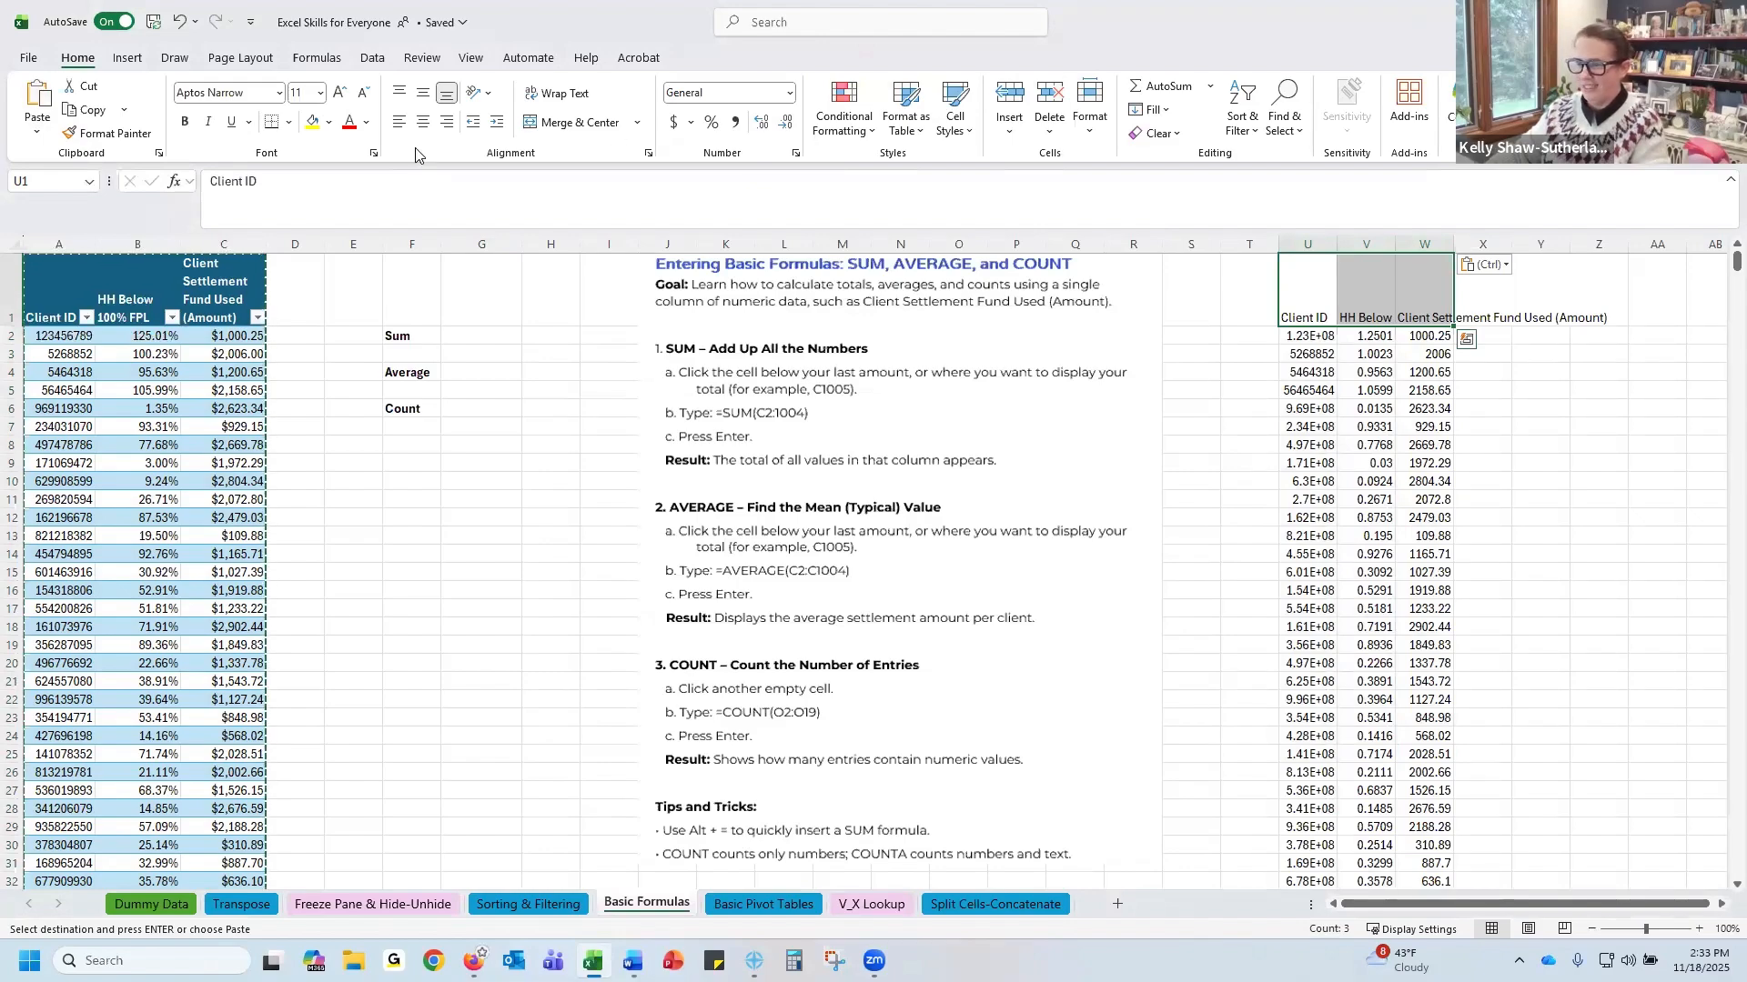
key("ctrl")
left_click_drag(241, 239, 119, 254)
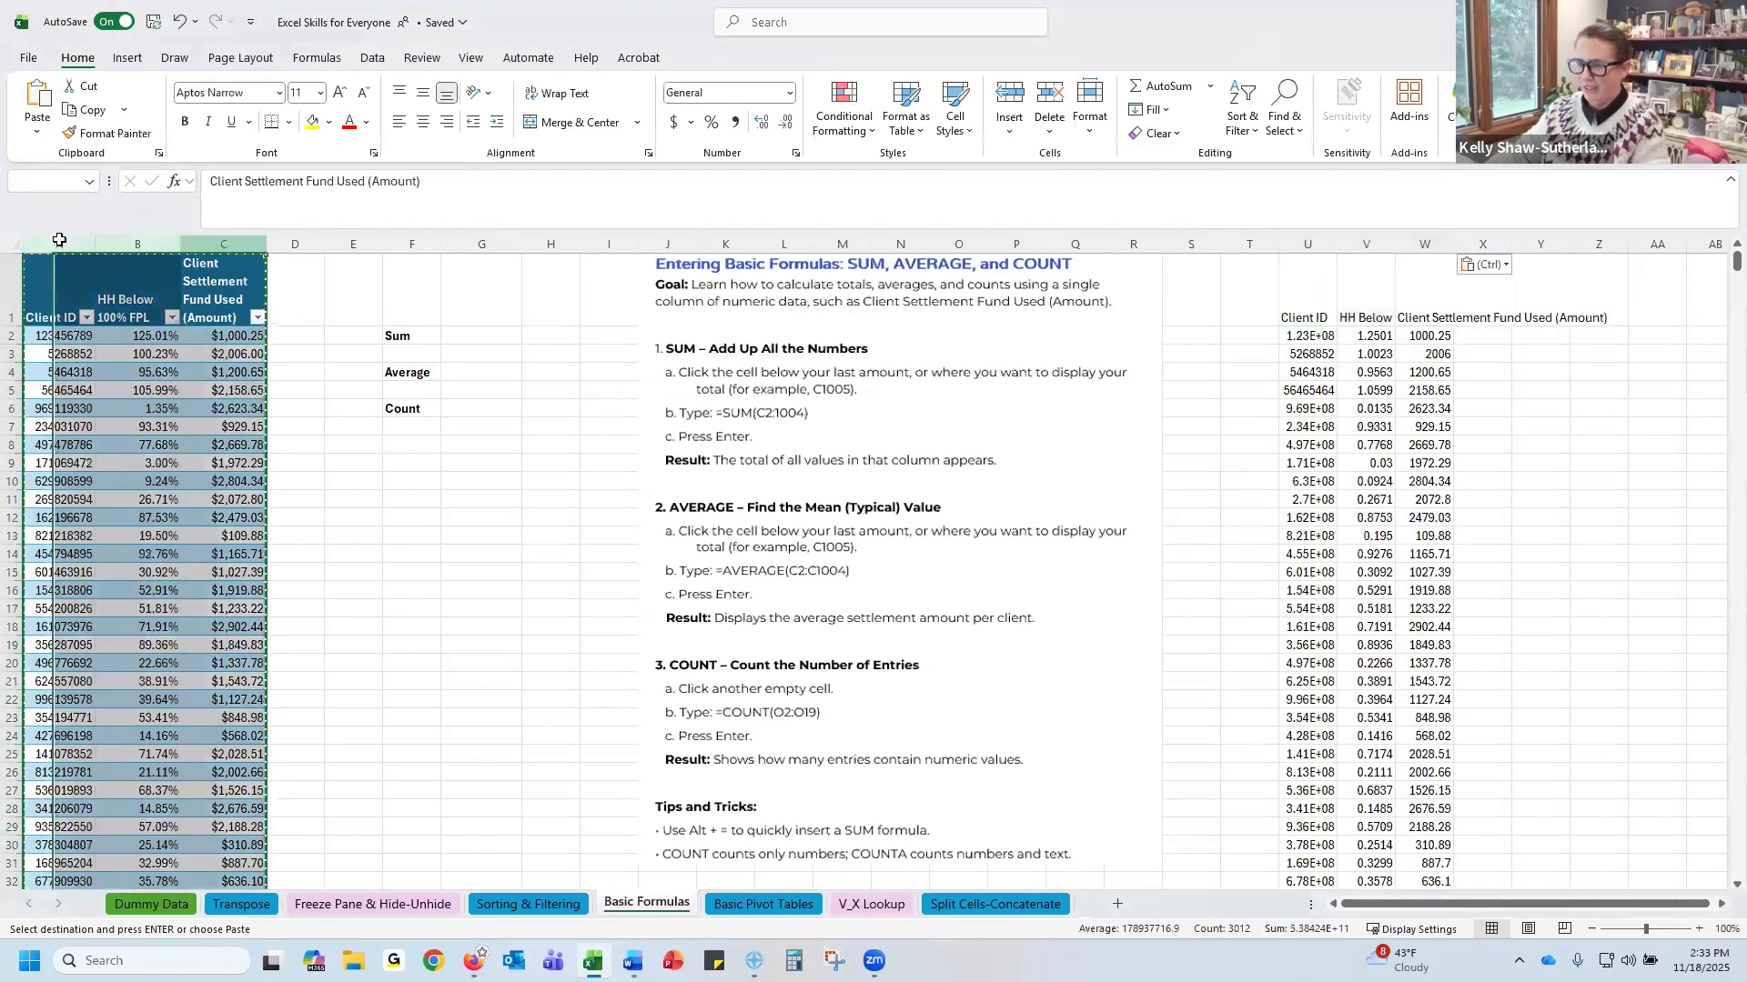
right_click(119, 254)
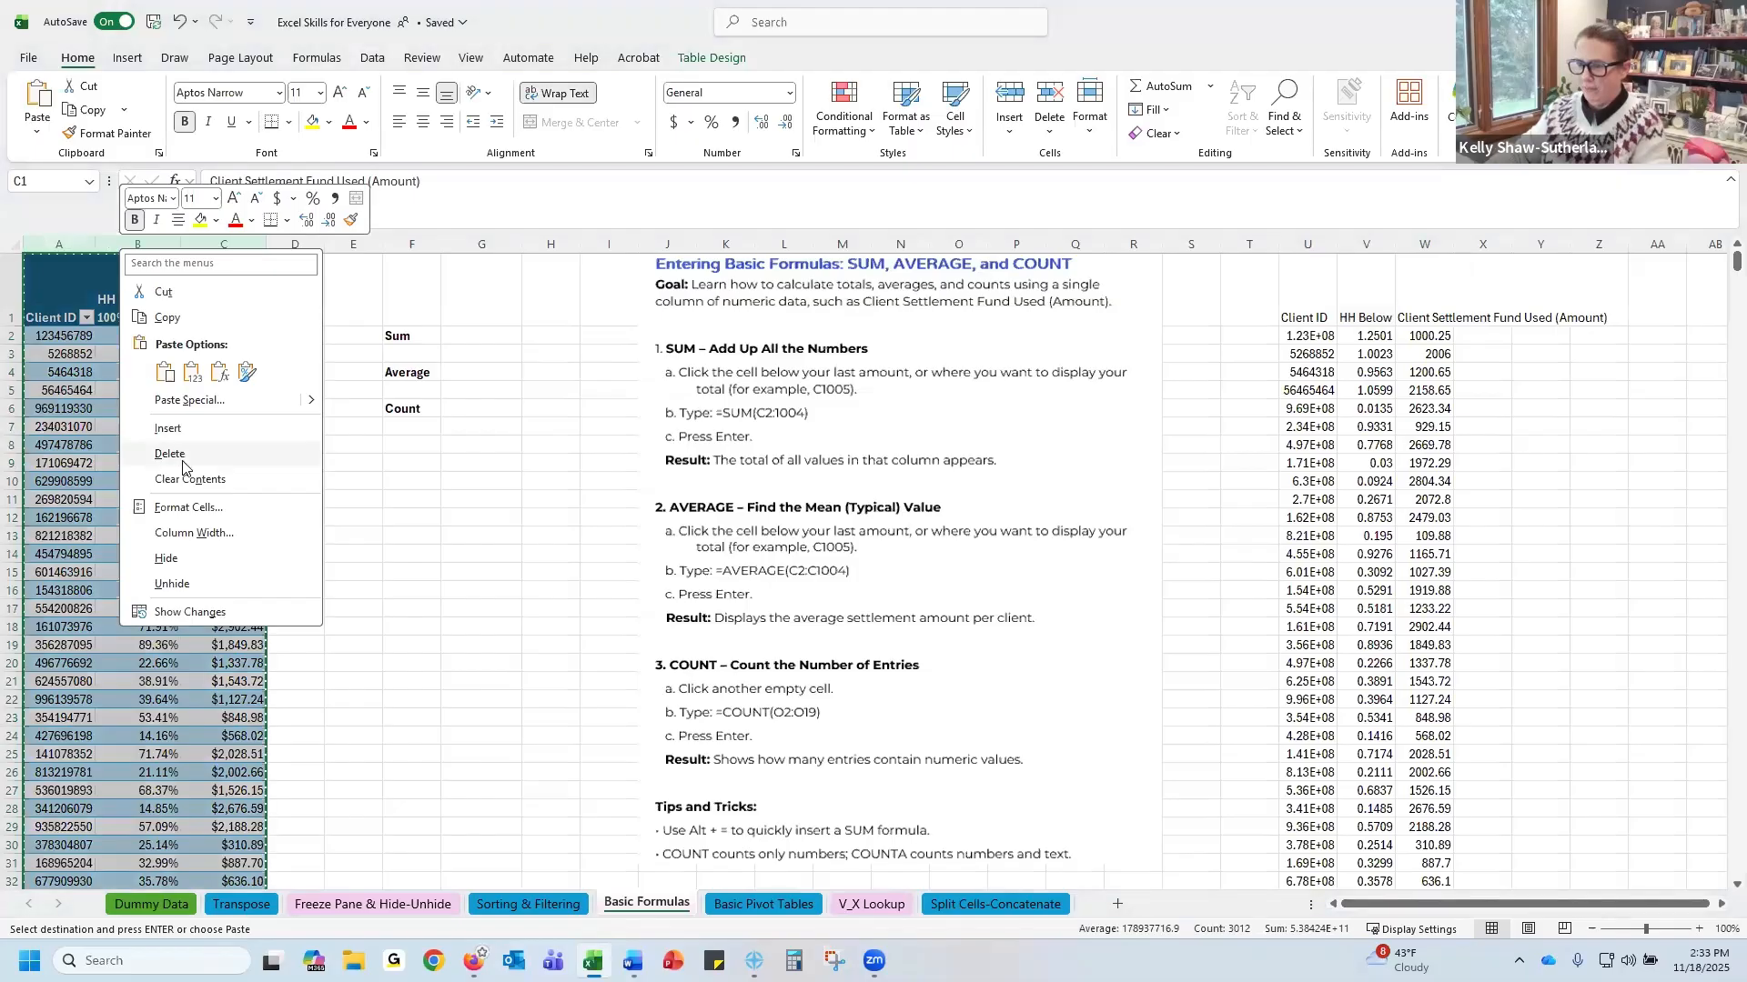
key("Escape")
key("Escape")
key("ctrl+minus")
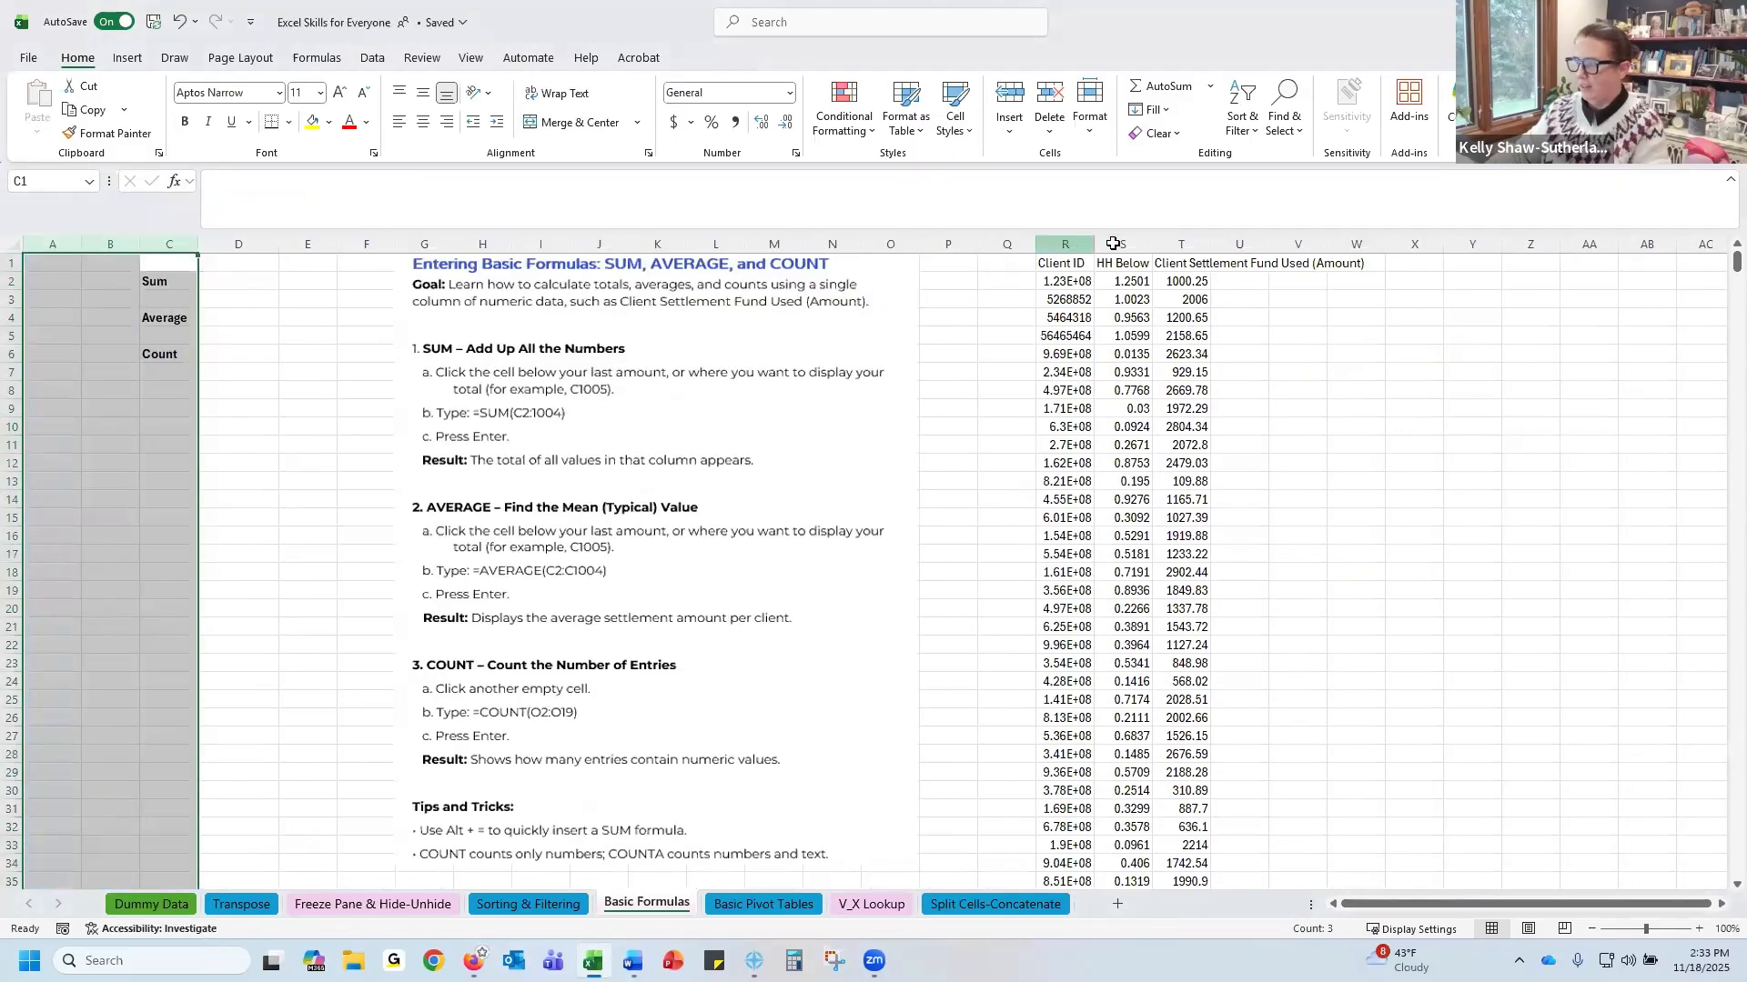
Move the pasted value columns back to the start of the sheet, inserting them before column A
left_click_drag(1064, 244, 1187, 241)
key("ctrl+c")
right_click(32, 241)
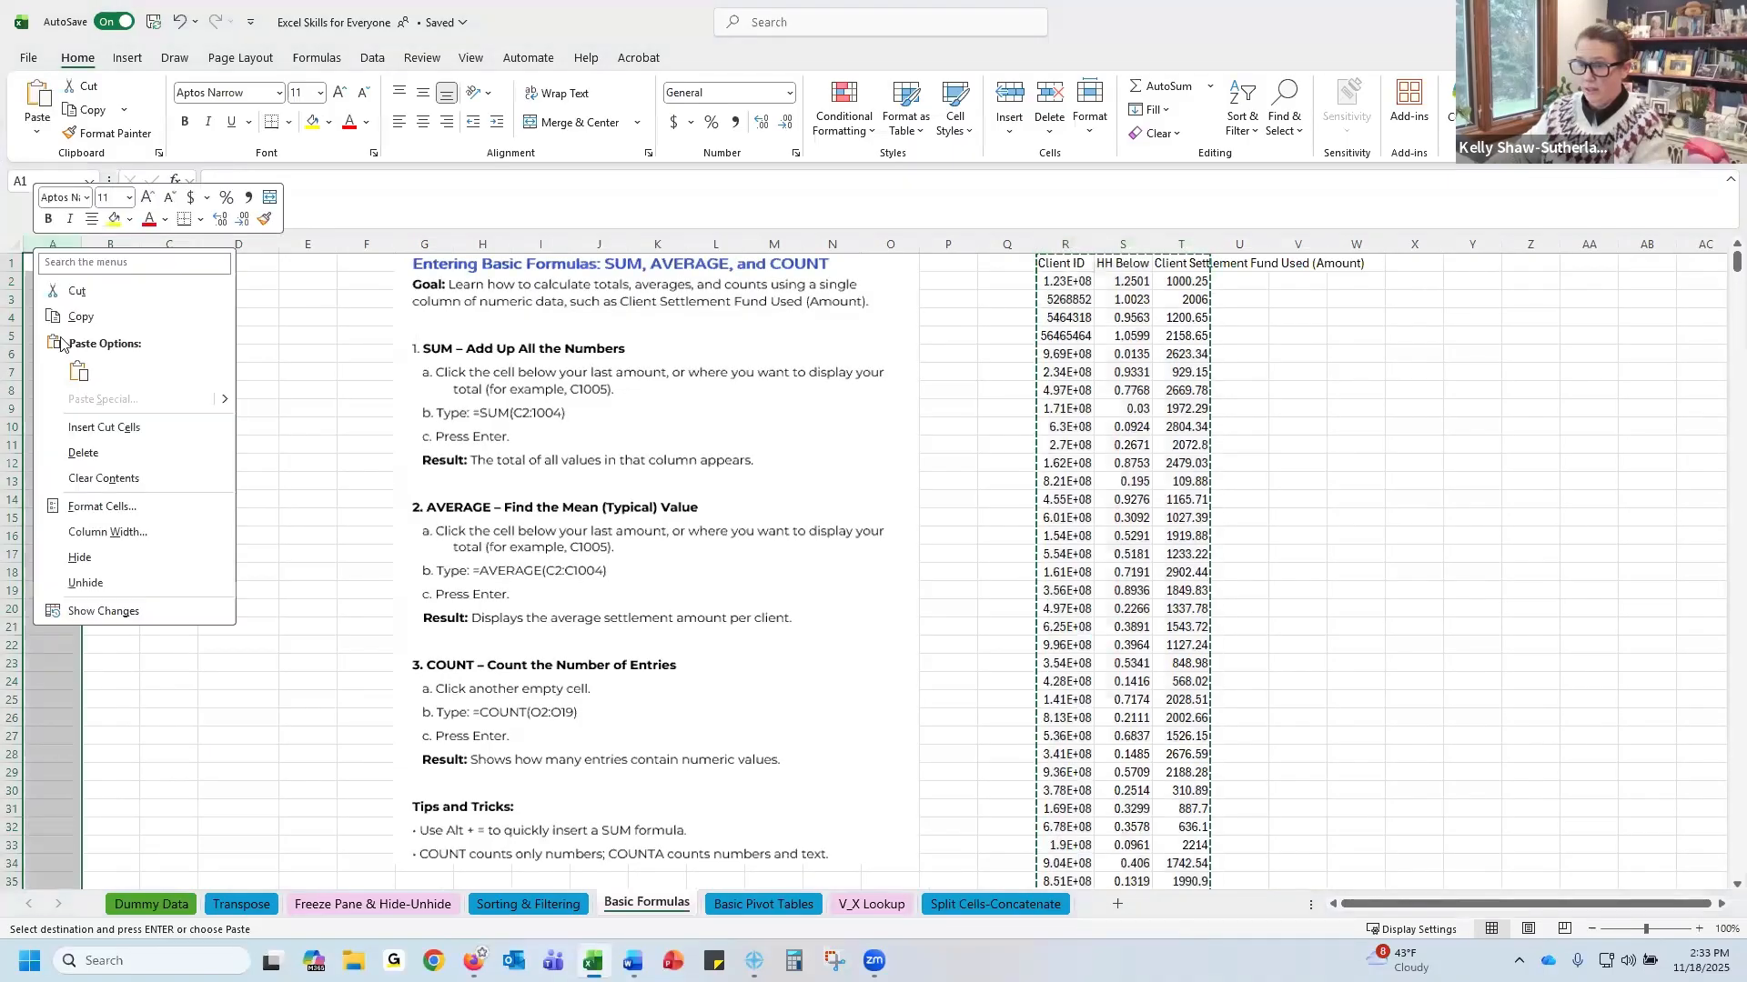
left_click(109, 430)
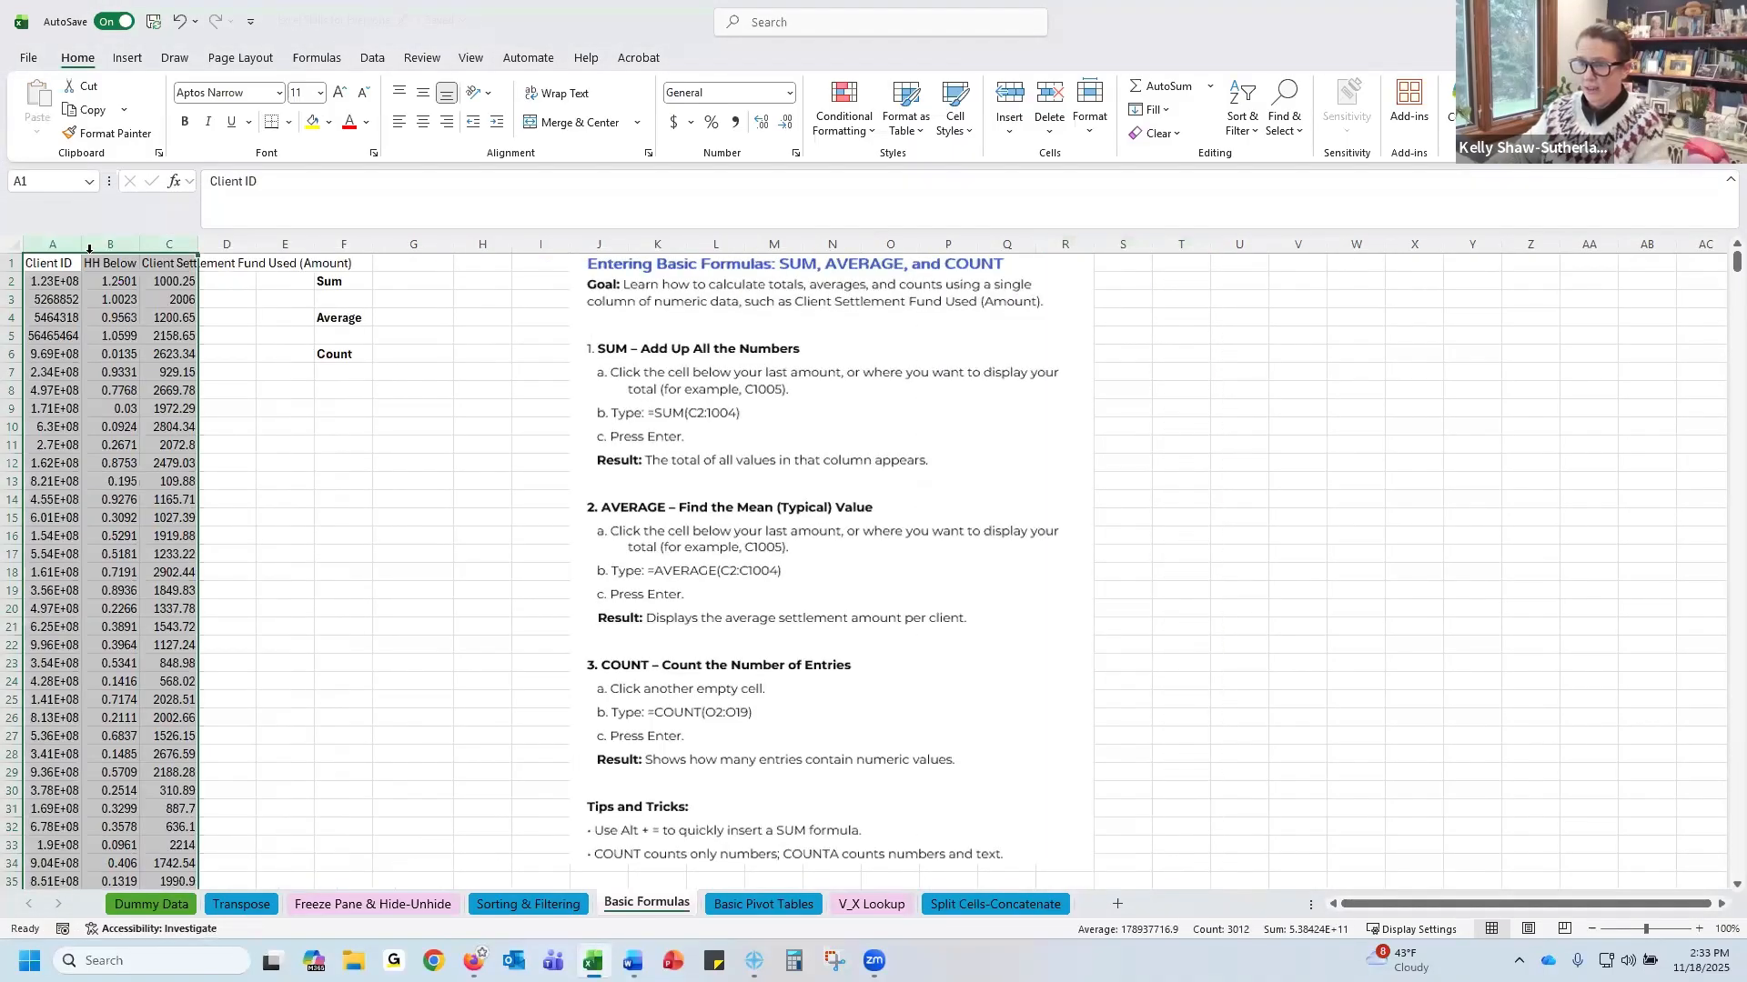
Make the header row bold with wrapped text and autofit the widths of columns A through C
left_click_drag(46, 263, 183, 126)
left_click(185, 122)
left_click(564, 94)
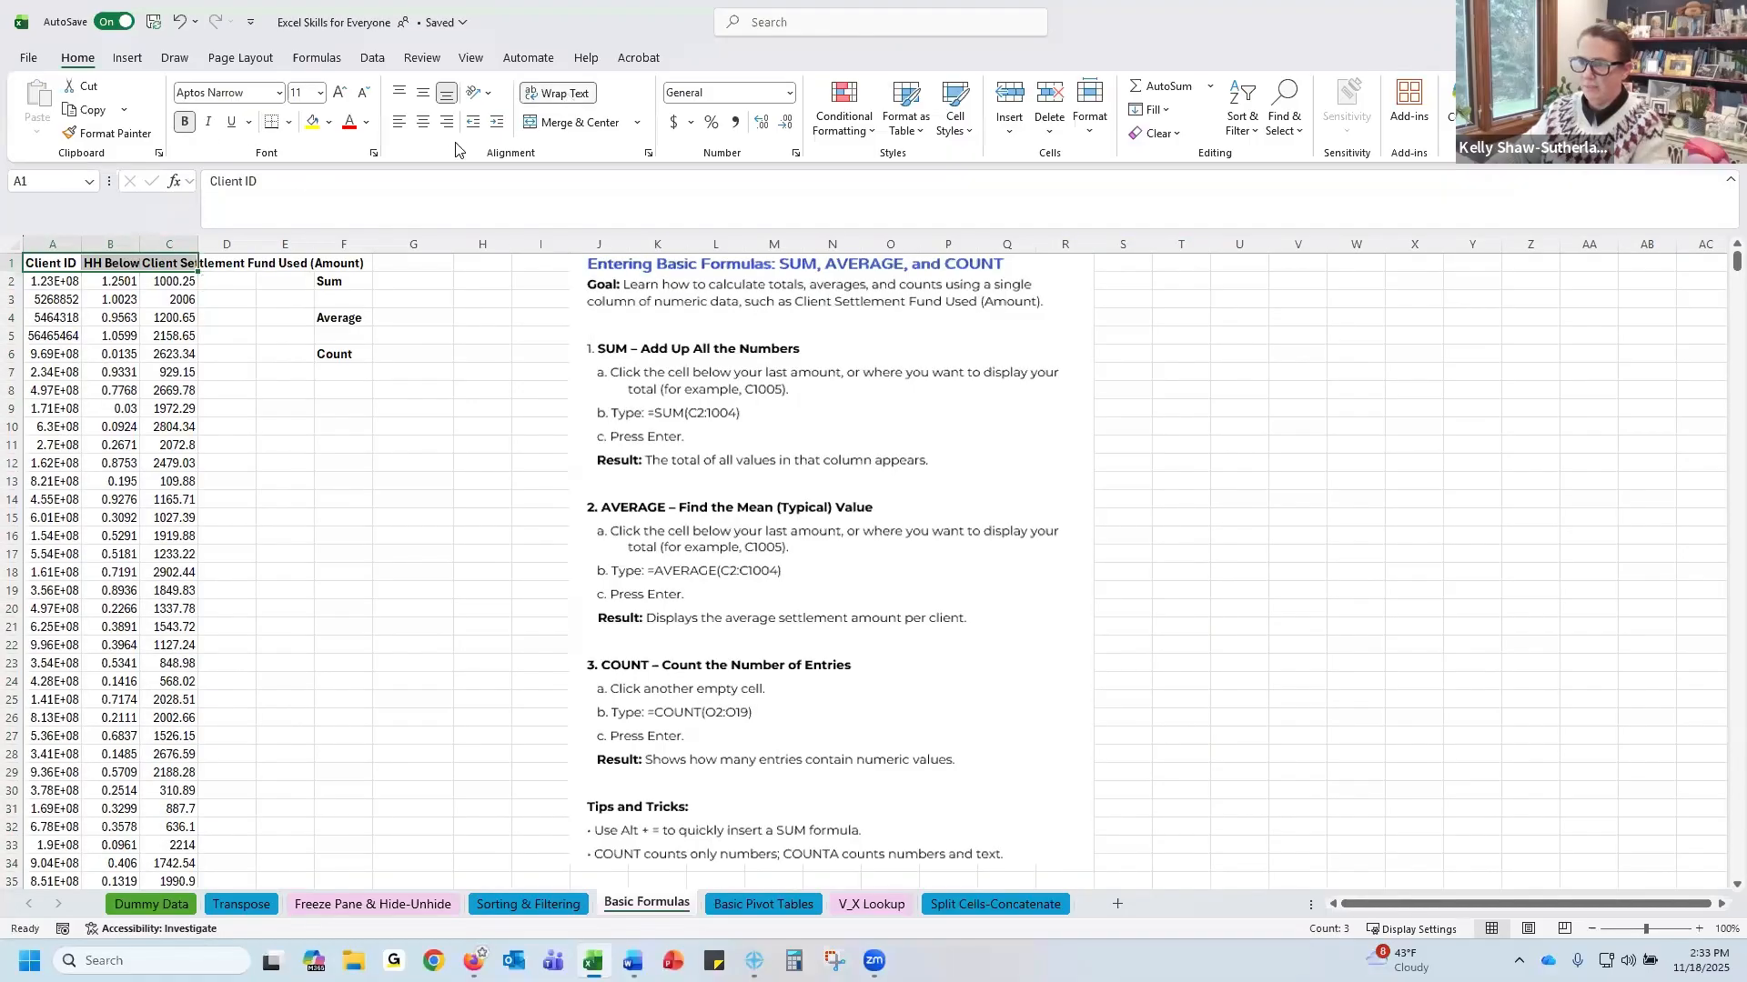
left_click_drag(53, 243, 256, 246)
double_click(196, 246)
Try to enter a SUM formula in the cell beside the Sum label
left_click(464, 373)
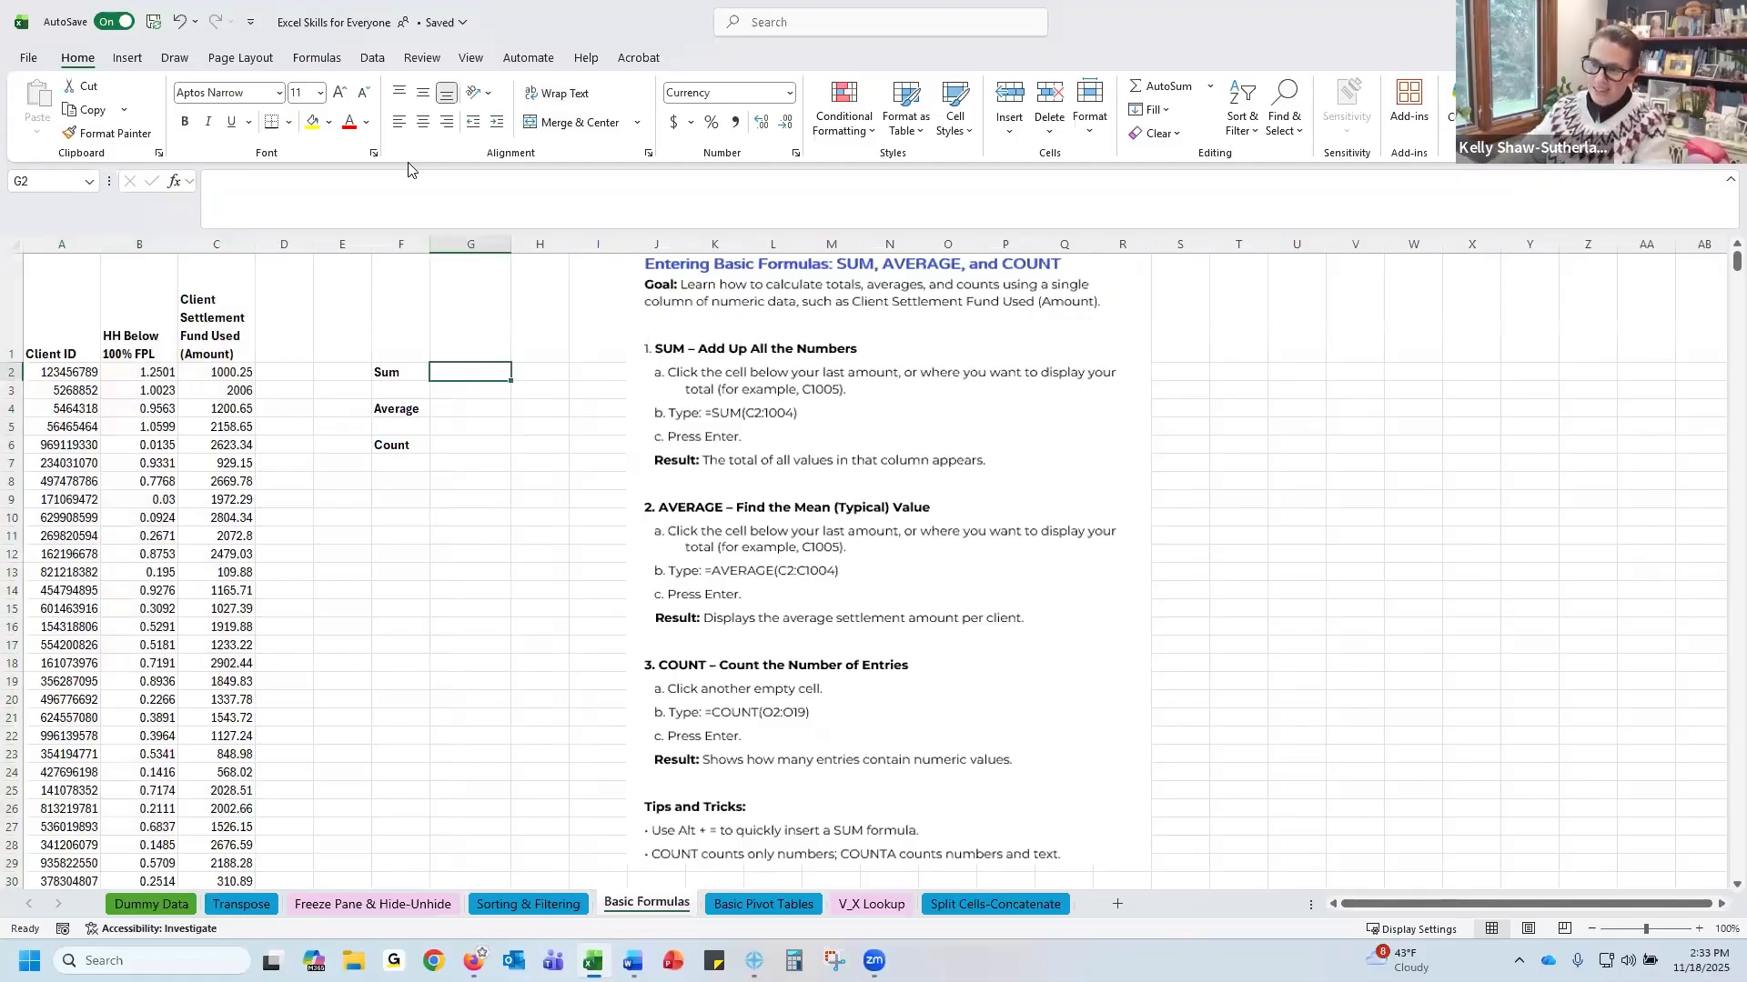
type("=")
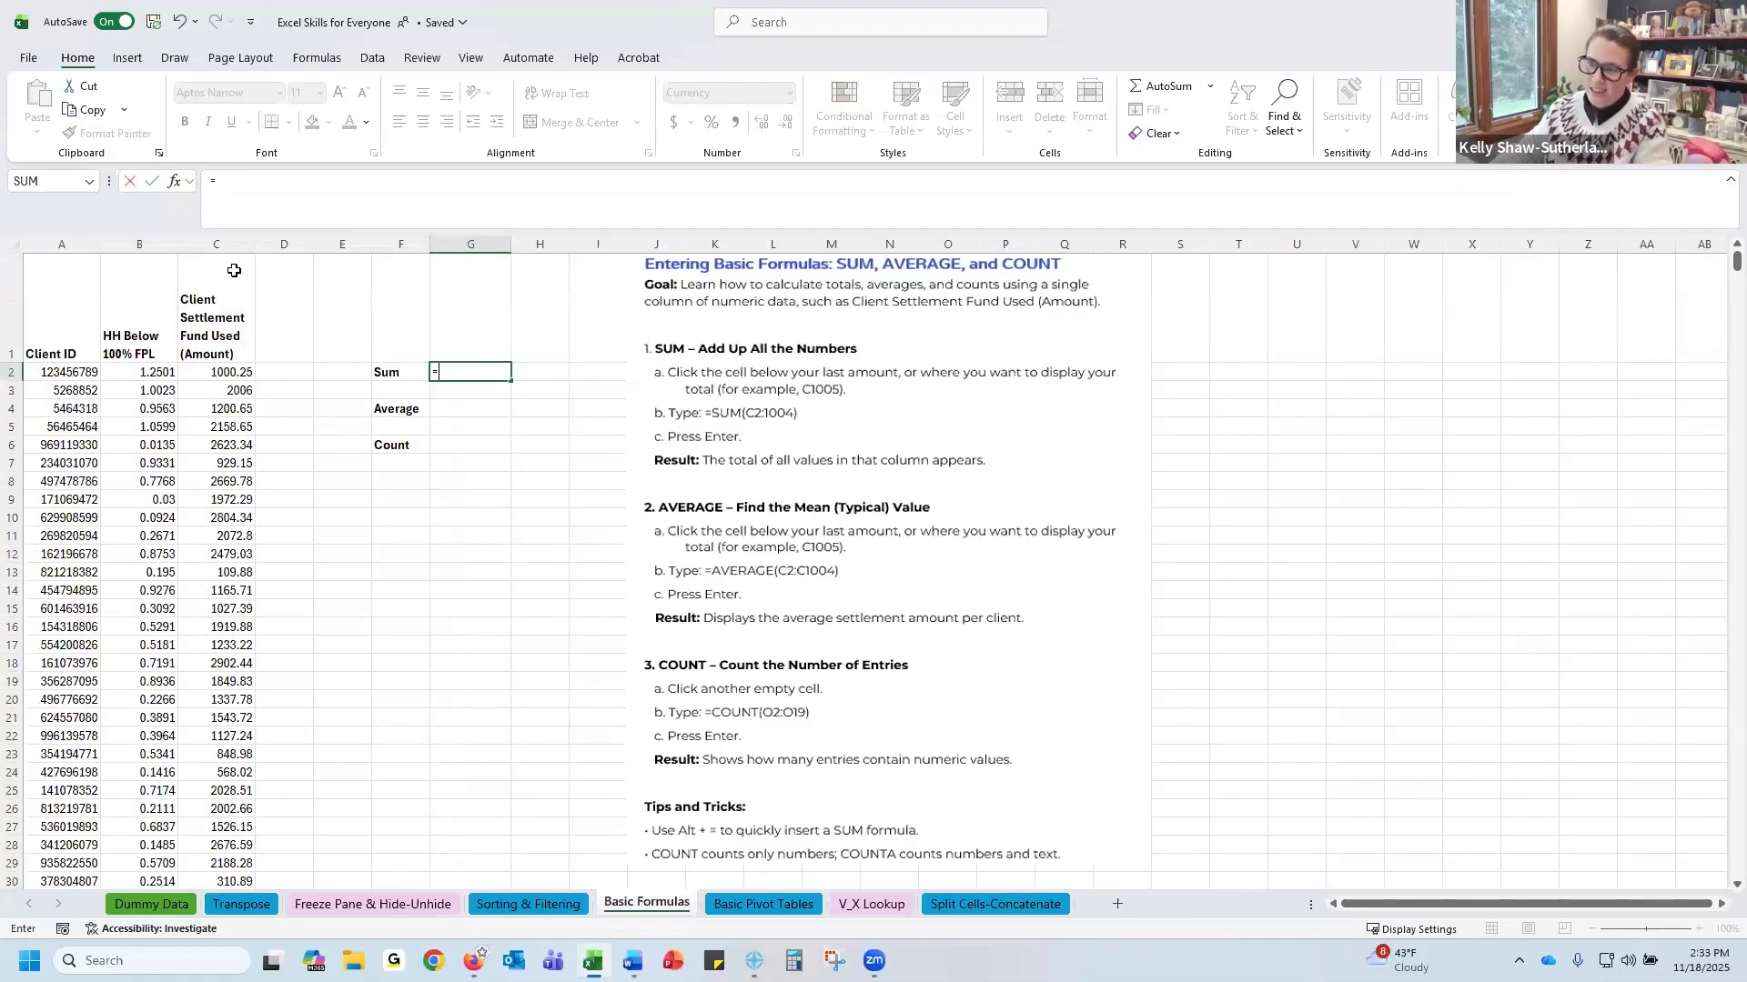
left_click(234, 371)
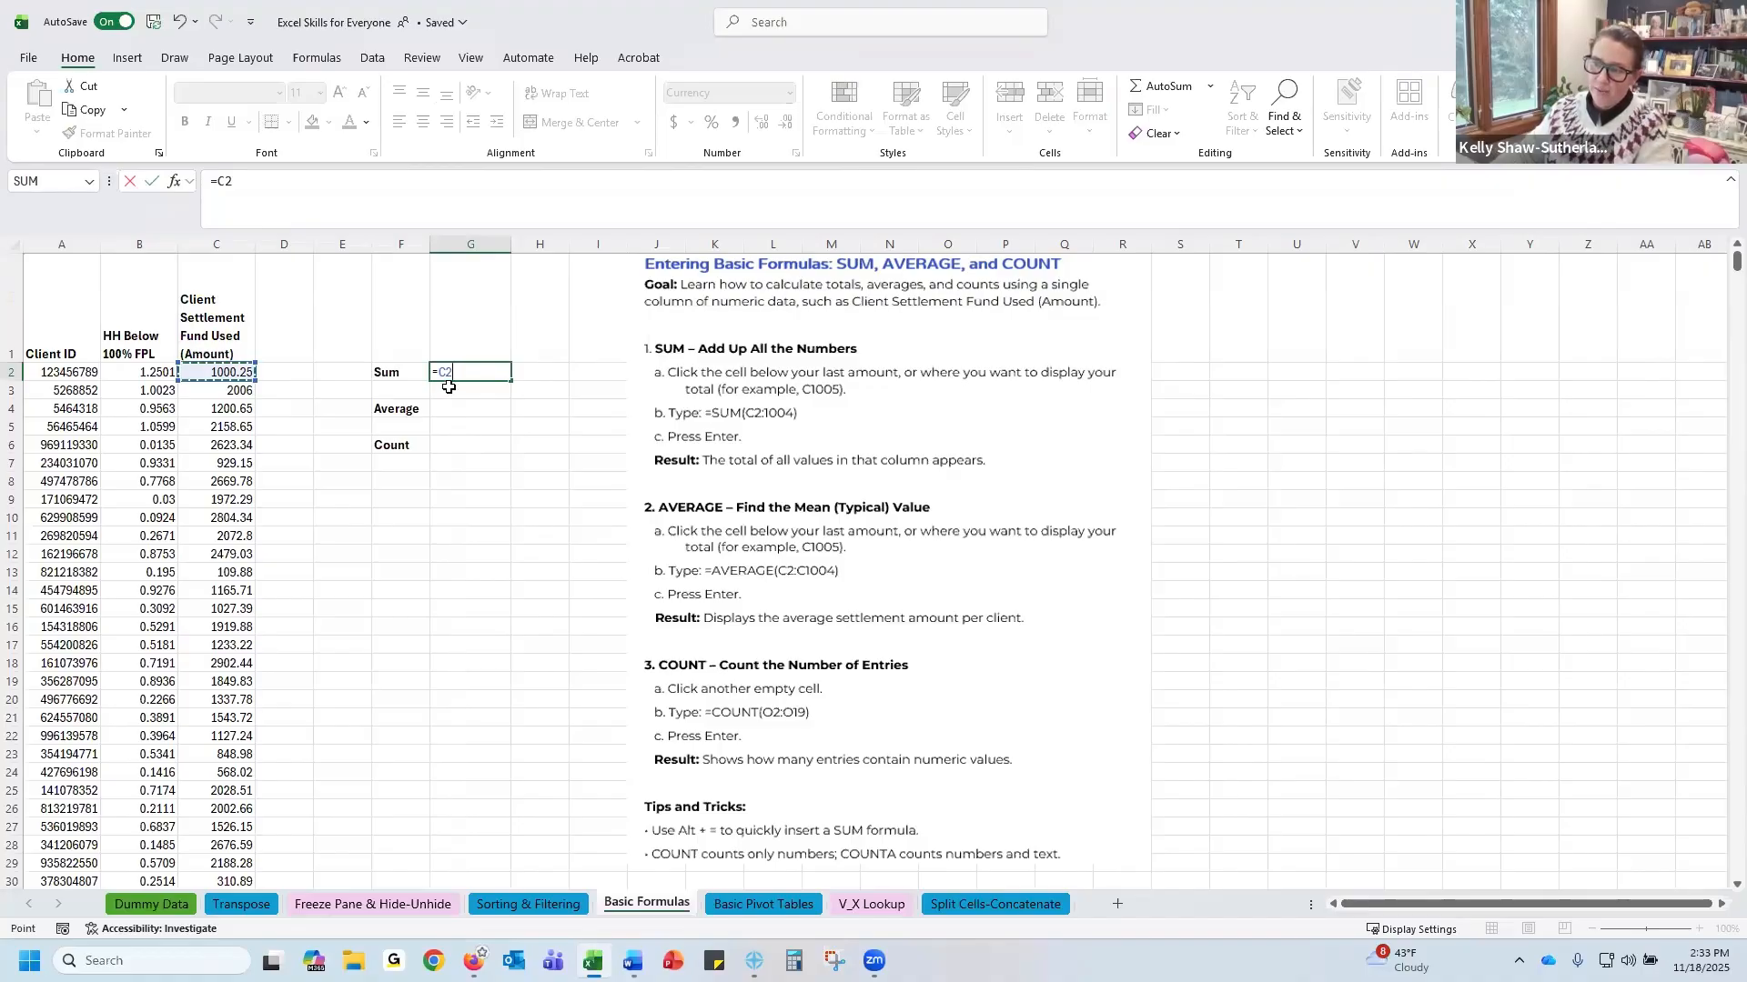
key("BackSpace")
key("BackSpace")
key("BackSpace")
type("=Sum")
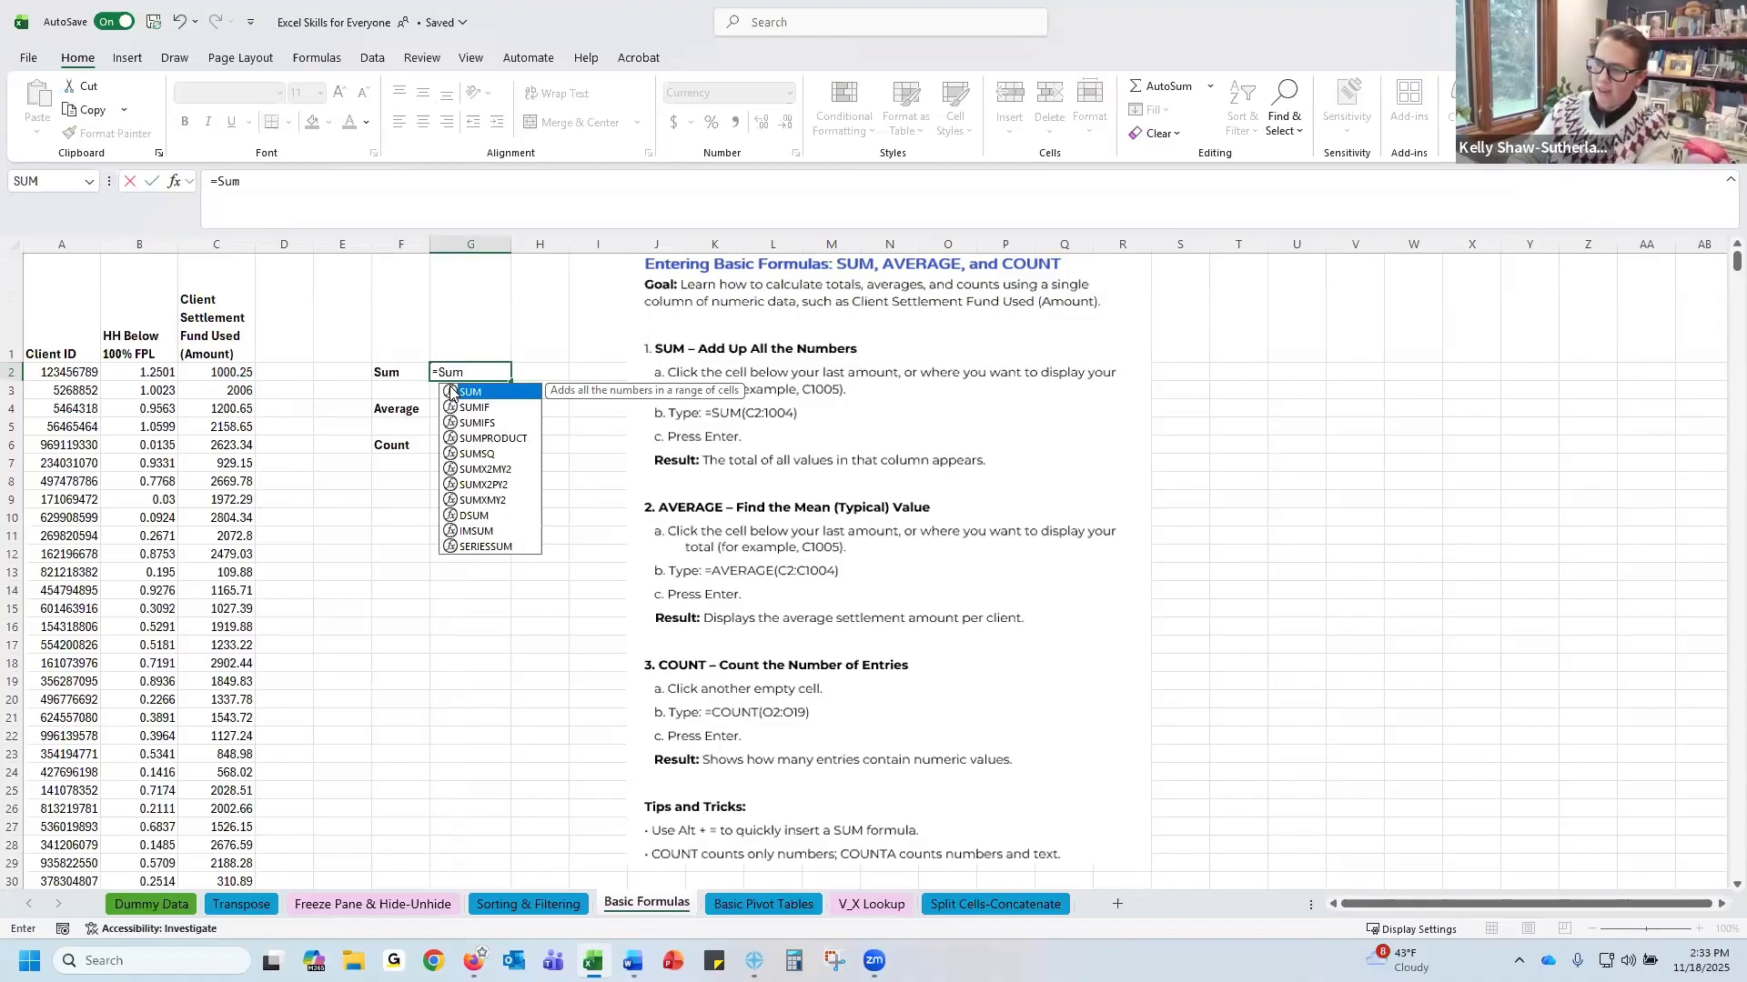
key("Return")
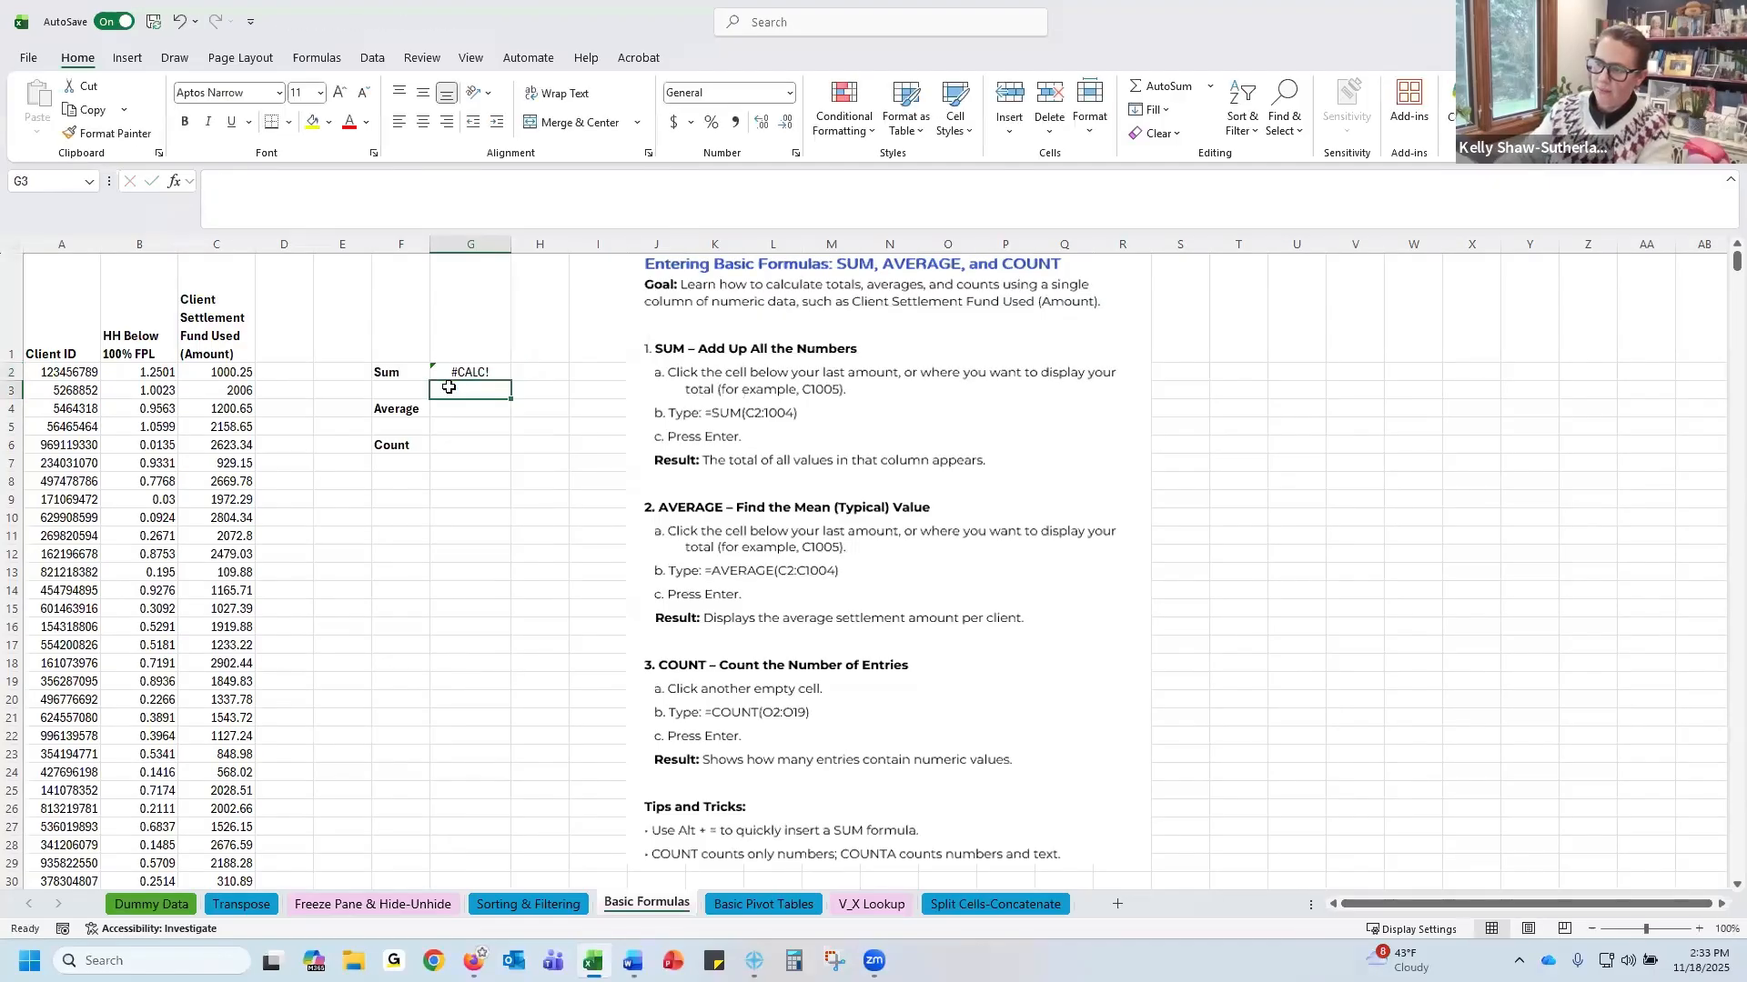
Edit the Sum cell's formula to =SUM(C2)
left_click(461, 369)
key("F2")
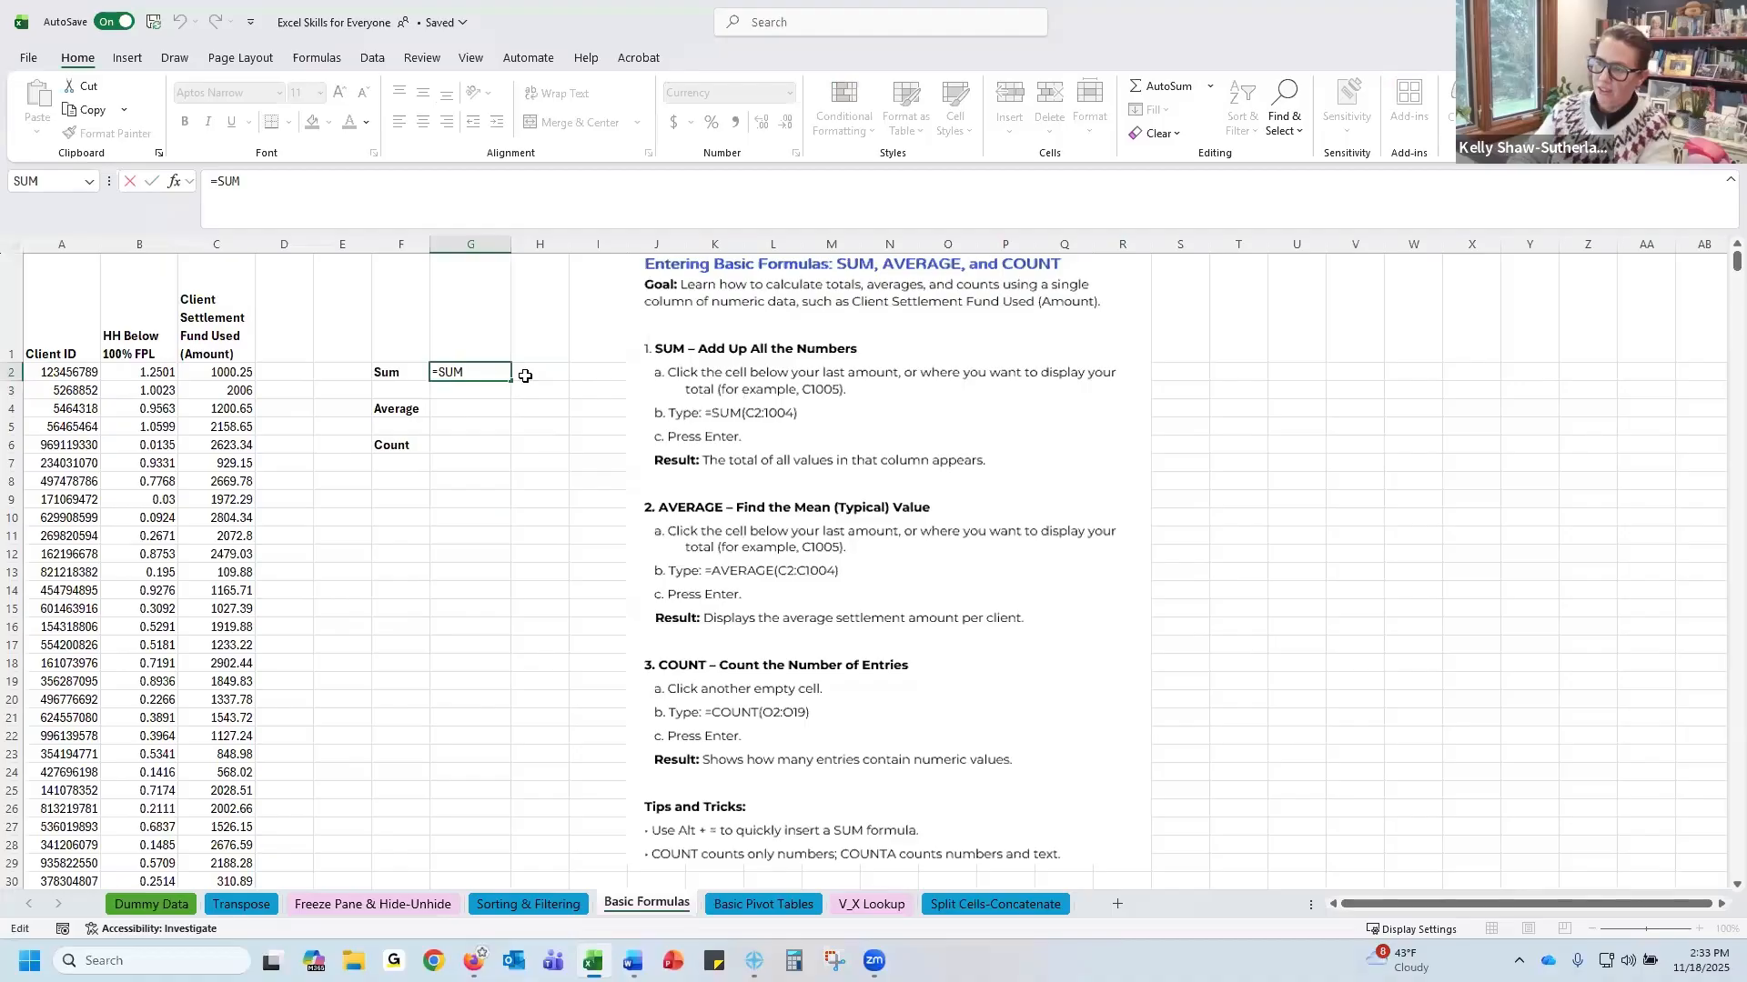
type("(")
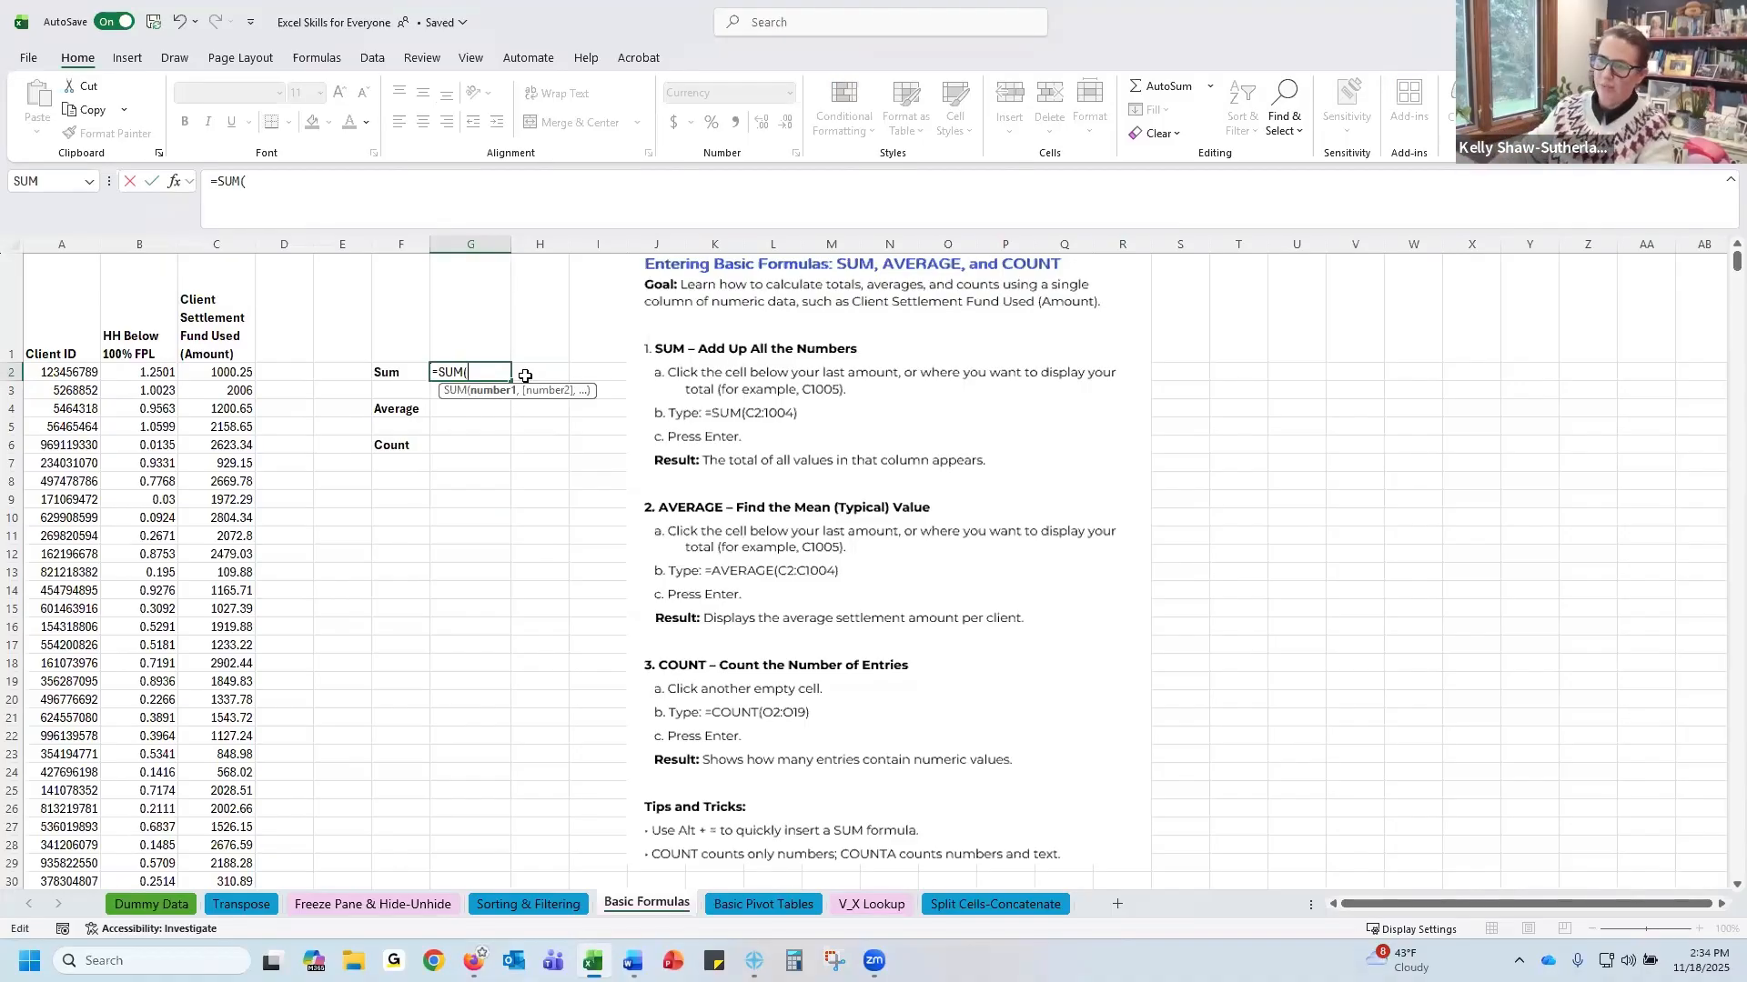
left_click(238, 371)
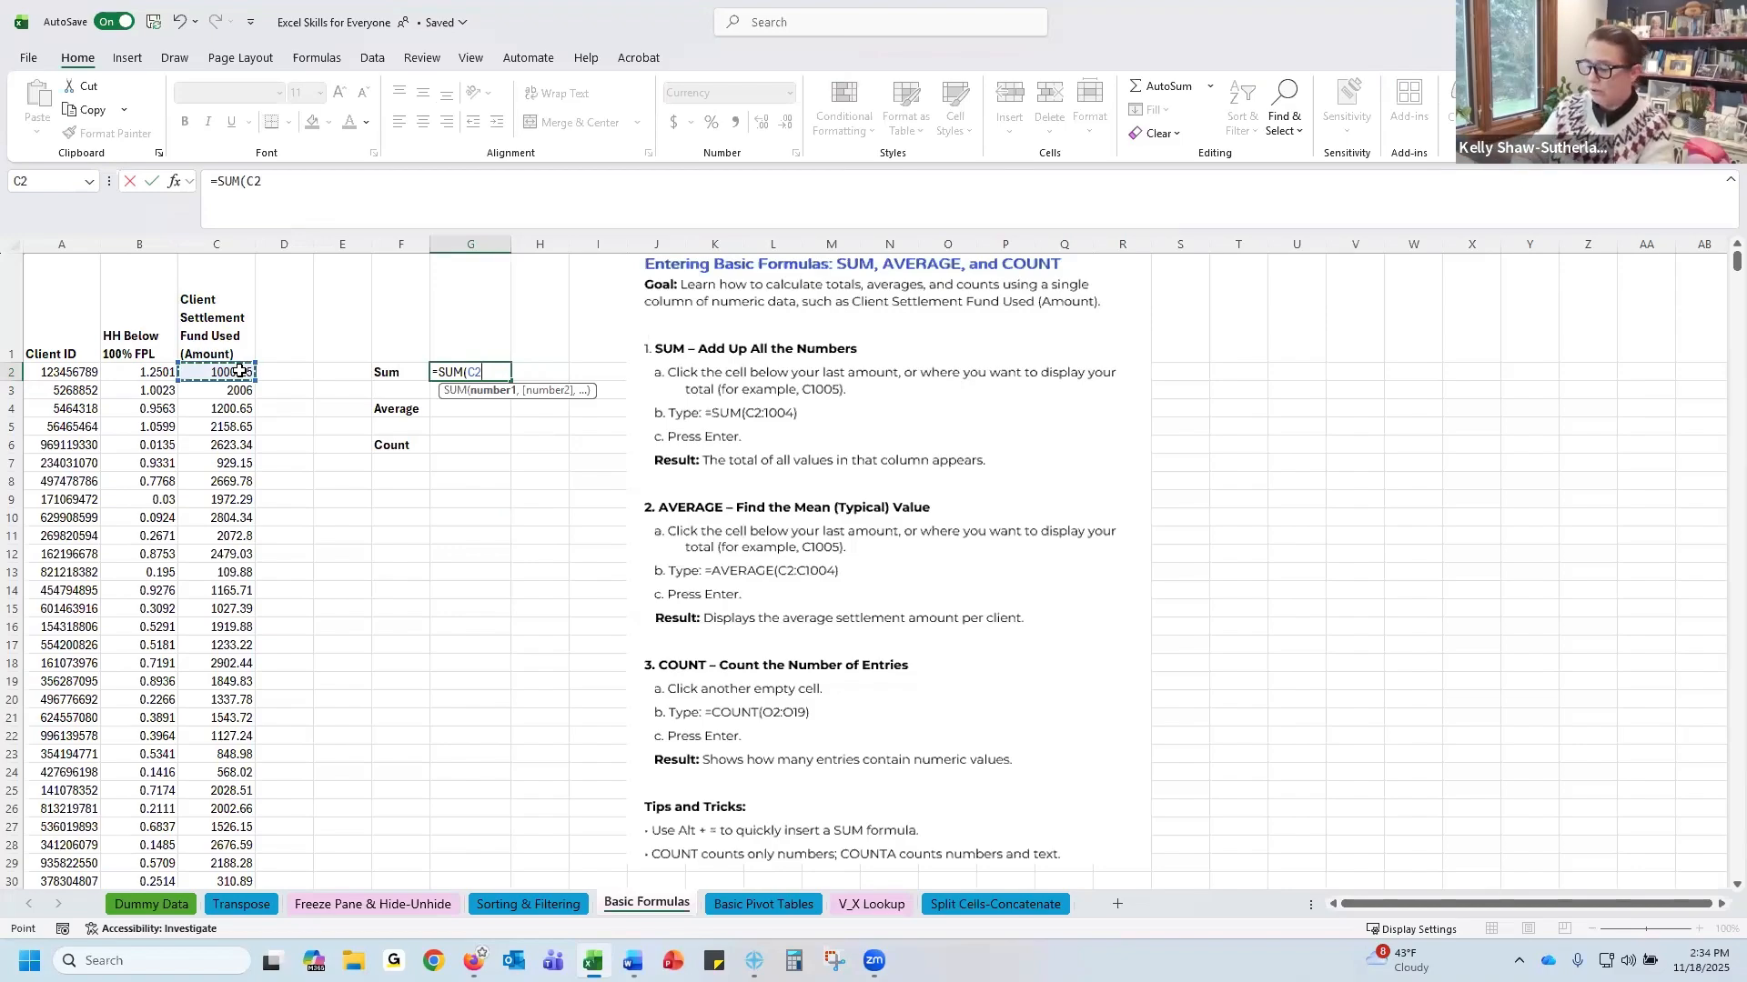
key("F8")
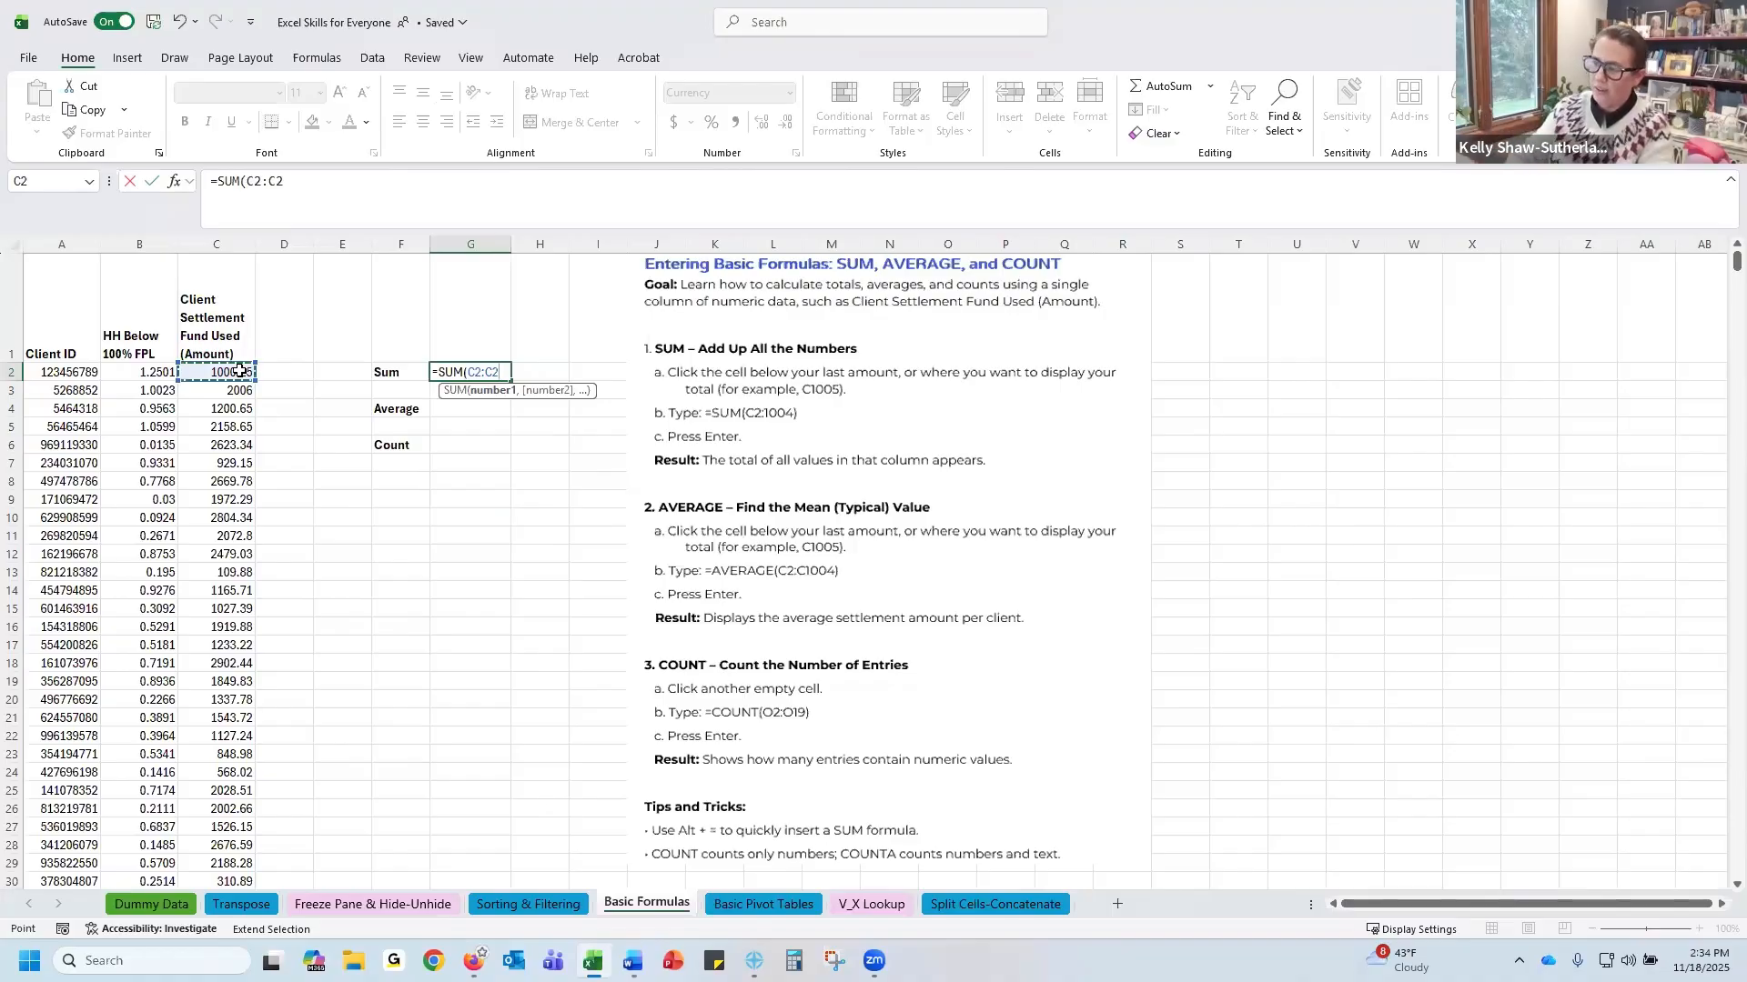
key("BackSpace")
key("BackSpace")
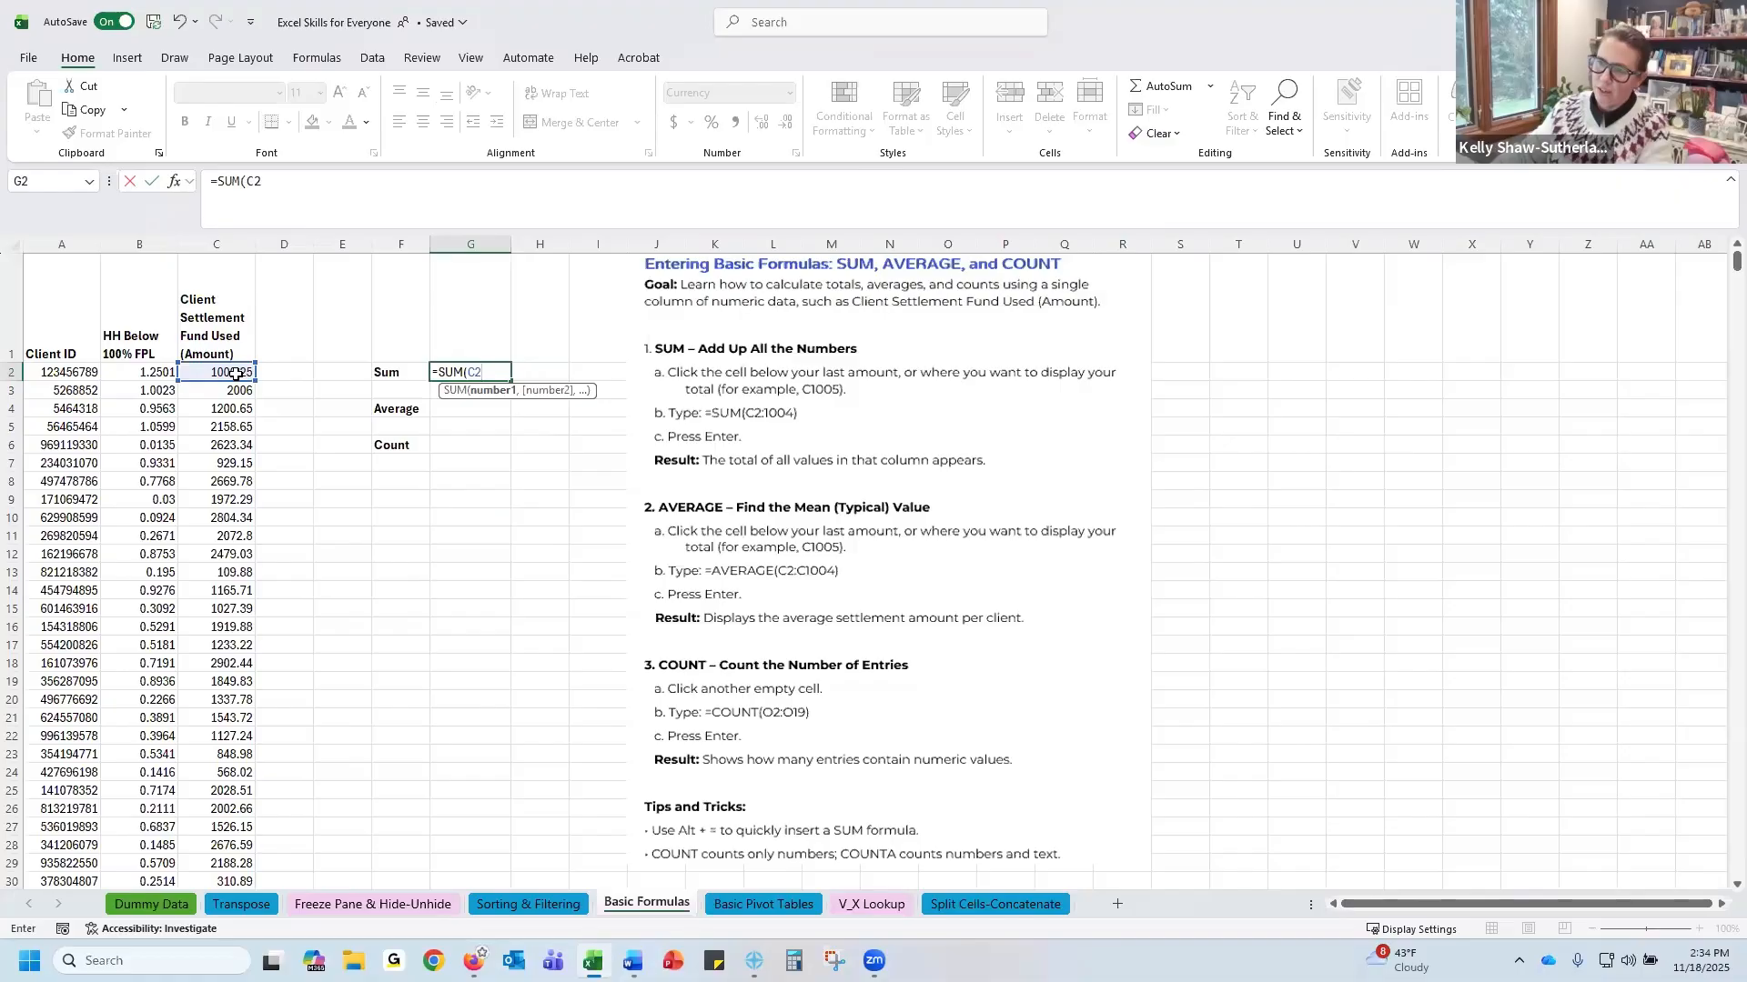
key("Return")
Rewrite the Sum cell's formula as =SUM(C2:C1004), selecting the amount column from C2 down to its last value
double_click(465, 369)
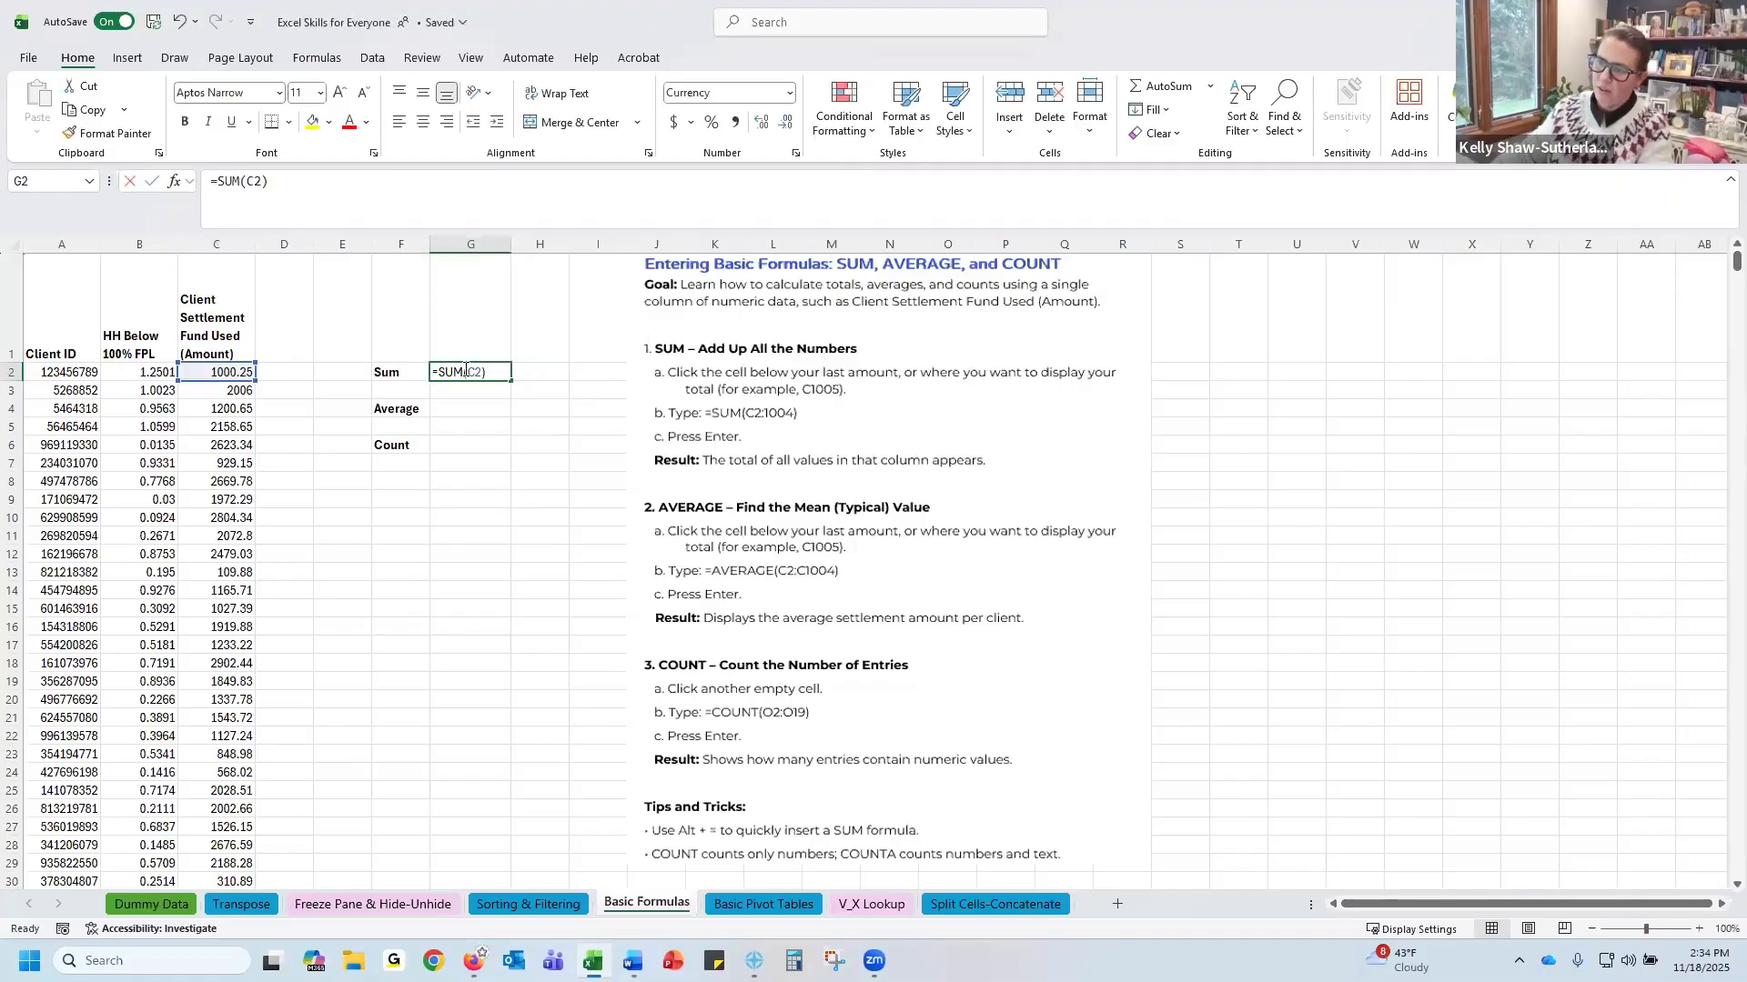
key("BackSpace")
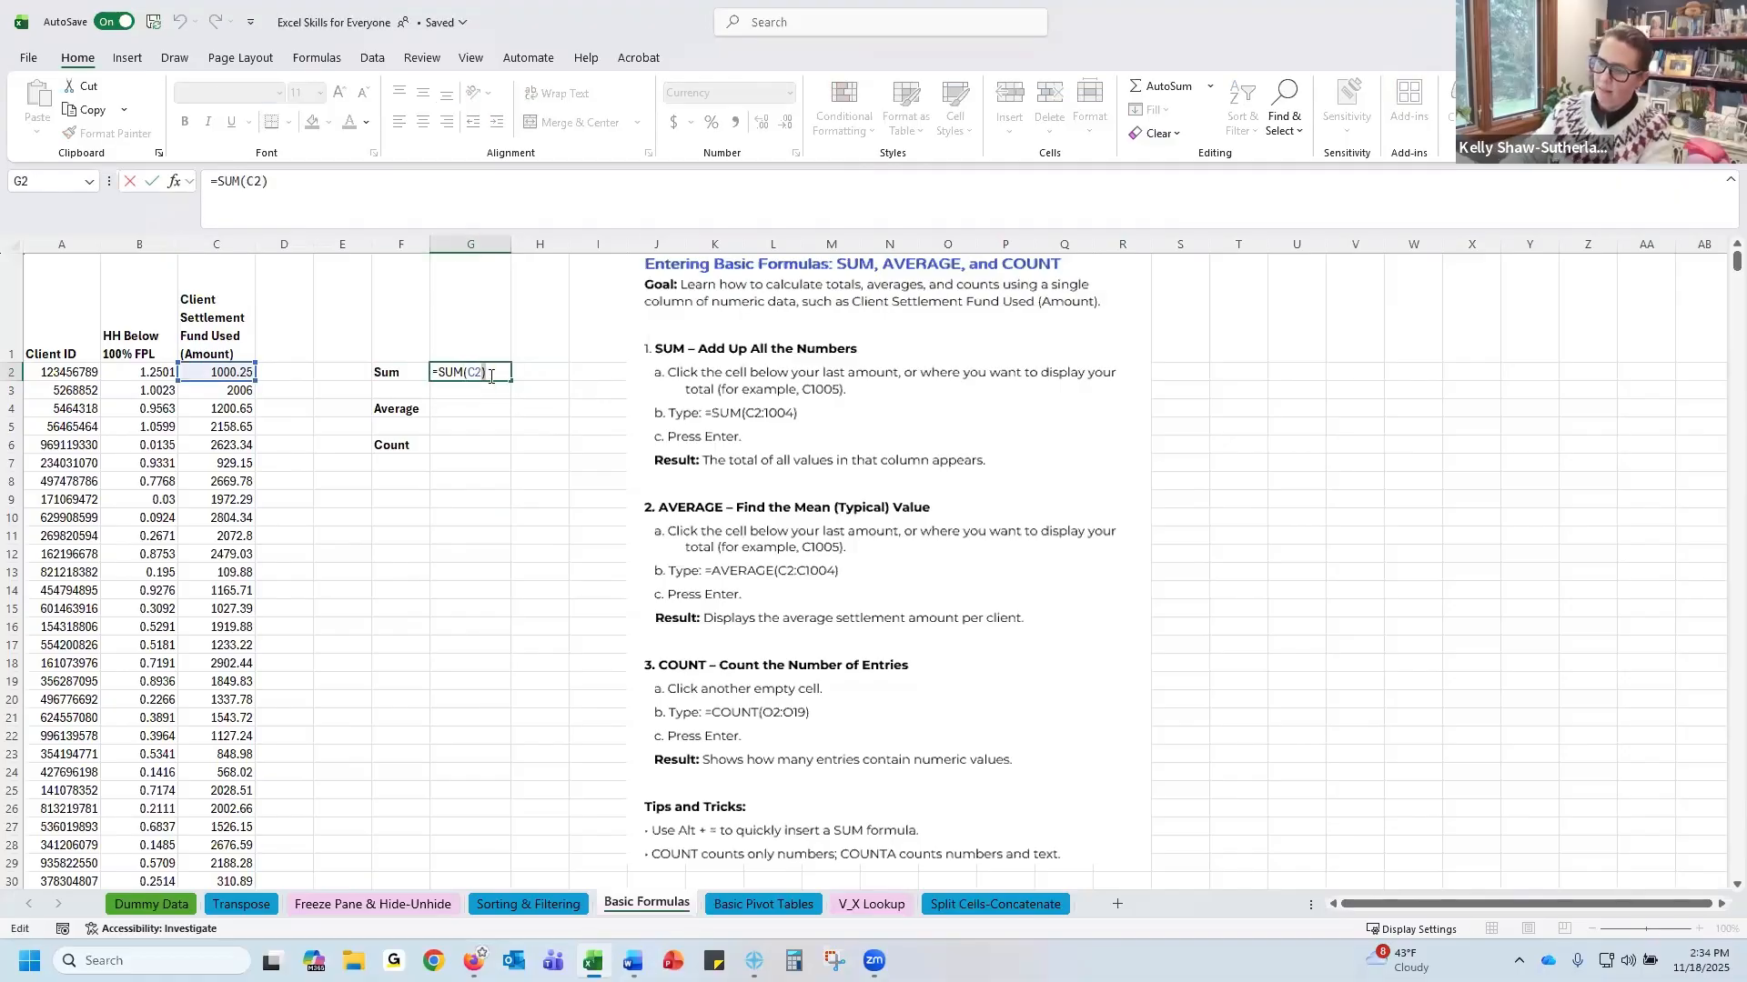
key("BackSpace")
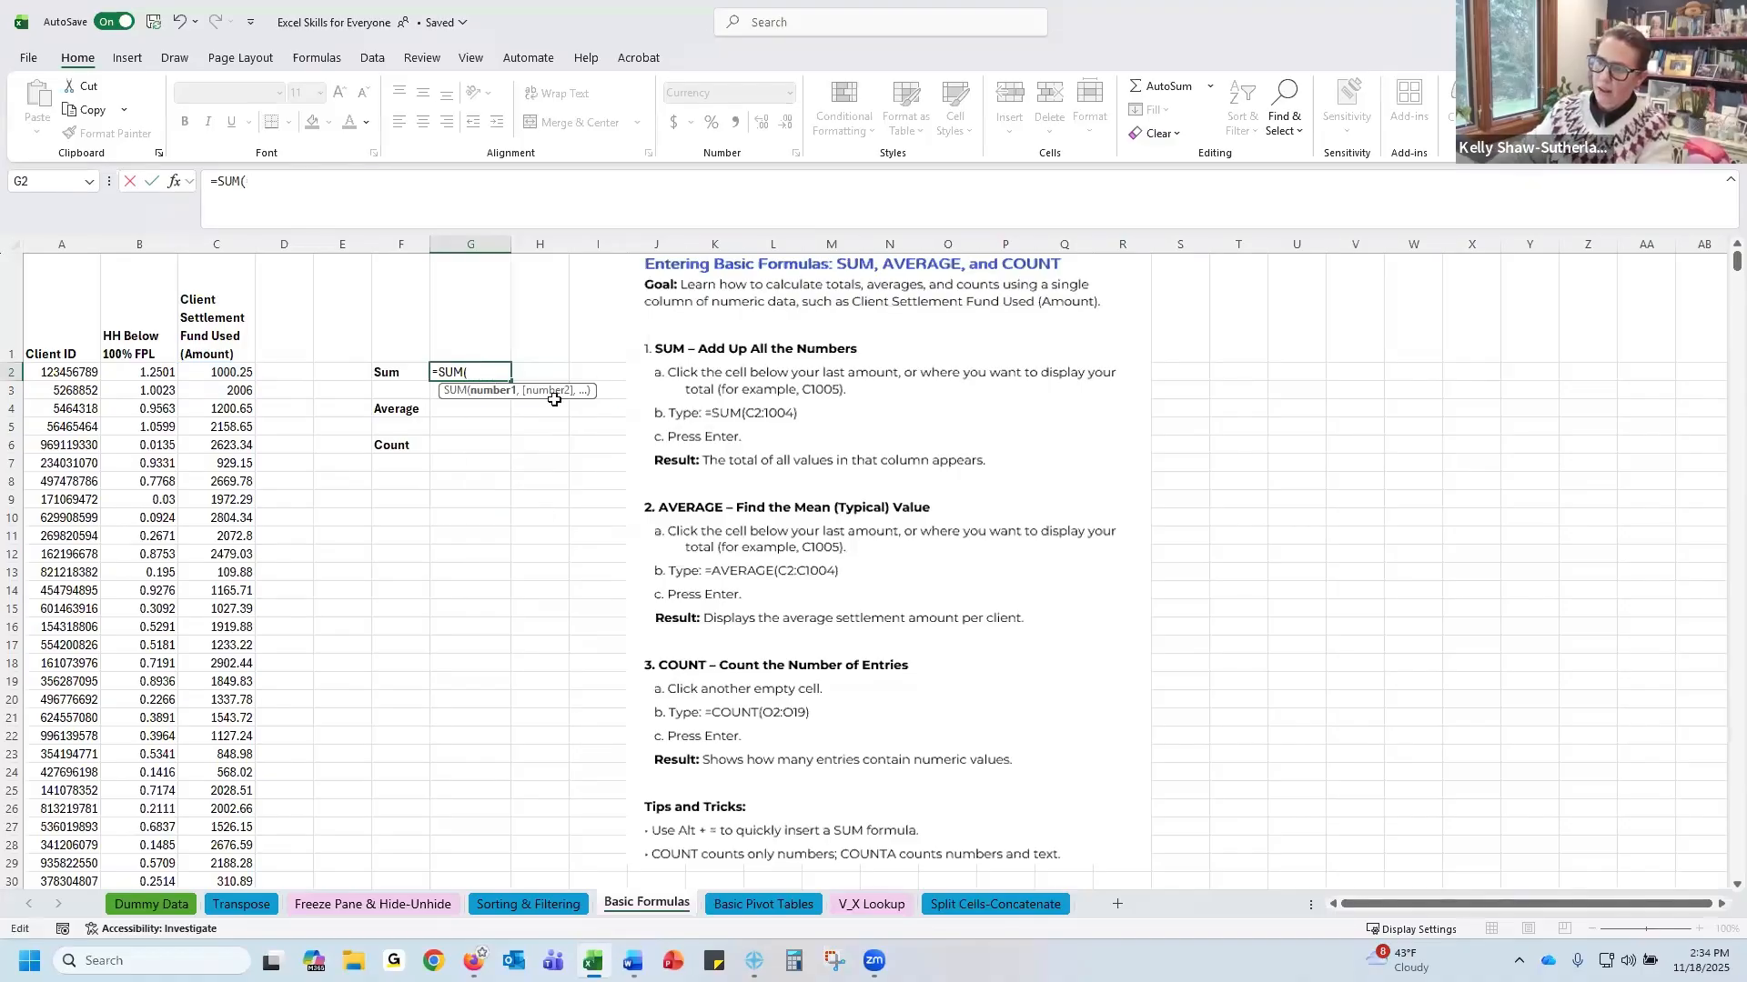
left_click(227, 368)
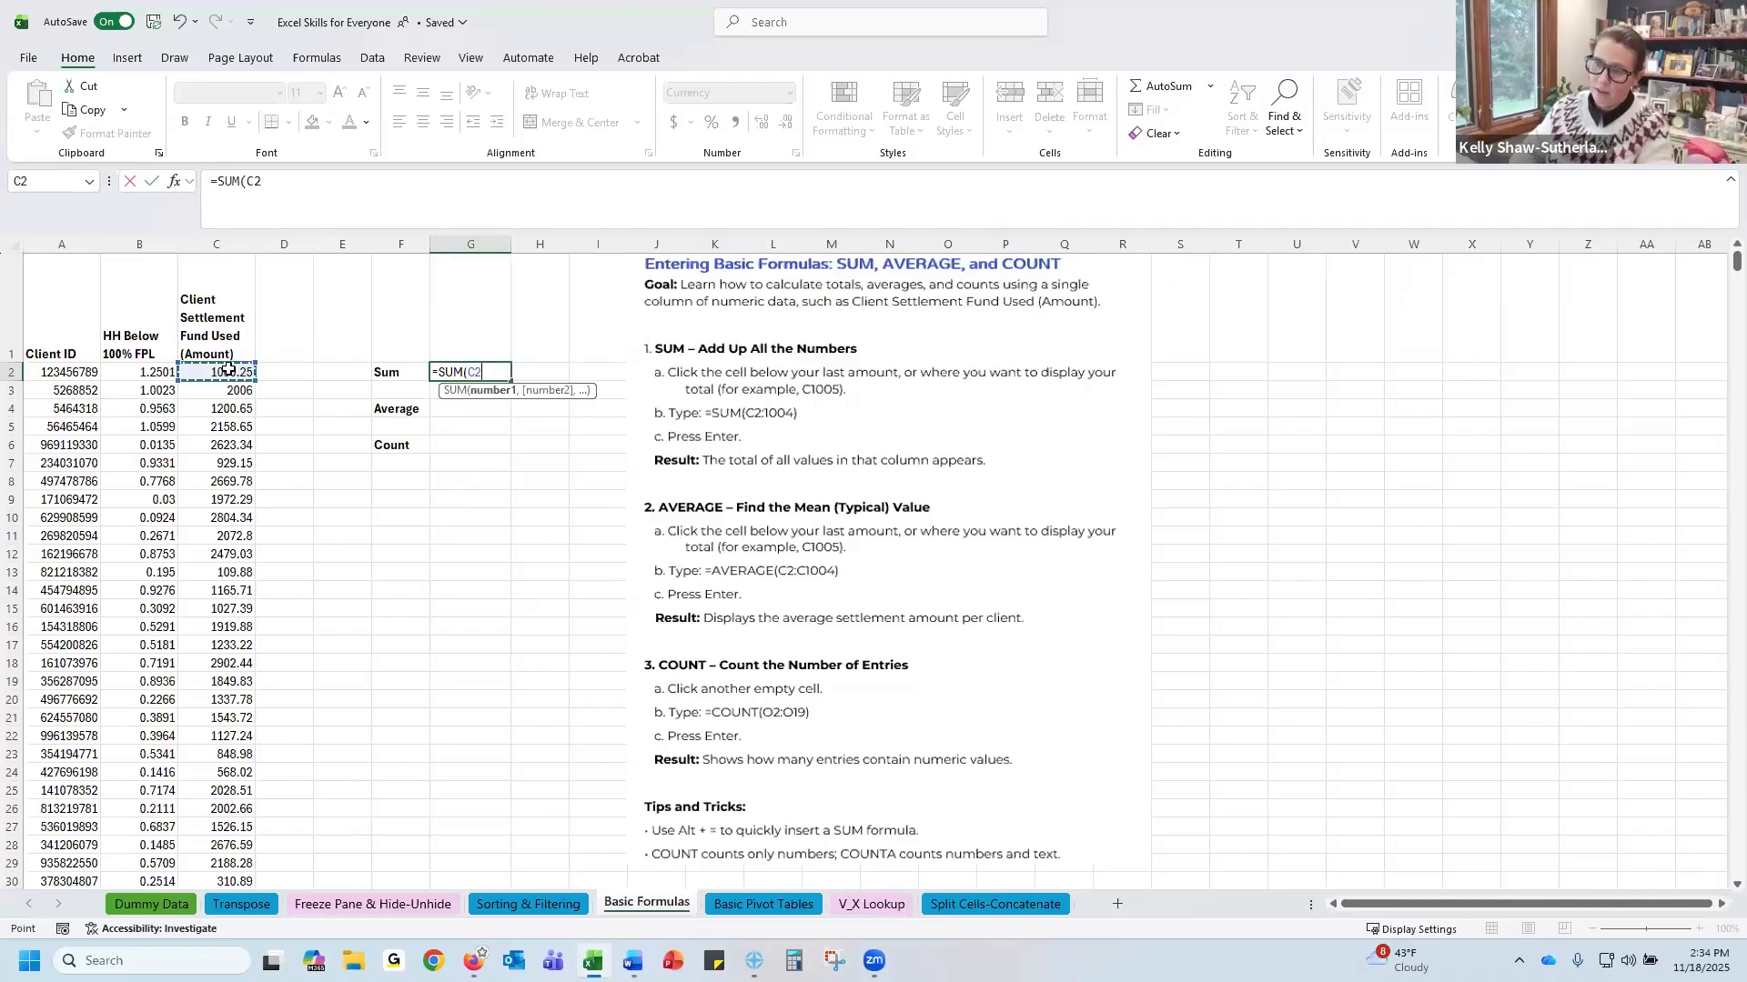
key("ctrl+shift+Down")
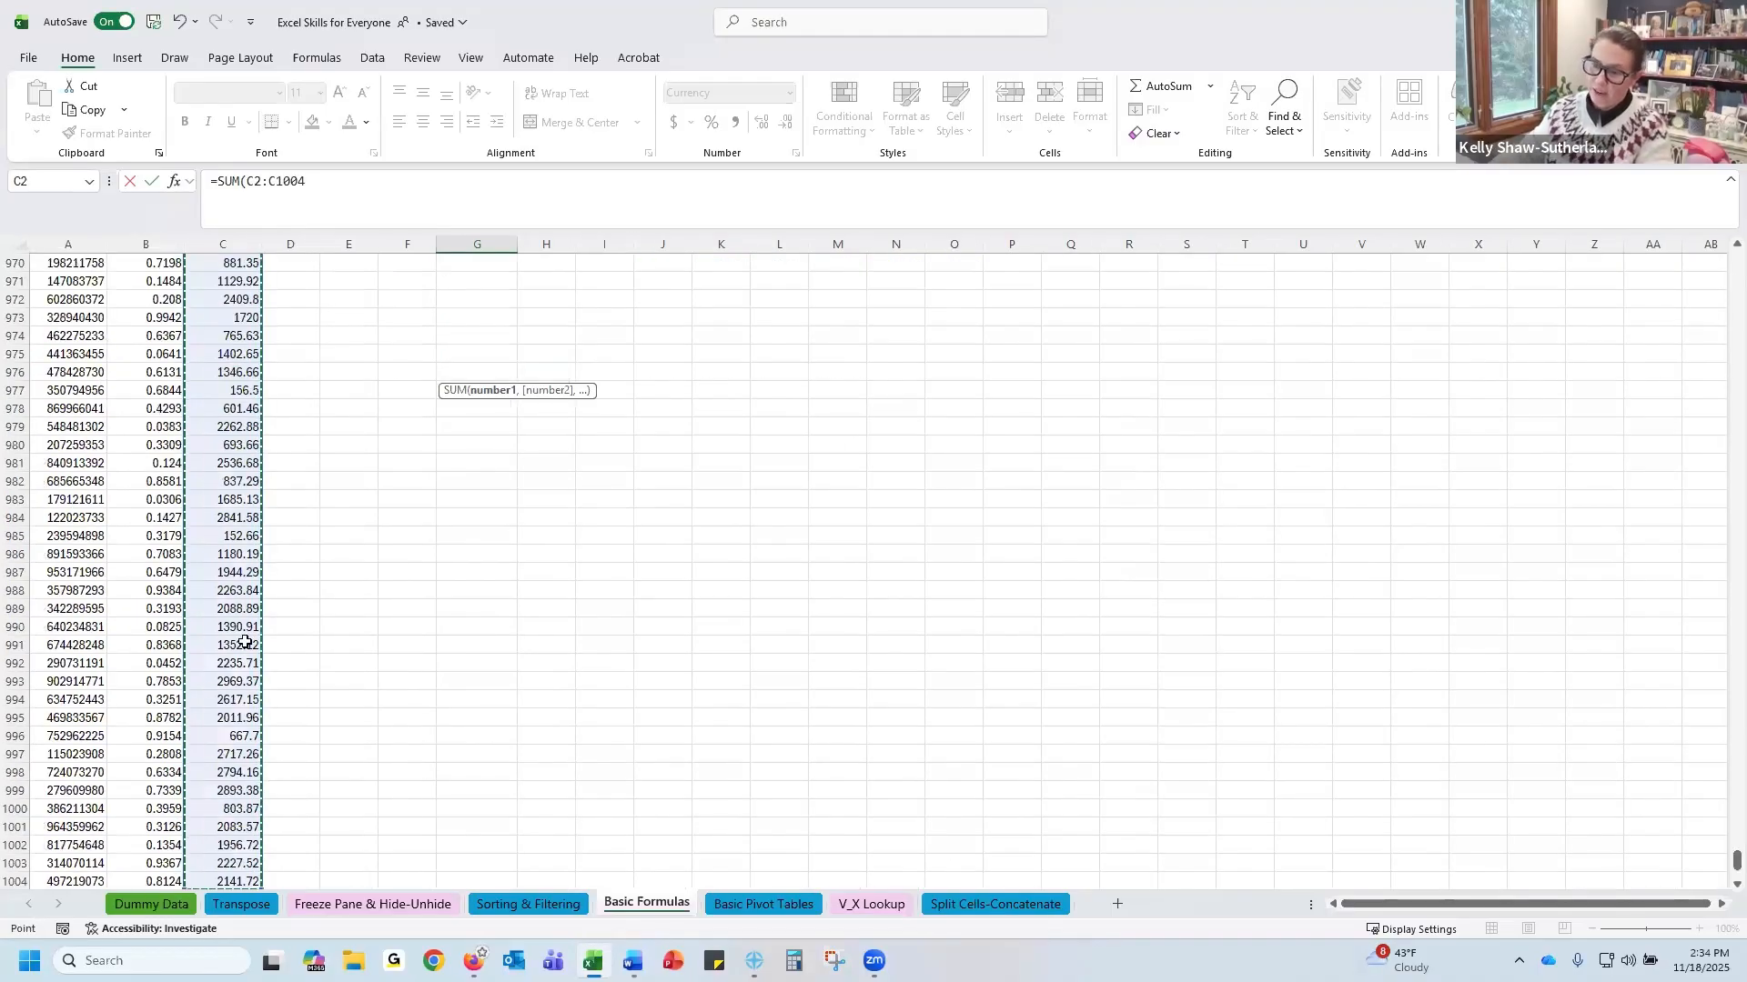
scroll(245, 642, "up", 8)
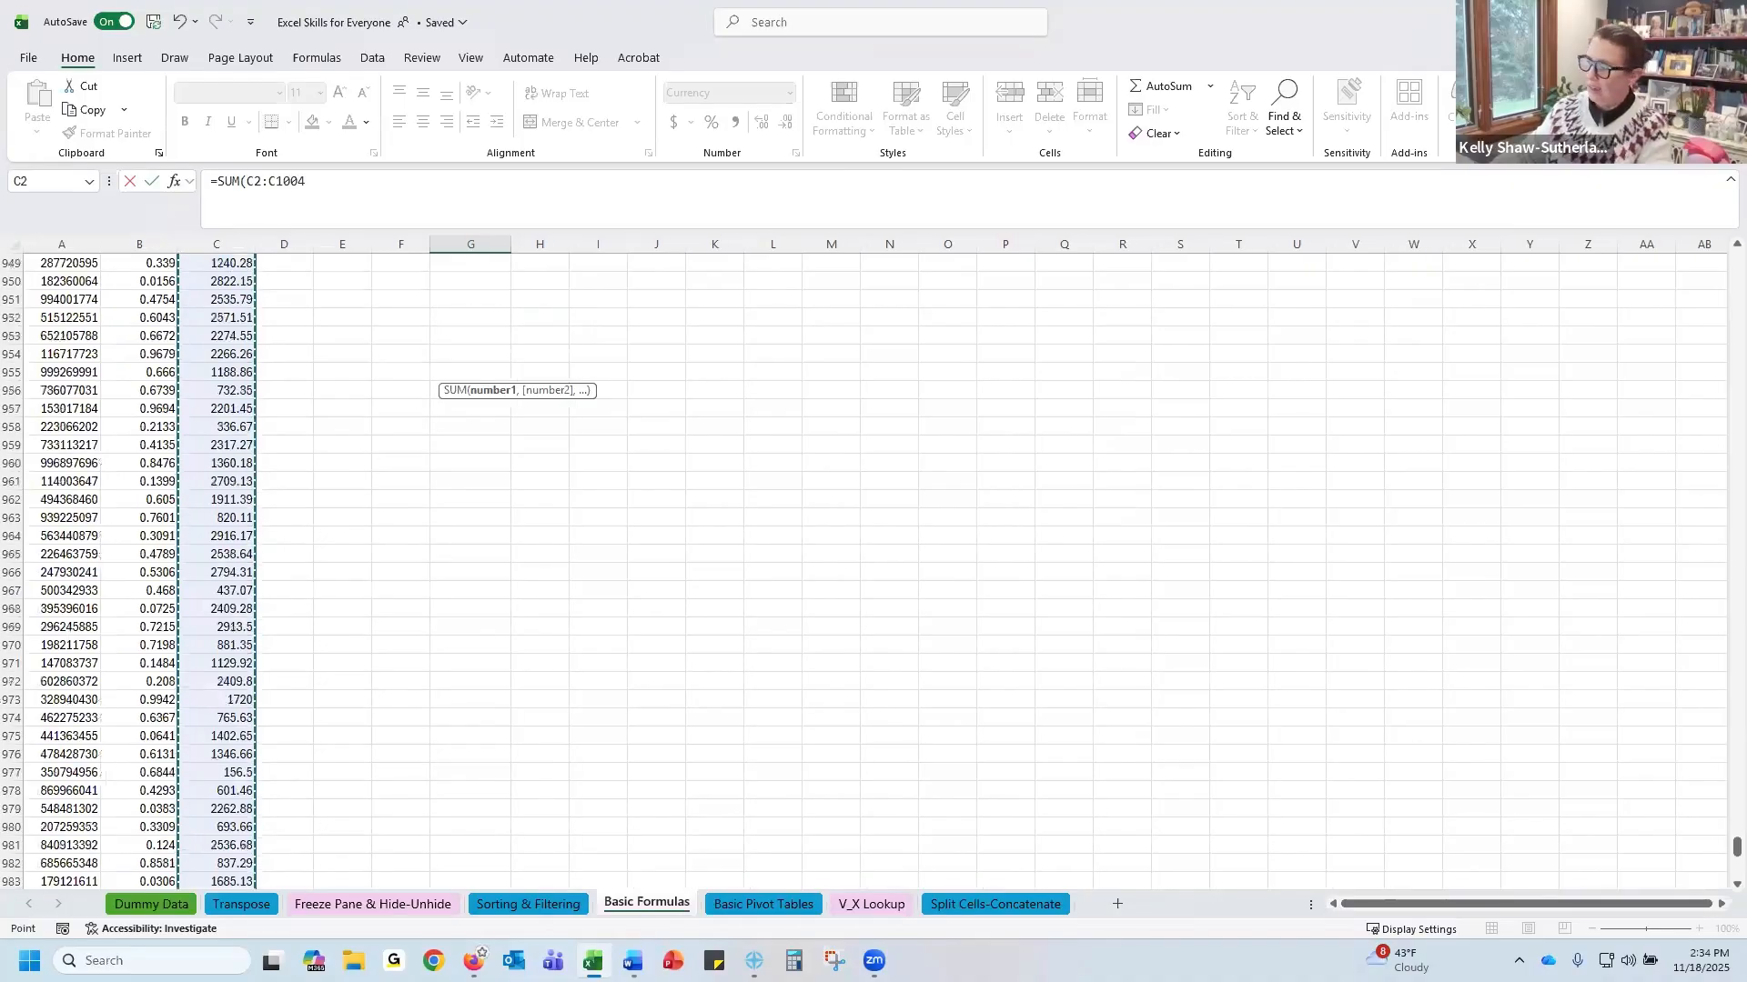
left_click_drag(1735, 848, 1708, 235)
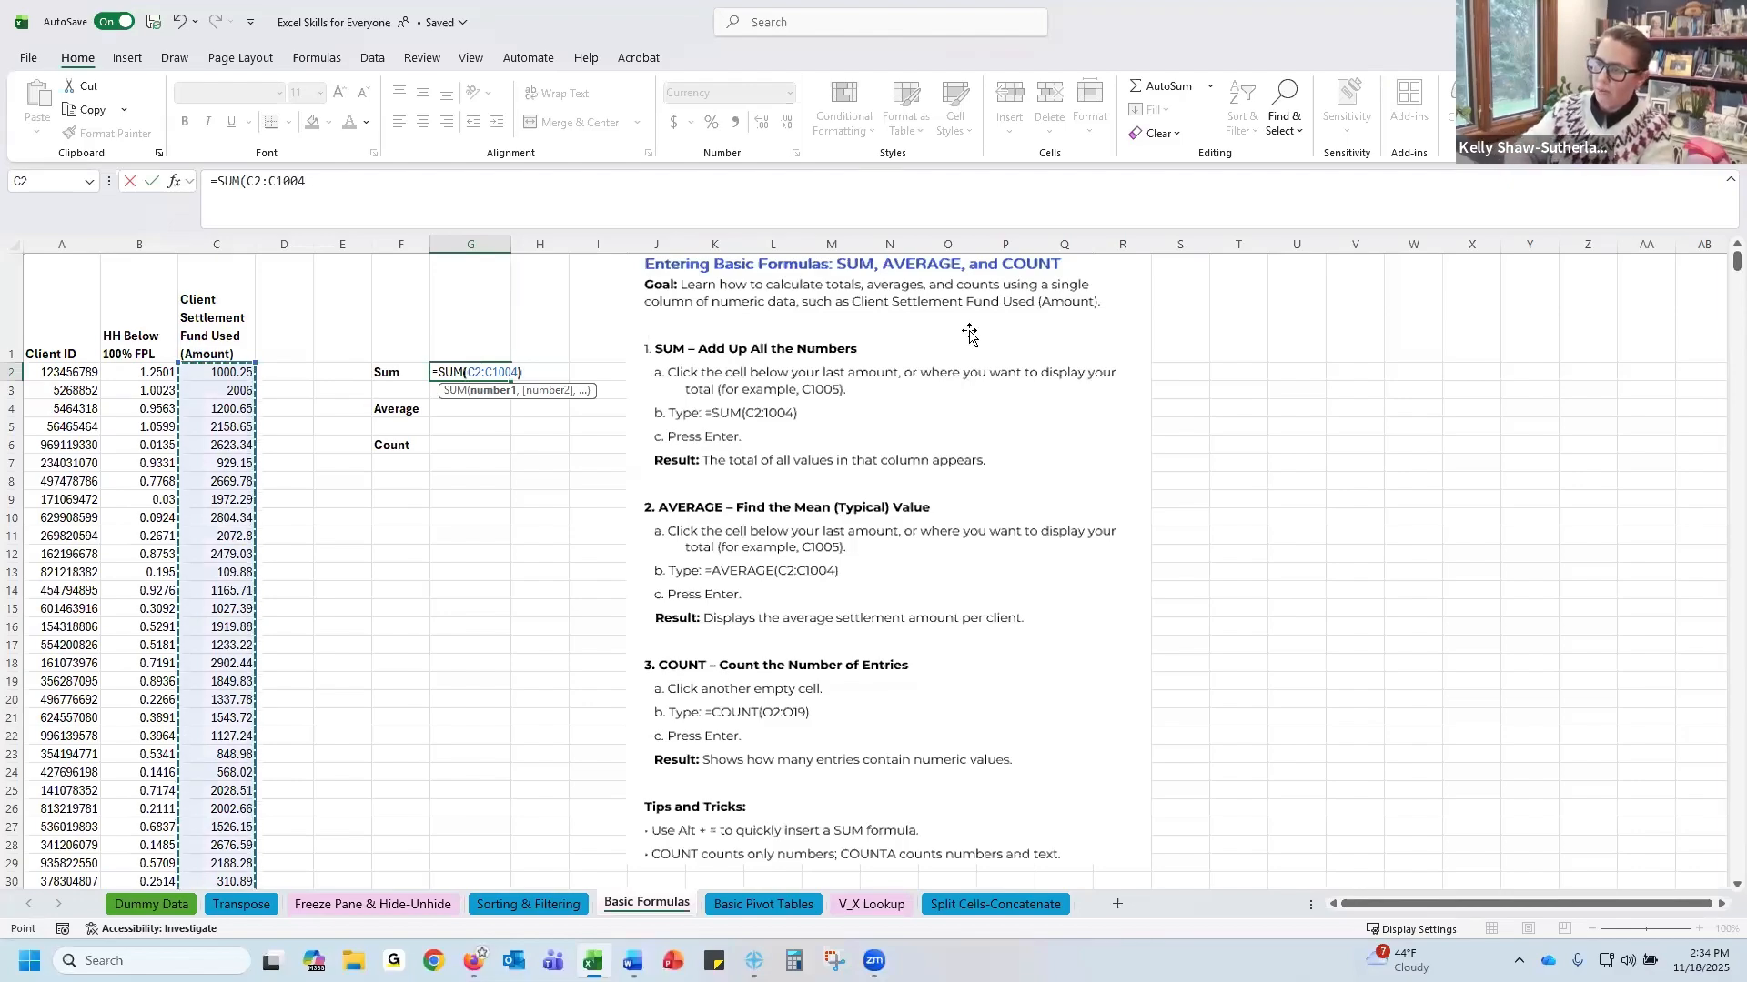
key("Return")
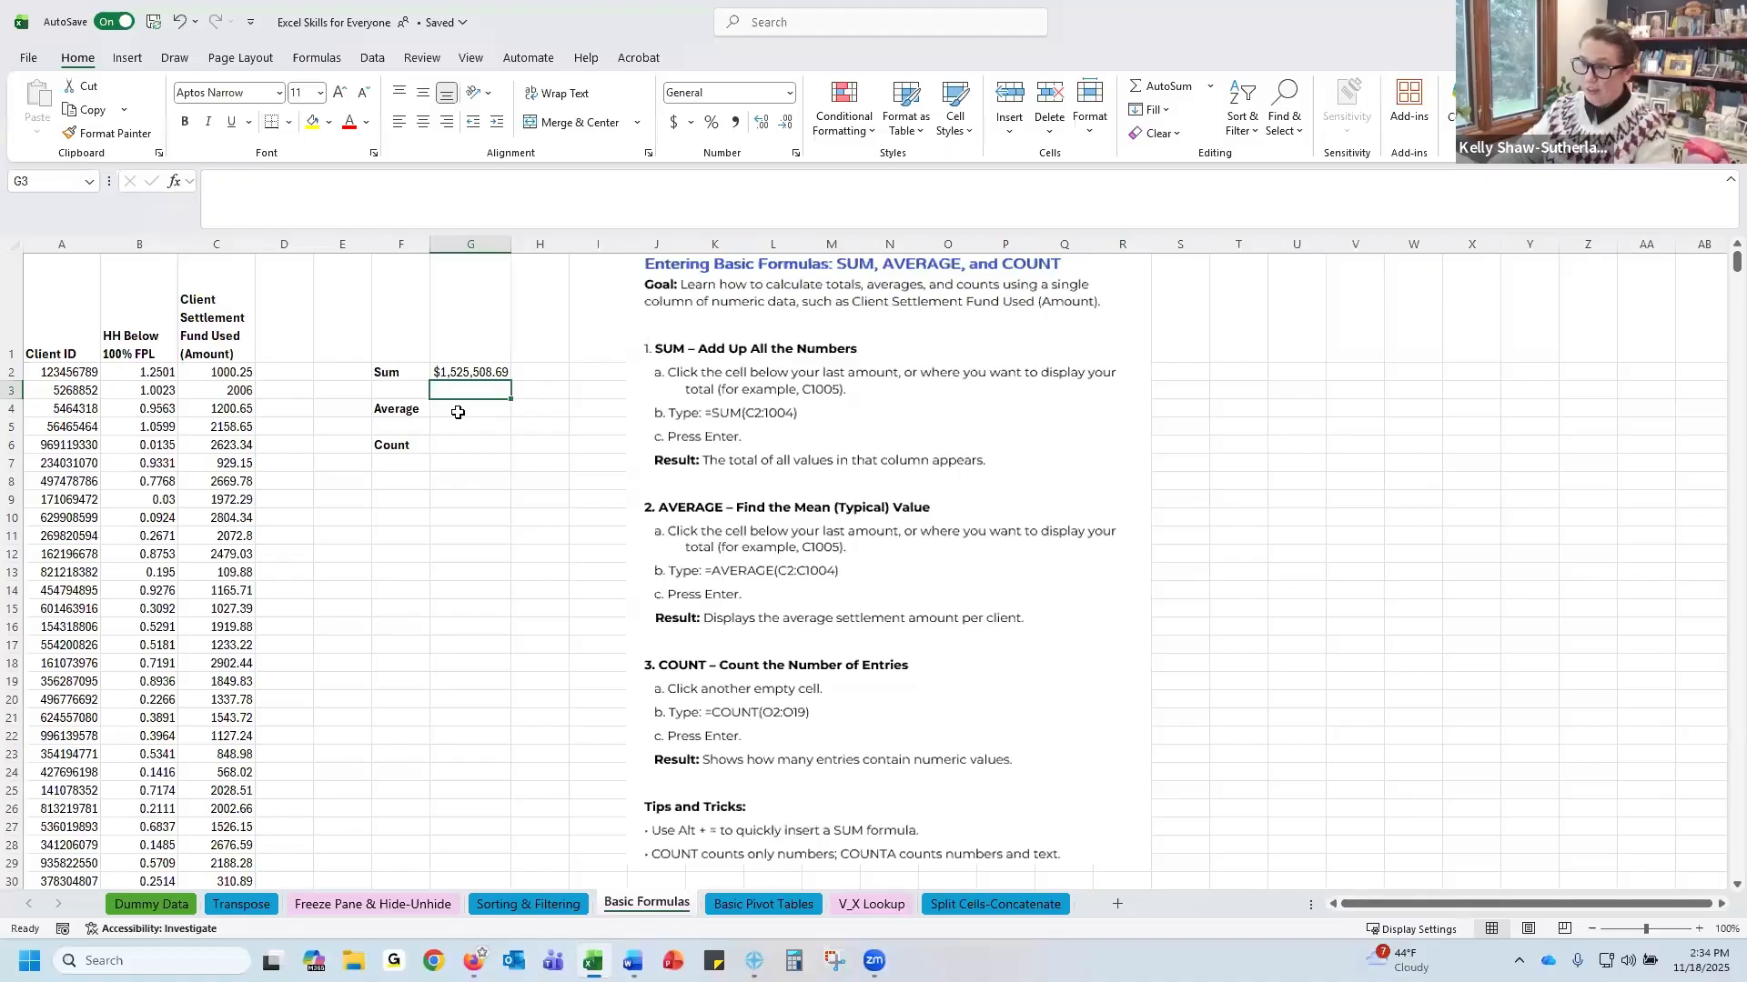
left_click(483, 373)
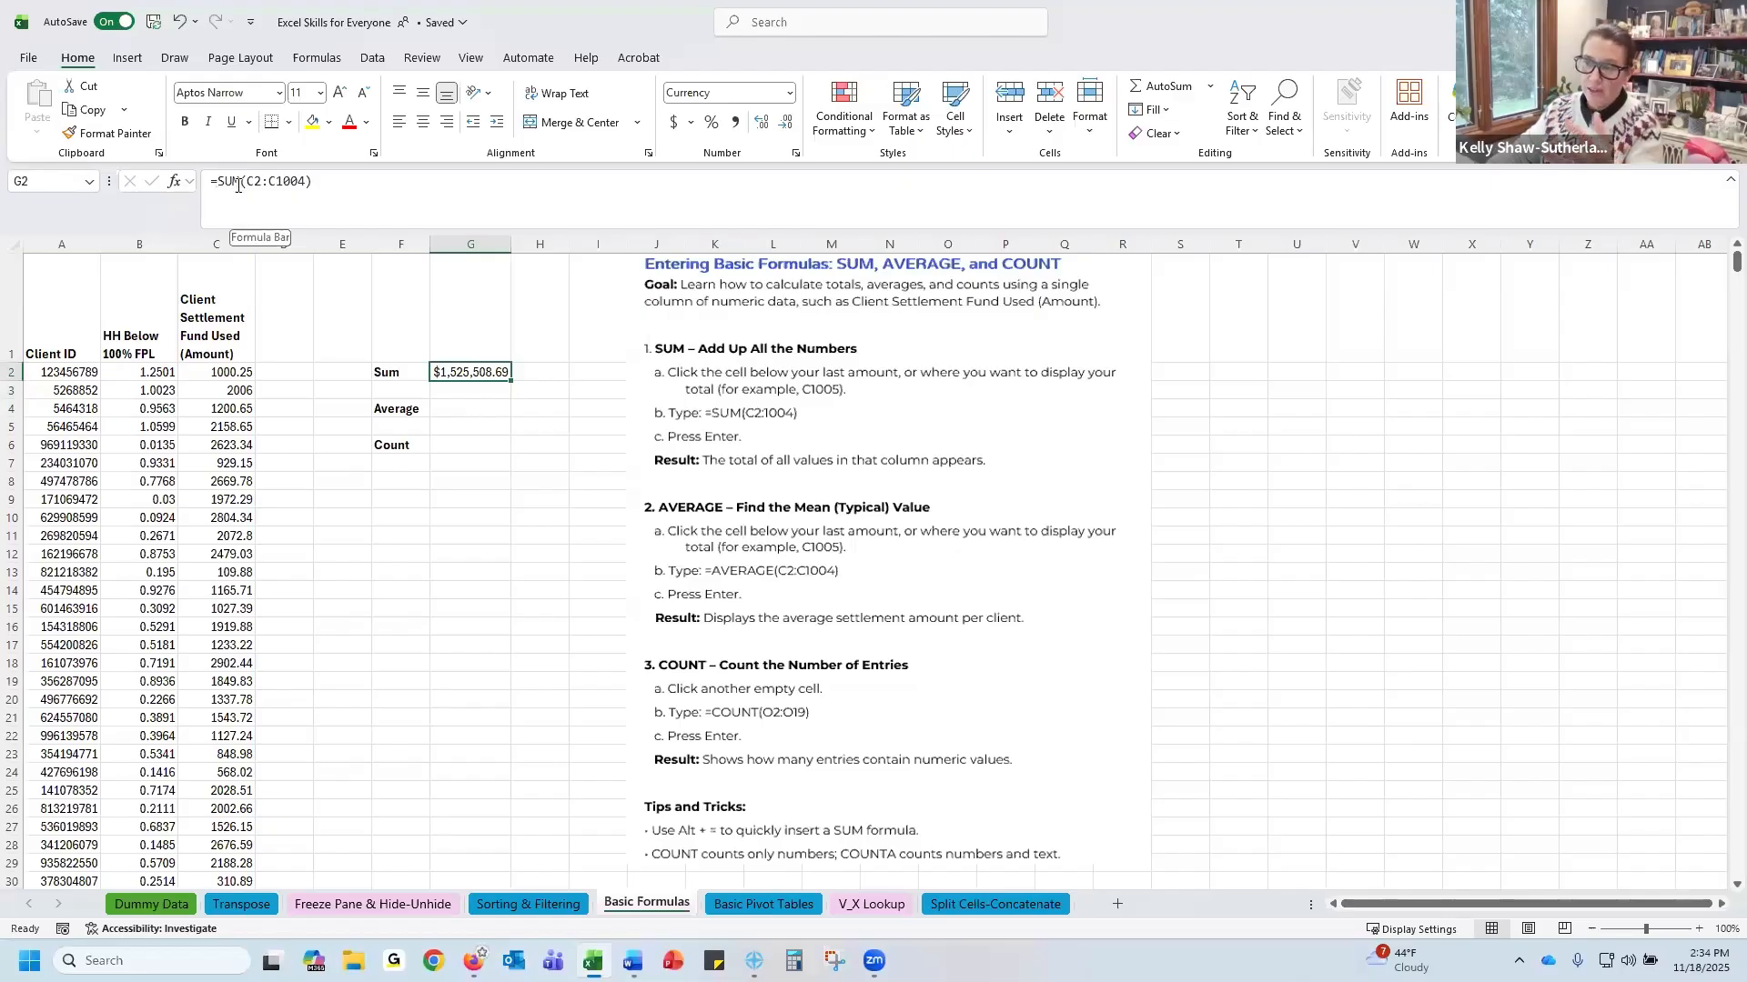
left_click(403, 369)
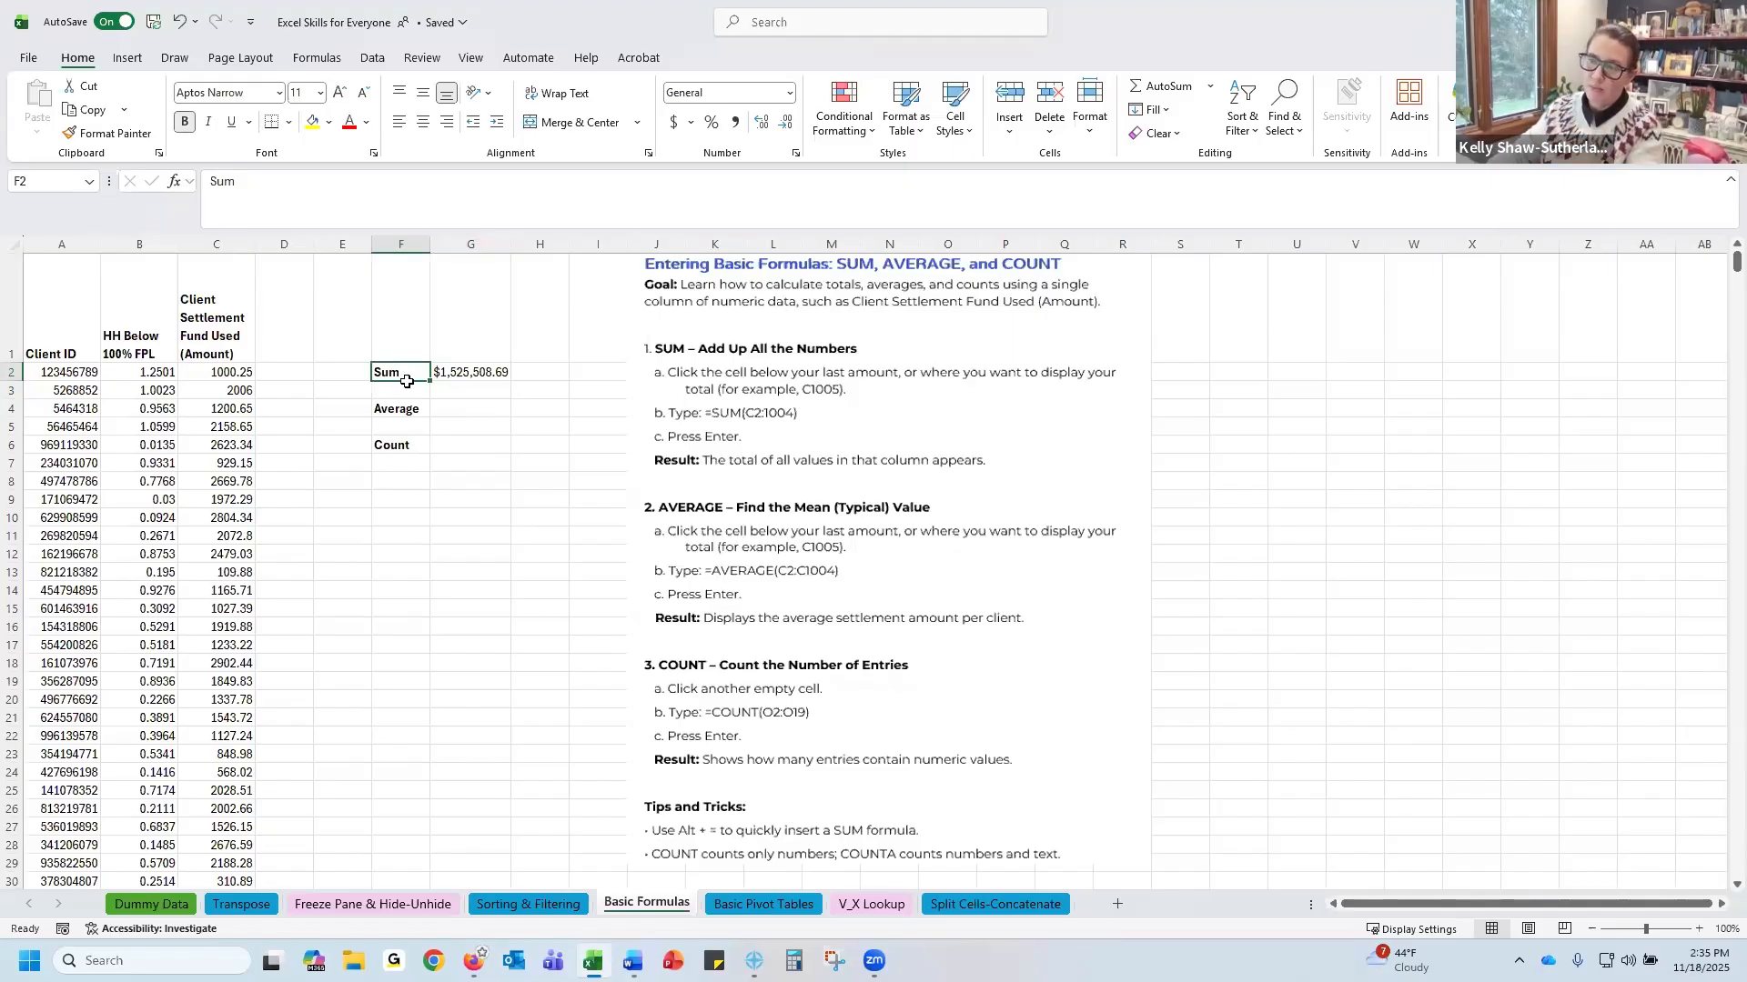
Enter =AVERAGE(C2:C1004) in the cell beside the Average label, selecting the amount column down to its end
left_click(459, 408)
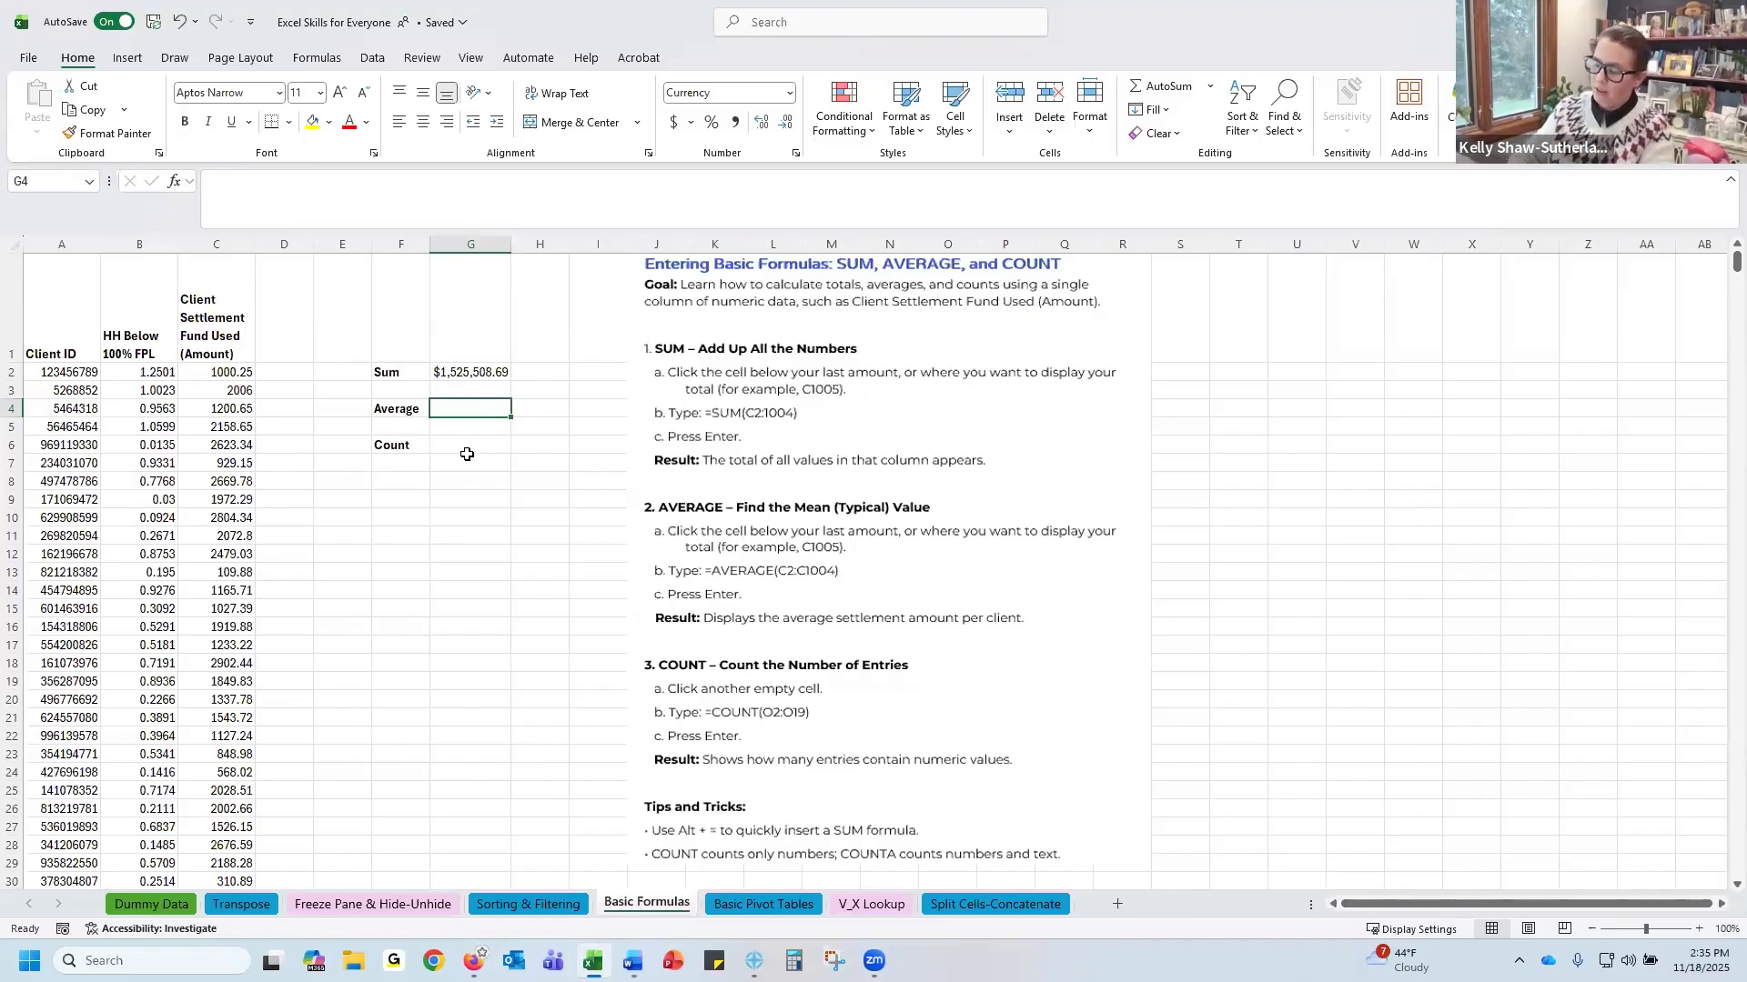
type("=")
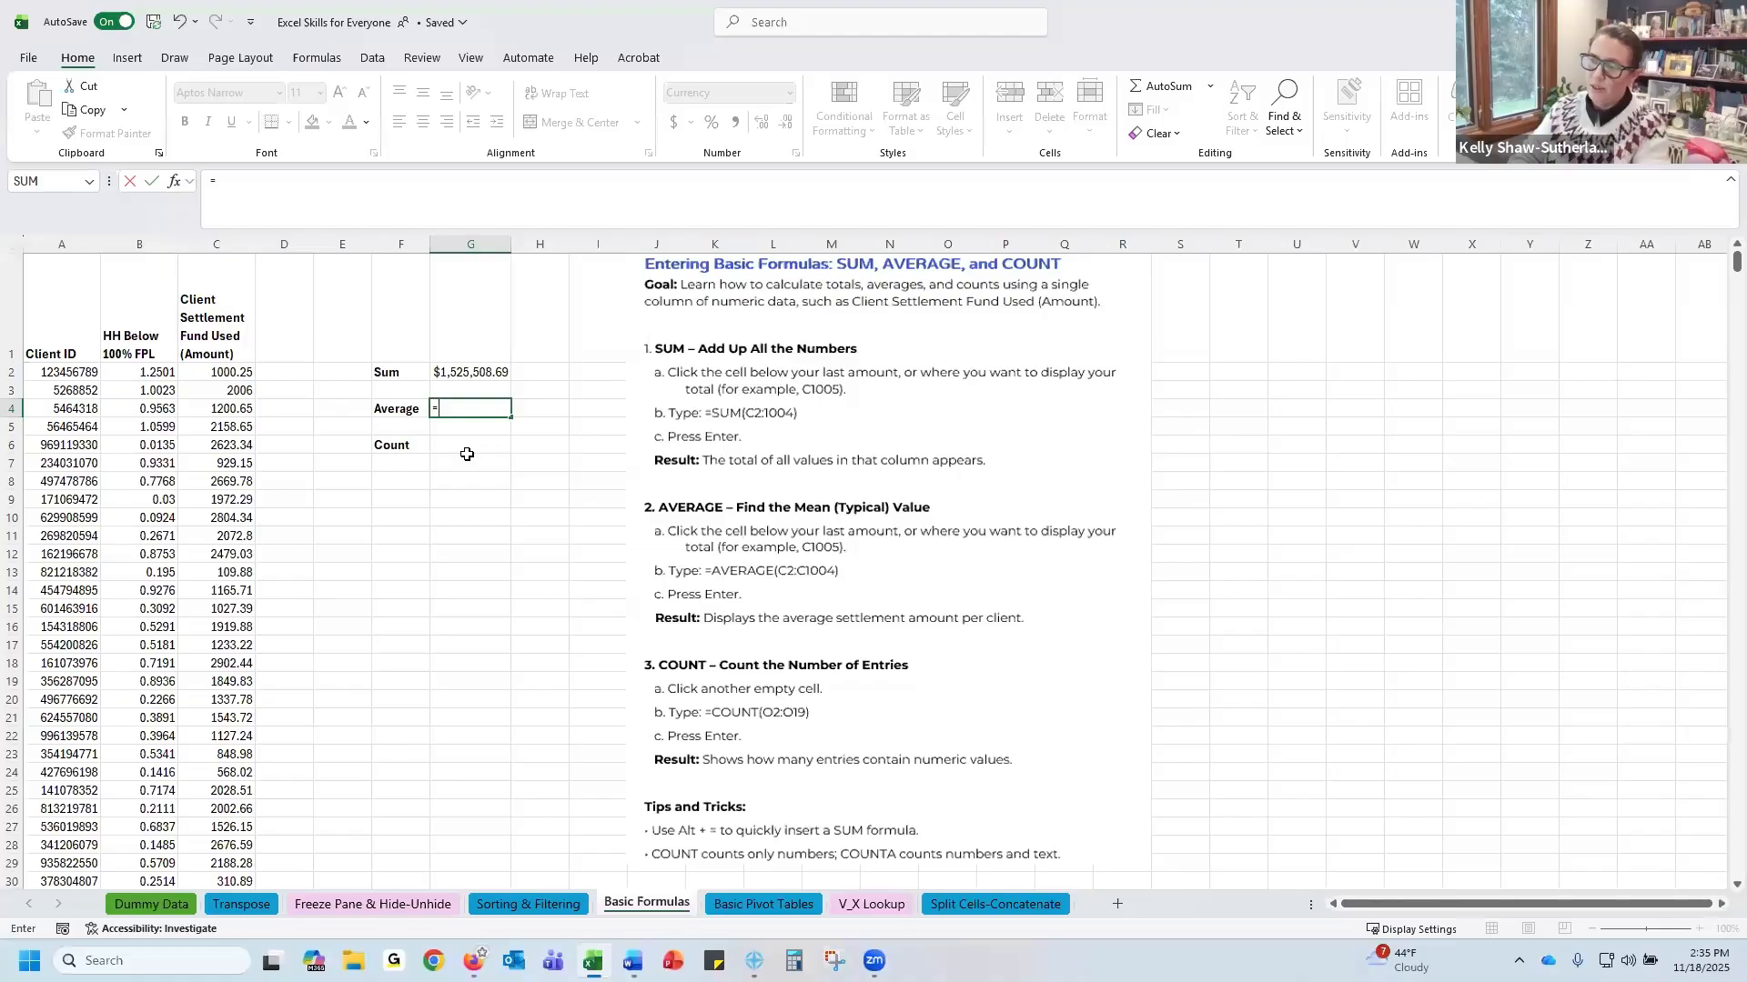
type("average")
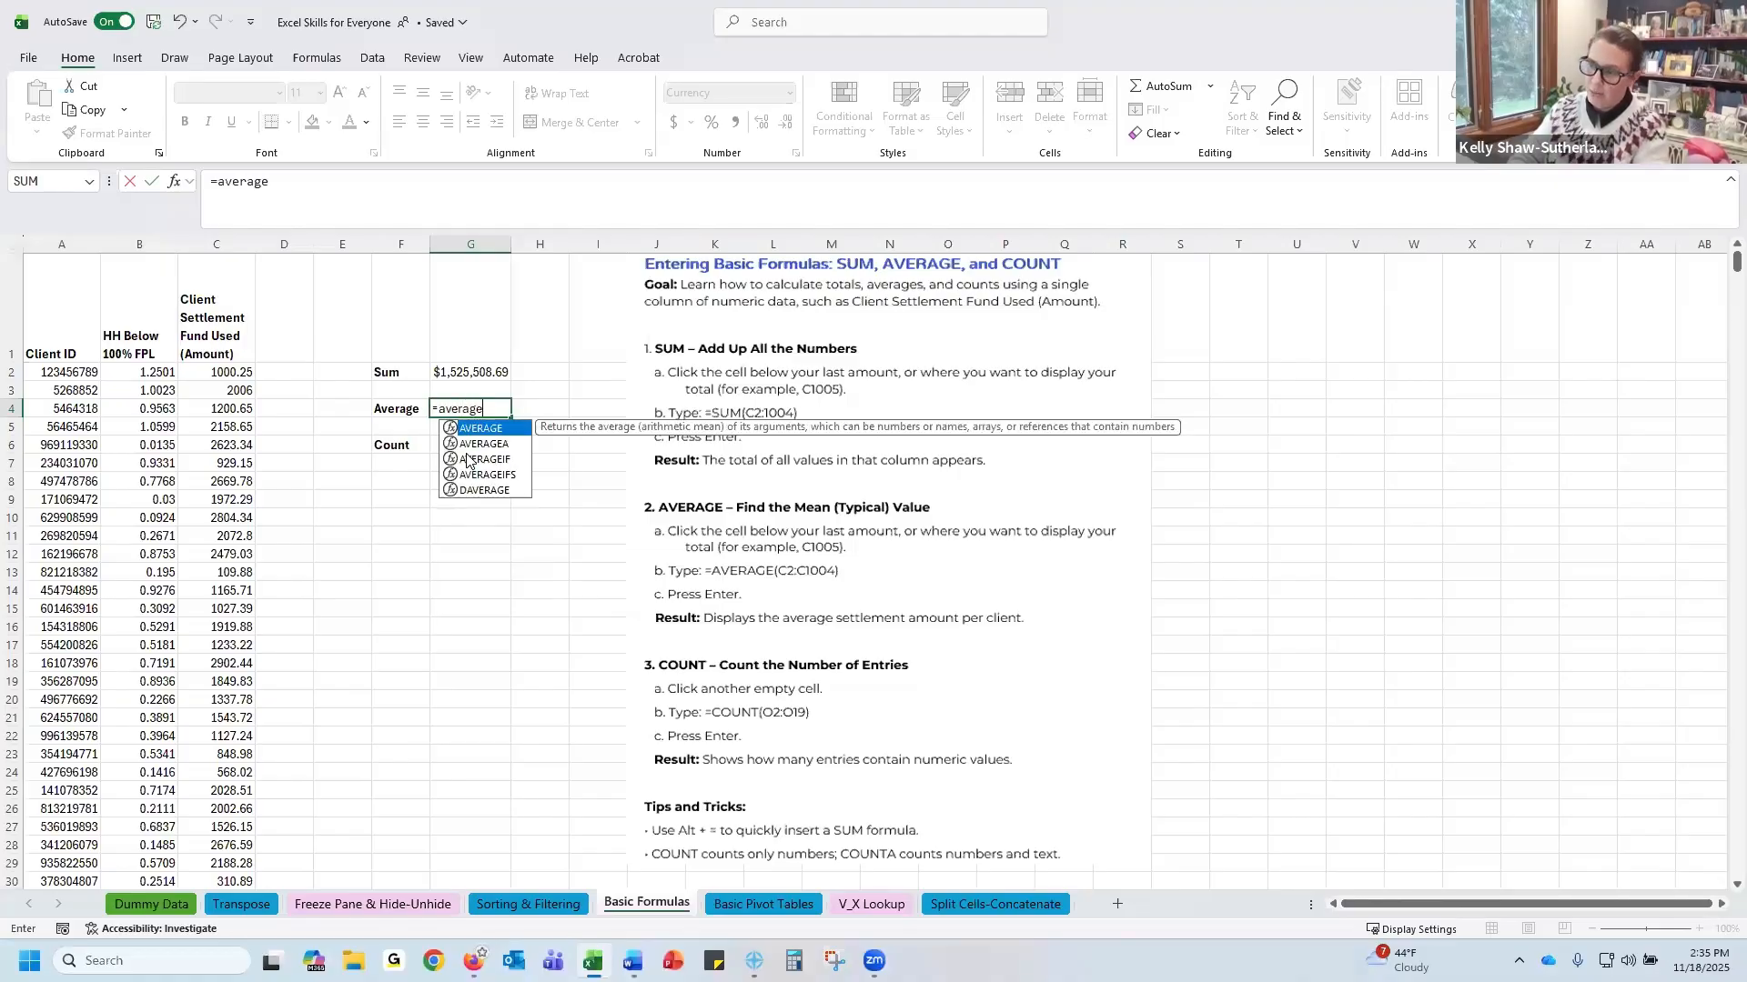
type("(")
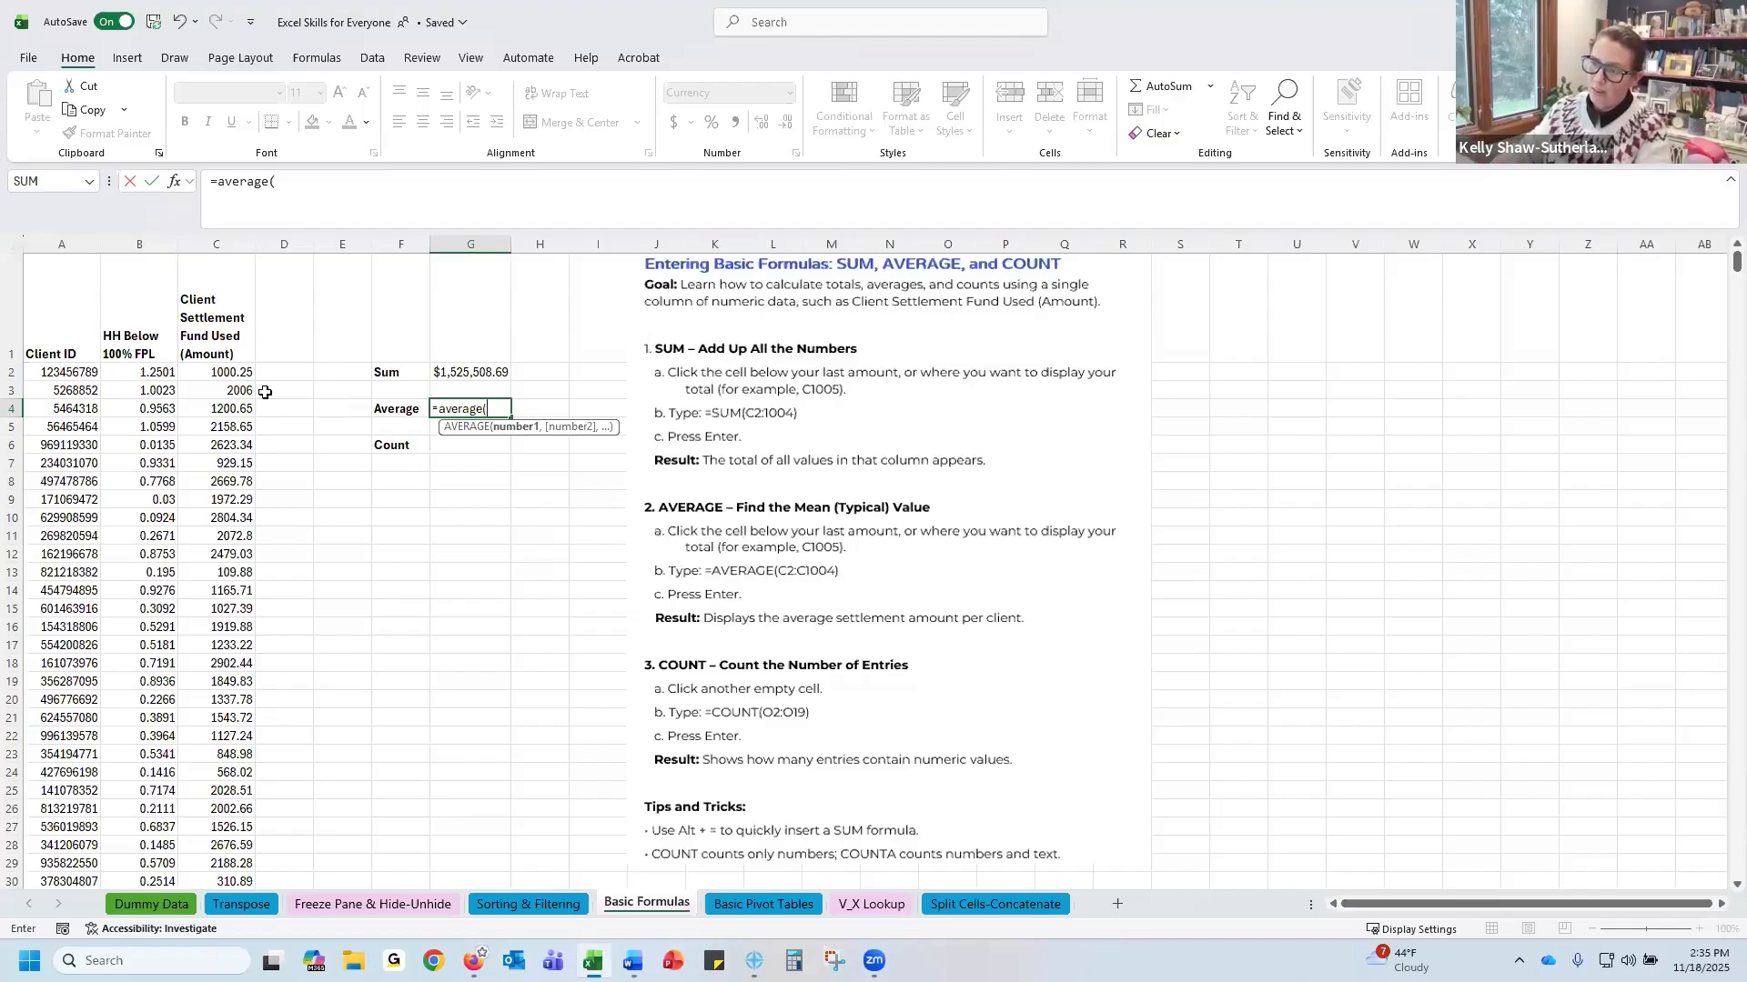
left_click(220, 374)
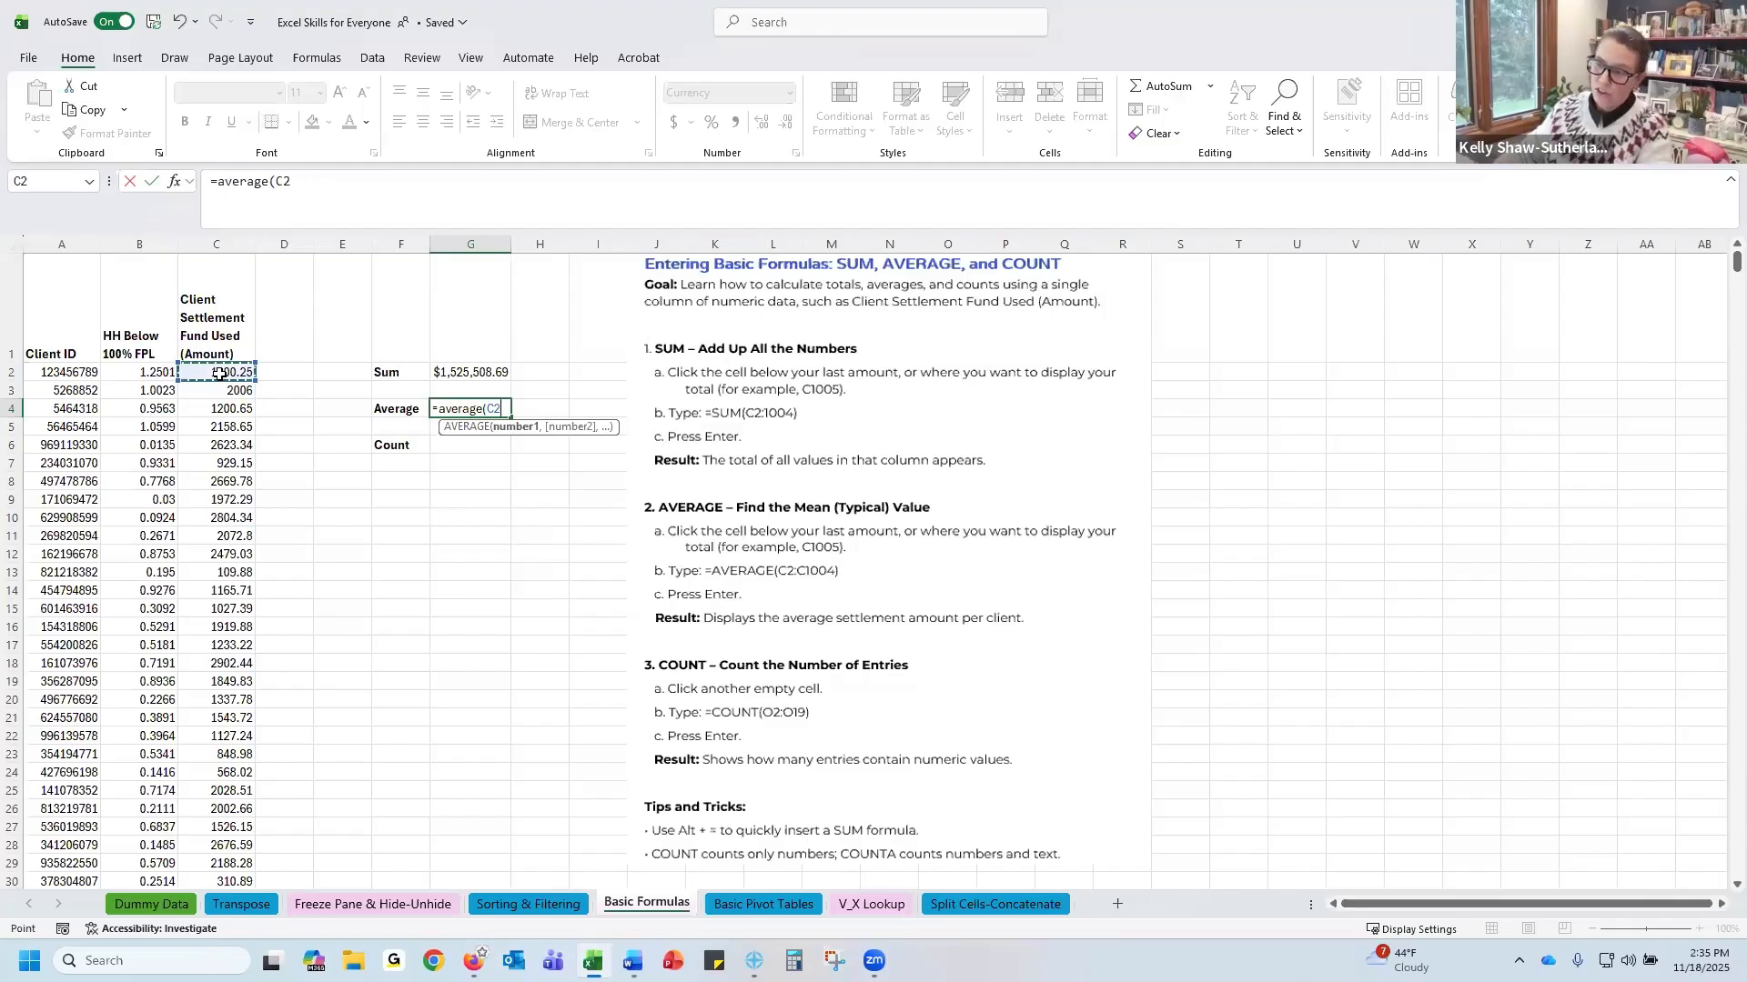
key("ctrl+shift+Down")
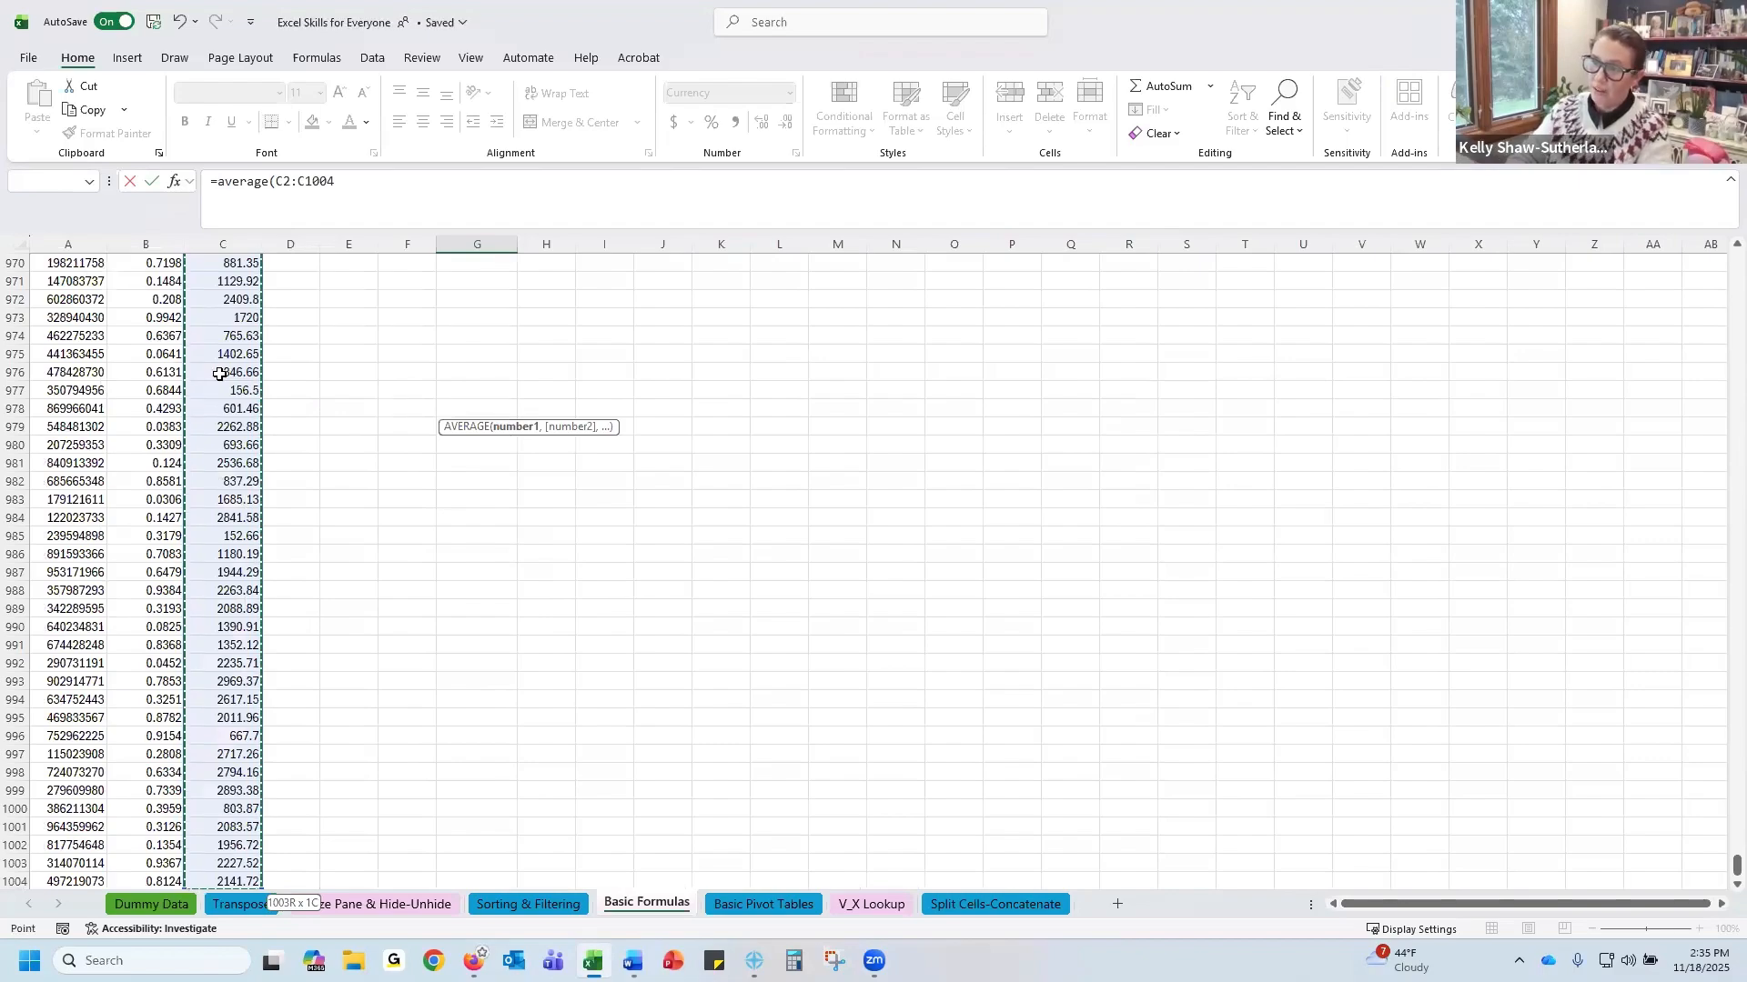
type(")")
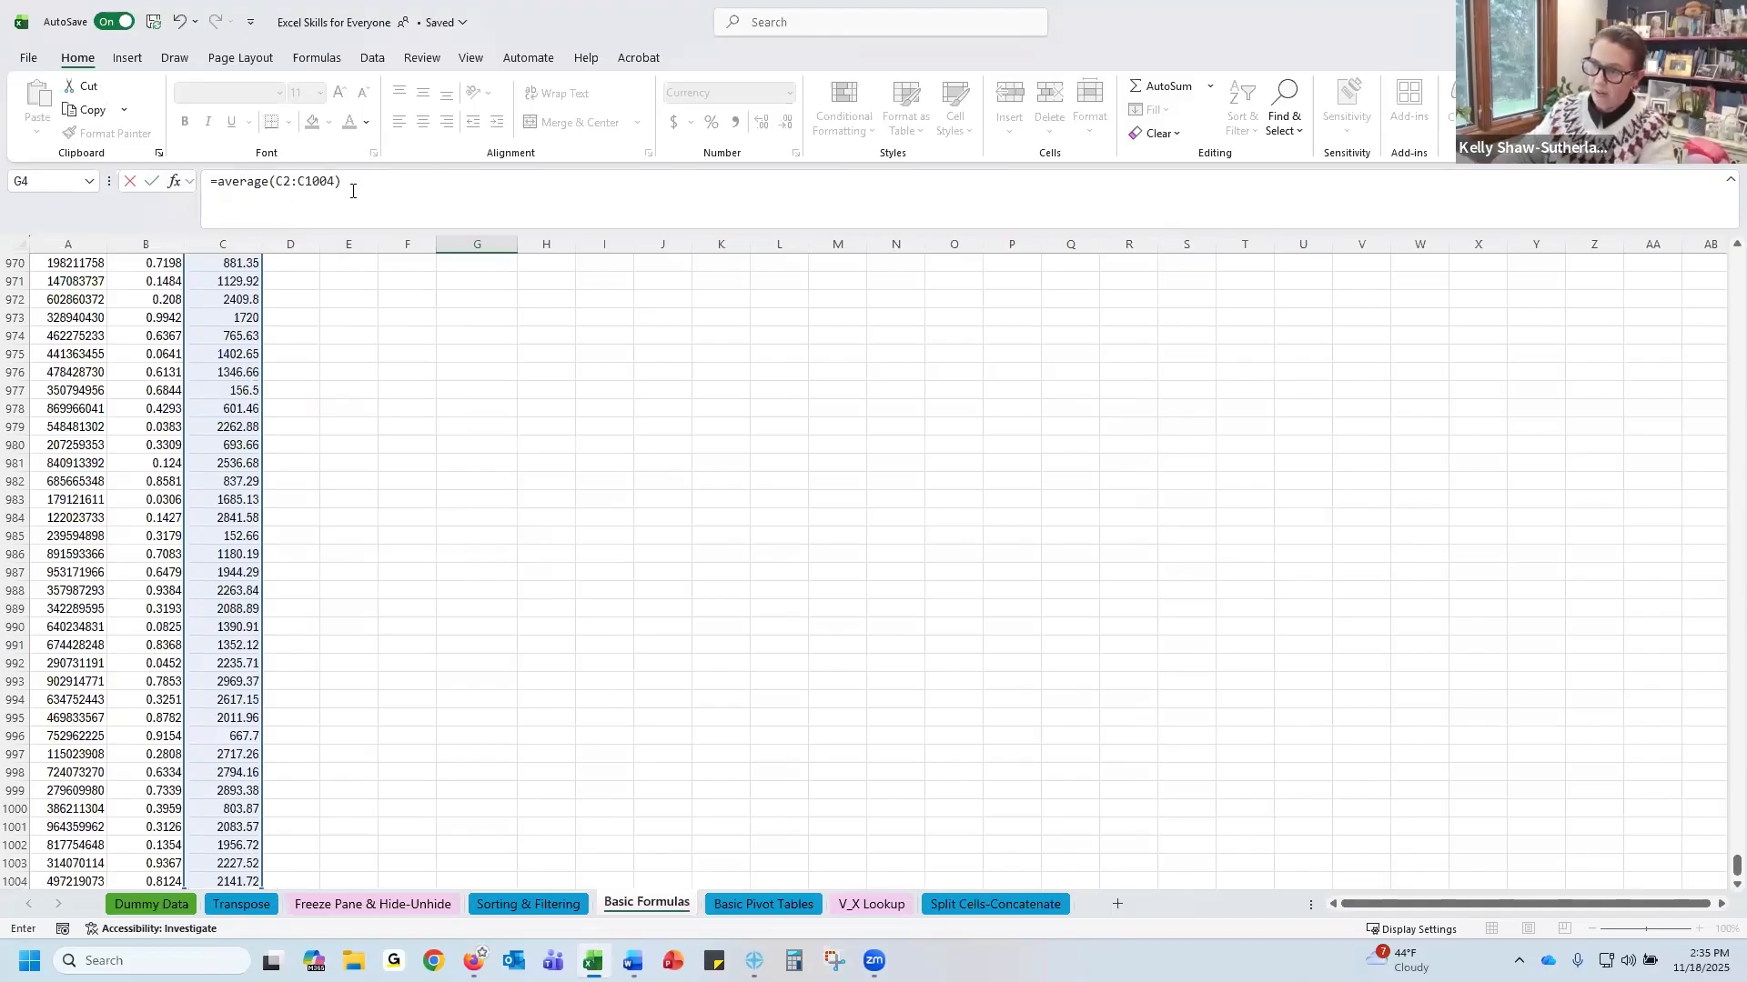
key("Return")
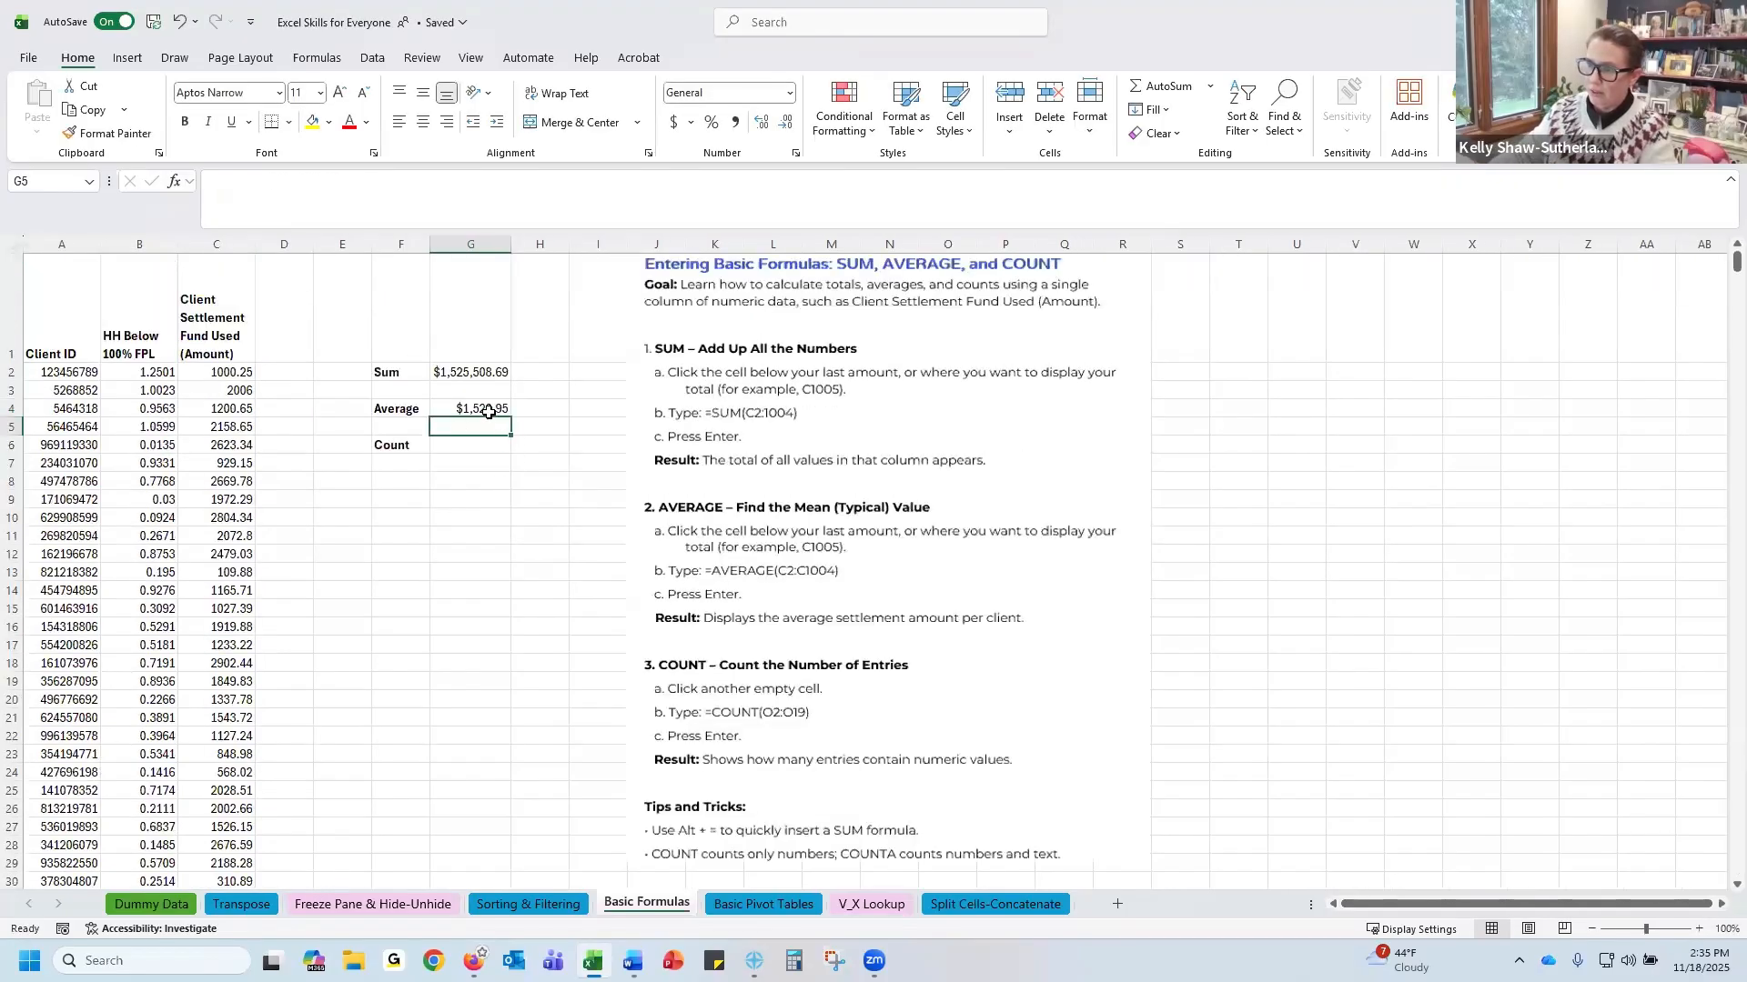
left_click(488, 413)
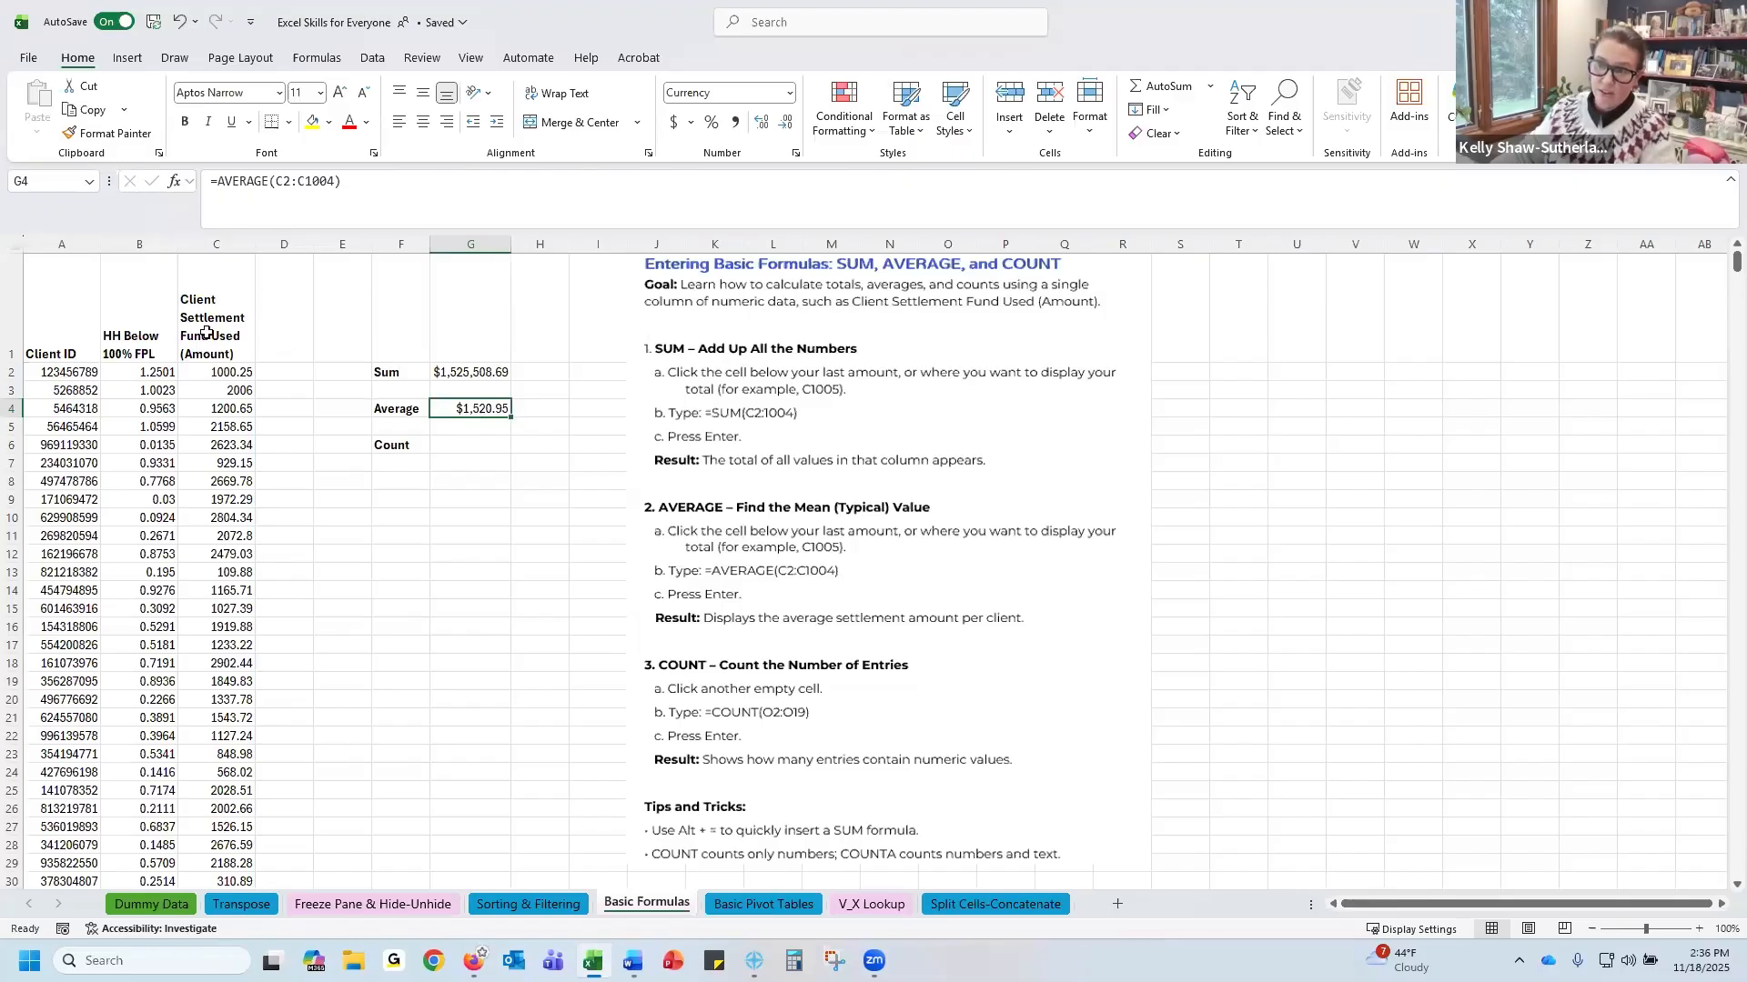
left_click(474, 444)
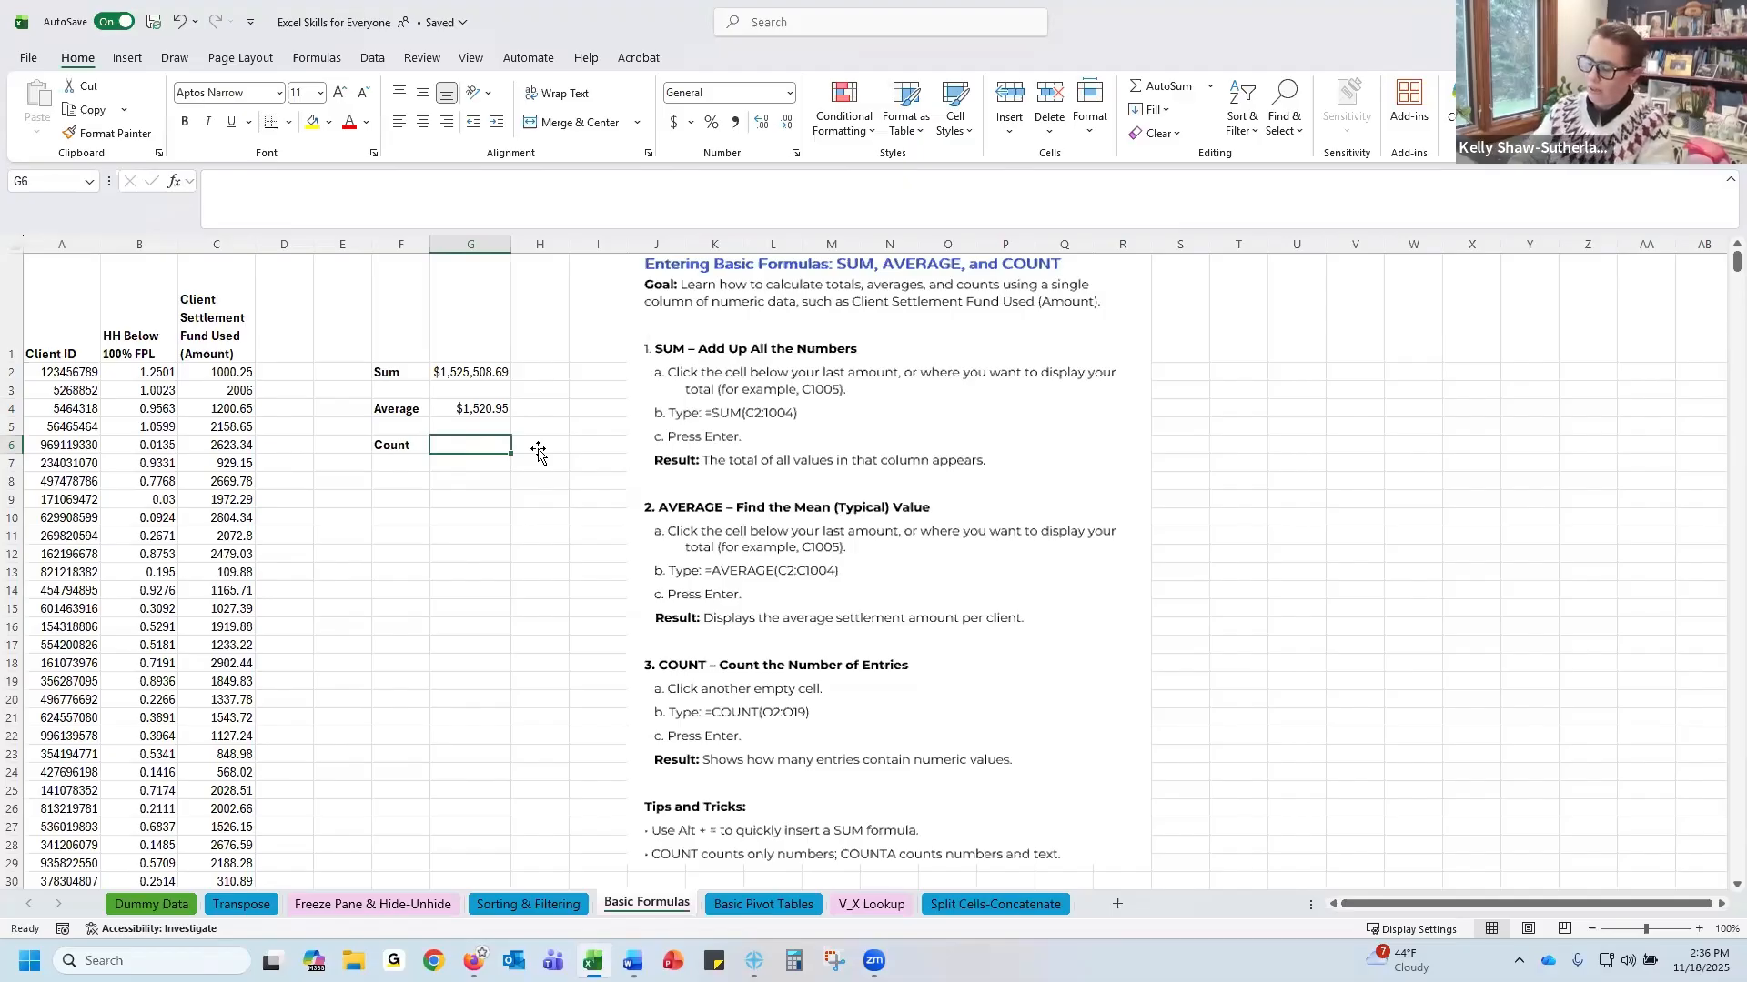
type("=coun")
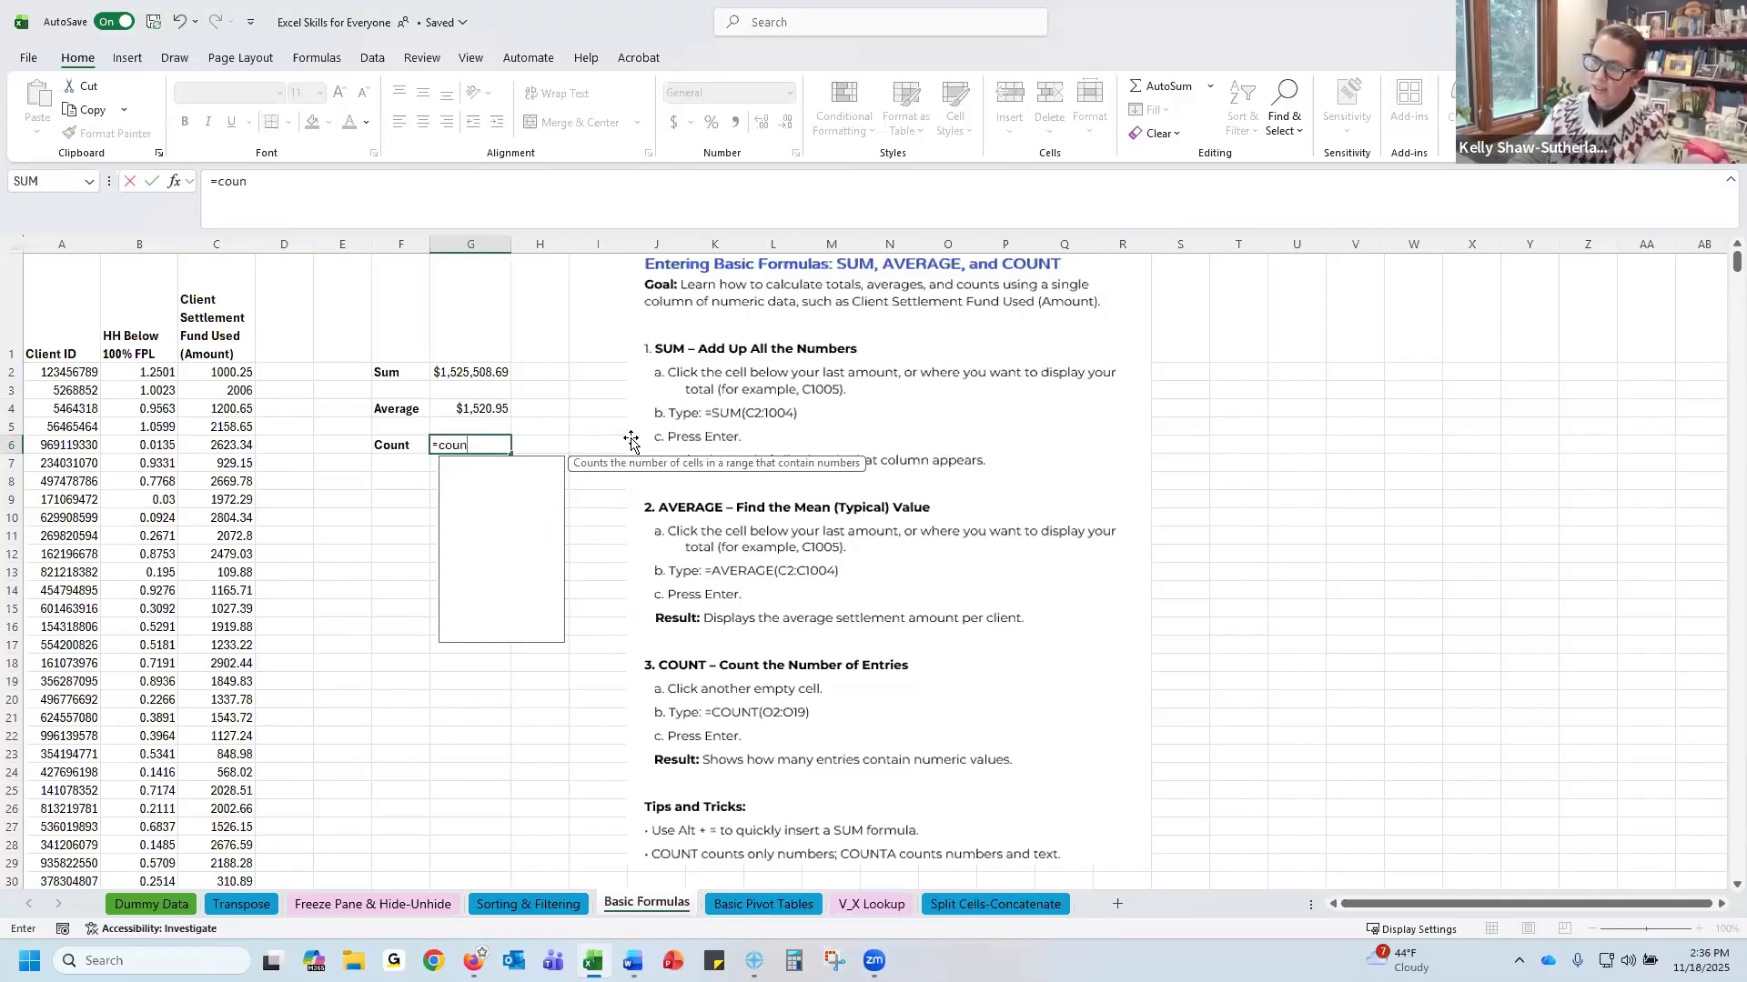
type("t(")
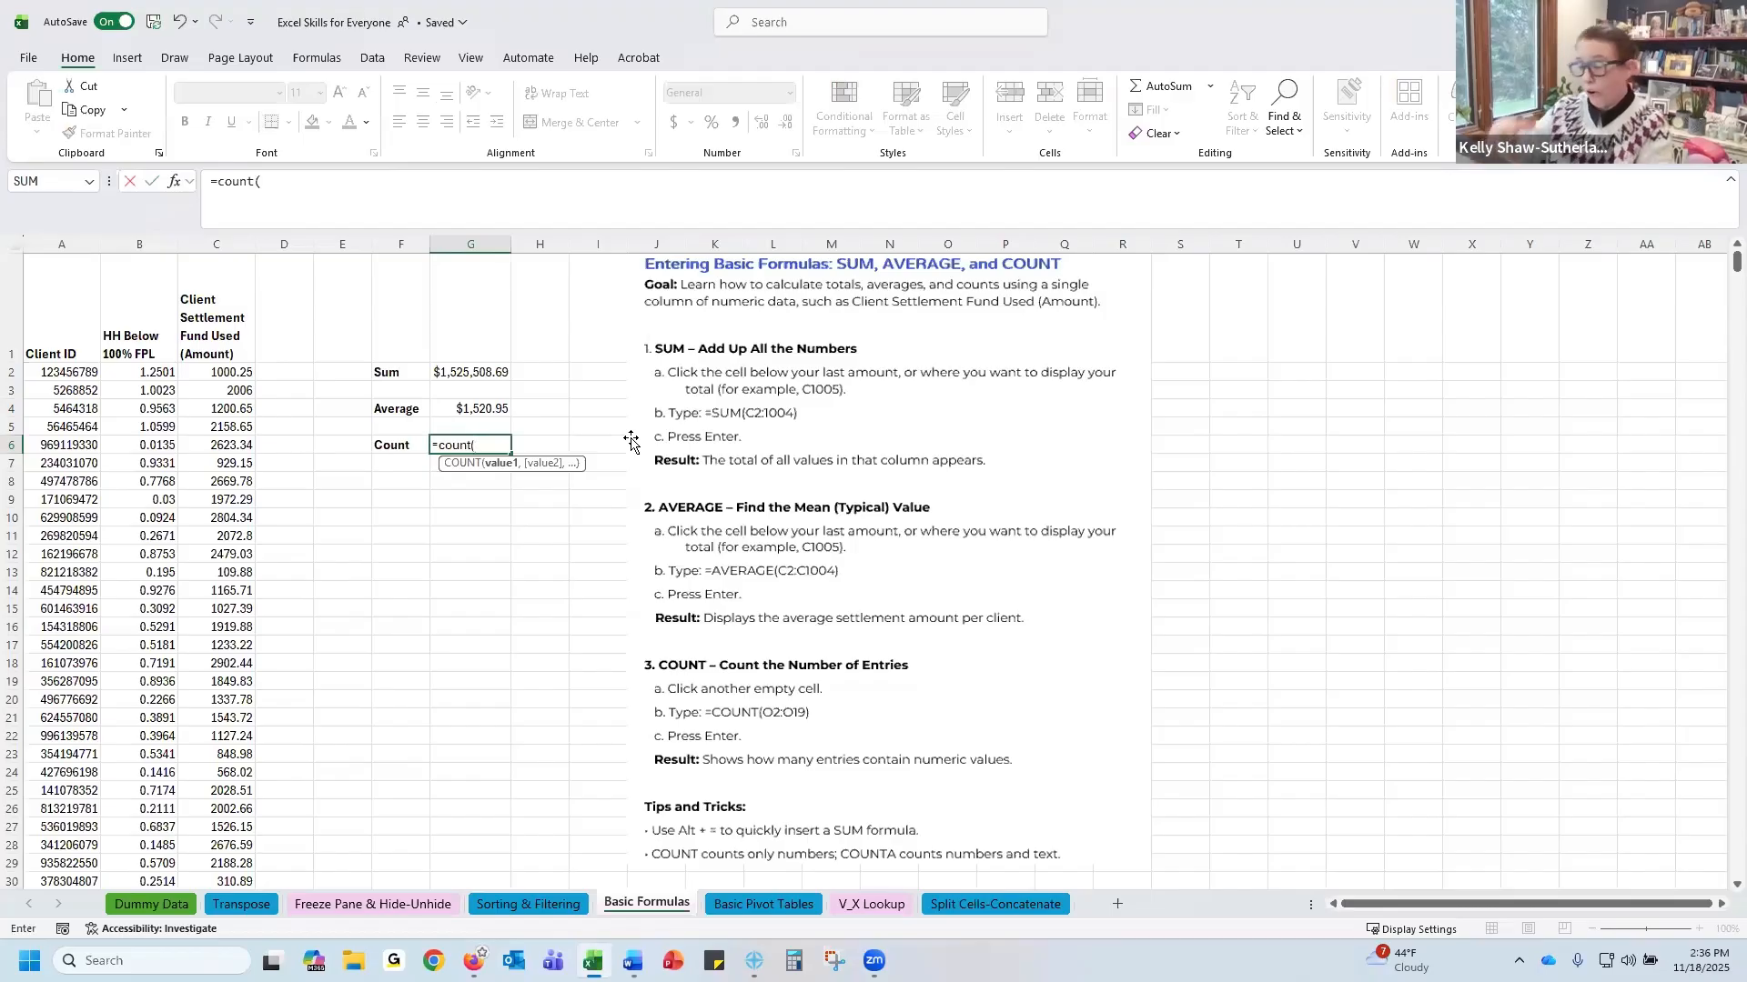
left_click(232, 373)
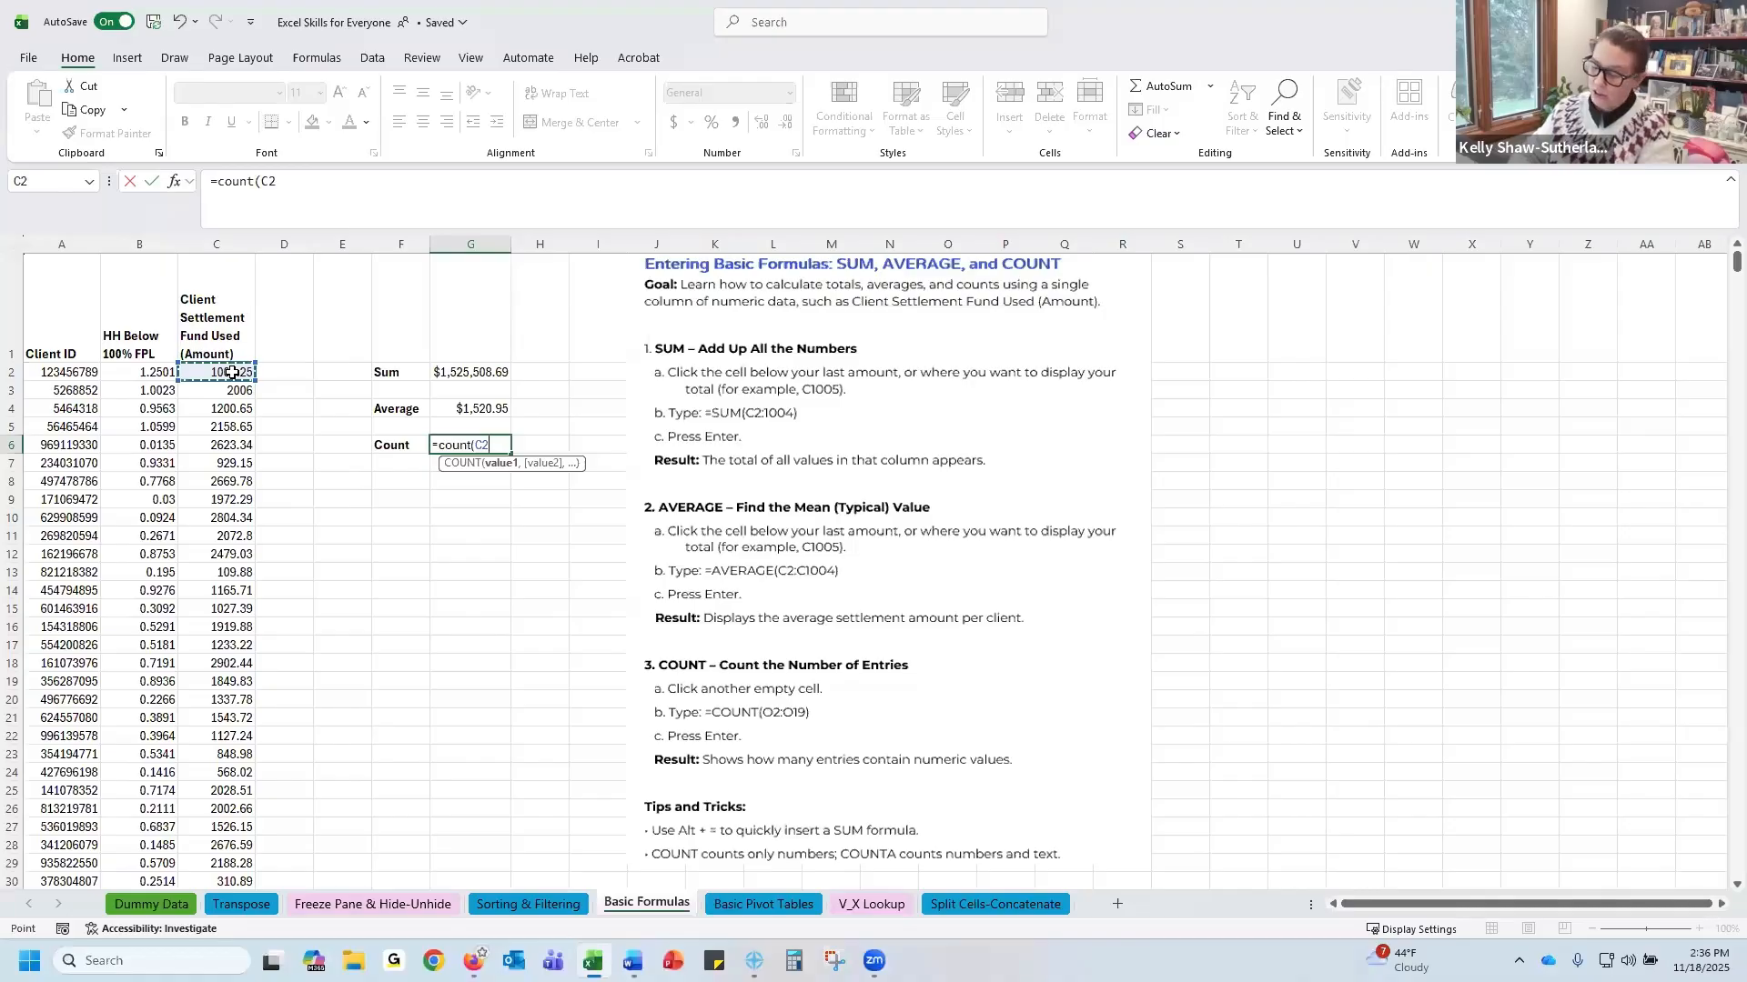
key("ctrl+shift+Down")
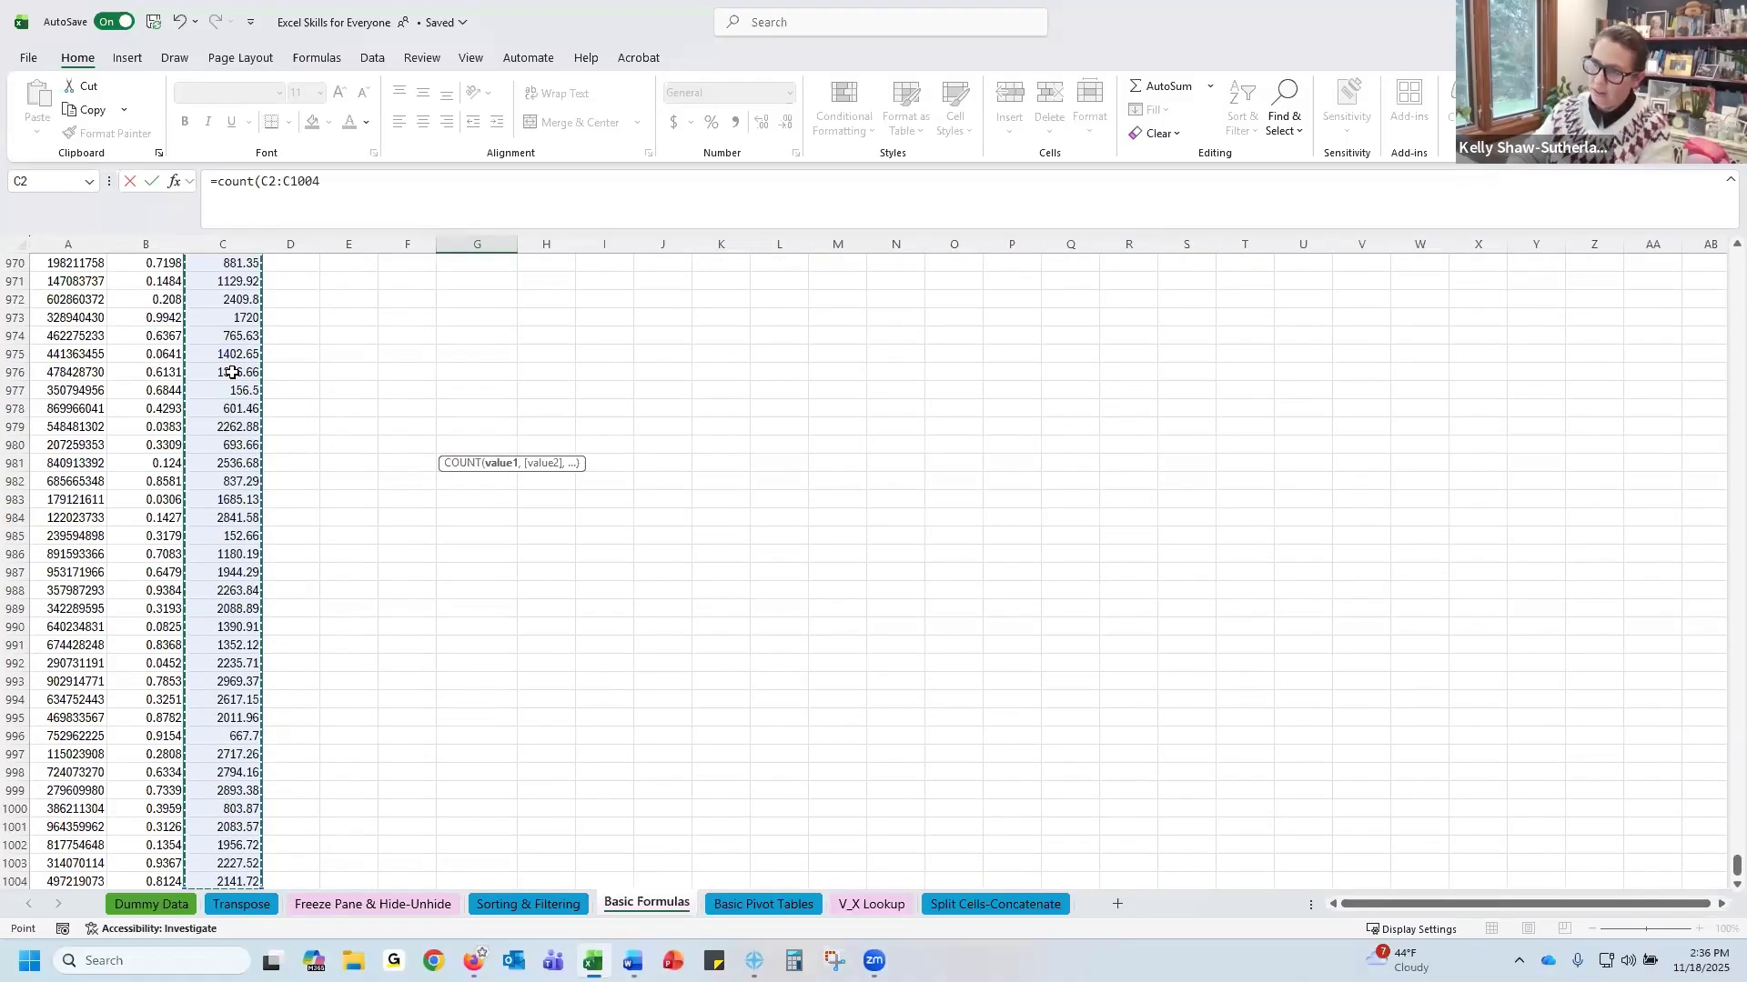
key("Escape")
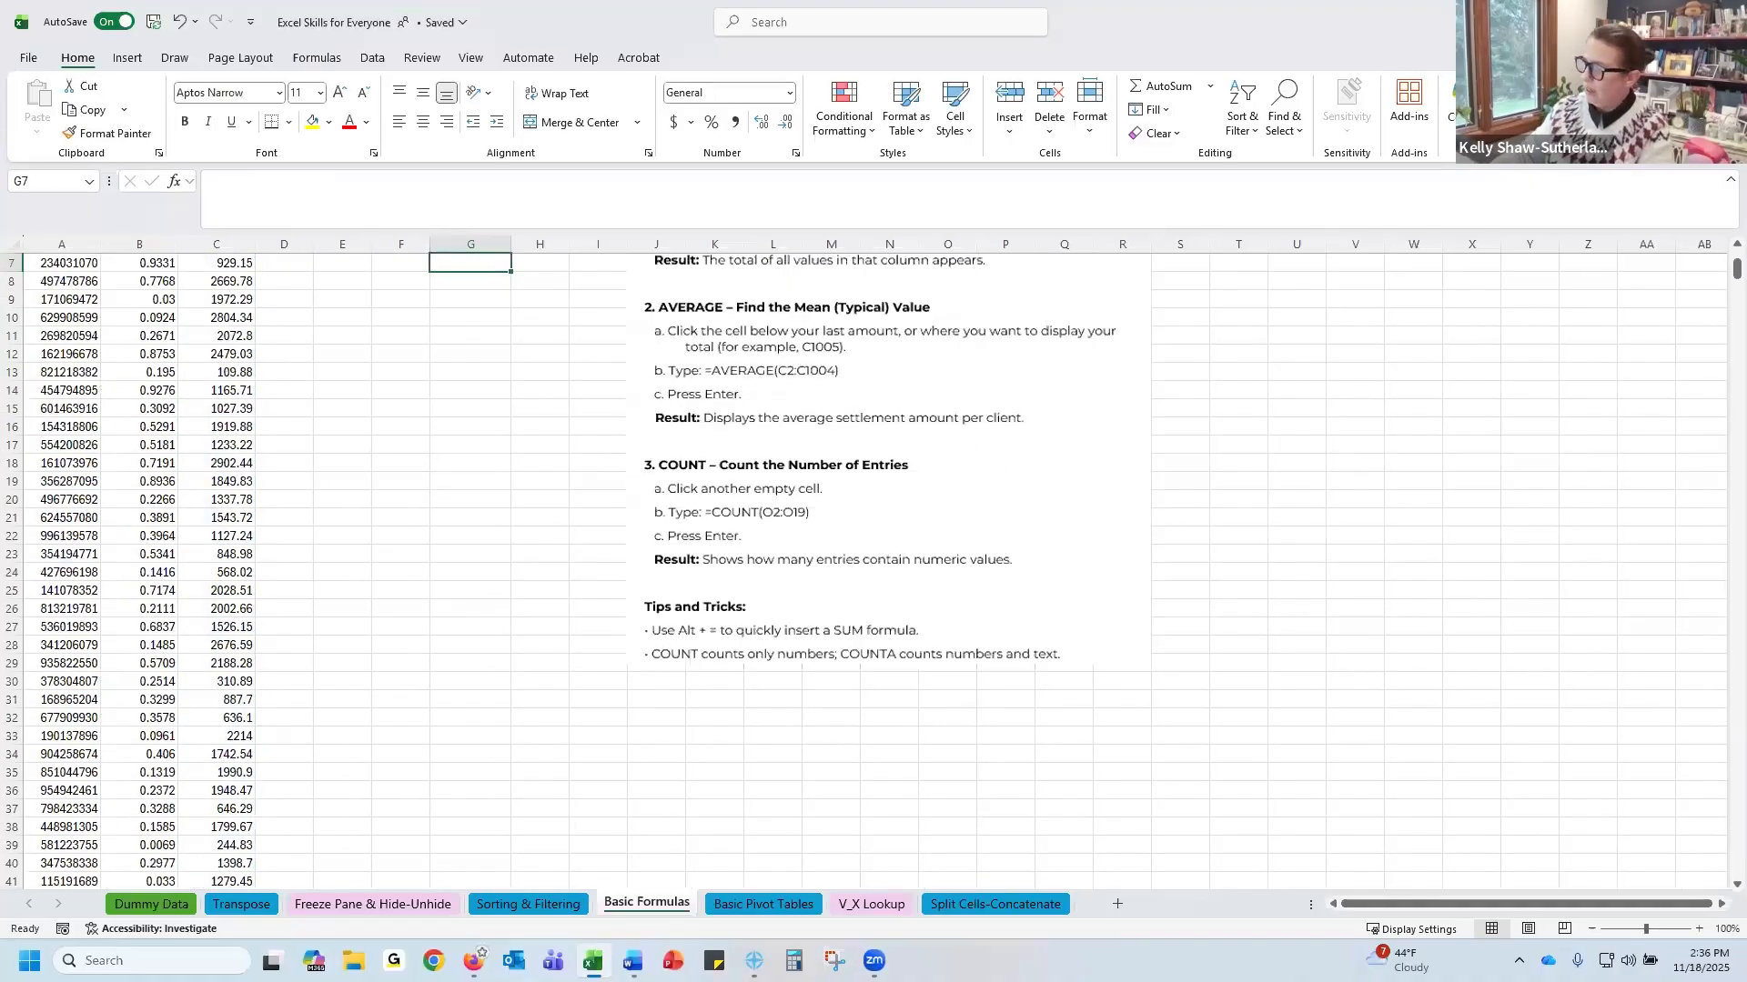
Format the amount values from C2 down to the last row as Currency
scroll(1718, 239, "up", 2)
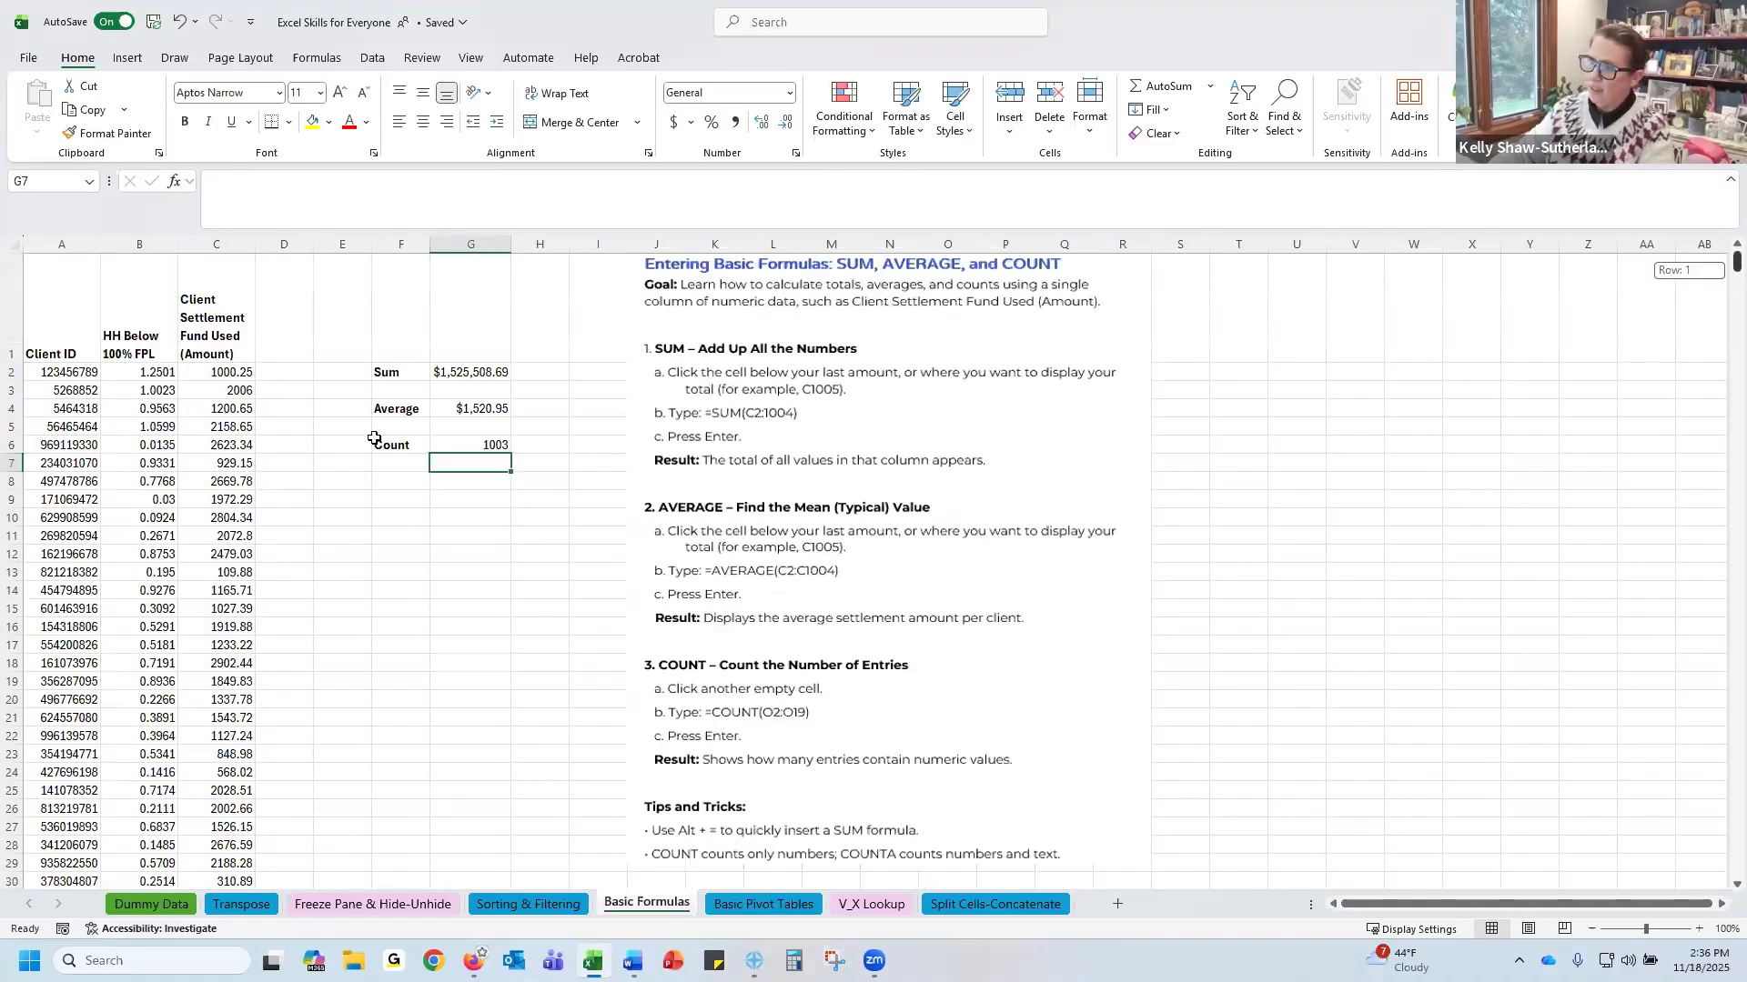
left_click(488, 444)
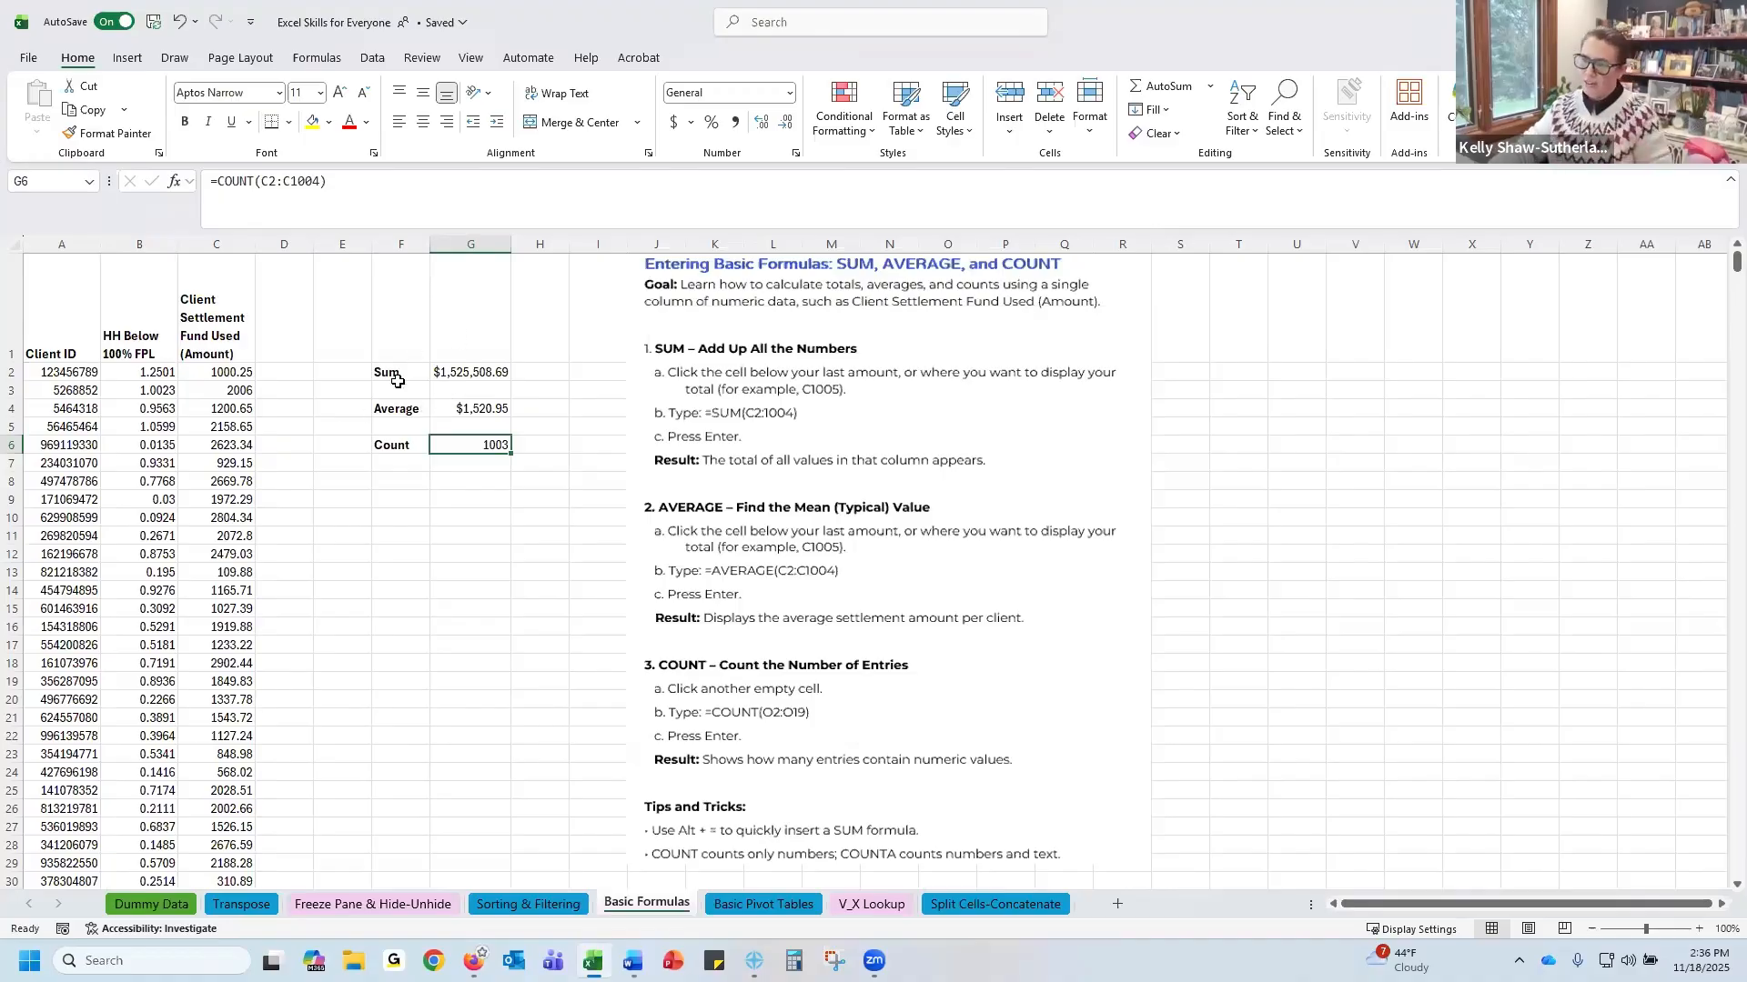
left_click(471, 372)
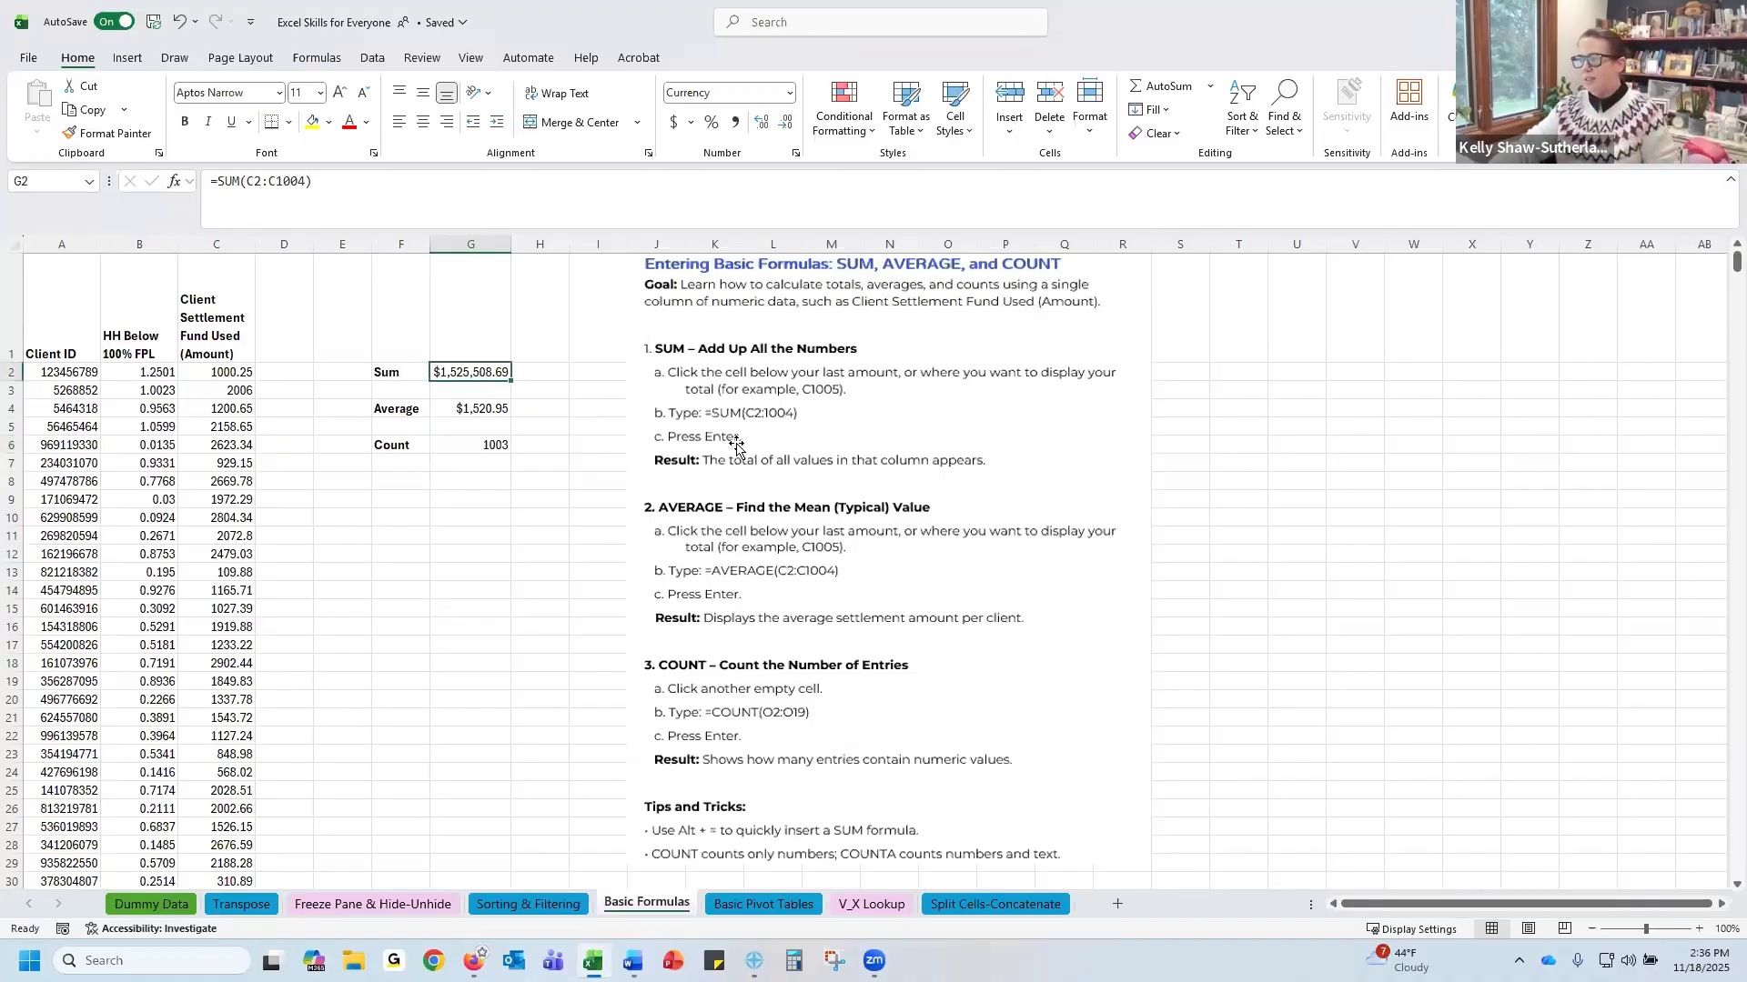
left_click(226, 372)
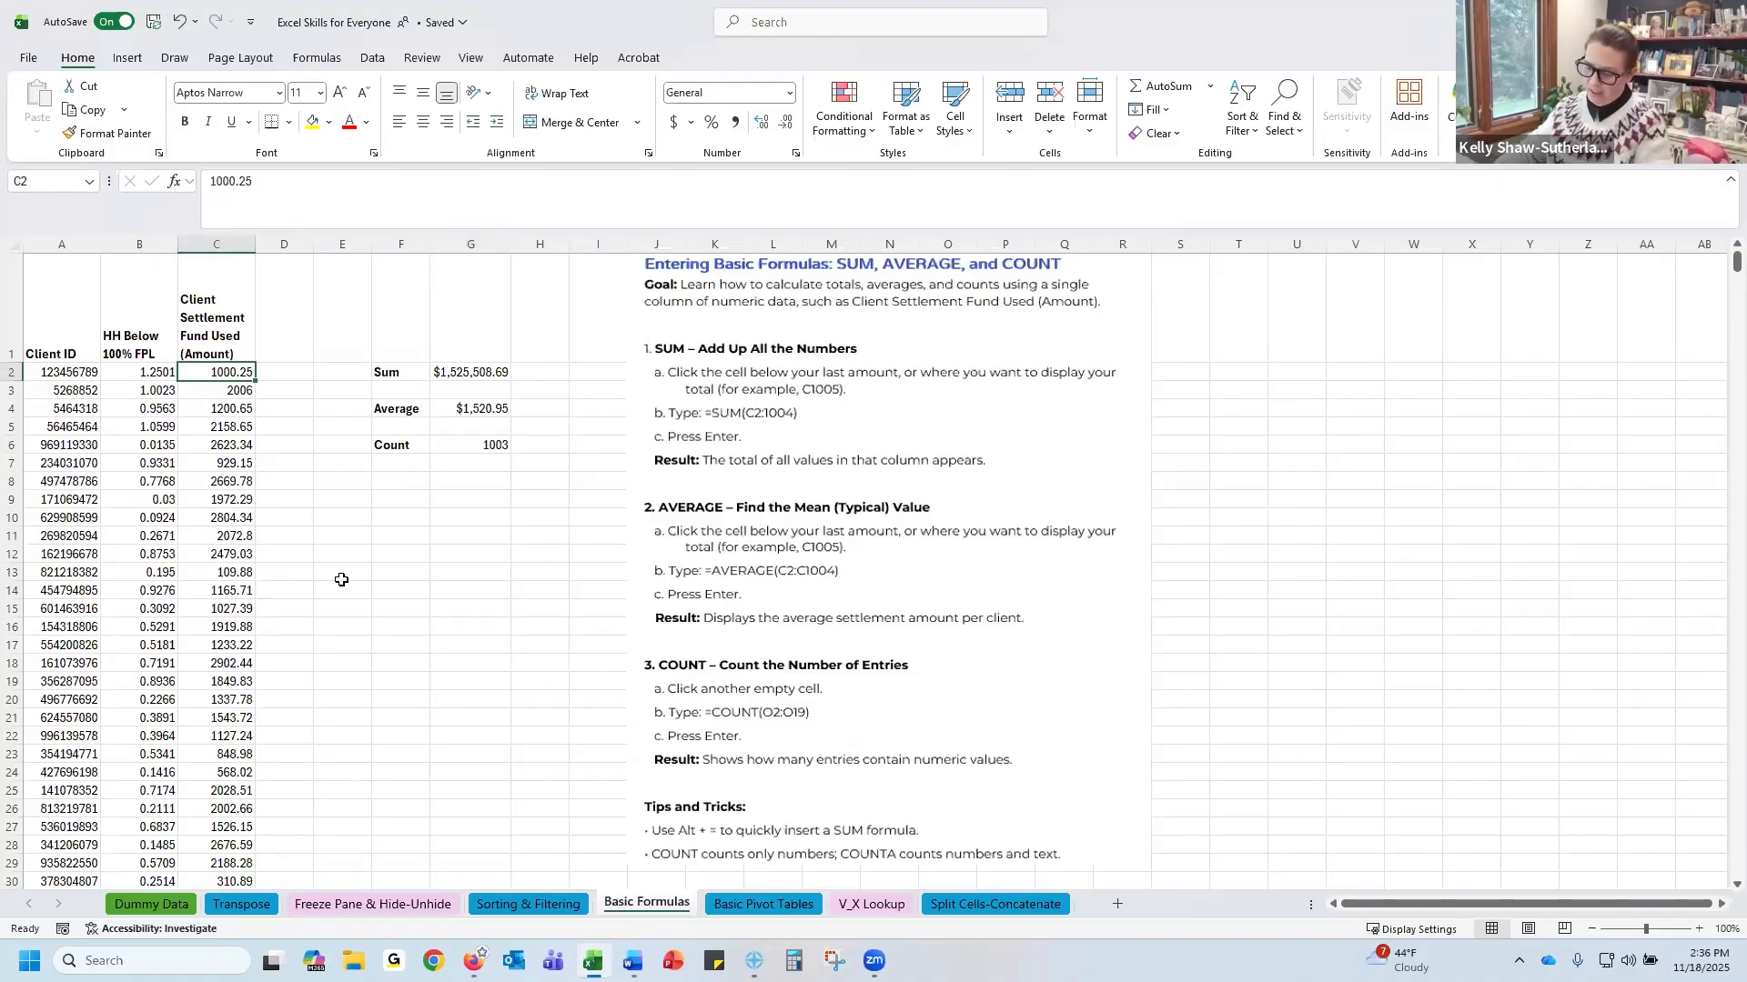
key("ctrl+shift+Down")
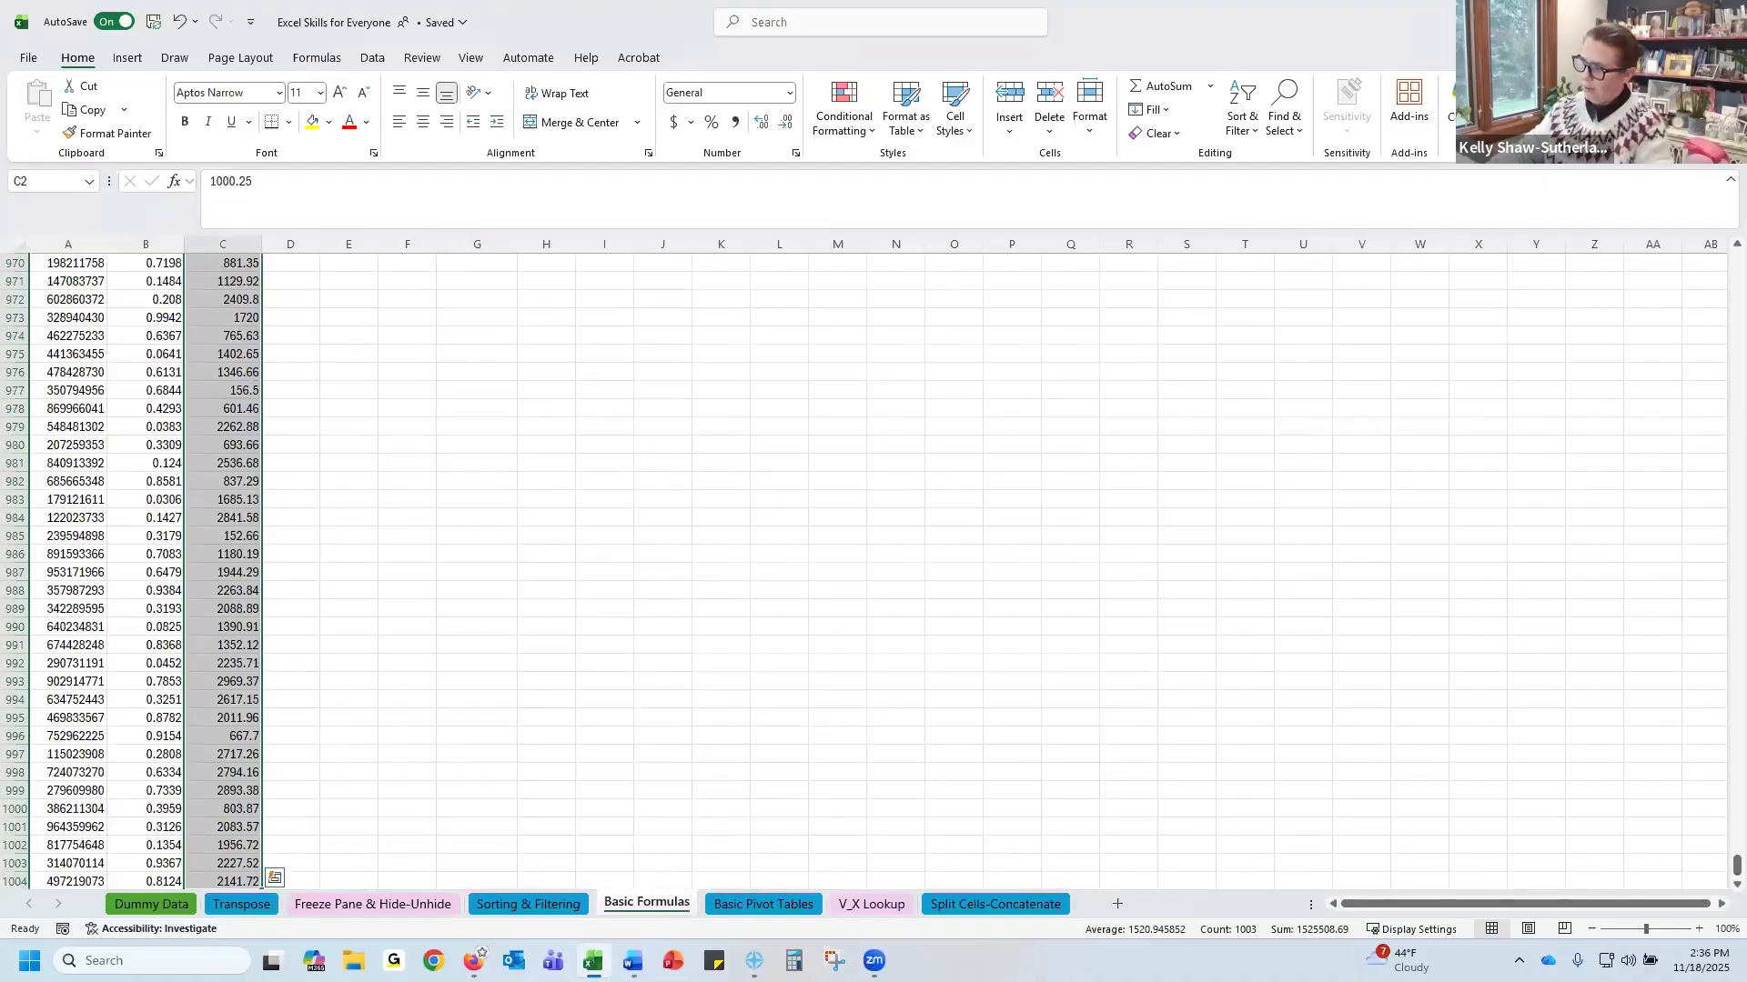
left_click_drag(1724, 878, 1709, 244)
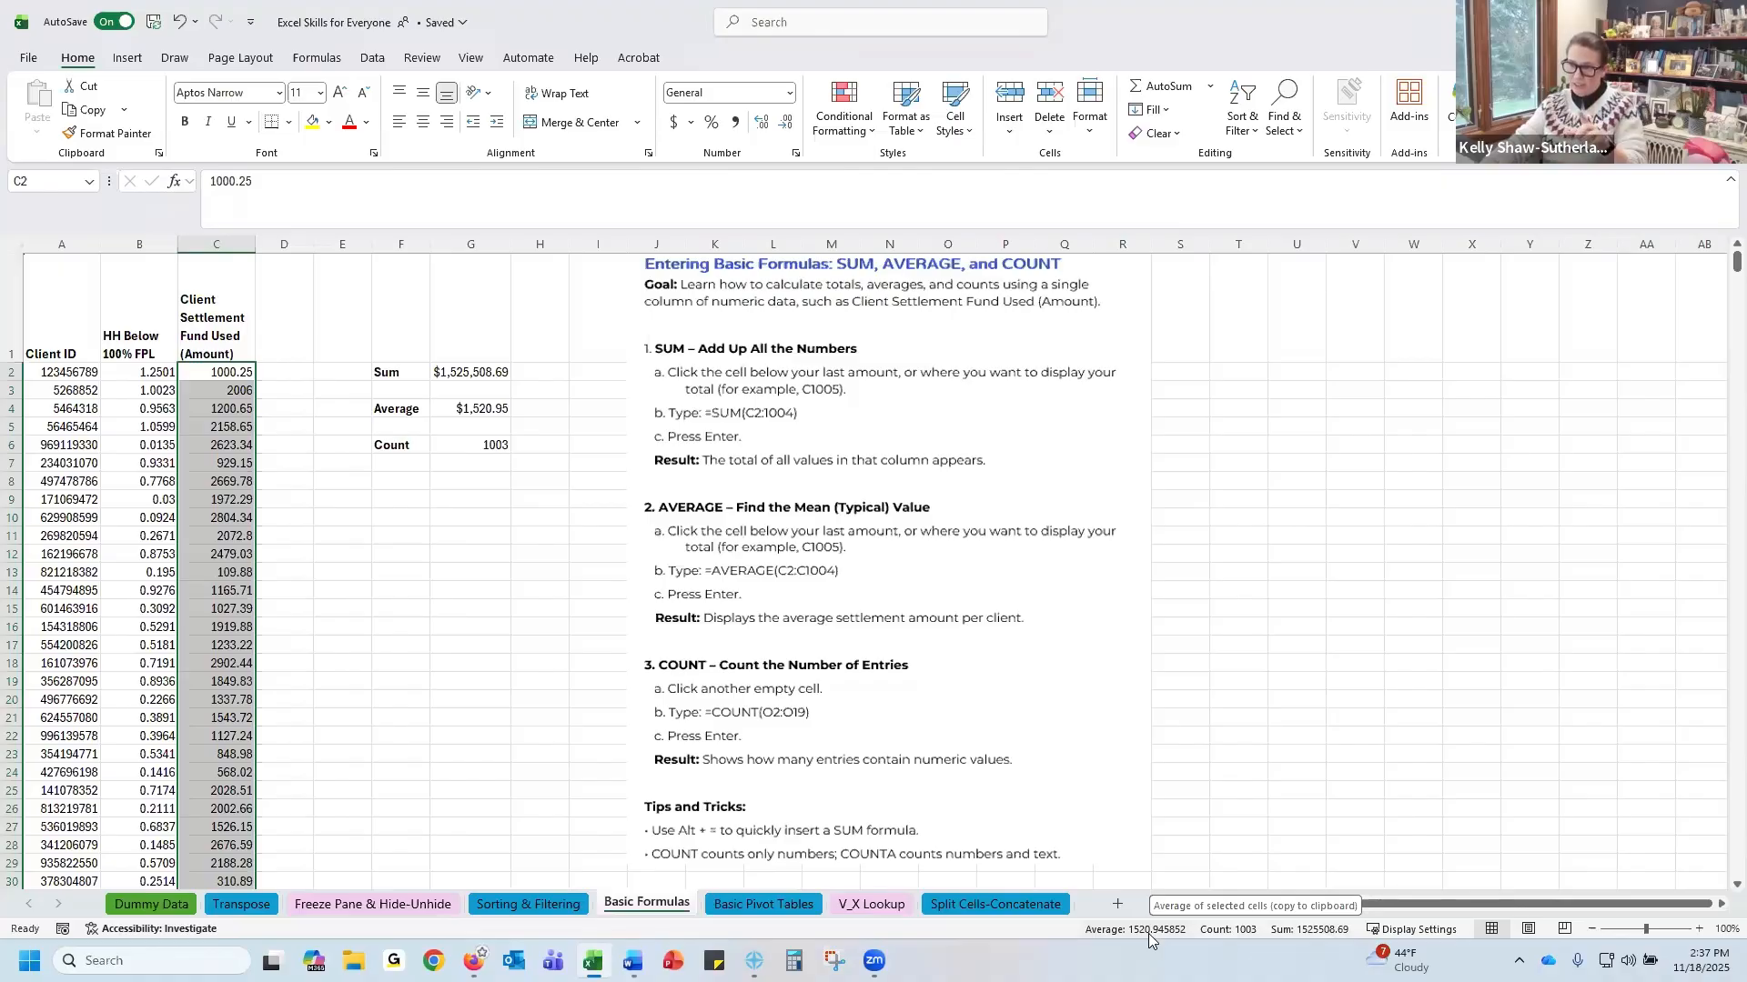
left_click(788, 92)
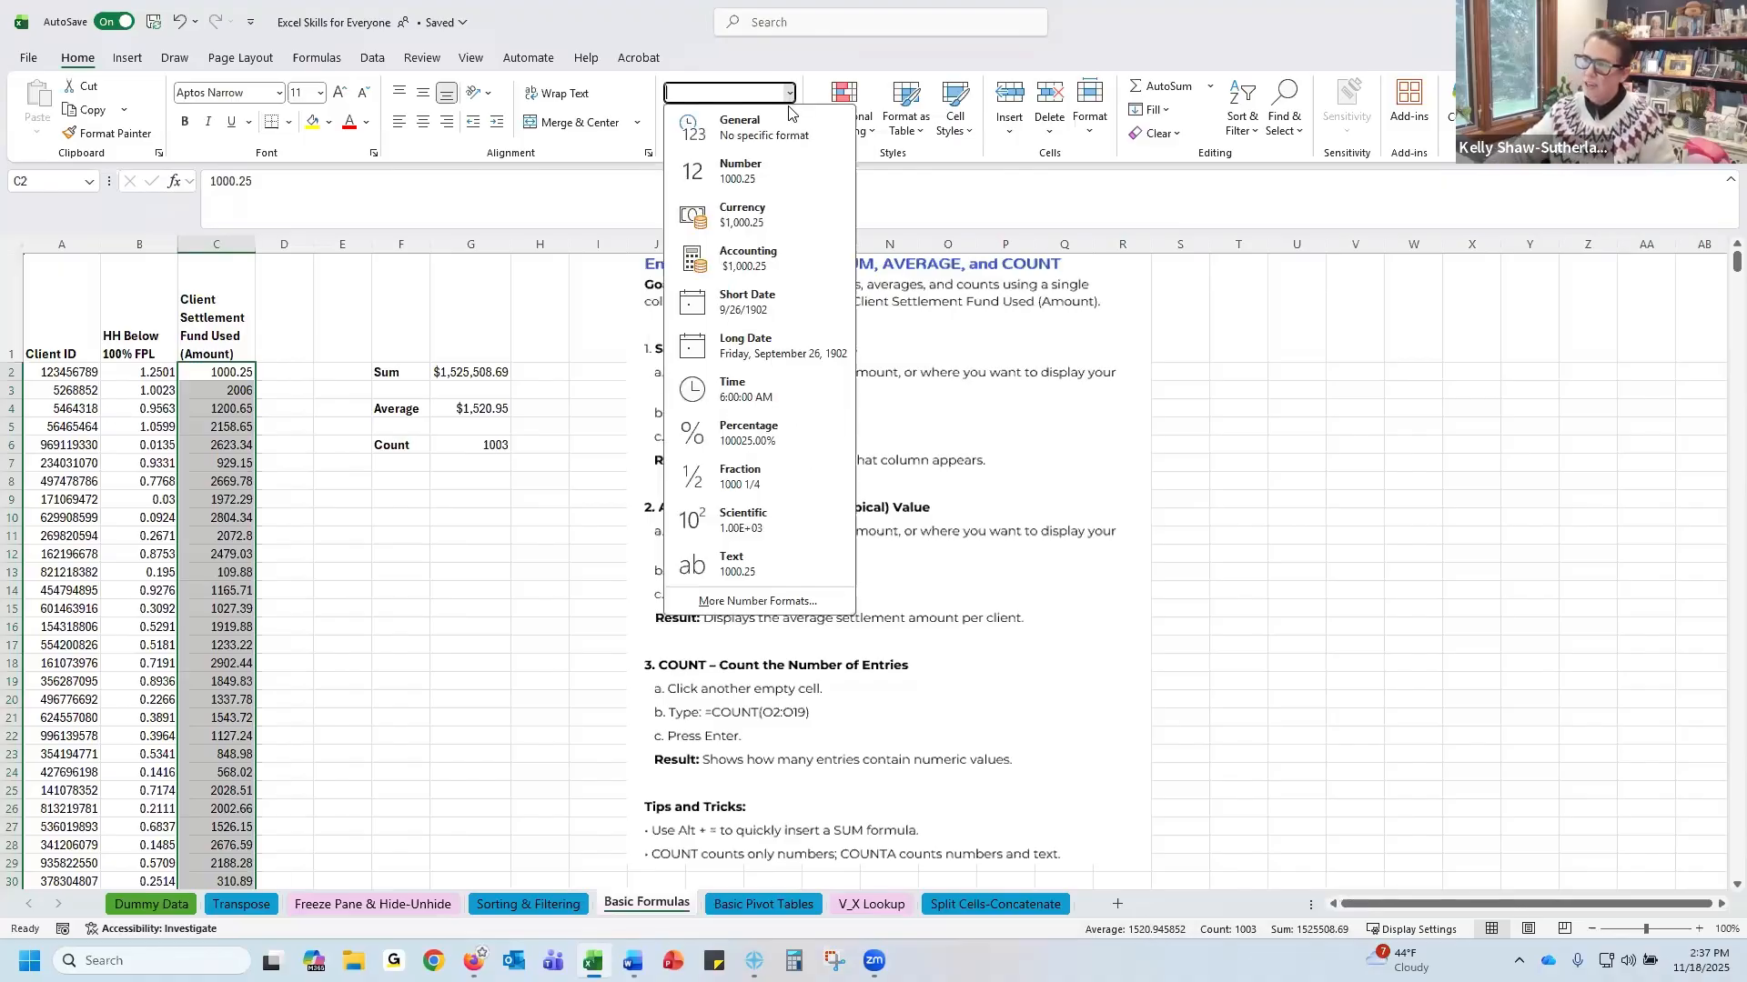
left_click(745, 217)
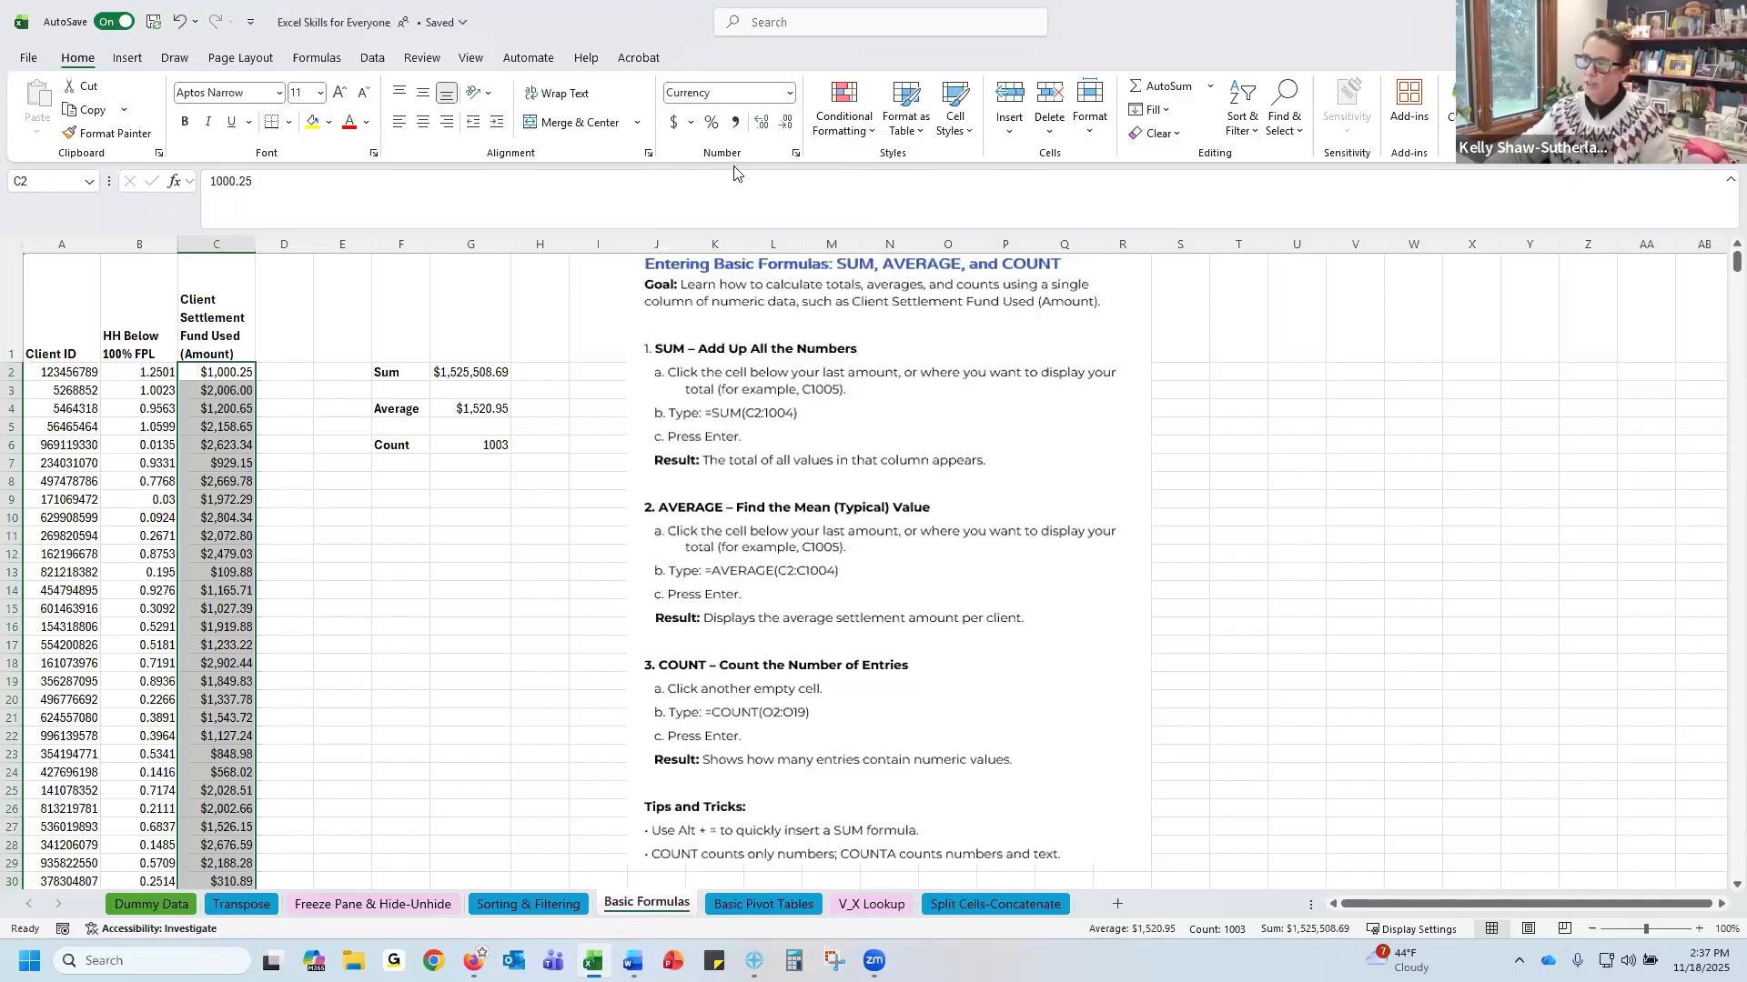
left_click(790, 93)
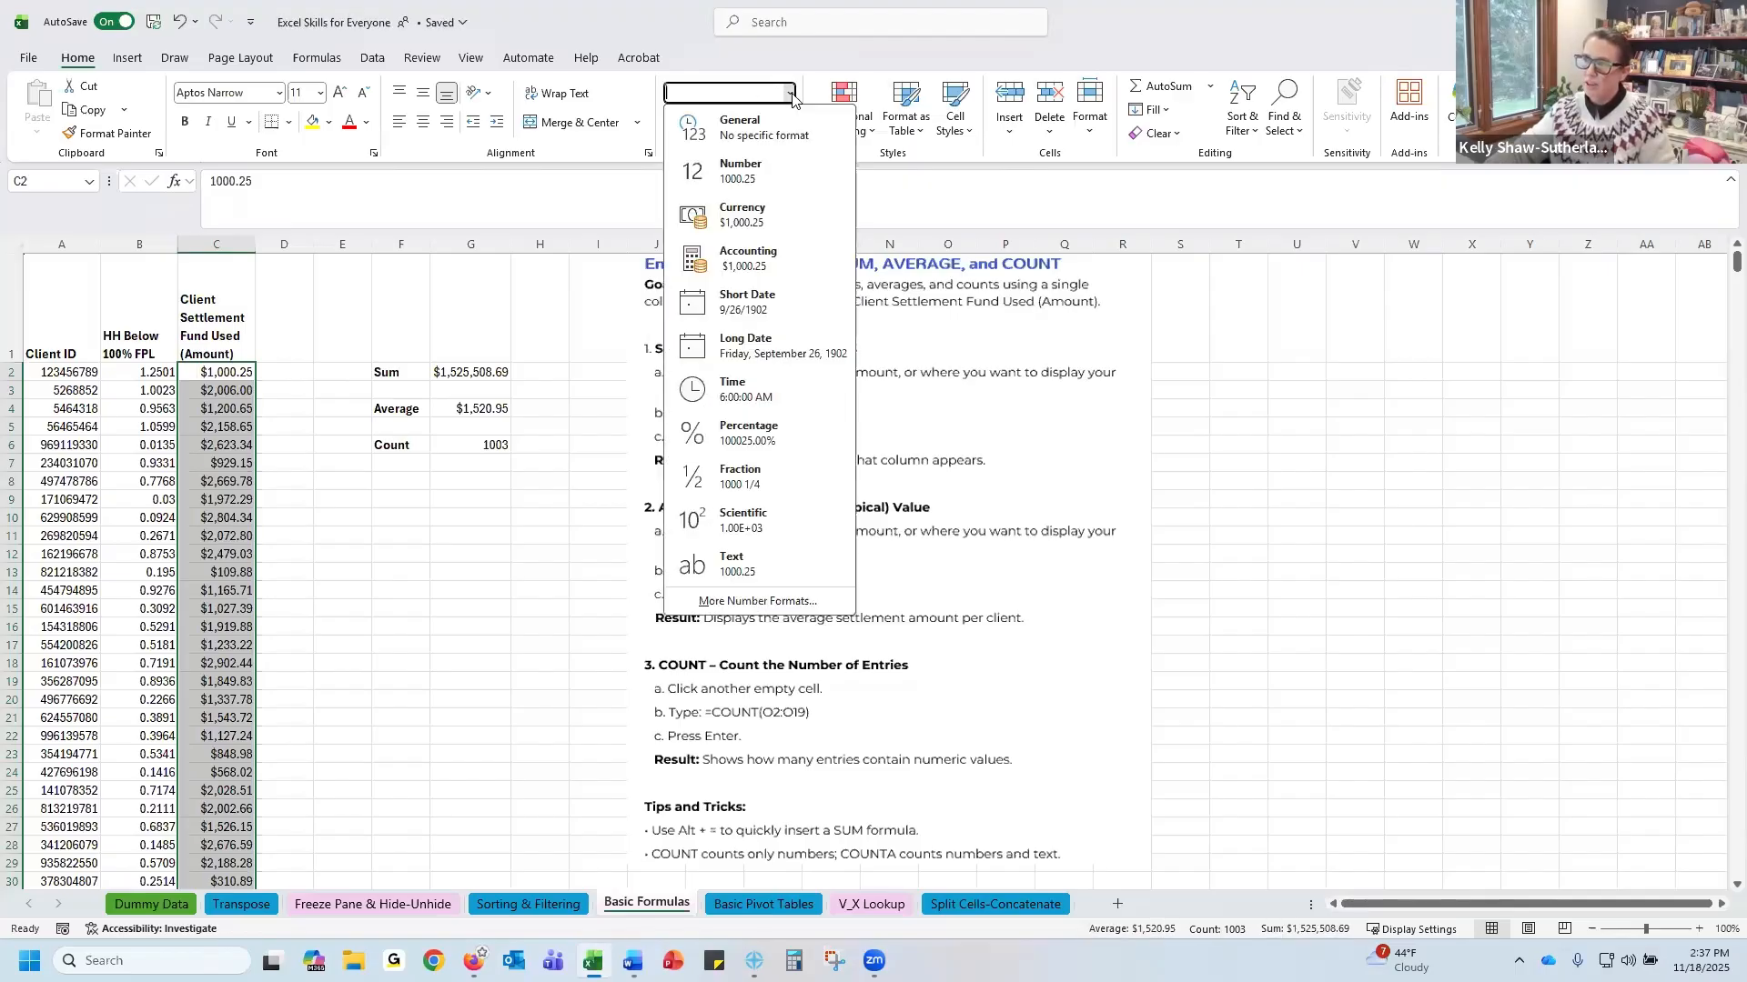
left_click(745, 216)
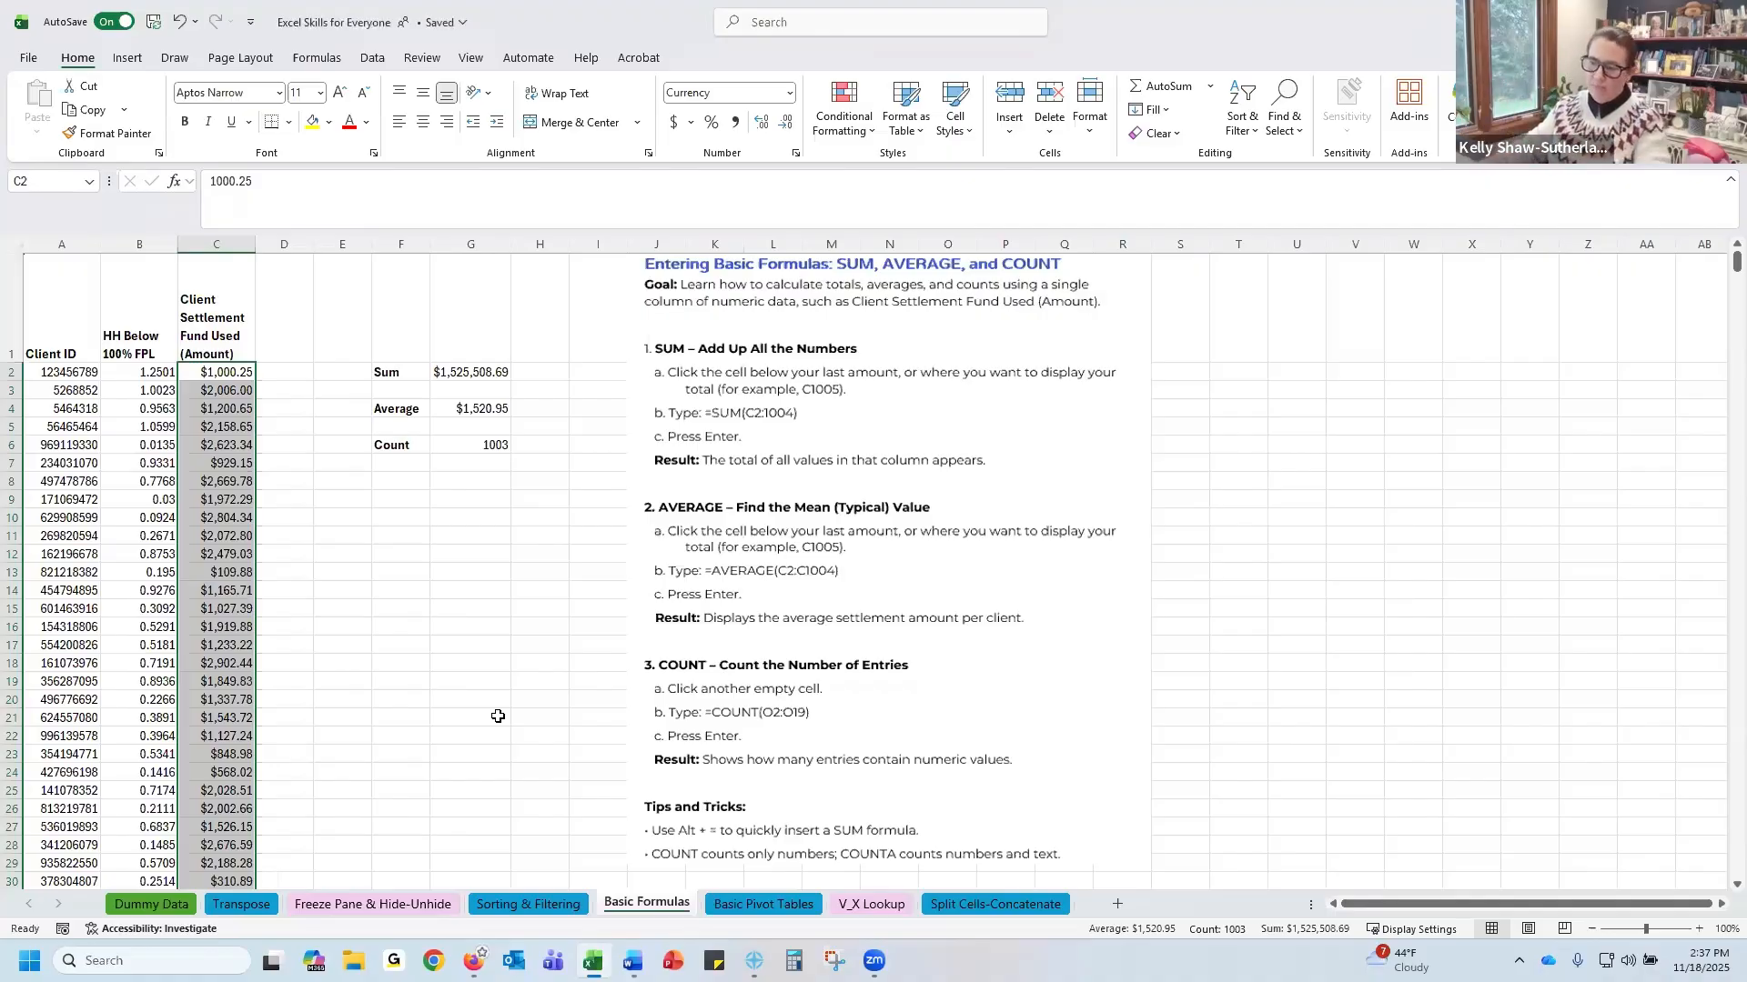
On the Basic Pivot Tables sheet, move the Pivot Tables instructions picture further down beside the table
left_click(752, 904)
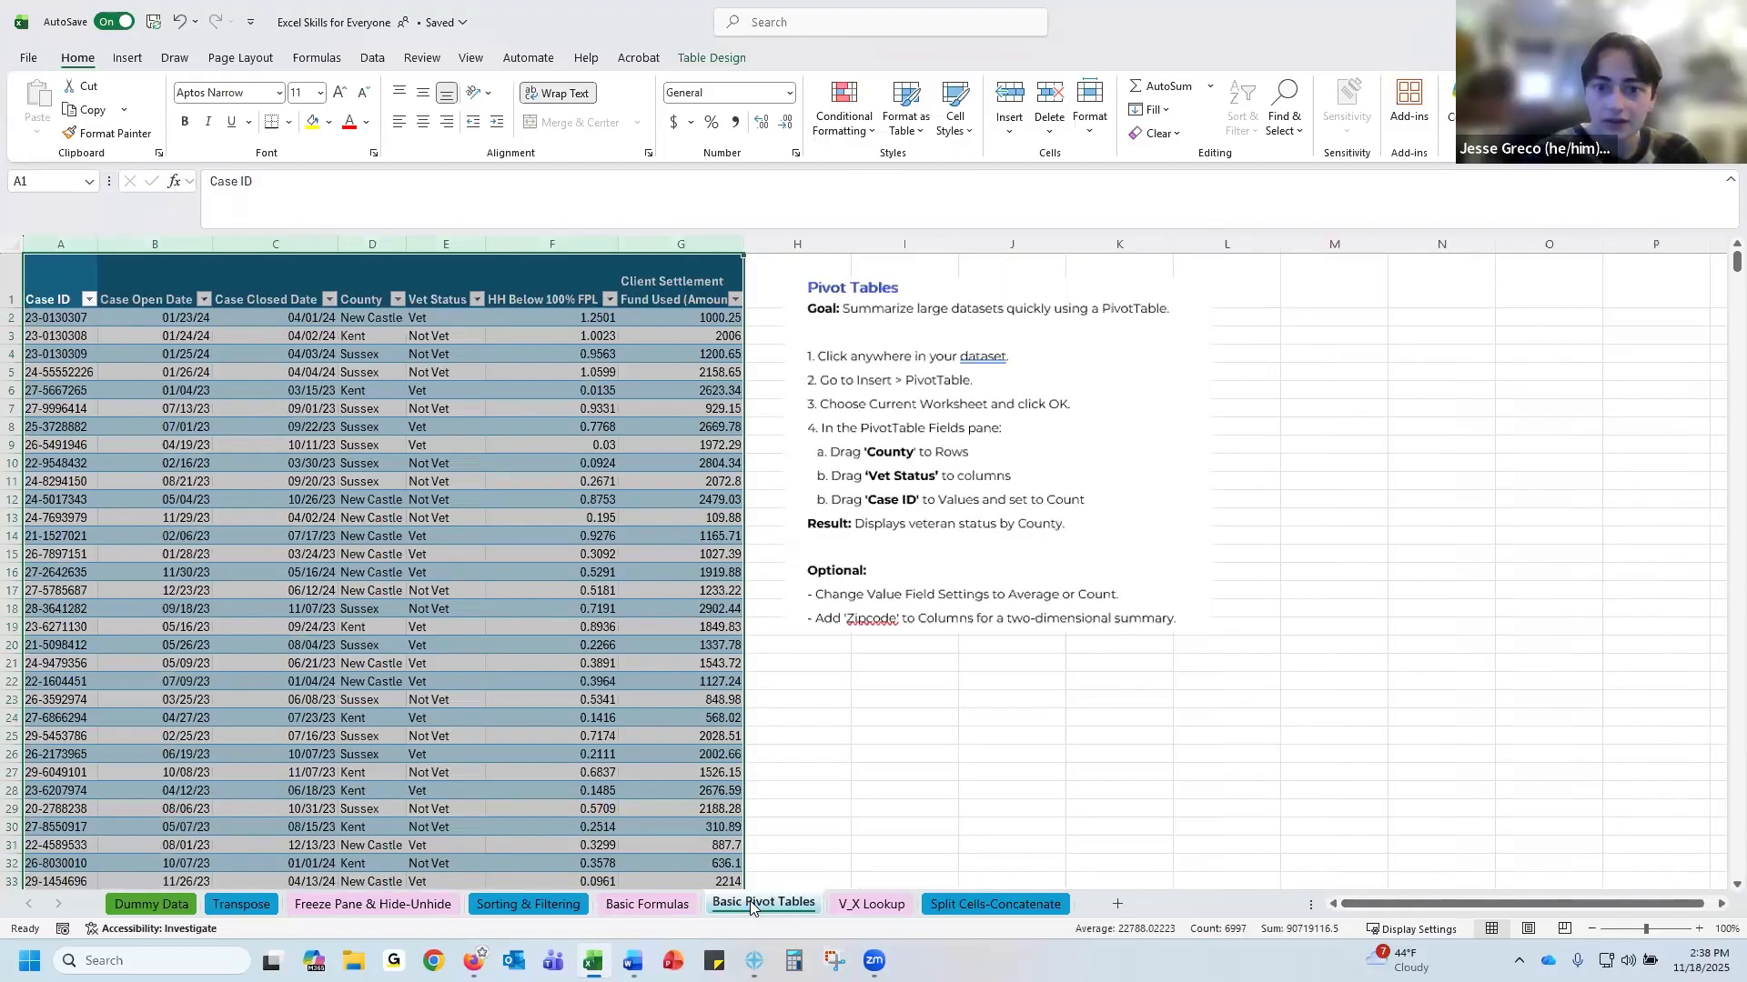
left_click(1697, 929)
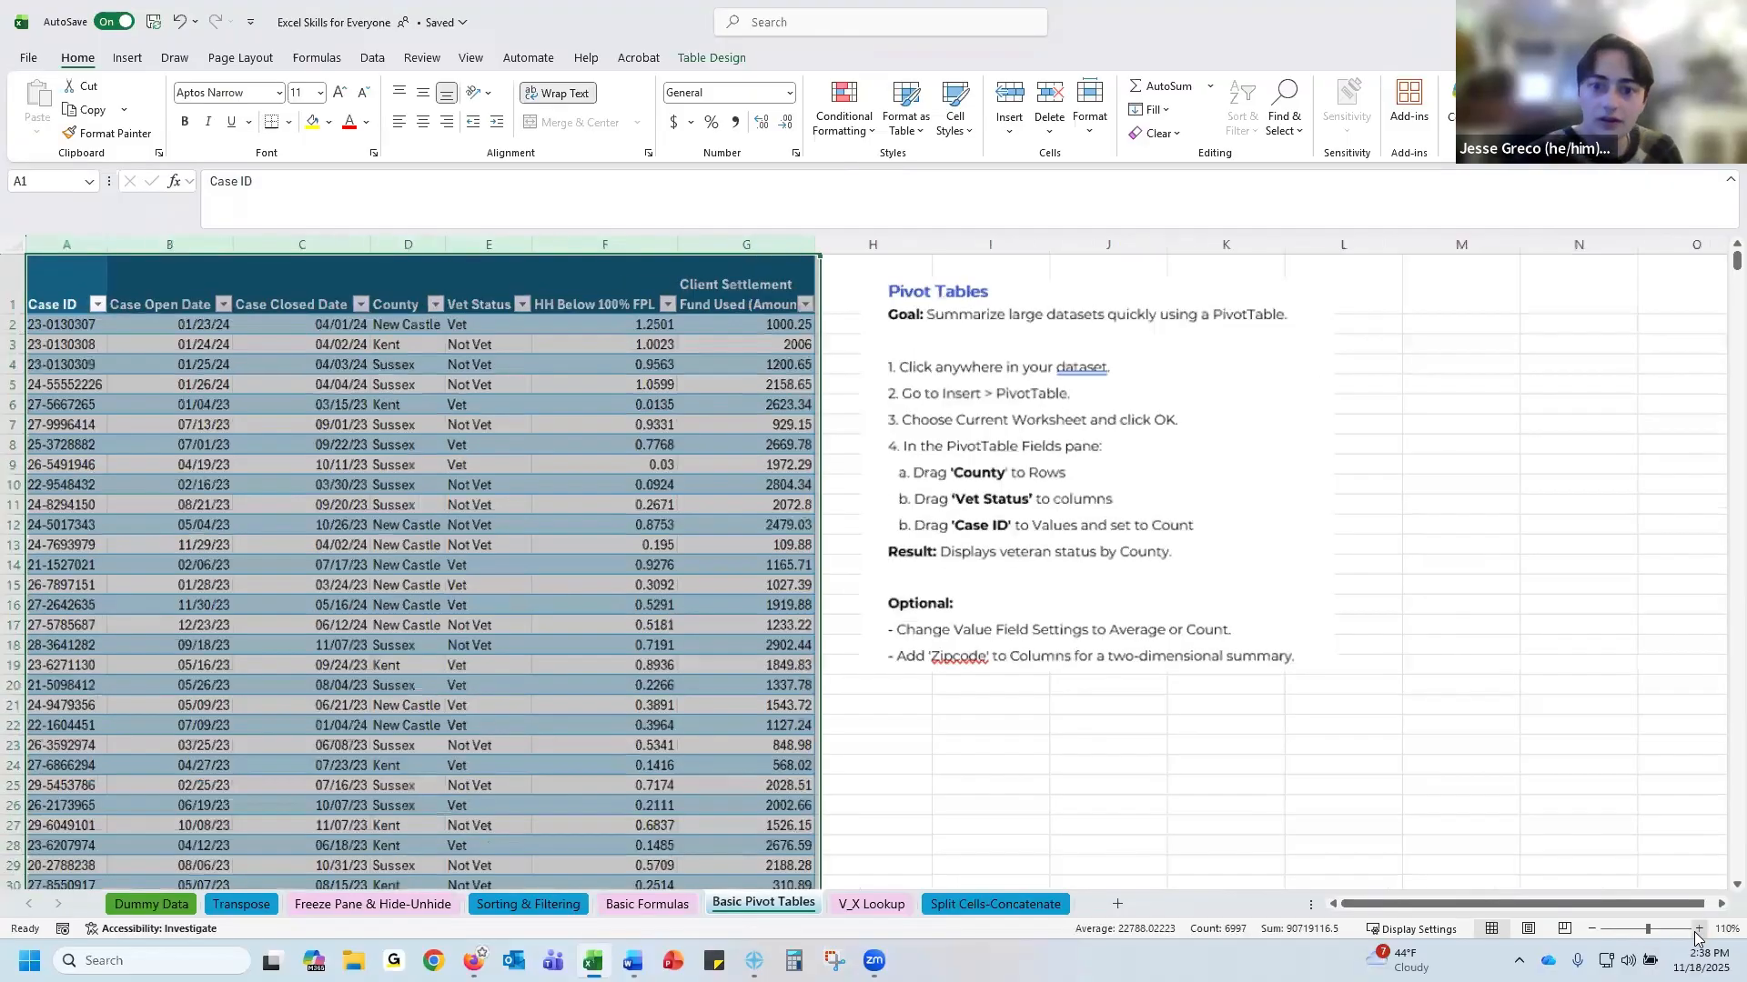
left_click(1698, 929)
left_click(1698, 929)
left_click(1698, 929)
left_click(1697, 928)
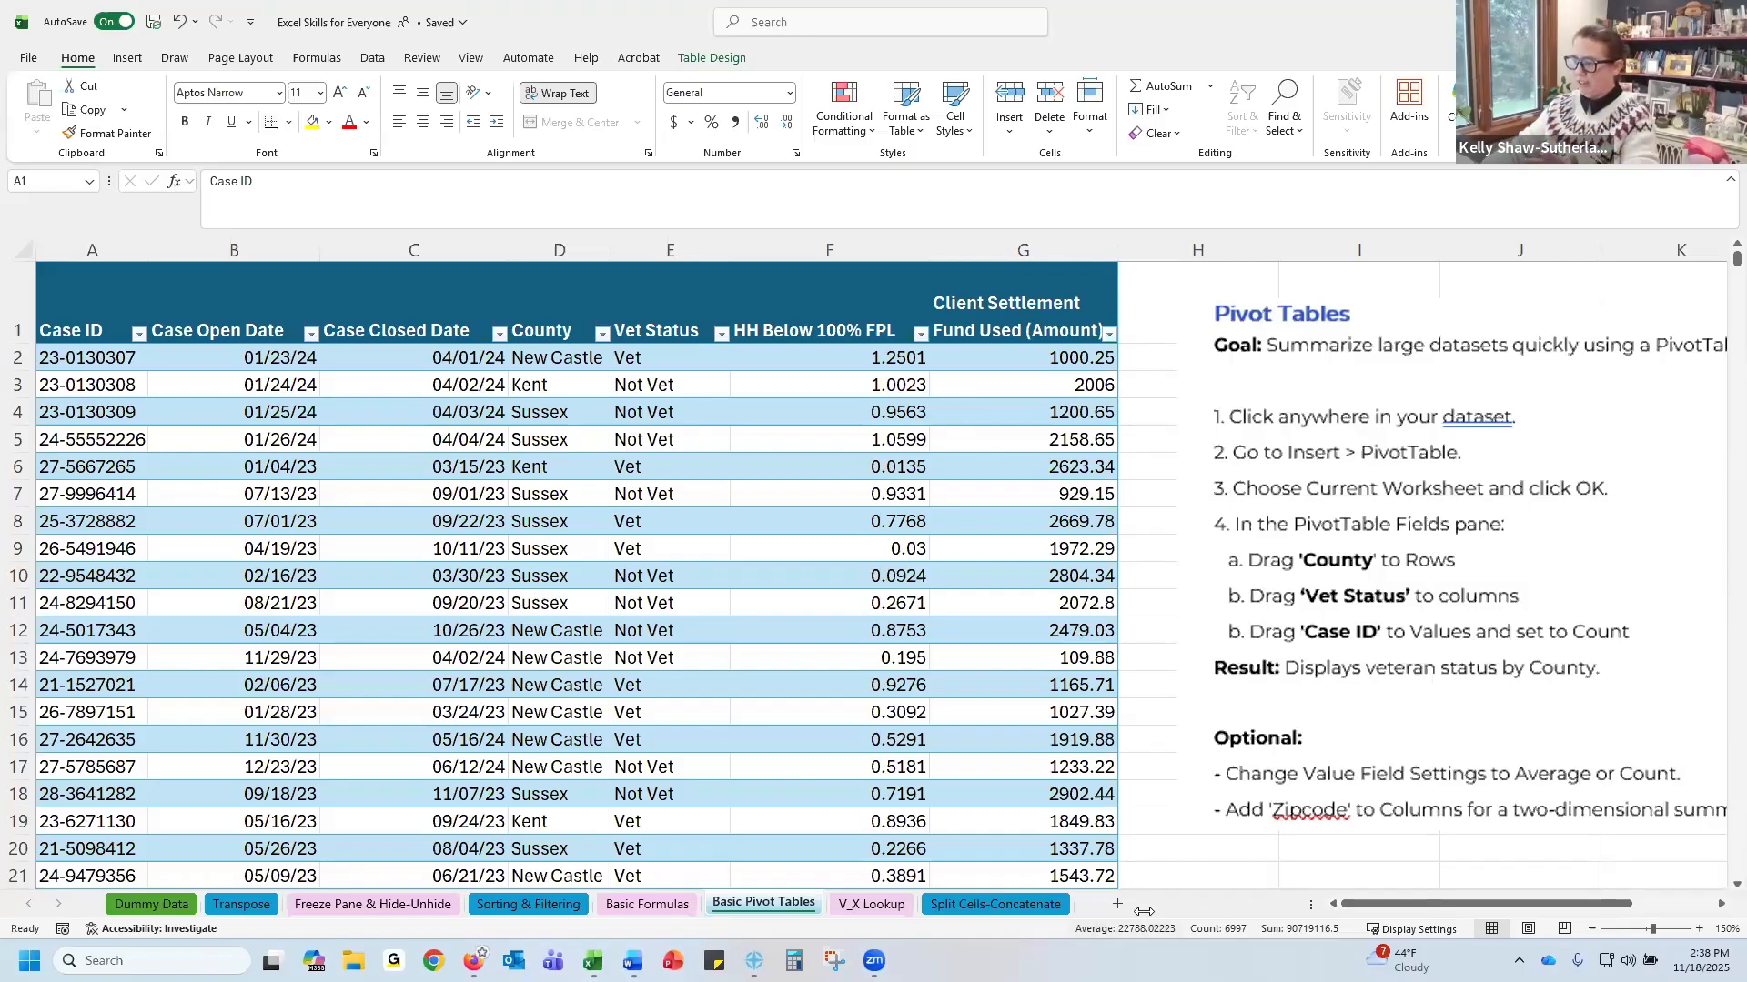
left_click(1590, 929)
left_click(1590, 929)
left_click(1590, 929)
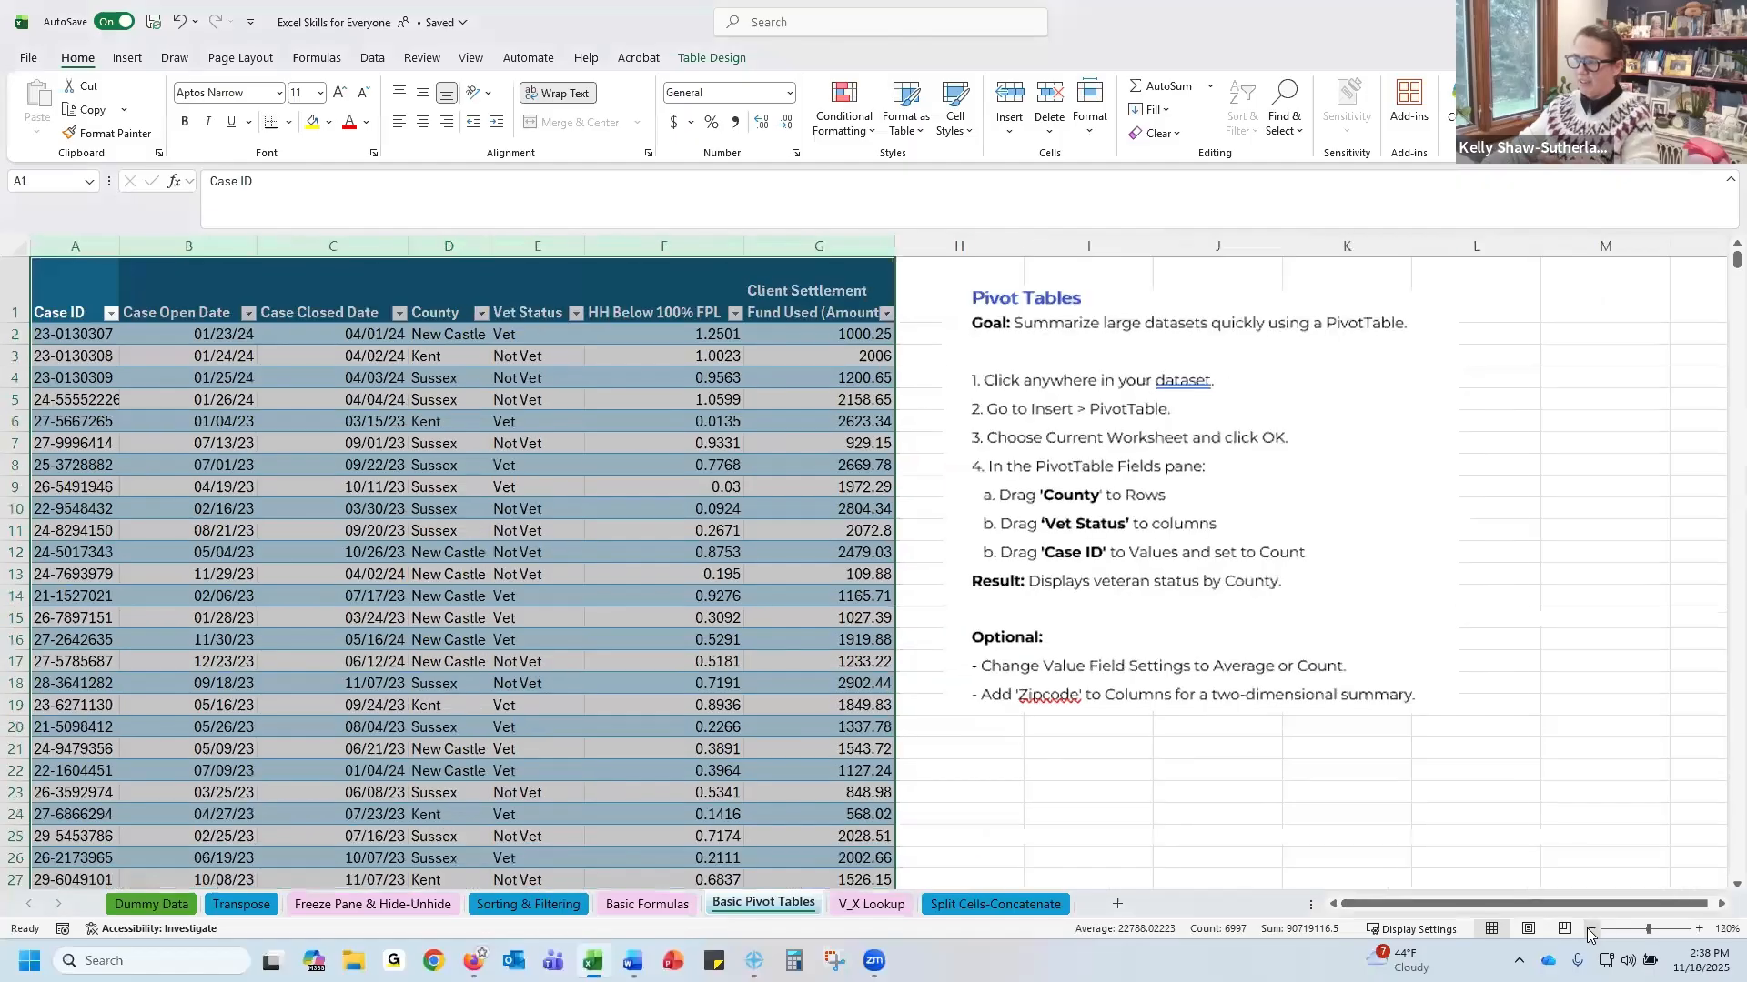
left_click(1106, 338)
left_click_drag(1107, 337, 1462, 885)
left_click_drag(1101, 318, 1707, 377)
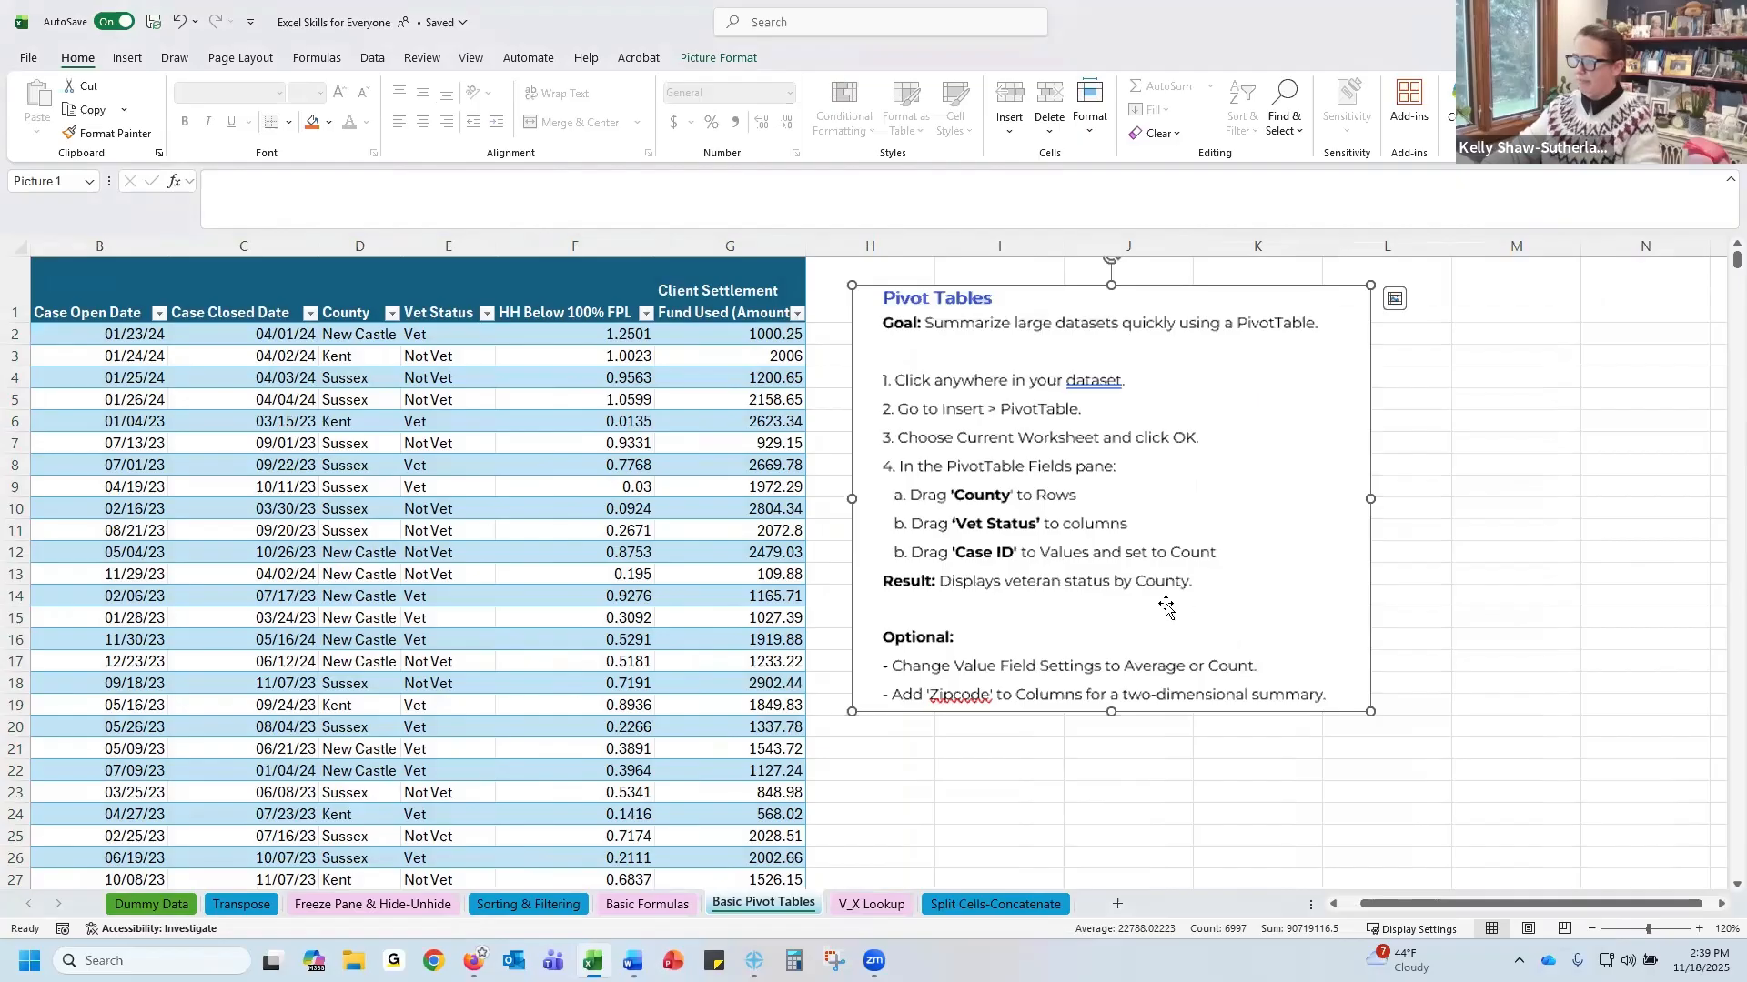
left_click_drag(1142, 585, 1224, 929)
left_click_drag(913, 301, 1001, 637)
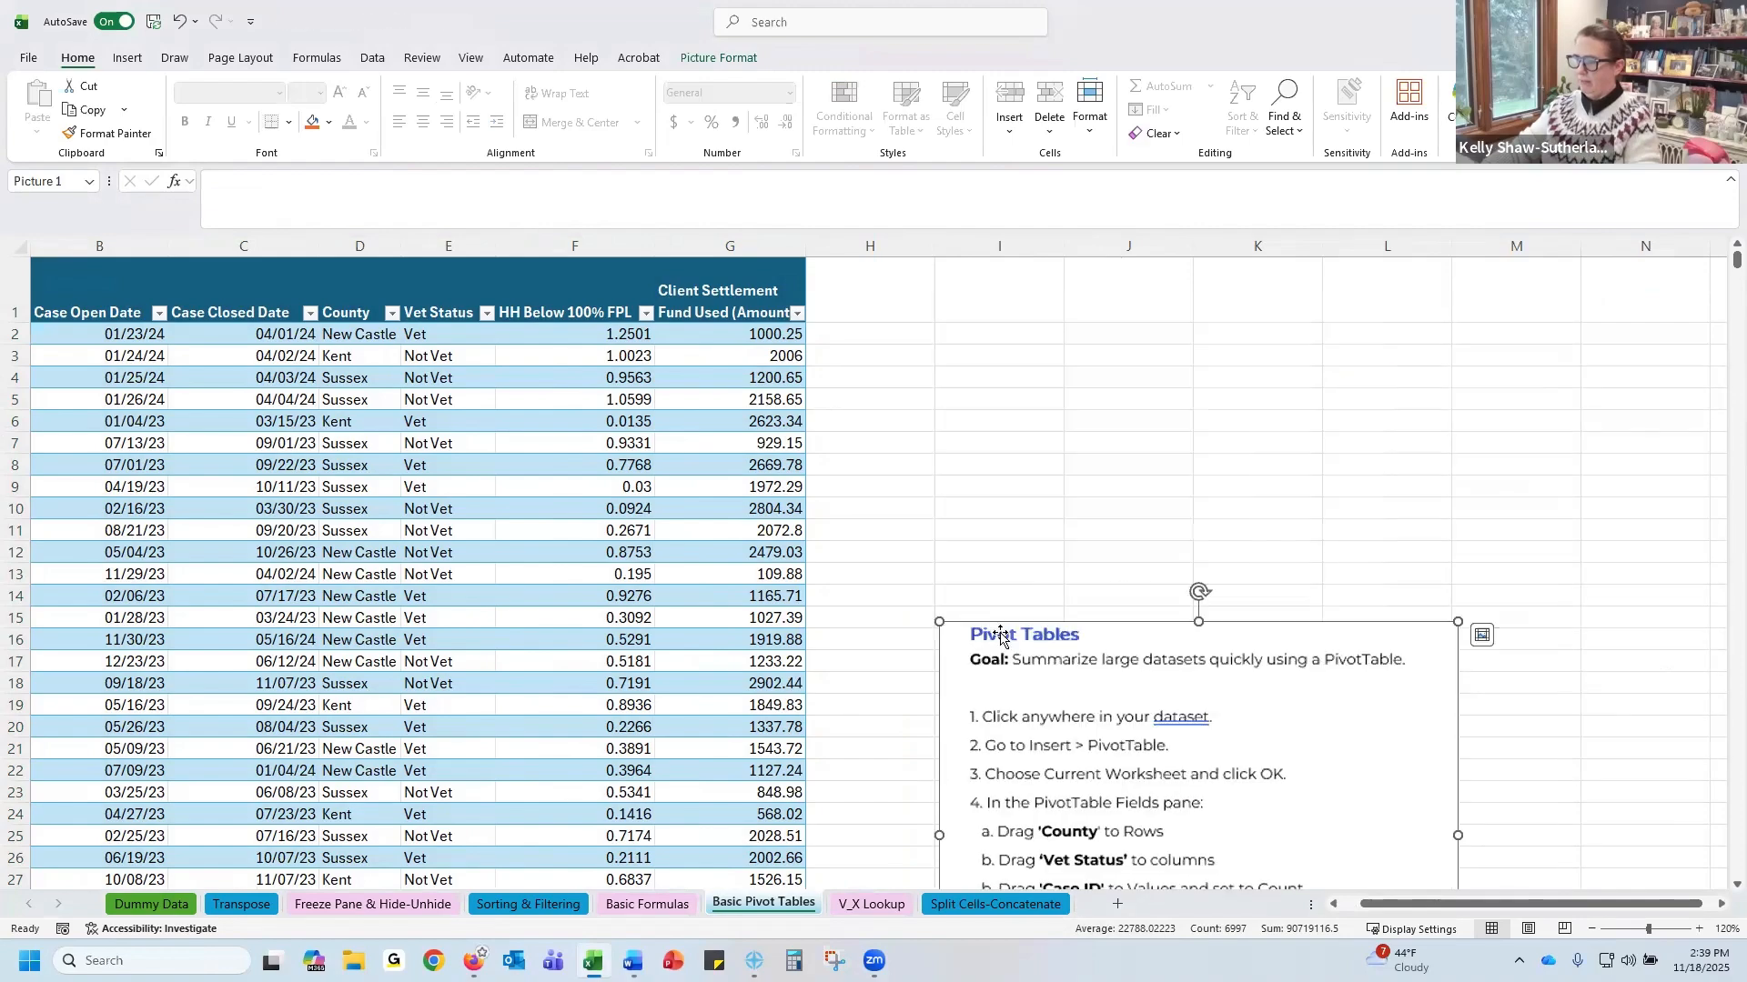
left_click_drag(1077, 679, 1002, 858)
scroll(1057, 822, "down", 3)
scroll(1056, 821, "down", 3)
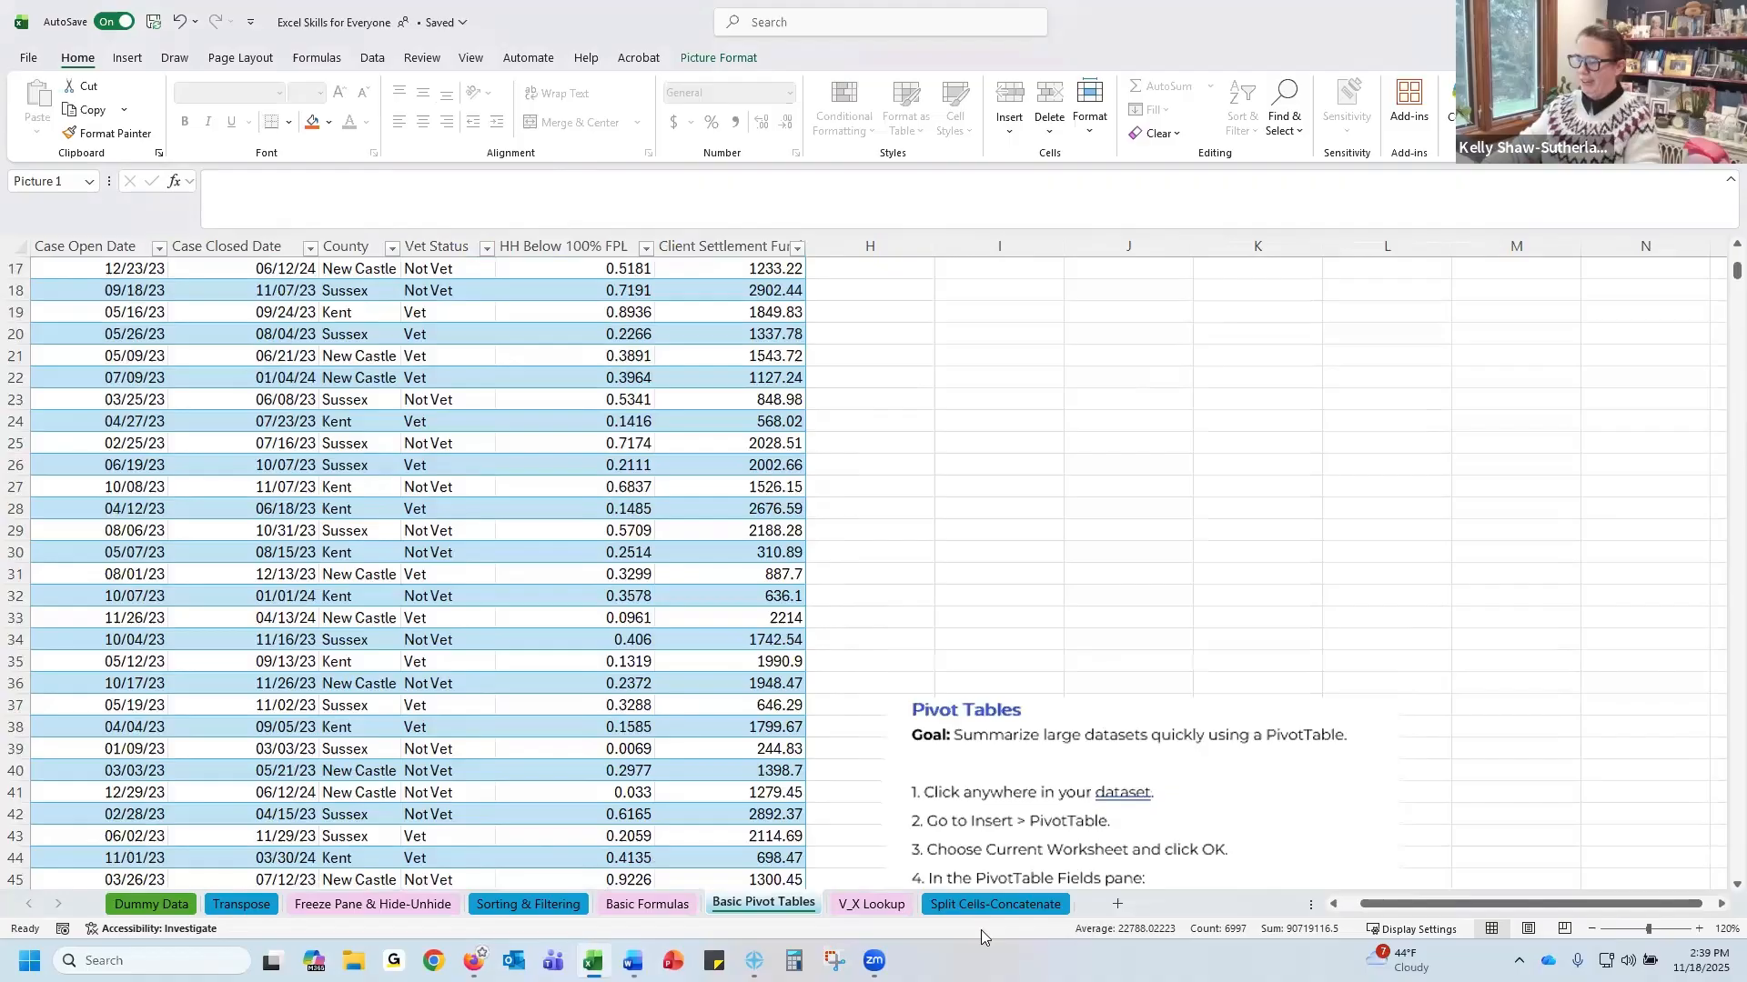
left_click_drag(1007, 612, 1014, 888)
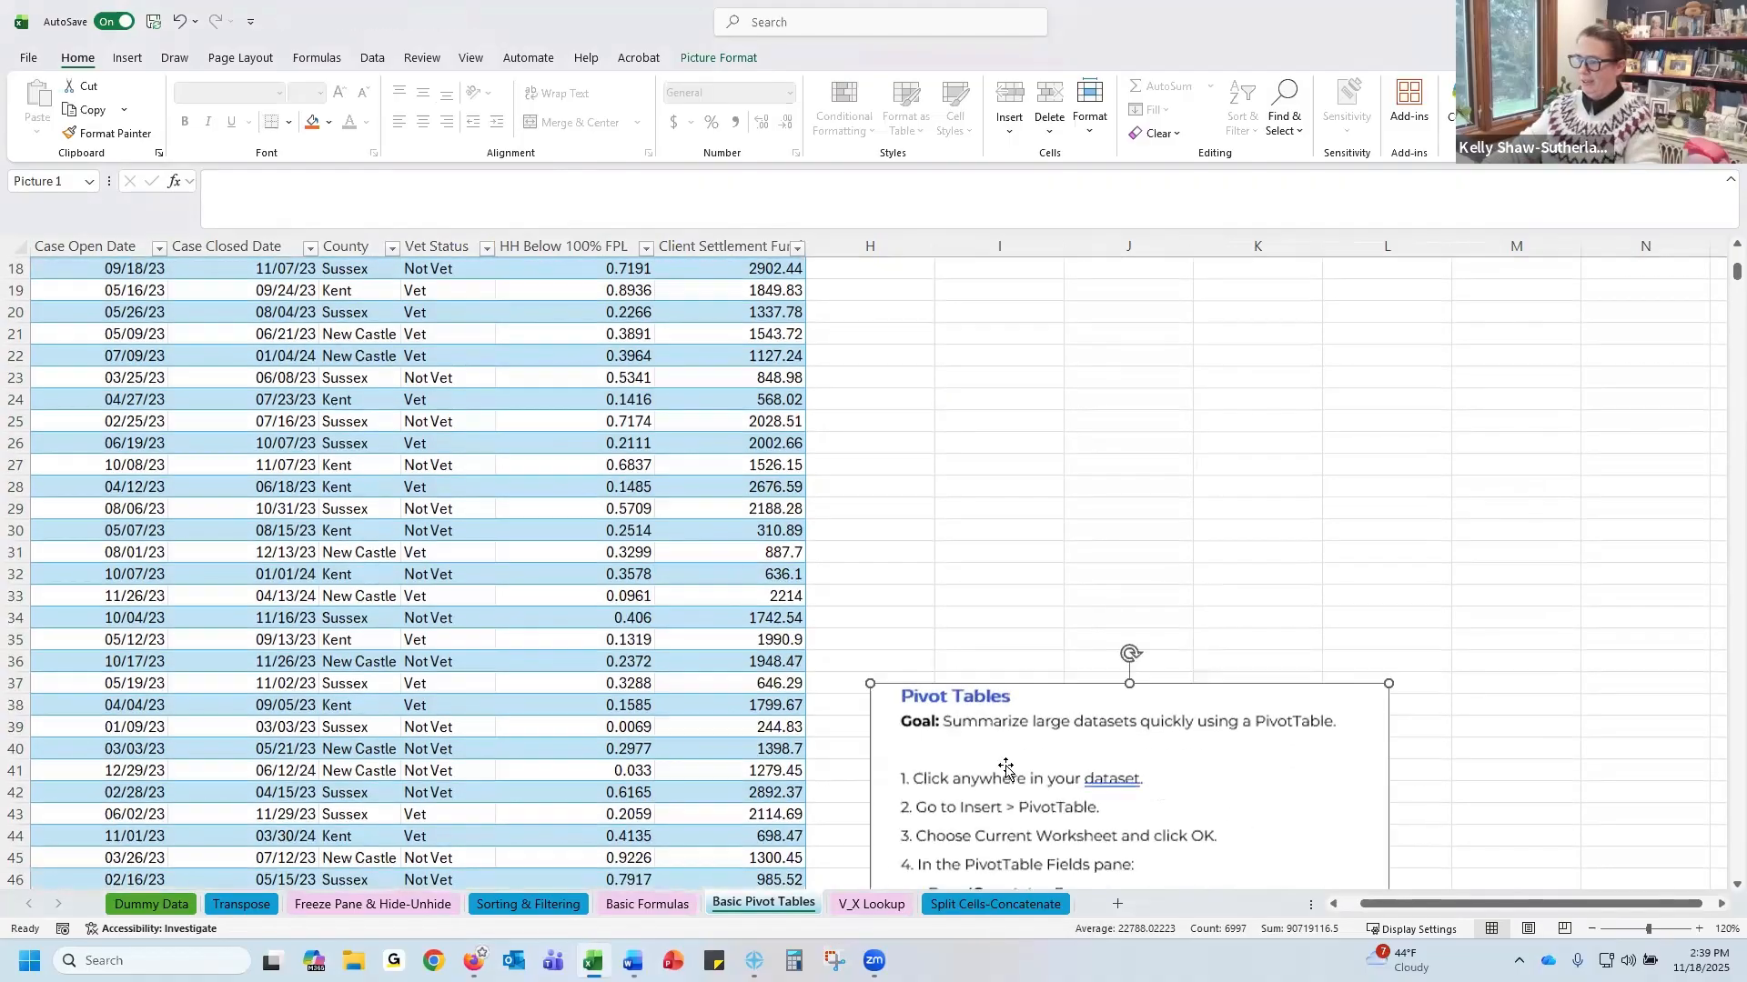
left_click_drag(993, 746, 1001, 822)
scroll(970, 603, "up", 6)
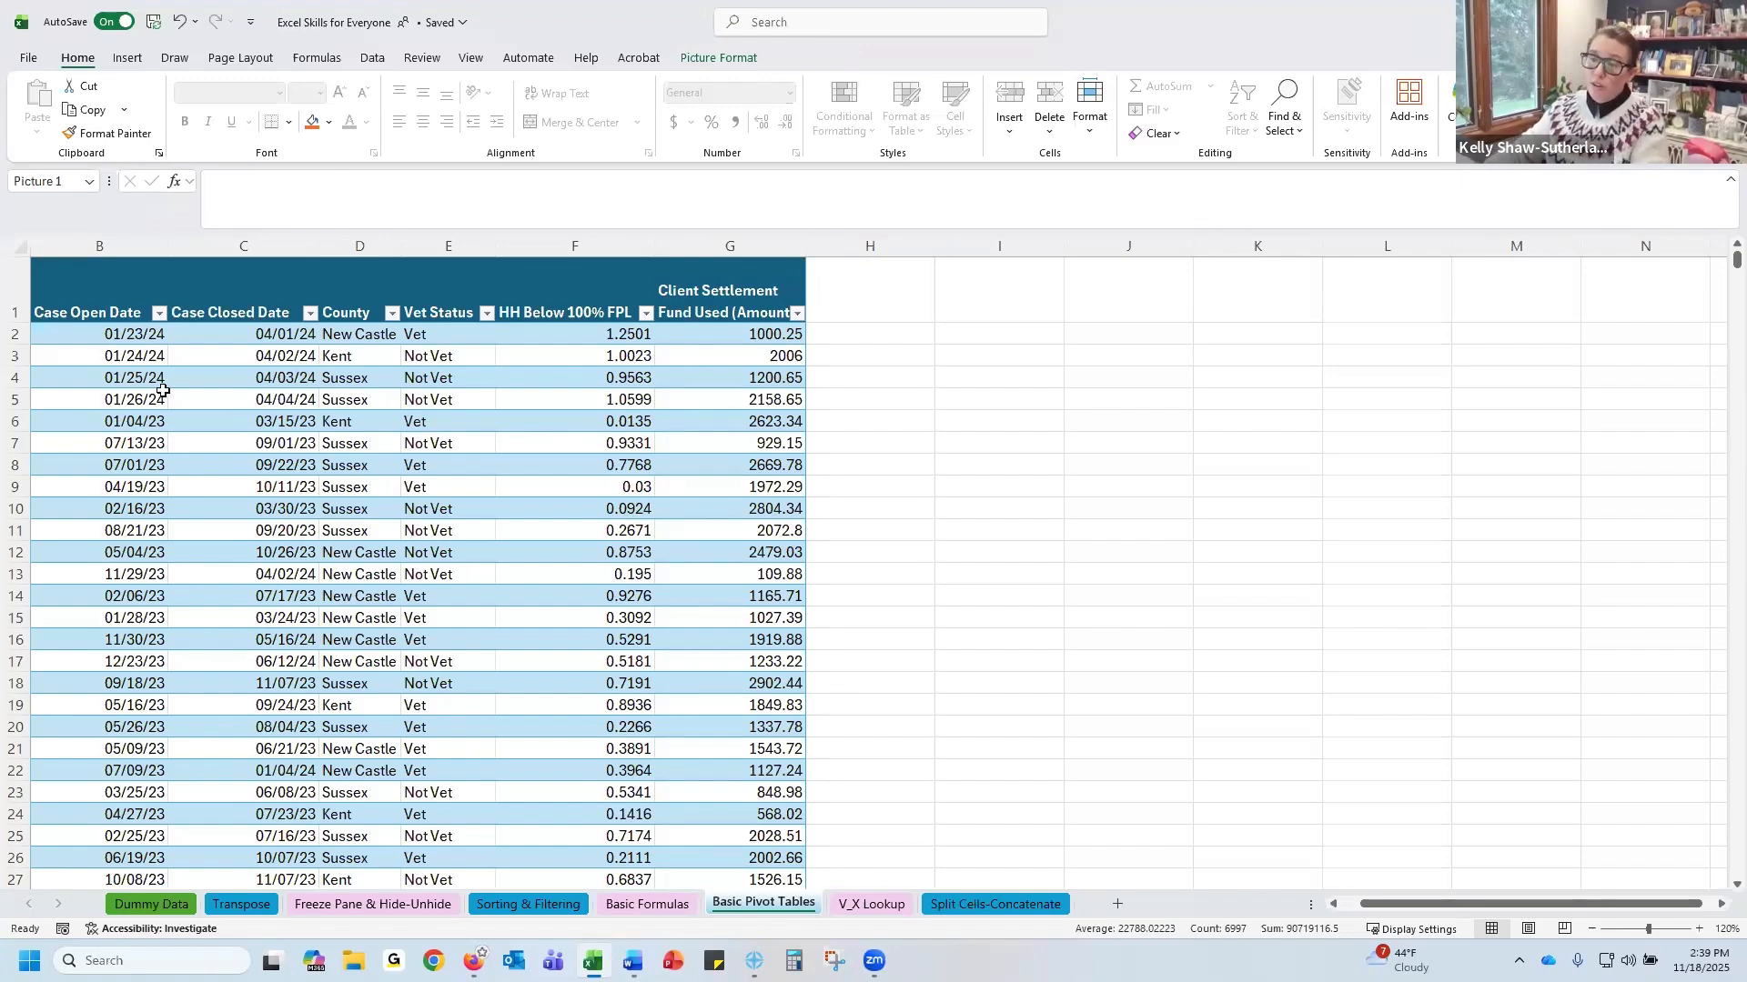
Insert a PivotTable from the Table4 range on a new worksheet
left_click(93, 292)
left_click_drag(94, 292, 730, 315)
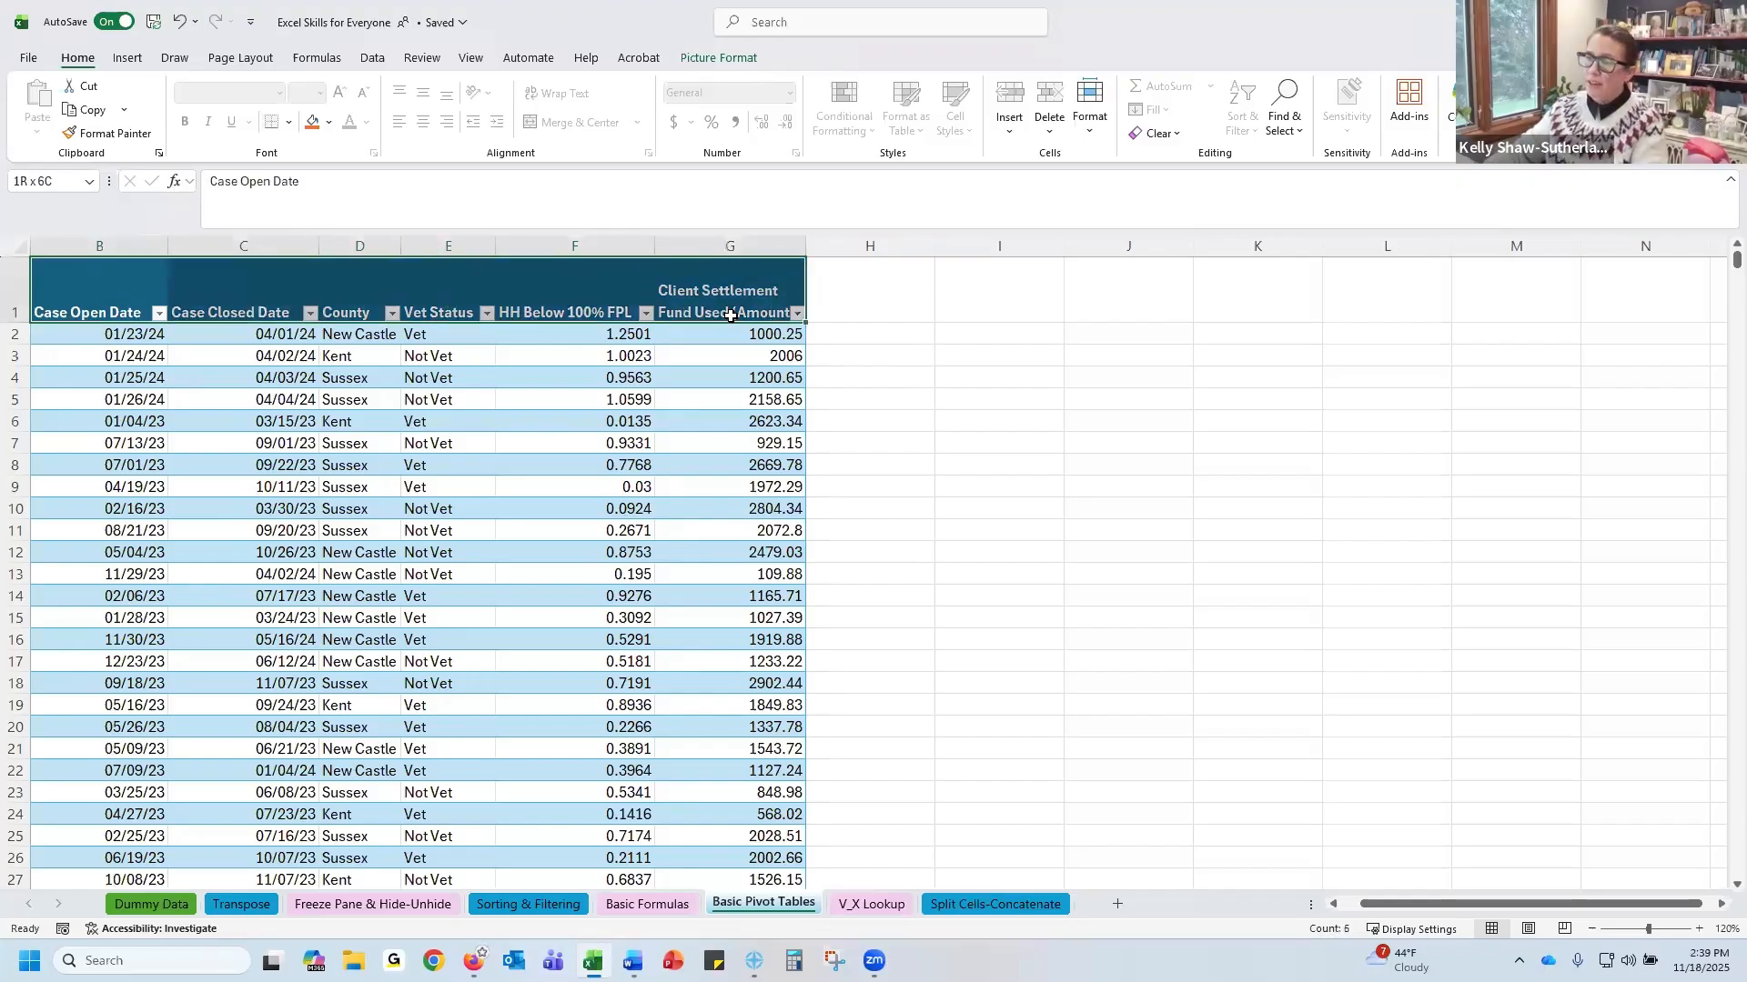
left_click(465, 329)
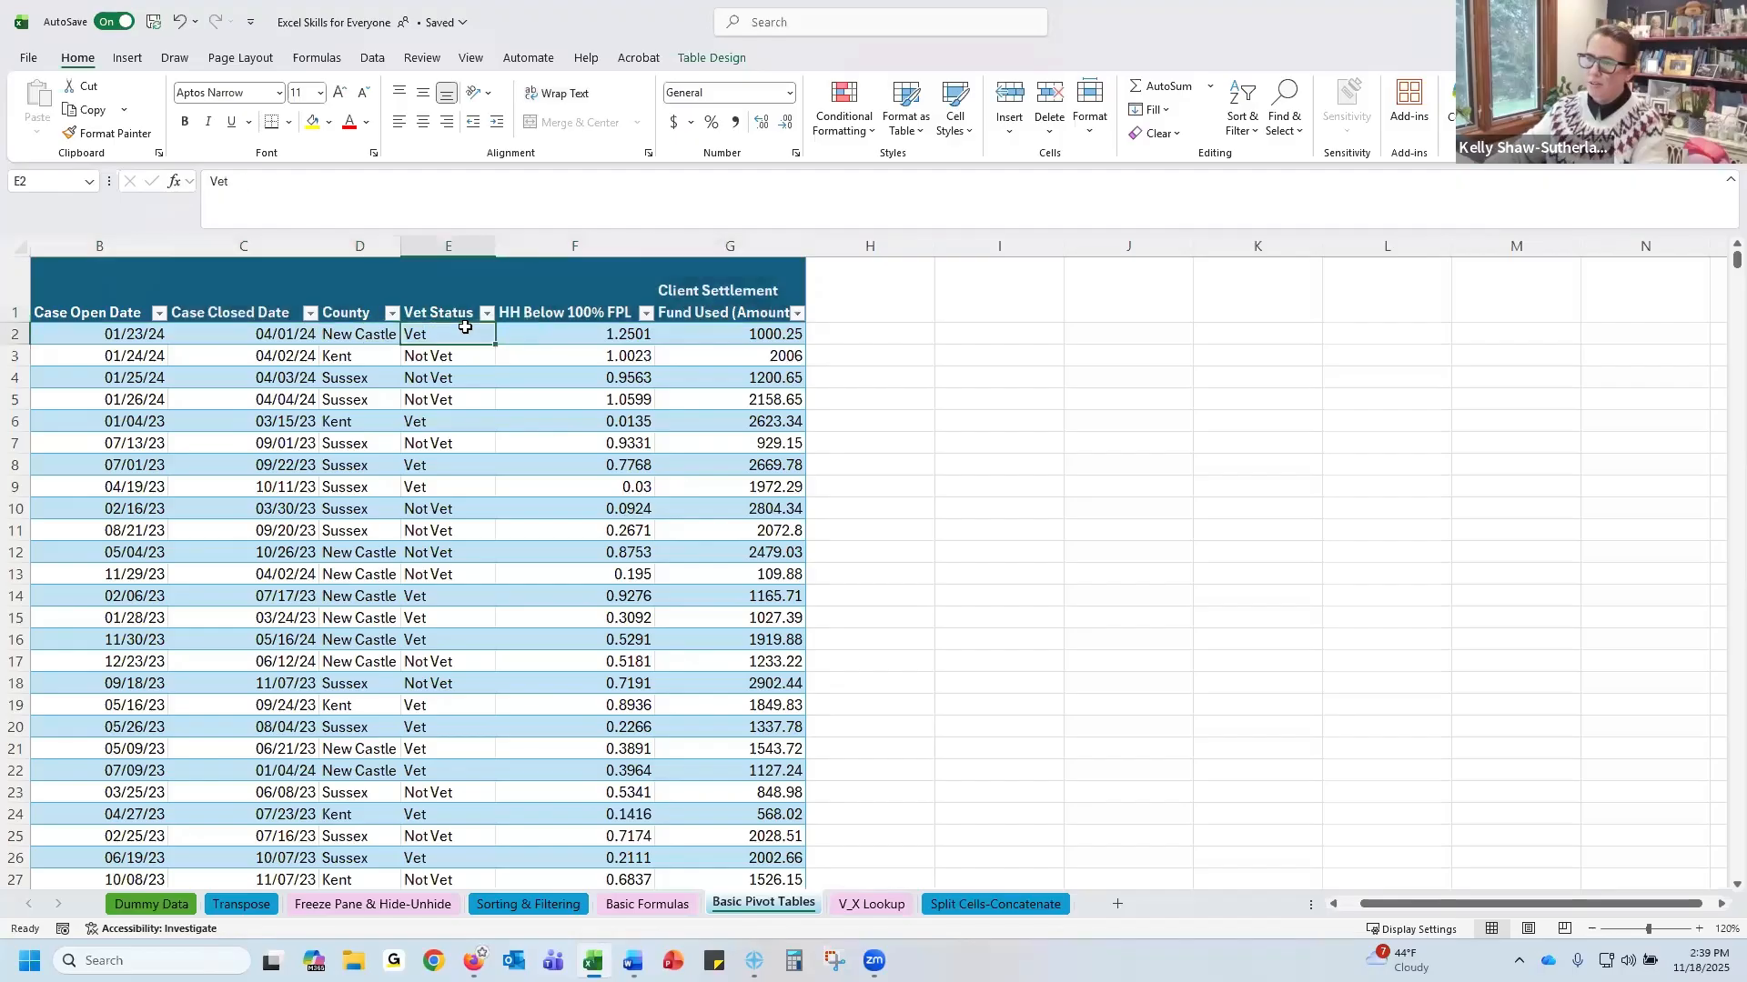
left_click(390, 350)
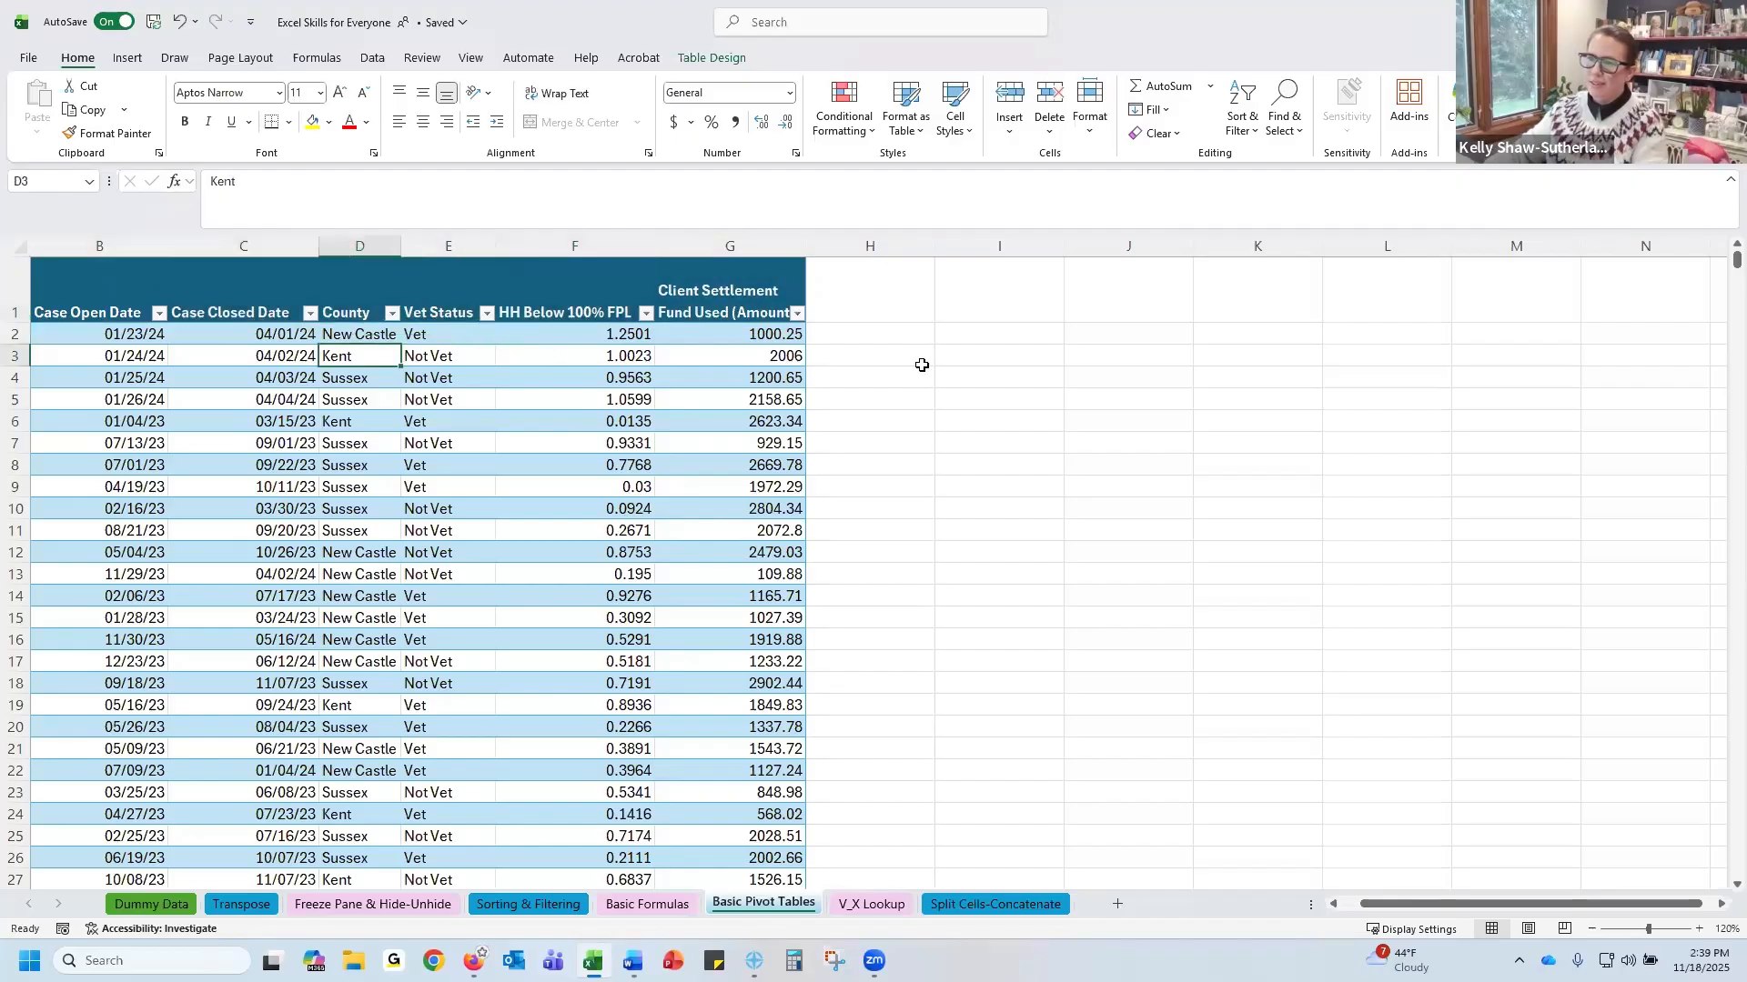
left_click(589, 365)
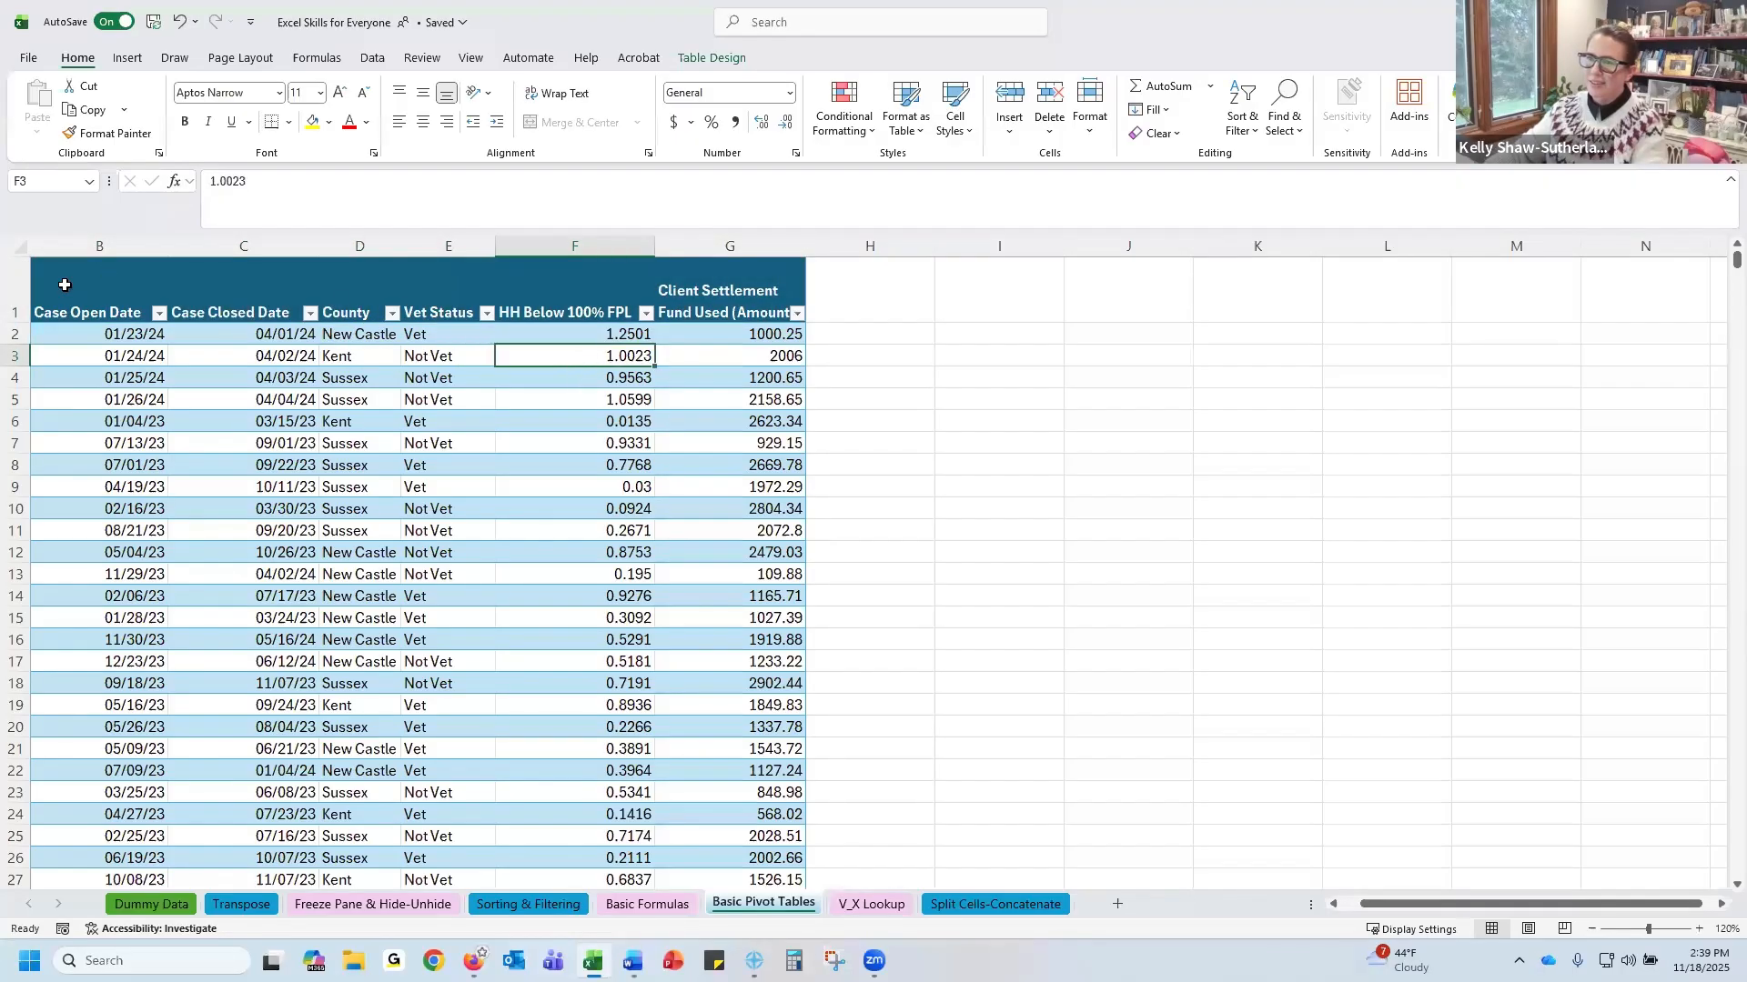
key("ctrl+Home")
left_click(667, 394, "shift")
left_click(372, 57)
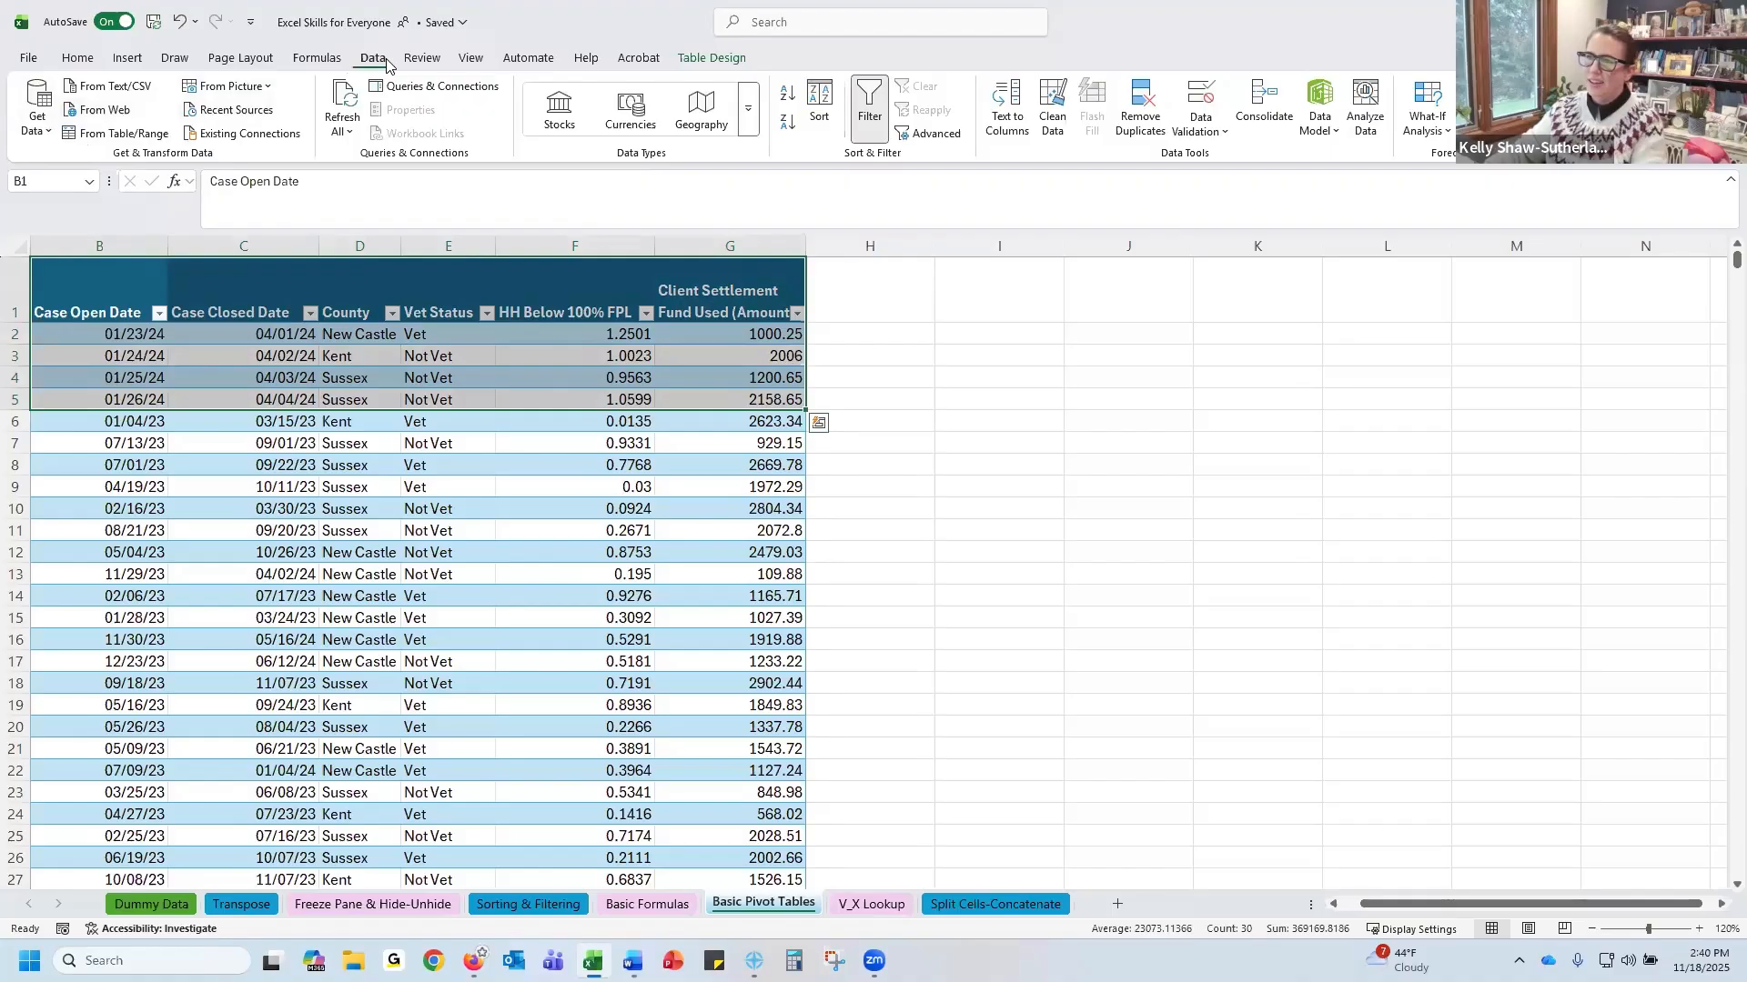
left_click(127, 57)
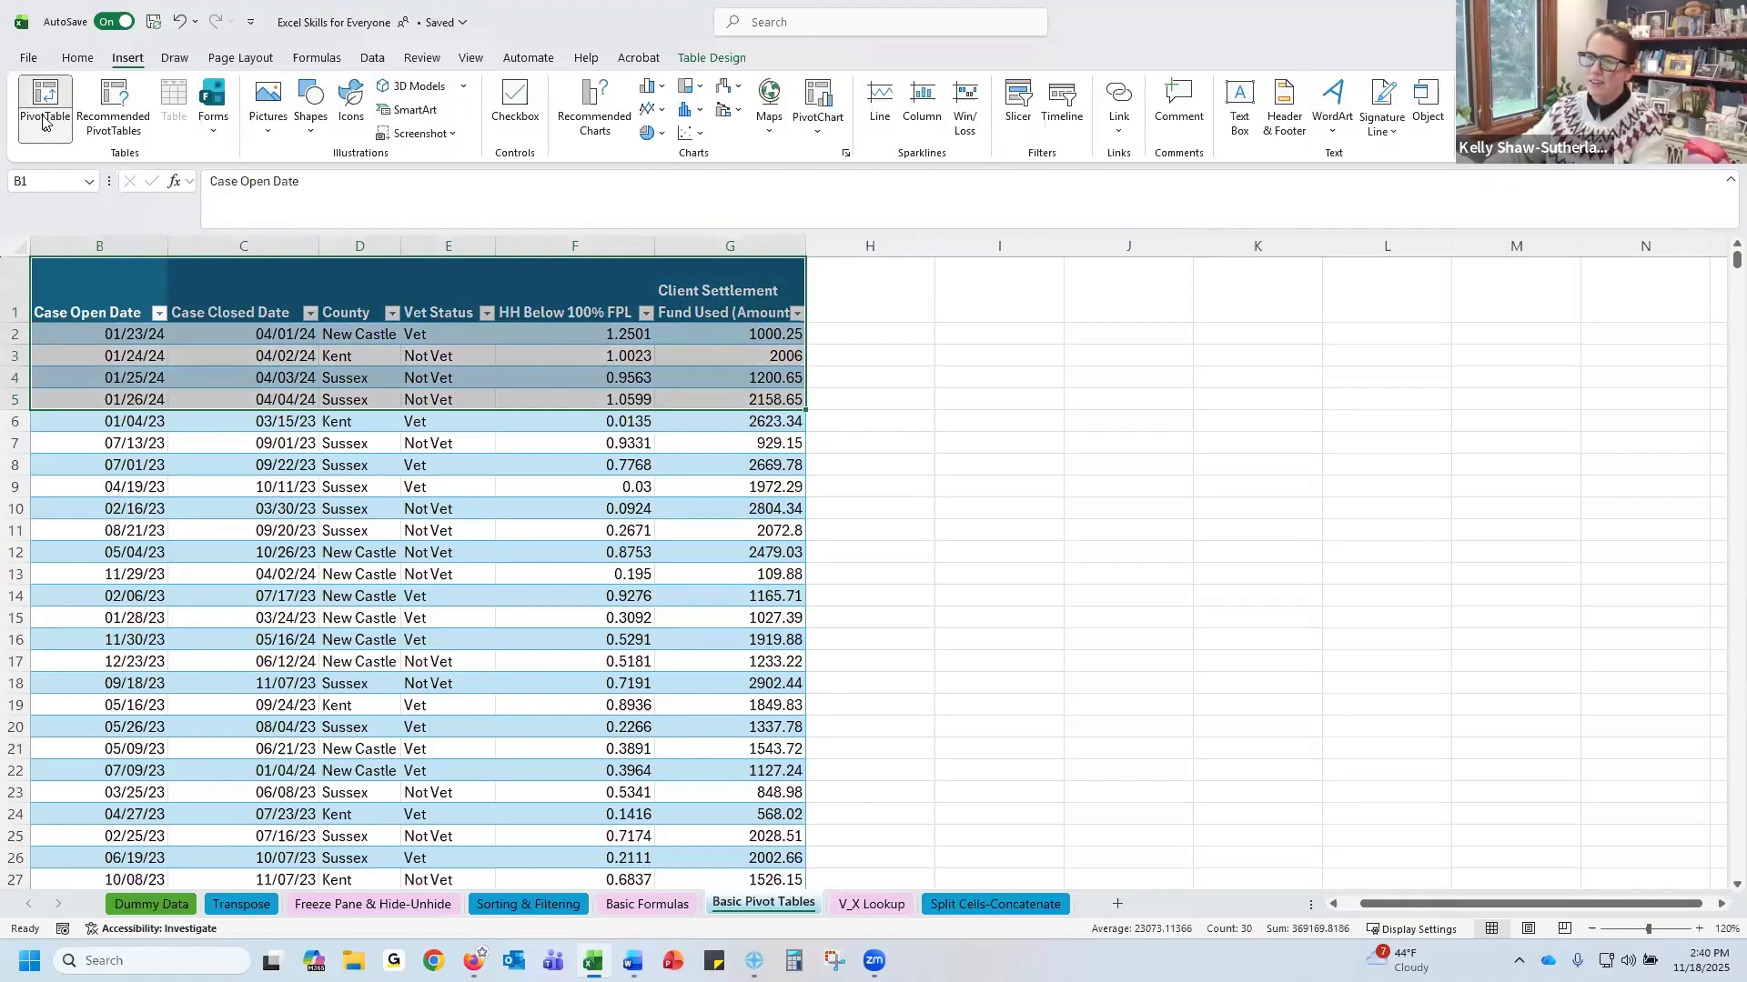
left_click(47, 128)
left_click(95, 159)
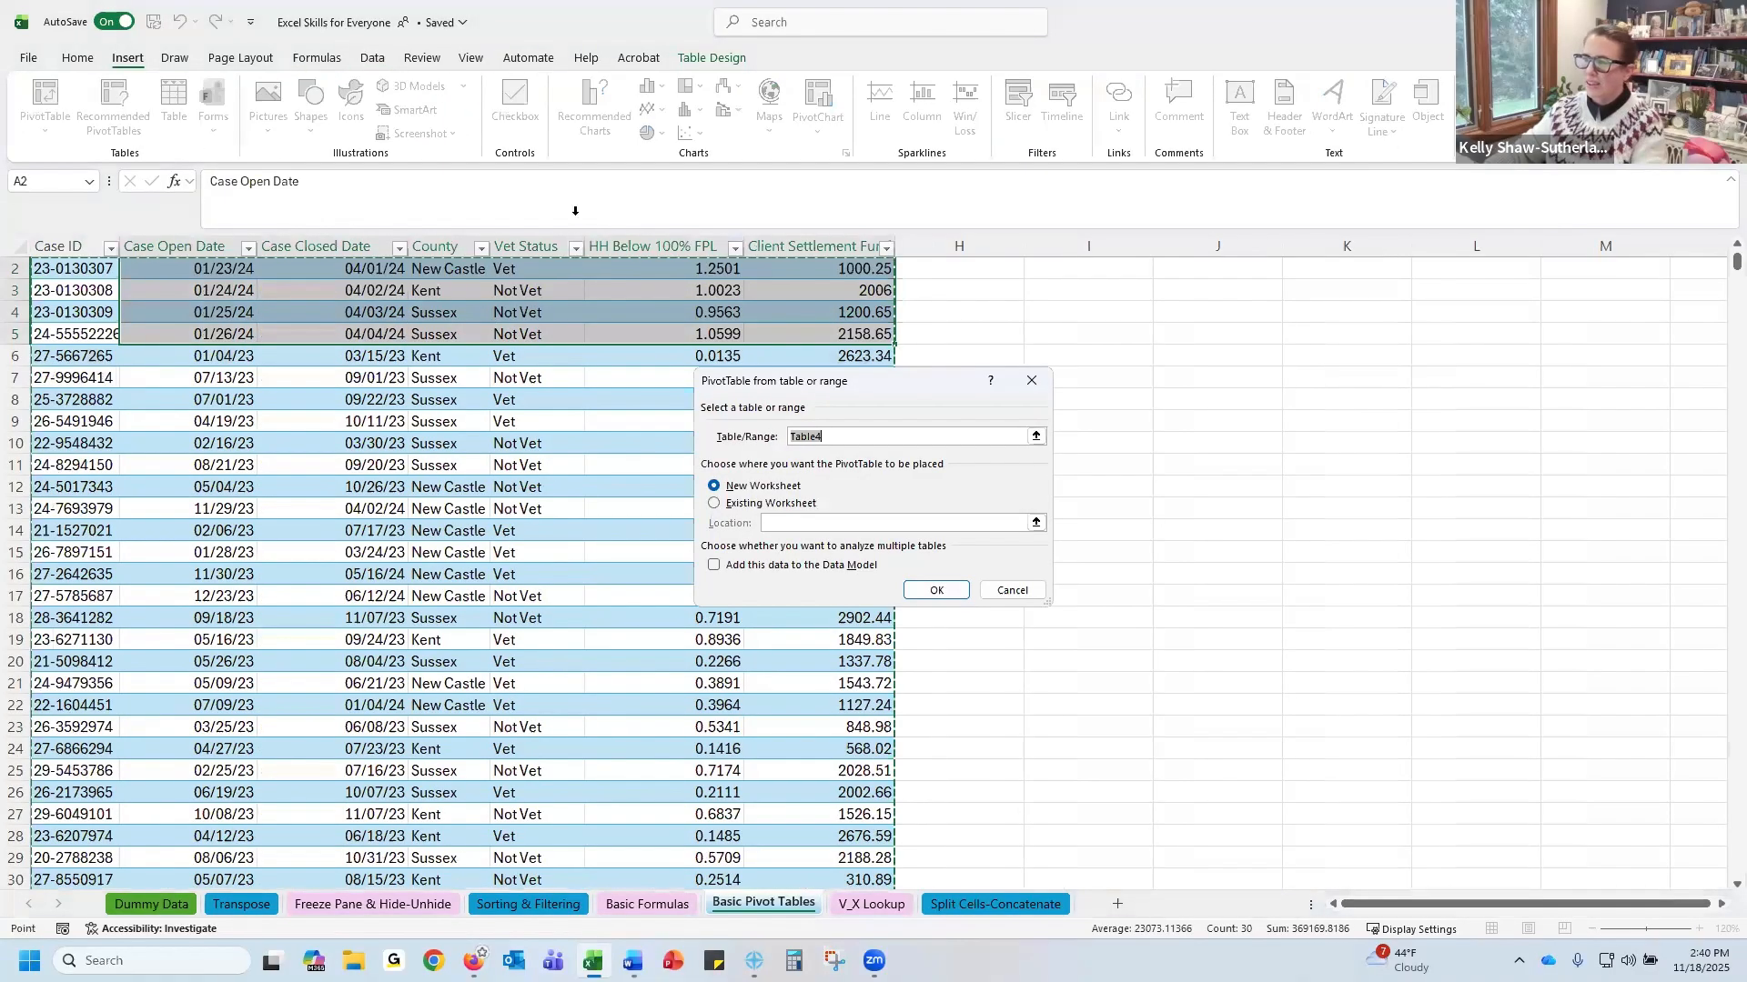
left_click(944, 591)
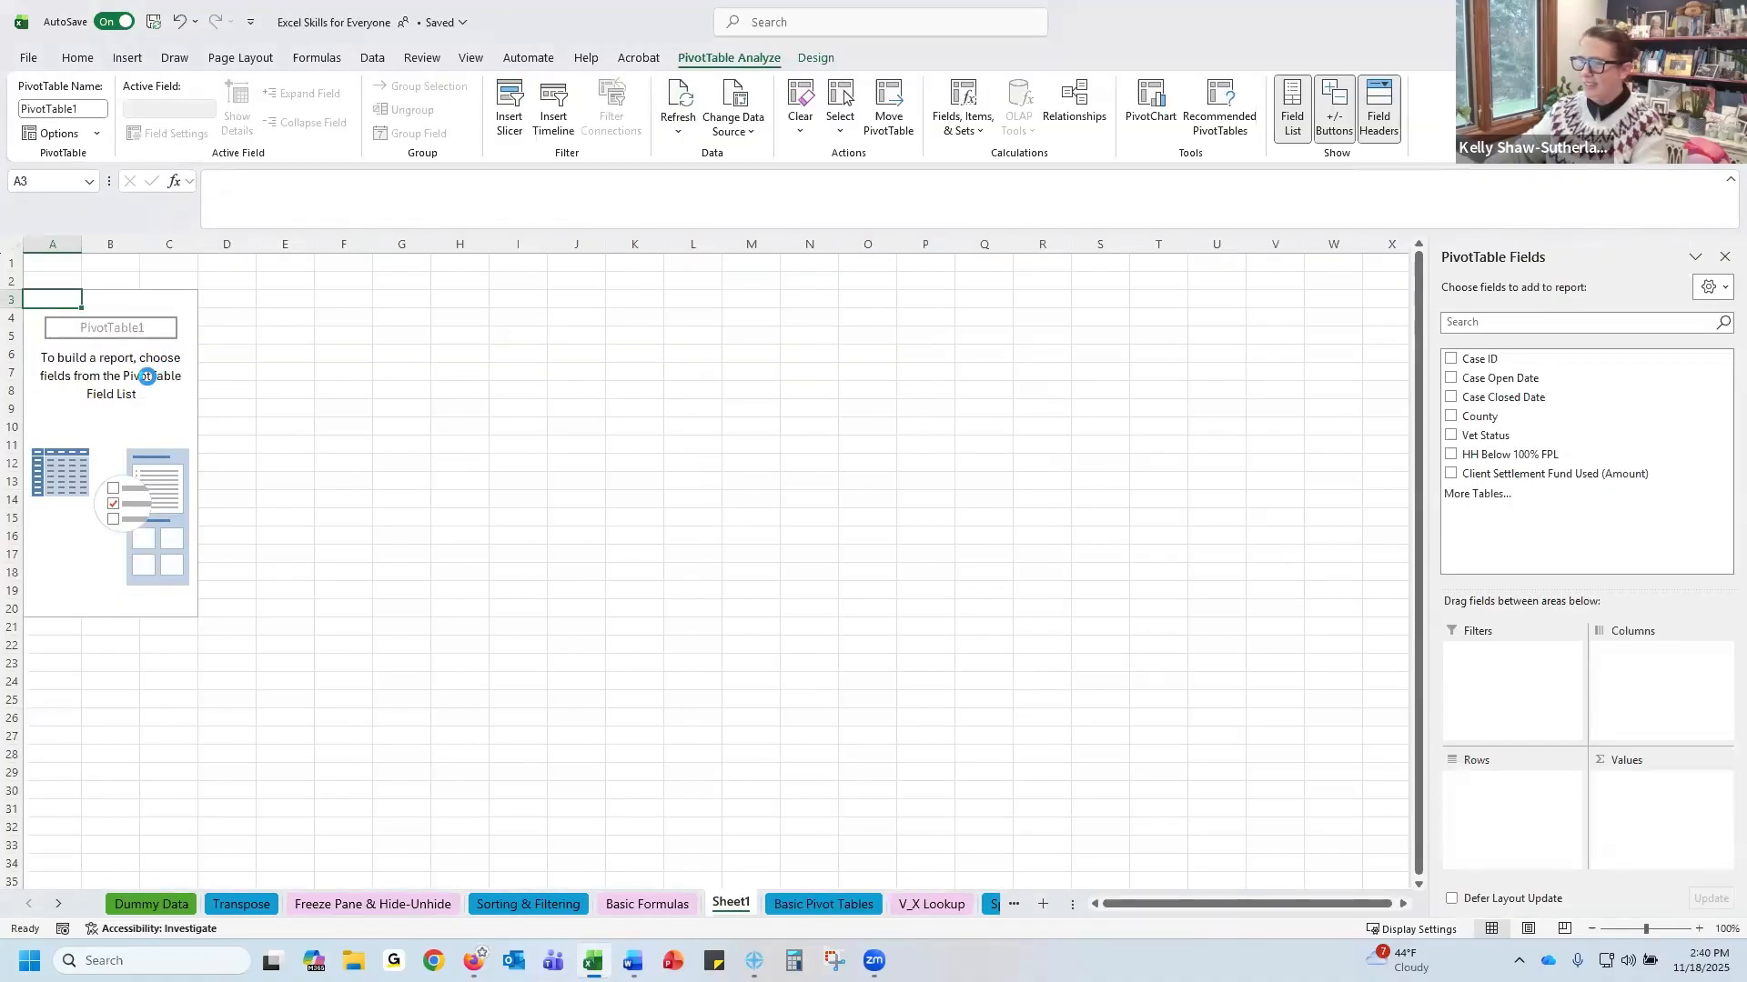
left_click(147, 381)
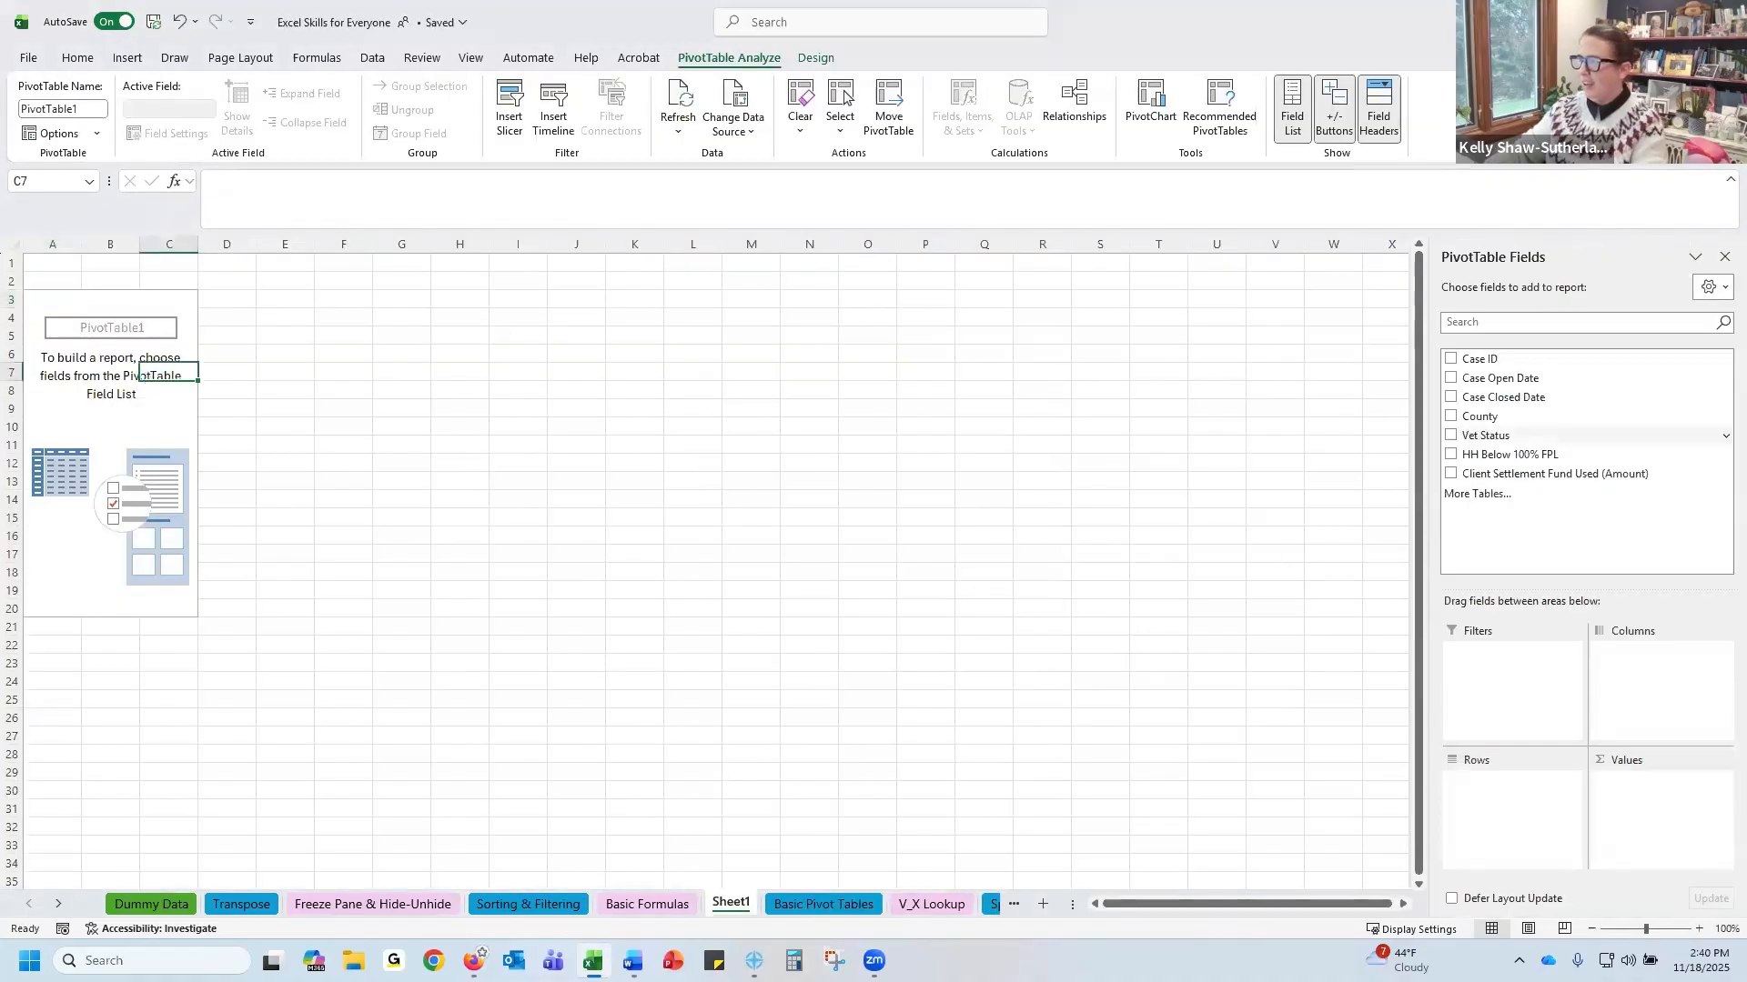
Delete the new worksheet holding the empty PivotTable
right_click(735, 905)
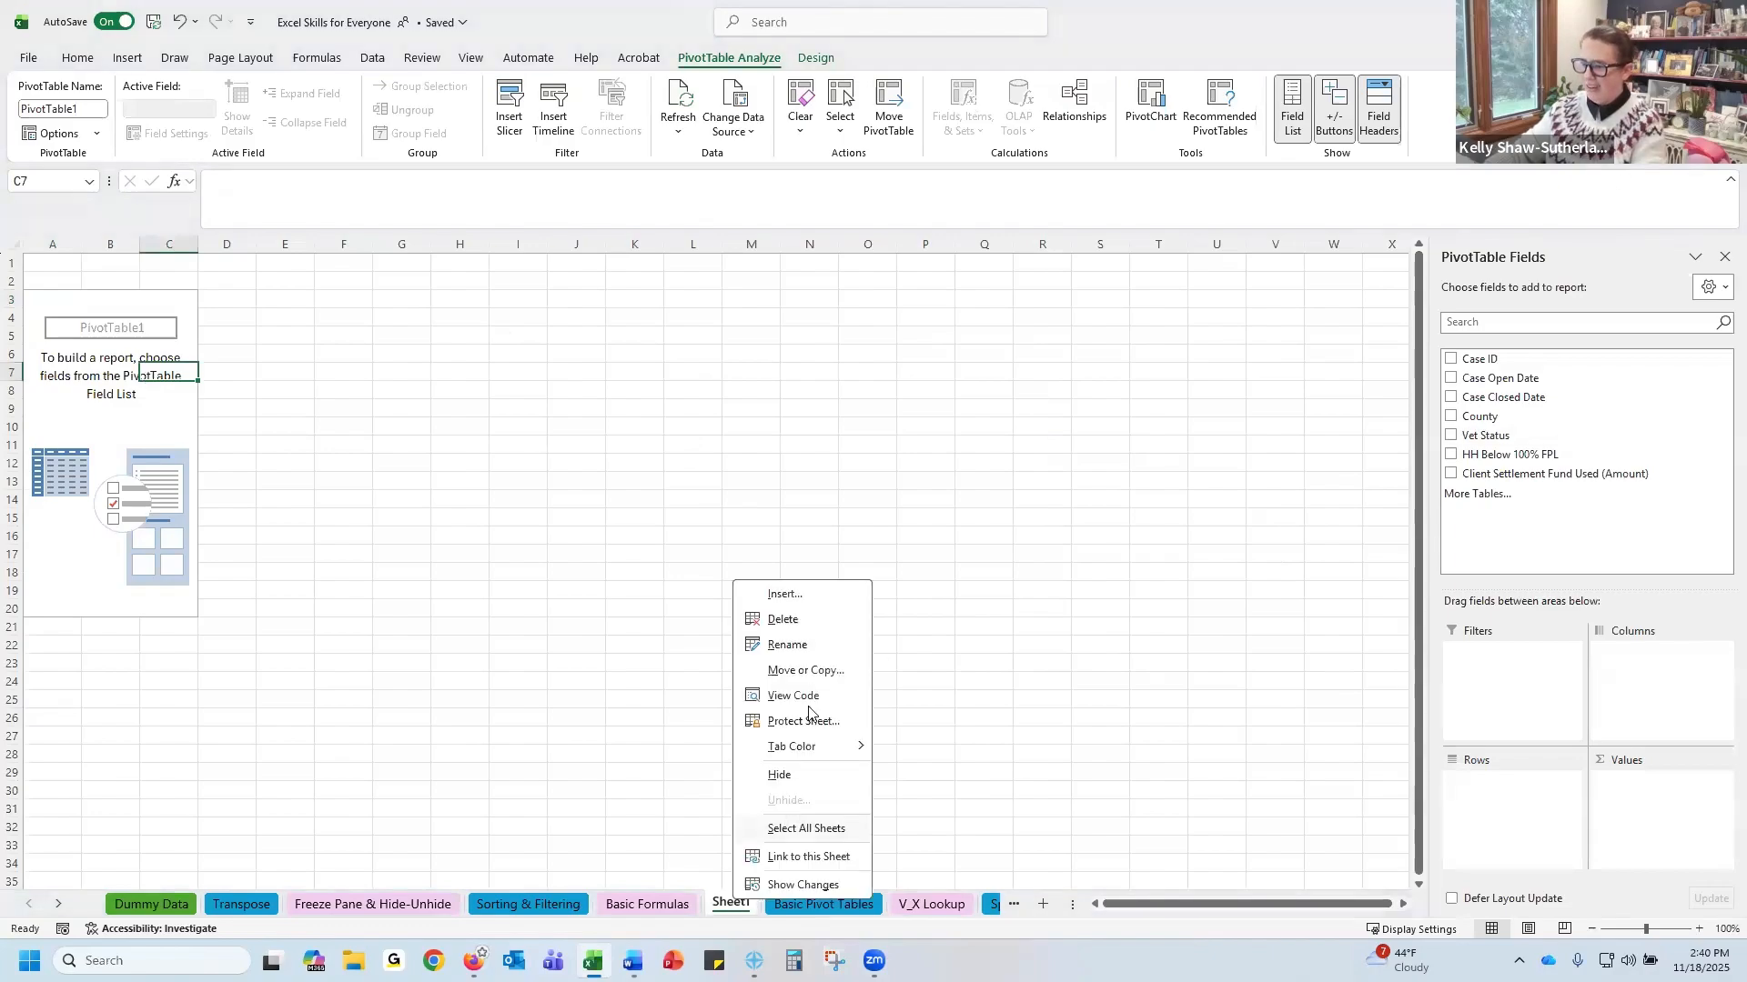
left_click(799, 620)
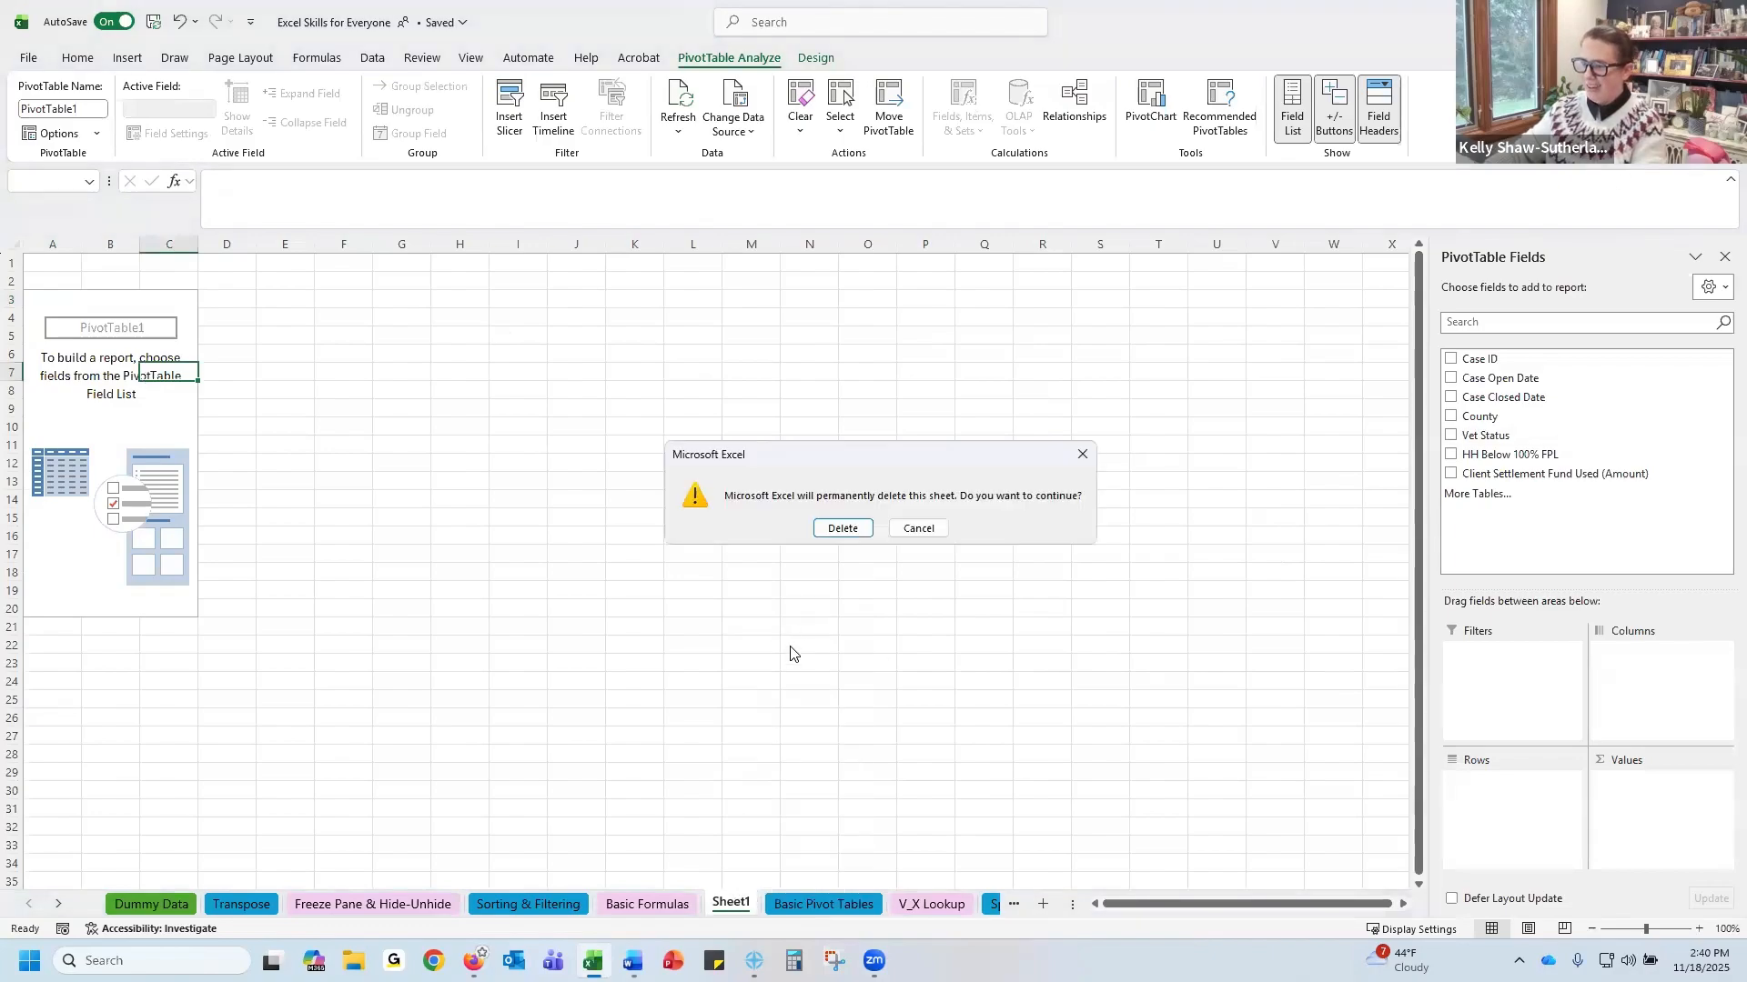
left_click(838, 525)
On the Basic Pivot Tables sheet, insert a PivotTable from Table4 at cell I4 of the existing worksheet, adding the data to the Data Model
scroll(351, 462, "up", 1)
left_click(51, 285)
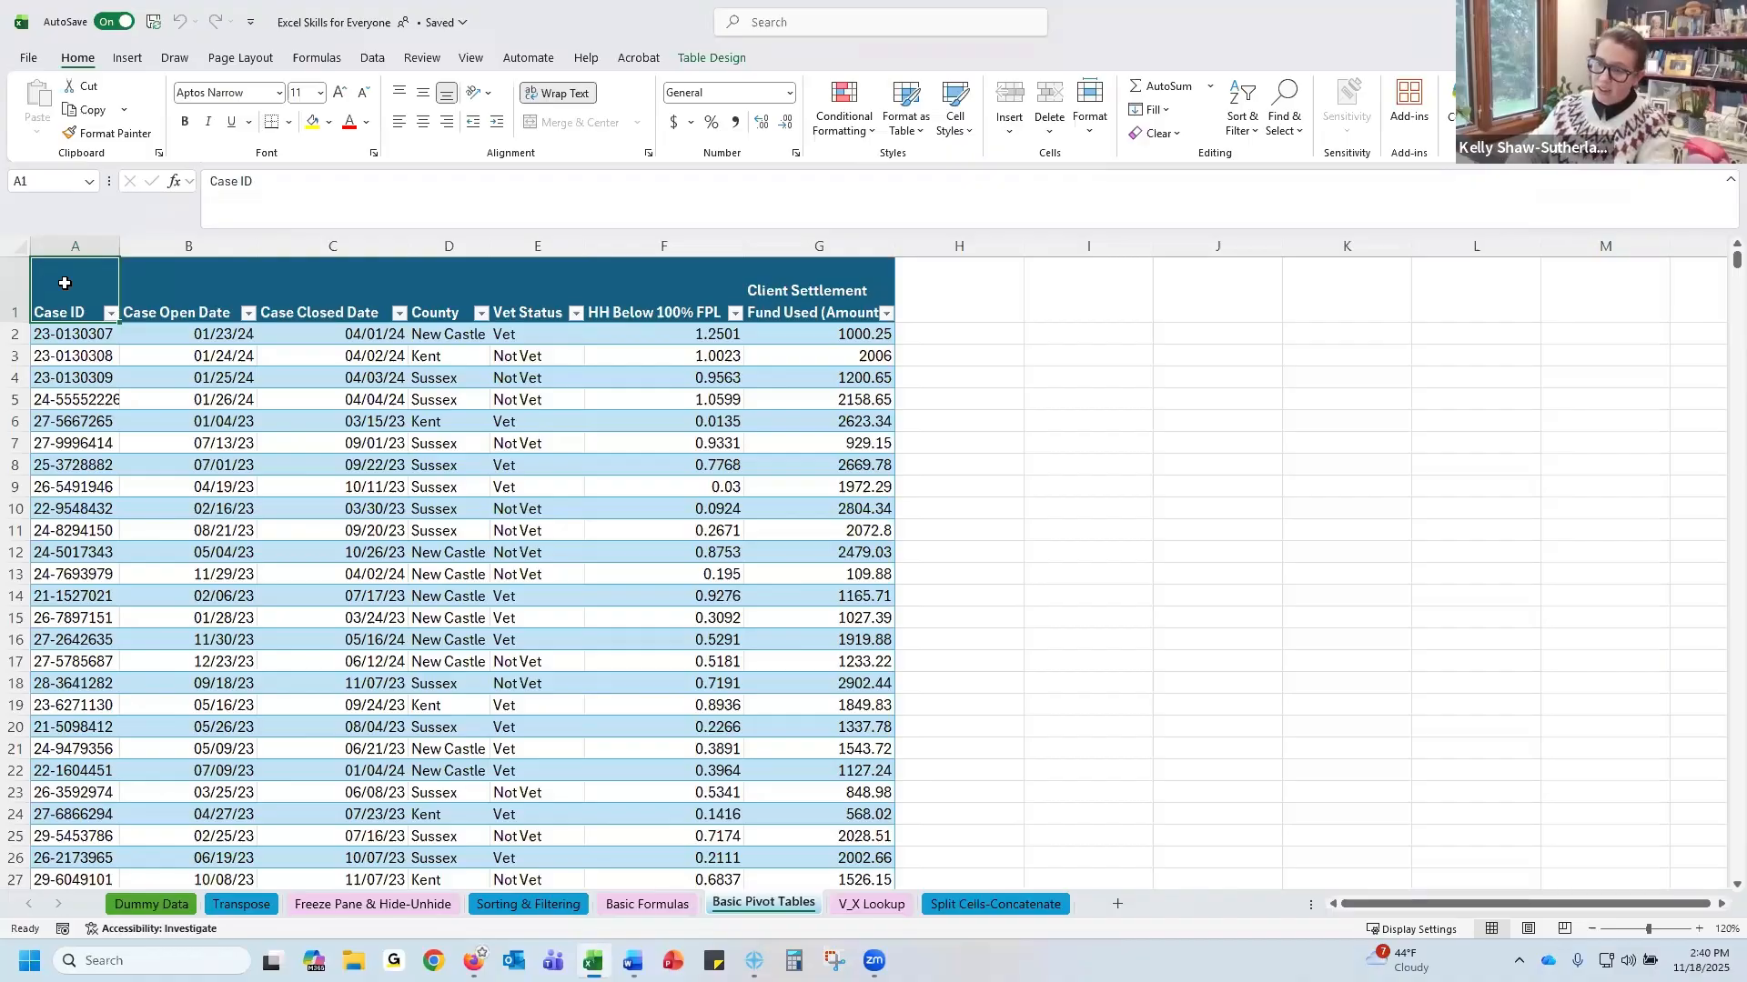
key("ctrl+shift+Right")
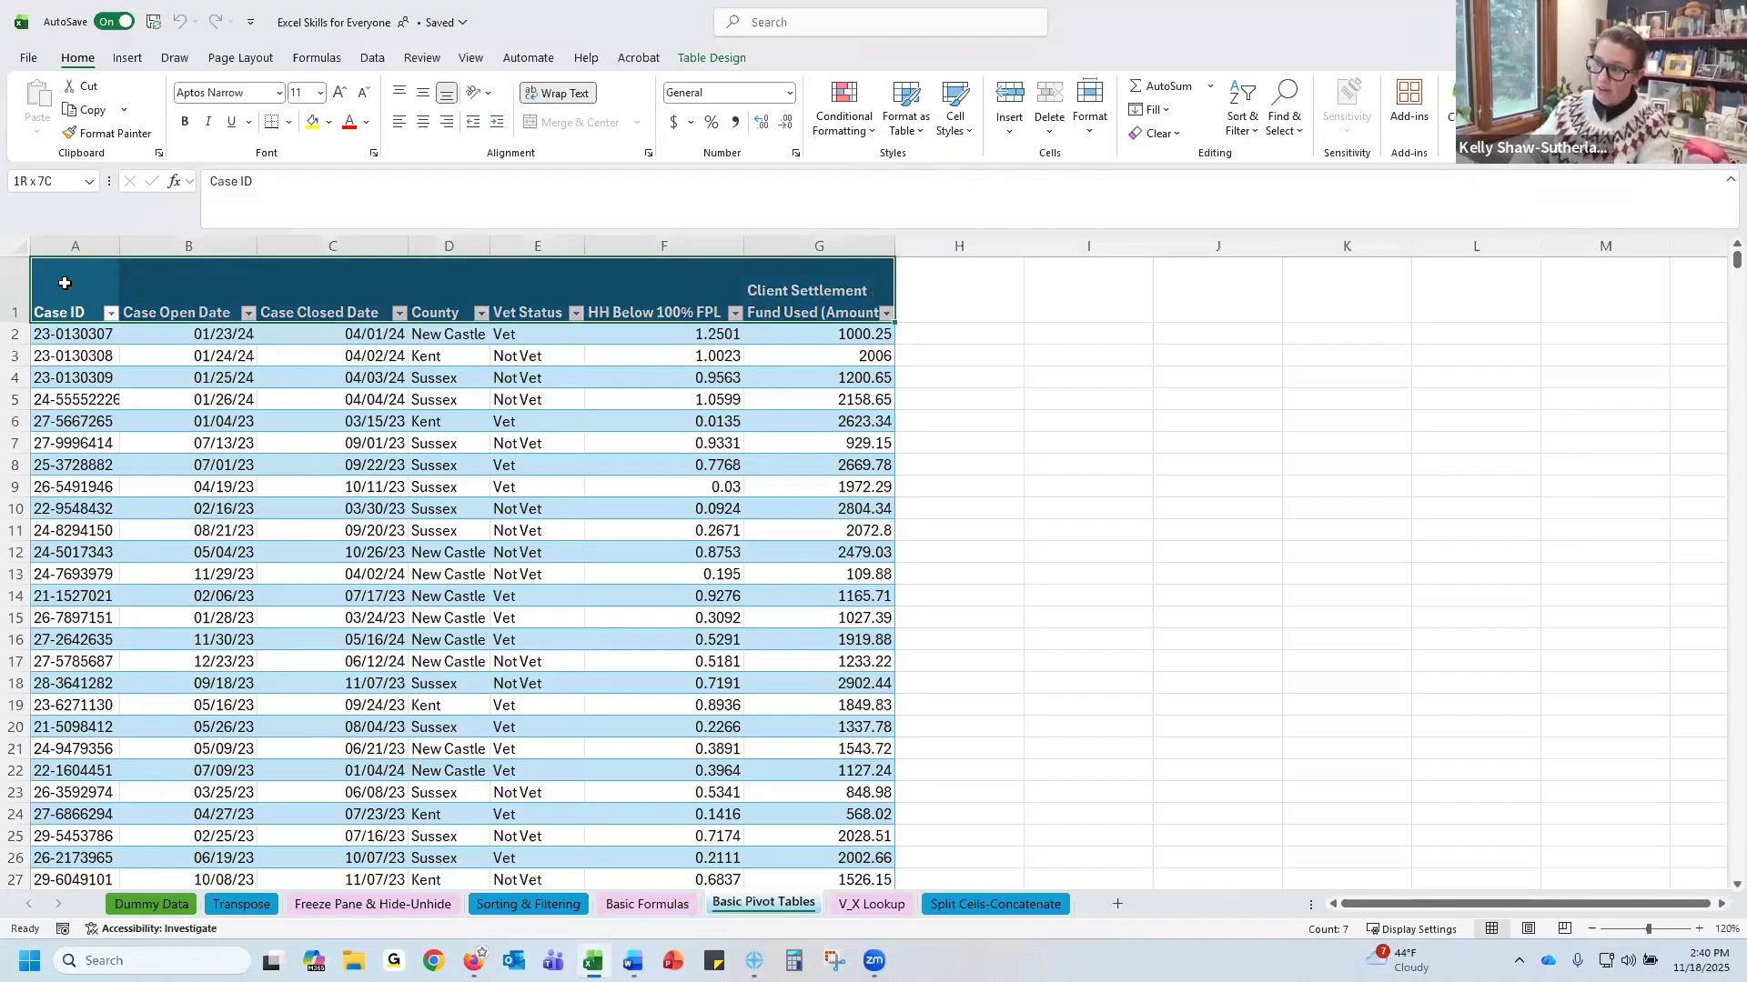
key("ctrl+shift+Down")
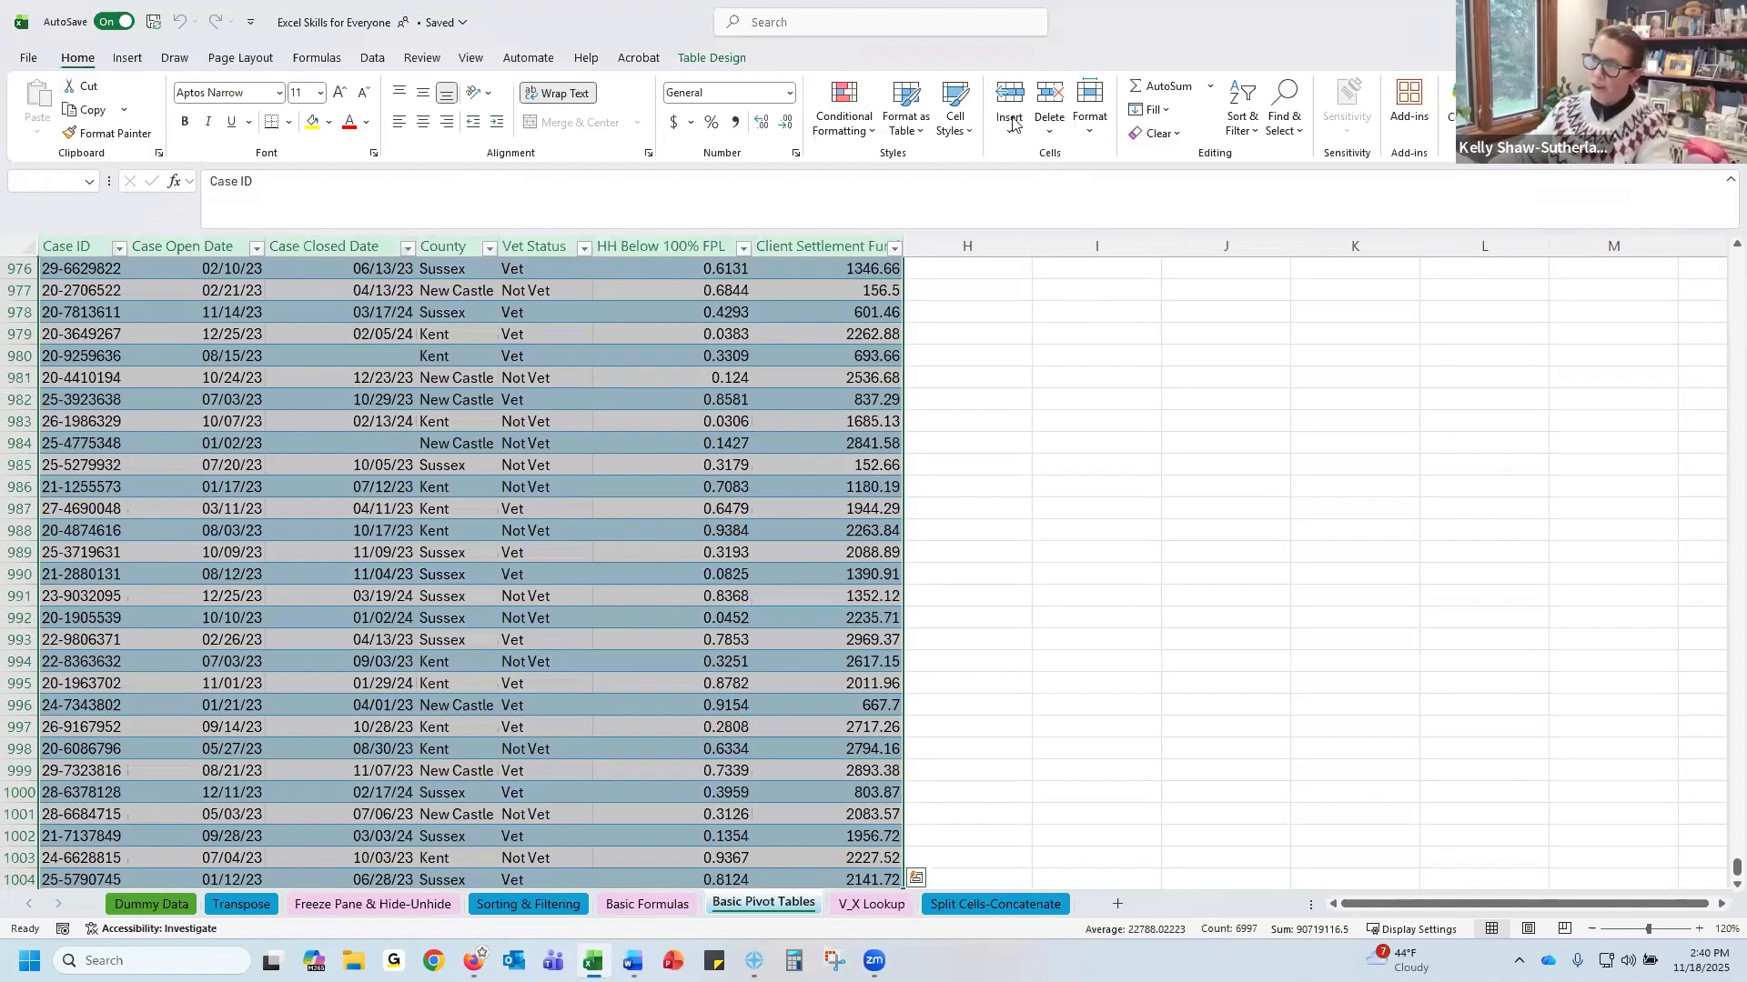
left_click(128, 58)
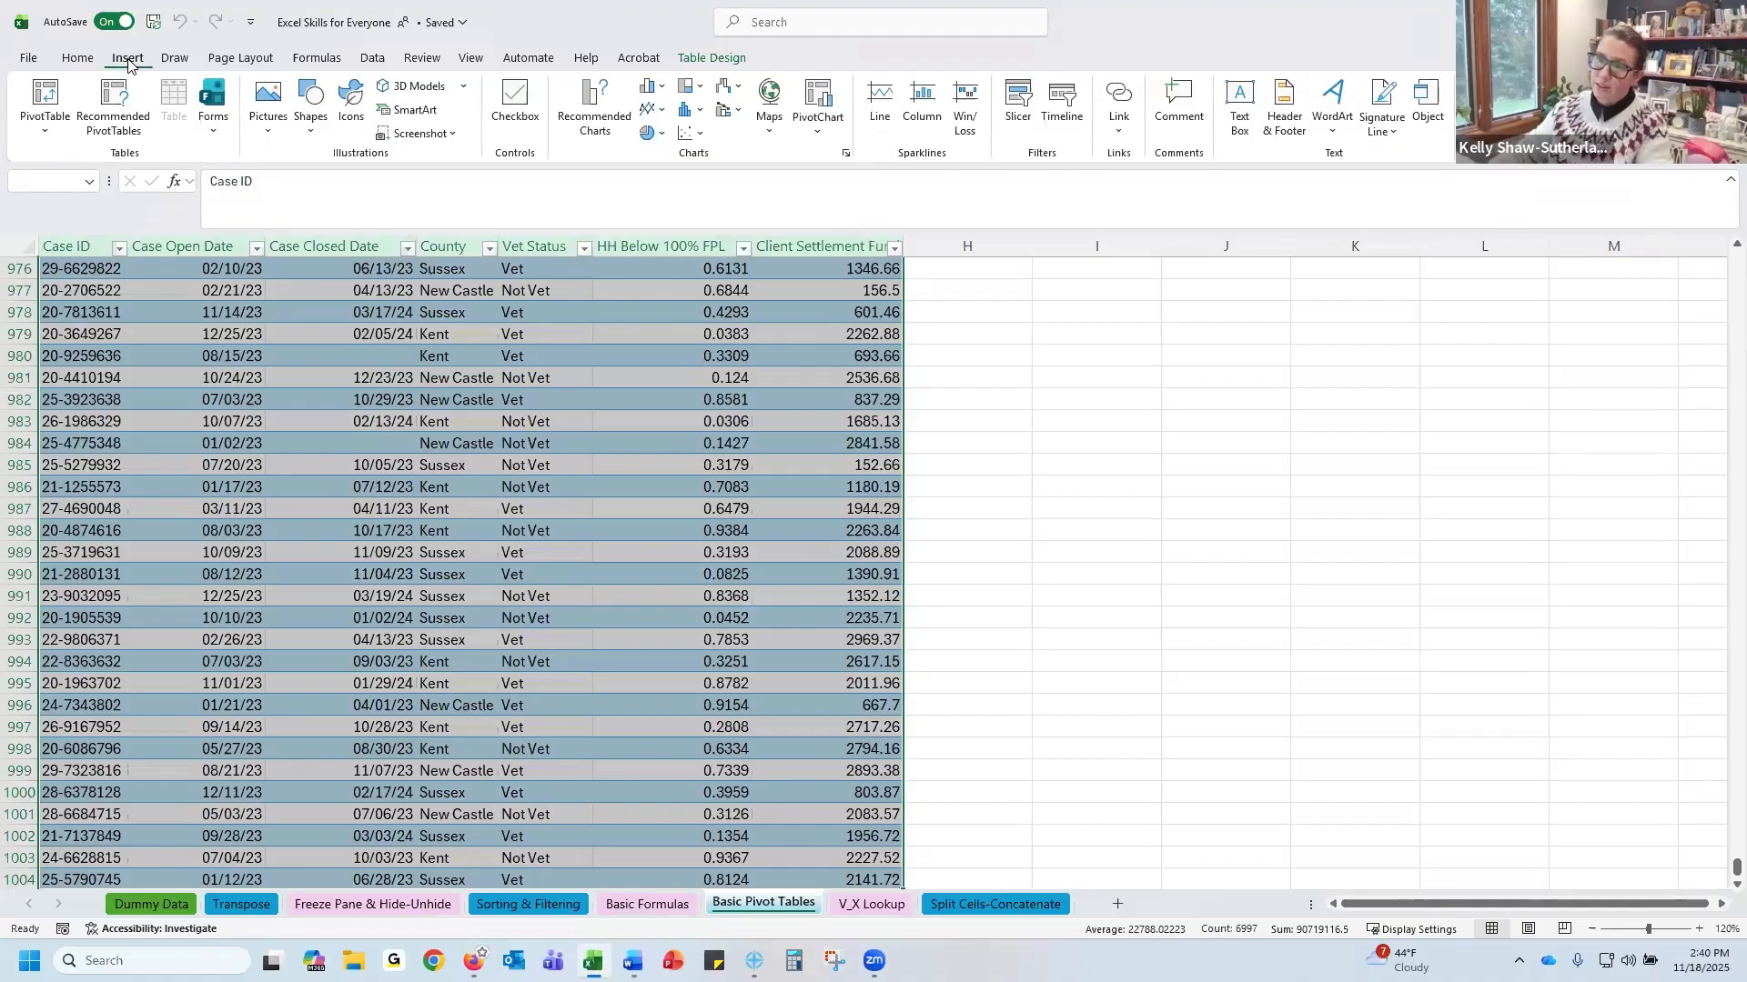
left_click(29, 131)
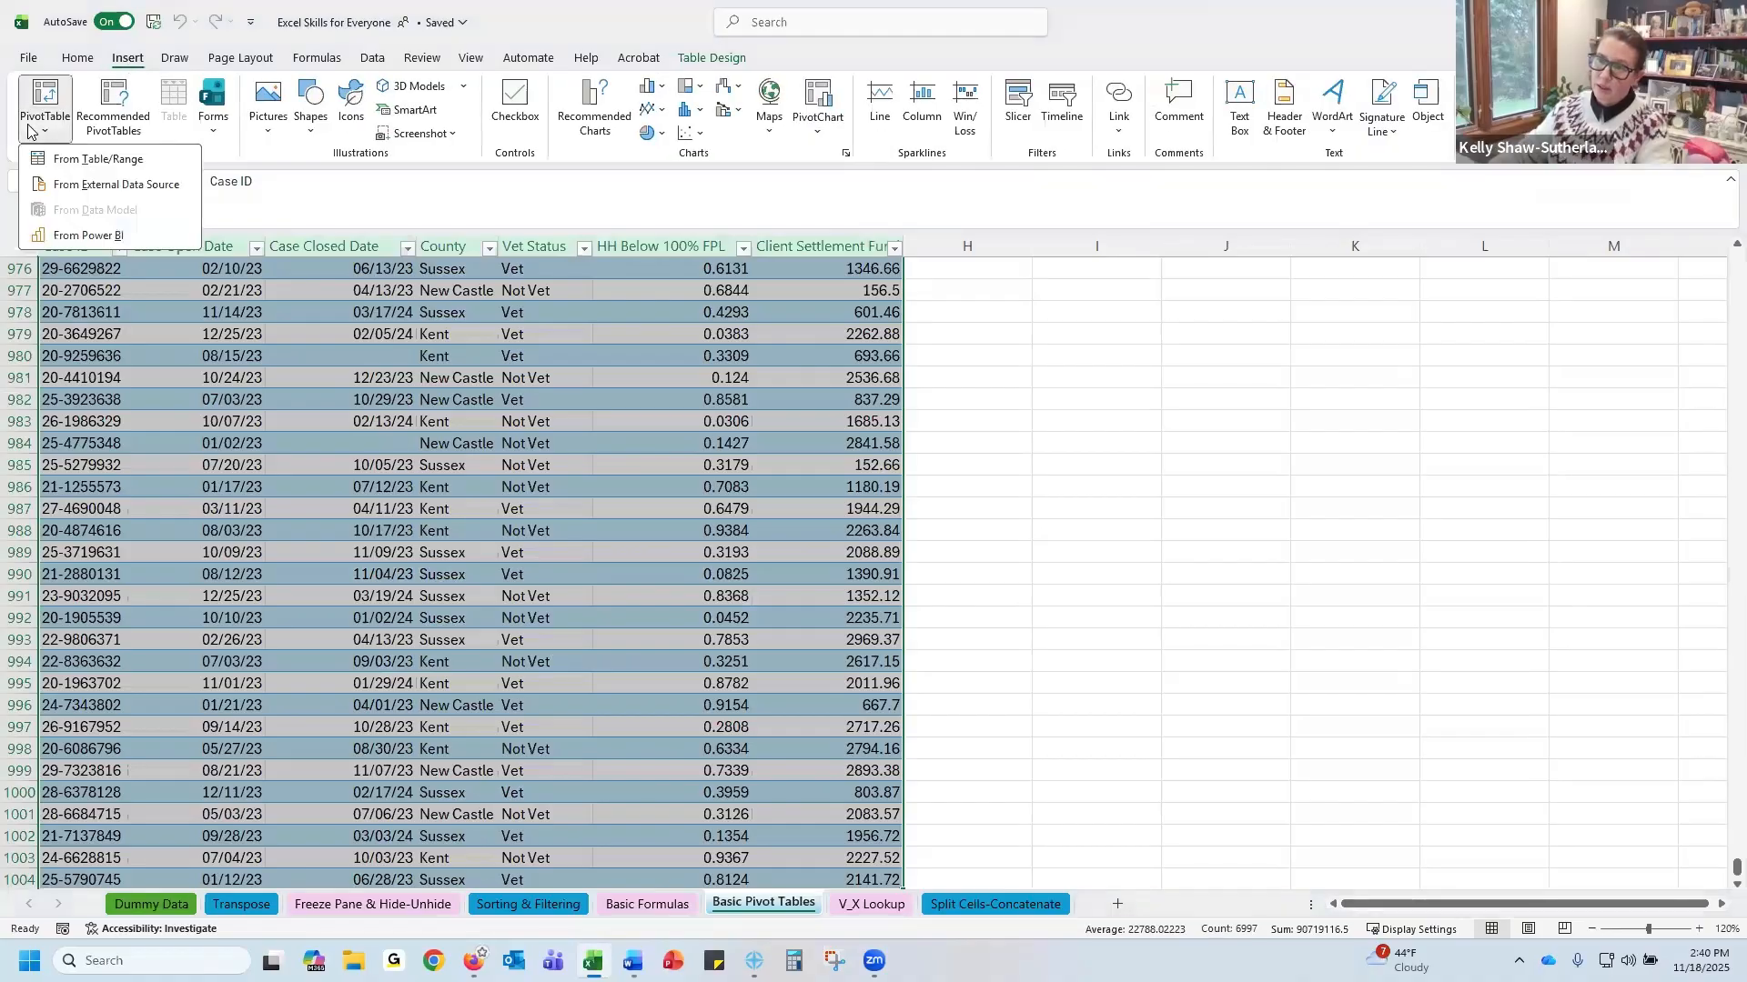
left_click(44, 99)
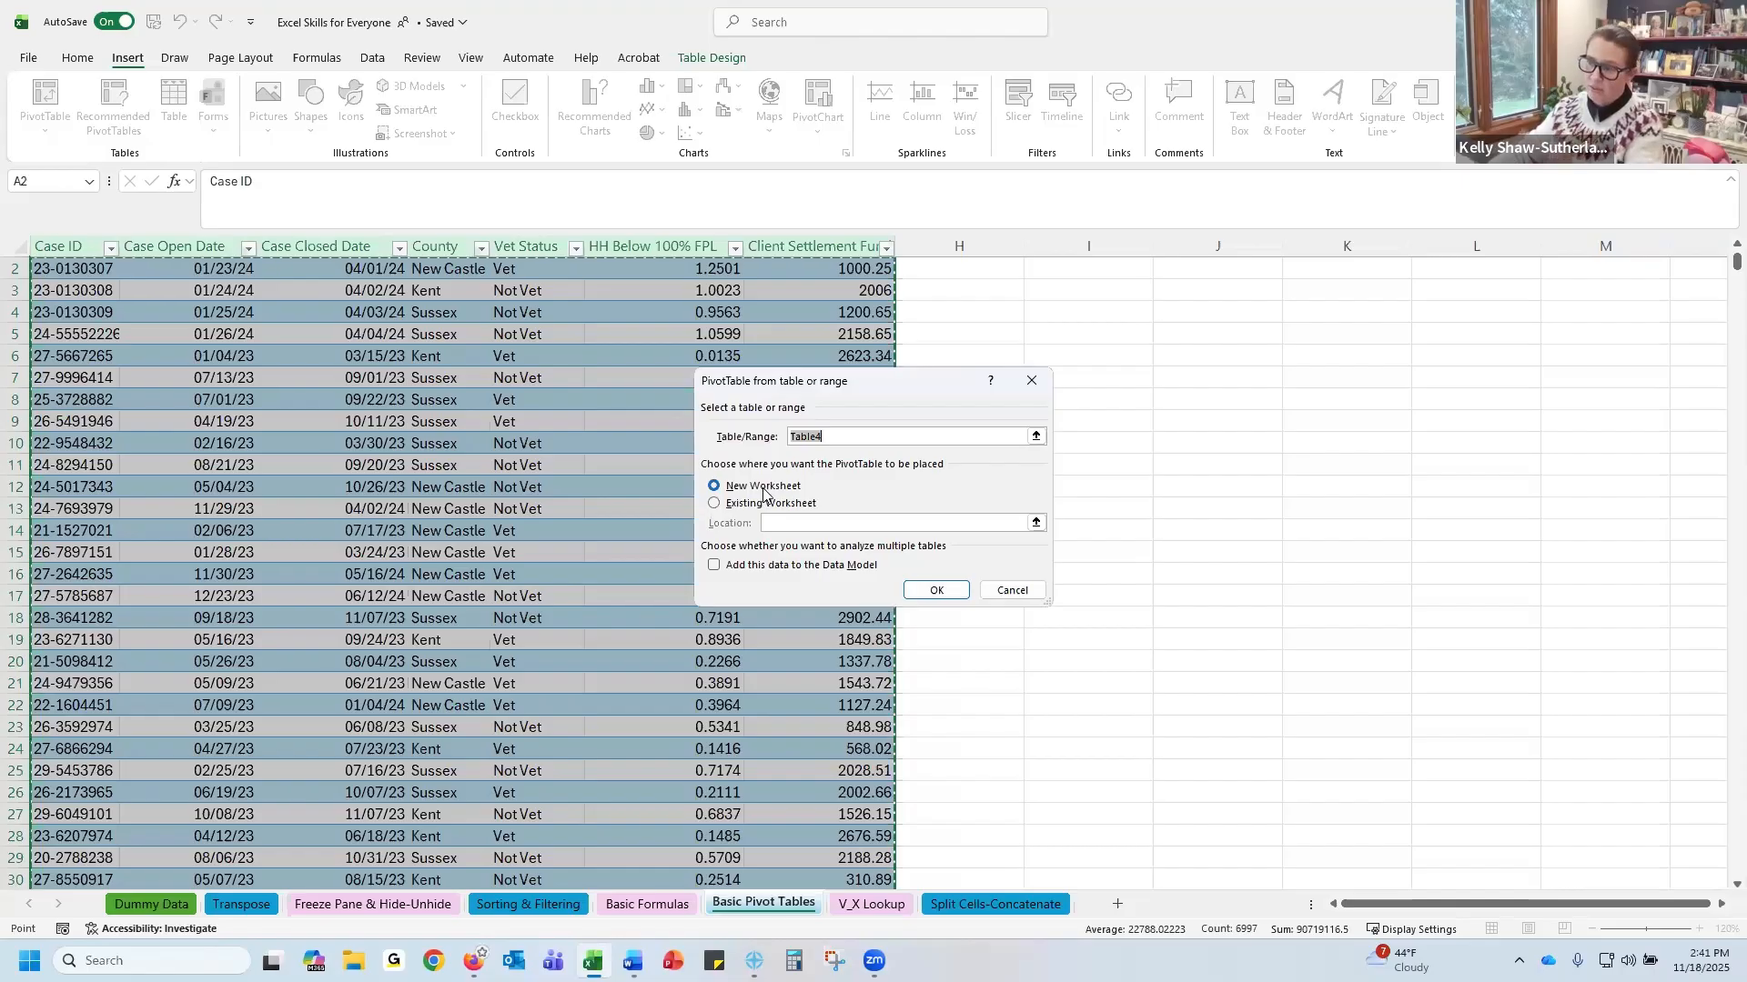
left_click(714, 504)
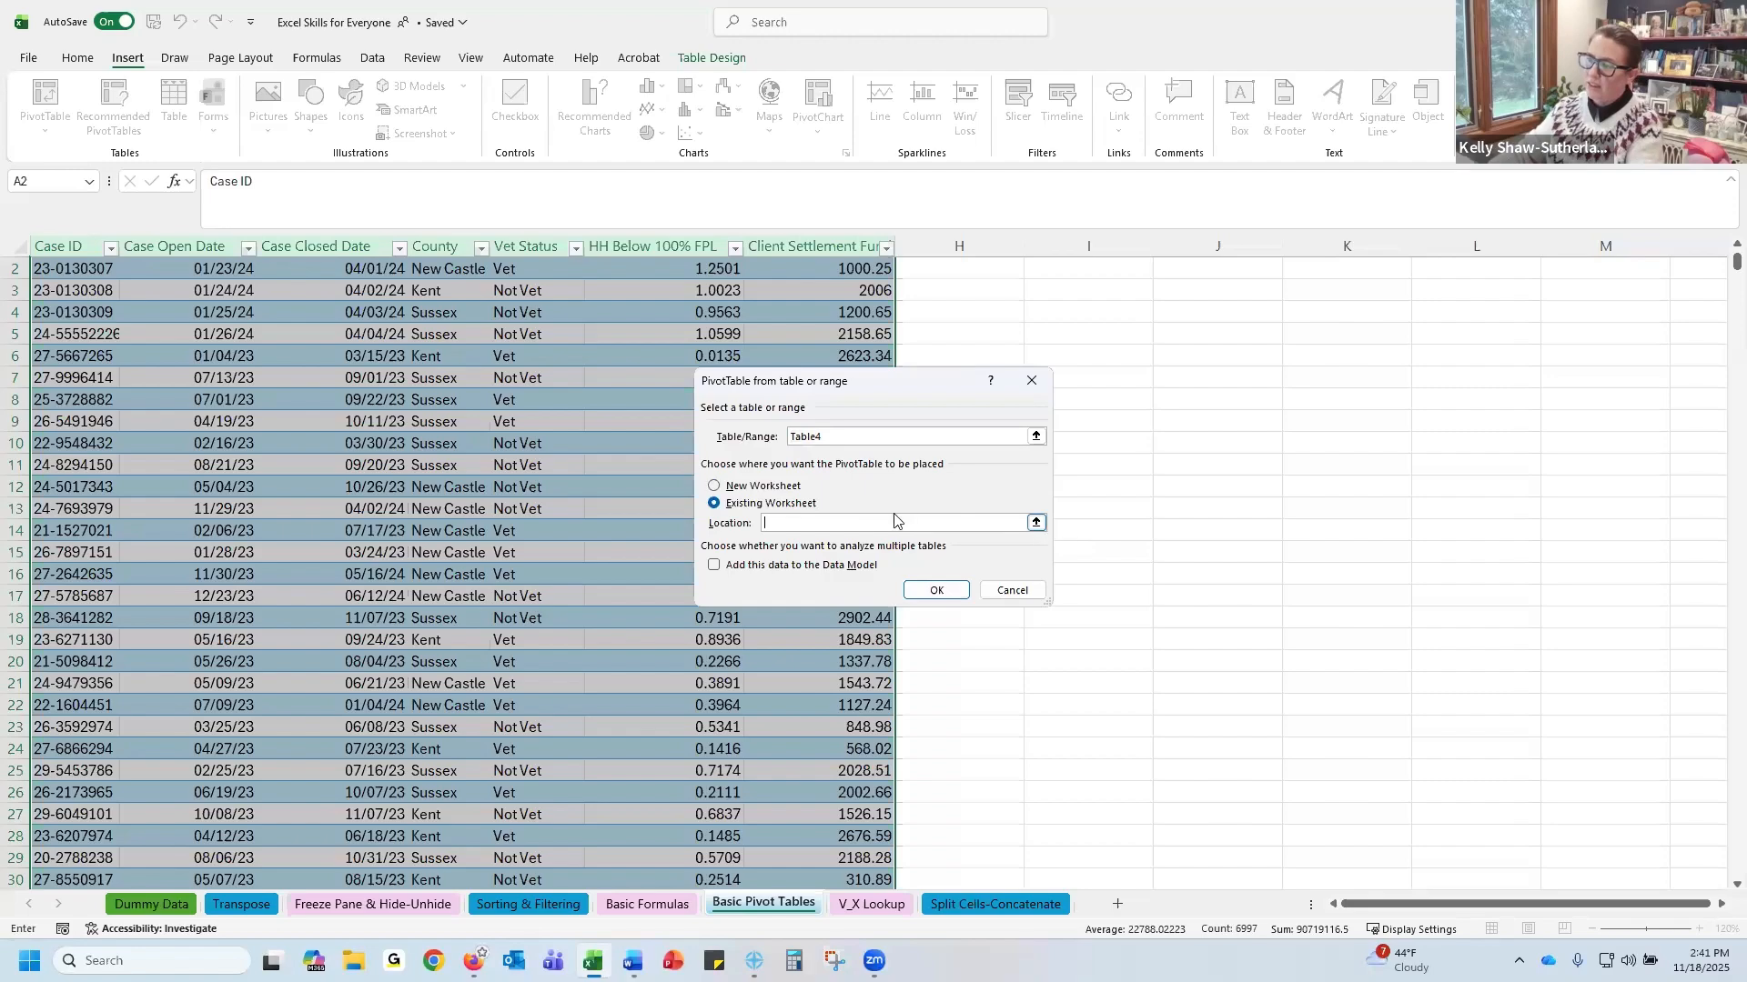
left_click(1036, 525)
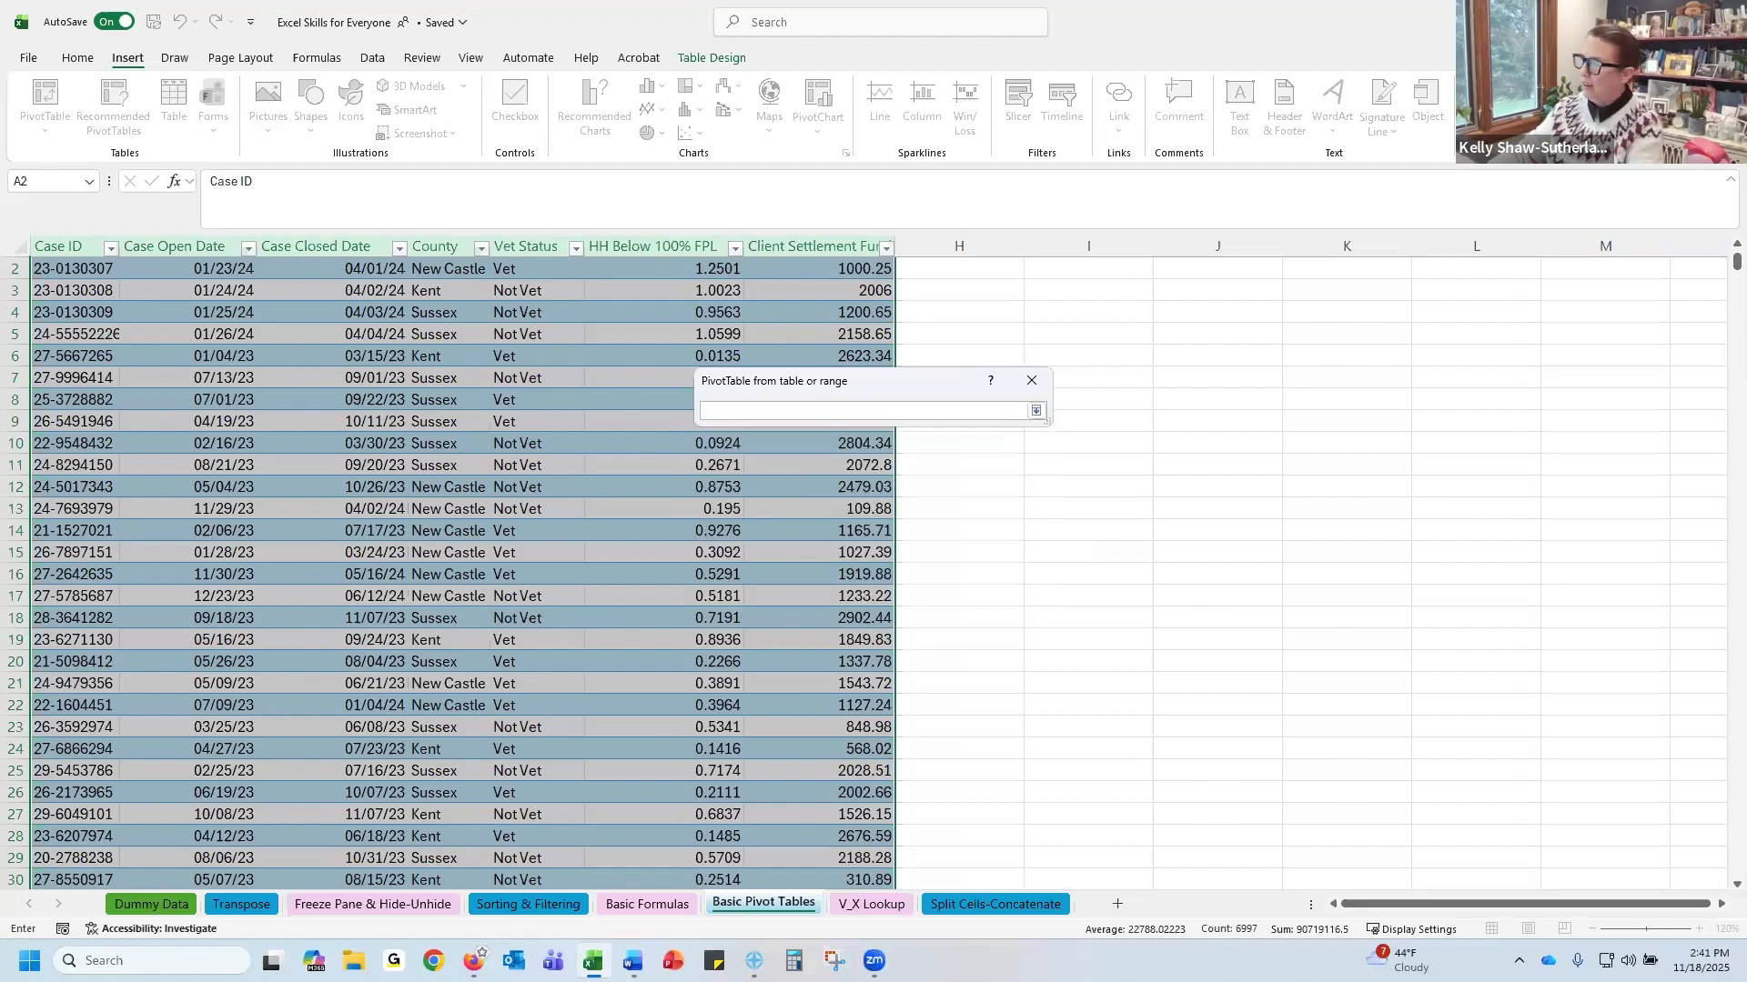
left_click_drag(1733, 262, 1733, 231)
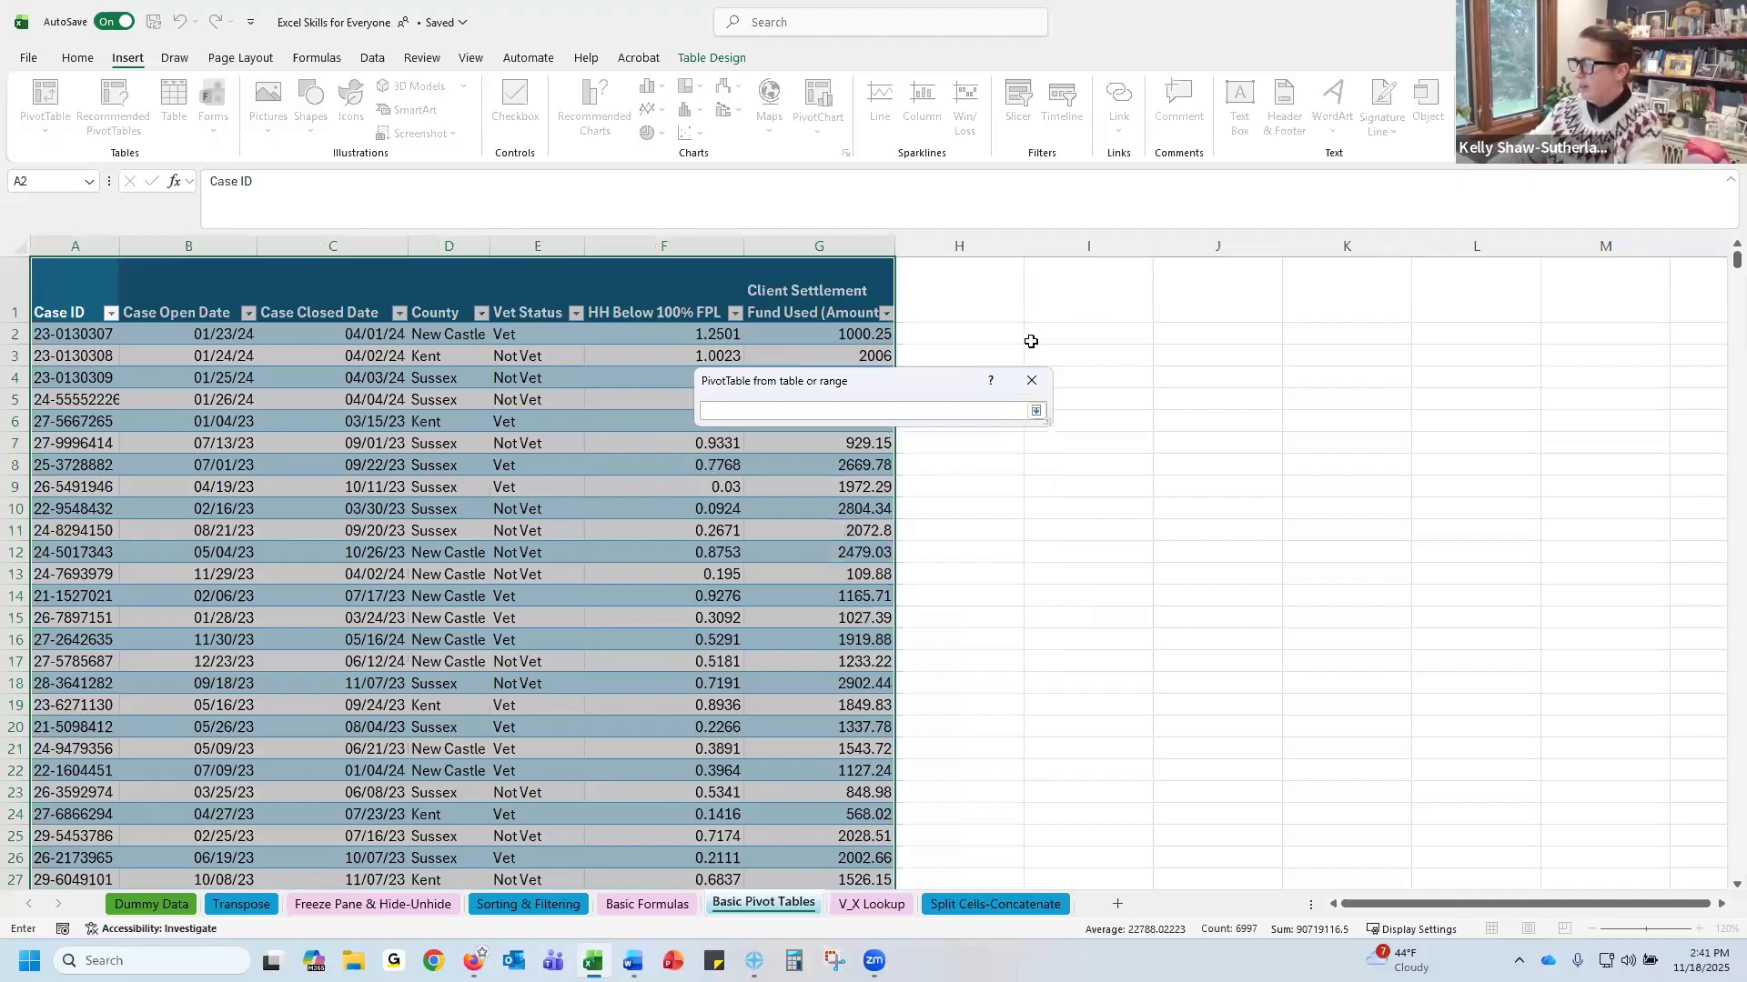
left_click(1092, 379)
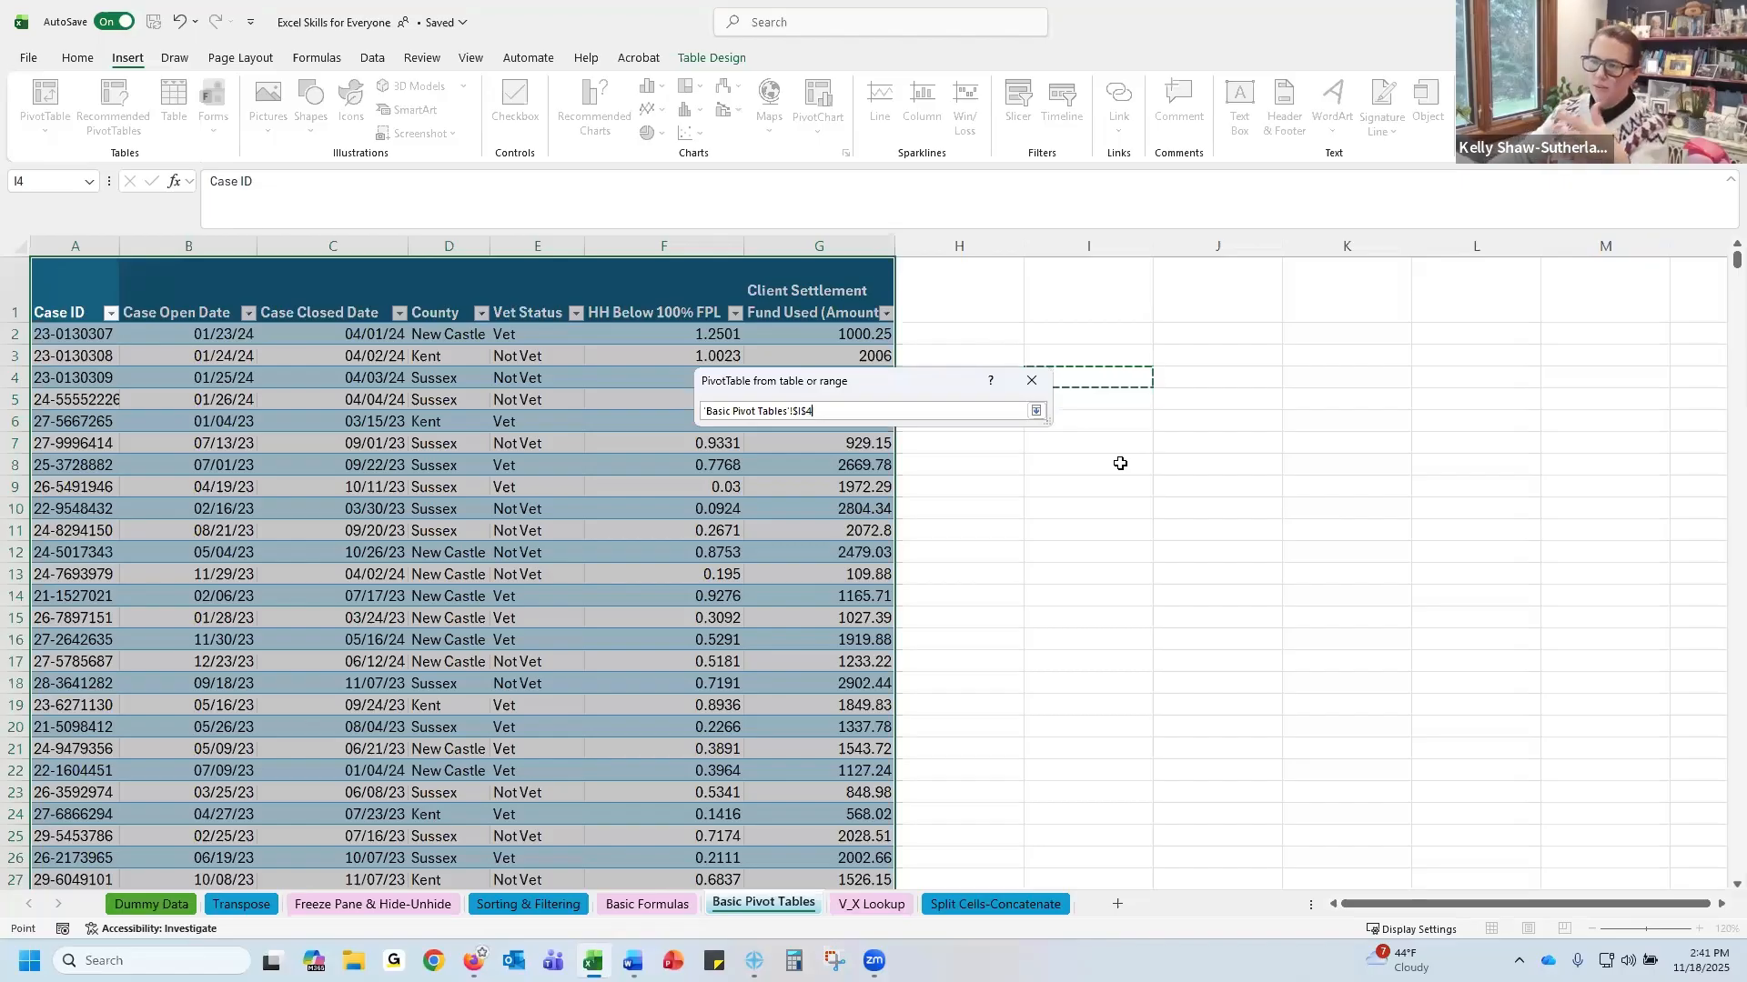
left_click(1035, 414)
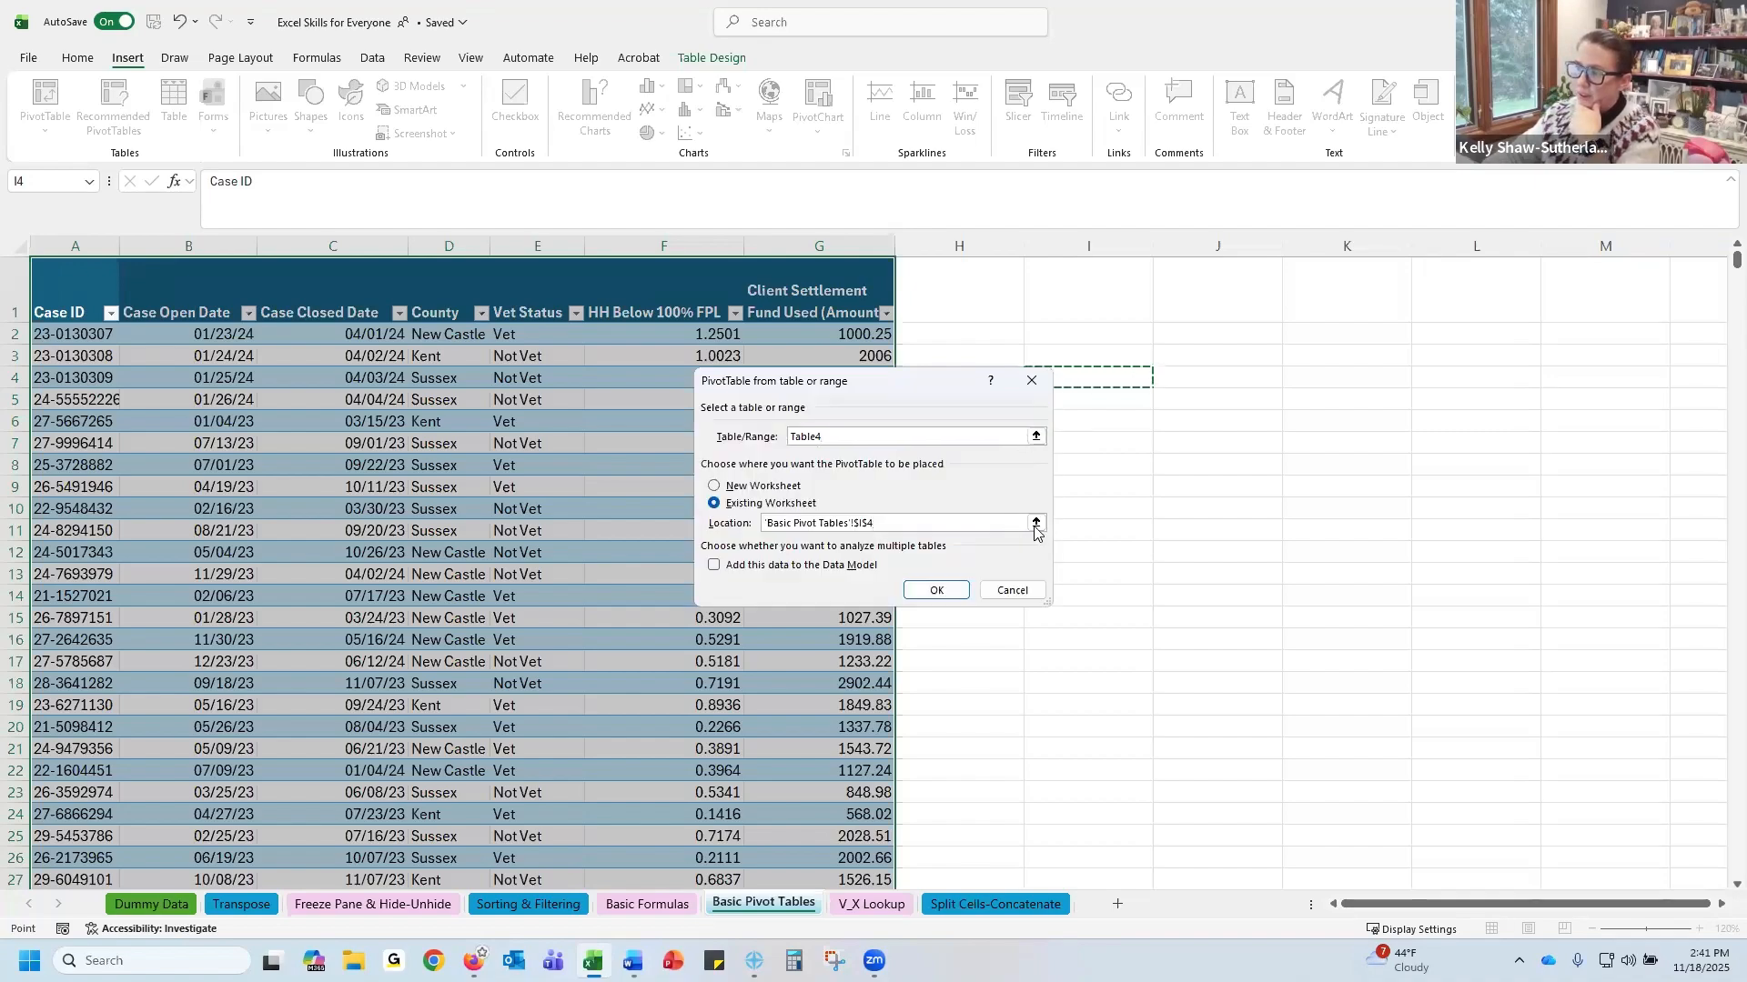
left_click(716, 569)
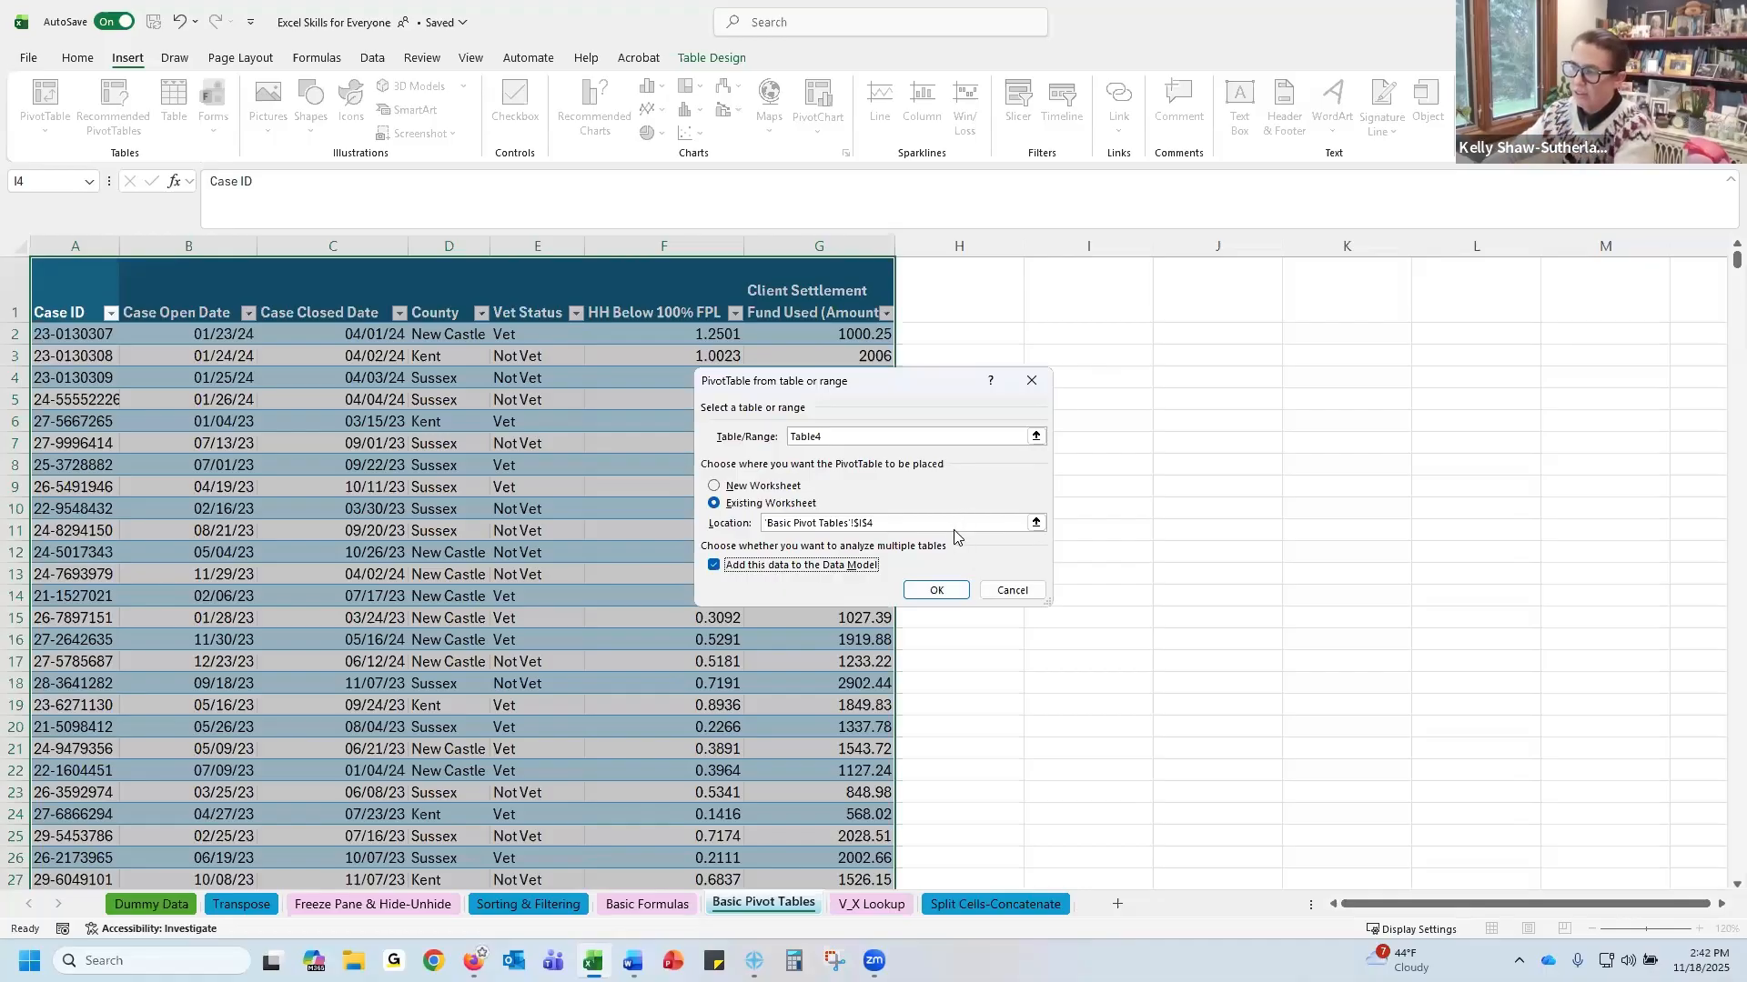
left_click(916, 593)
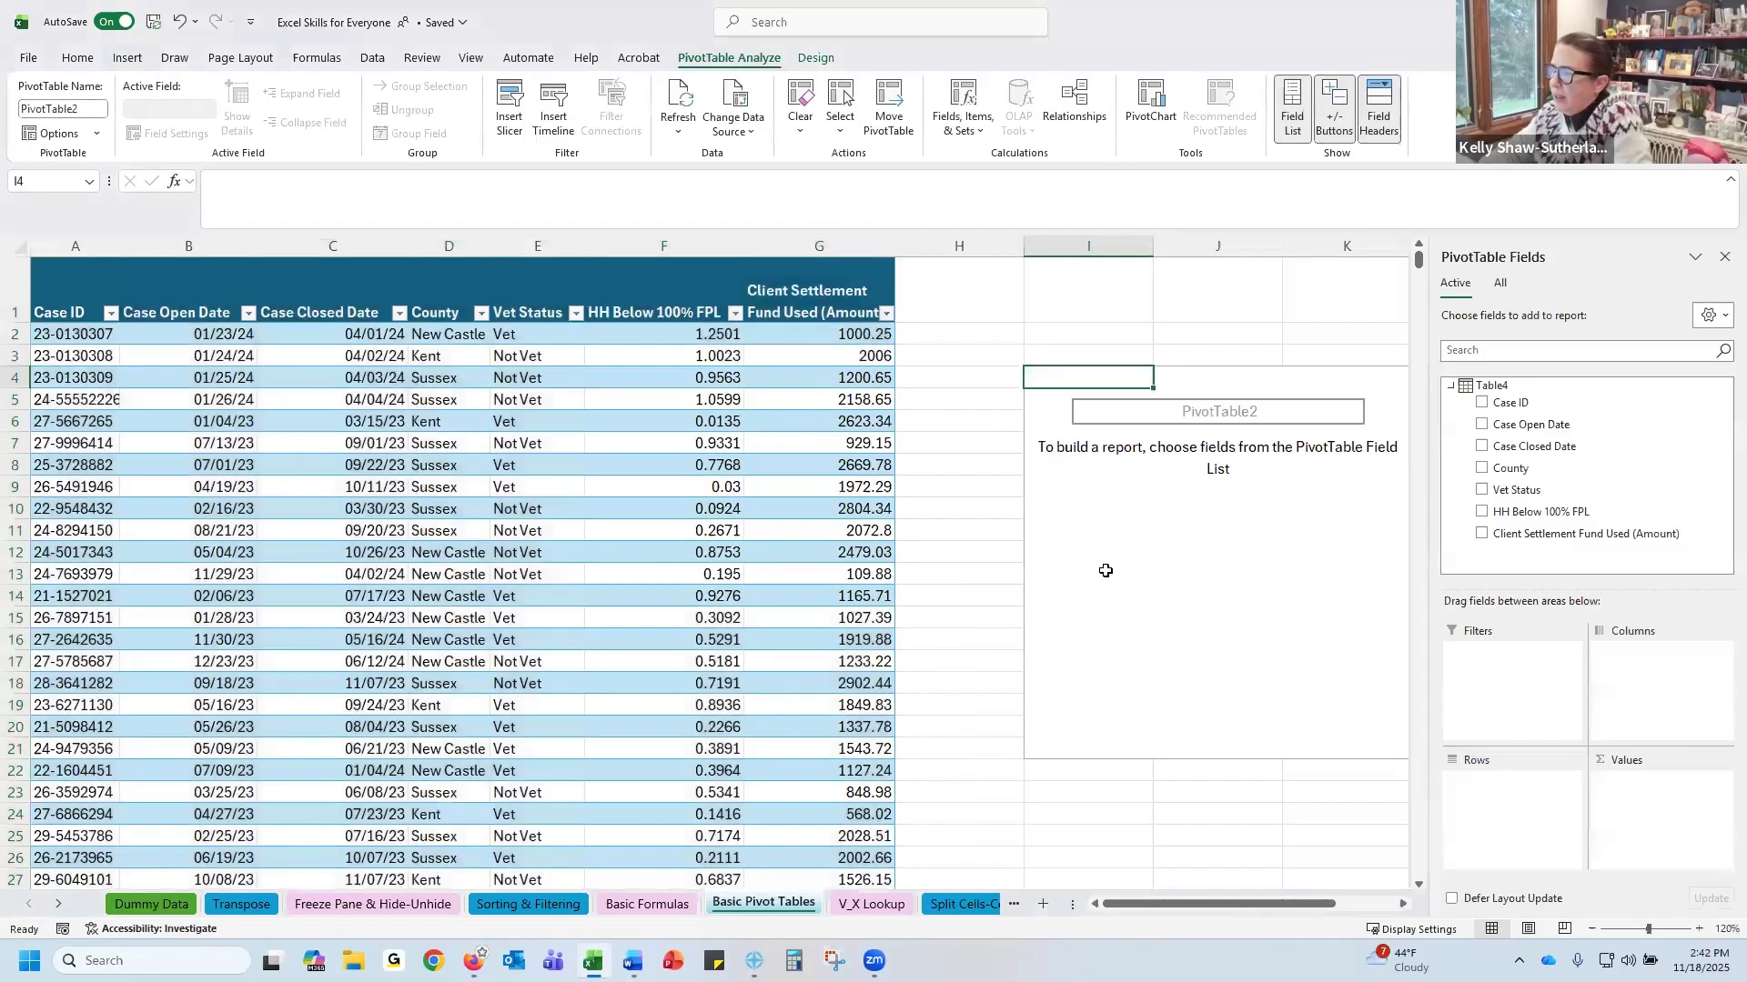
left_click(1146, 471)
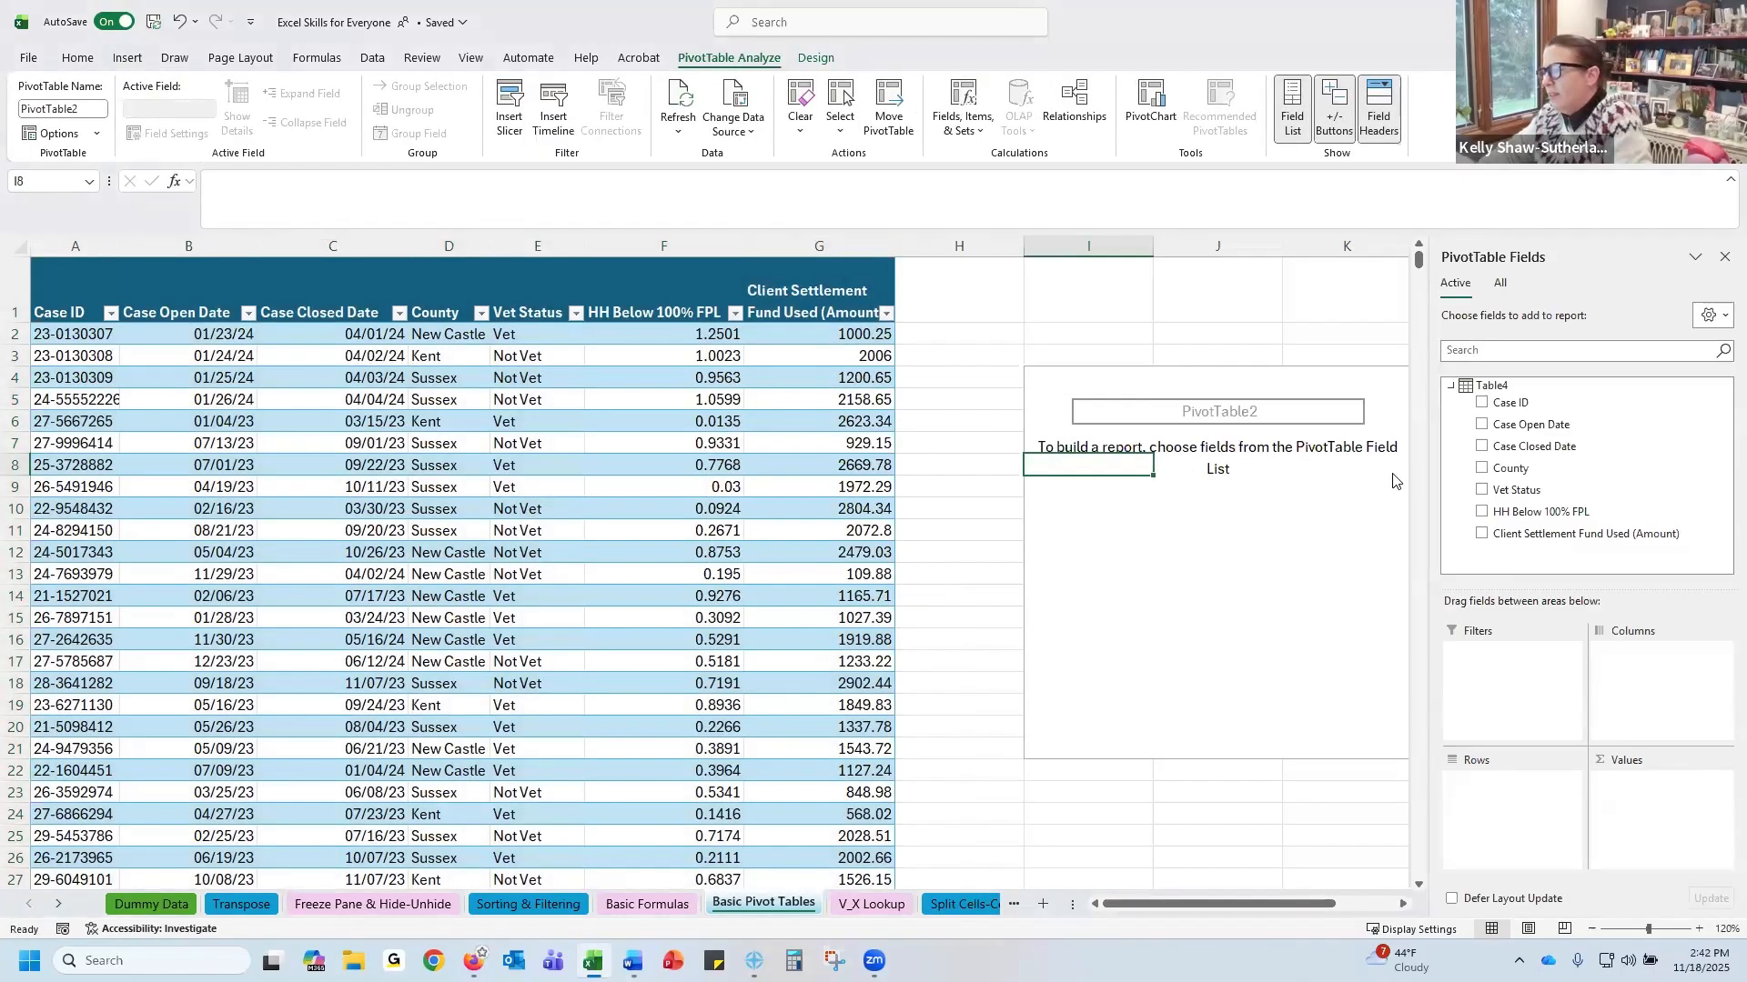
left_click(1251, 423)
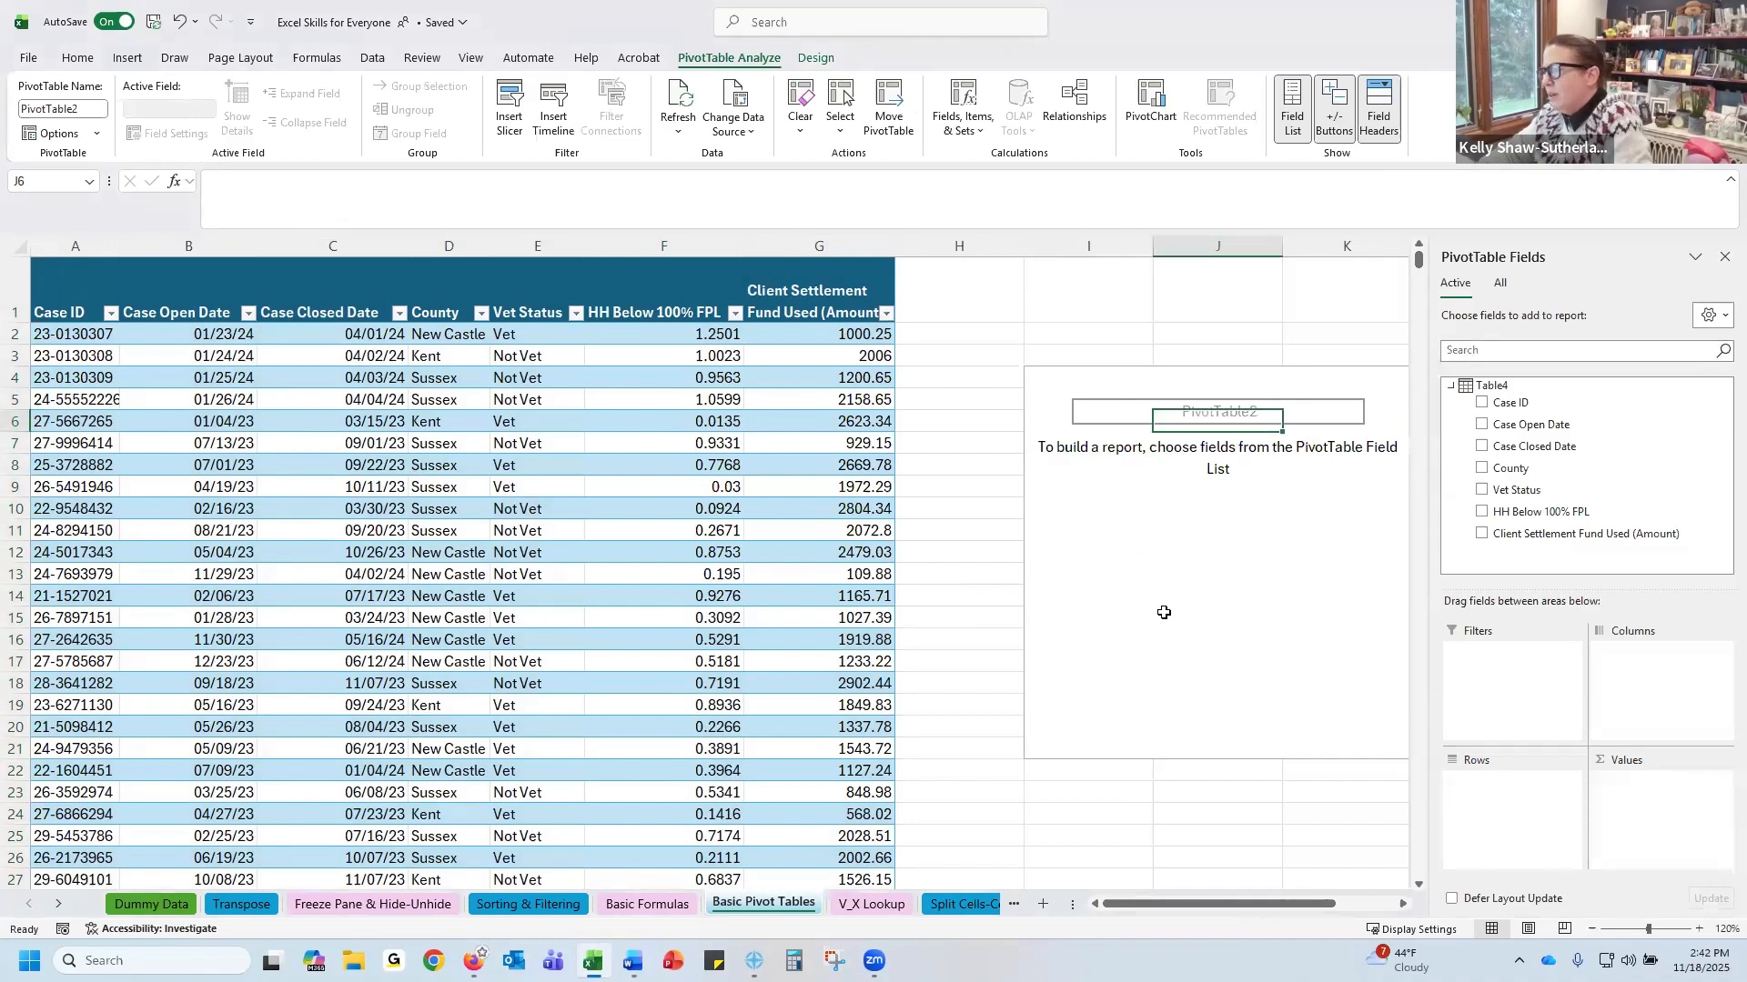
left_click_drag(1131, 909, 1223, 910)
left_click(887, 468)
left_click(821, 399)
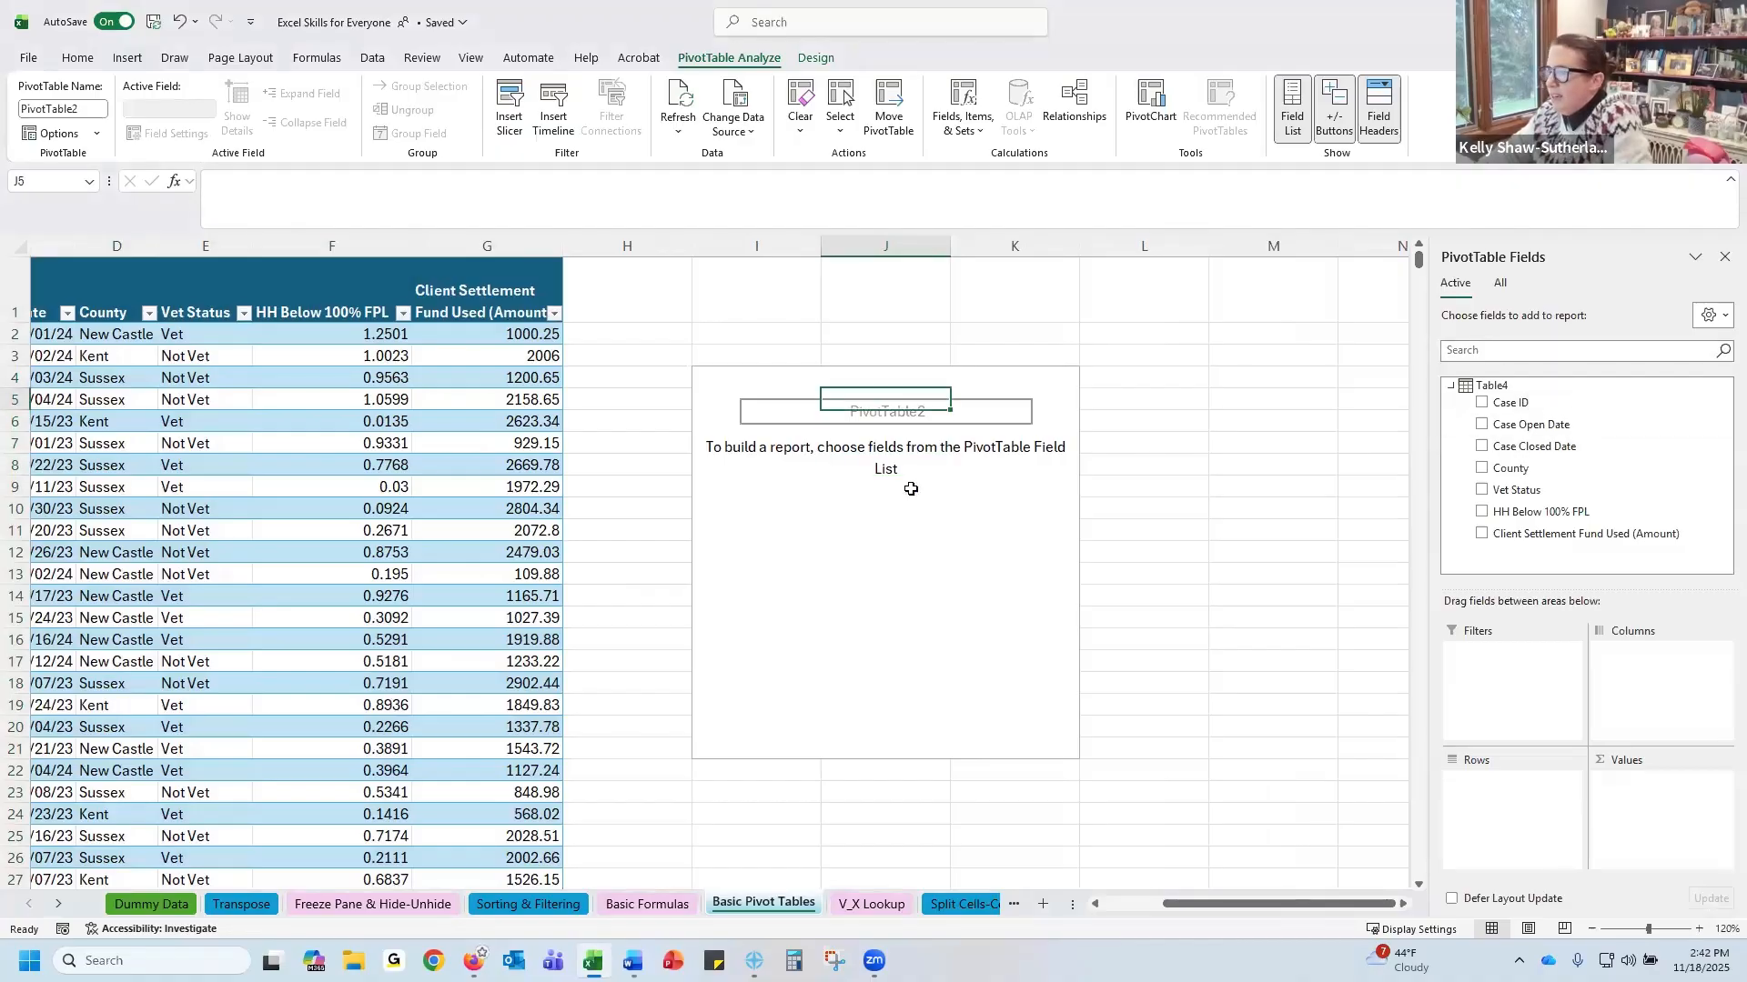
left_click(877, 491)
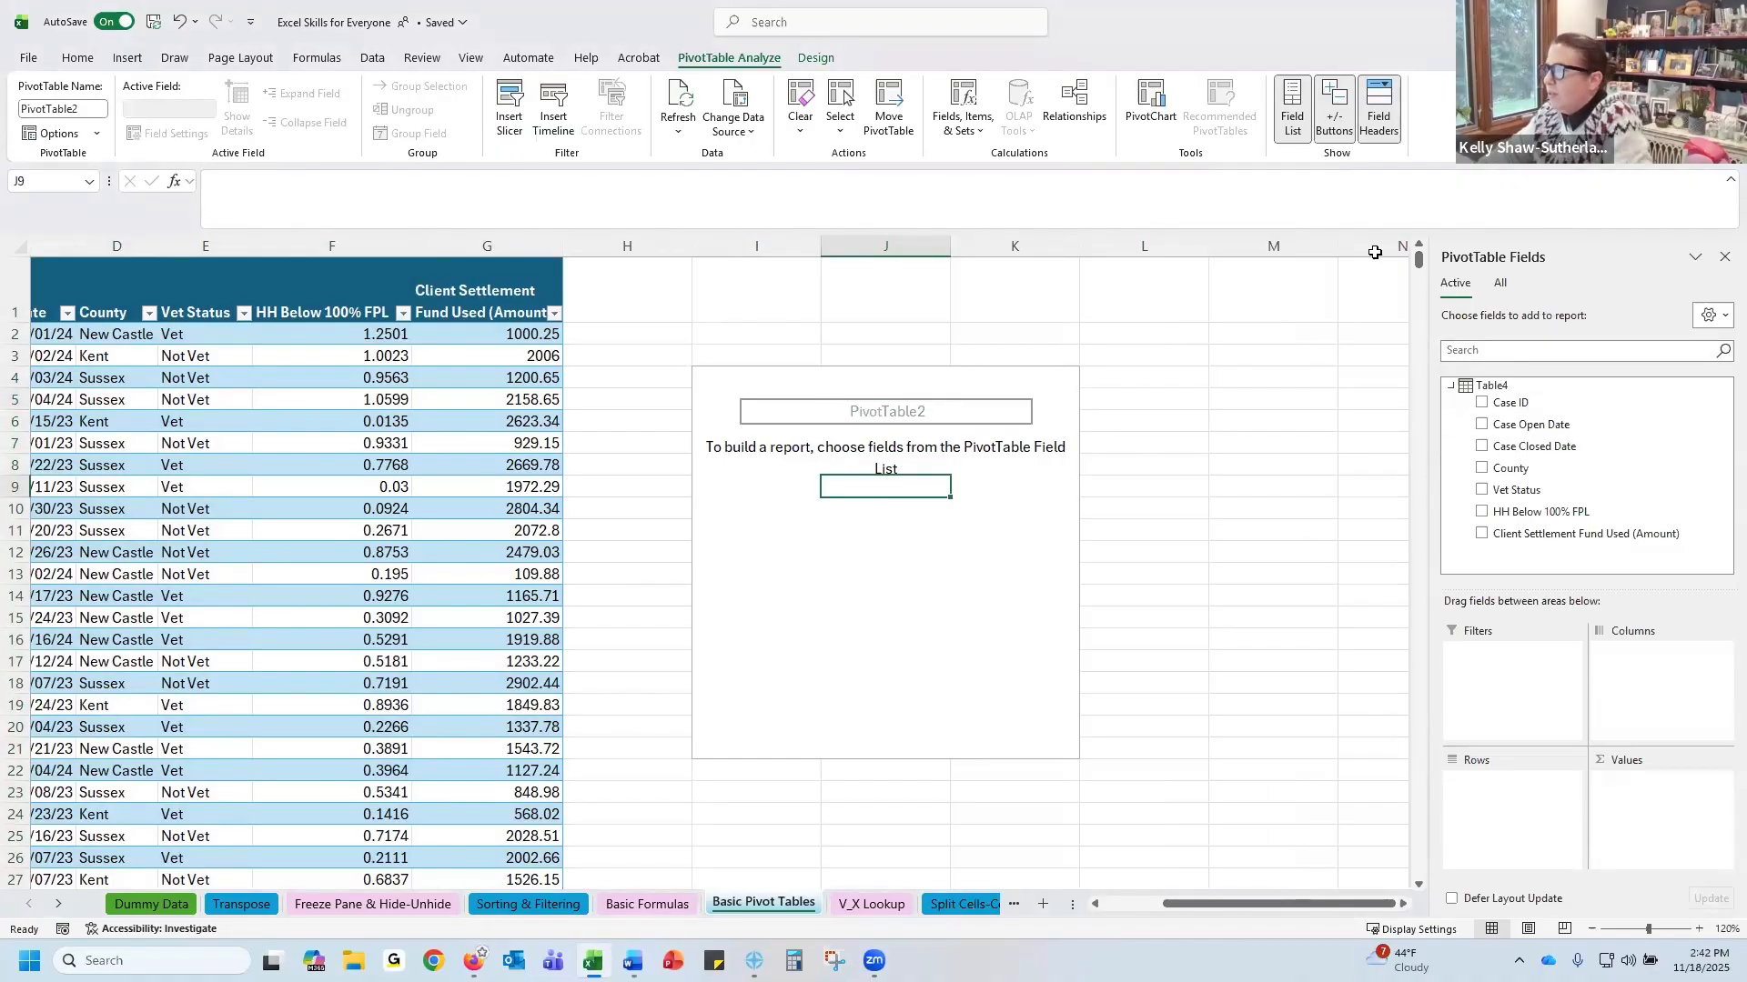
left_click(1289, 114)
left_click(1288, 113)
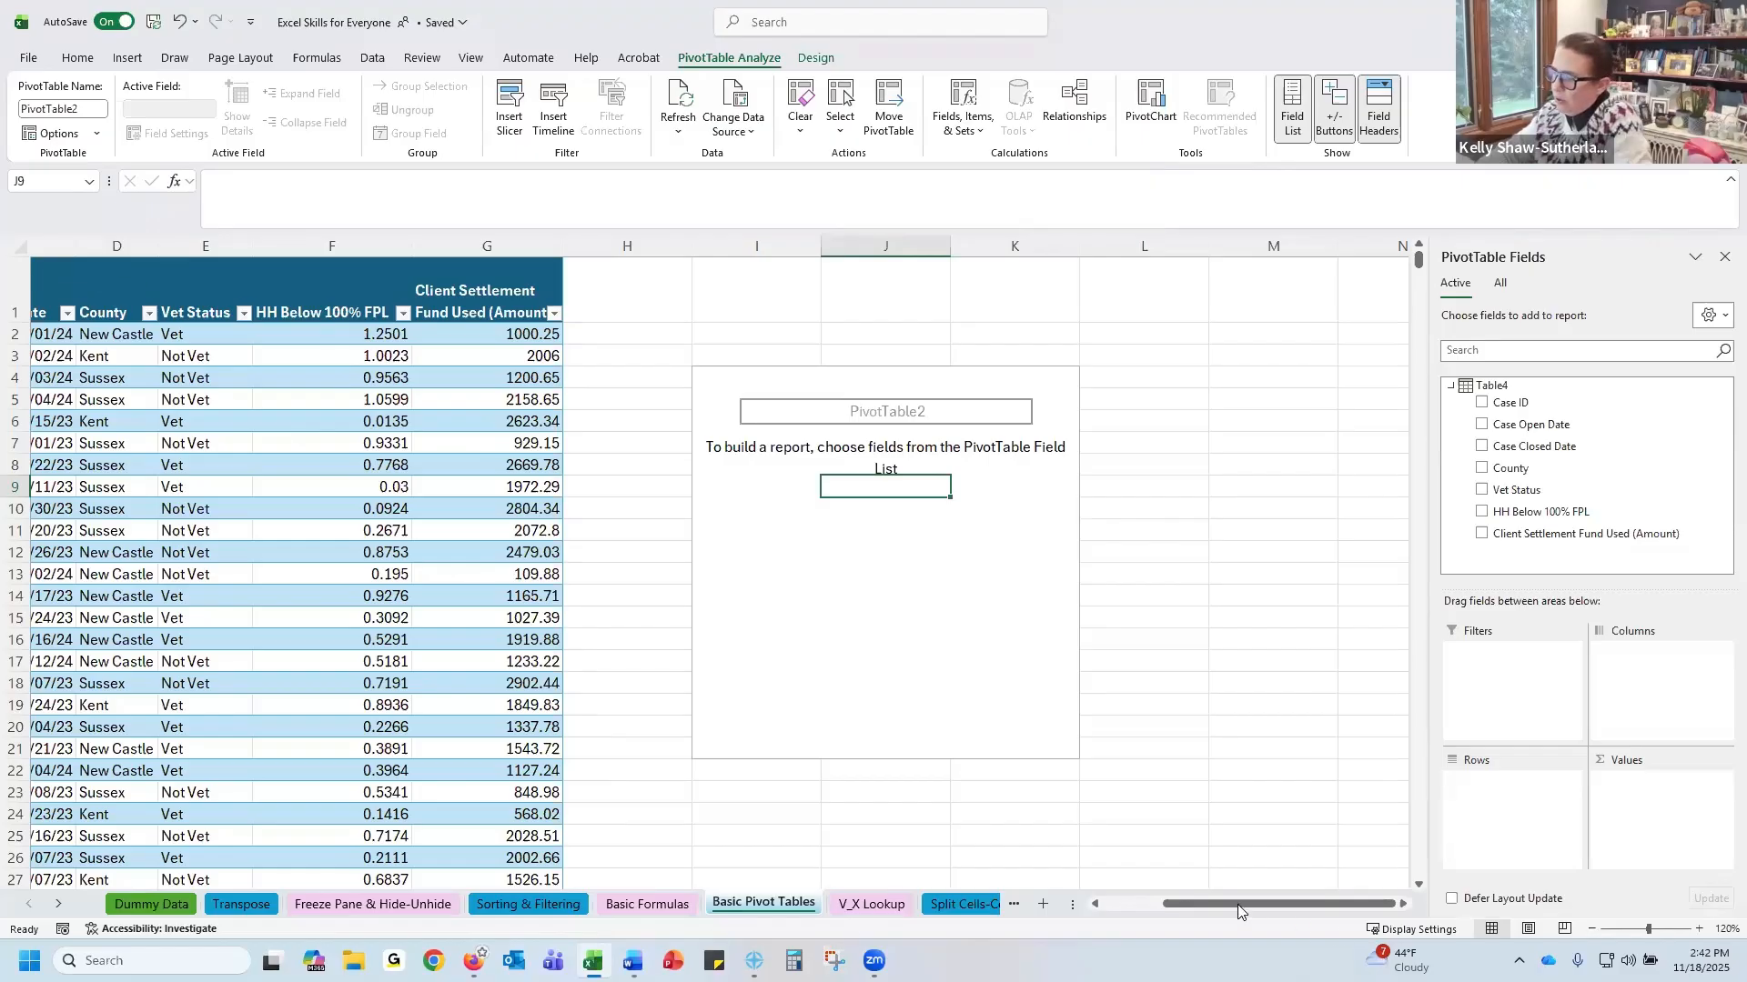
left_click(1135, 904)
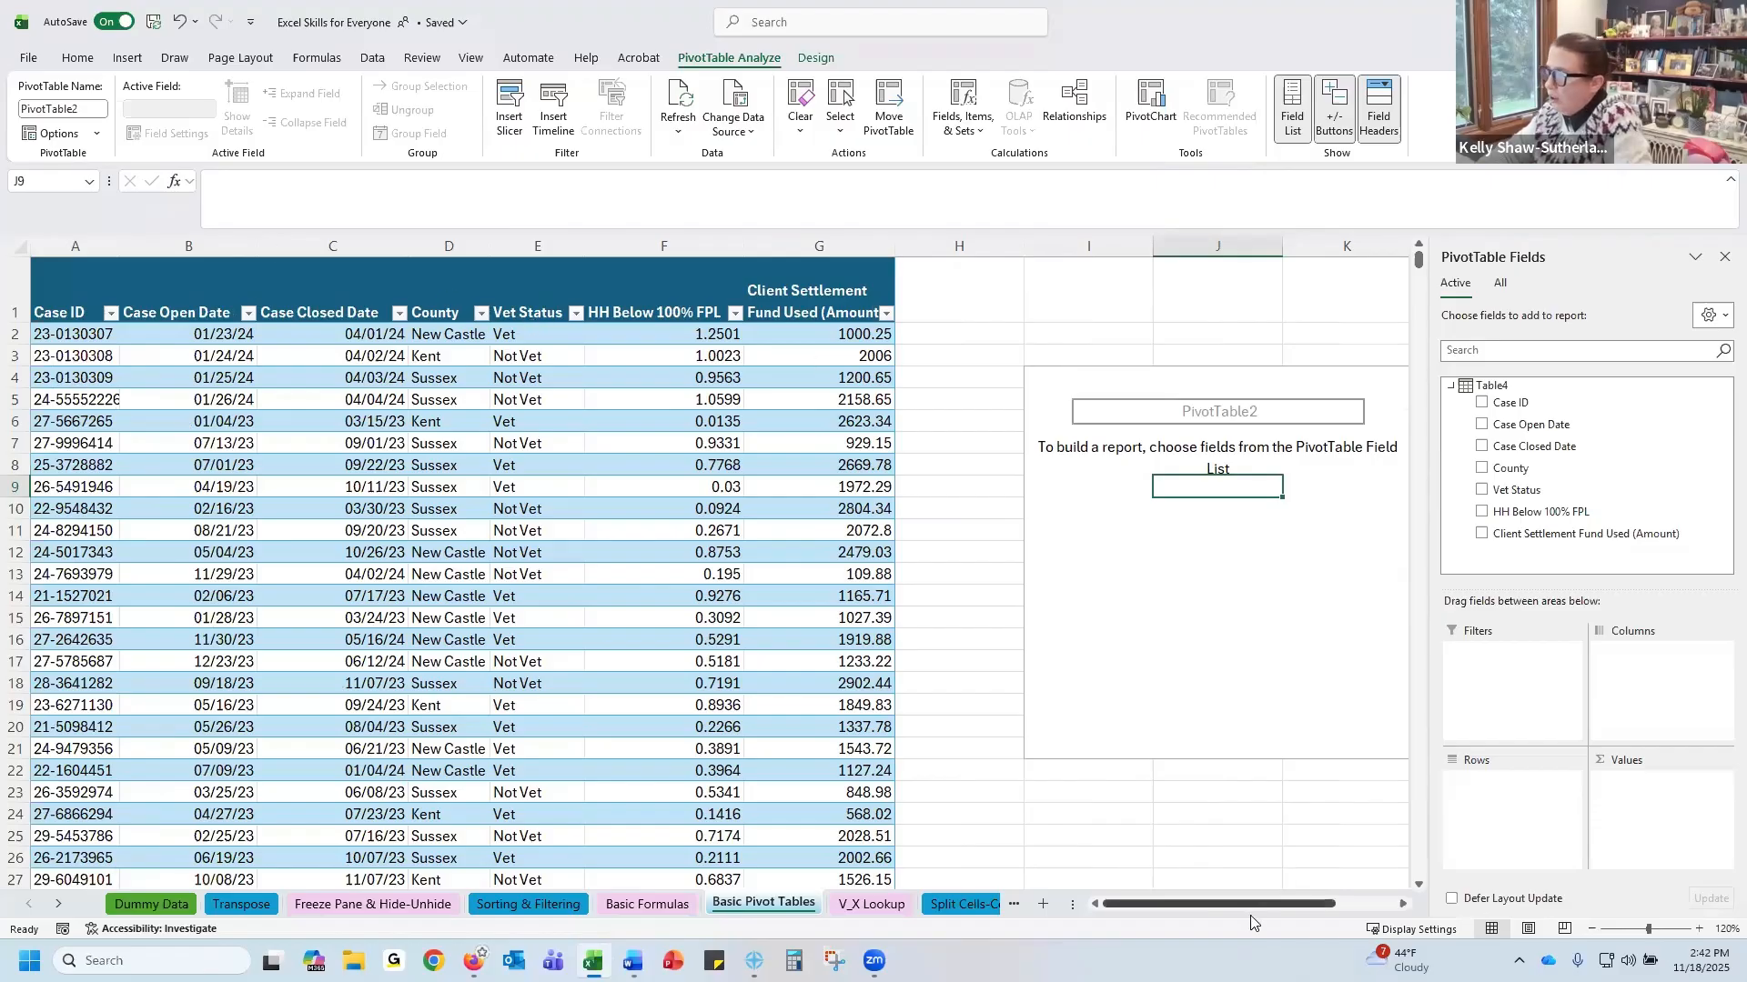
left_click_drag(1253, 908, 1359, 911)
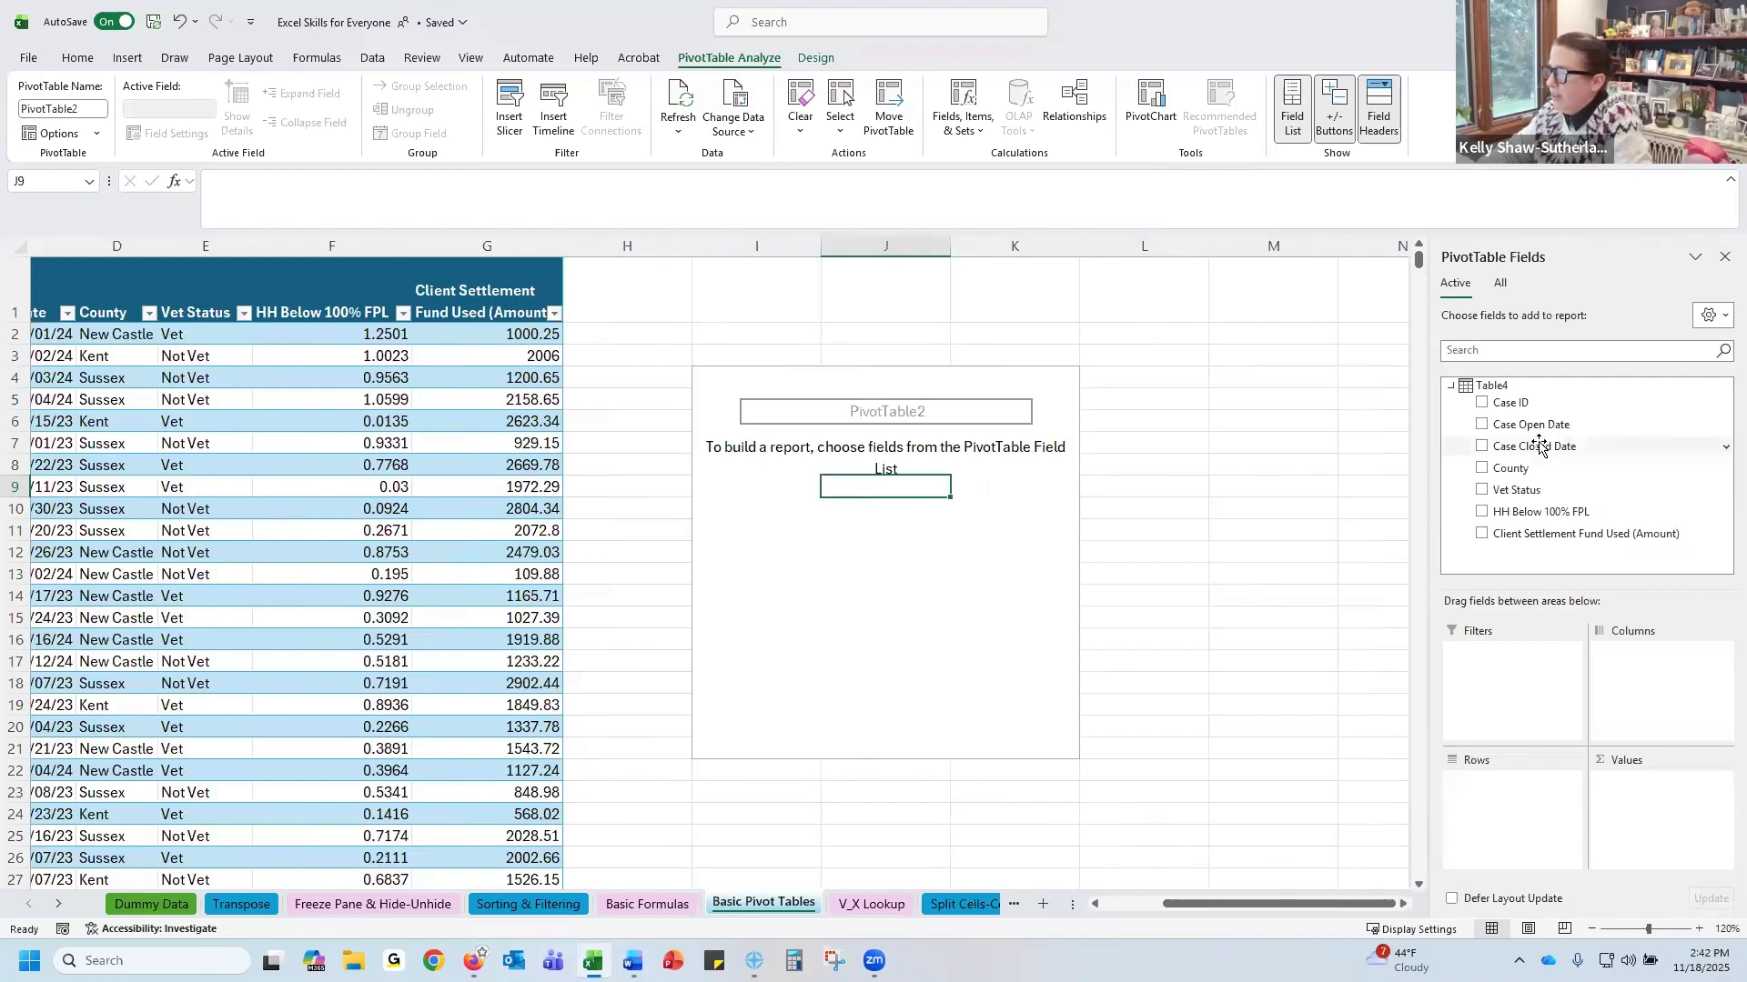
Place County in the PivotTable rows and Vet Status in its columns
left_click(1521, 466)
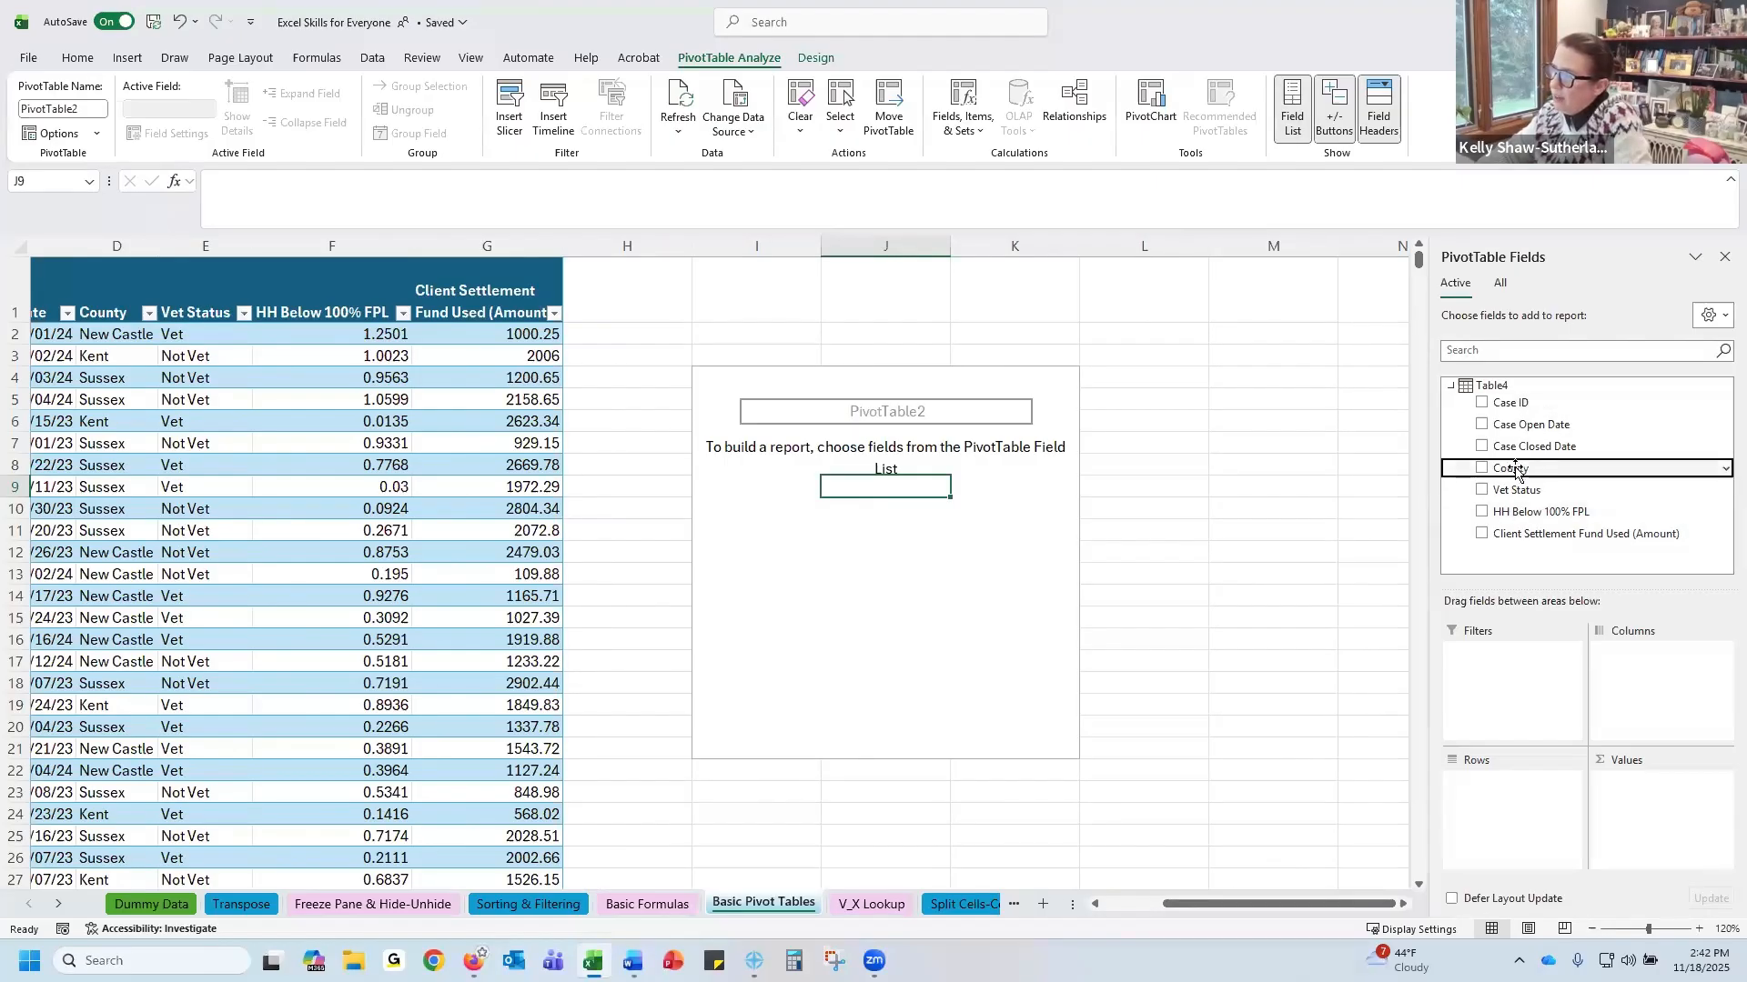
left_click_drag(1516, 472, 1497, 782)
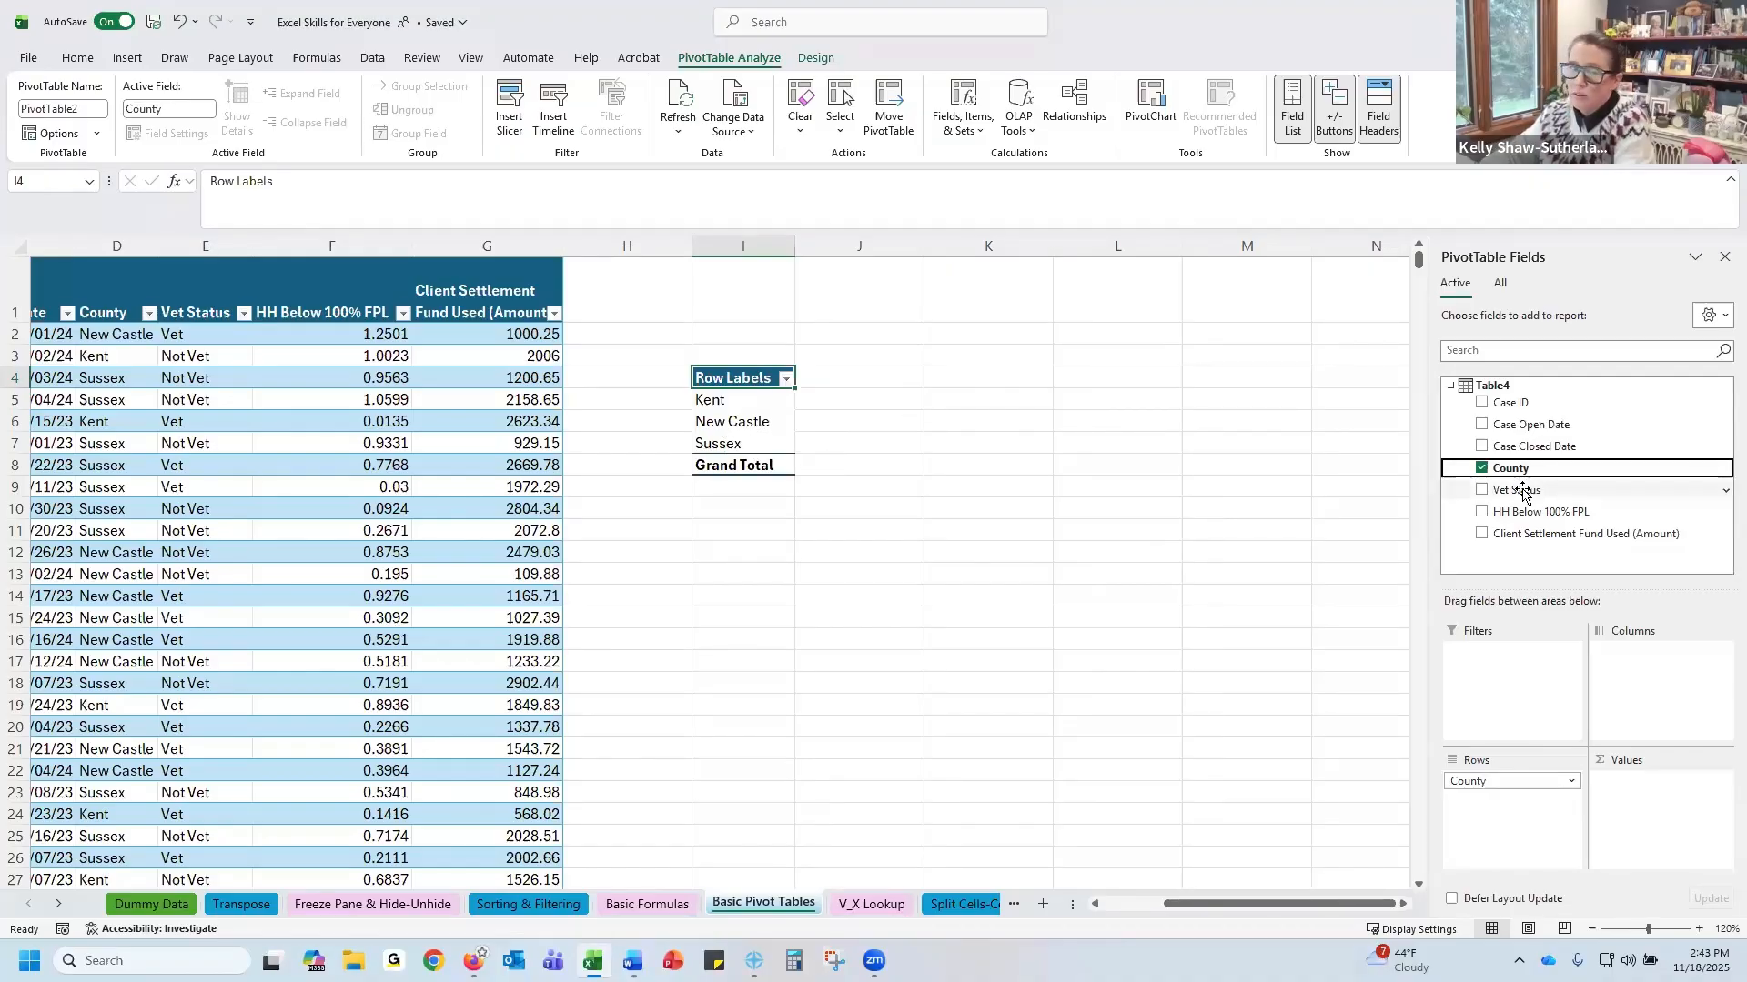
left_click_drag(1523, 492, 1689, 673)
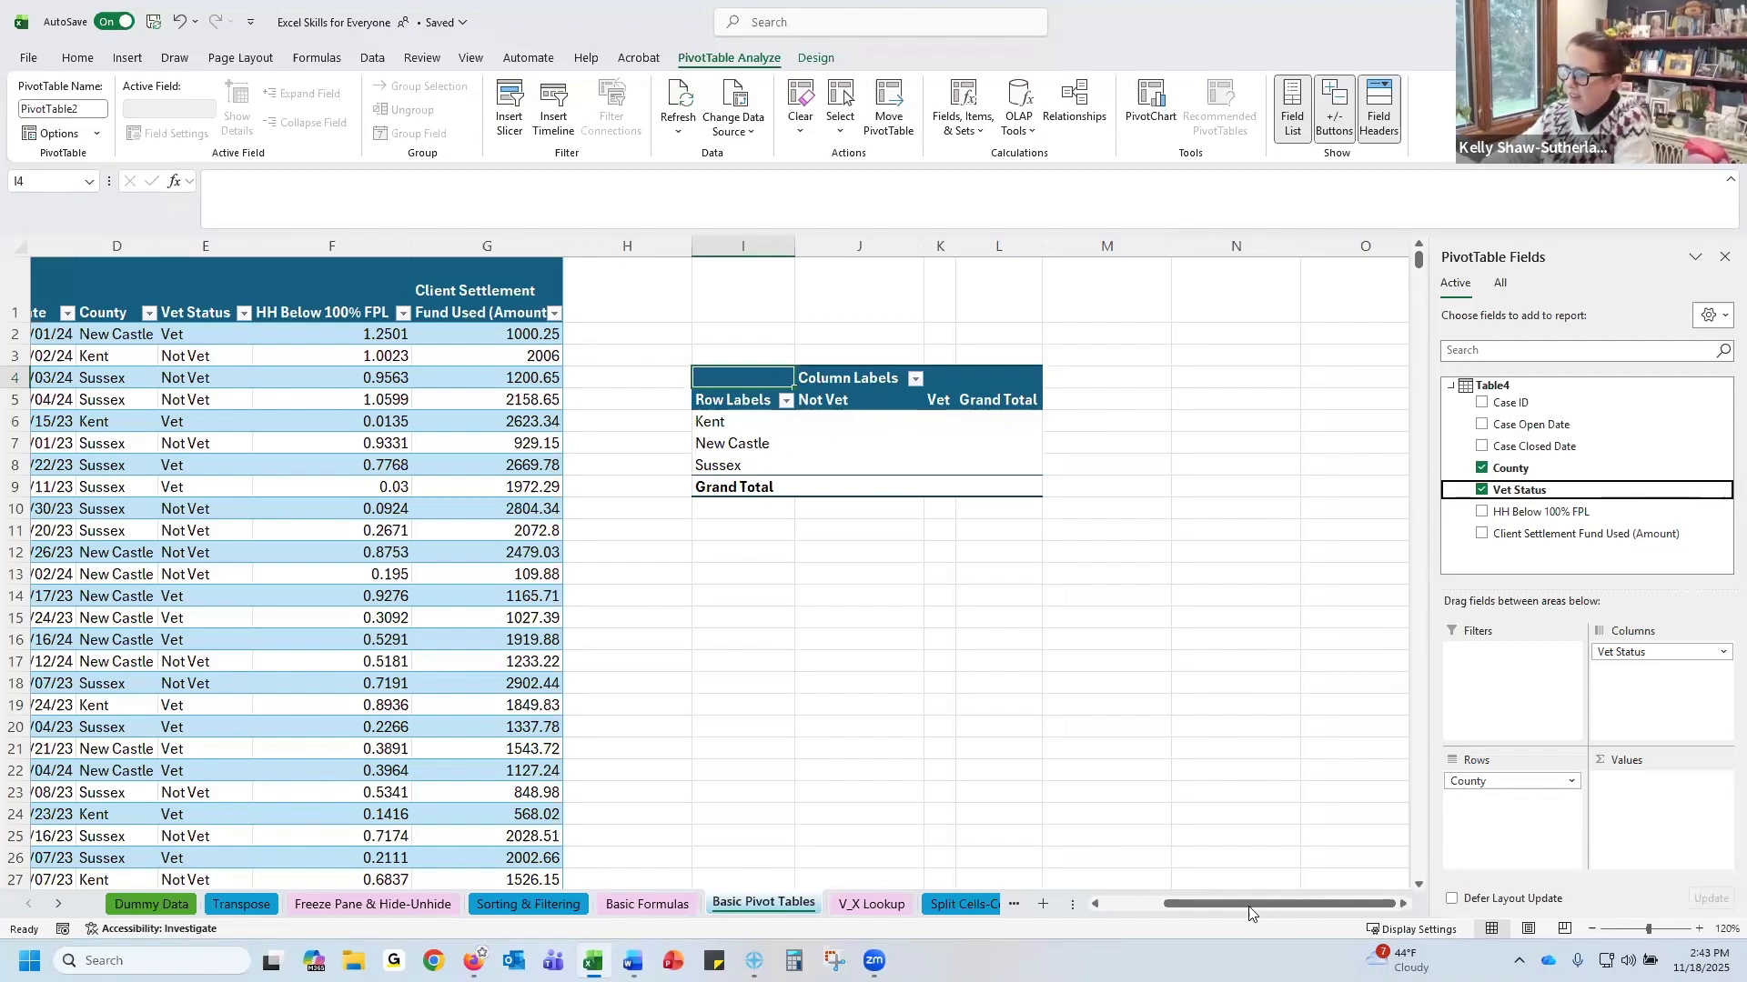
Add Case ID to the PivotTable values to count cases per county and vet status
left_click_drag(1273, 905, 1113, 923)
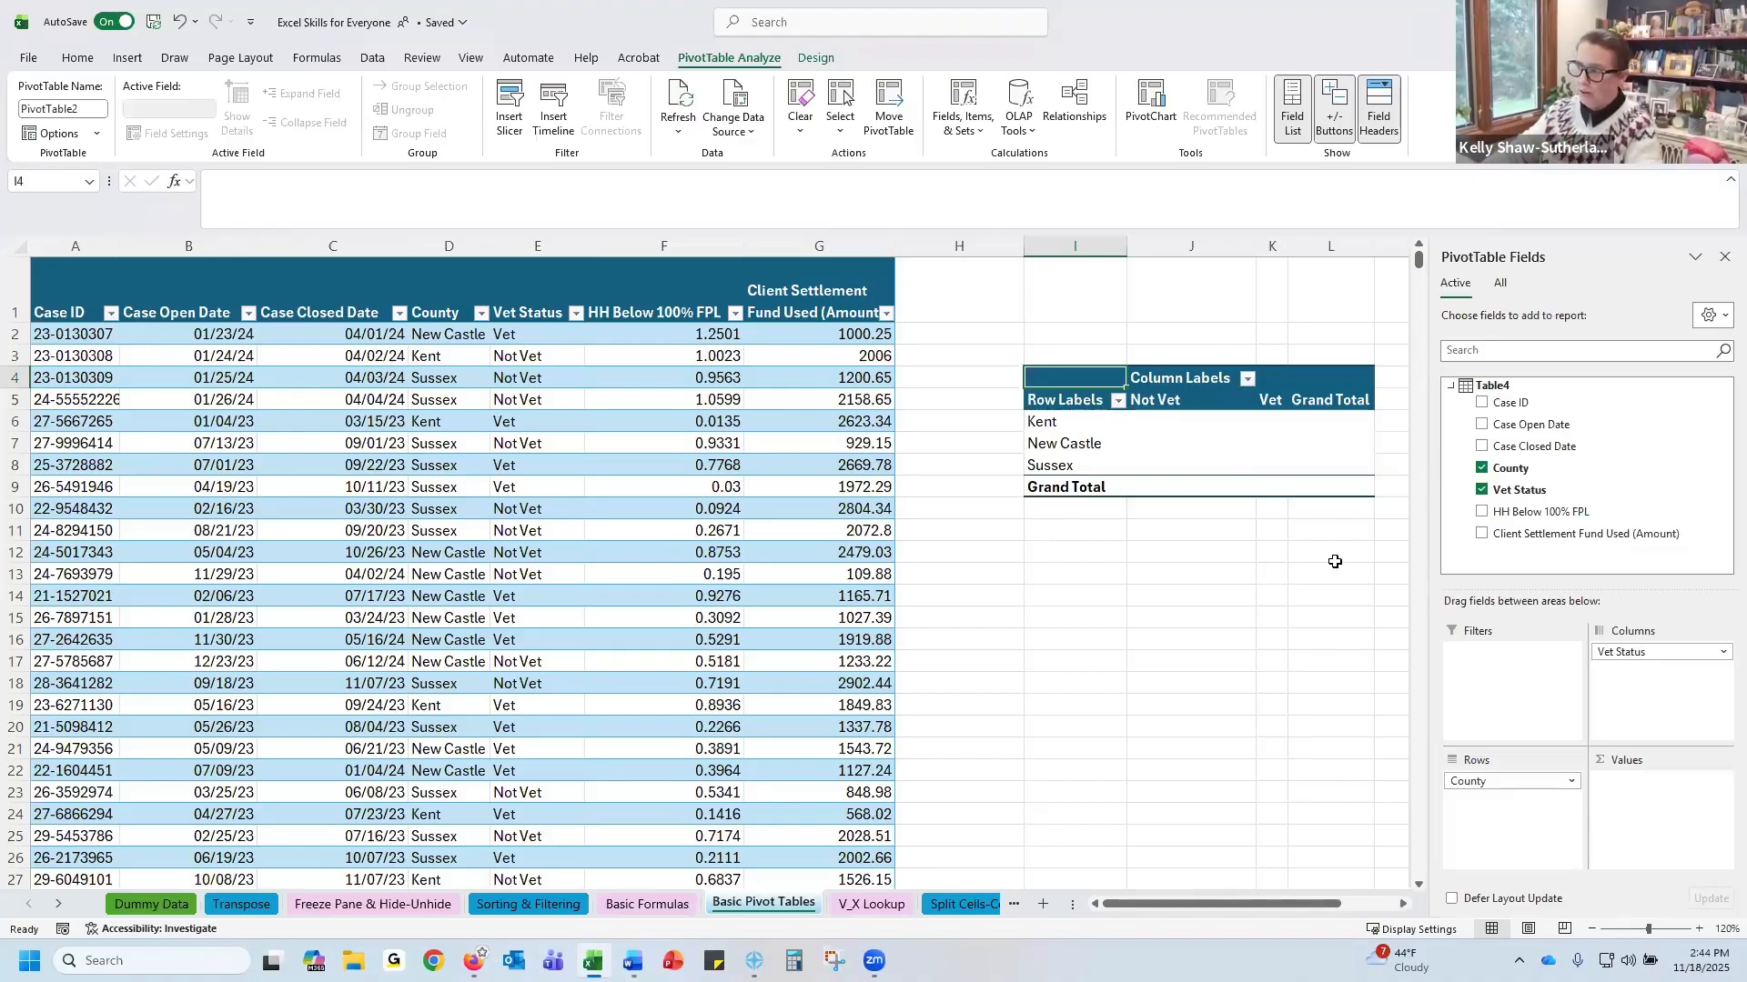
left_click(1539, 403)
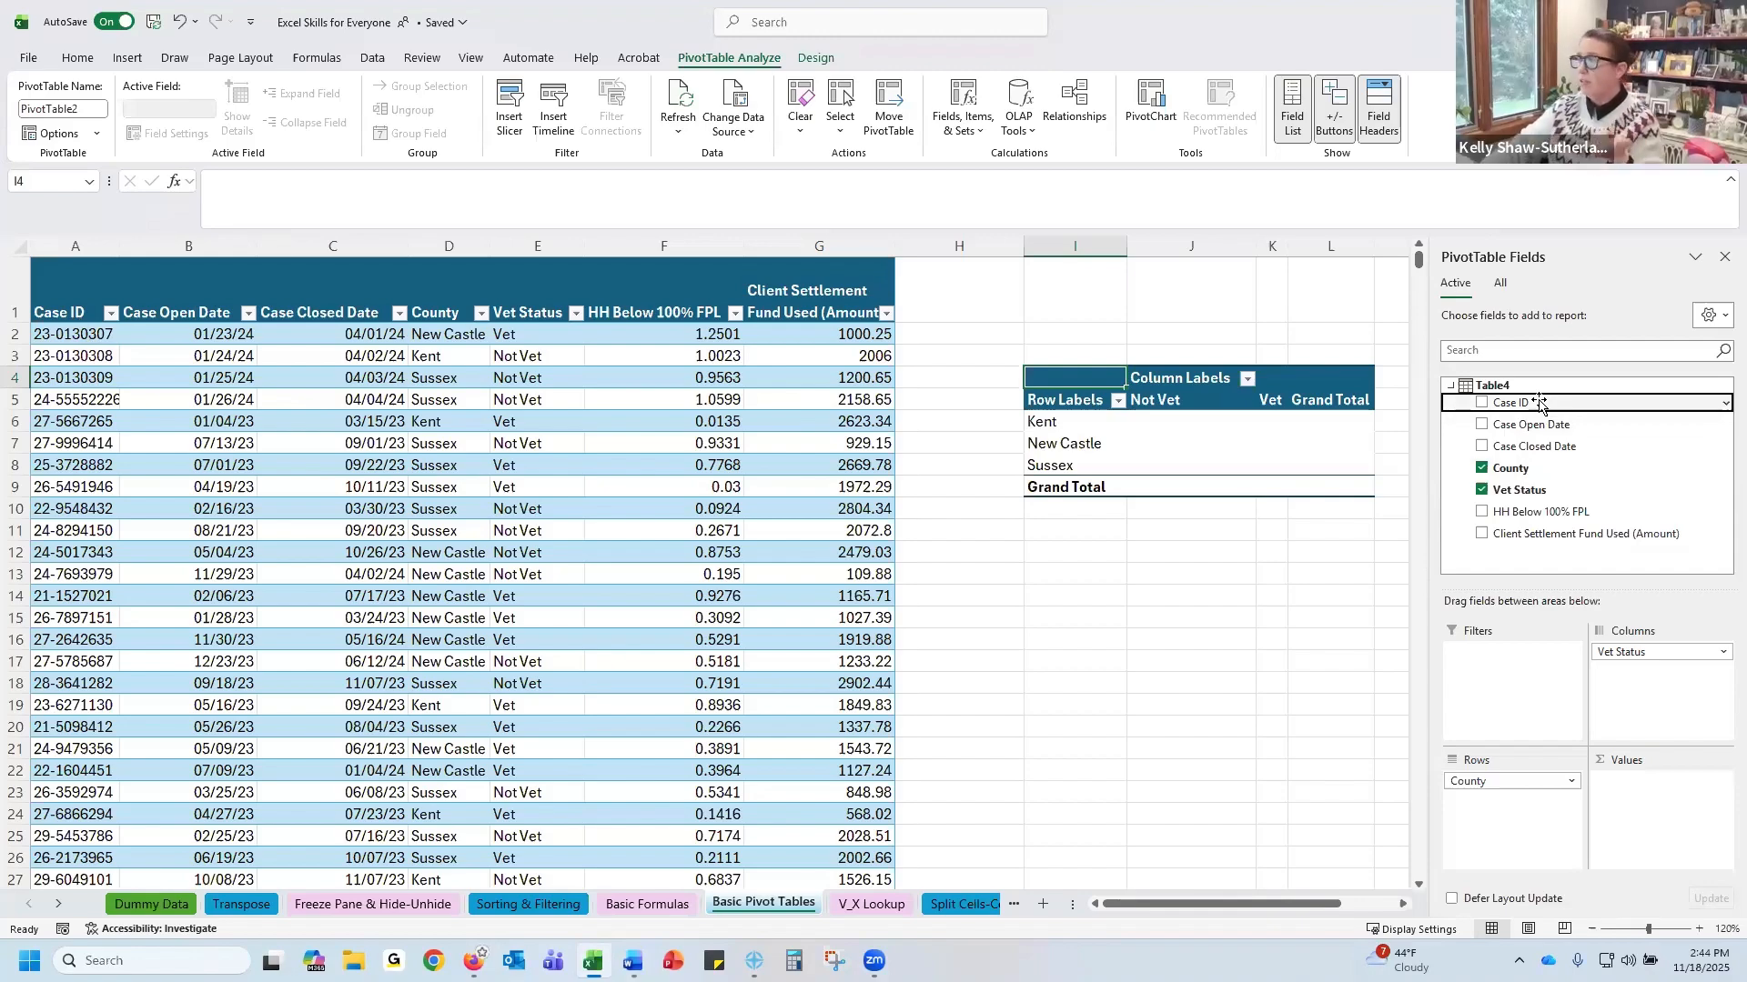
left_click_drag(1540, 407, 1682, 791)
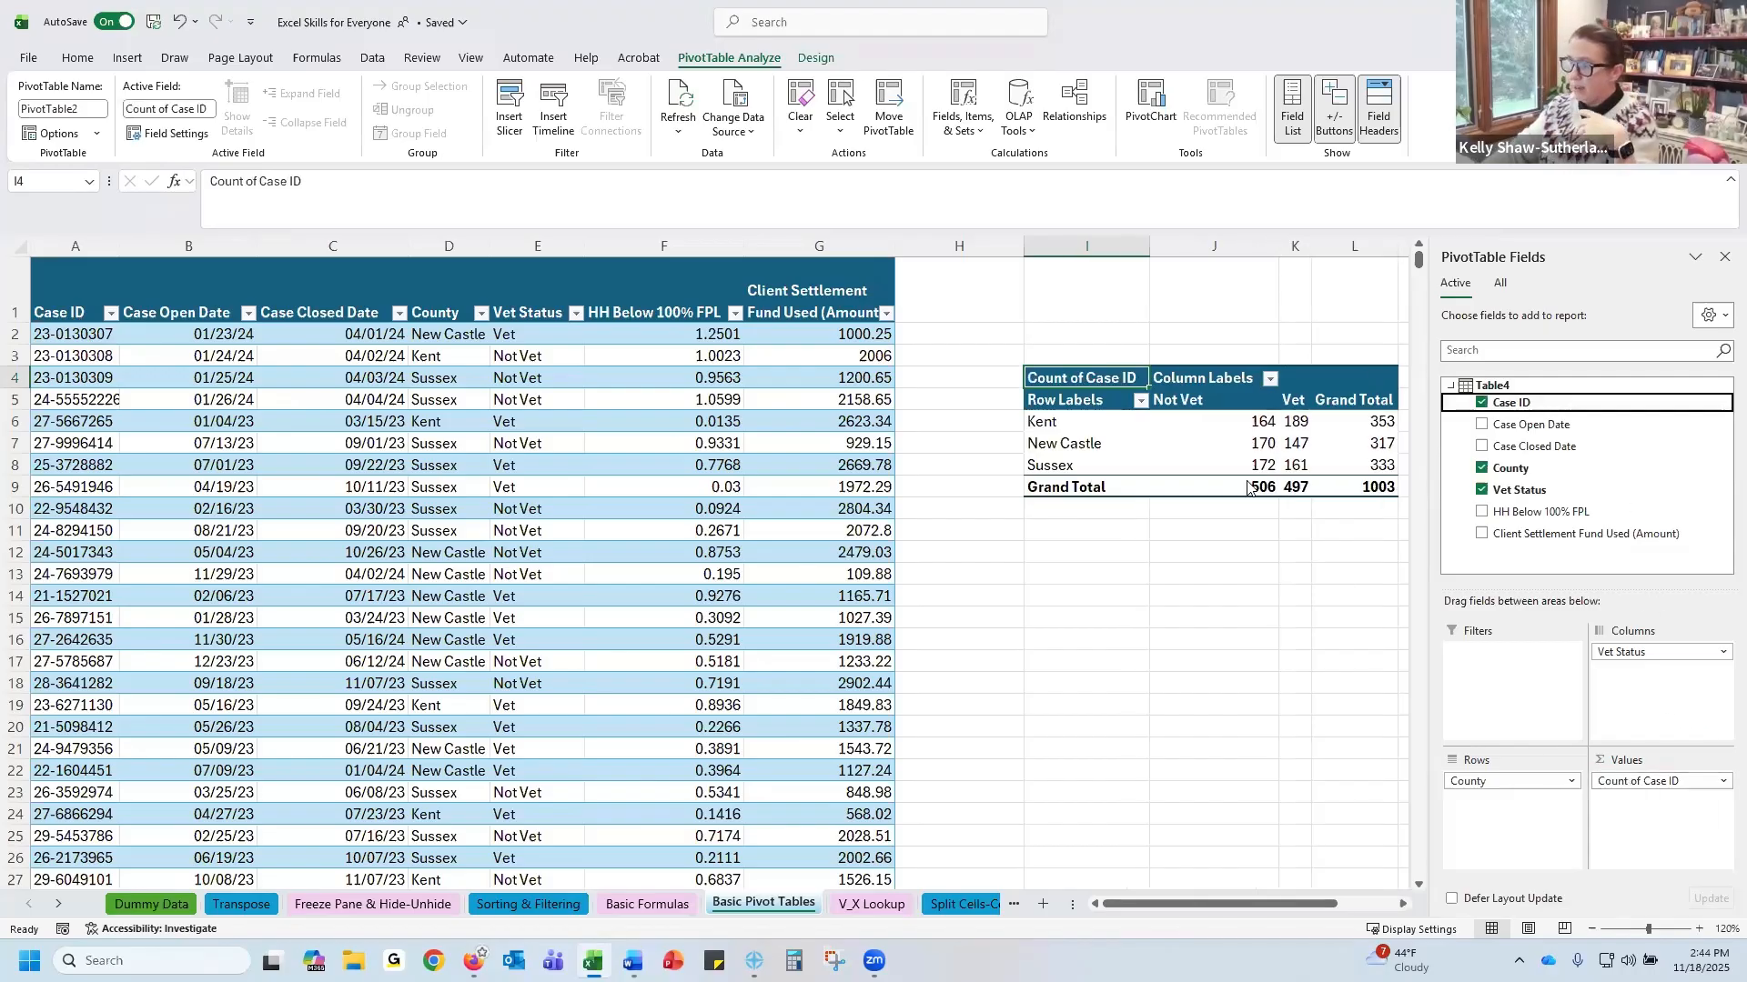
left_click_drag(1128, 904, 1181, 905)
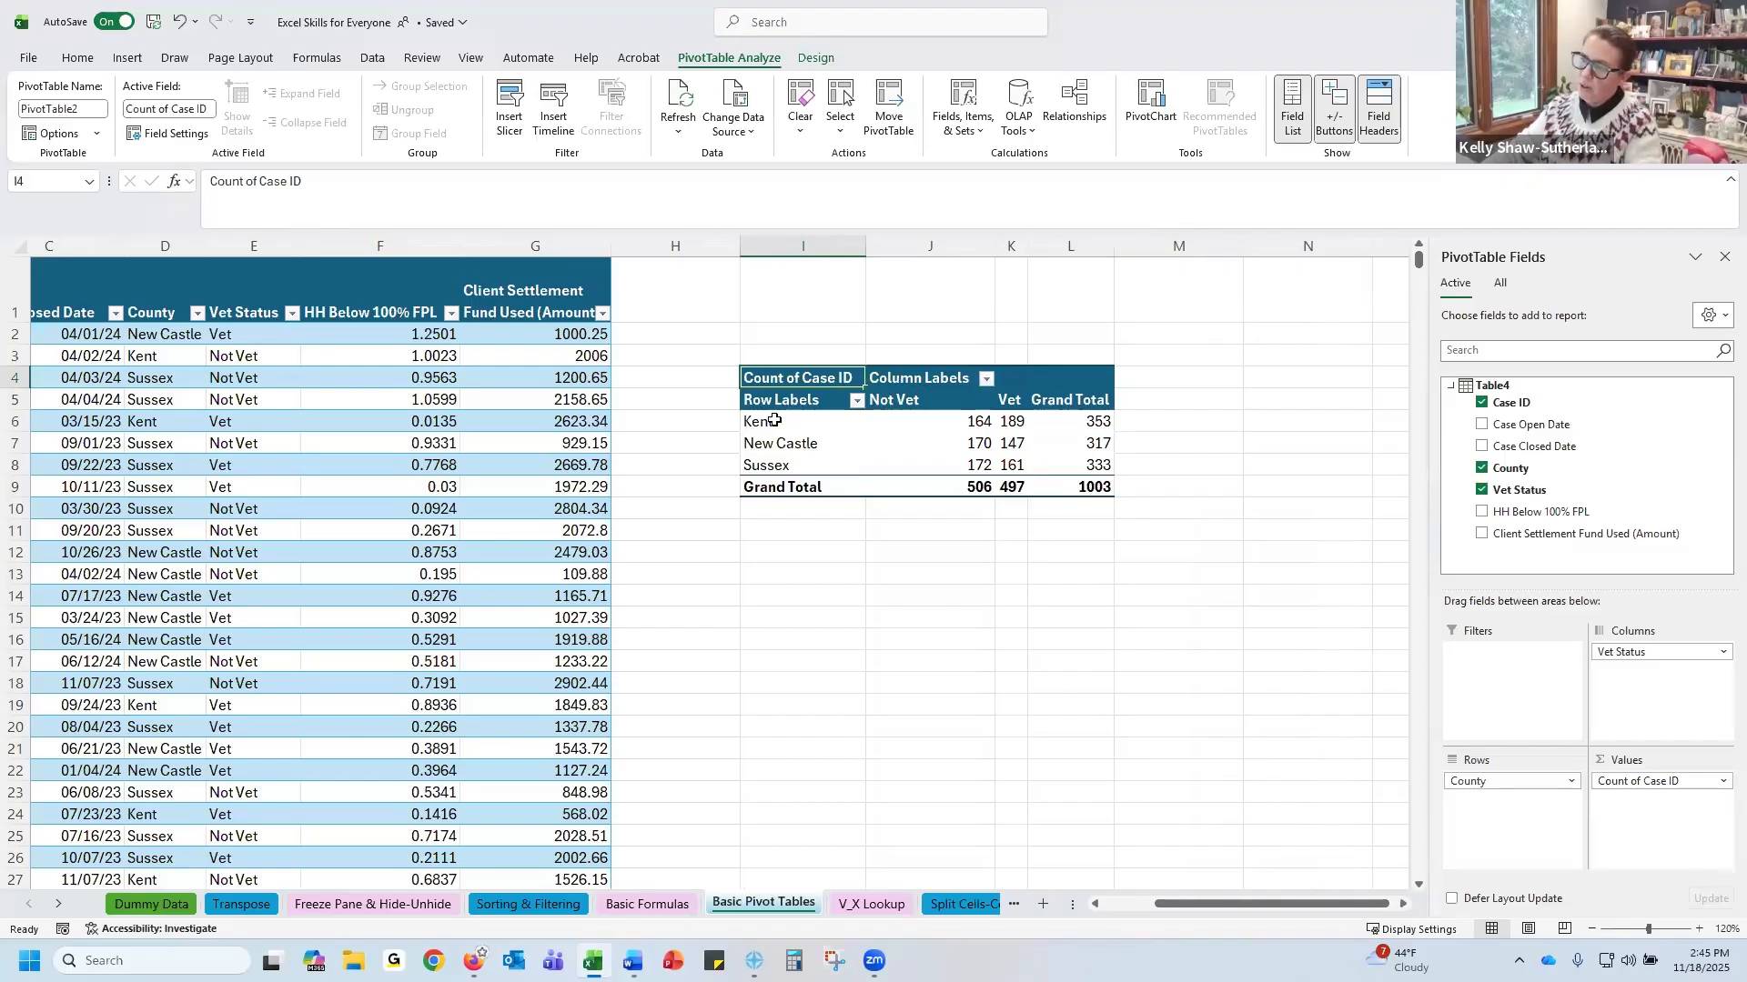
Select the PivotTable's Column Labels and Count of Case ID header cells
mouse_move(942, 420)
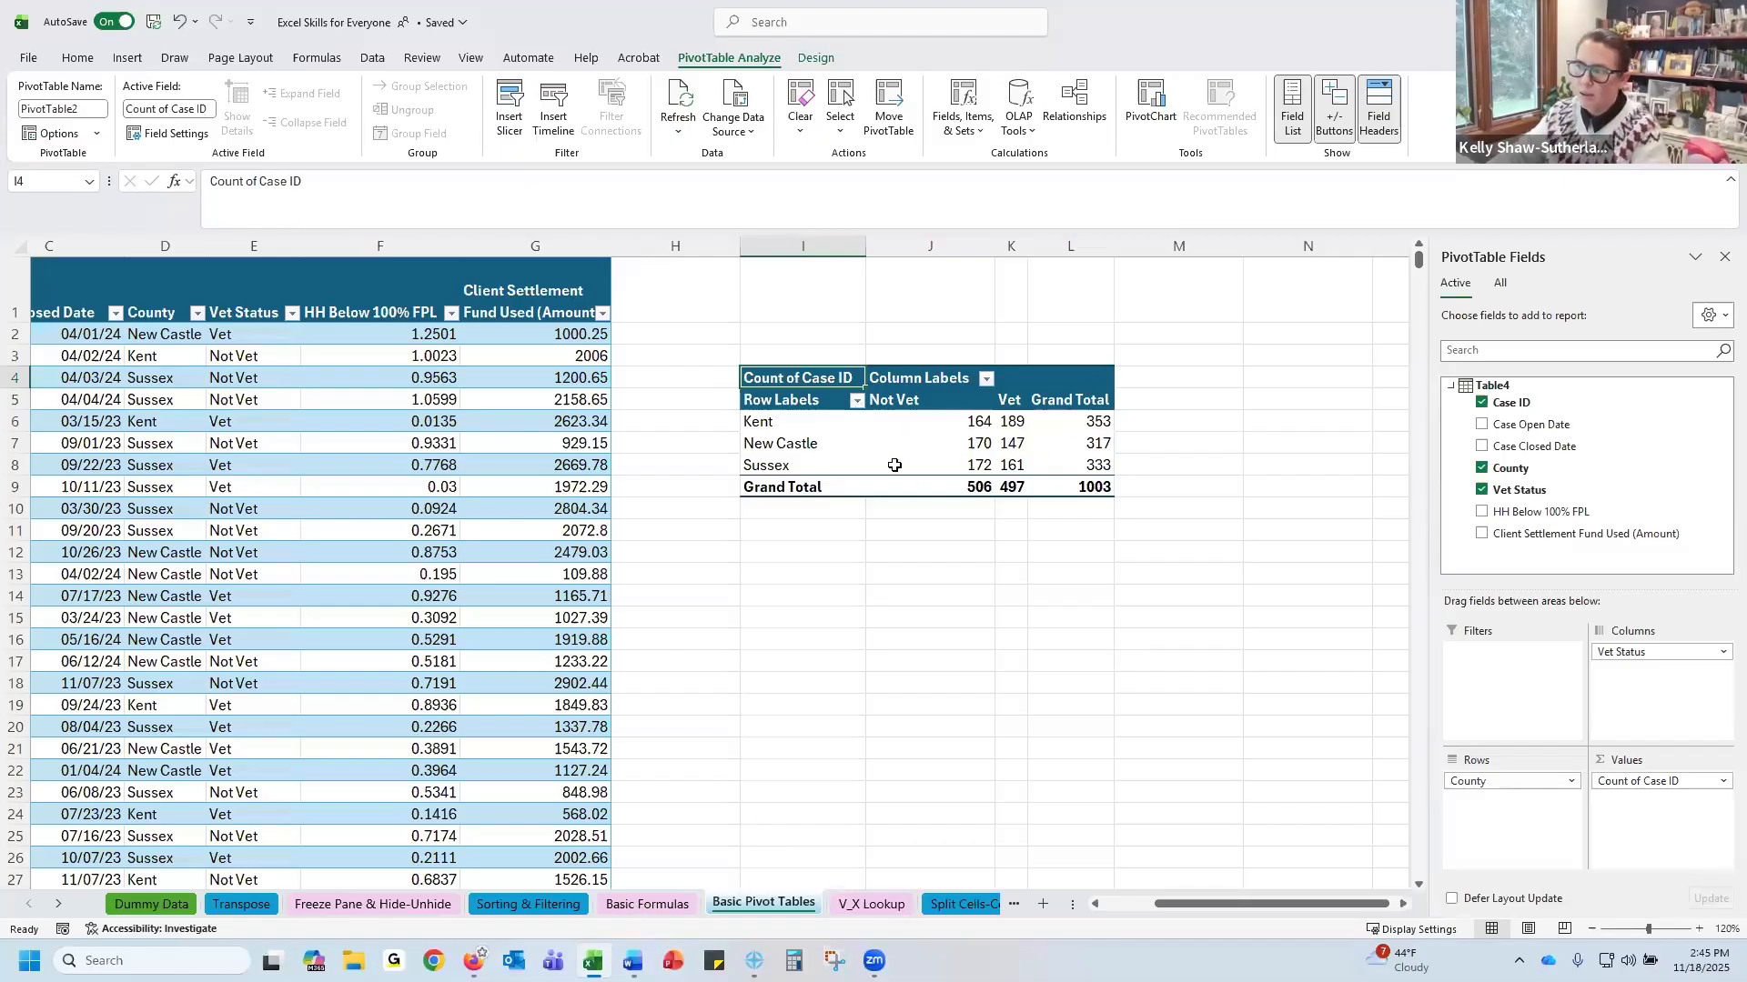
left_click(928, 379)
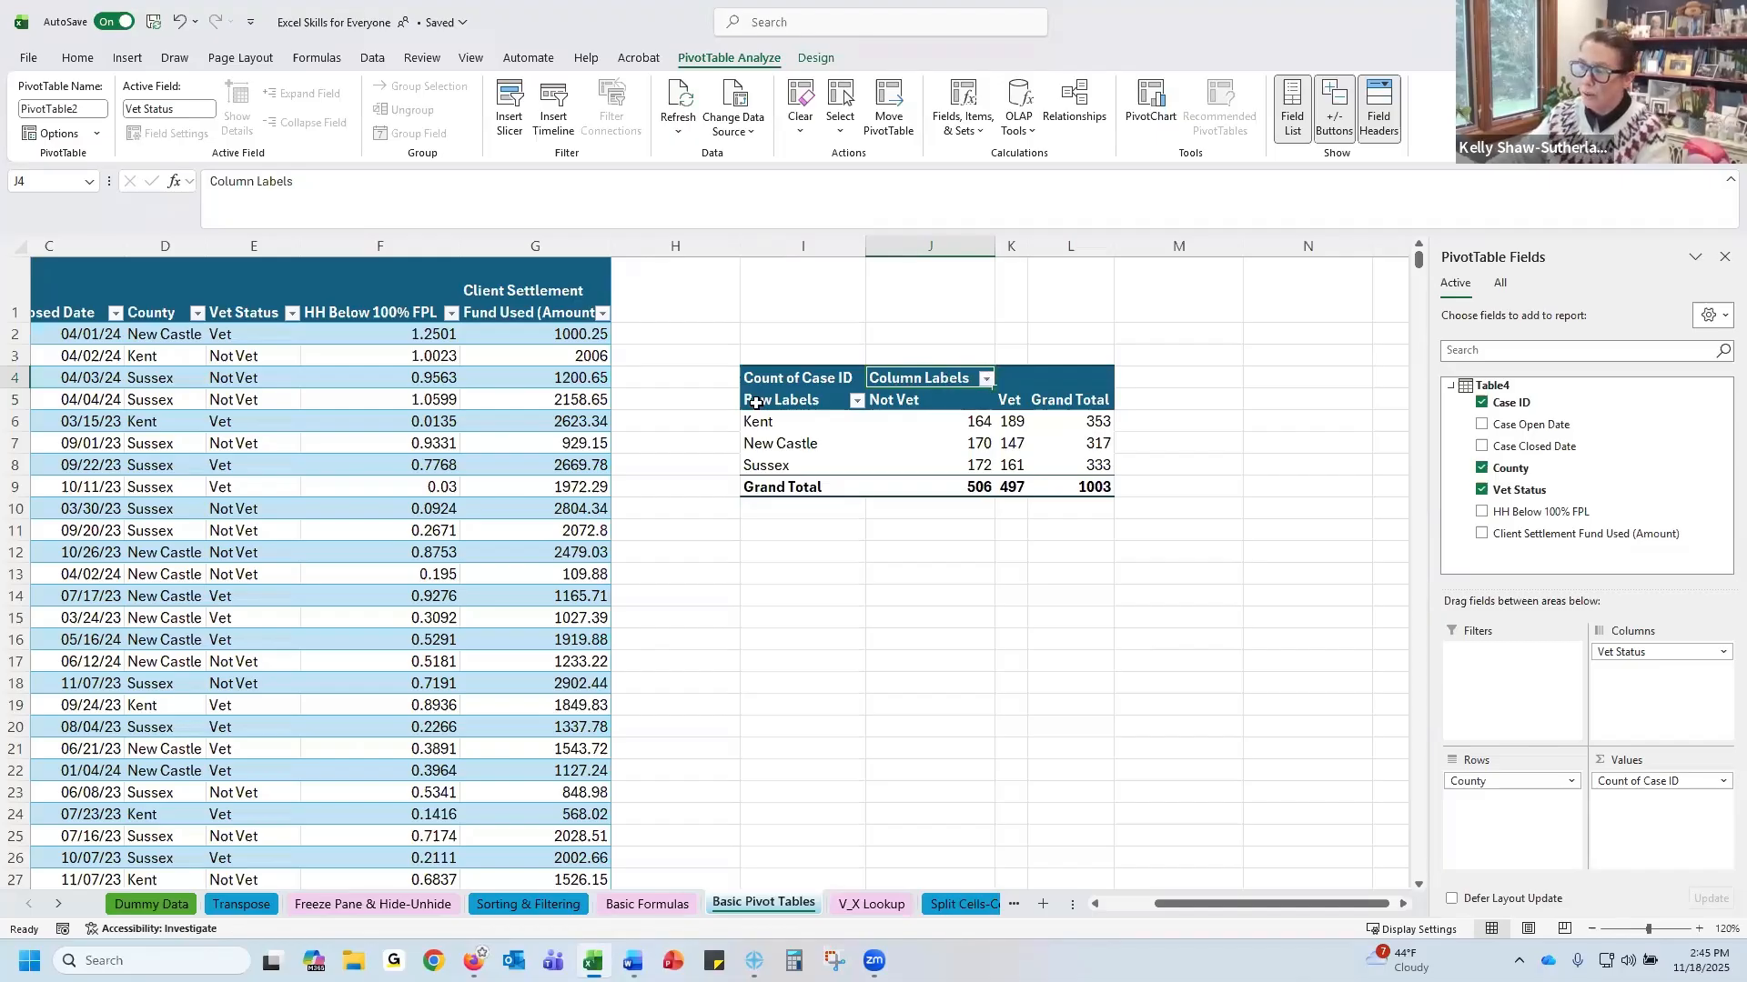
left_click(799, 378)
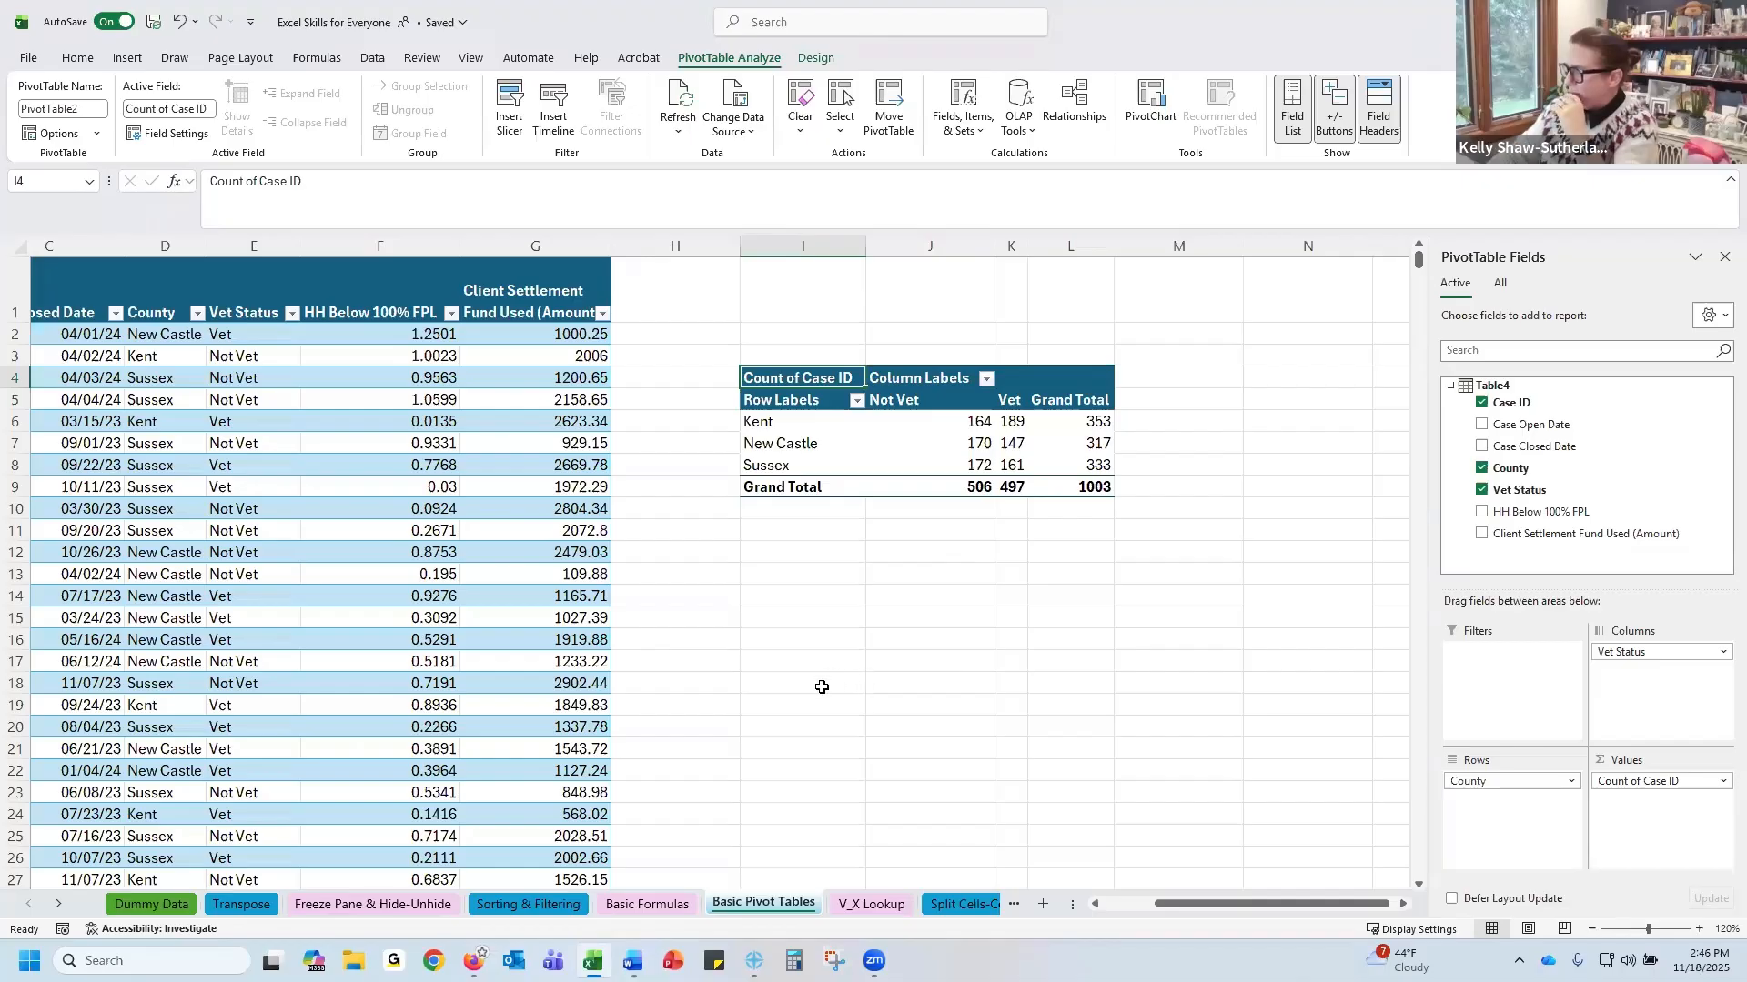
On the V_X Lookup sheet, examine the funding code reference table in K2:K4 at 130% zoom
left_click(879, 905)
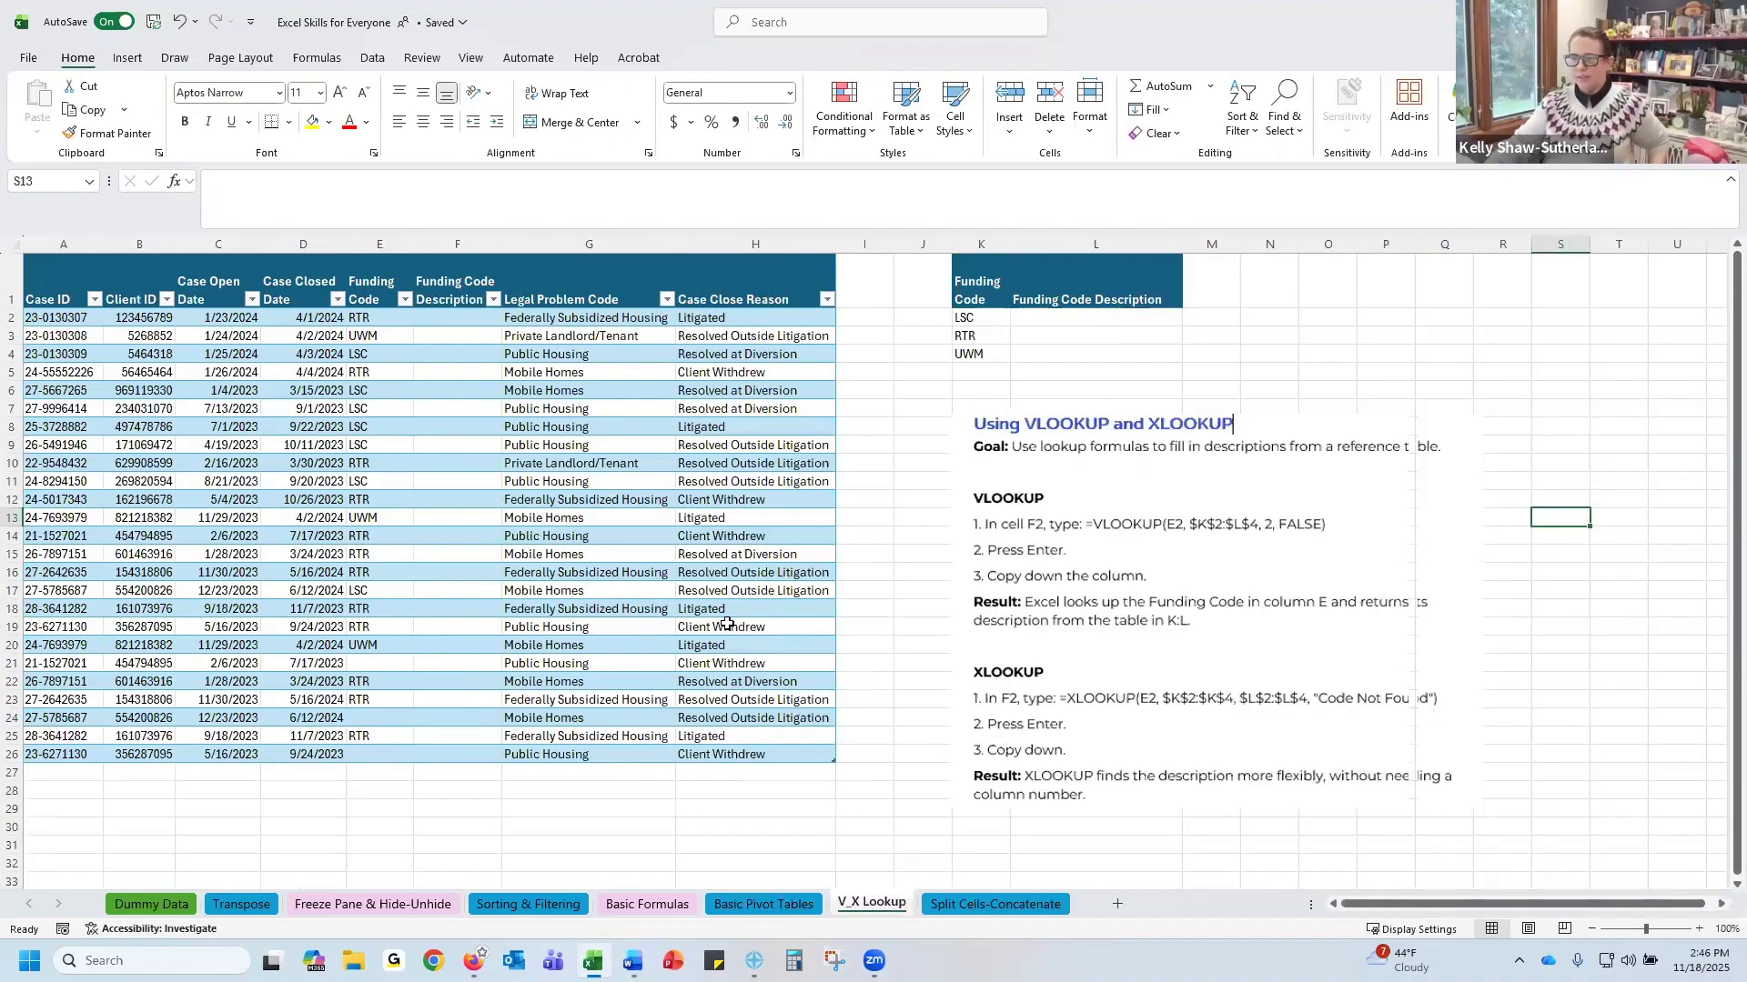
left_click(1699, 929)
left_click(1699, 929)
left_click(1699, 929)
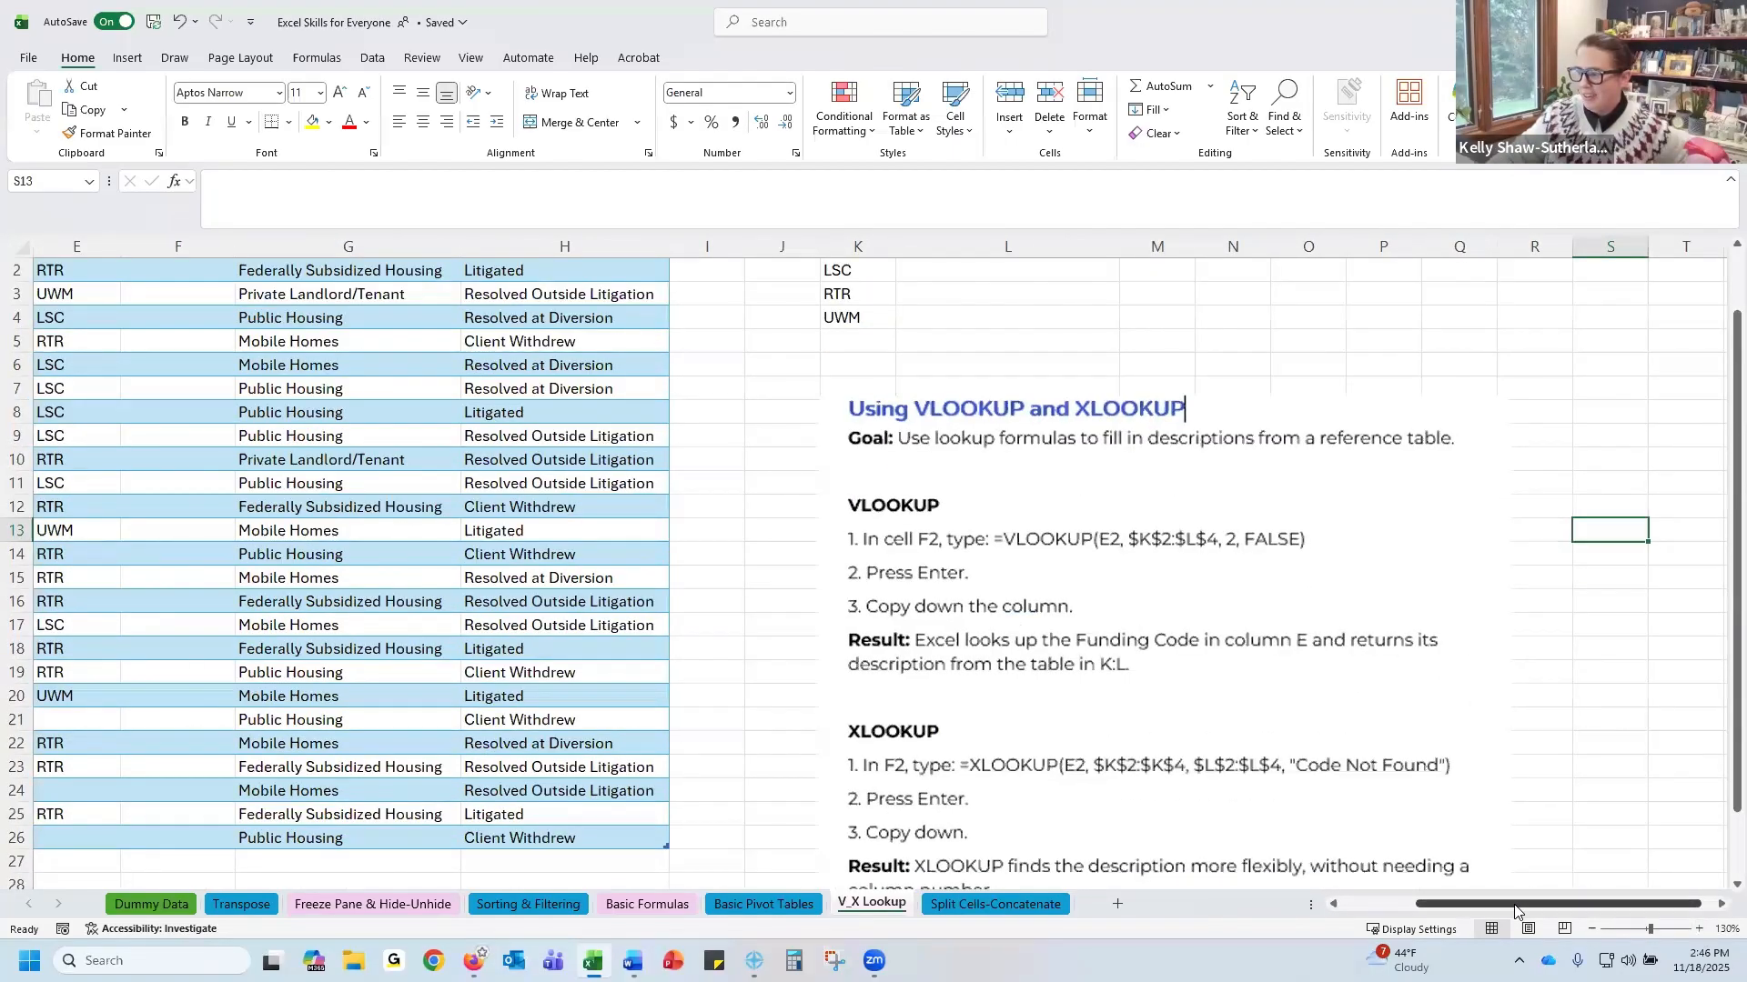
left_click_drag(1515, 904, 1447, 904)
scroll(509, 545, "up", 1)
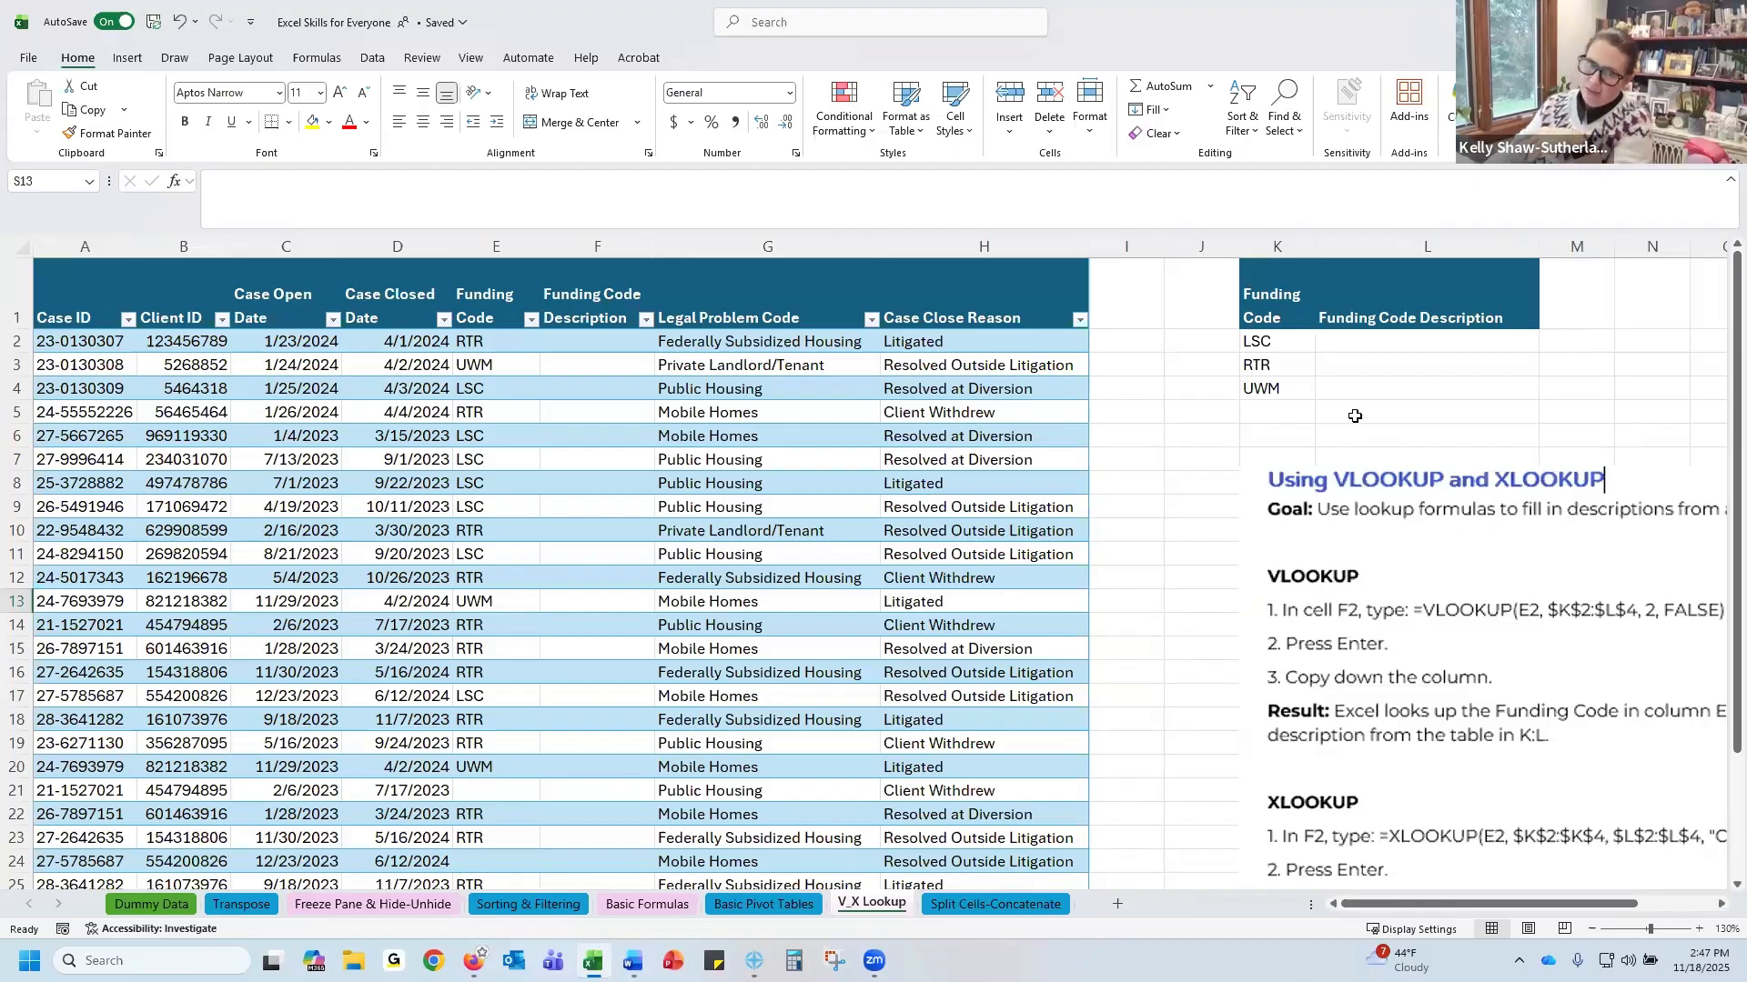
left_click_drag(1294, 343, 1285, 388)
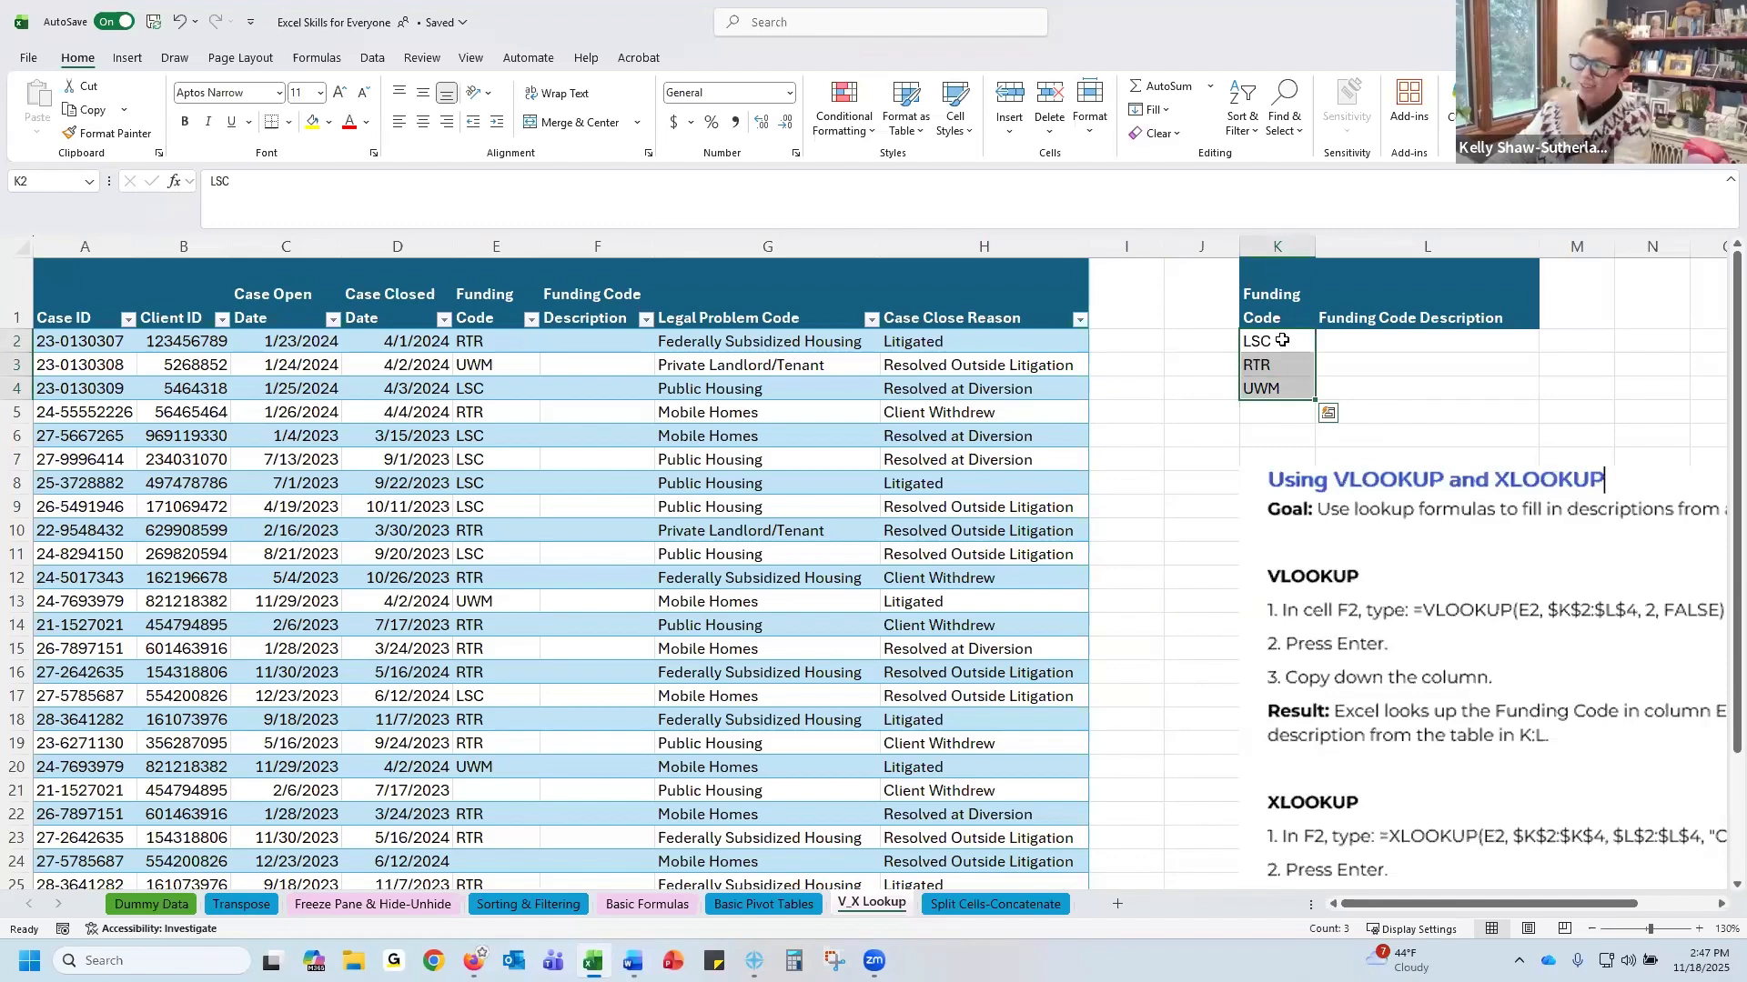
left_click(1282, 340)
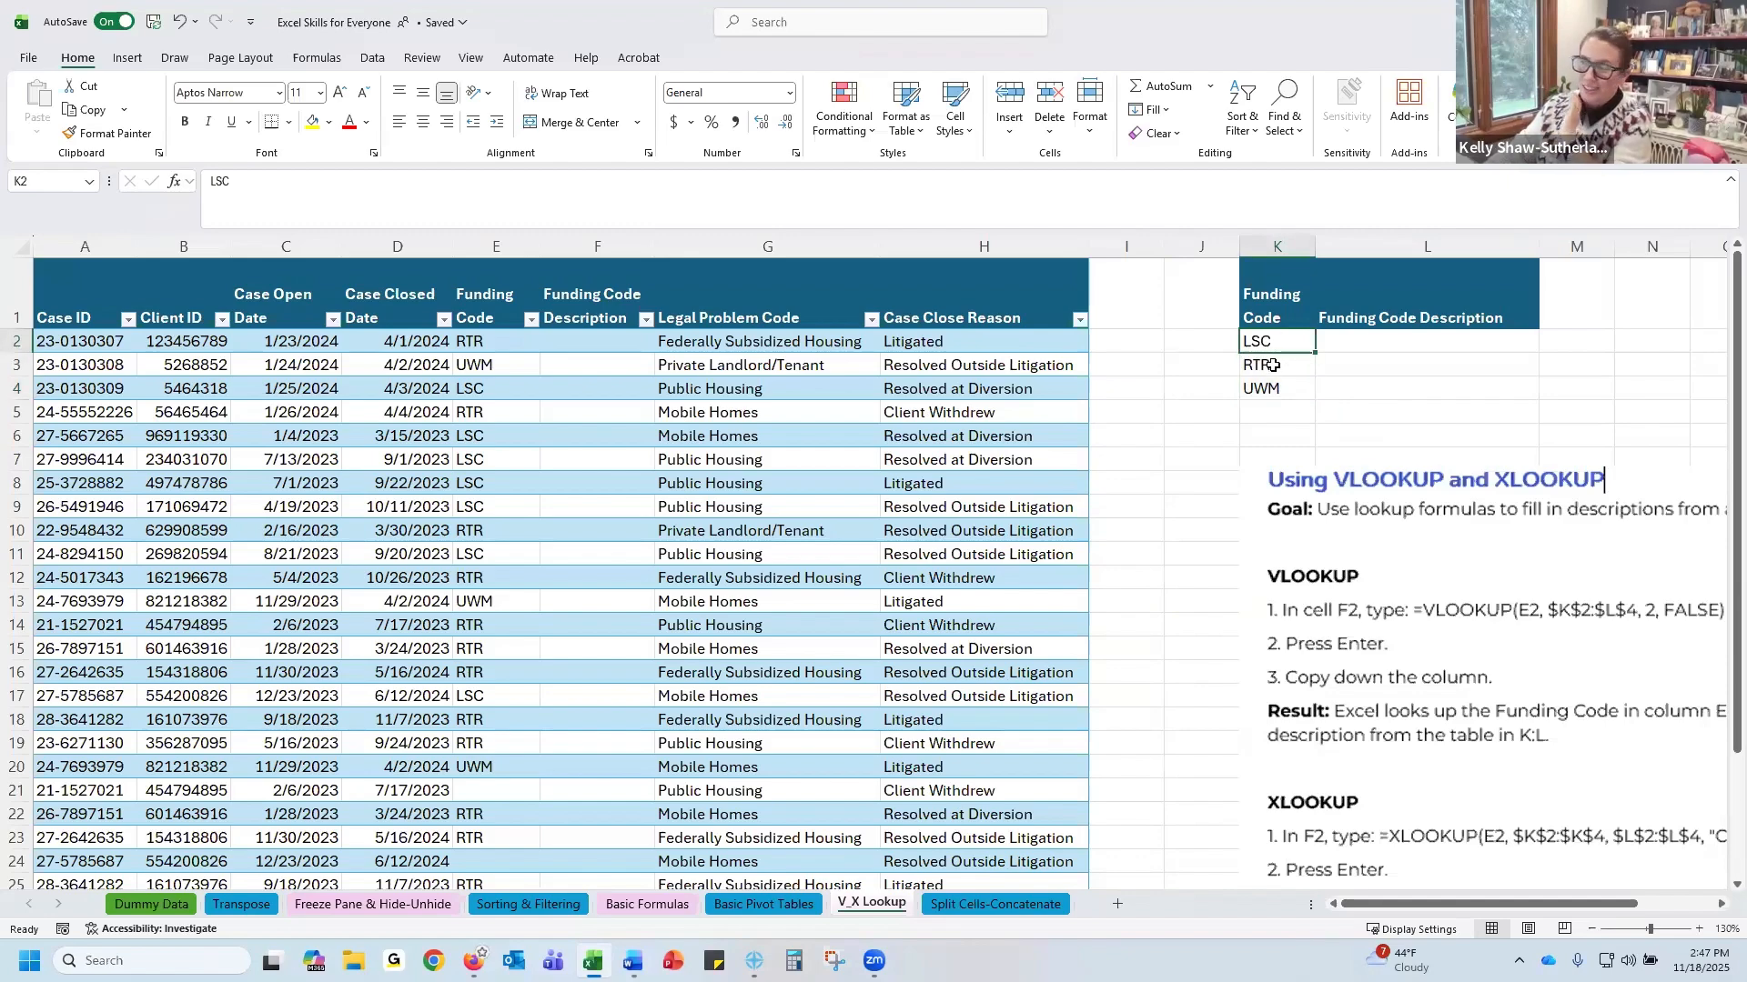
Paste 'United Way Misty Meadows' as the UWM description in L4 and widen column L slightly
left_click(1273, 365)
left_click(1301, 388)
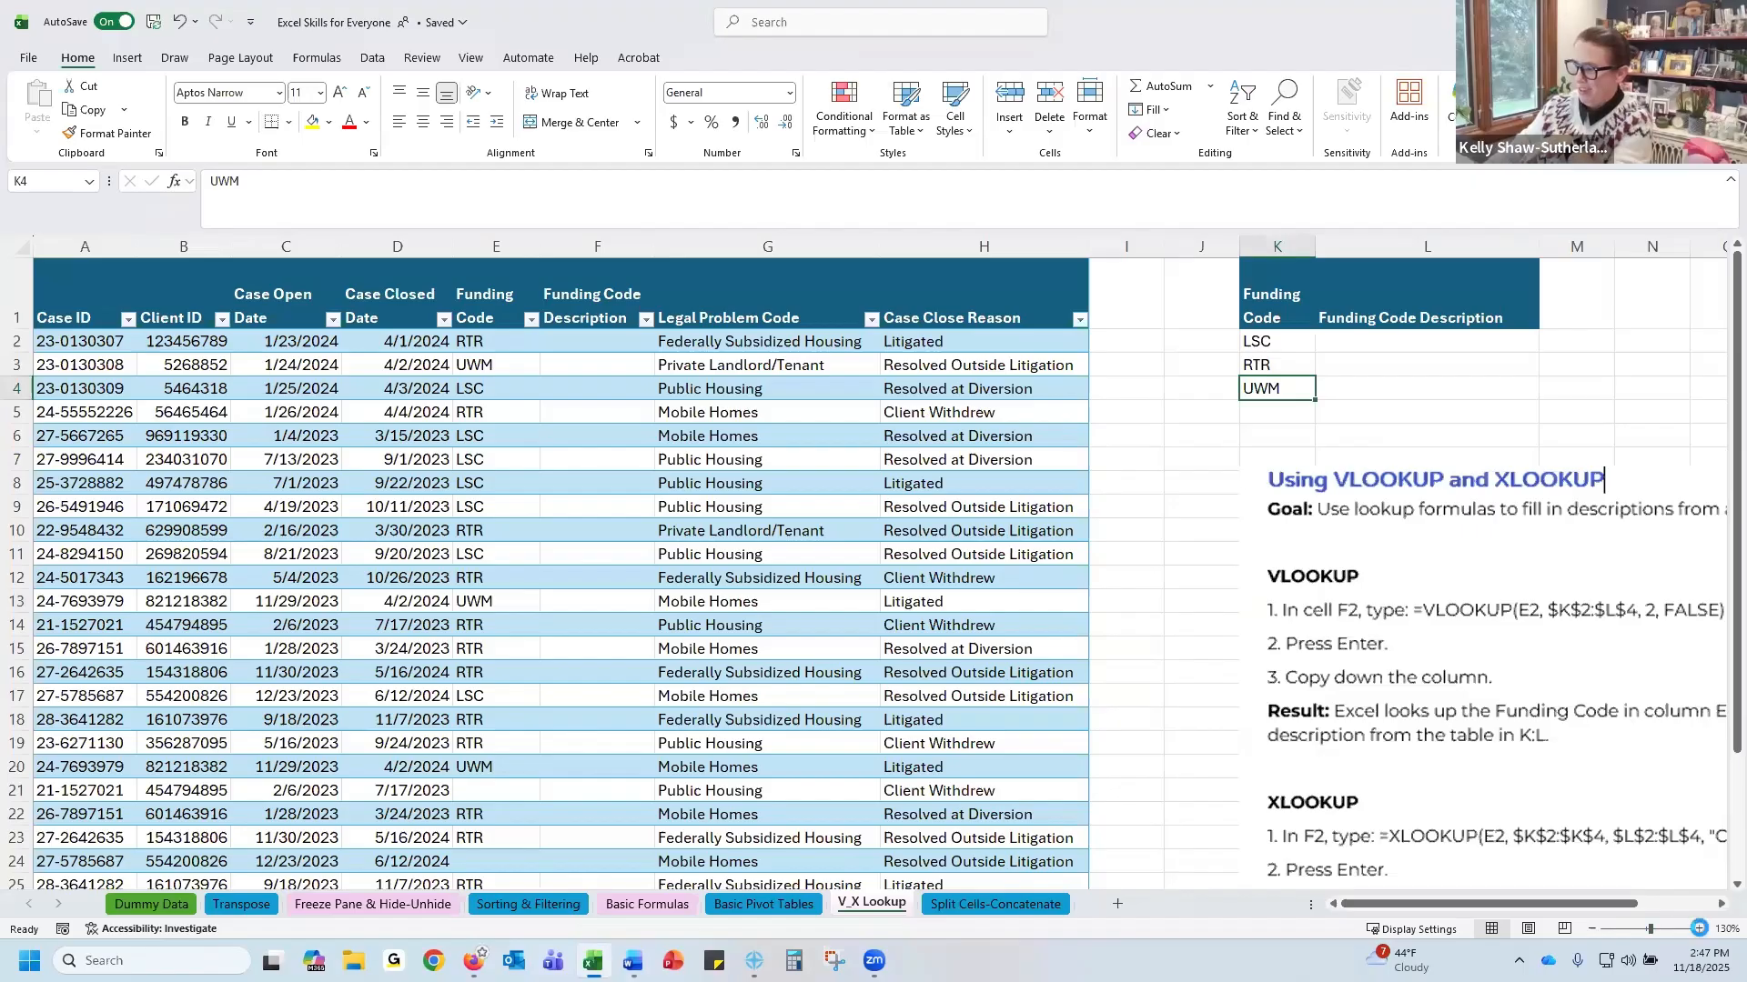
left_click(1699, 929)
left_click(1699, 929)
left_click_drag(1557, 905, 1609, 907)
scroll(1455, 710, "up", 1)
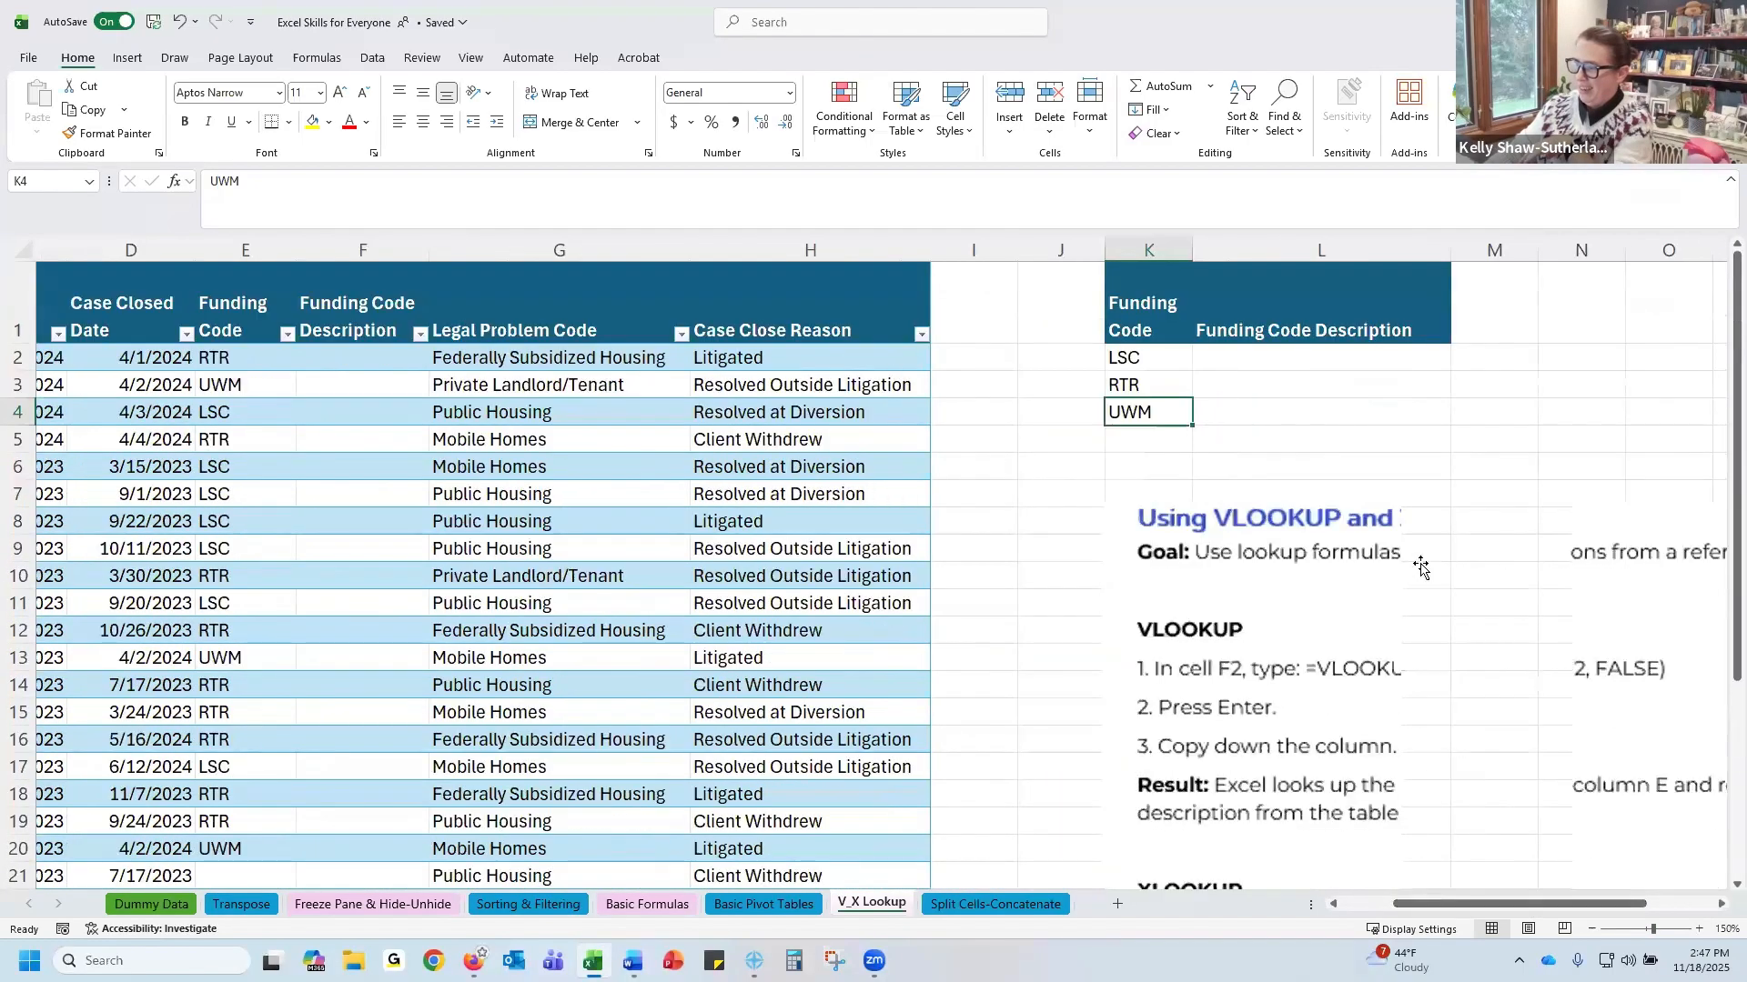
left_click(1246, 361)
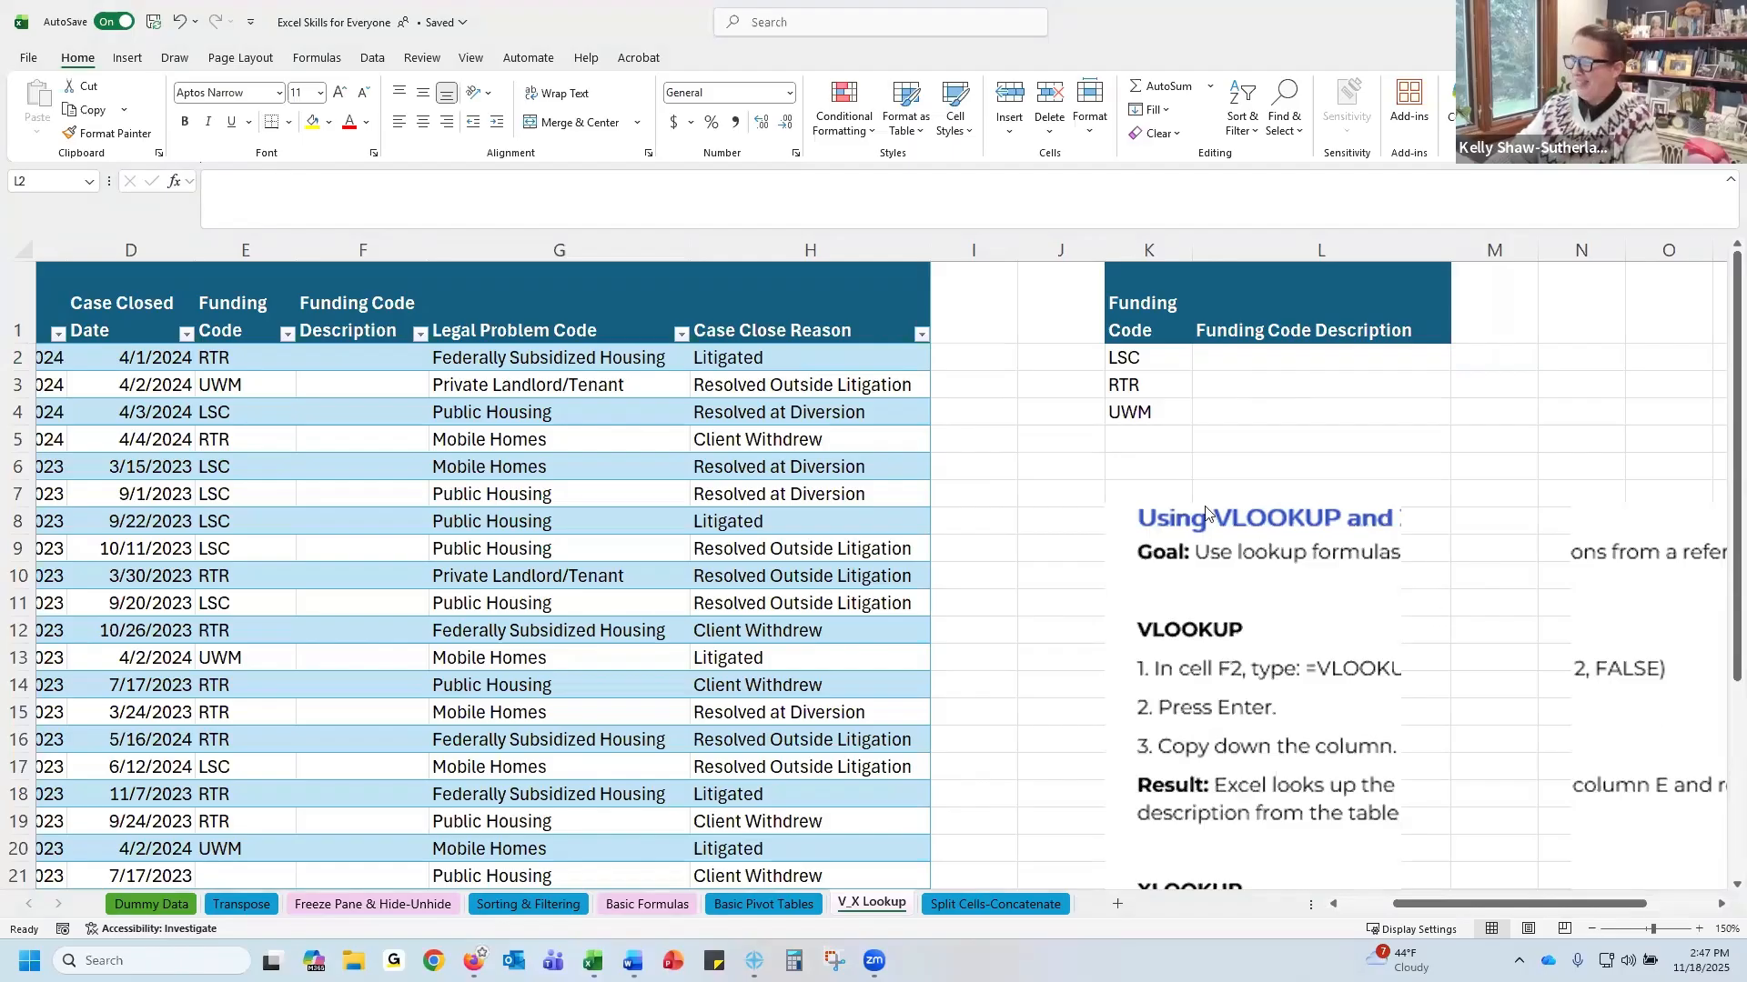
left_click(1229, 416)
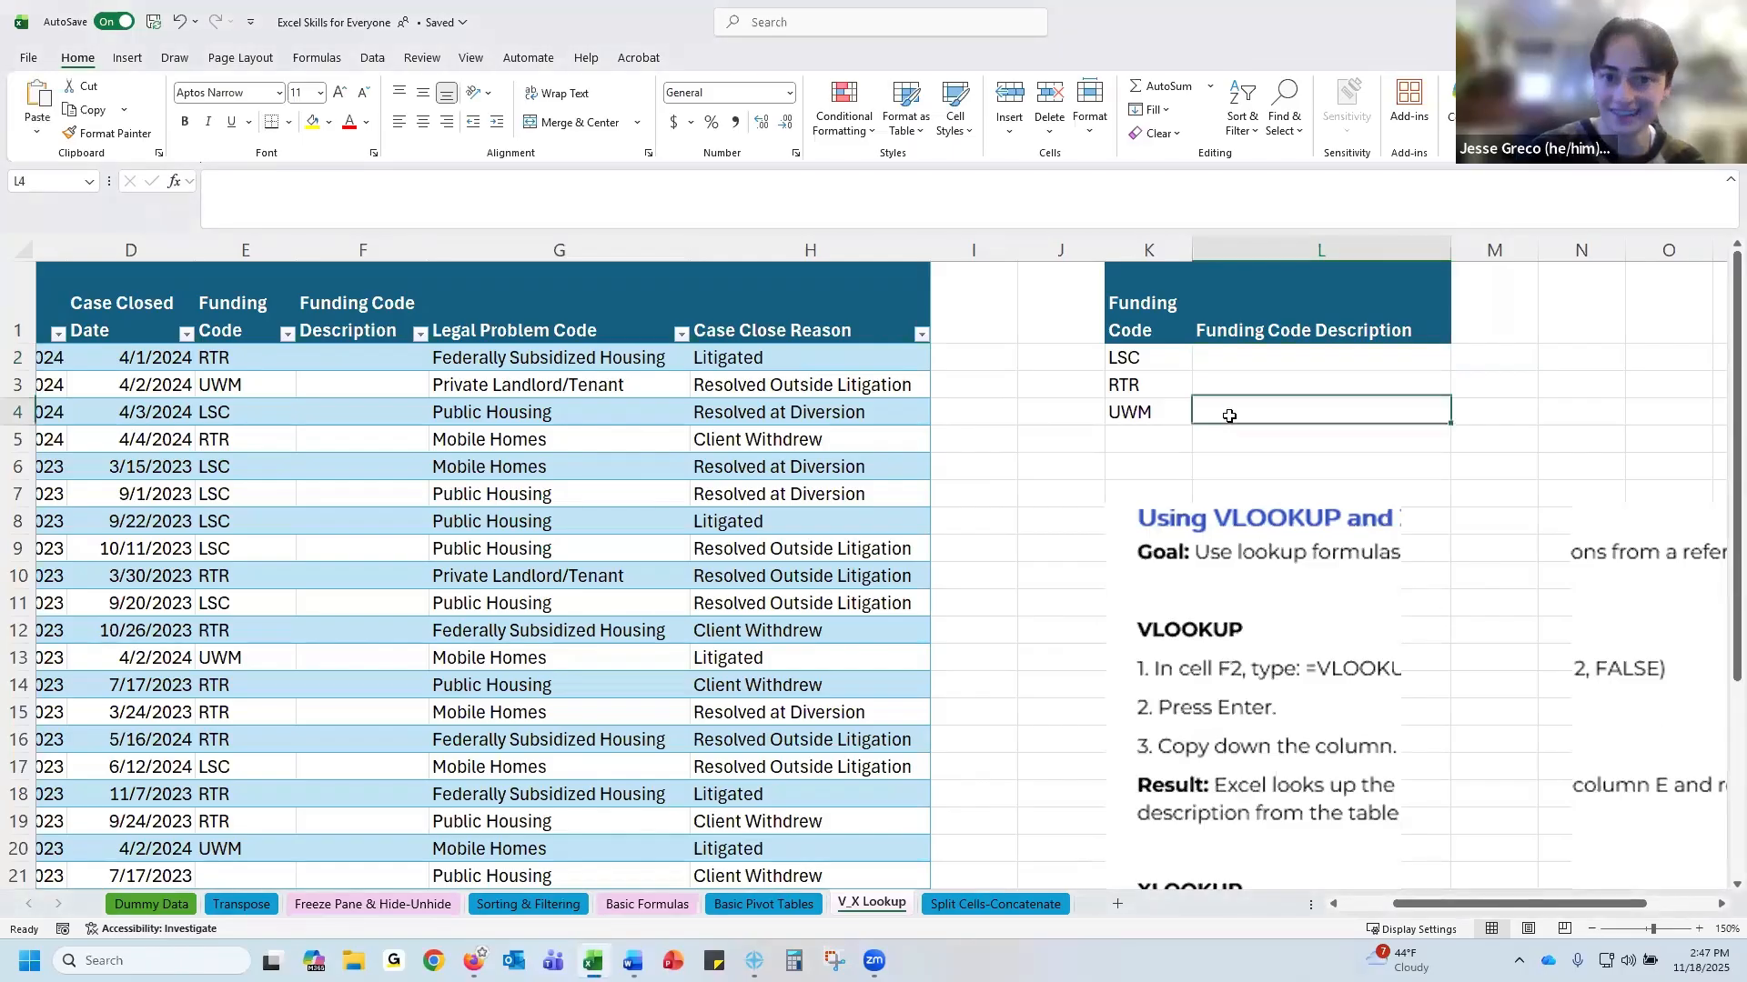
type("United Way Misty Meadows")
left_click_drag(1449, 247, 1458, 248)
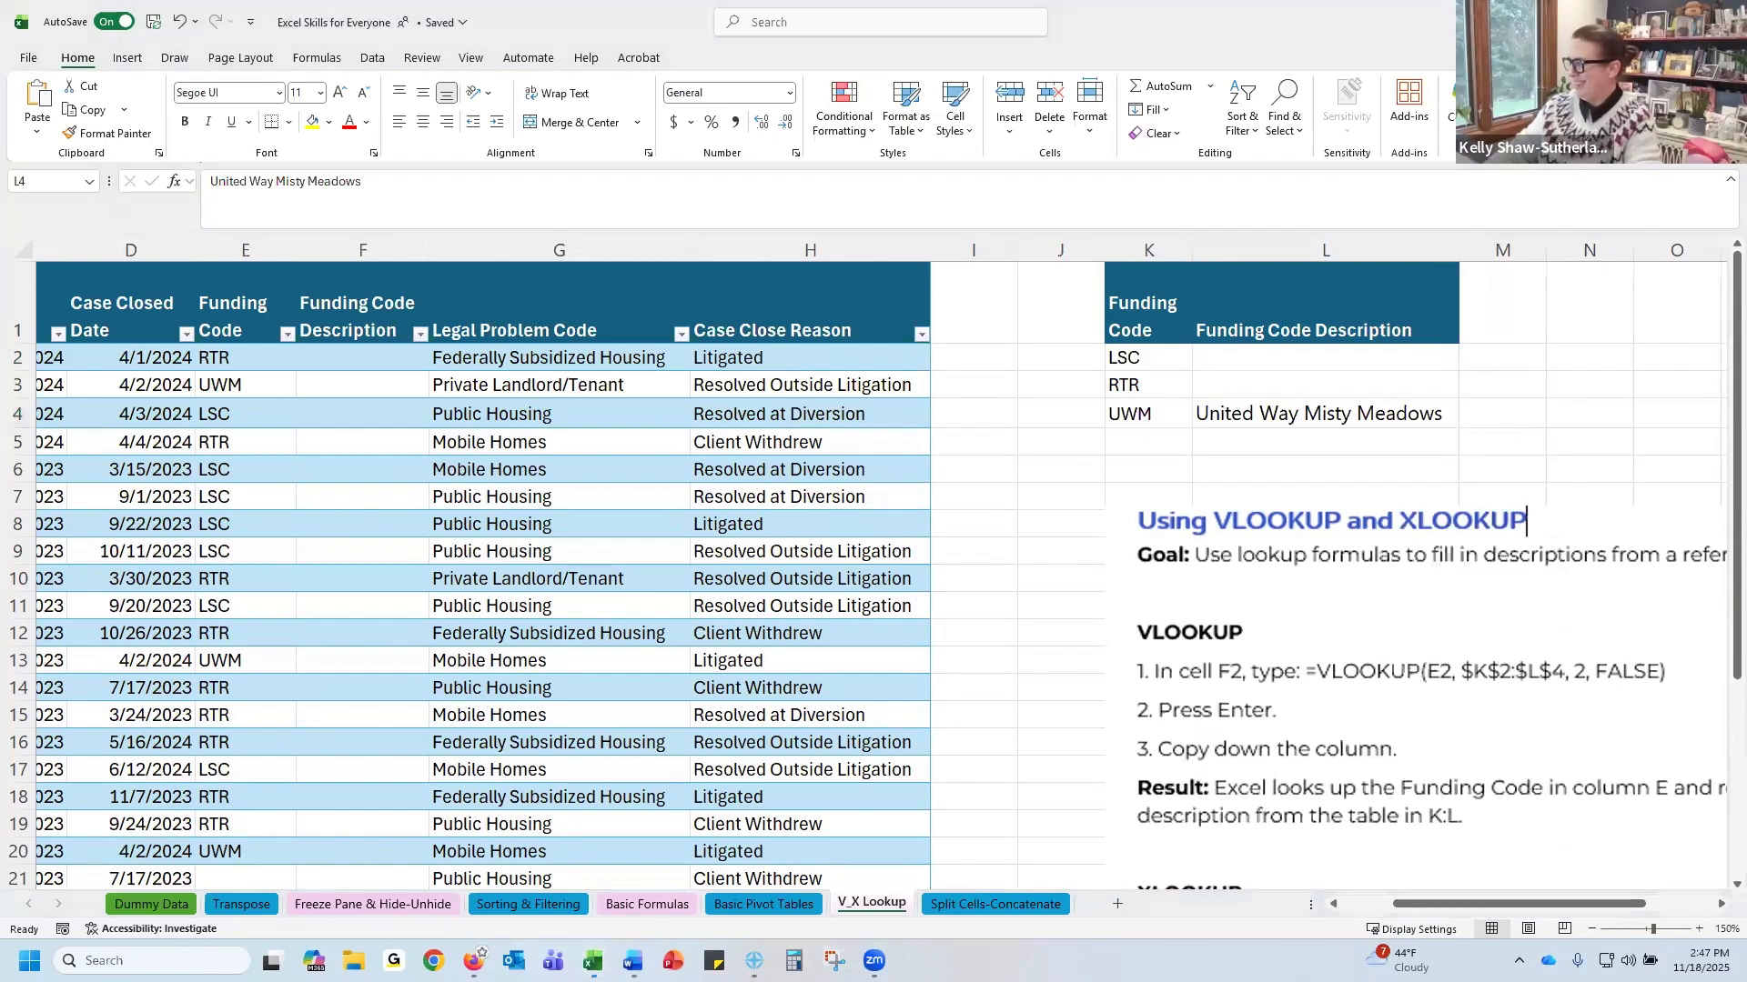
Paste 'Right to RELAX' as the RTR description in L3 and 'Little Silly Cats' as the LSC description in L2
left_click(1292, 383)
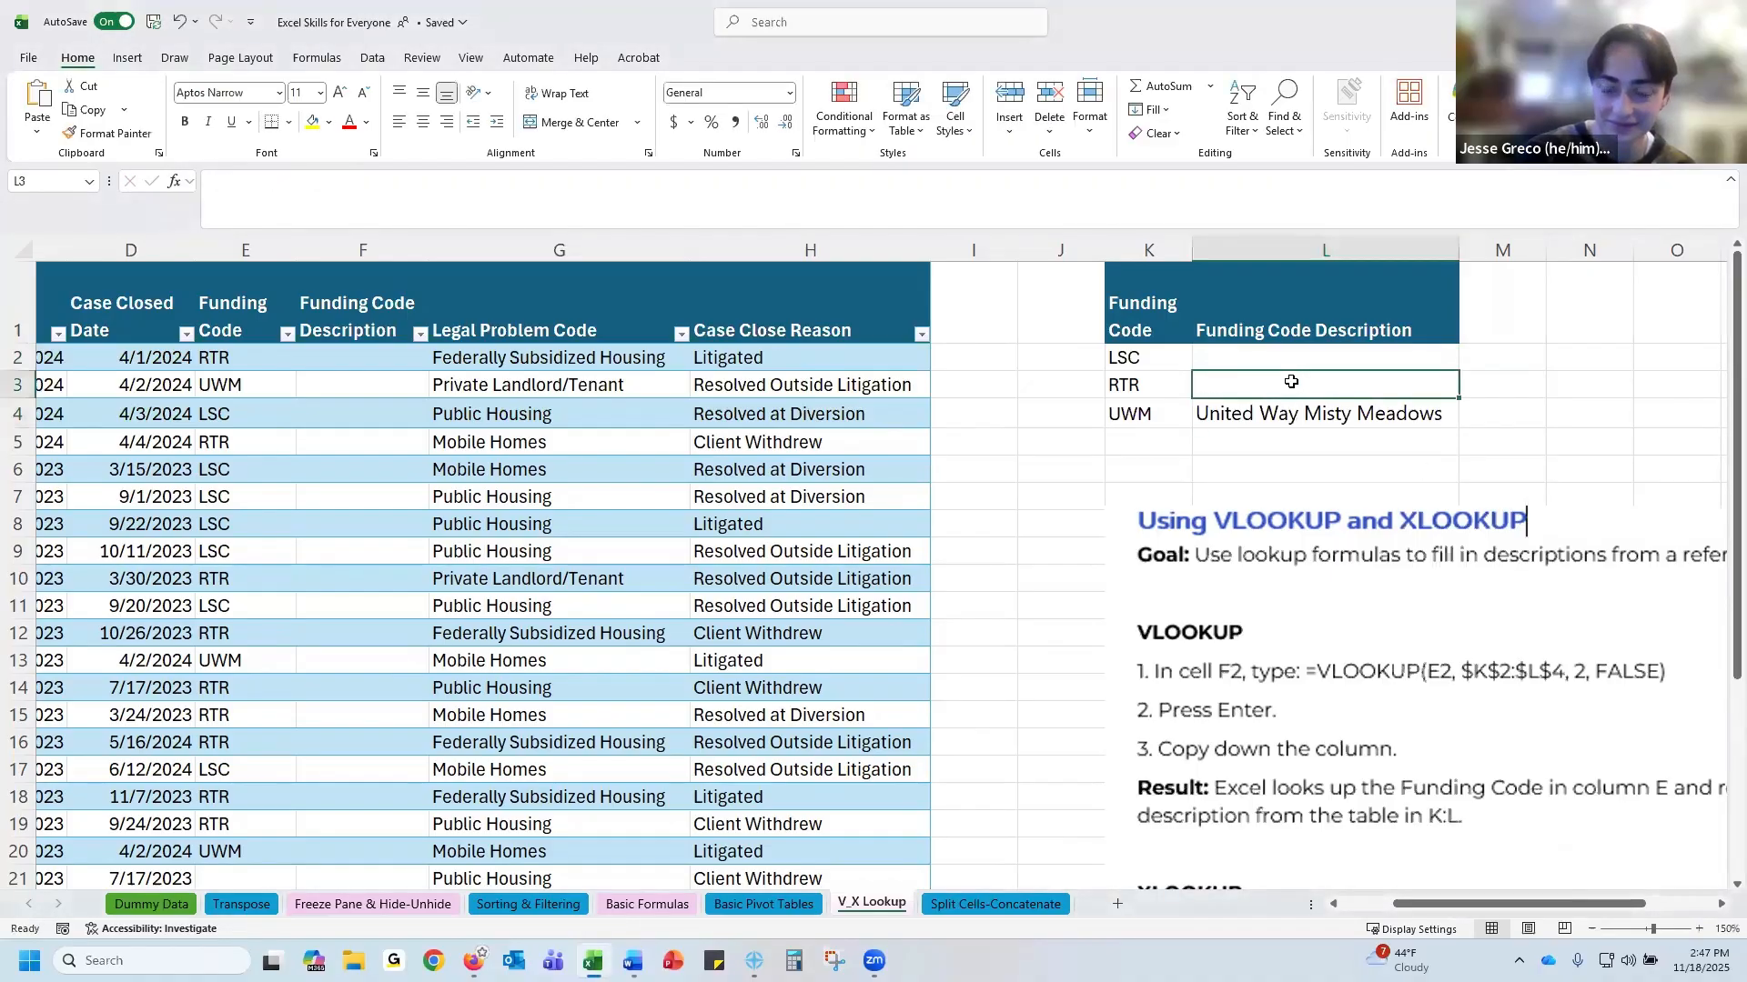
type("Right to RELAX")
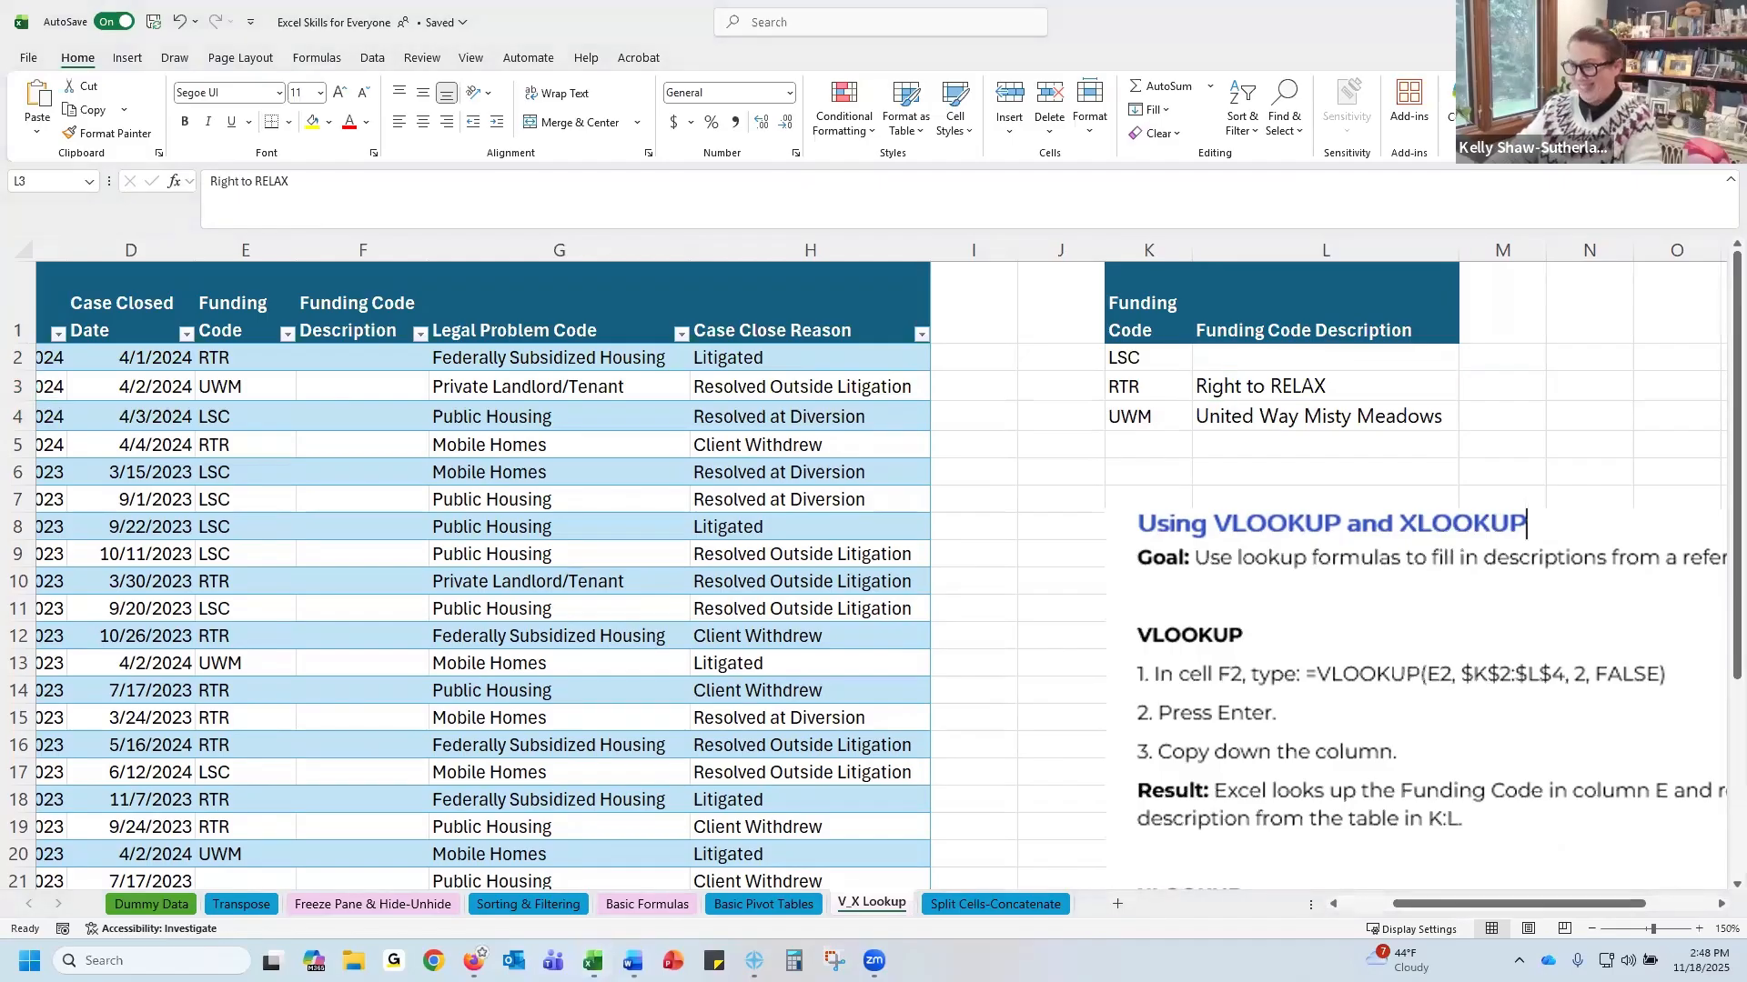
left_click(1271, 386)
double_click(1270, 385)
left_click(1268, 357)
type("Little Silly Cats")
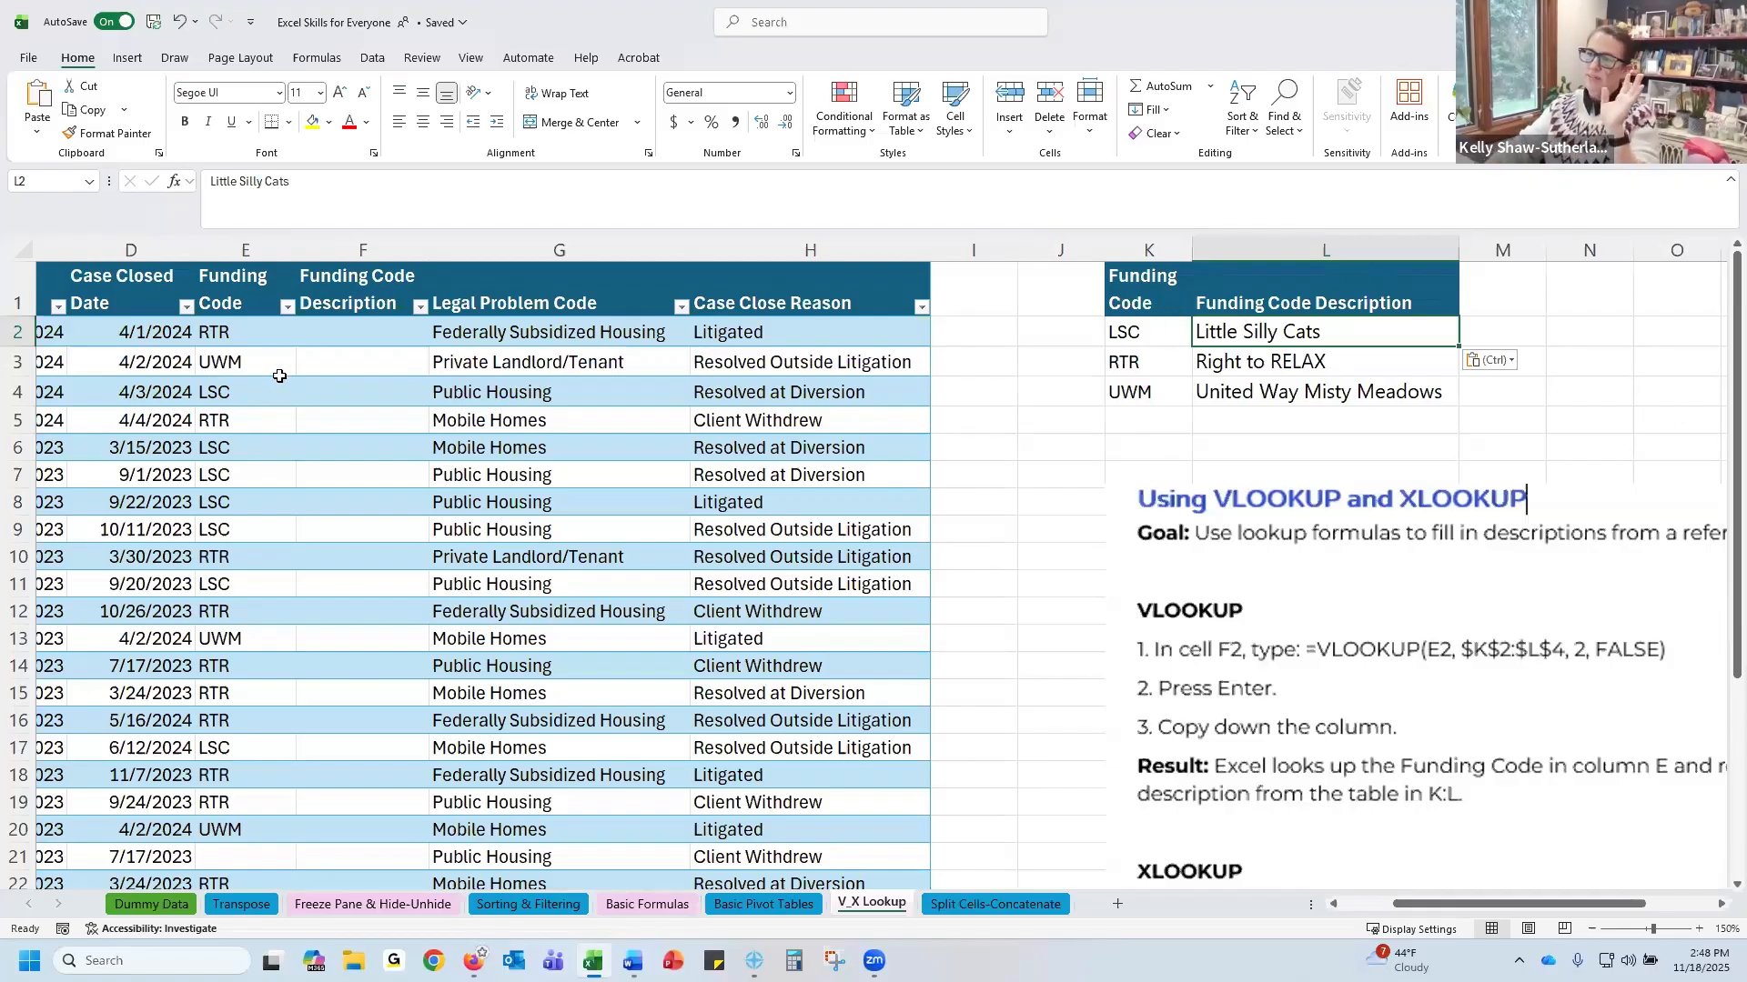
In F2, begin a VLOOKUP formula using E2 as the lookup value and K2:L4 as the table array
left_click(319, 338)
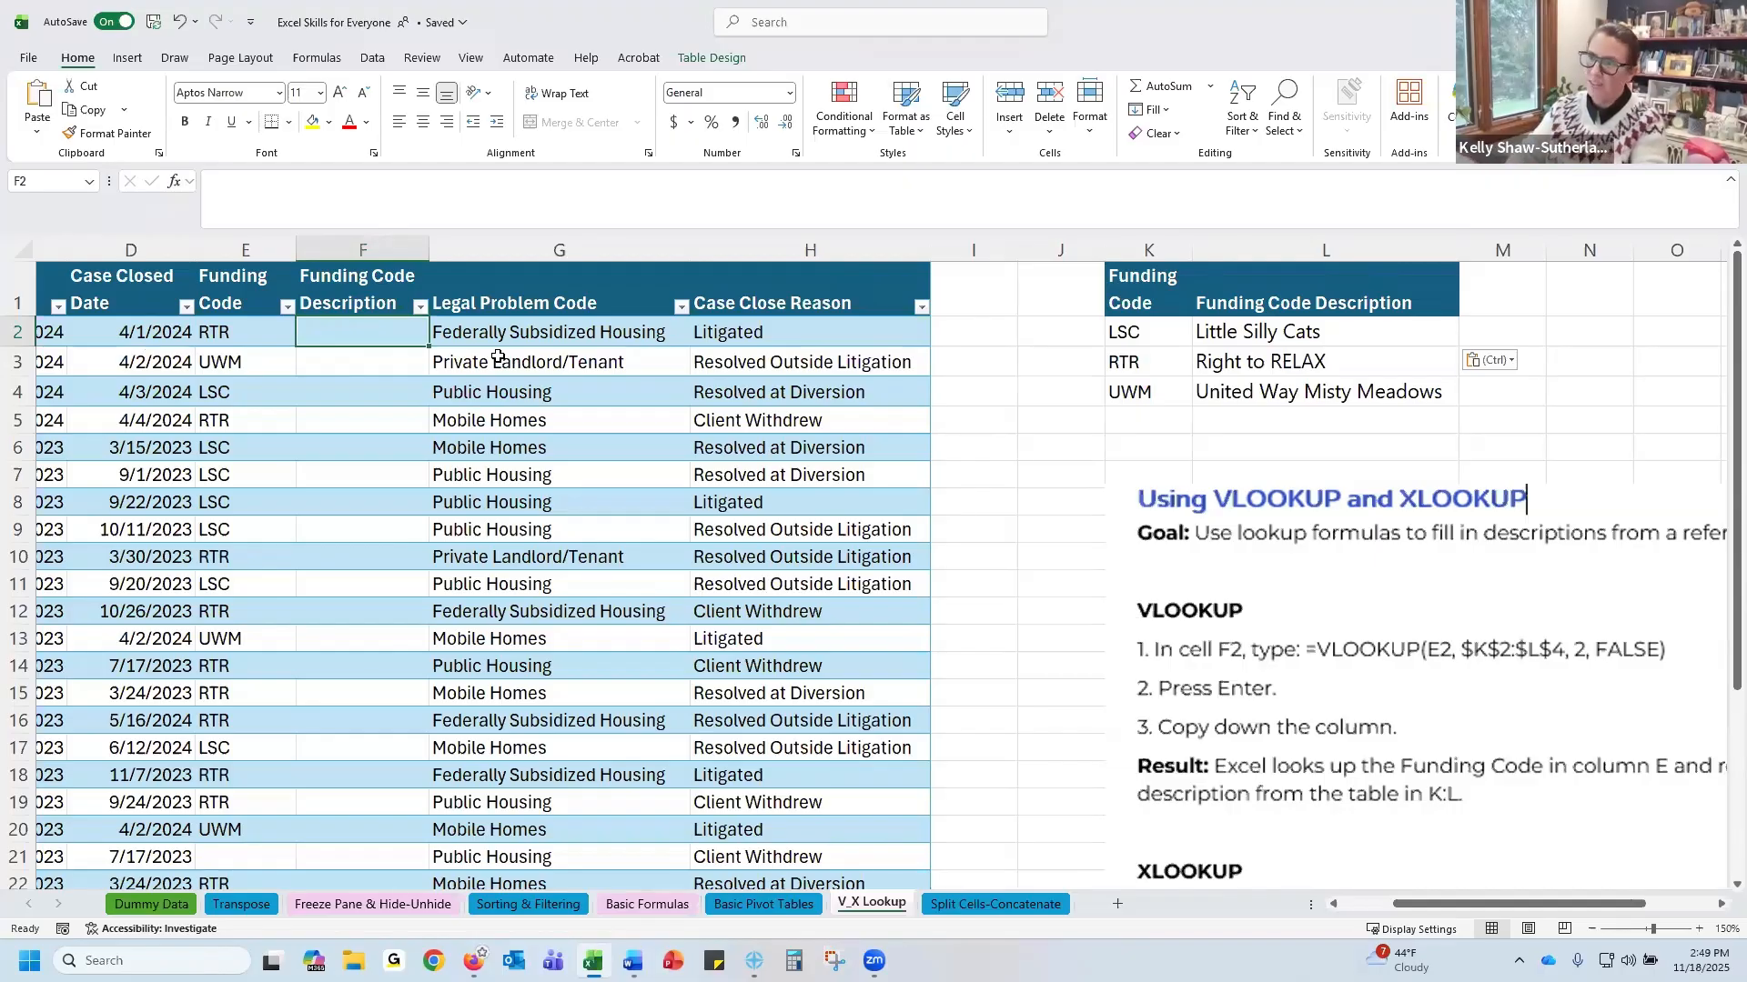
type("=")
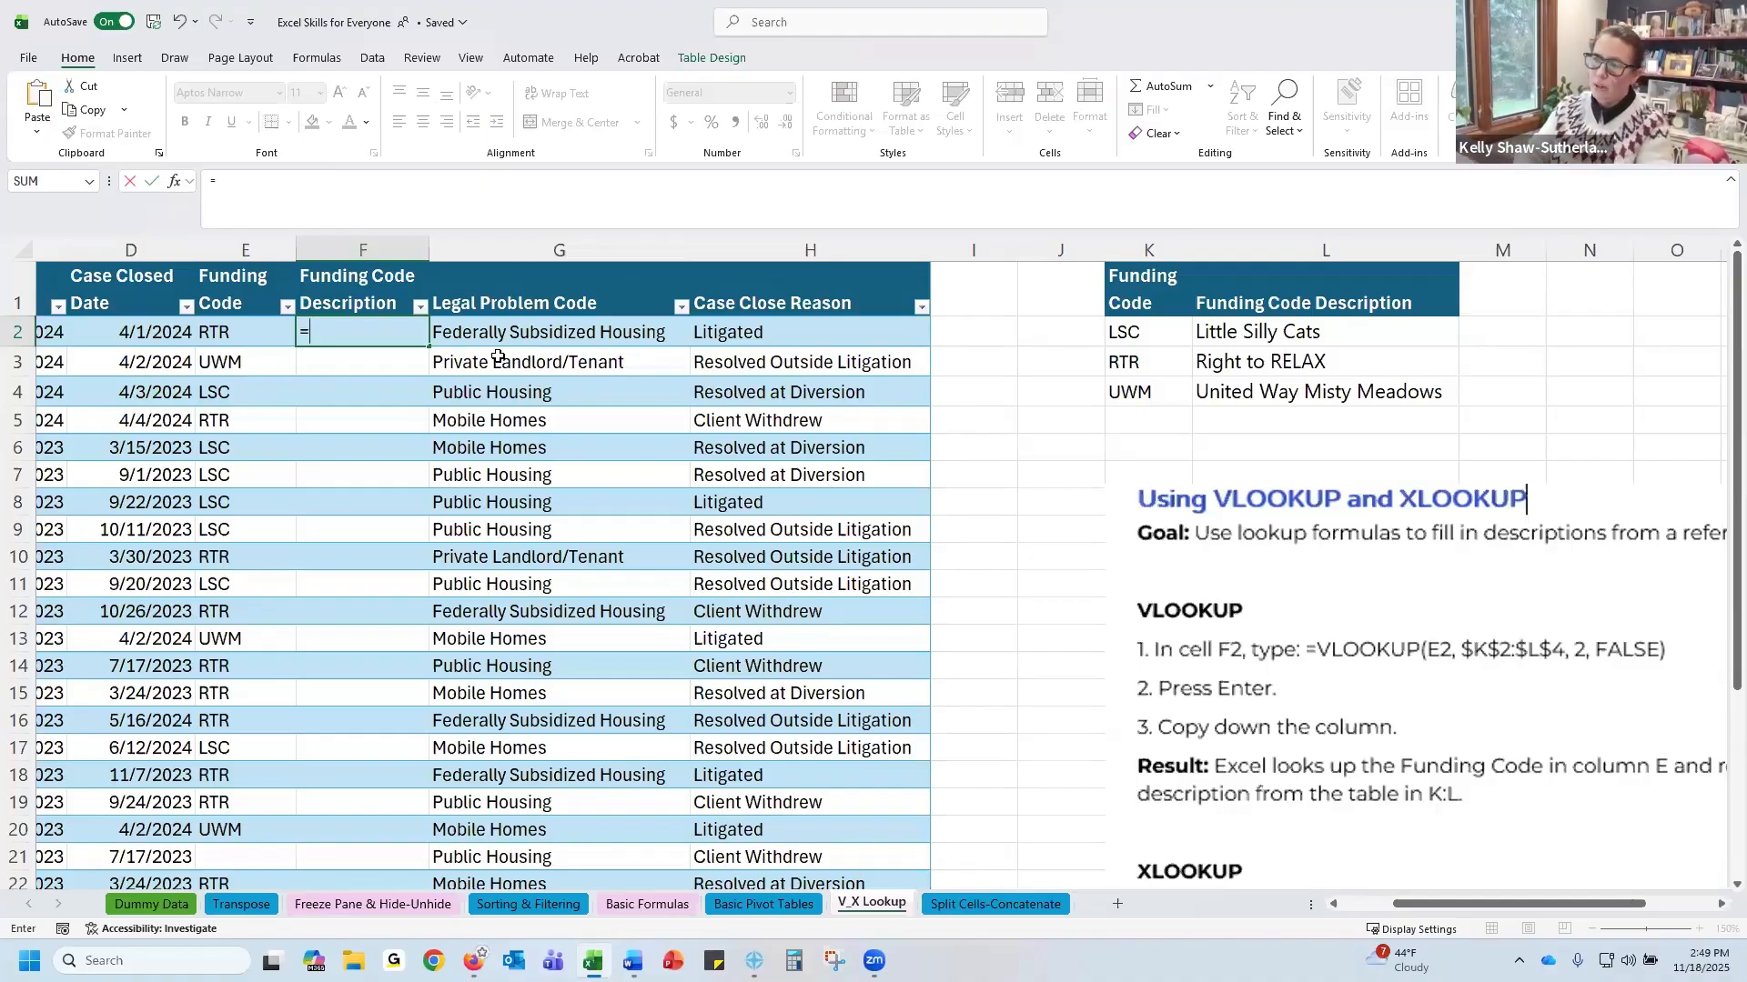
type("vlookup")
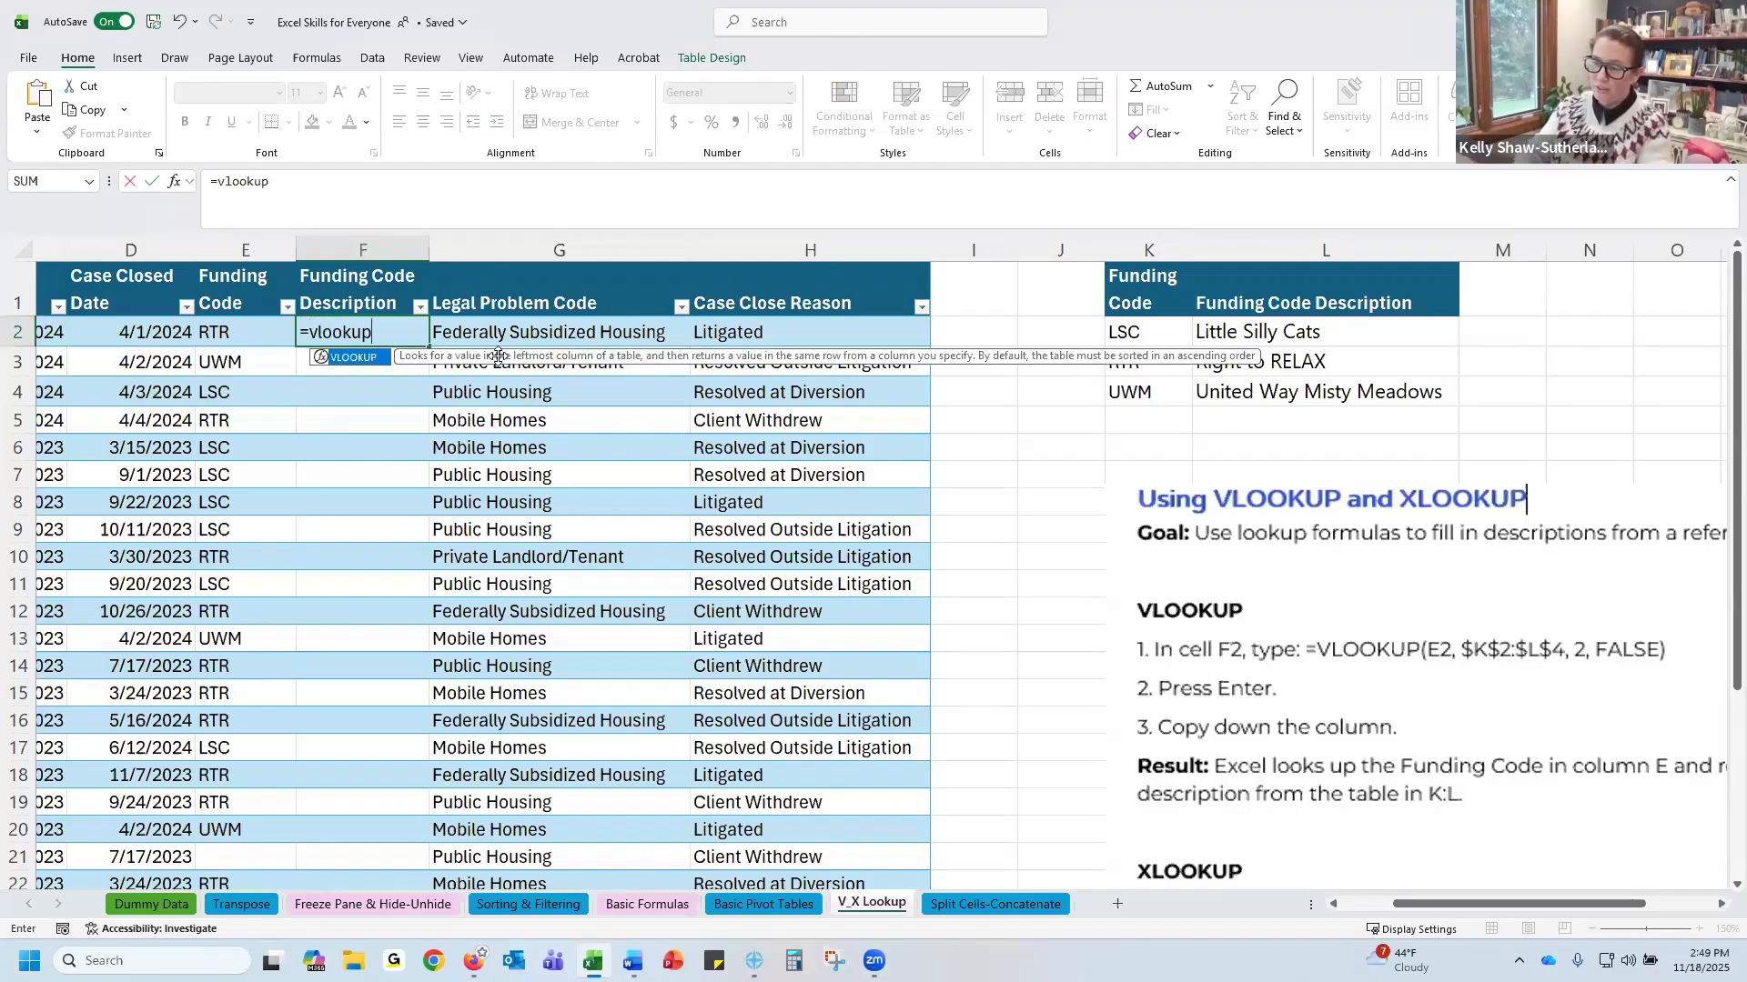
type("(")
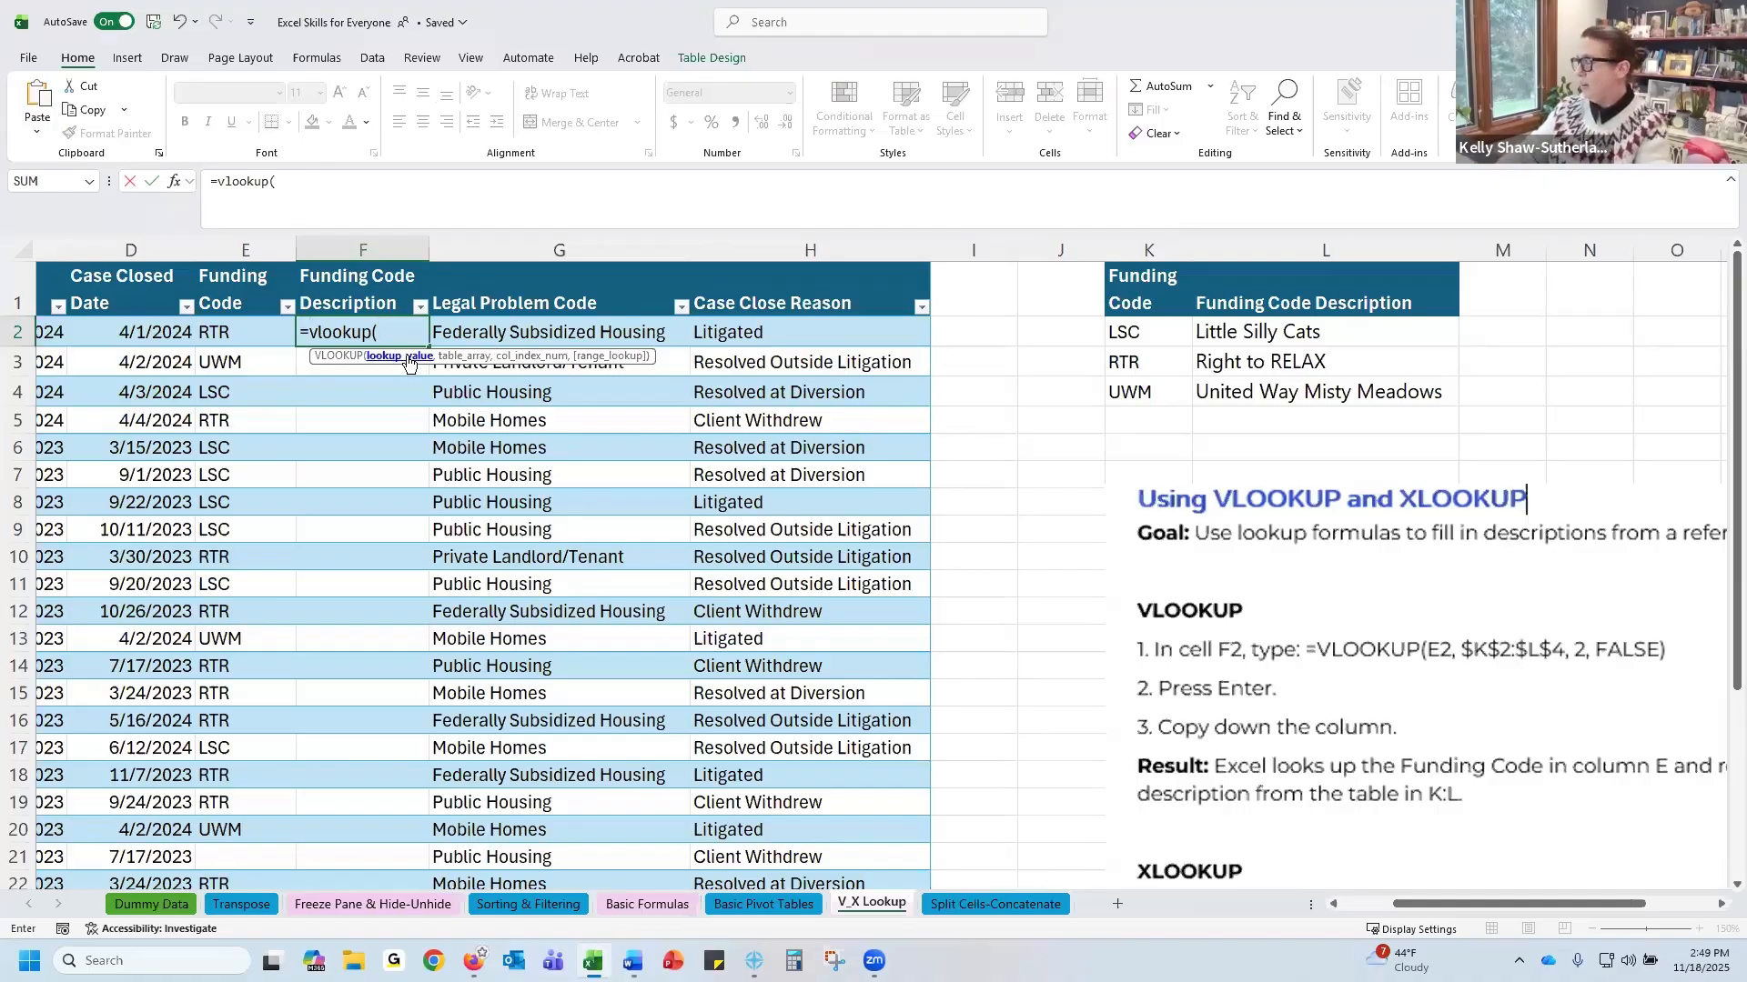
left_click(264, 331)
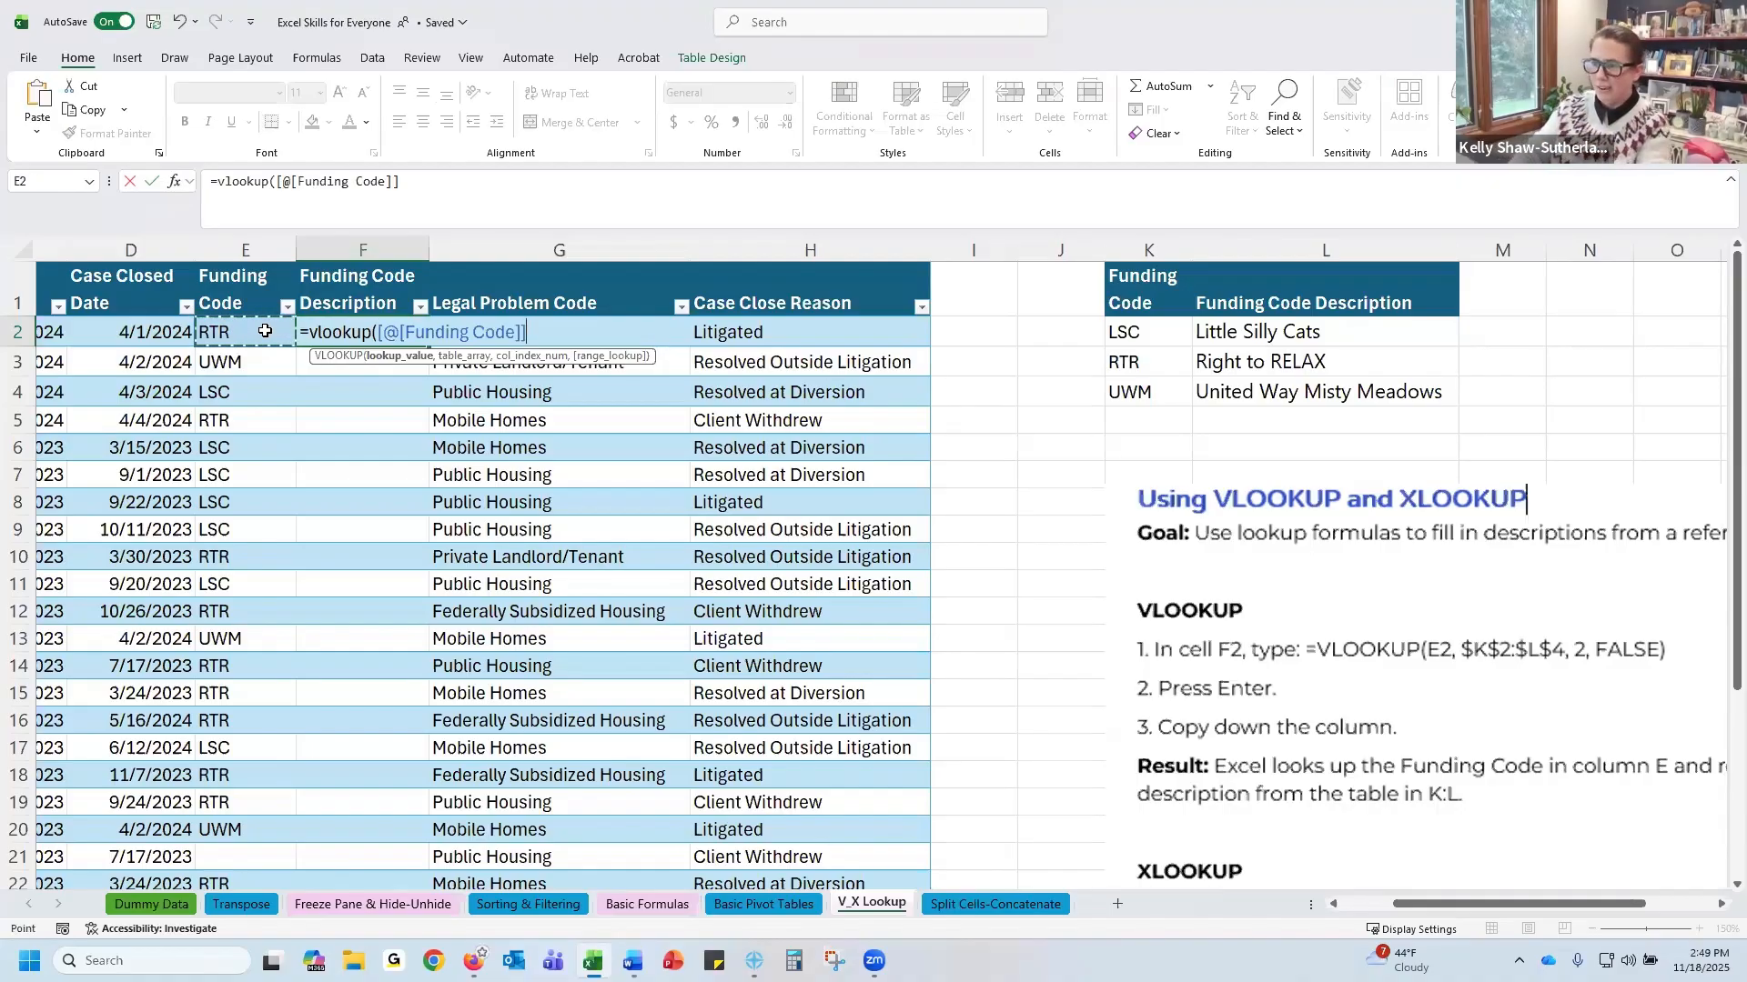
key("BackSpace")
key("BackSpace")
key("BackSpace")
key("BackSpace")
key("BackSpace")
key("BackSpace")
key("BackSpace")
key("BackSpace")
key("BackSpace")
key("BackSpace")
key("BackSpace")
key("BackSpace")
key("BackSpace")
key("BackSpace")
key("BackSpace")
key("BackSpace")
key("BackSpace")
key("BackSpace")
type("(")
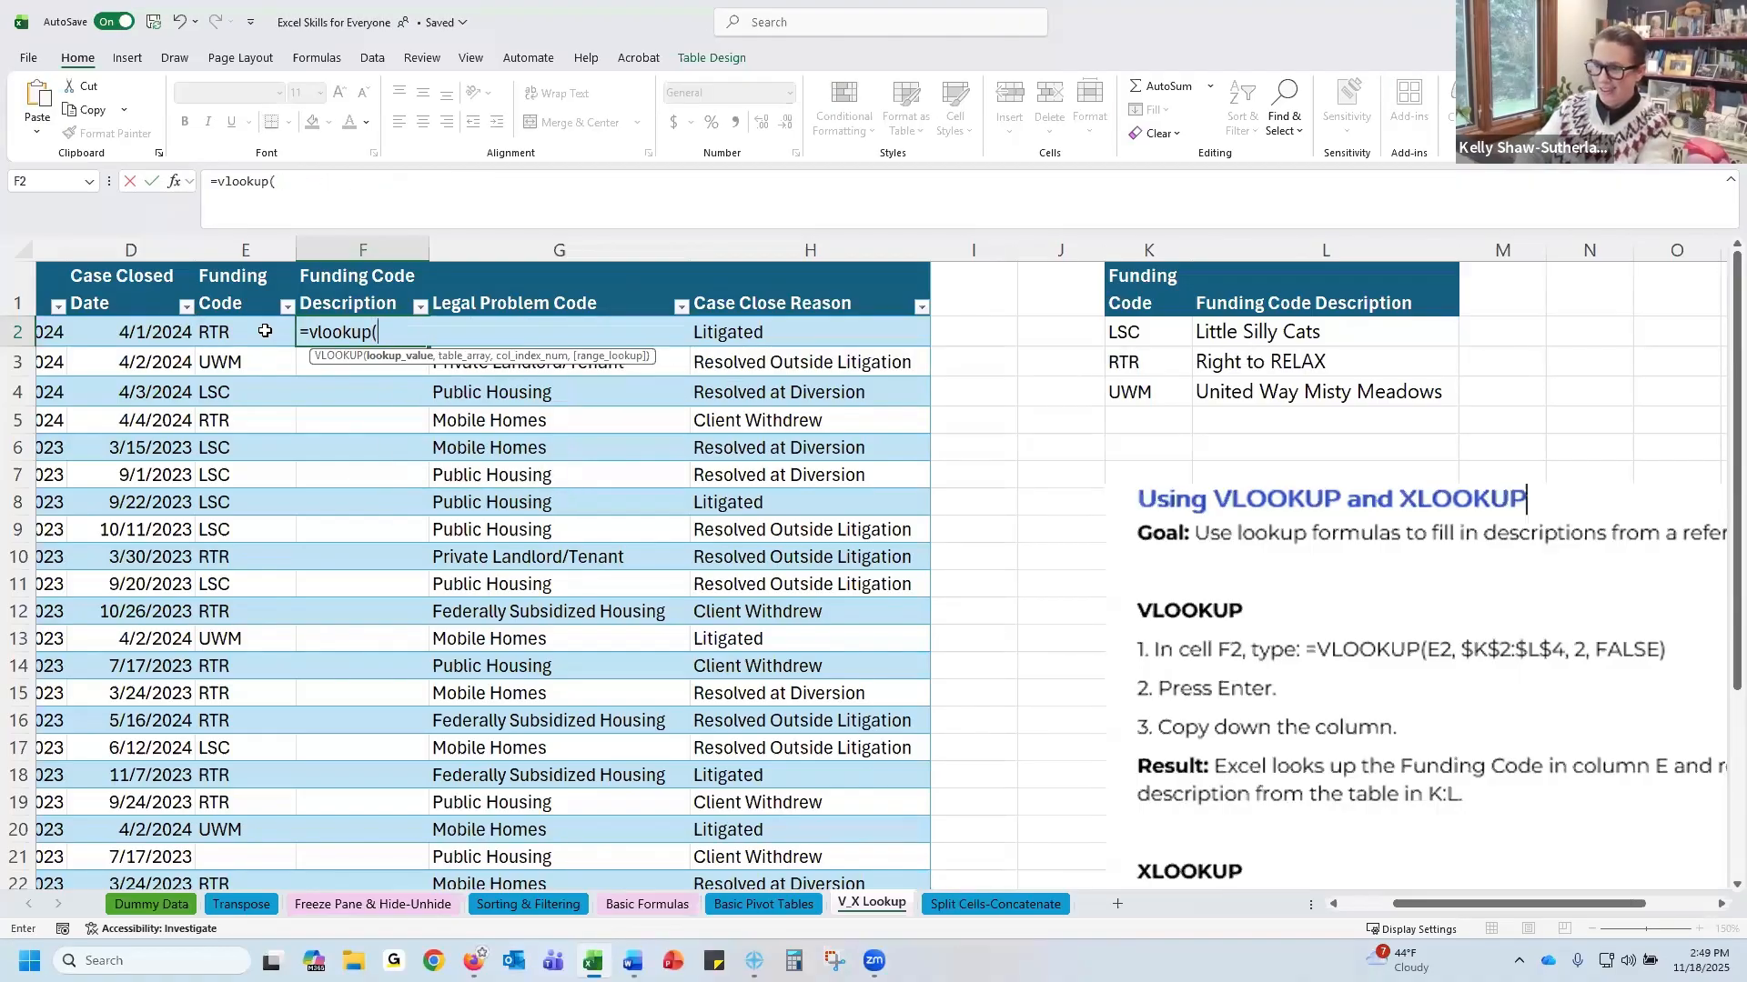
type("E")
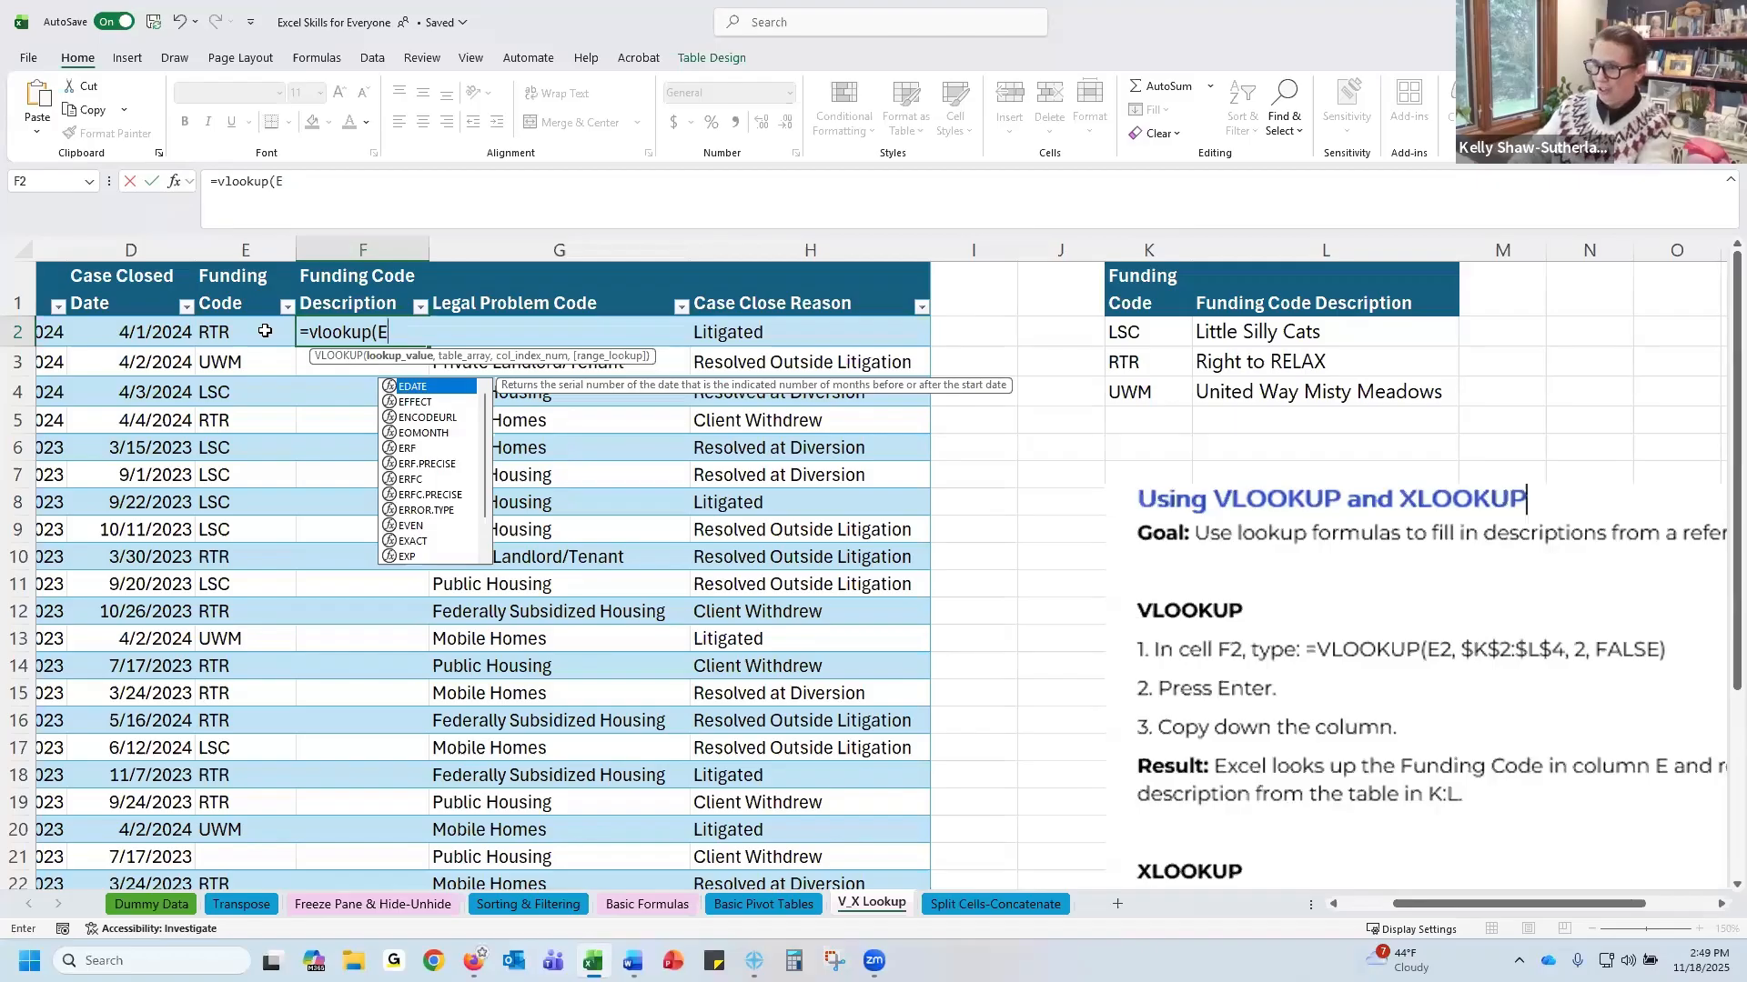
type("2")
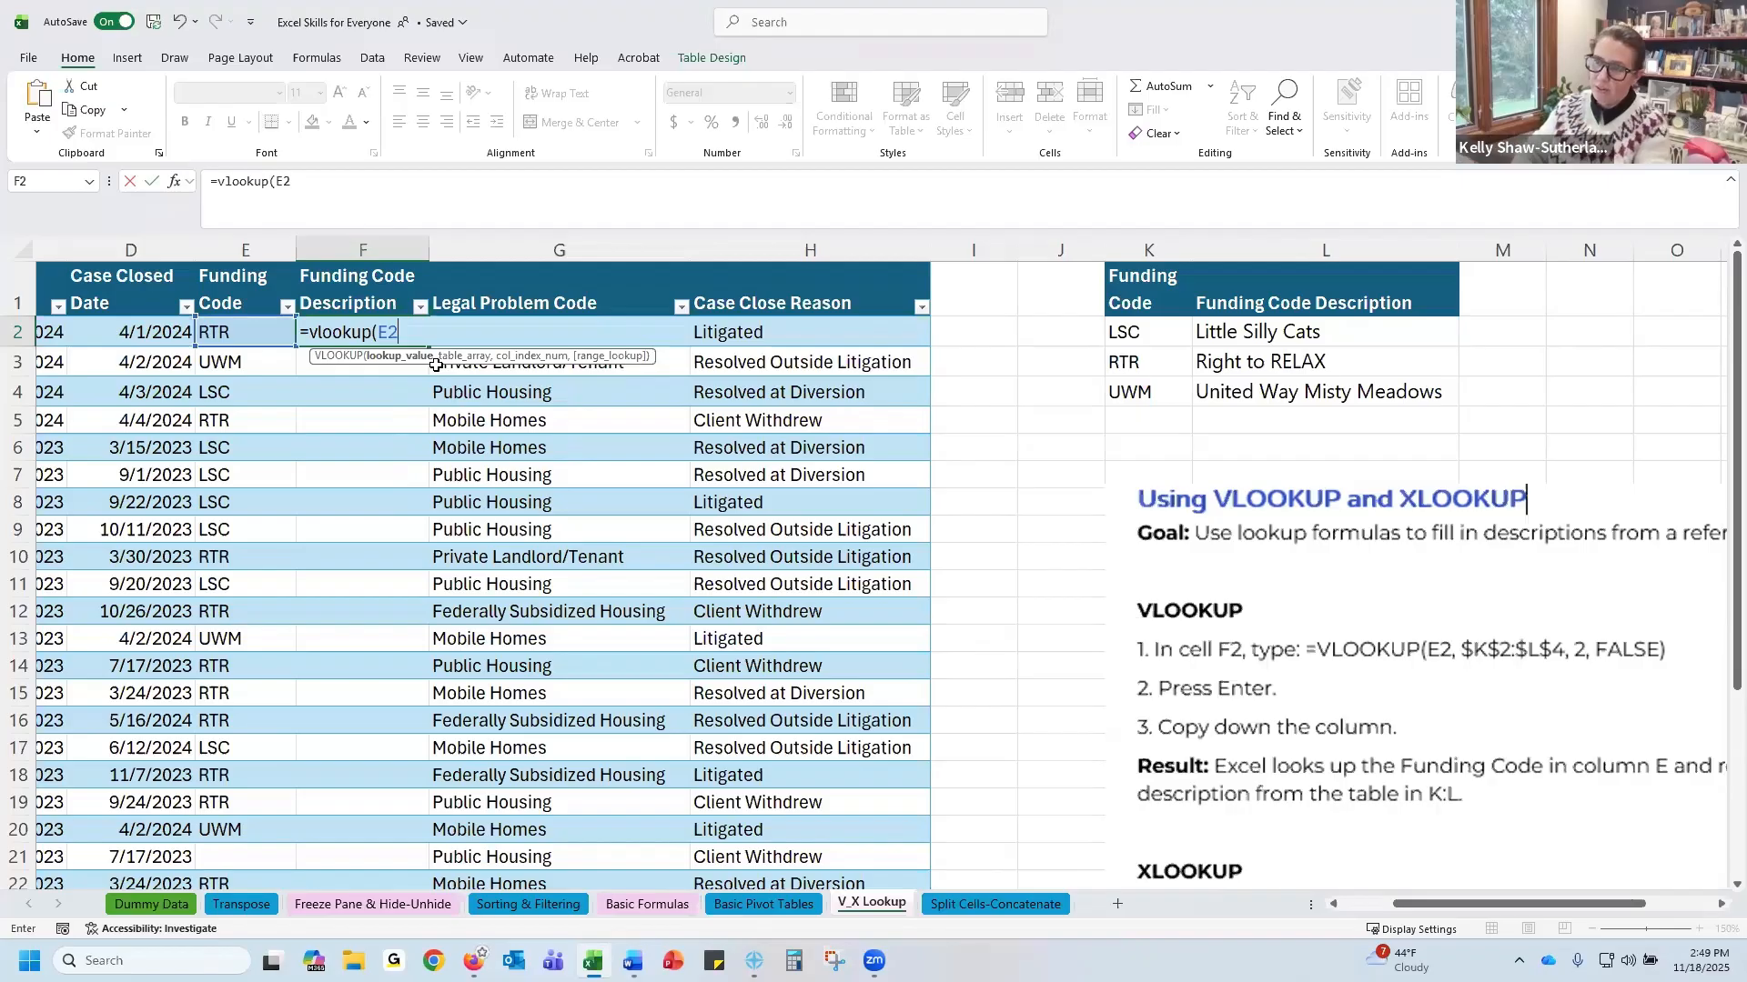
type(",")
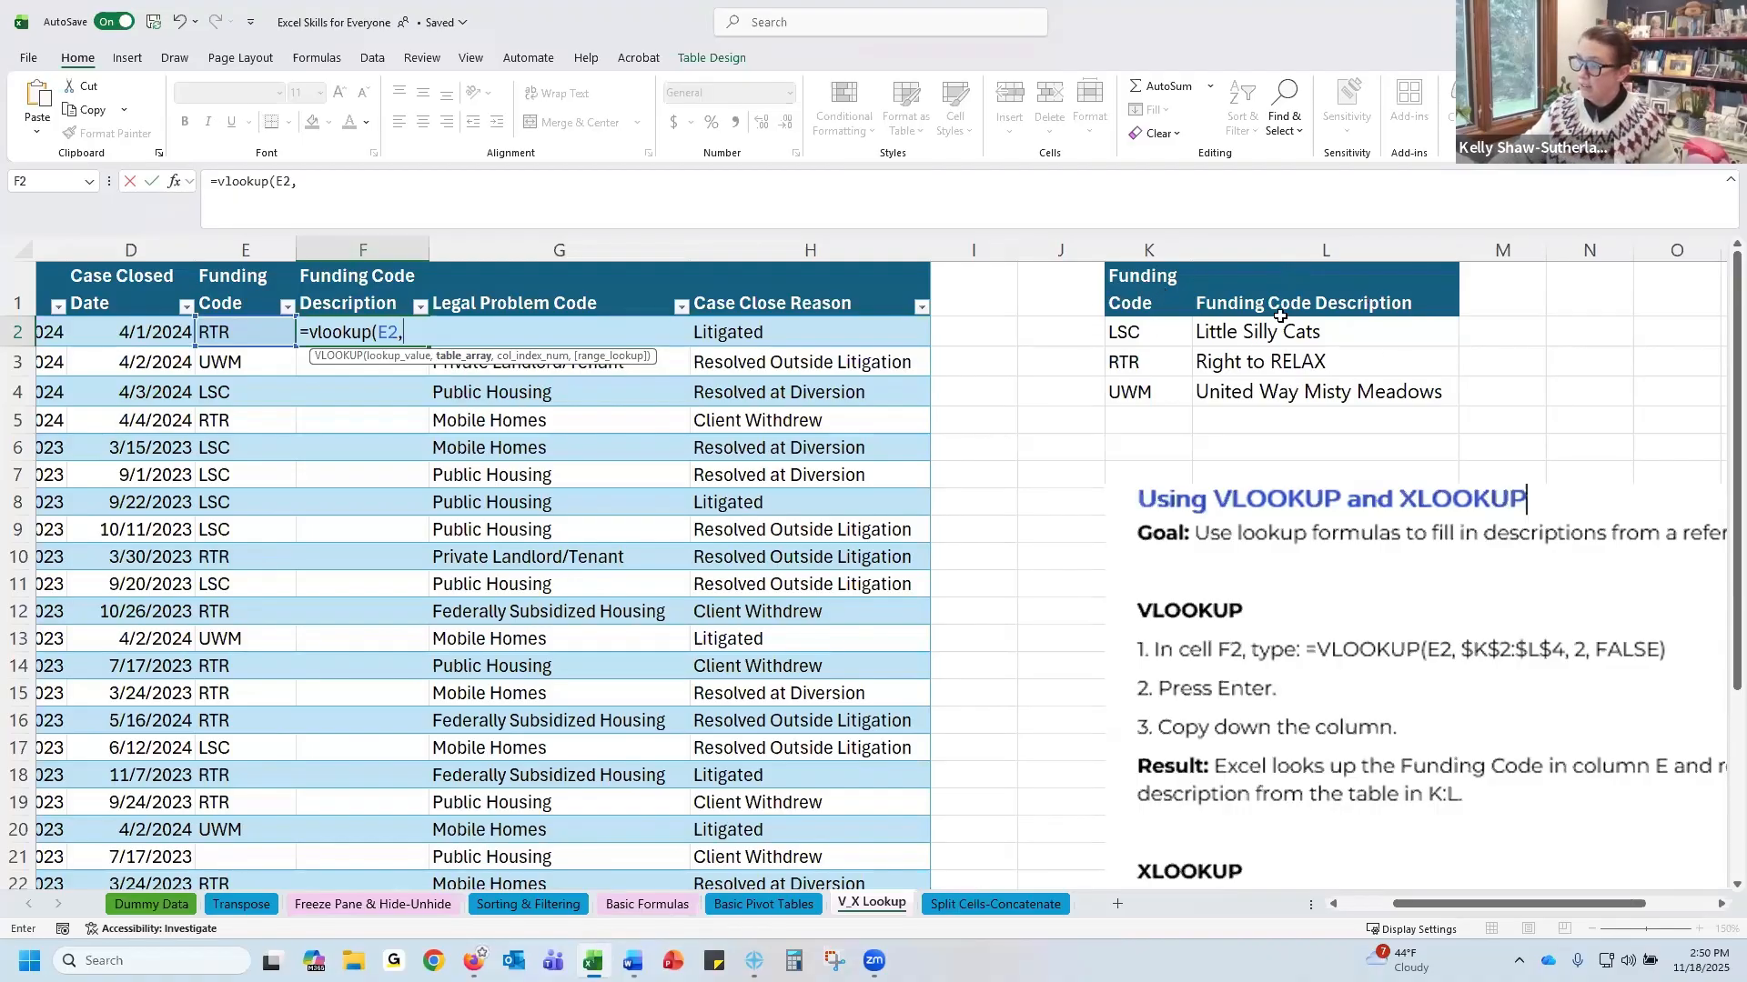
left_click(1148, 335)
left_click_drag(1353, 338, 1335, 387)
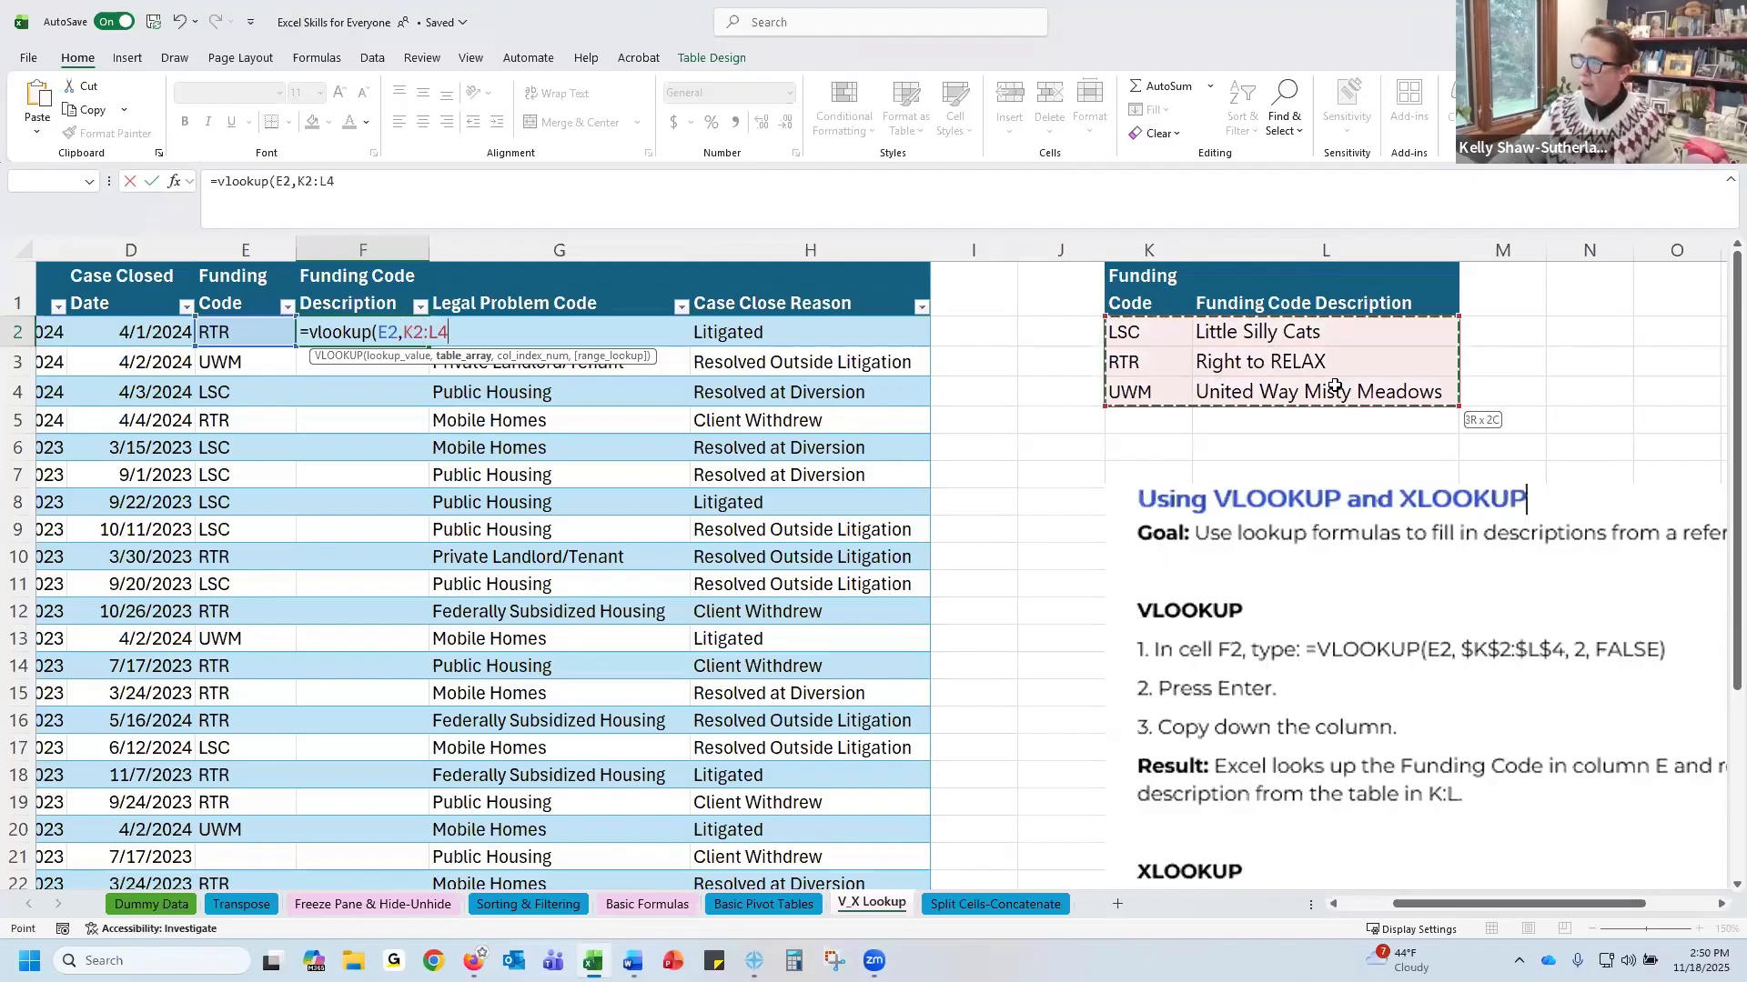
left_click_drag(1335, 386, 1335, 386)
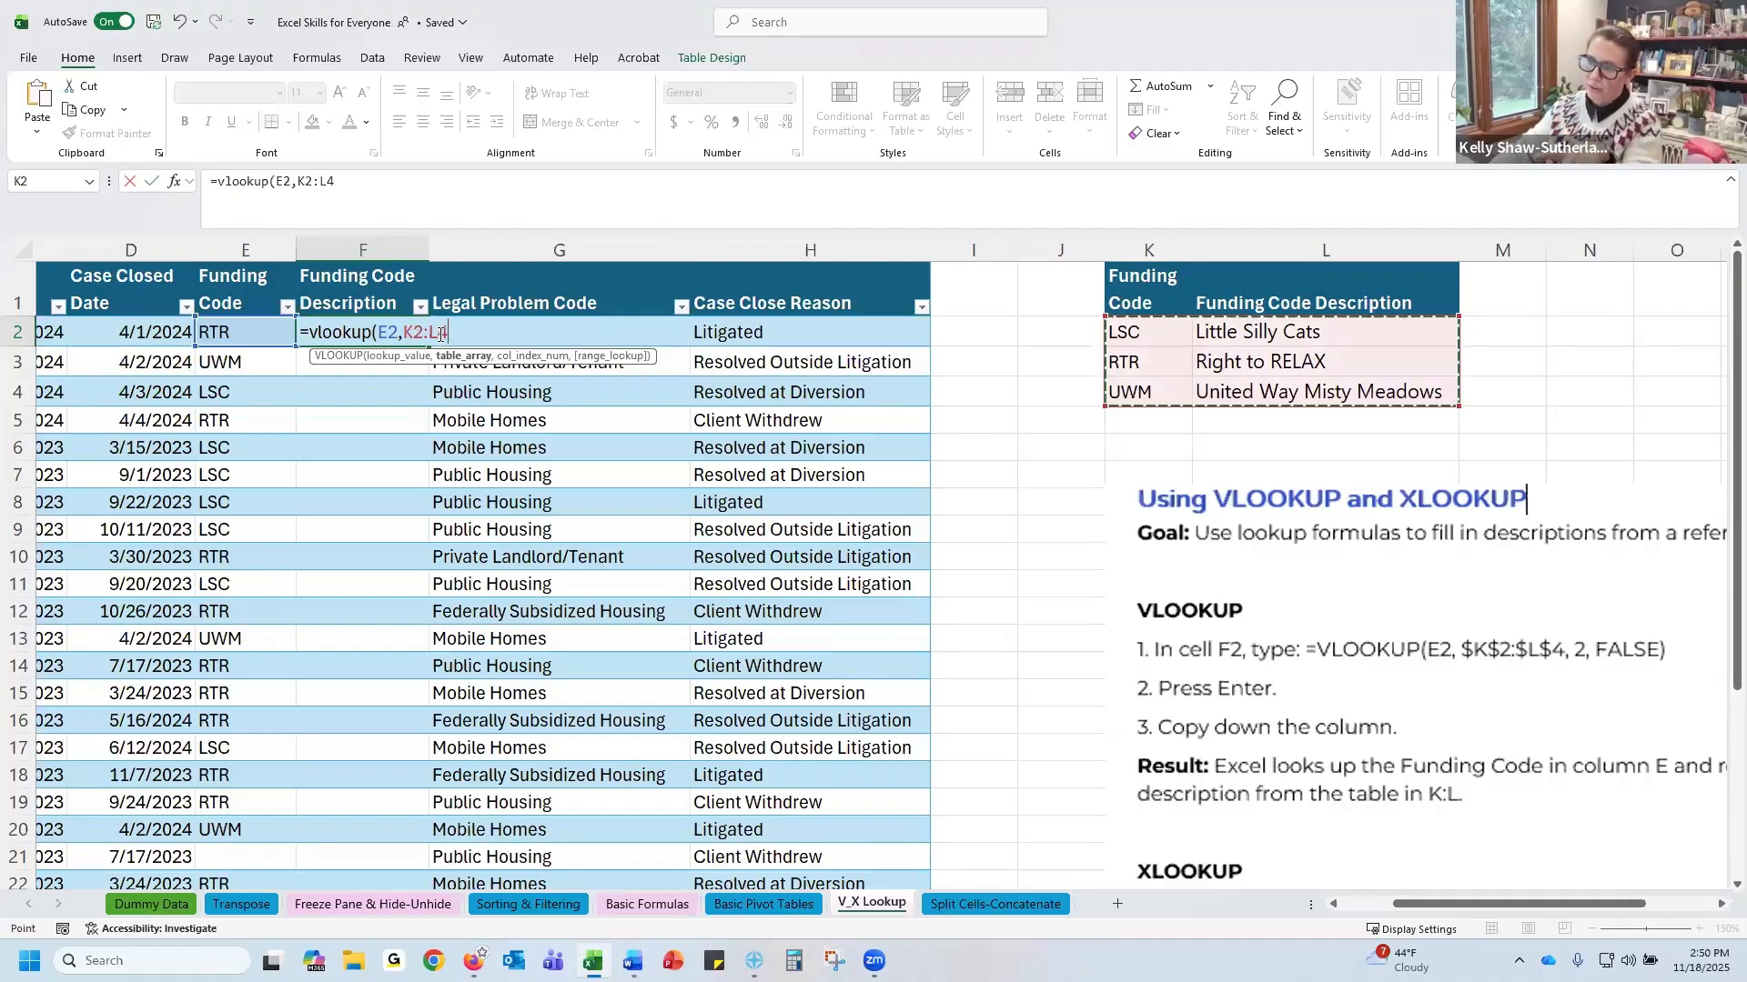
Complete the formula as =VLOOKUP(E2,$K$2:$L$4,2,FALSE) with an absolute table range and enter it
key("F2")
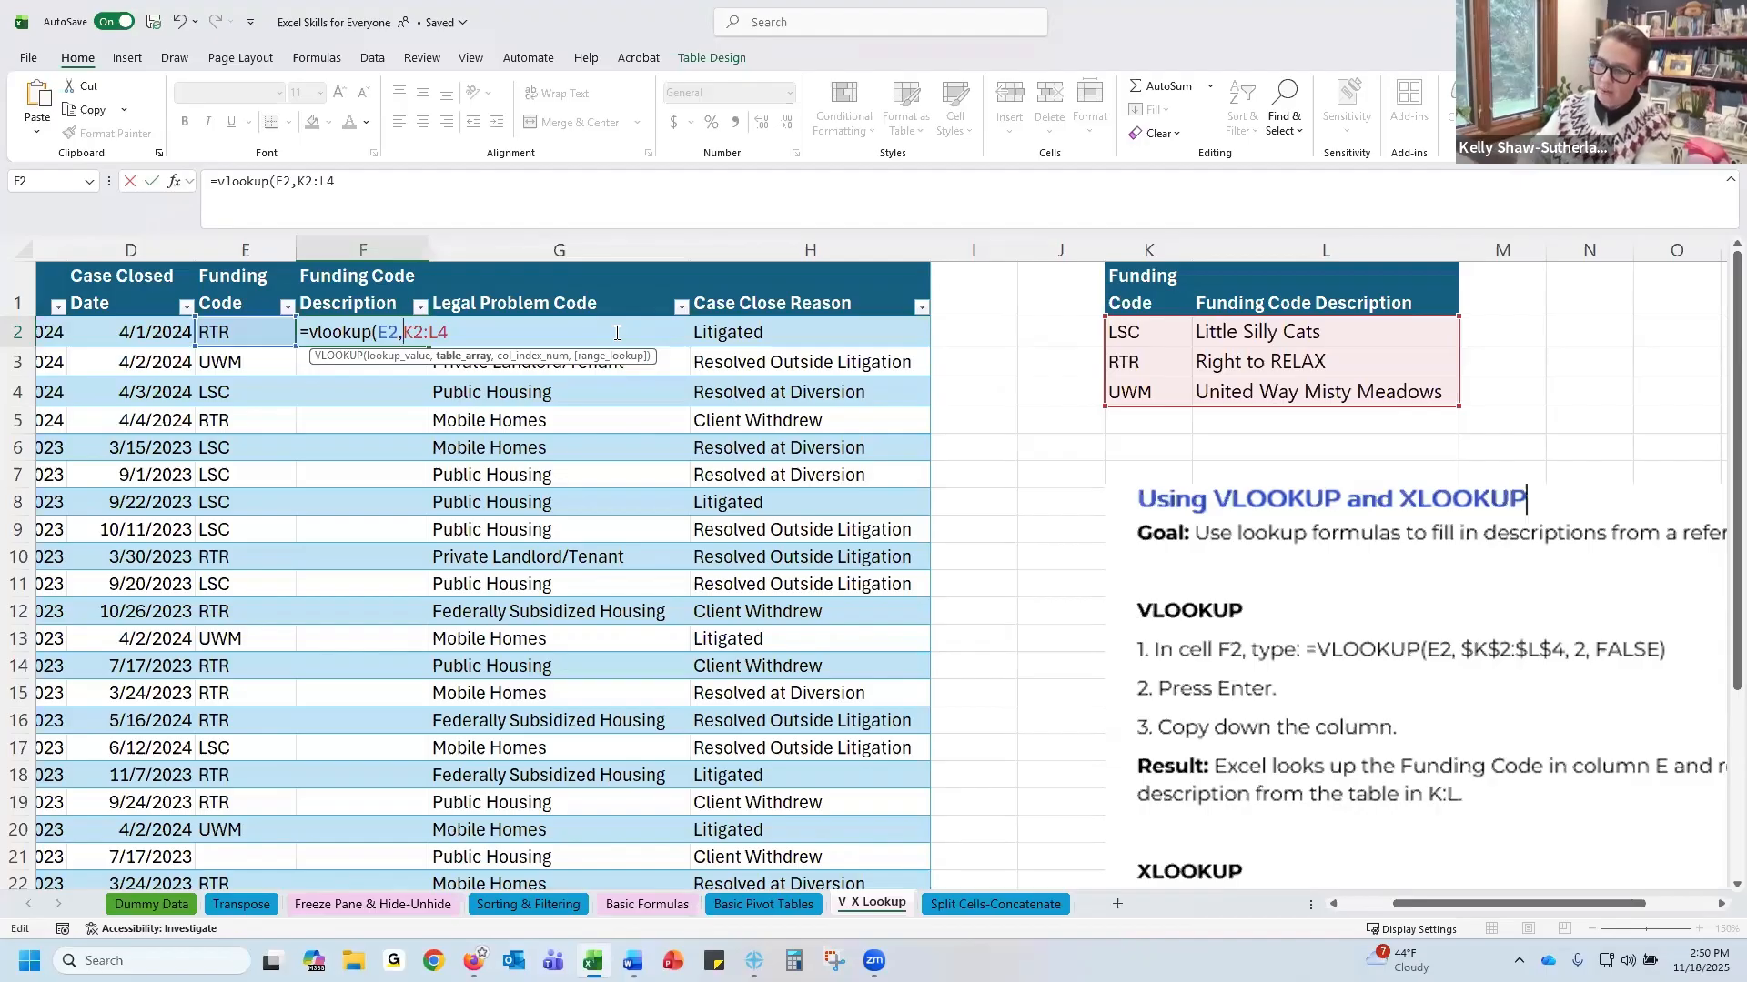
type("$")
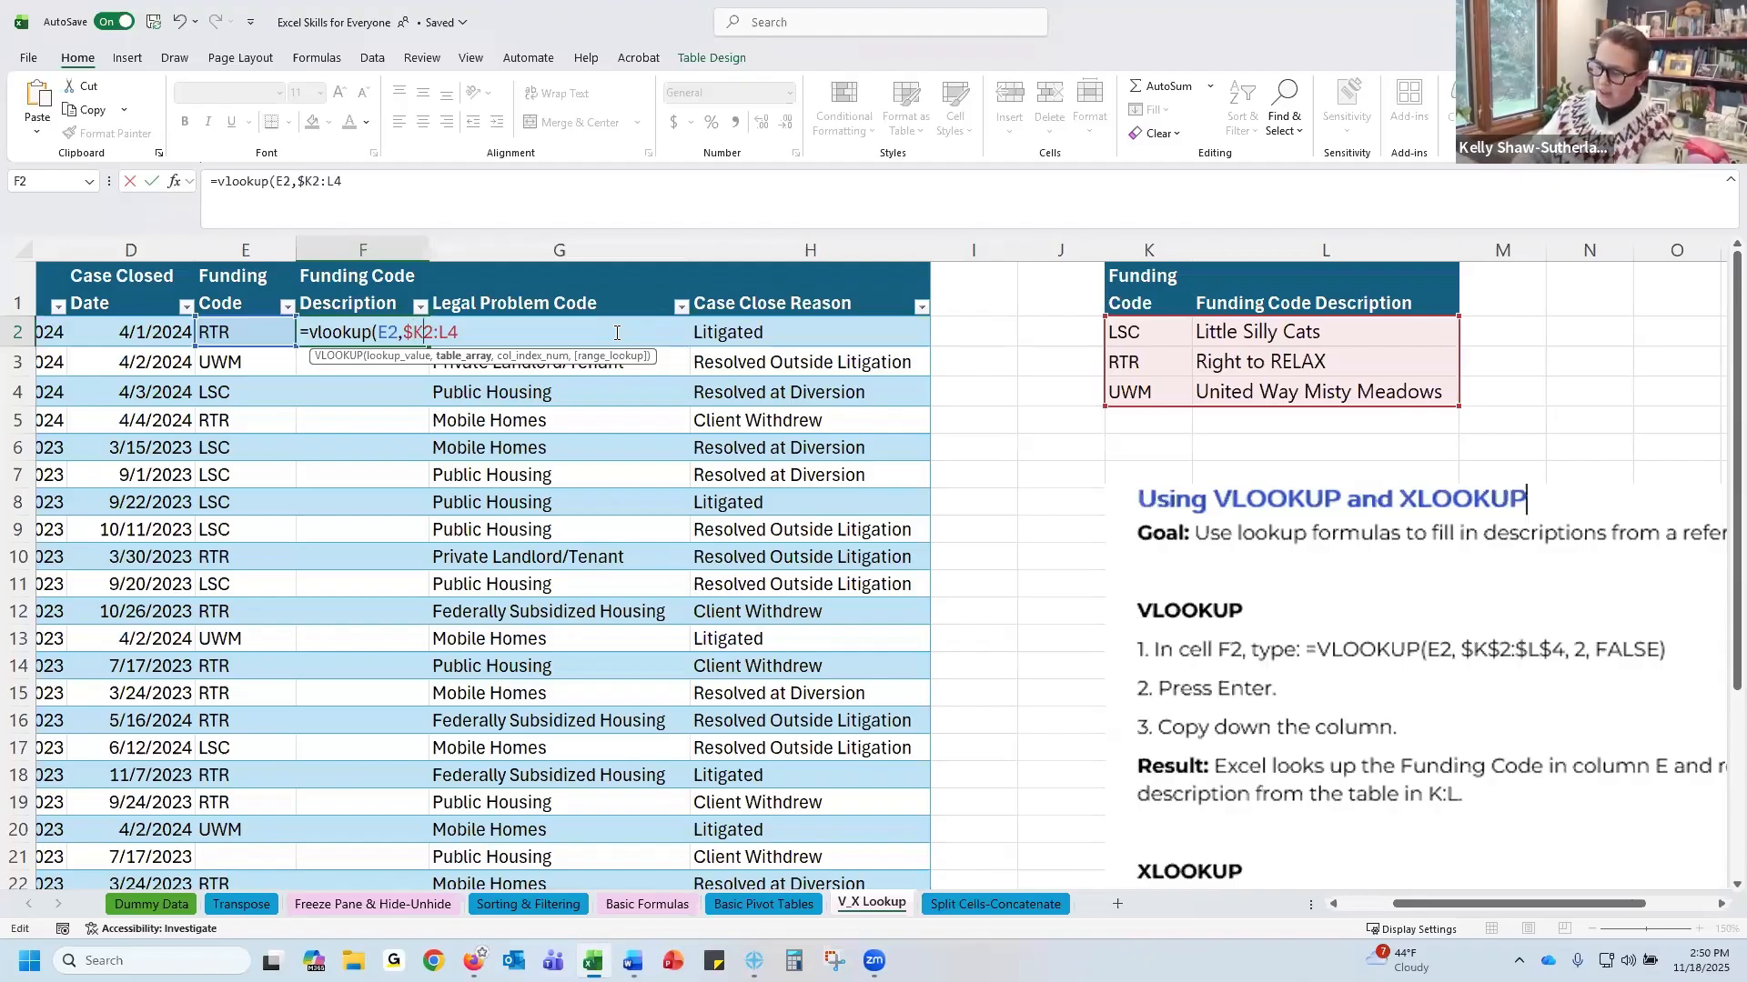
type("$K")
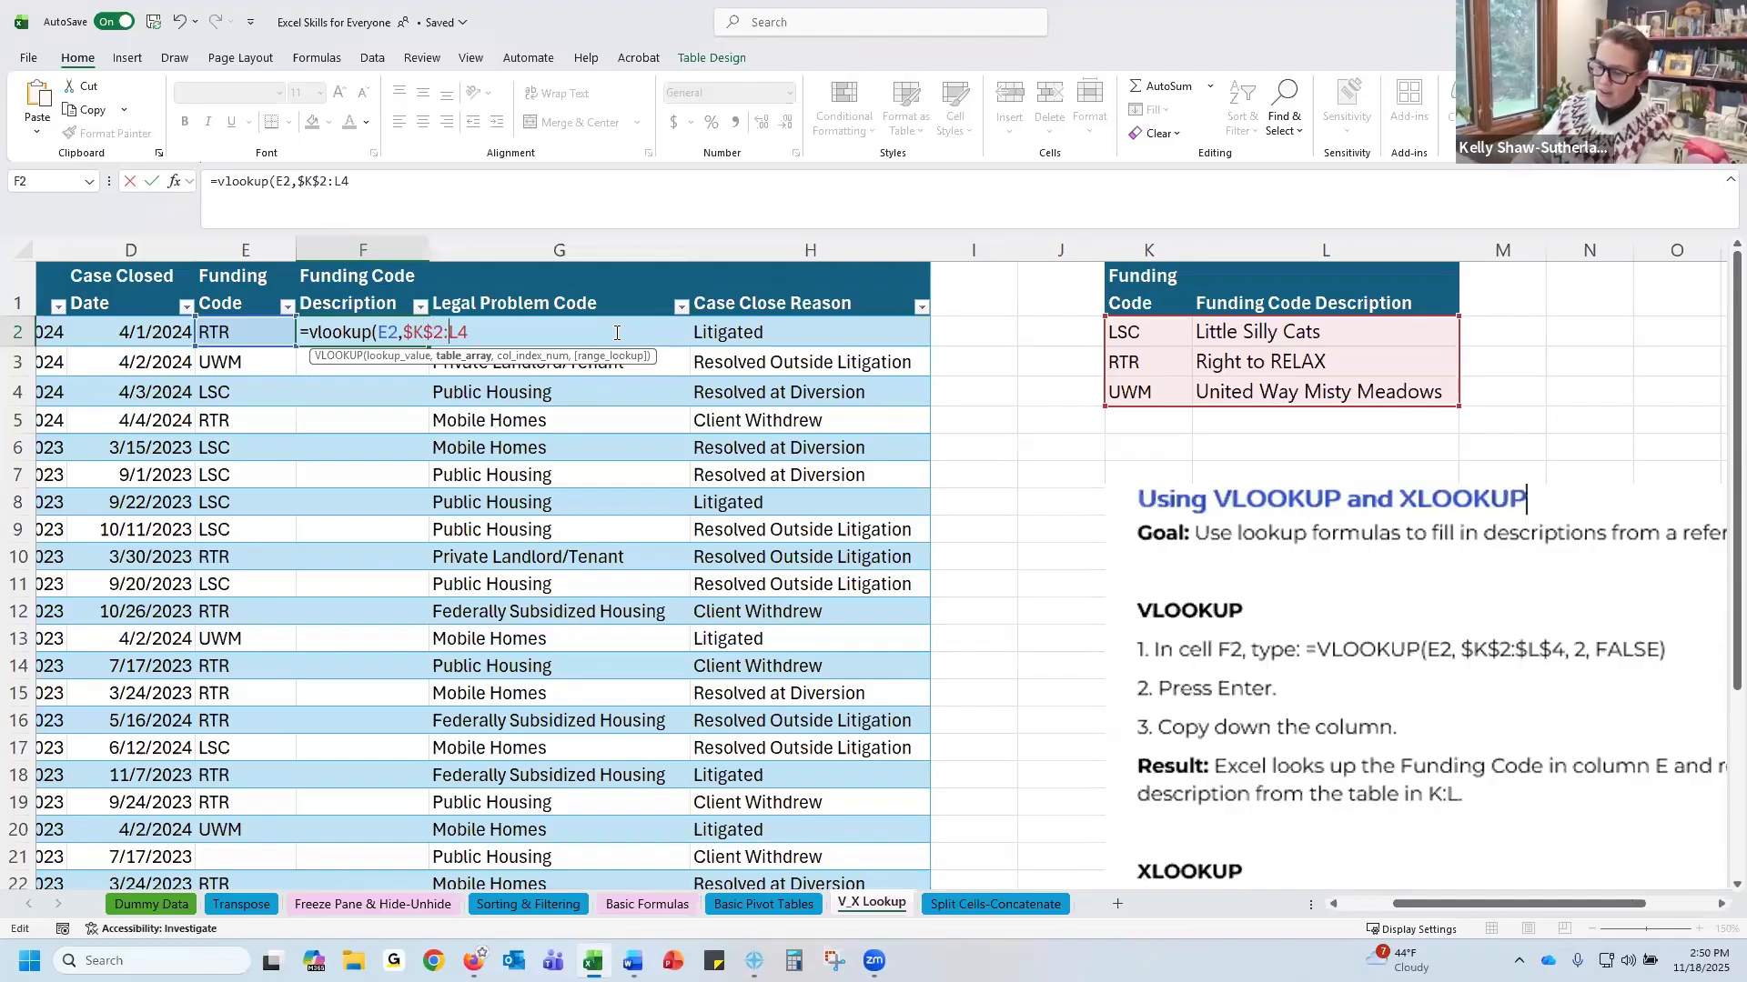
type("$2:")
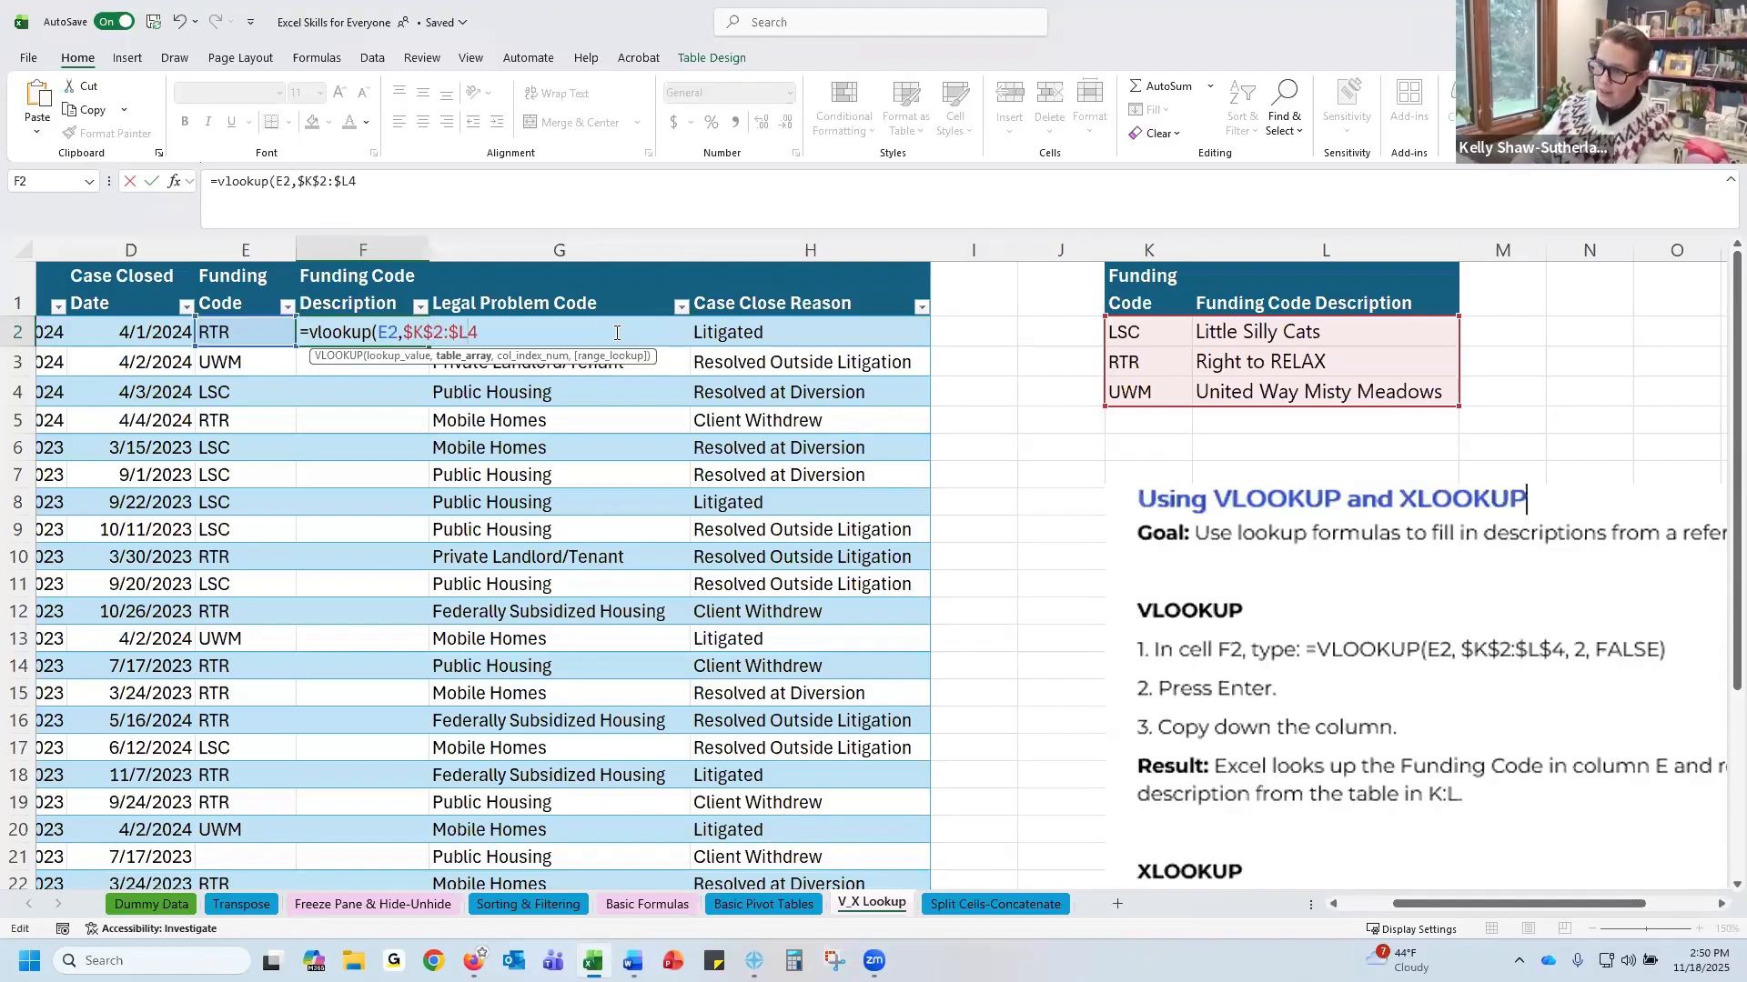
type("$")
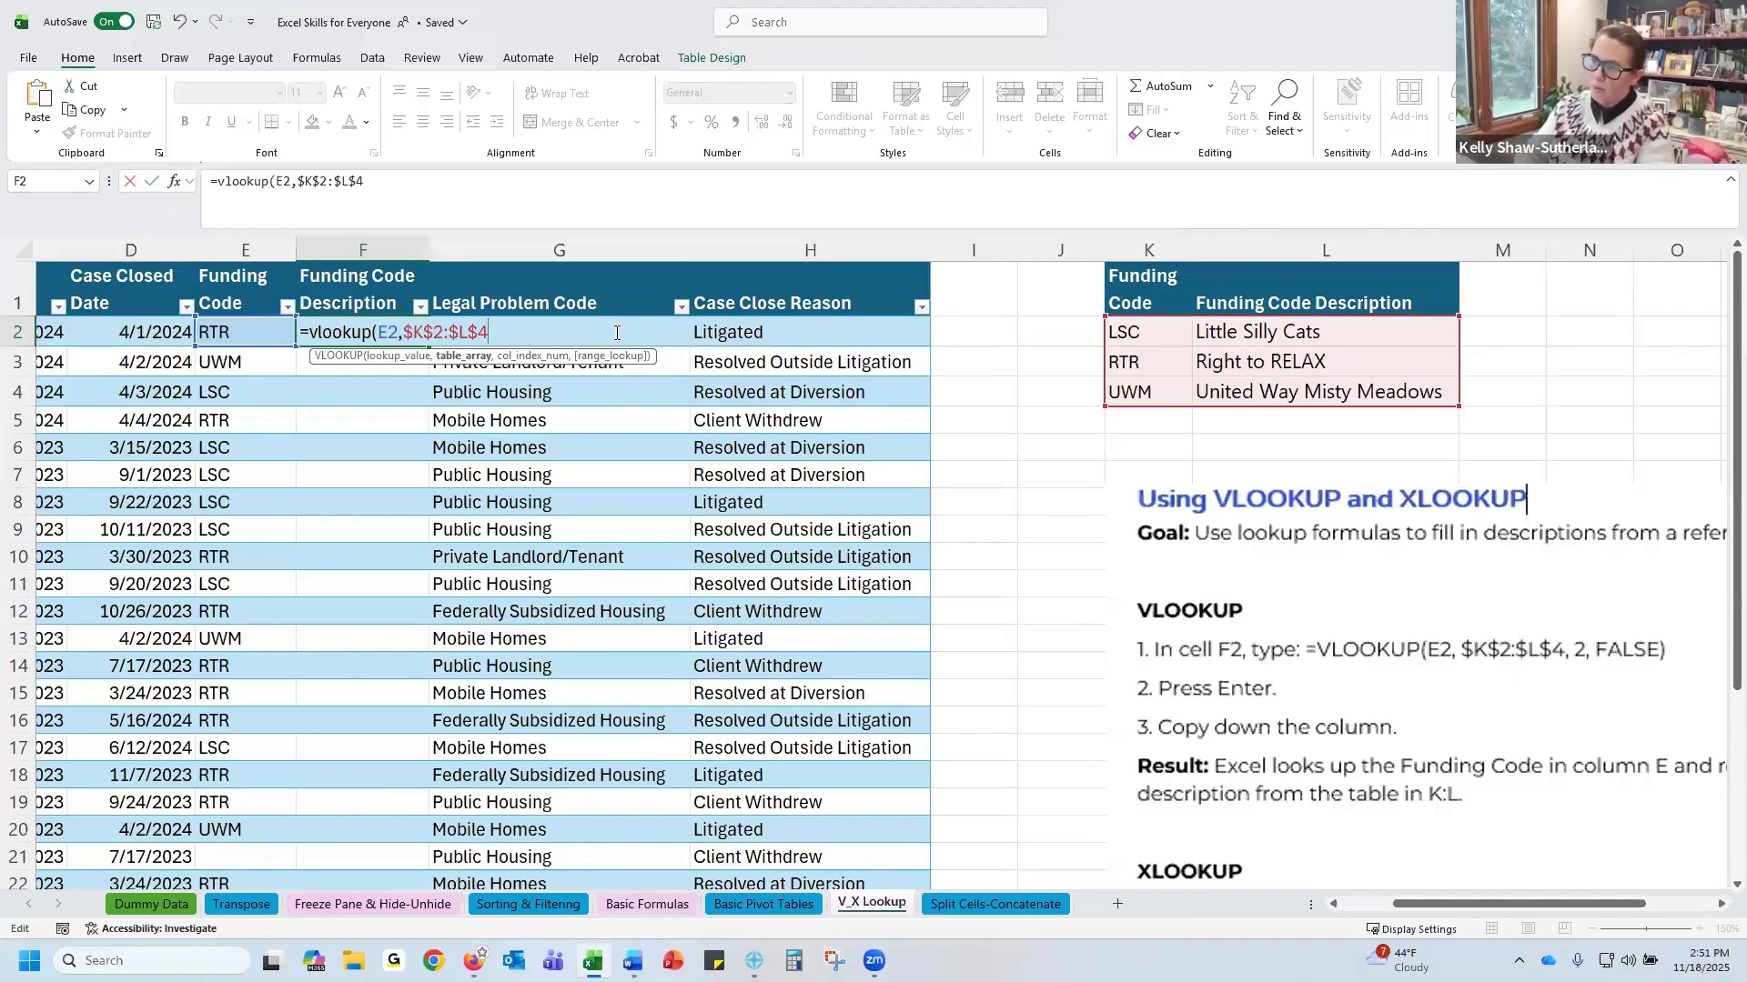
type(",2")
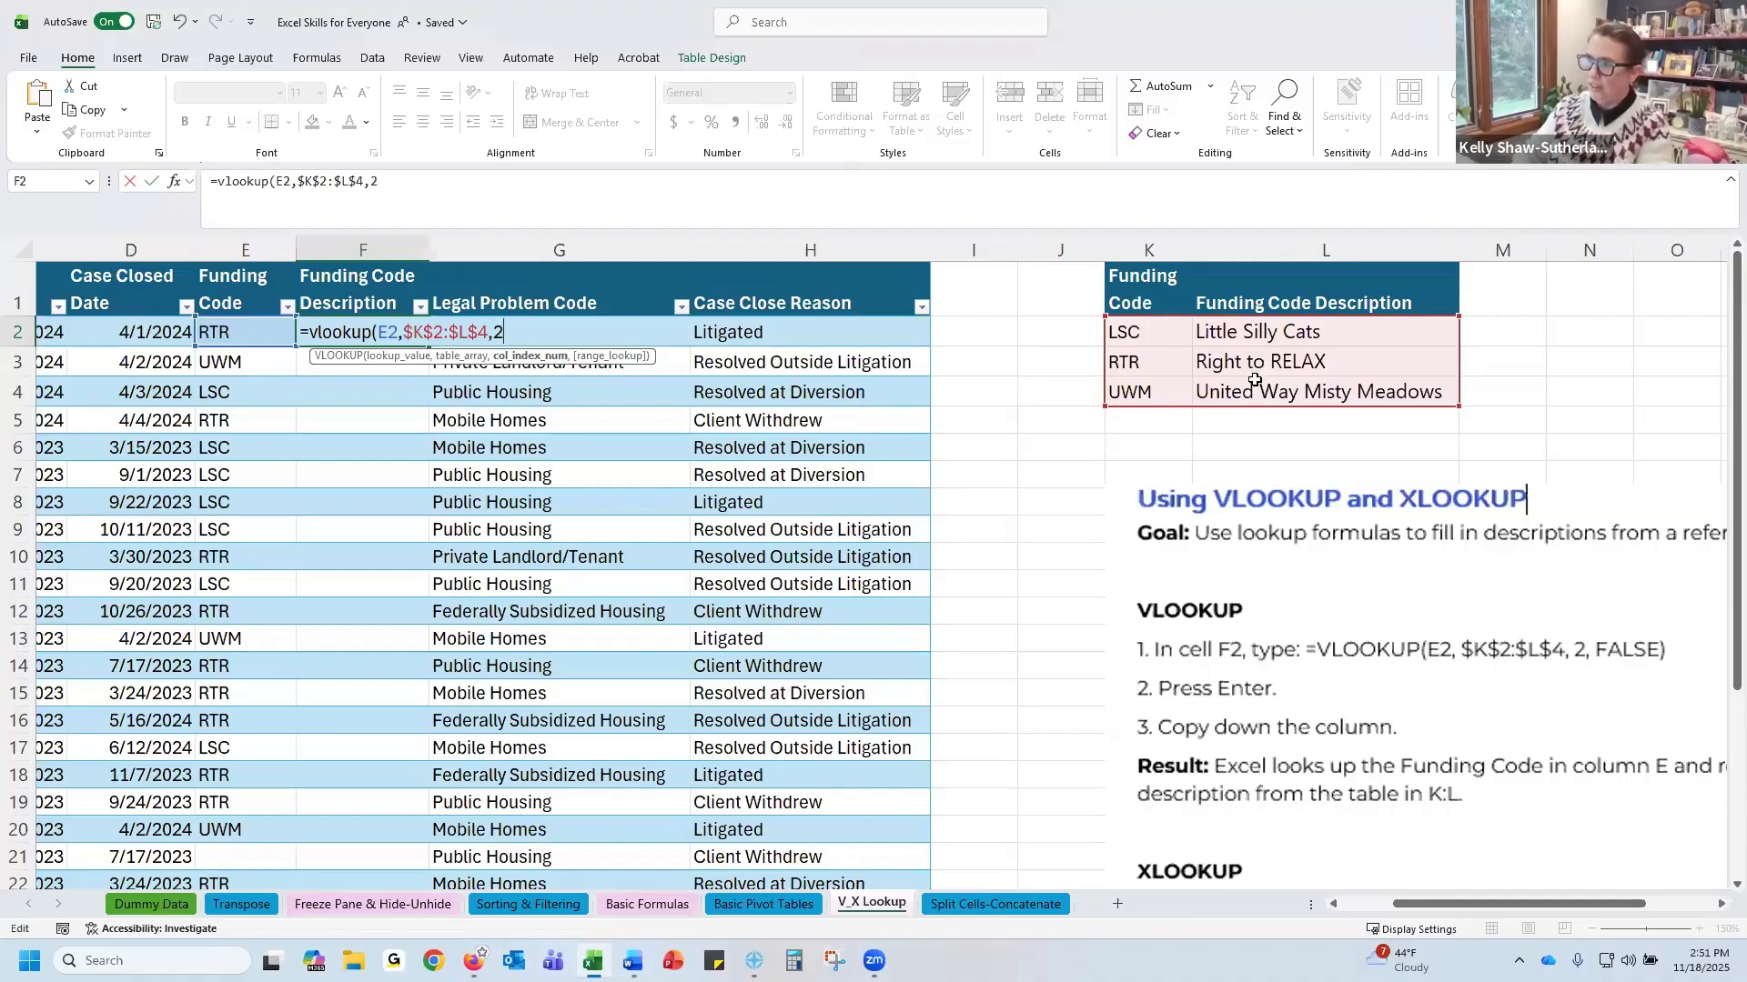
type(",")
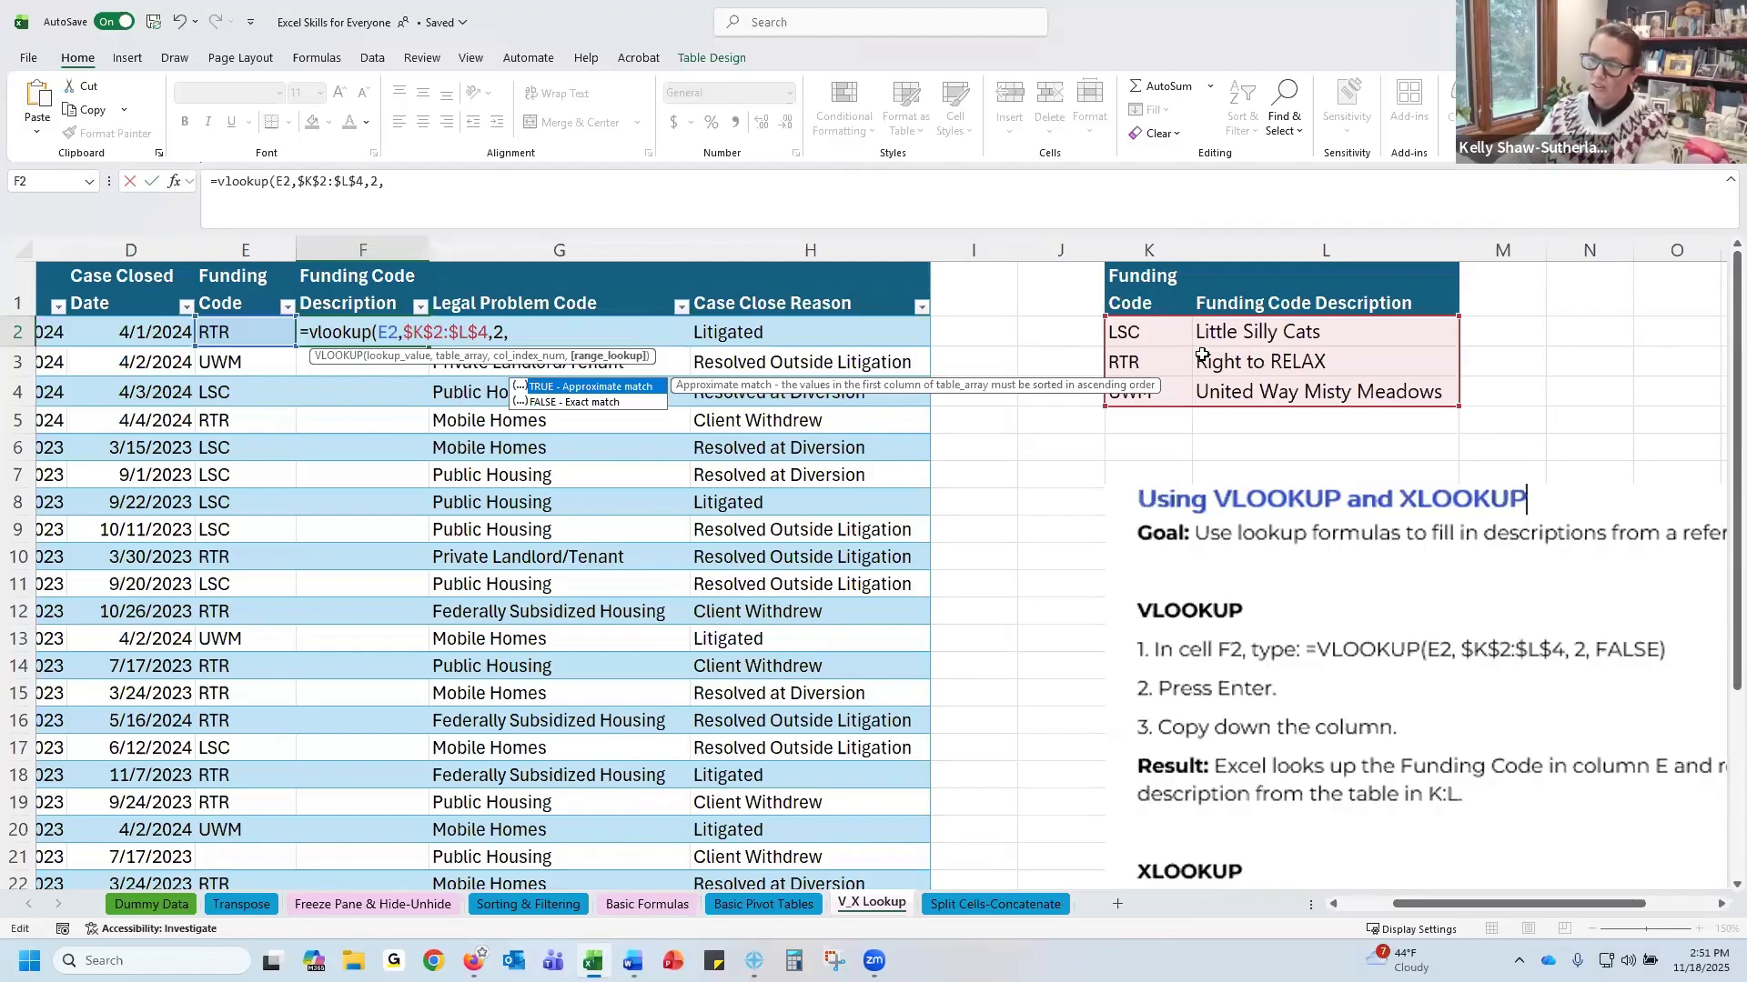
double_click(600, 403)
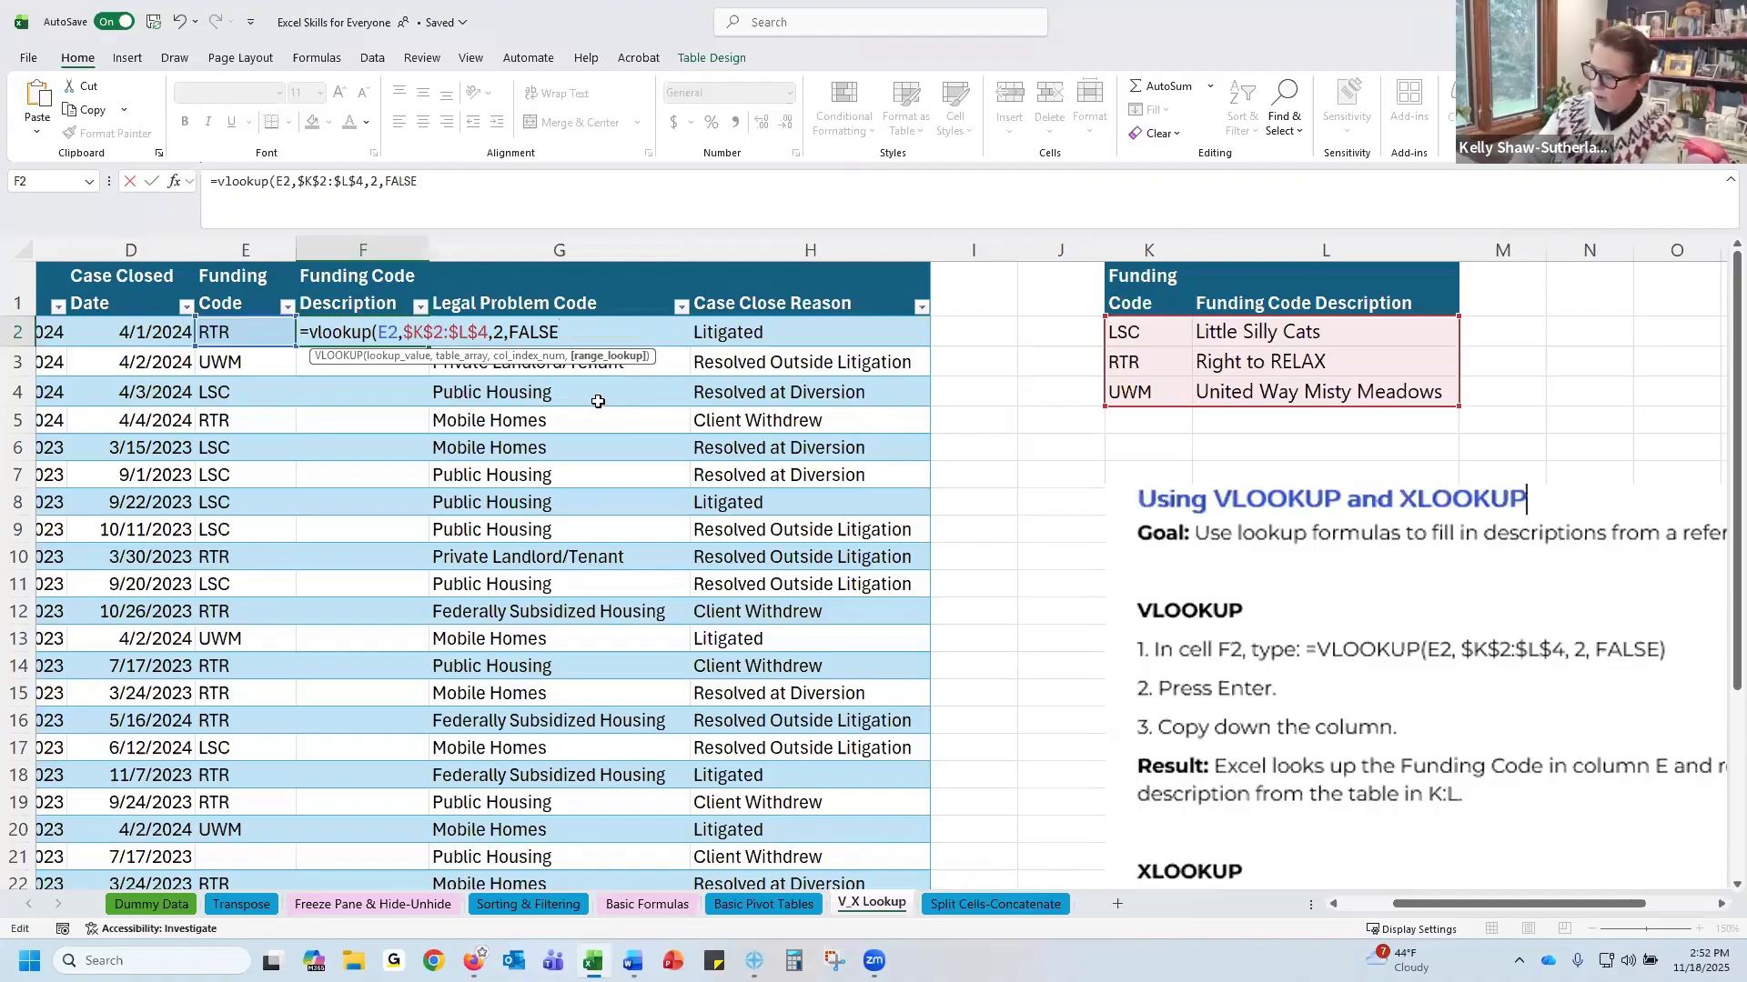
type(")")
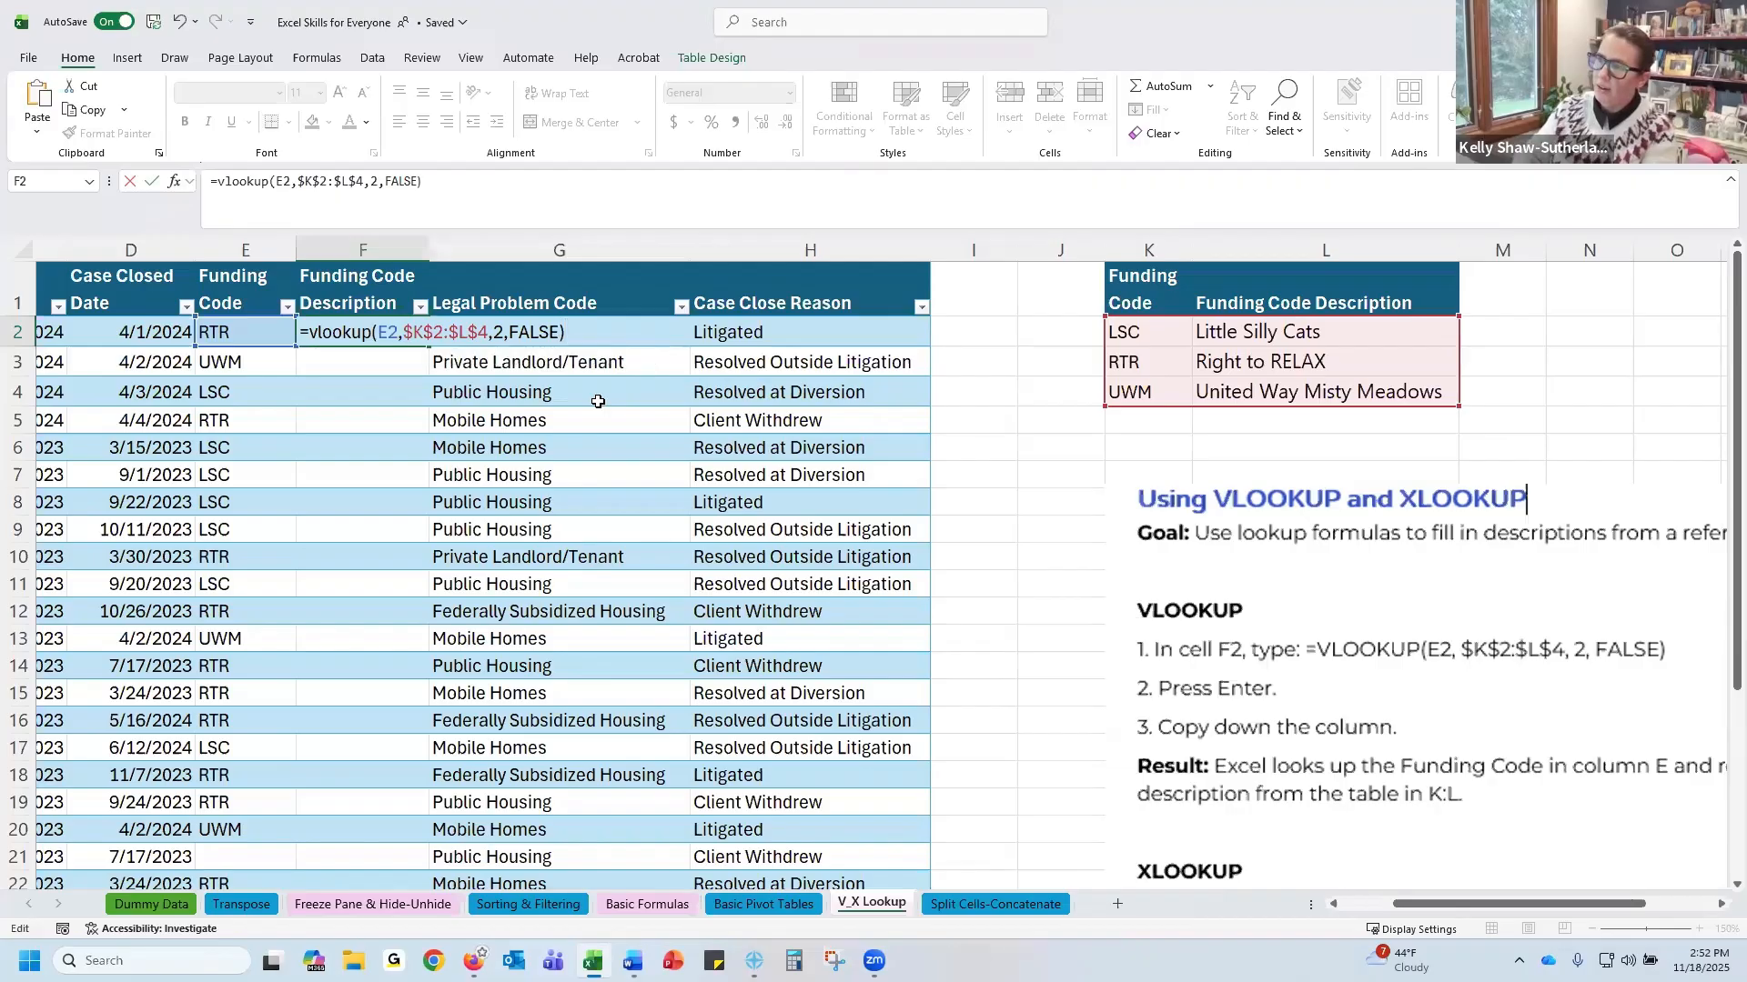
key("Return")
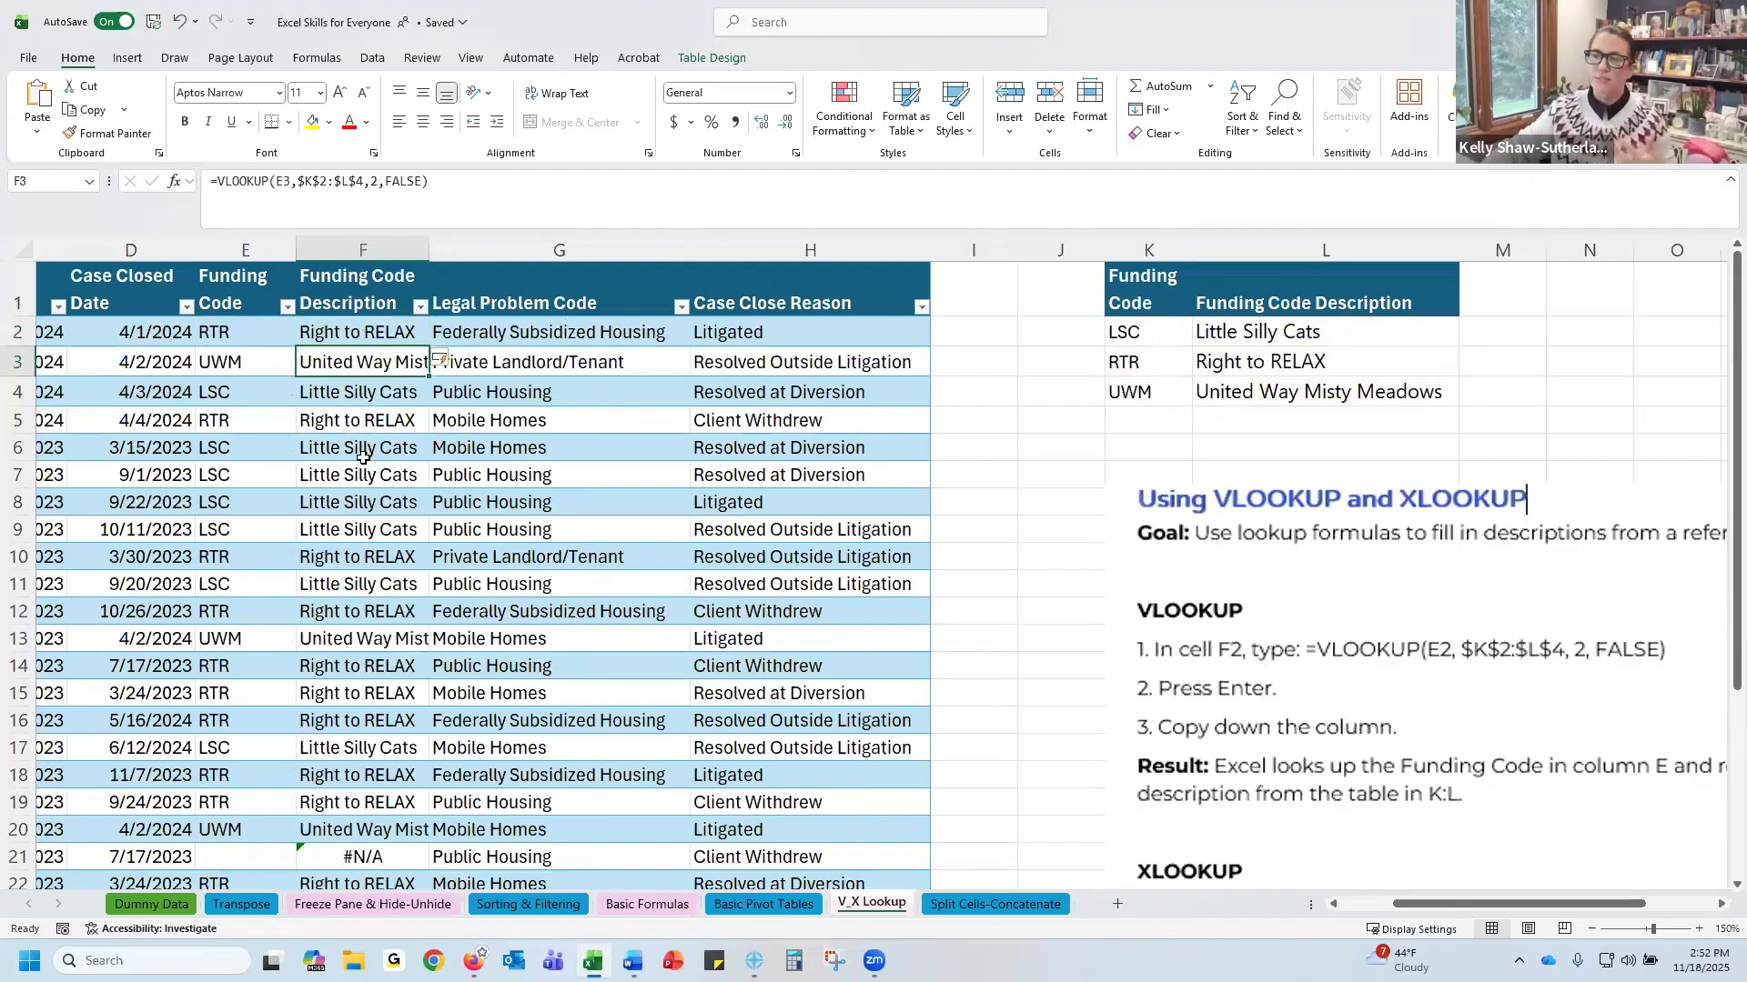
Autofit the width of the Funding Code Description column F
left_click(393, 333)
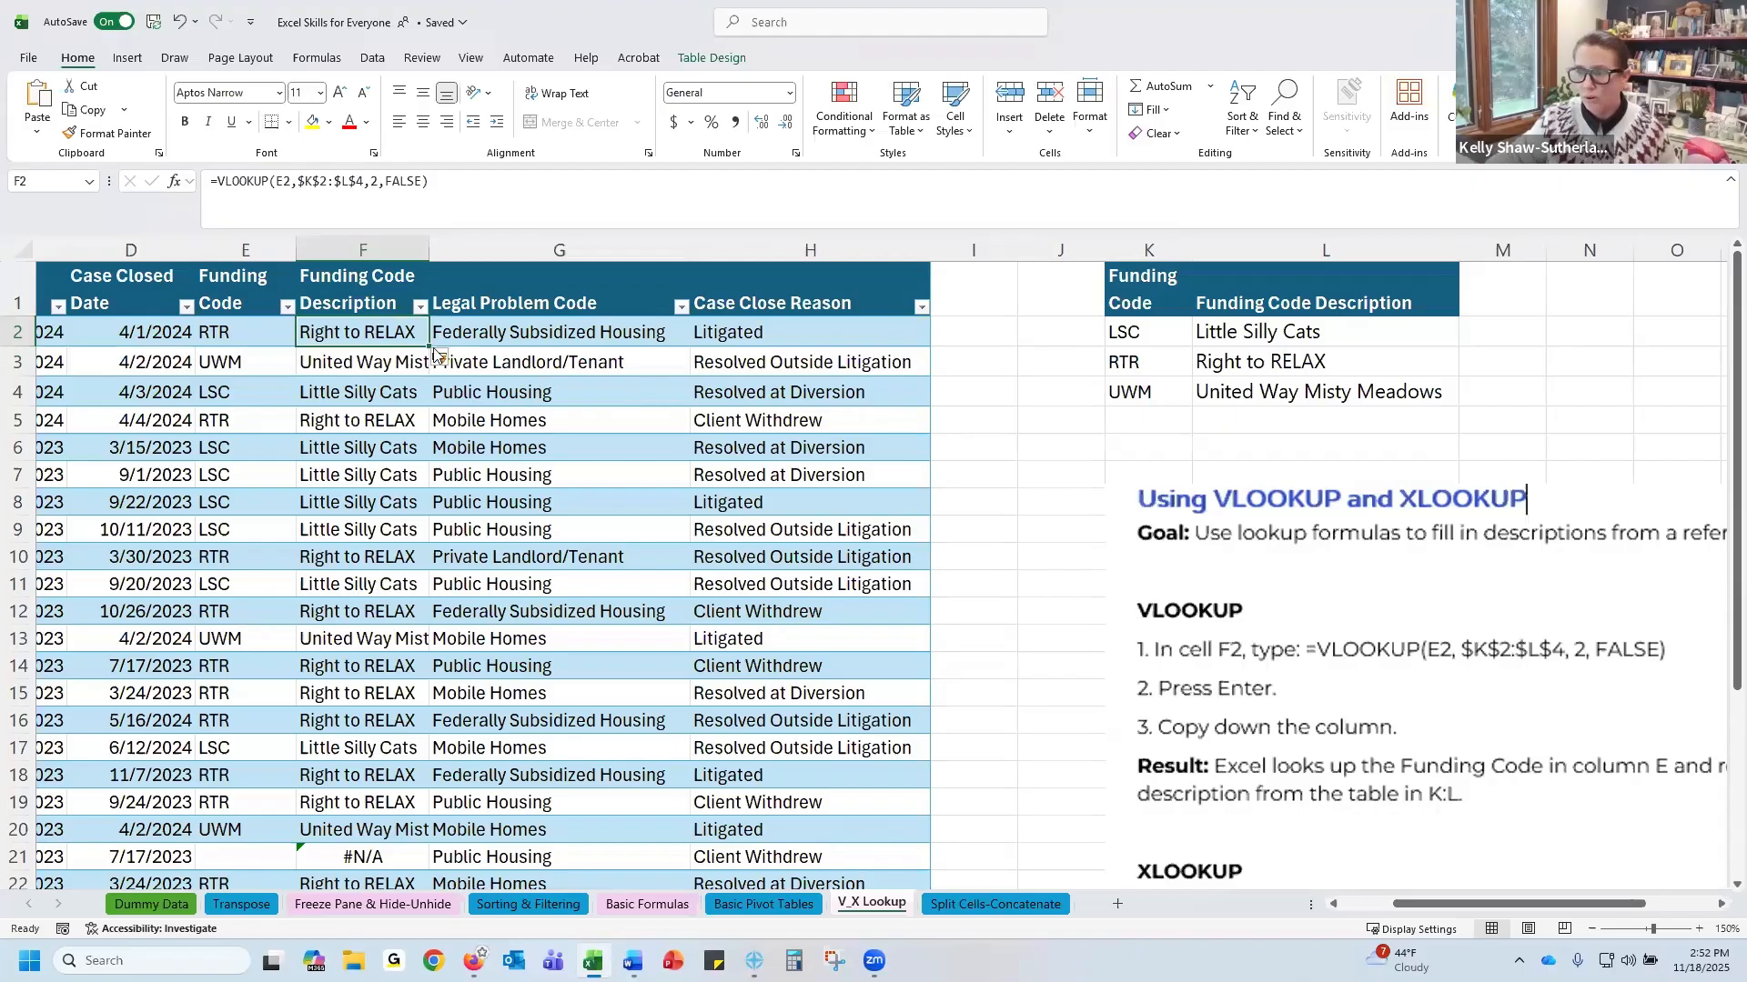
double_click(431, 251)
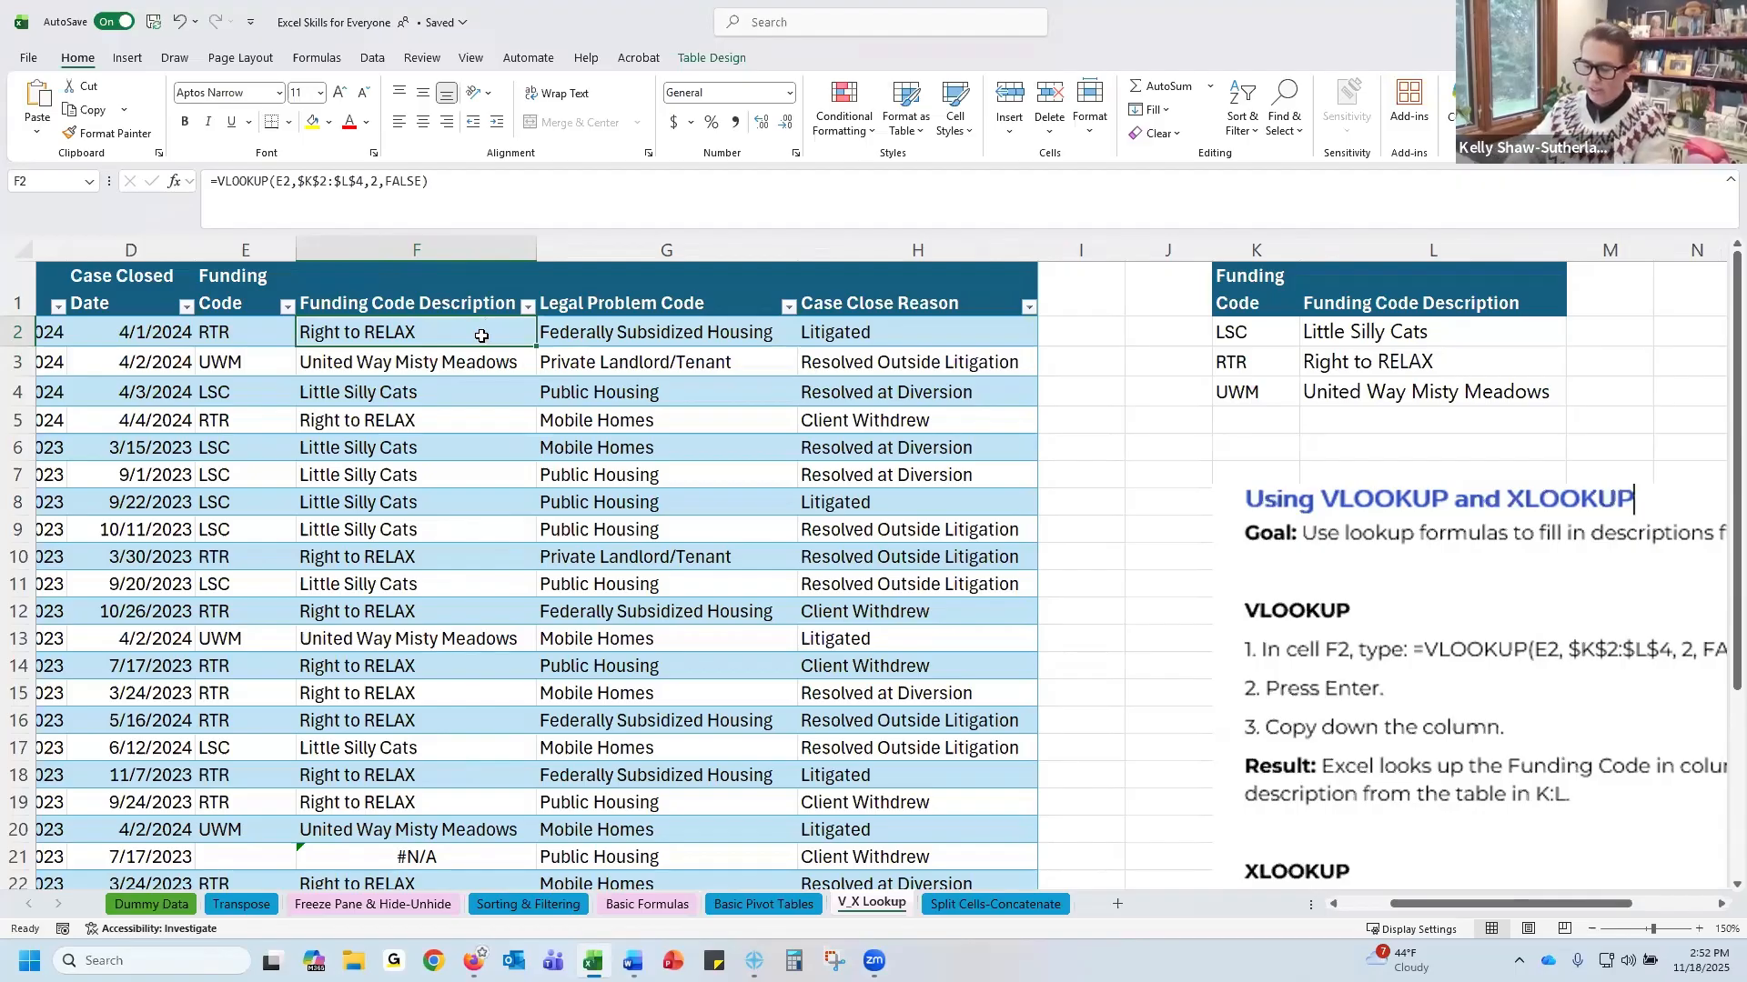
Undo the column autofit and the VLOOKUP formula to clear F2 again
key("ctrl+z")
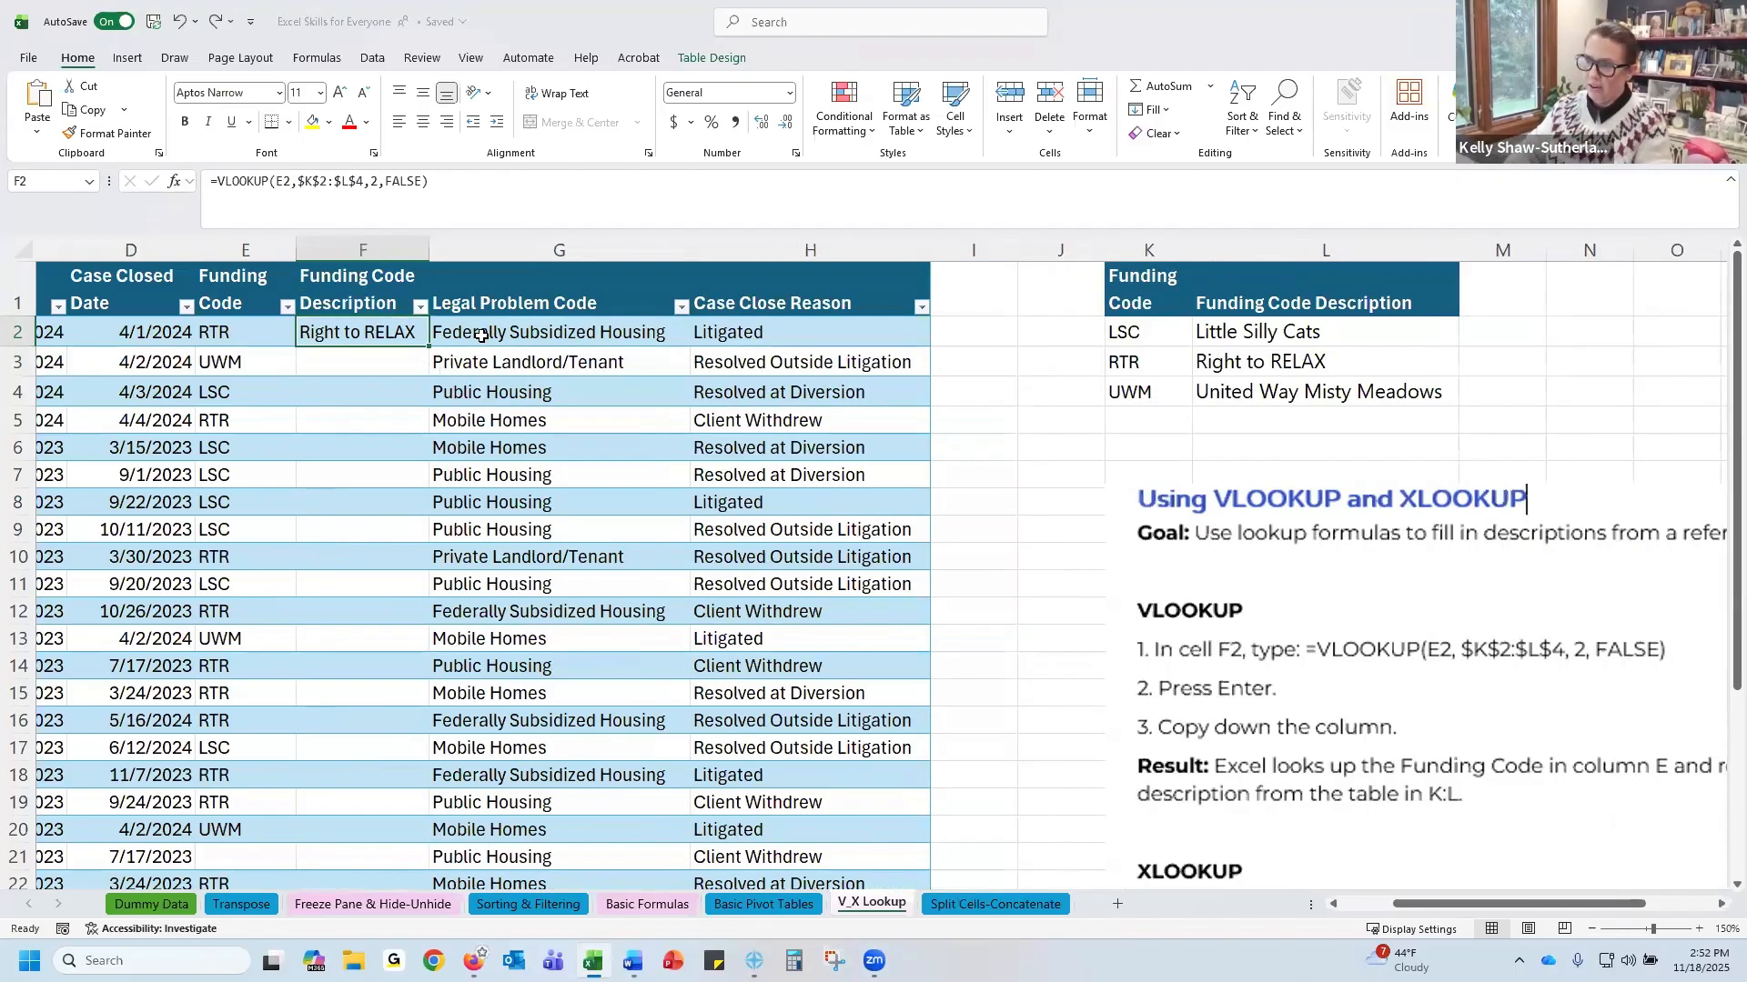
key("ctrl+z")
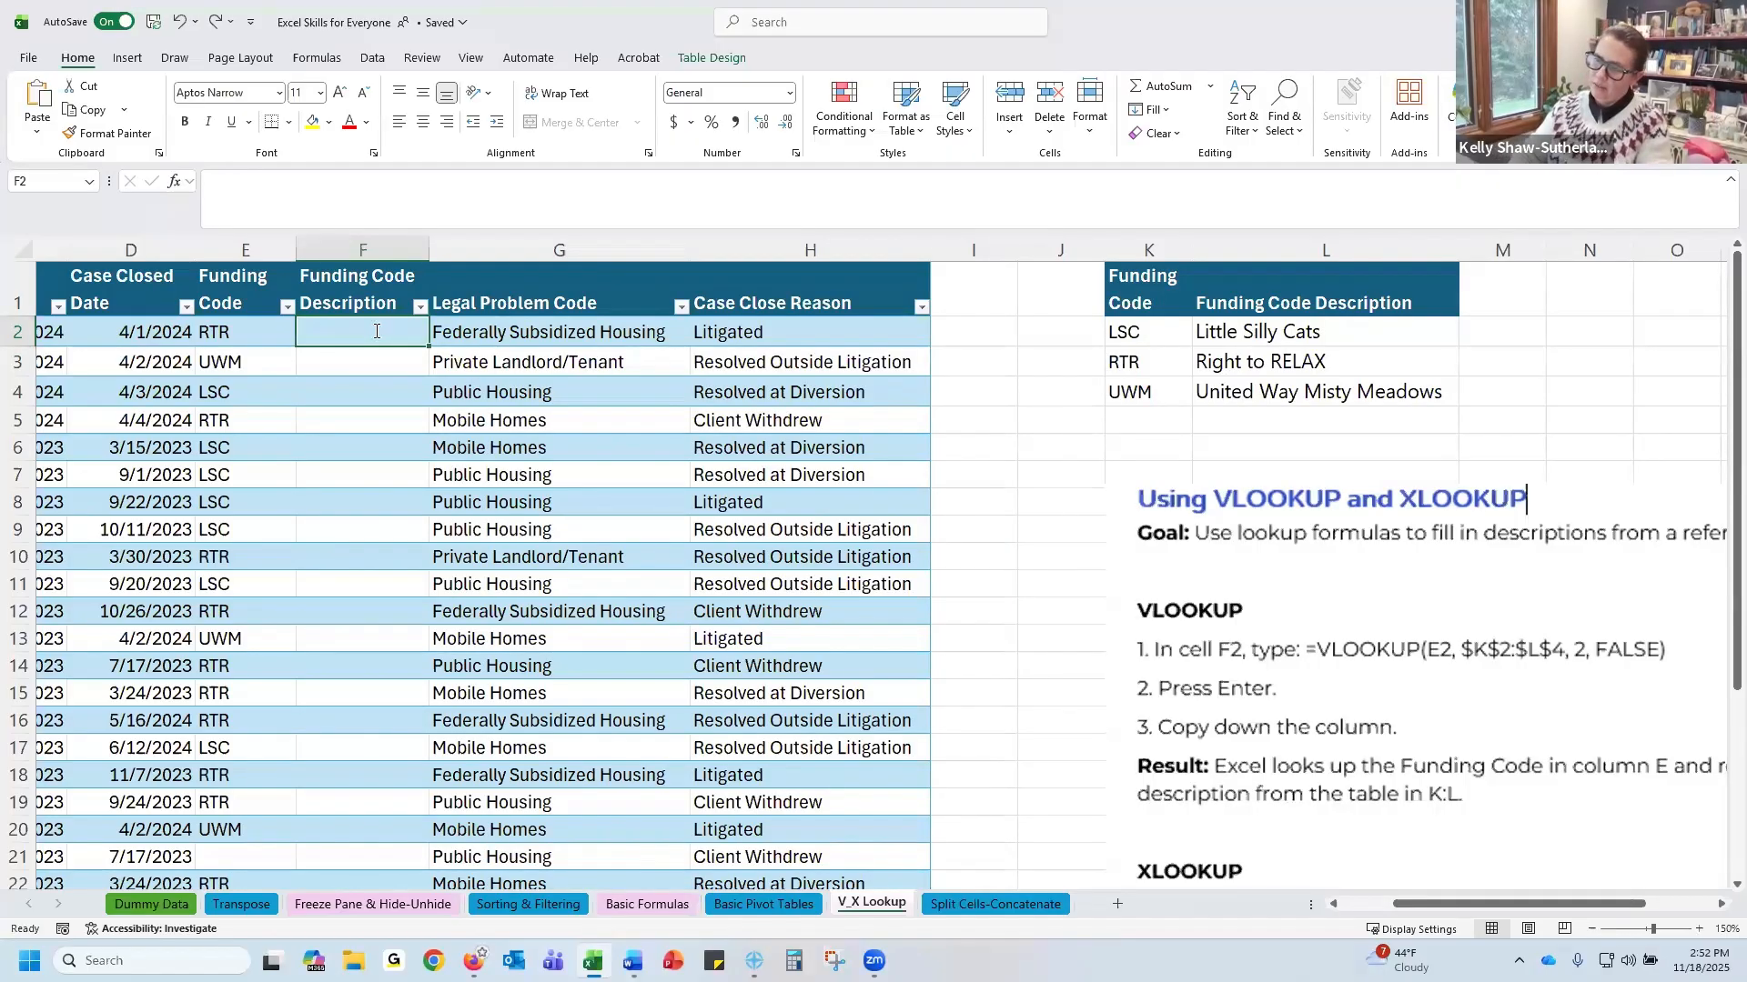
In F2, begin an XLOOKUP formula using E2 as the lookup value
type("=")
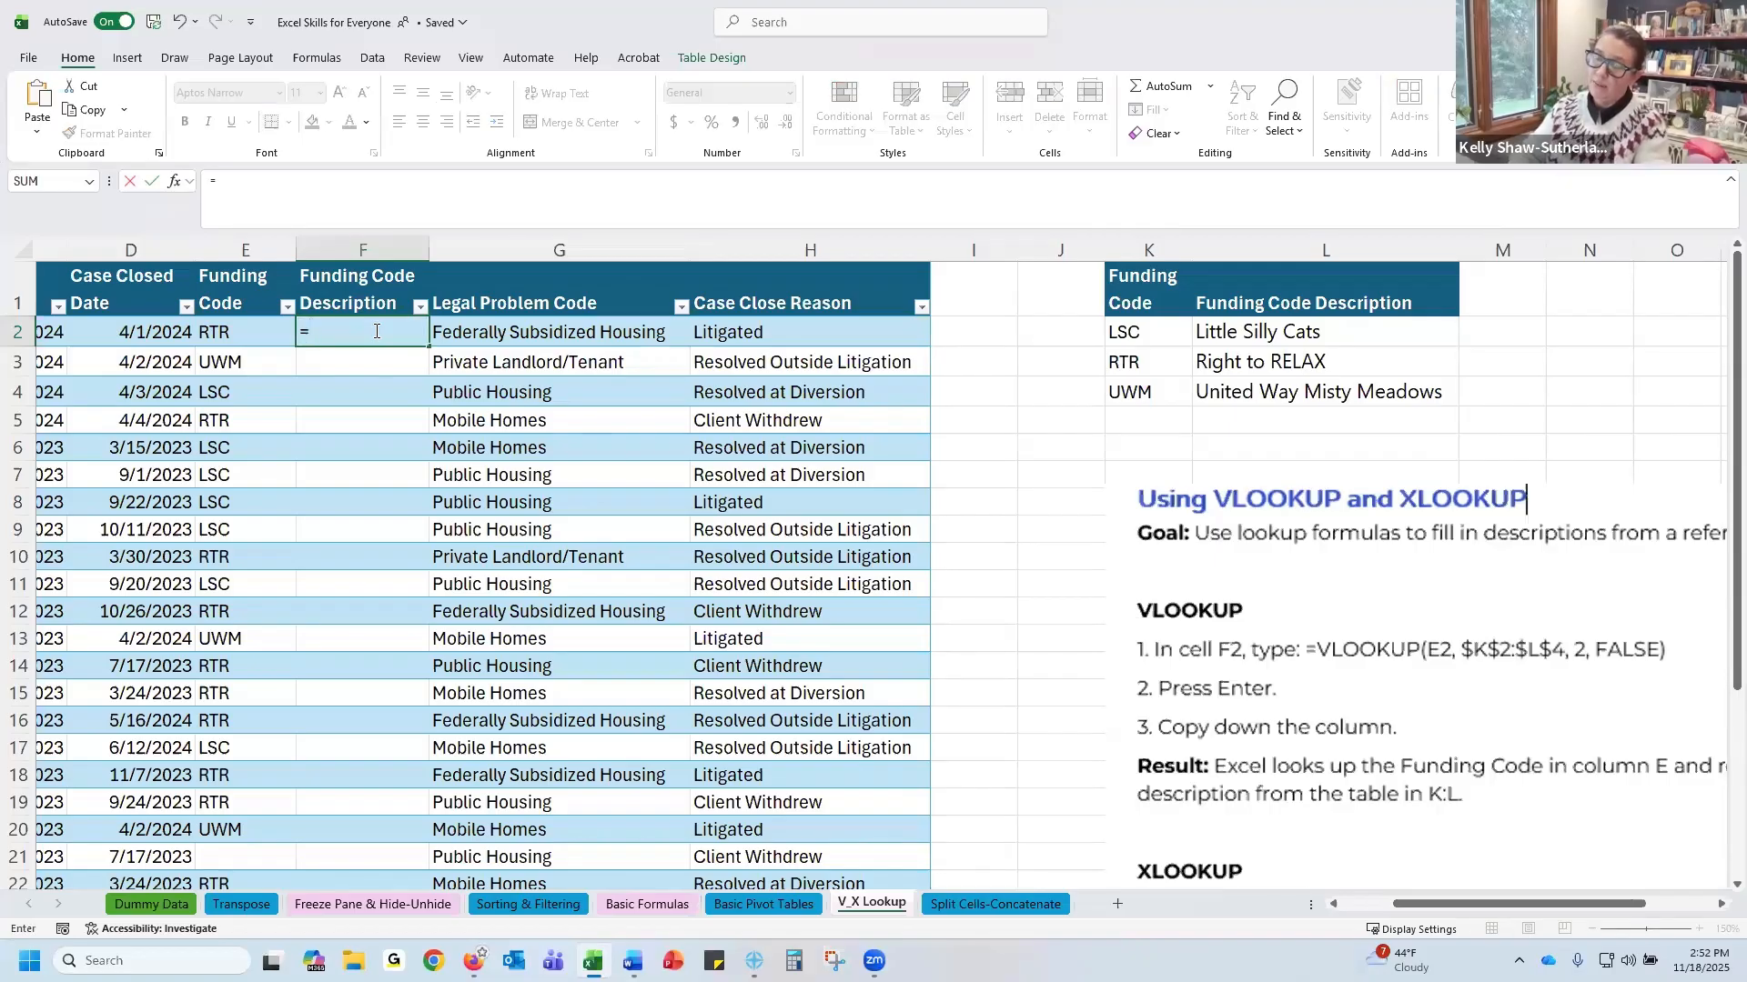
type("xl")
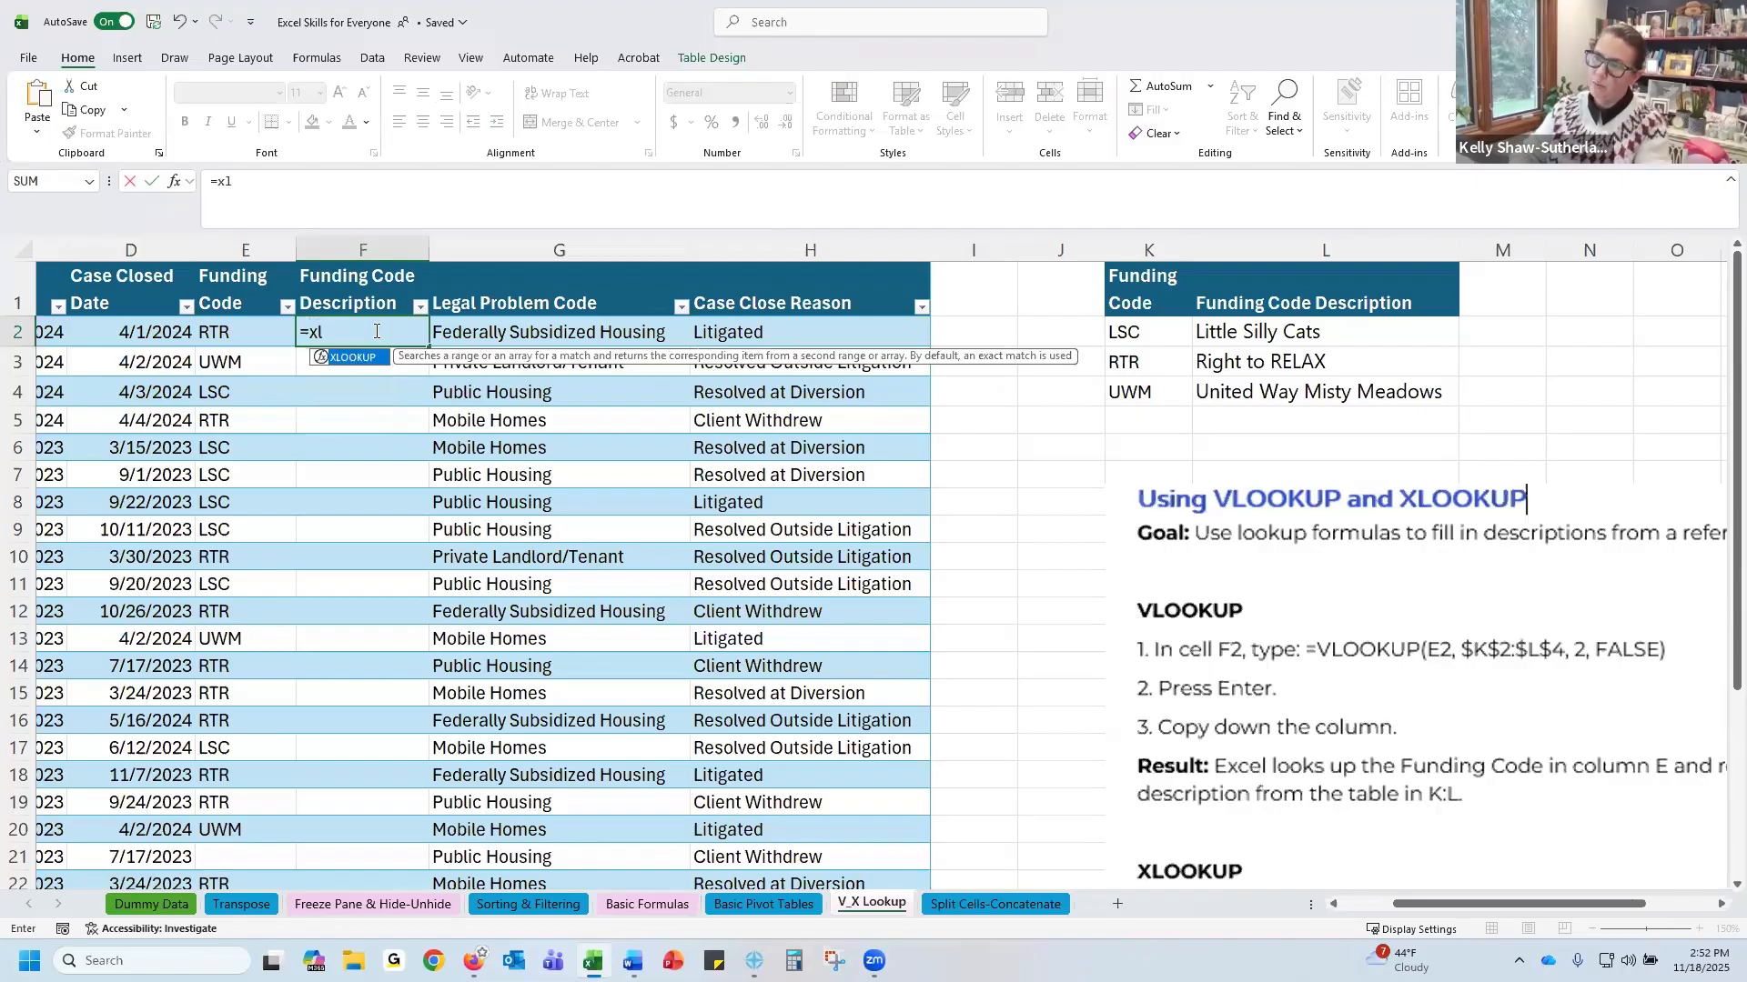
type("ookup")
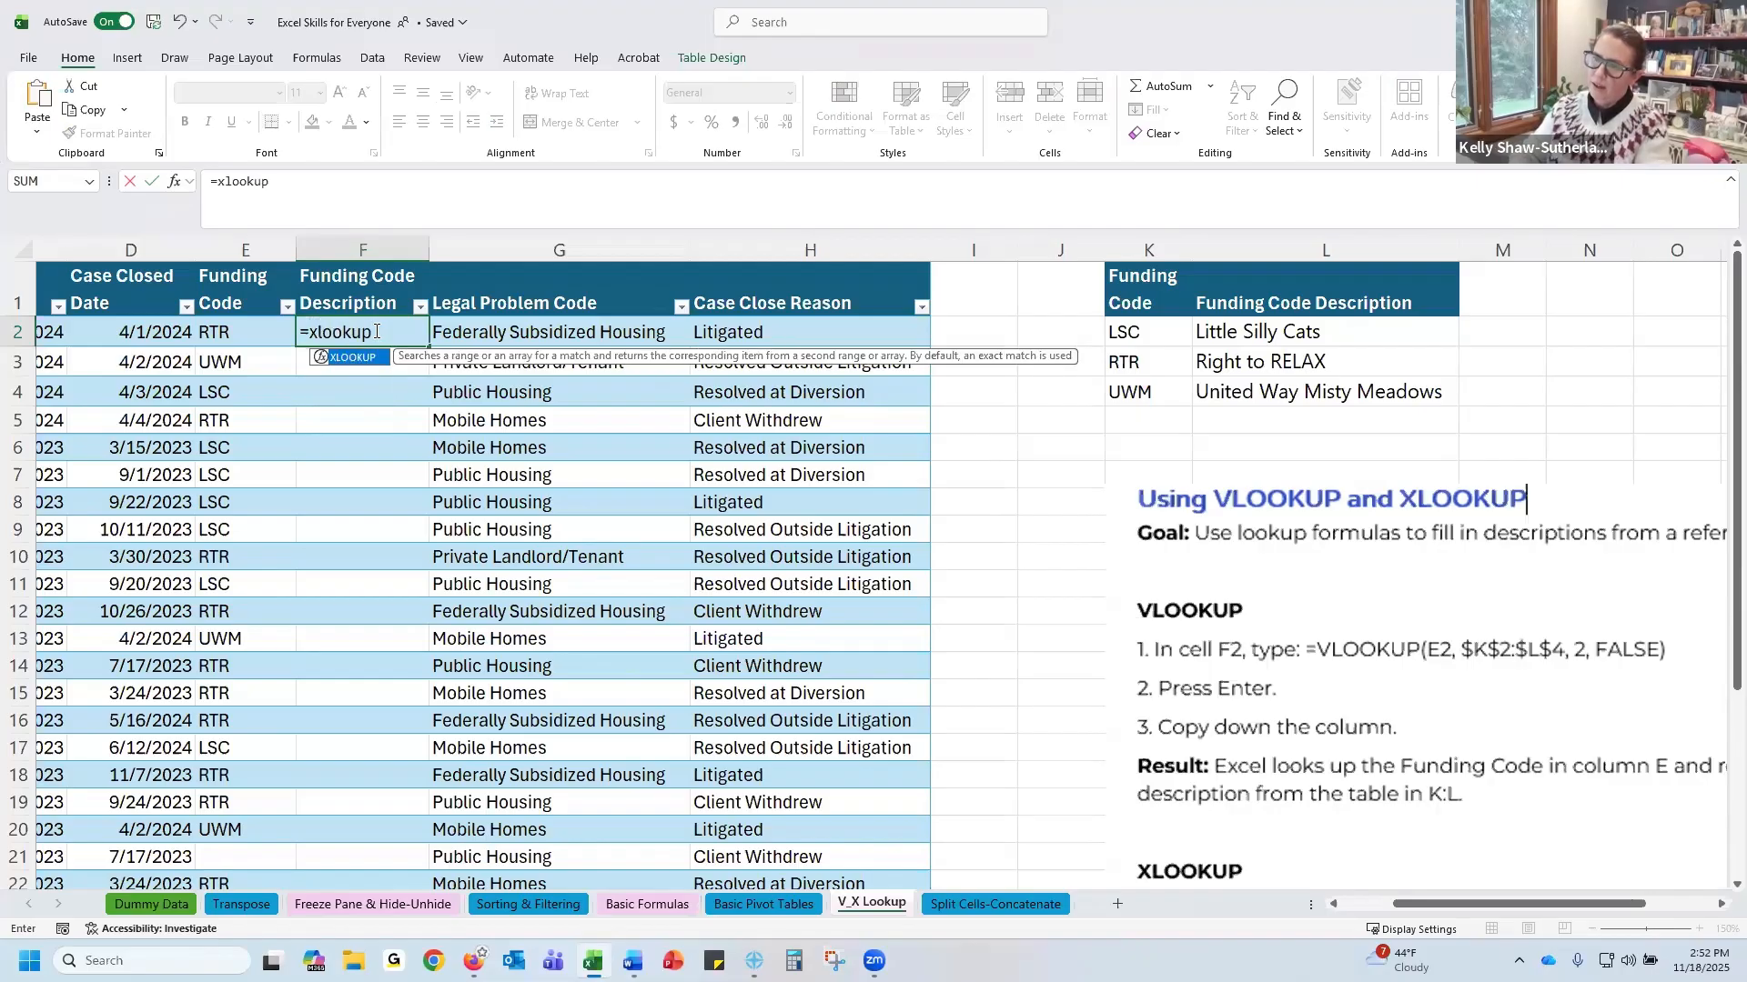
type("(")
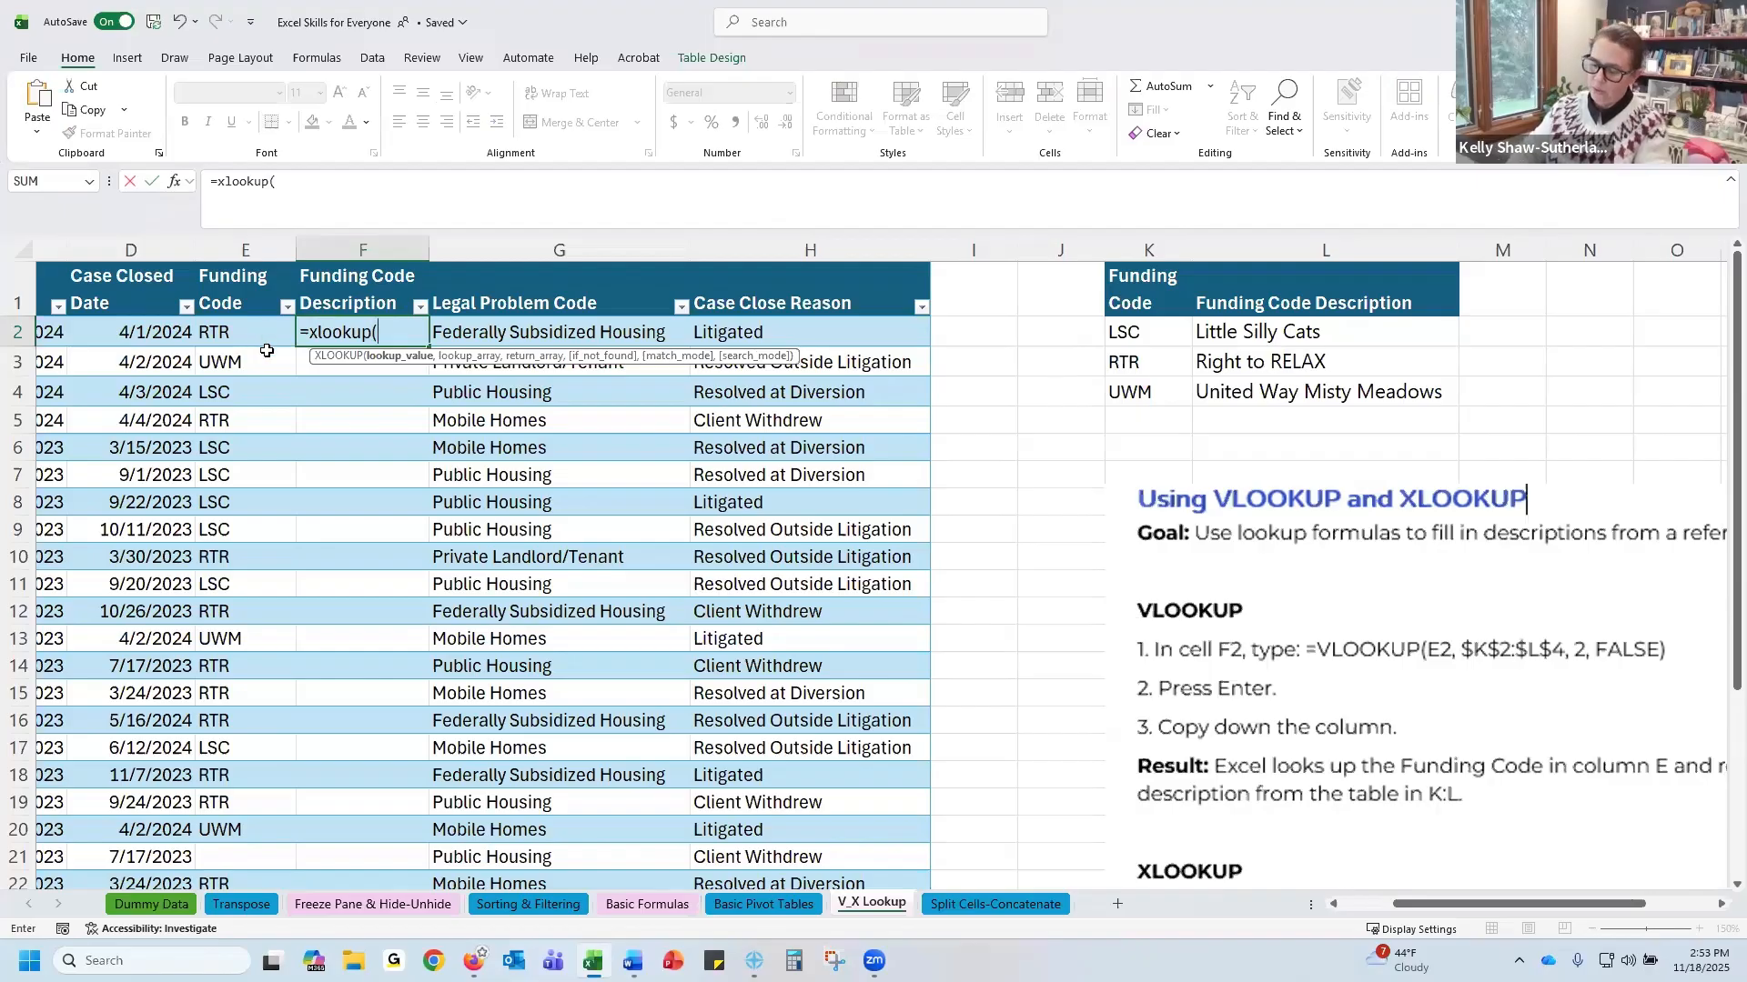
type("E")
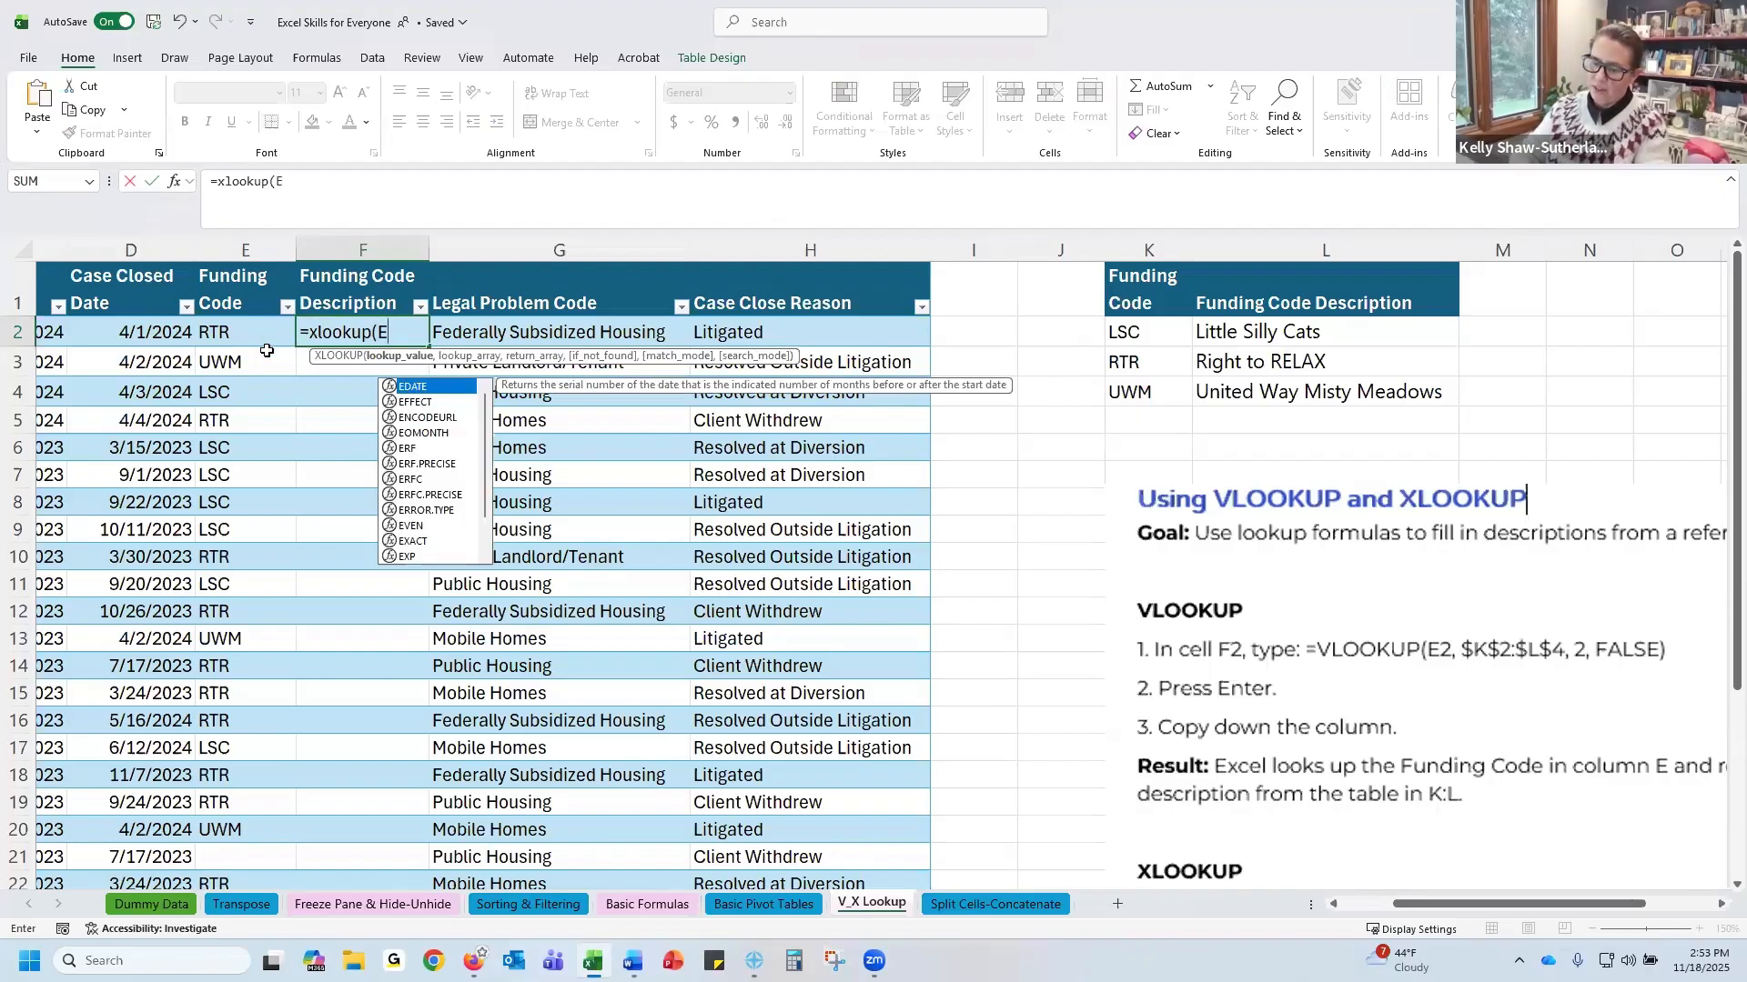
type("2")
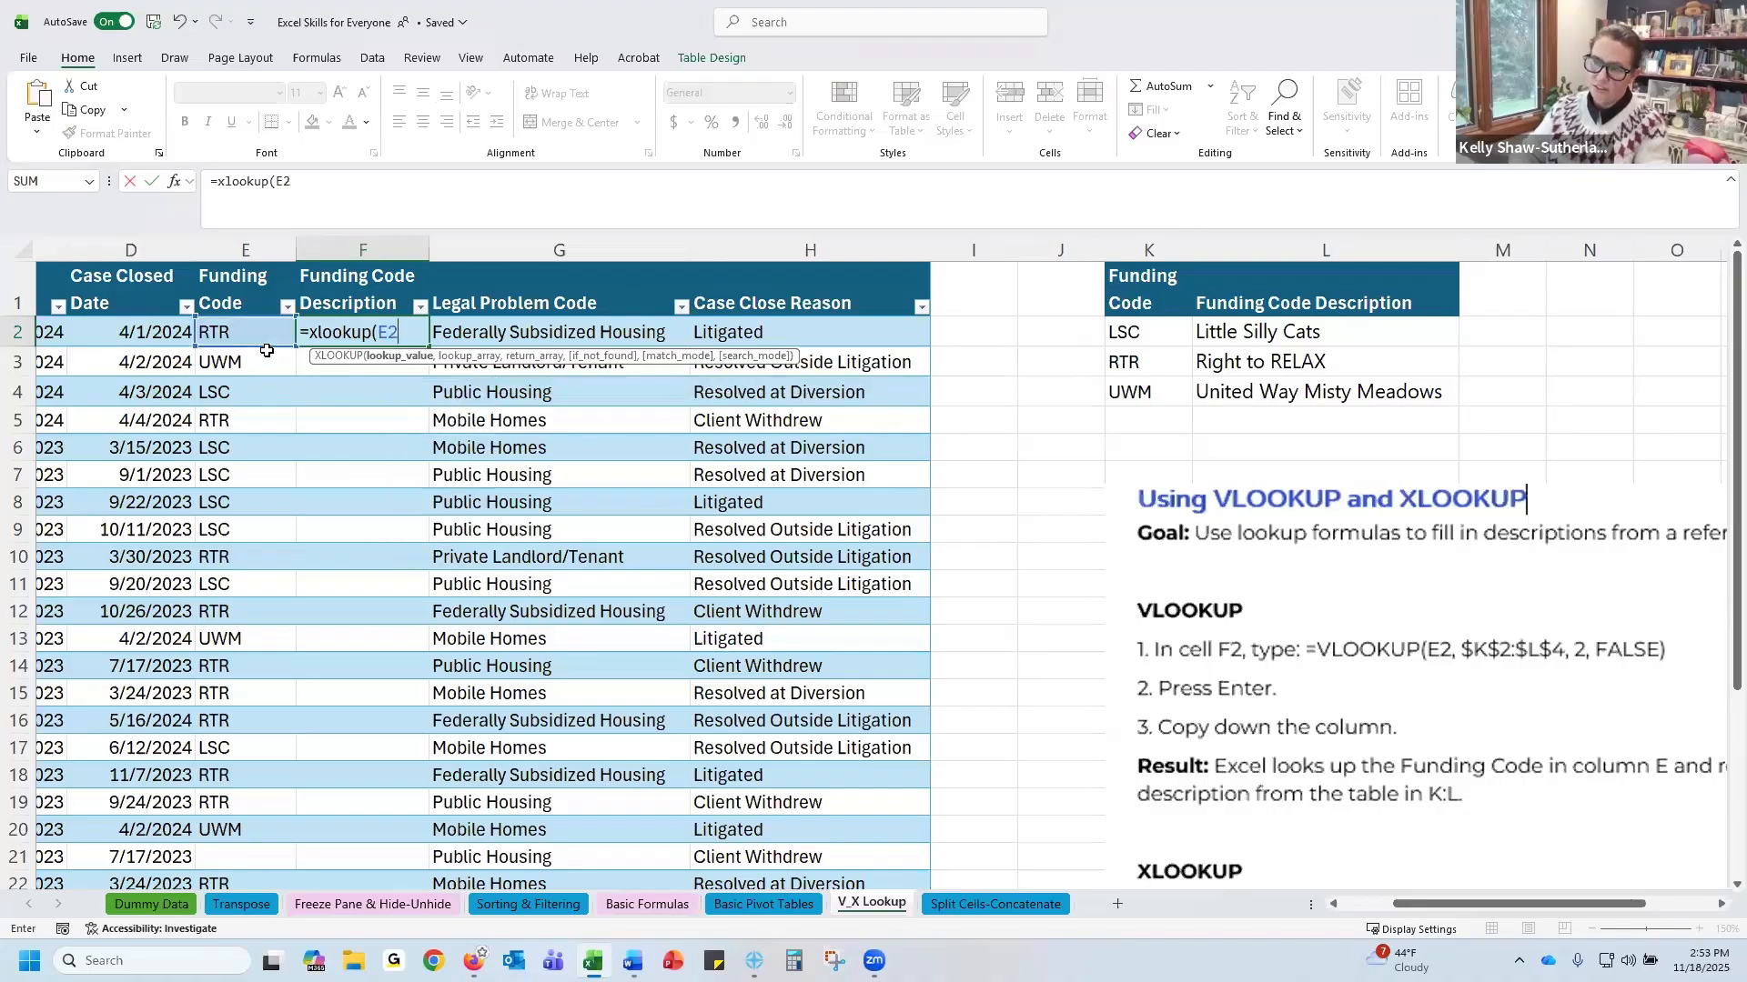
type(",")
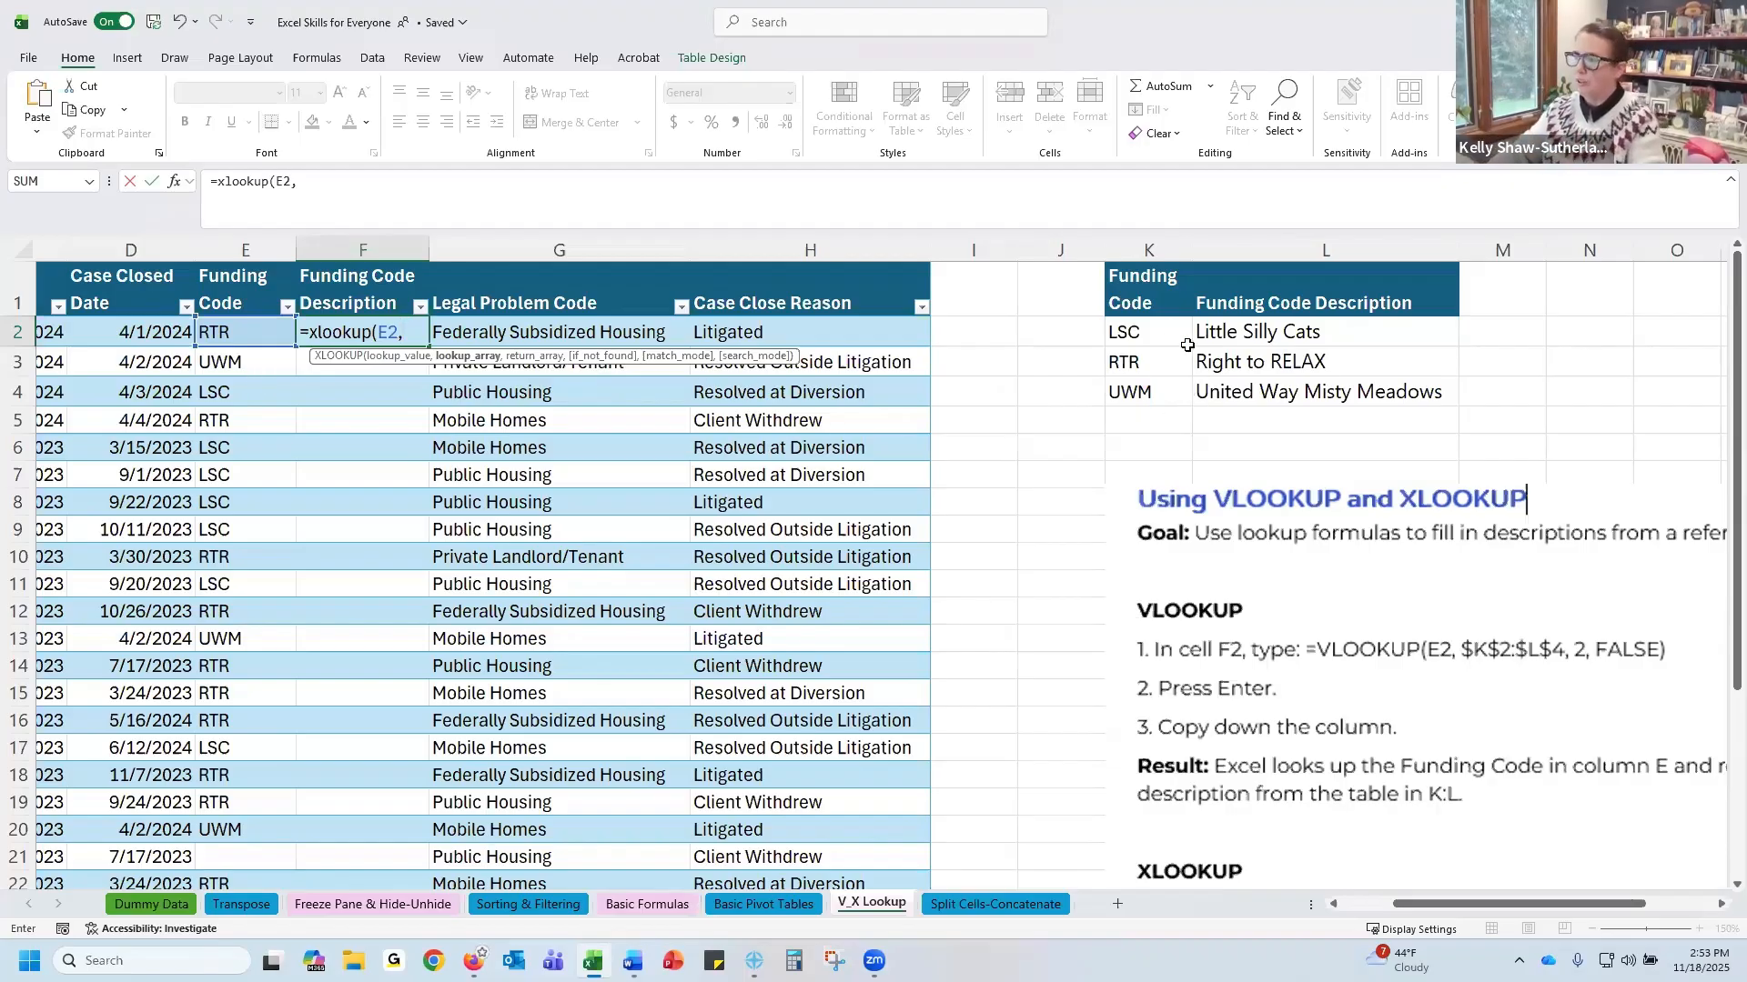
Set the lookup array to the funding codes as the absolute range $K$2:$K$4
left_click_drag(1160, 328, 1146, 386)
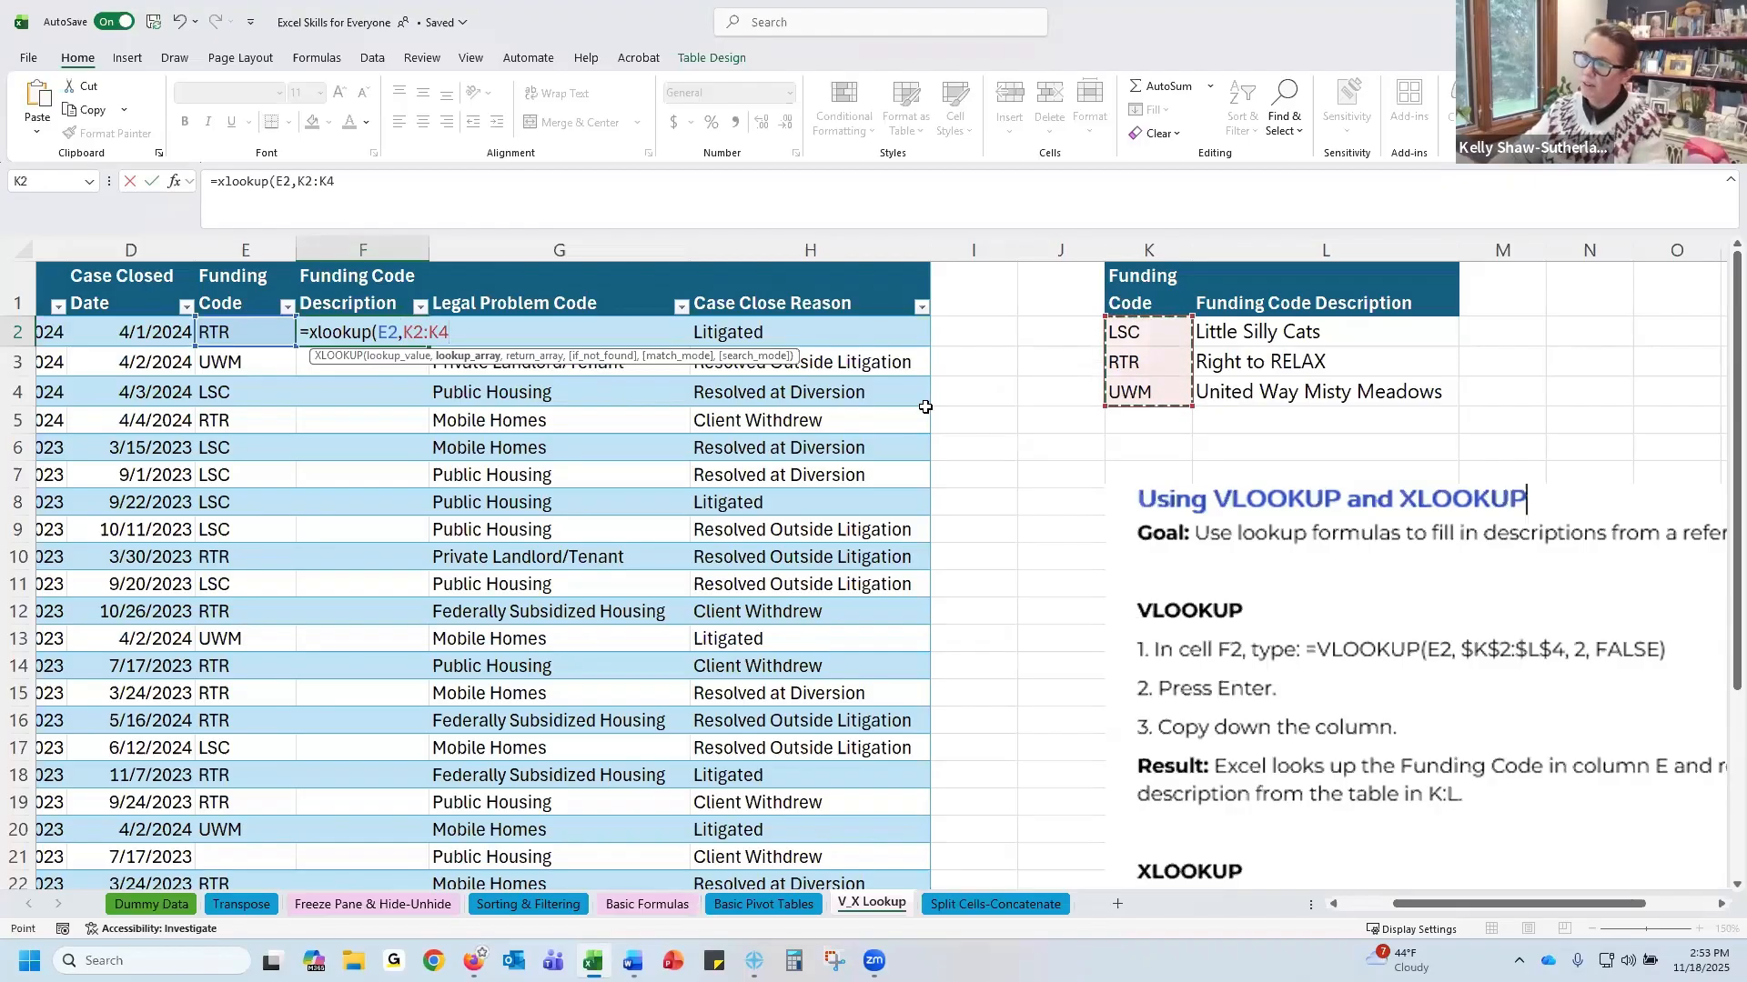
left_click(409, 330)
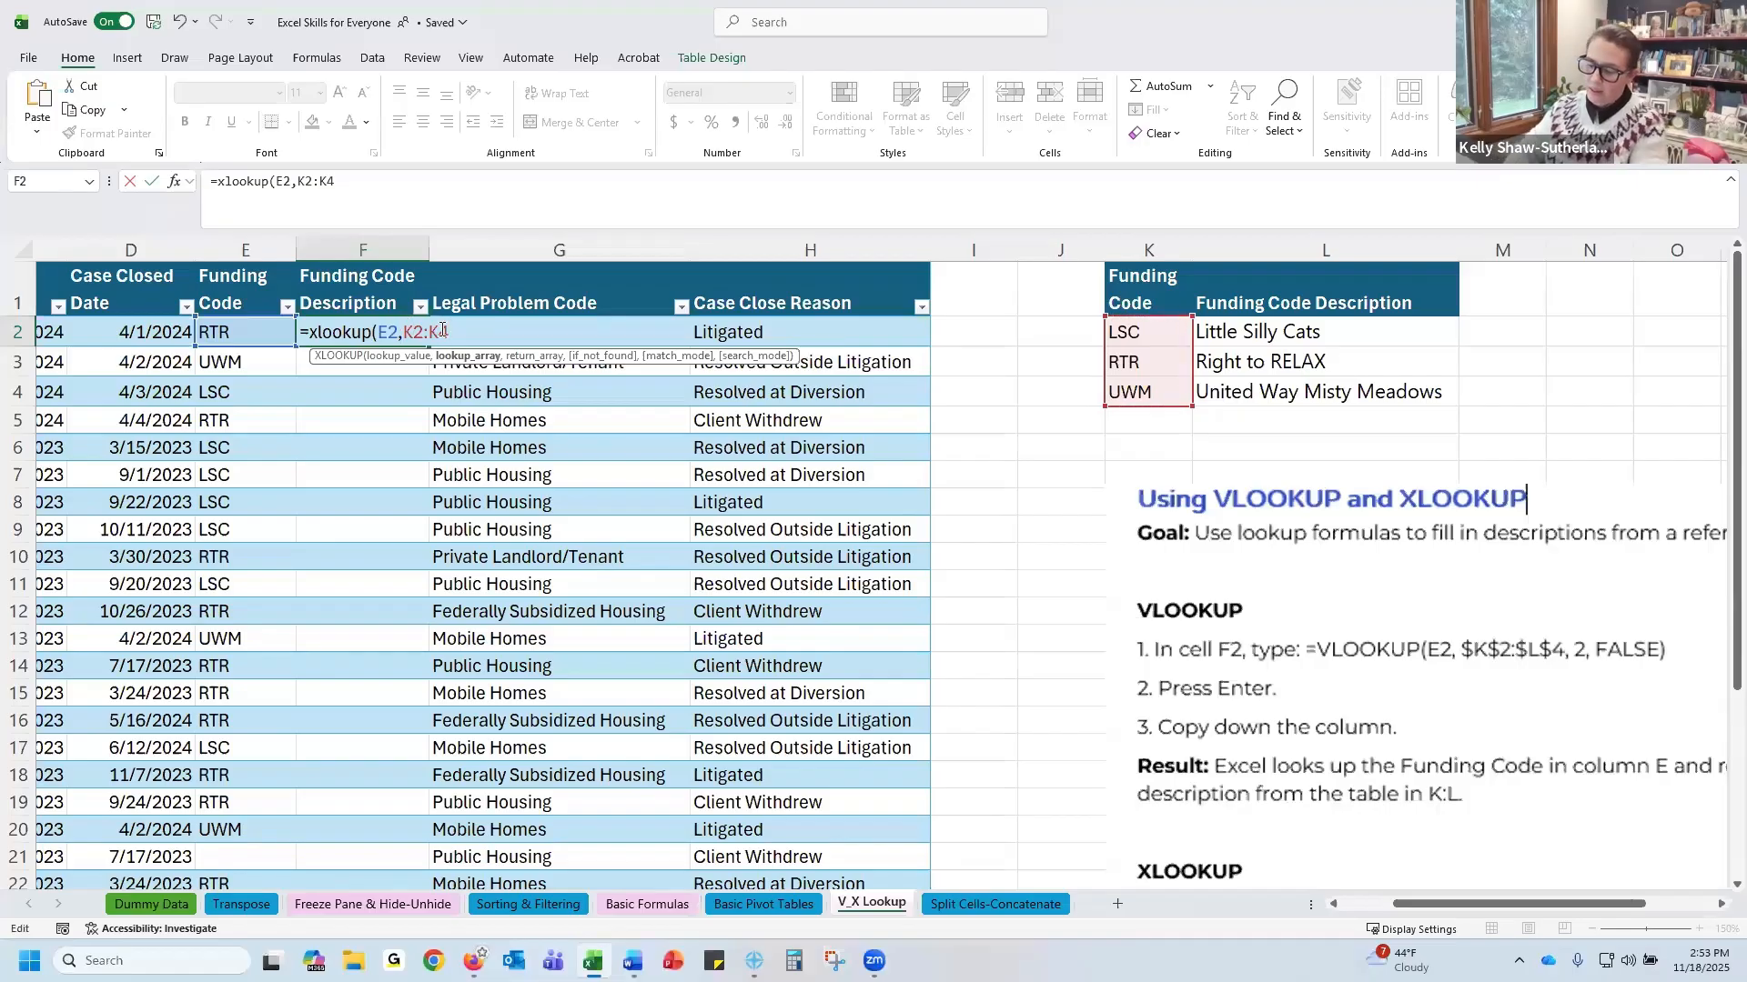
type("$K")
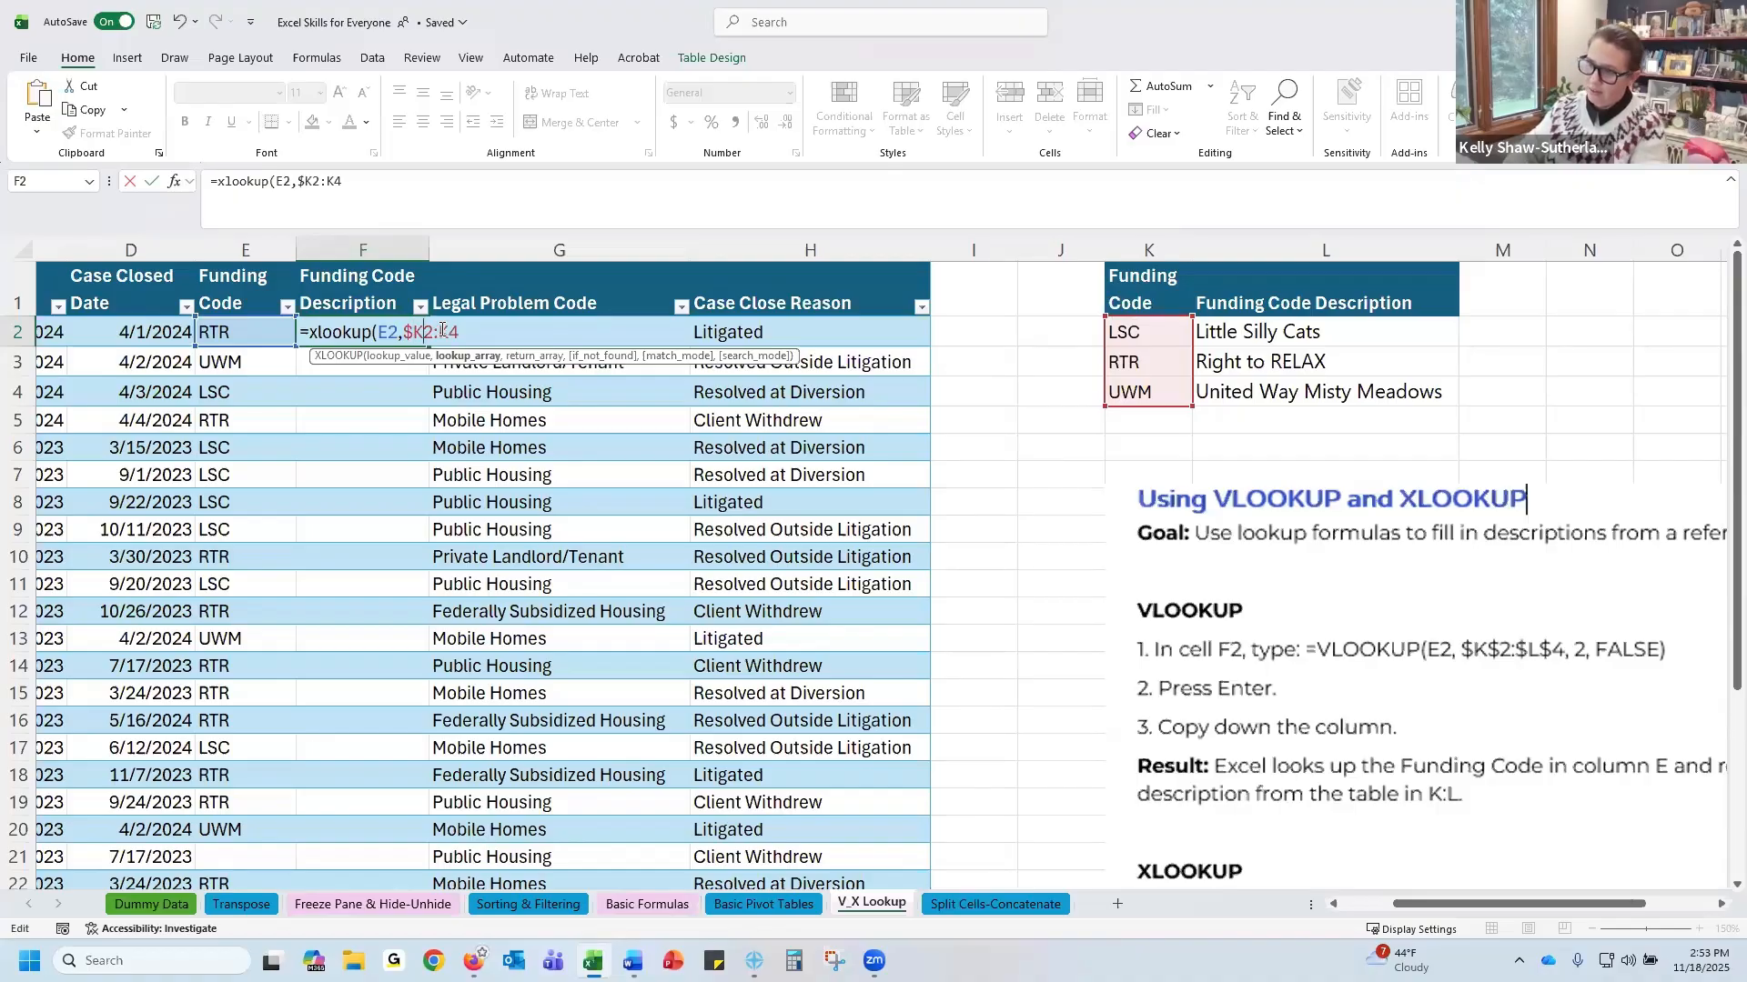
type("$")
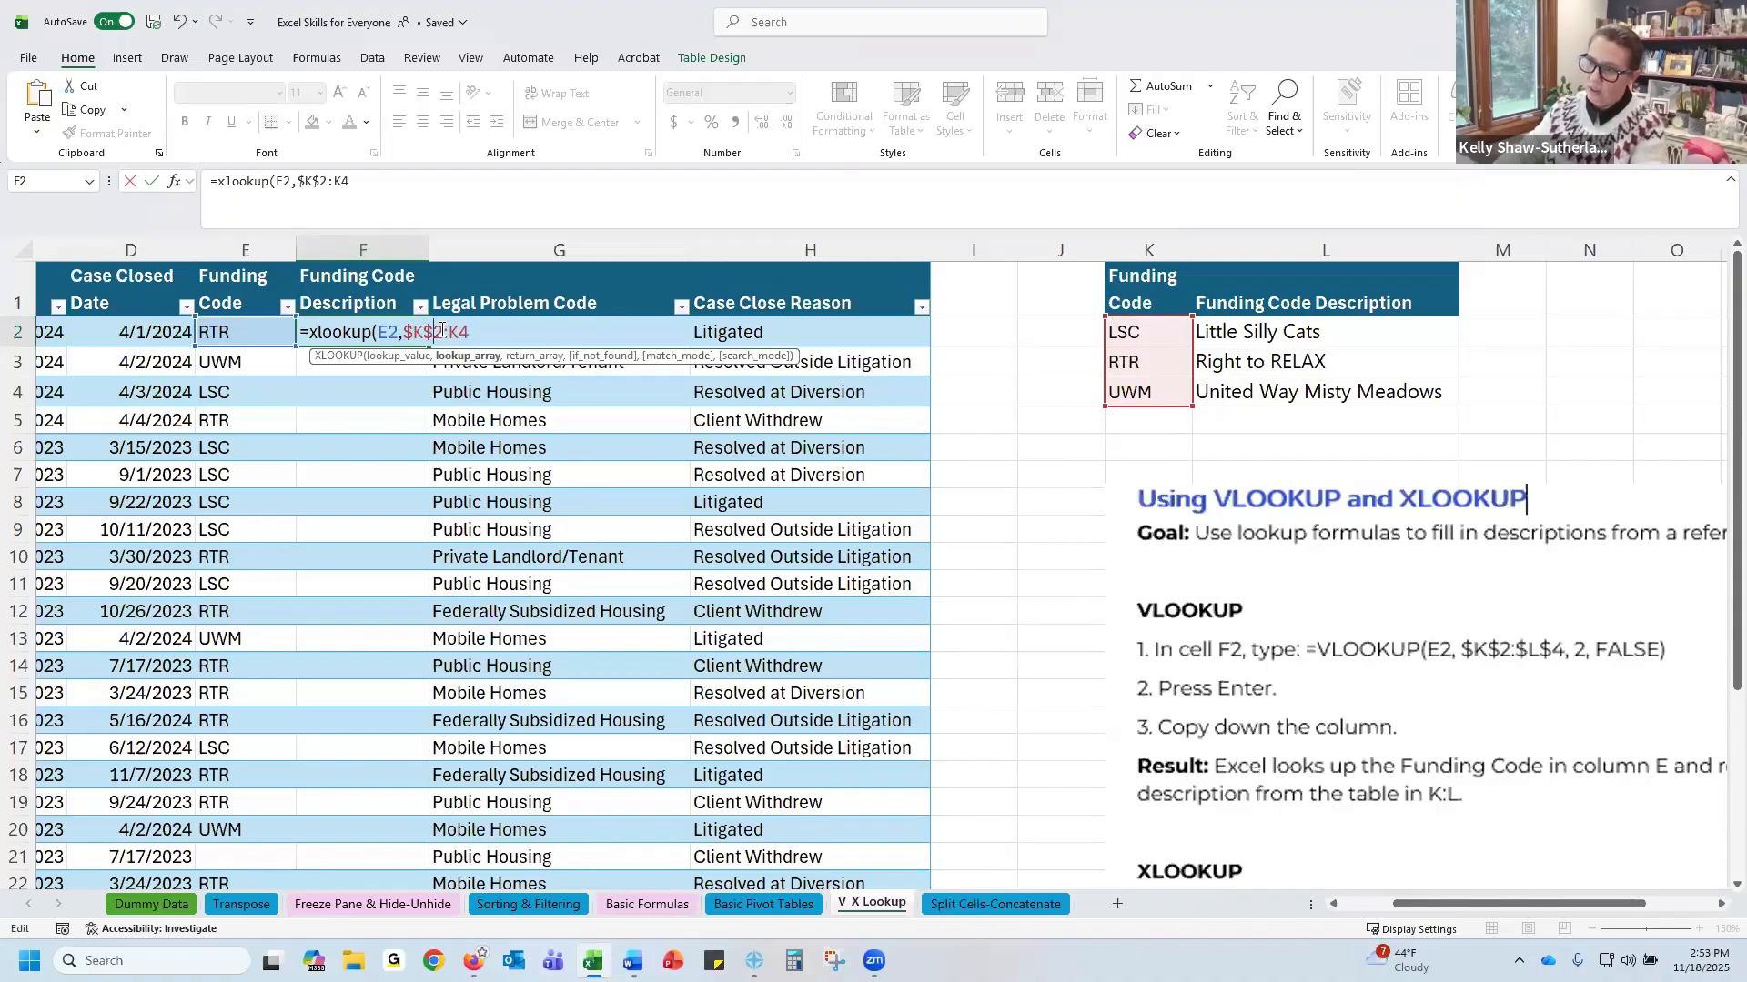
left_click(452, 330)
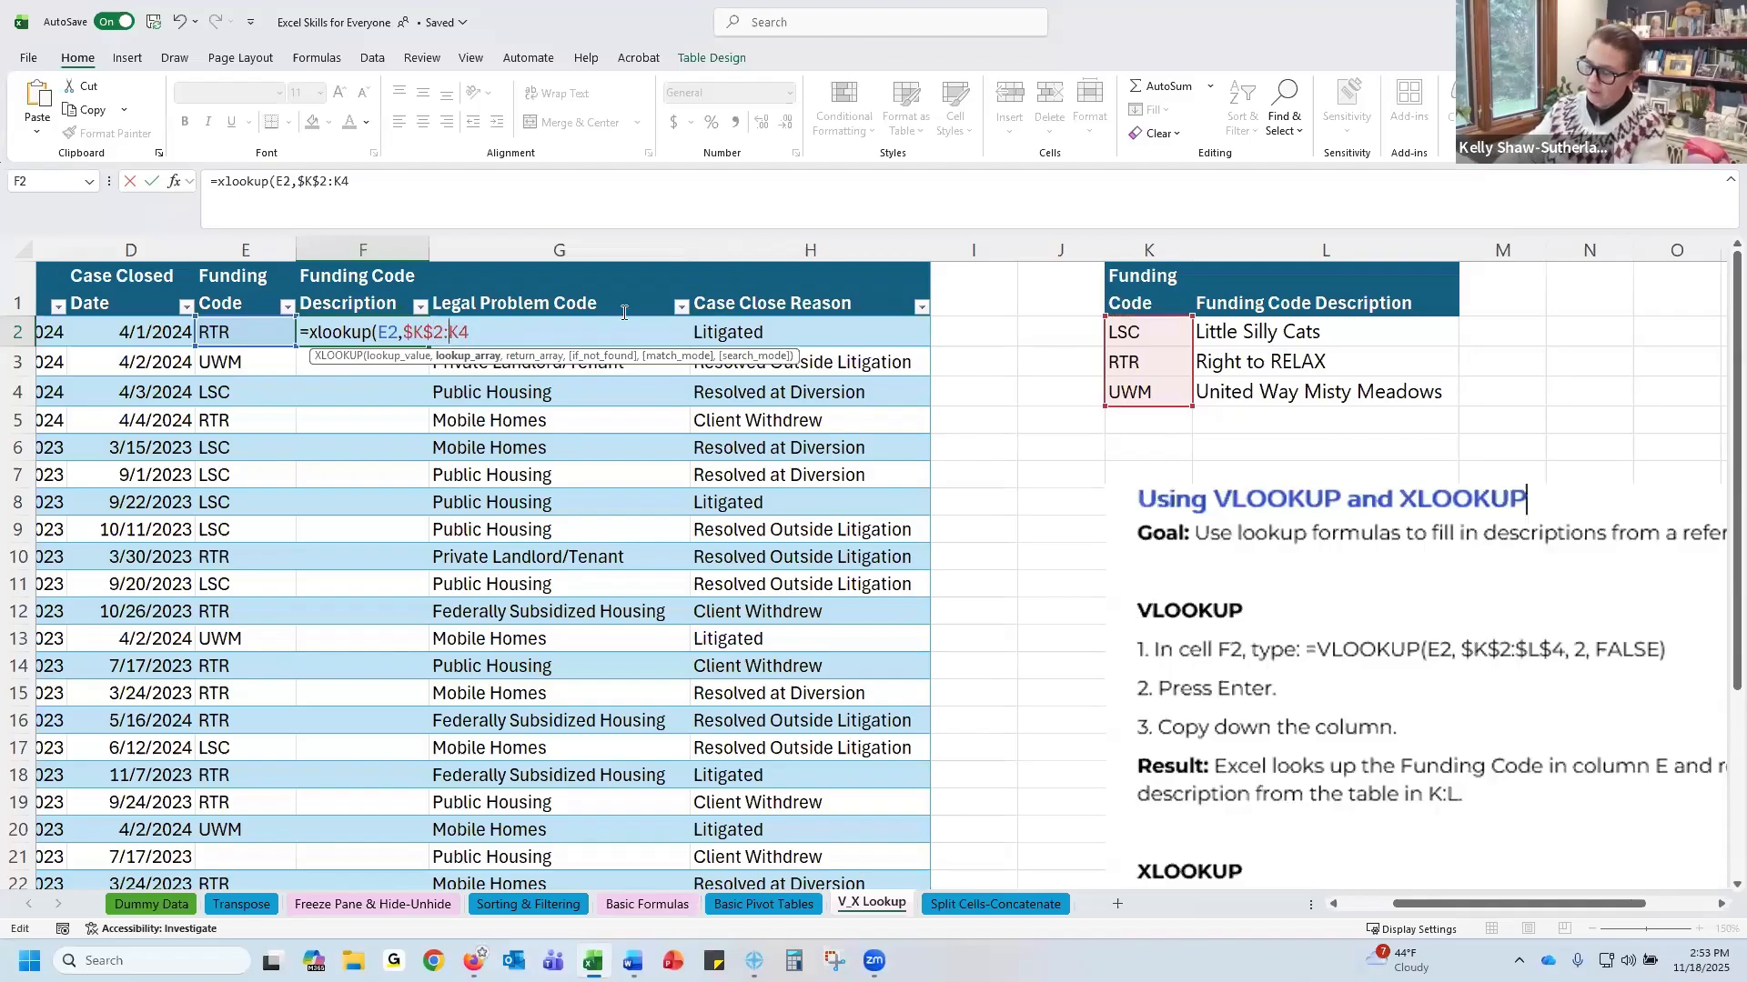
type("$K")
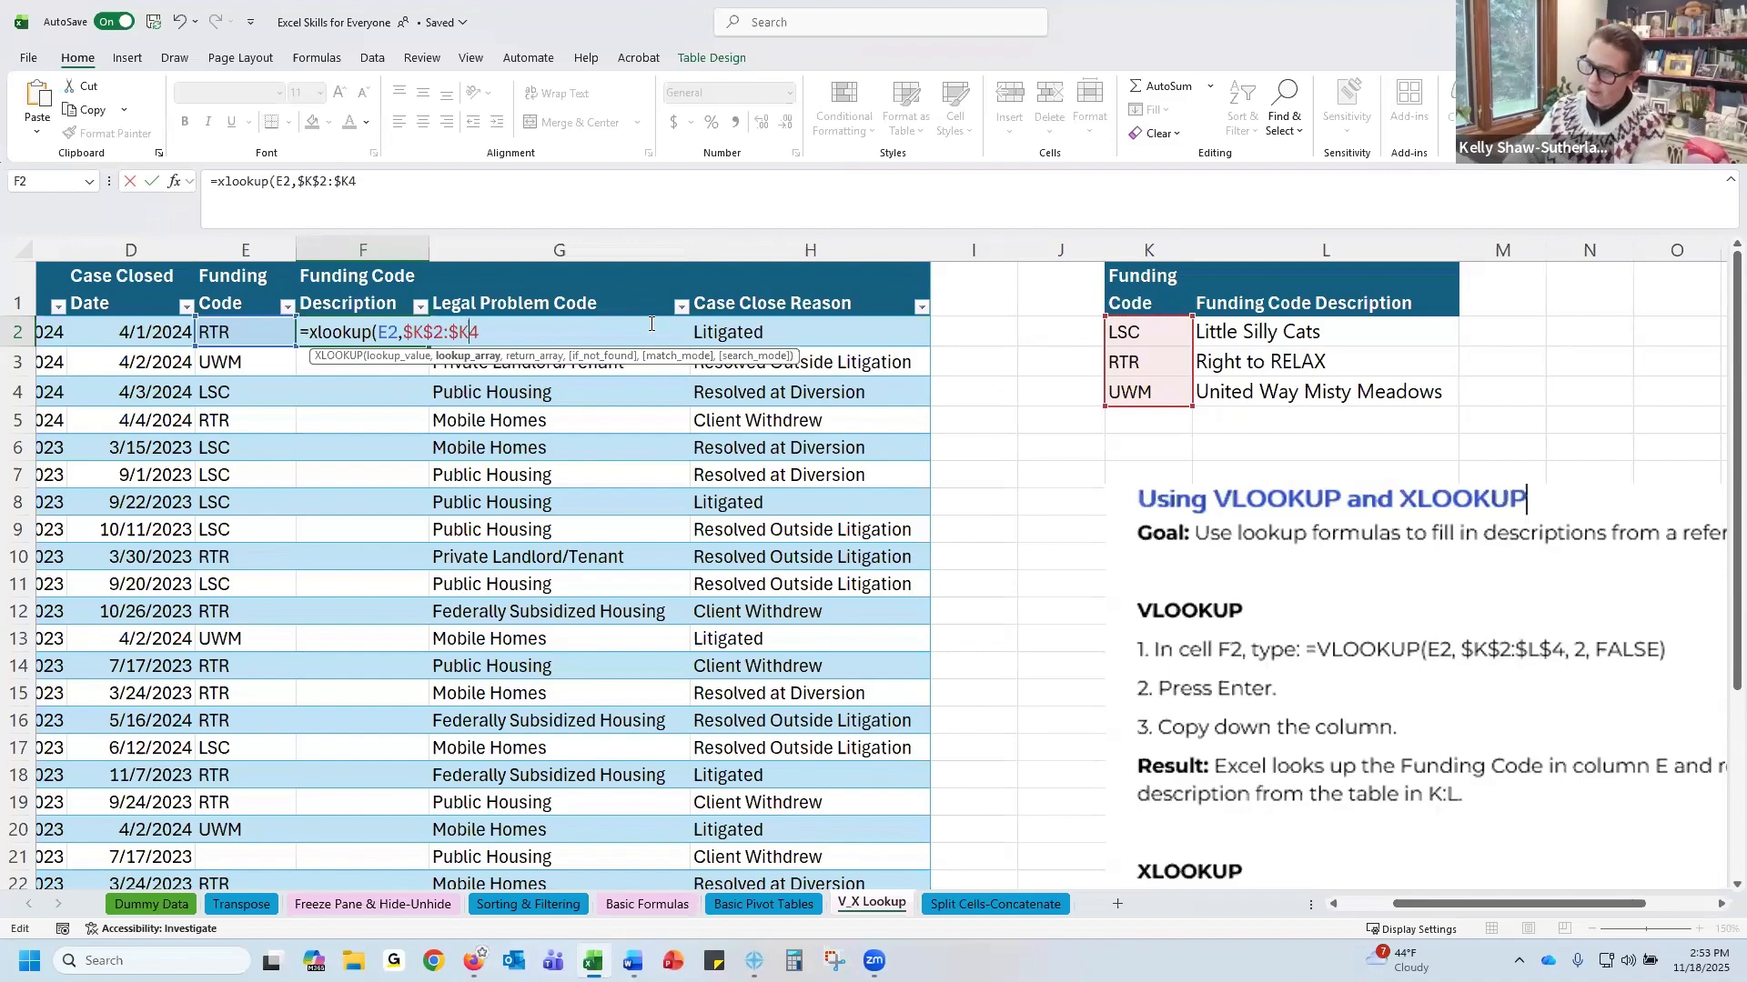
type("$")
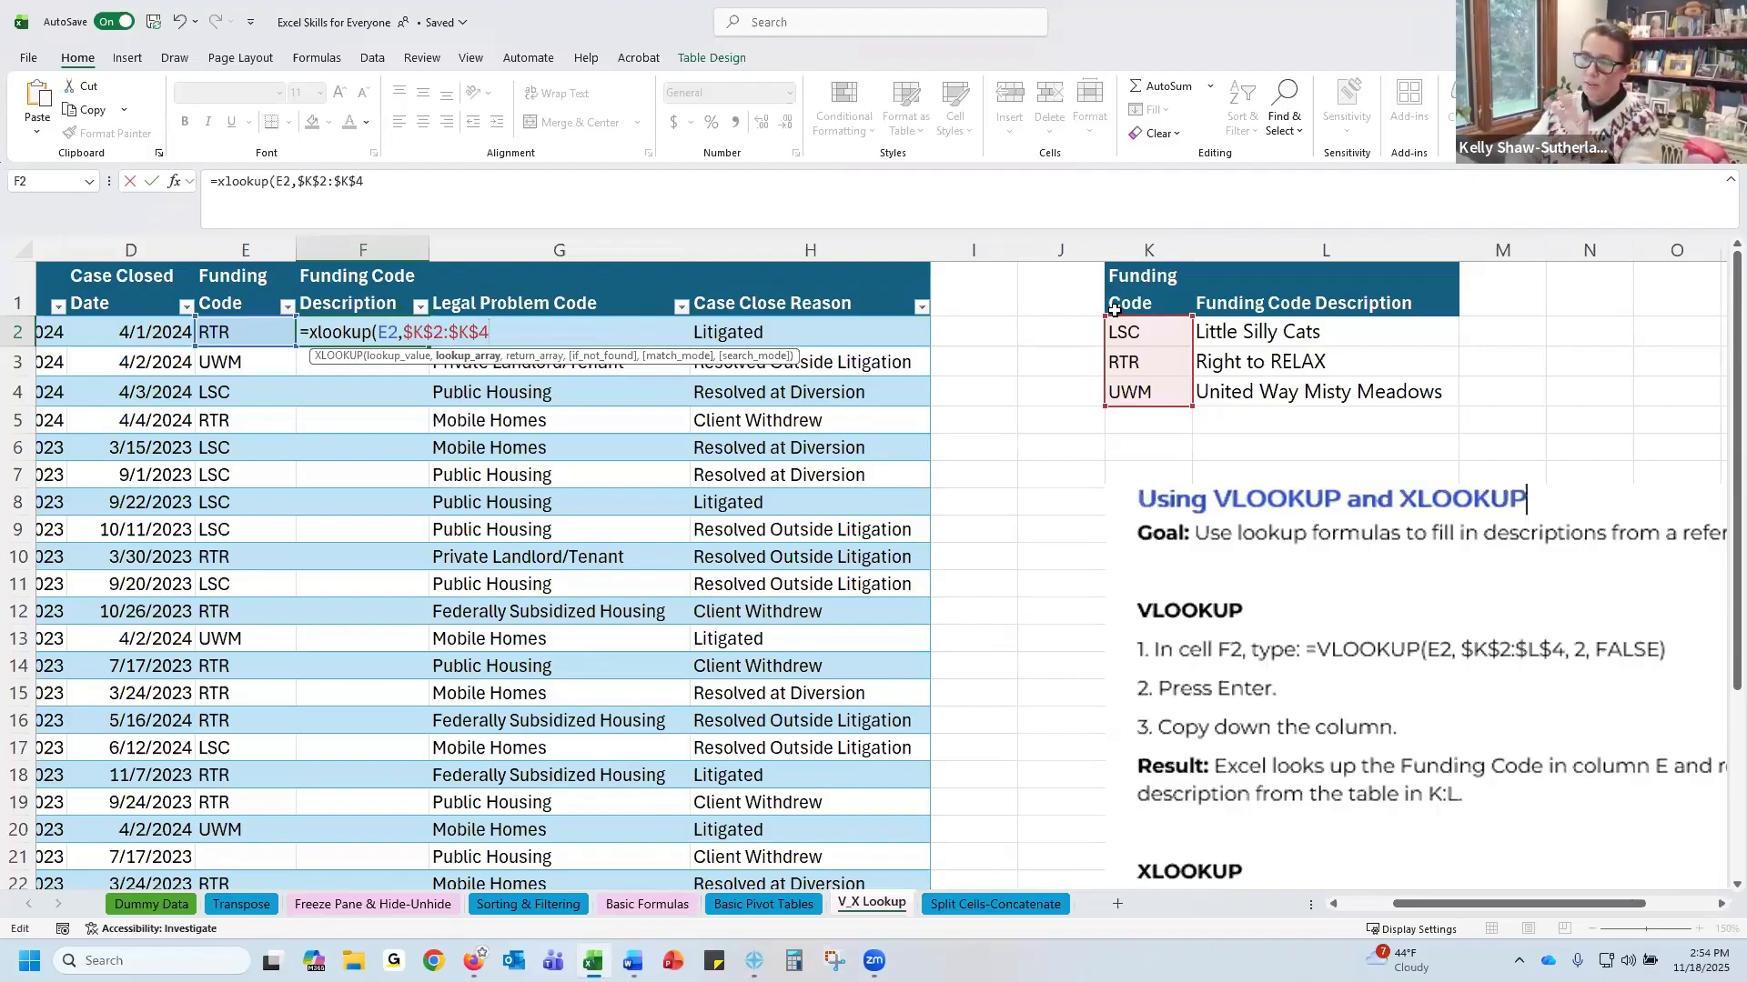
type(",")
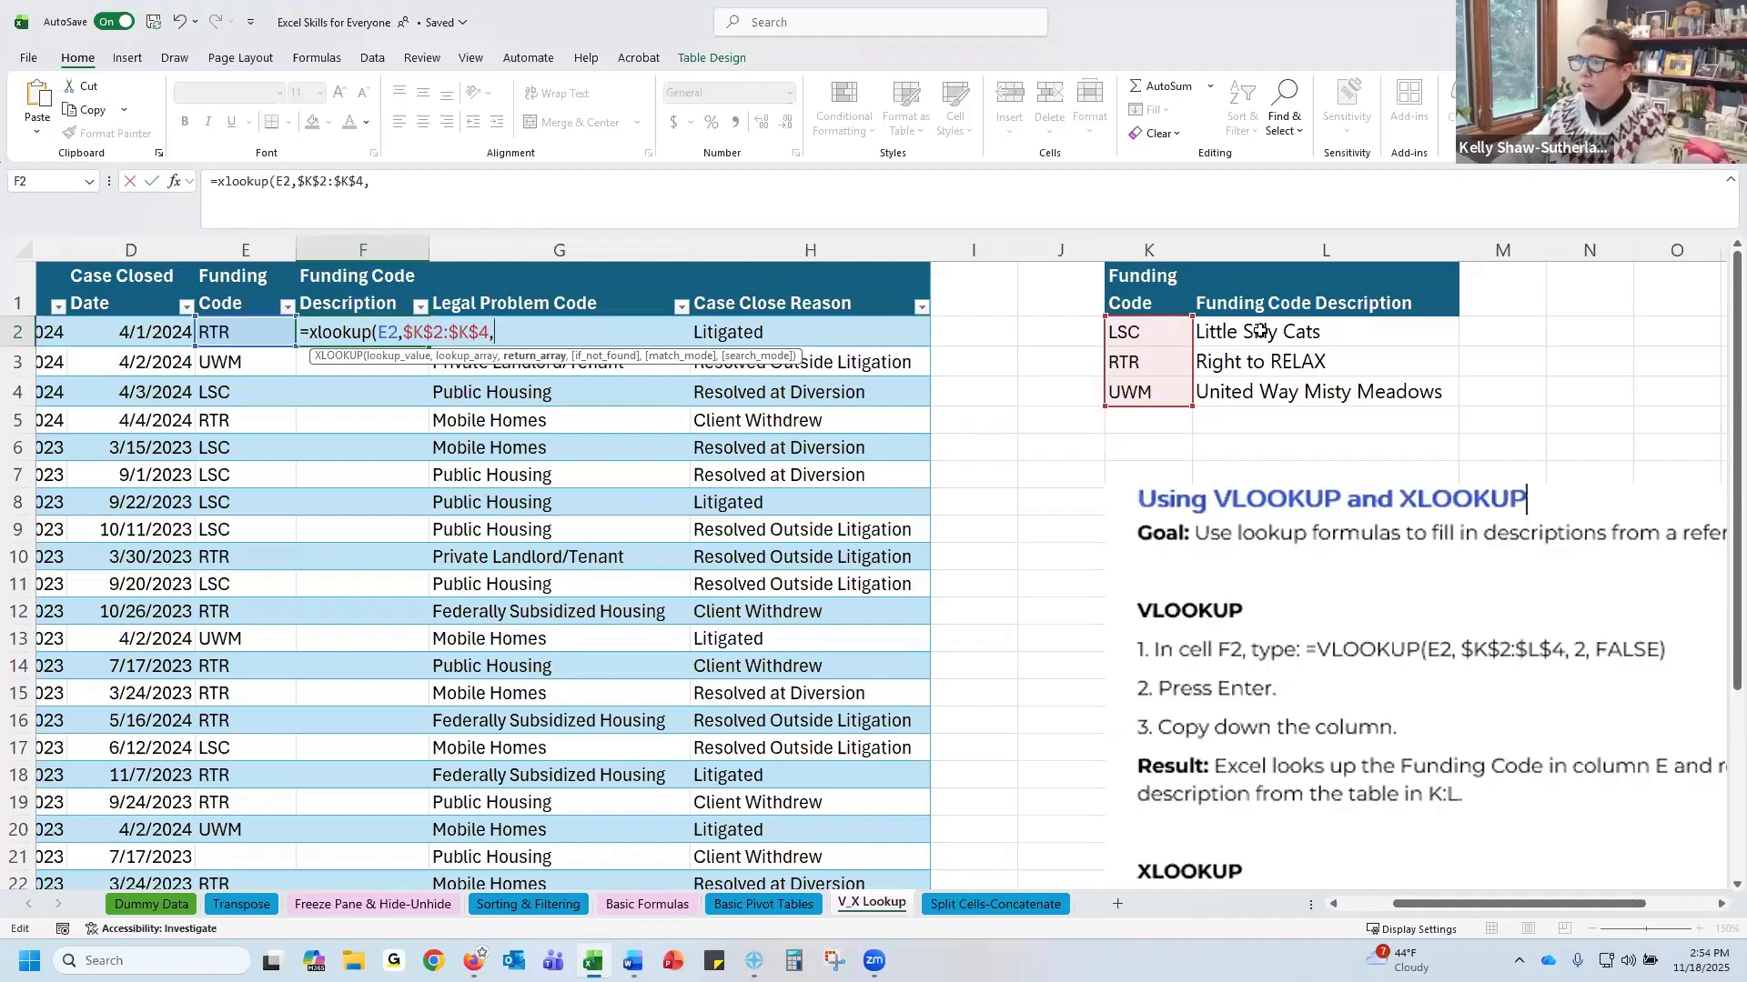
Set the return array to the descriptions as the absolute range $L$2:$L$4
left_click_drag(1260, 331, 1265, 392)
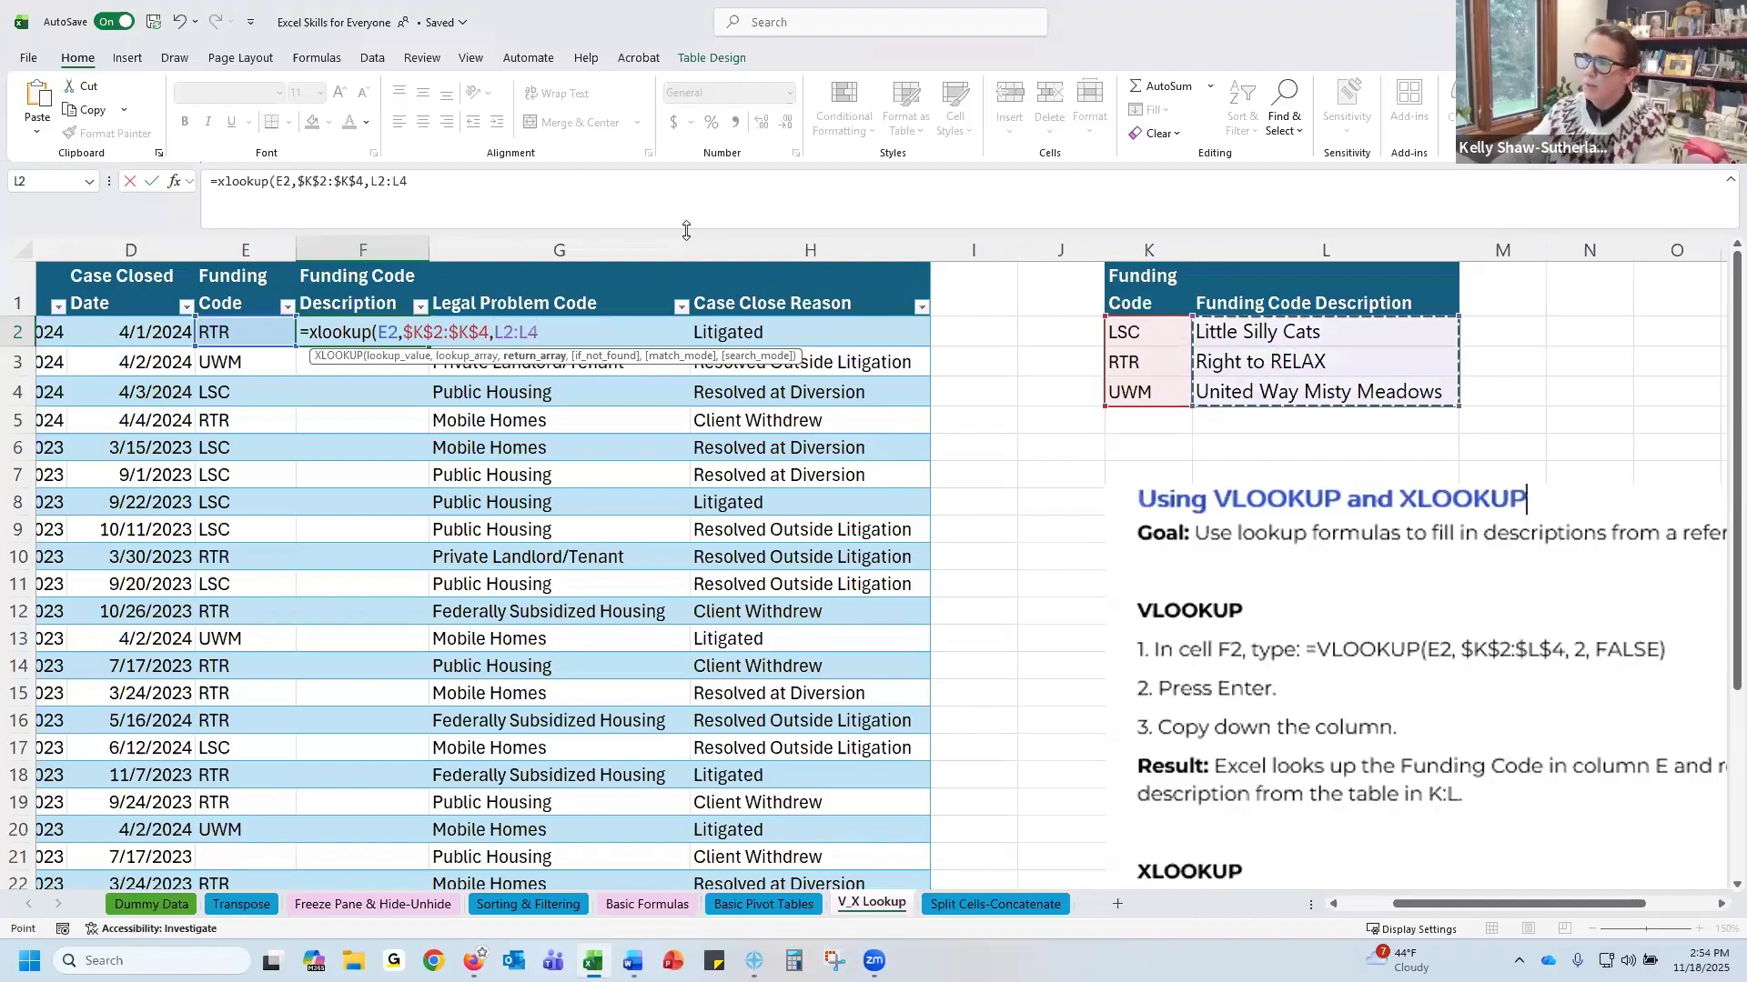
left_click(497, 179)
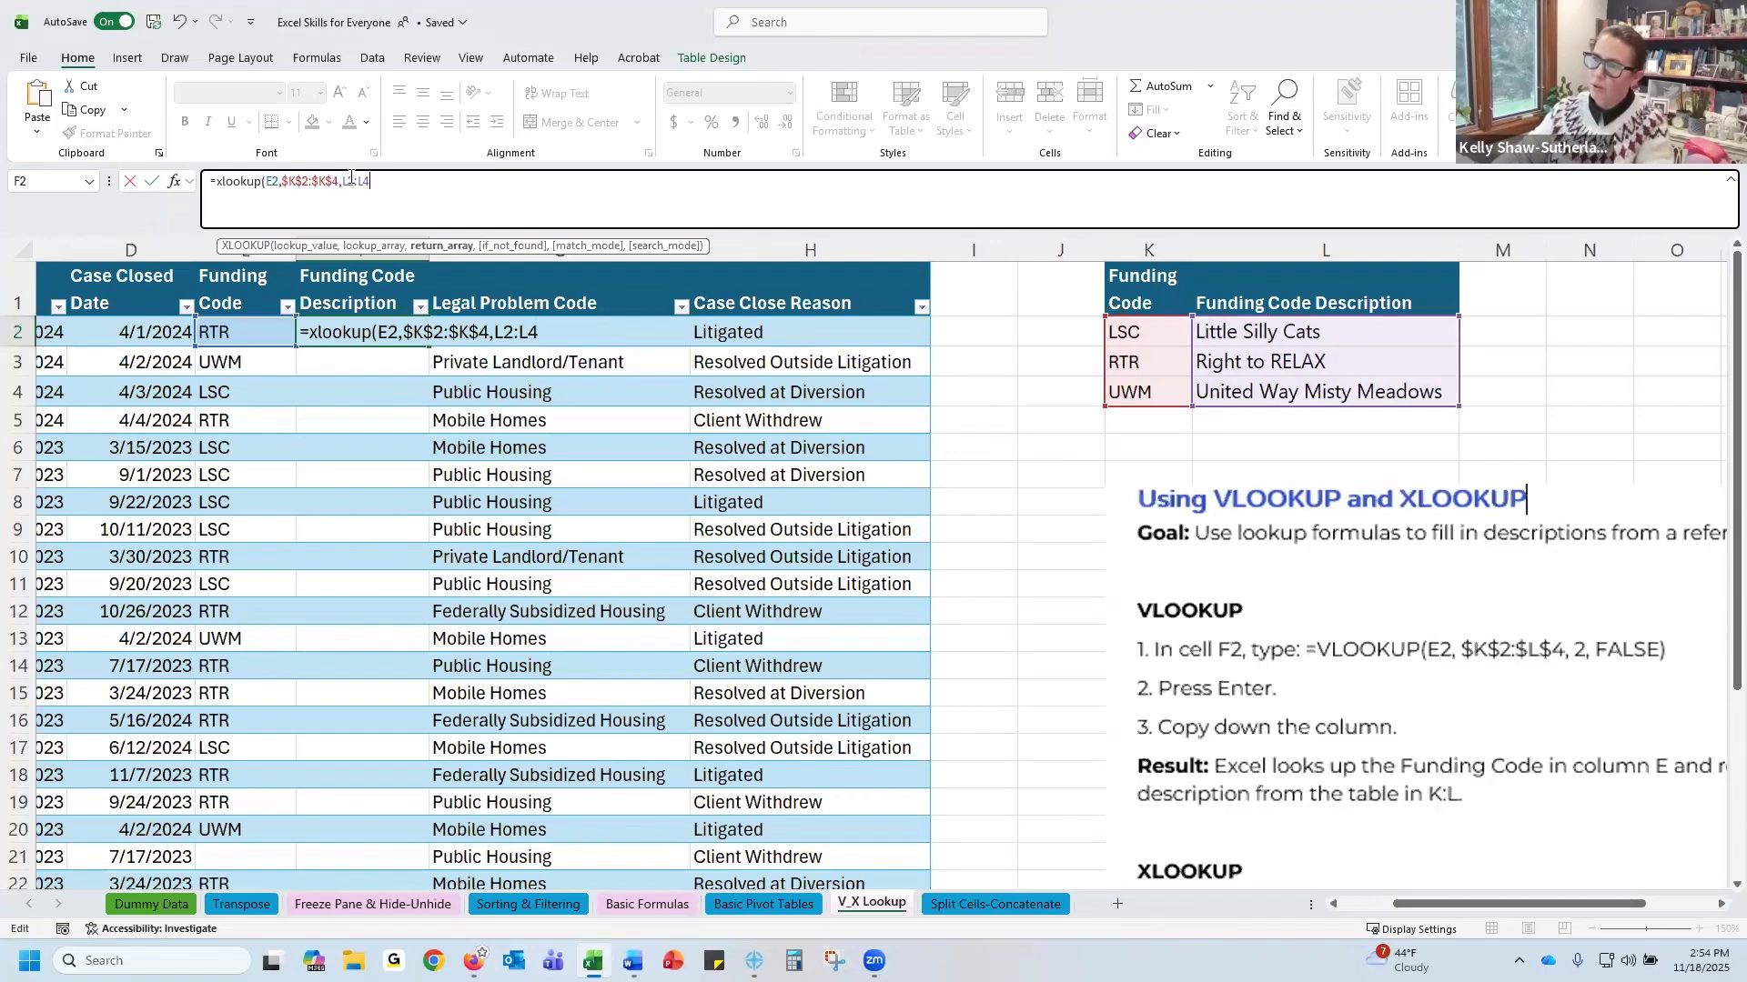
type("$")
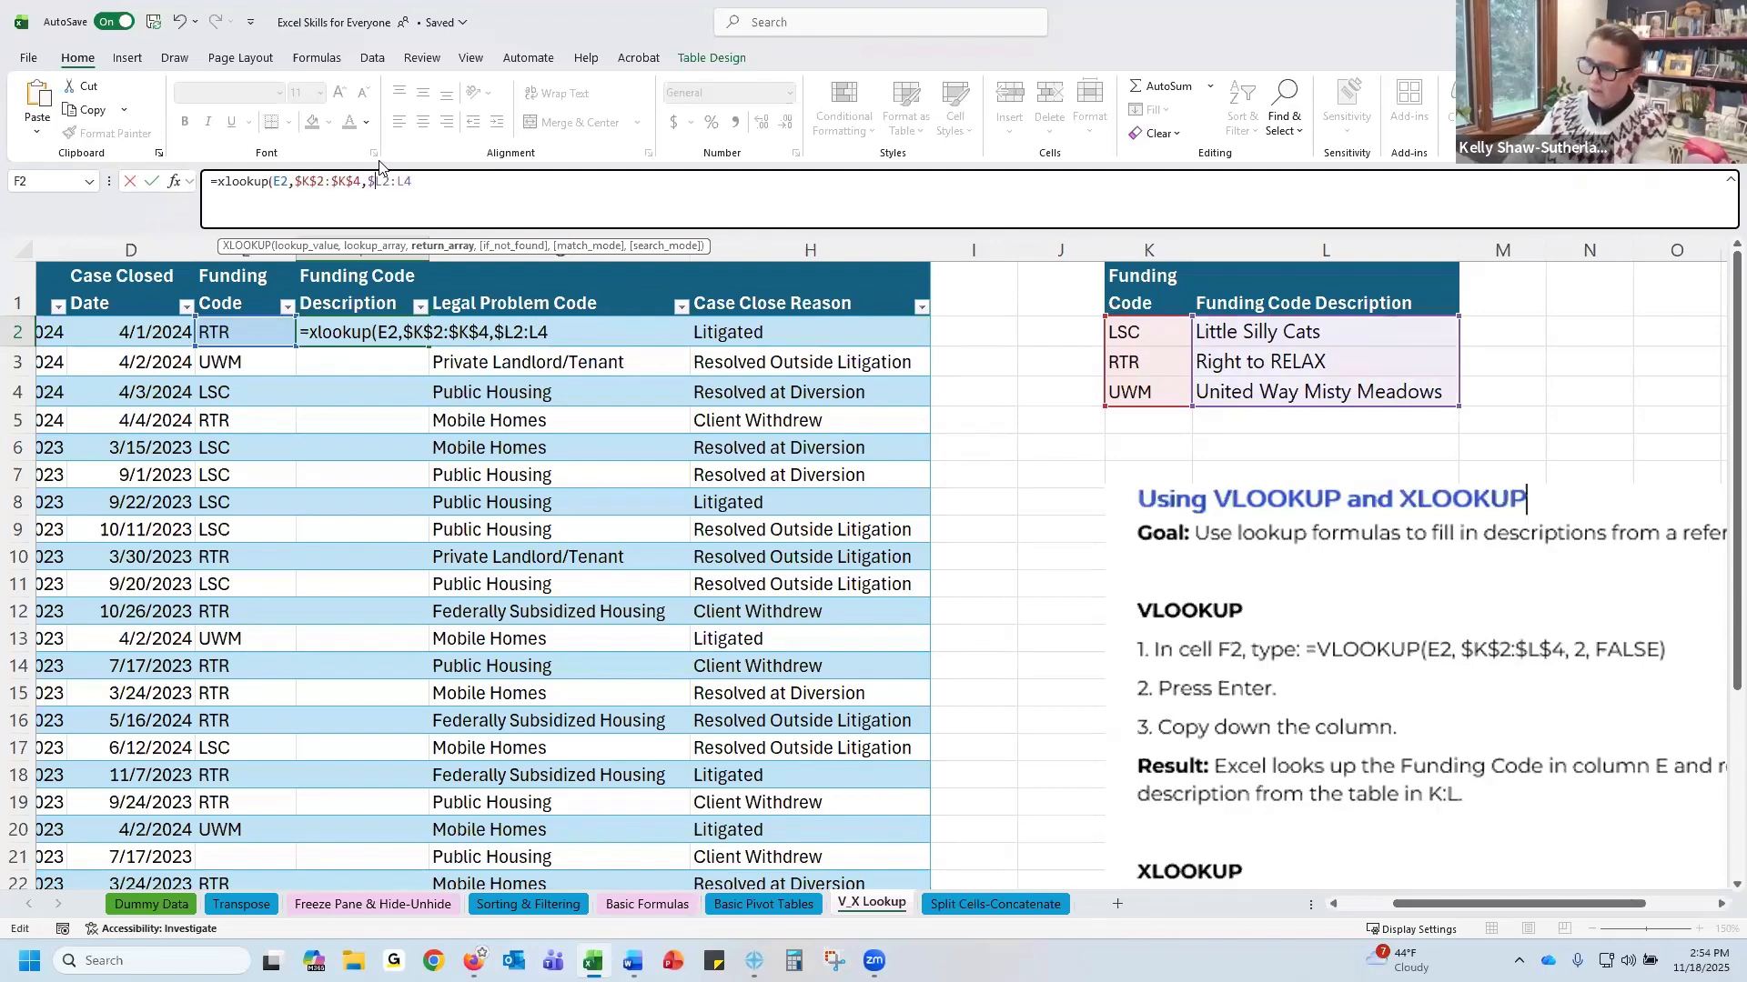
type("0")
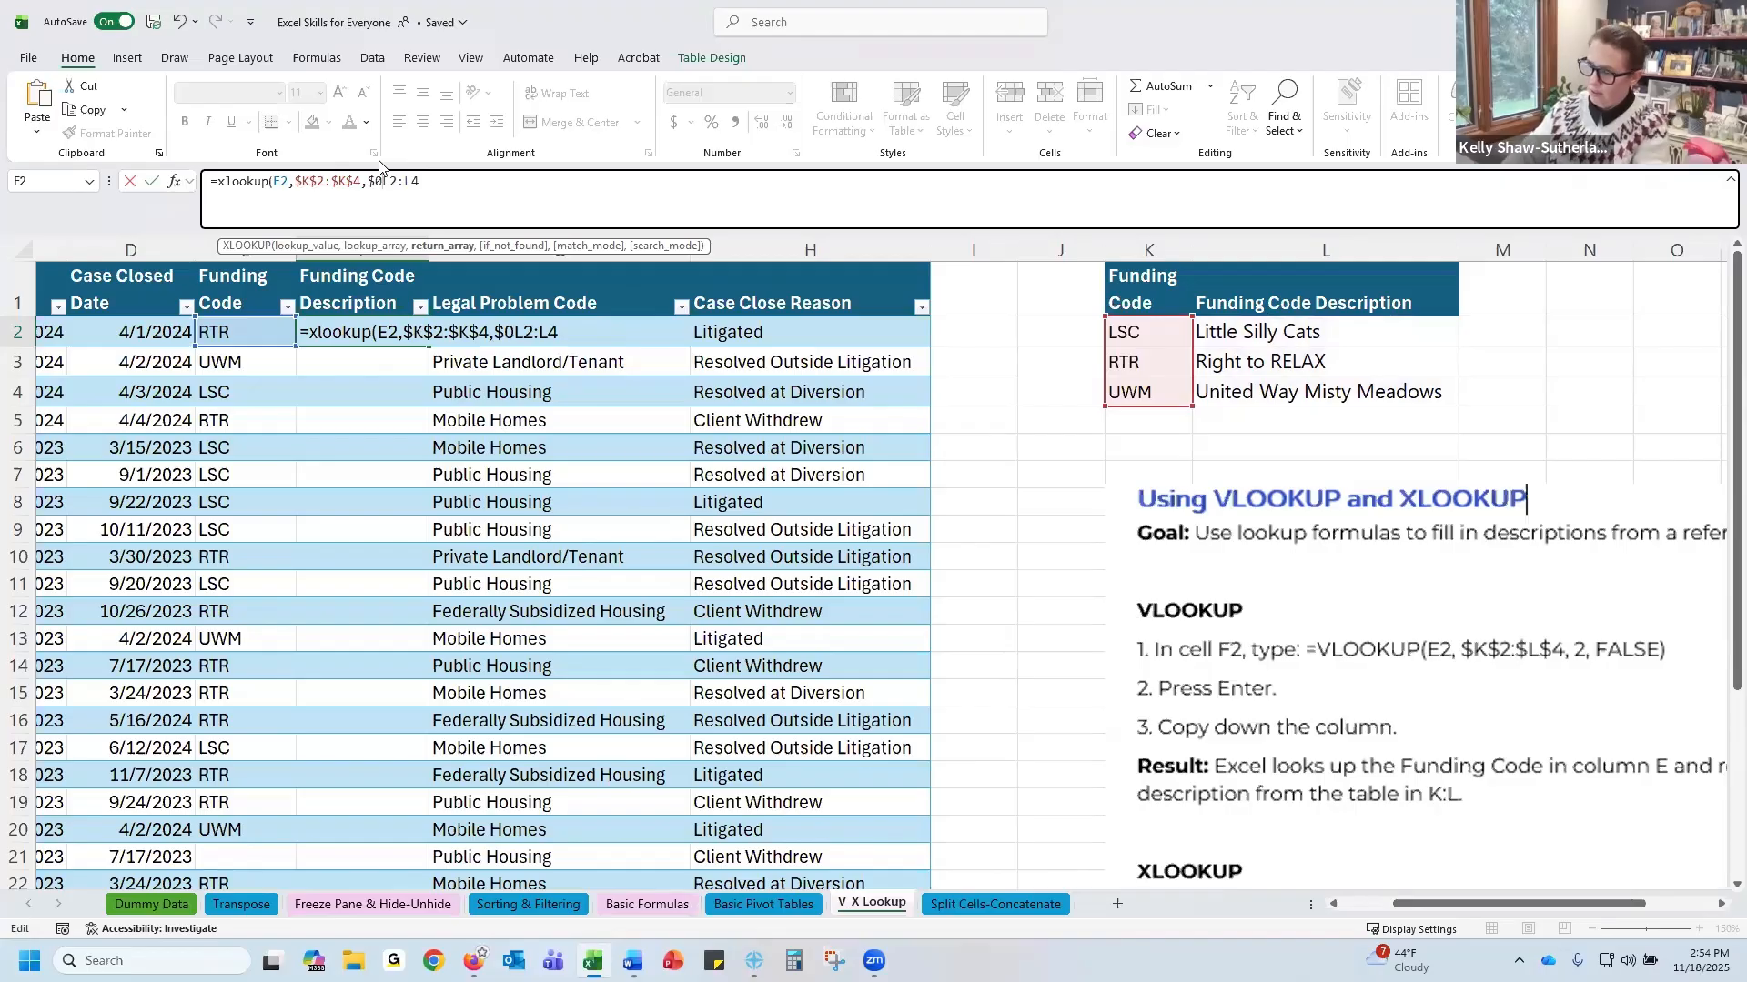
key("BackSpace")
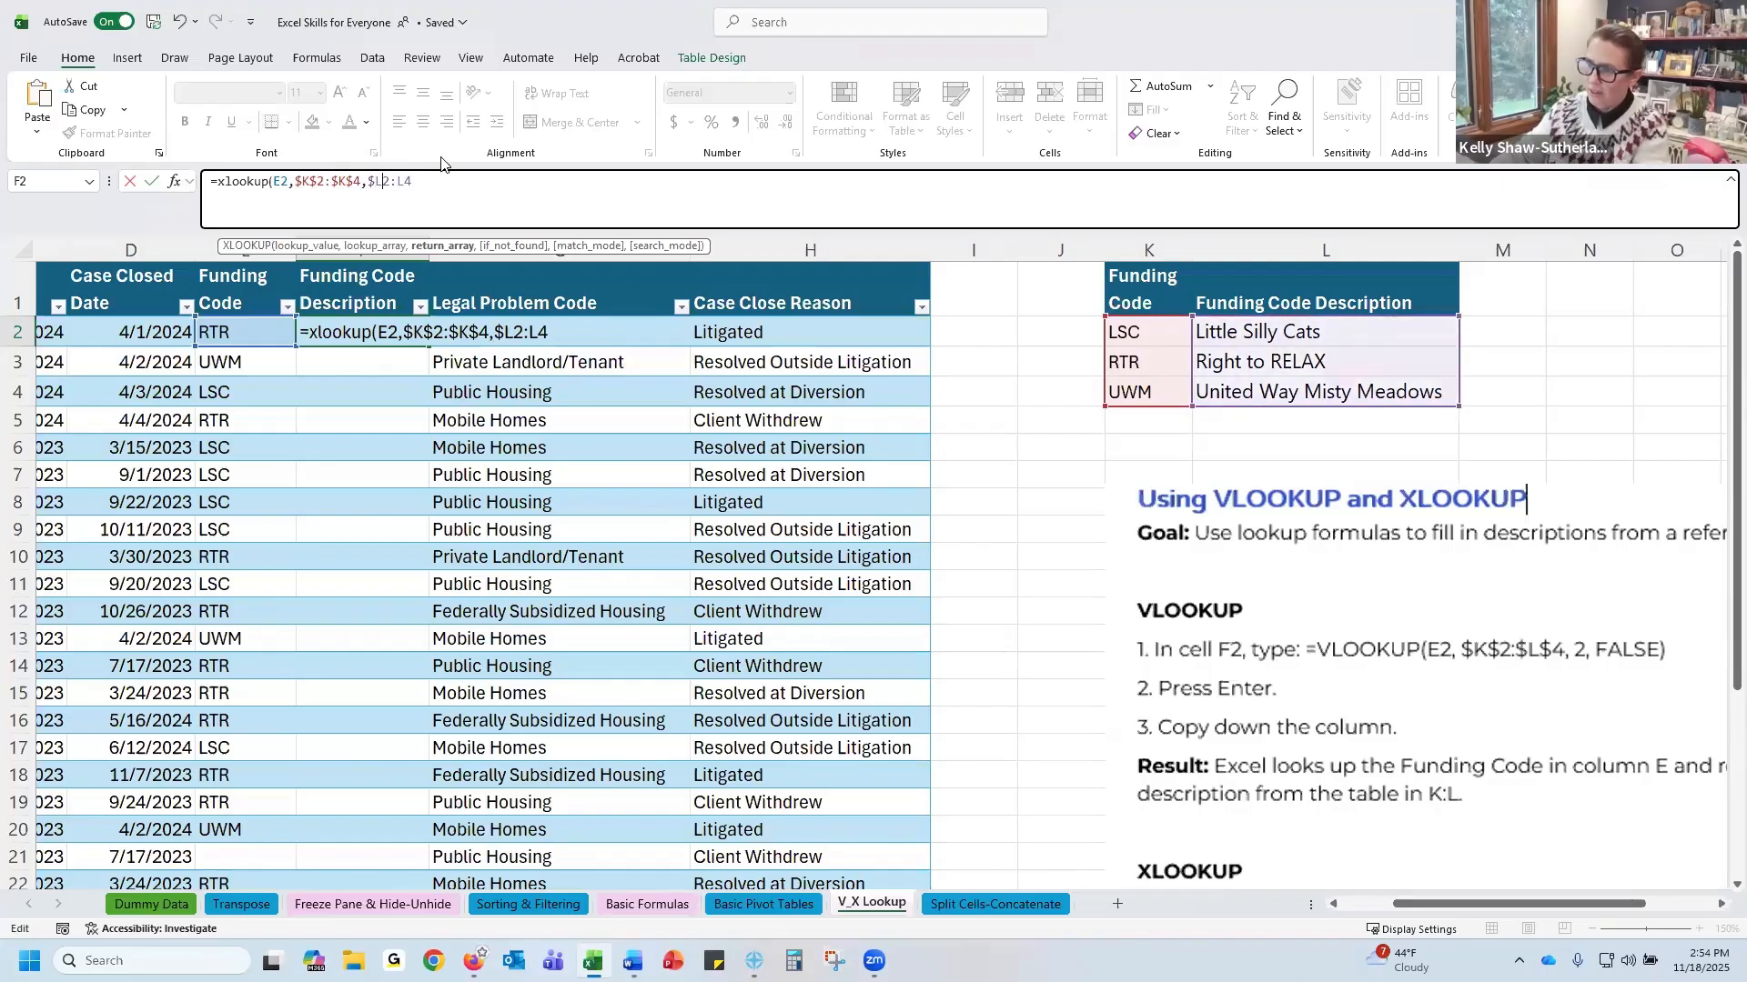
key("Right")
type("$")
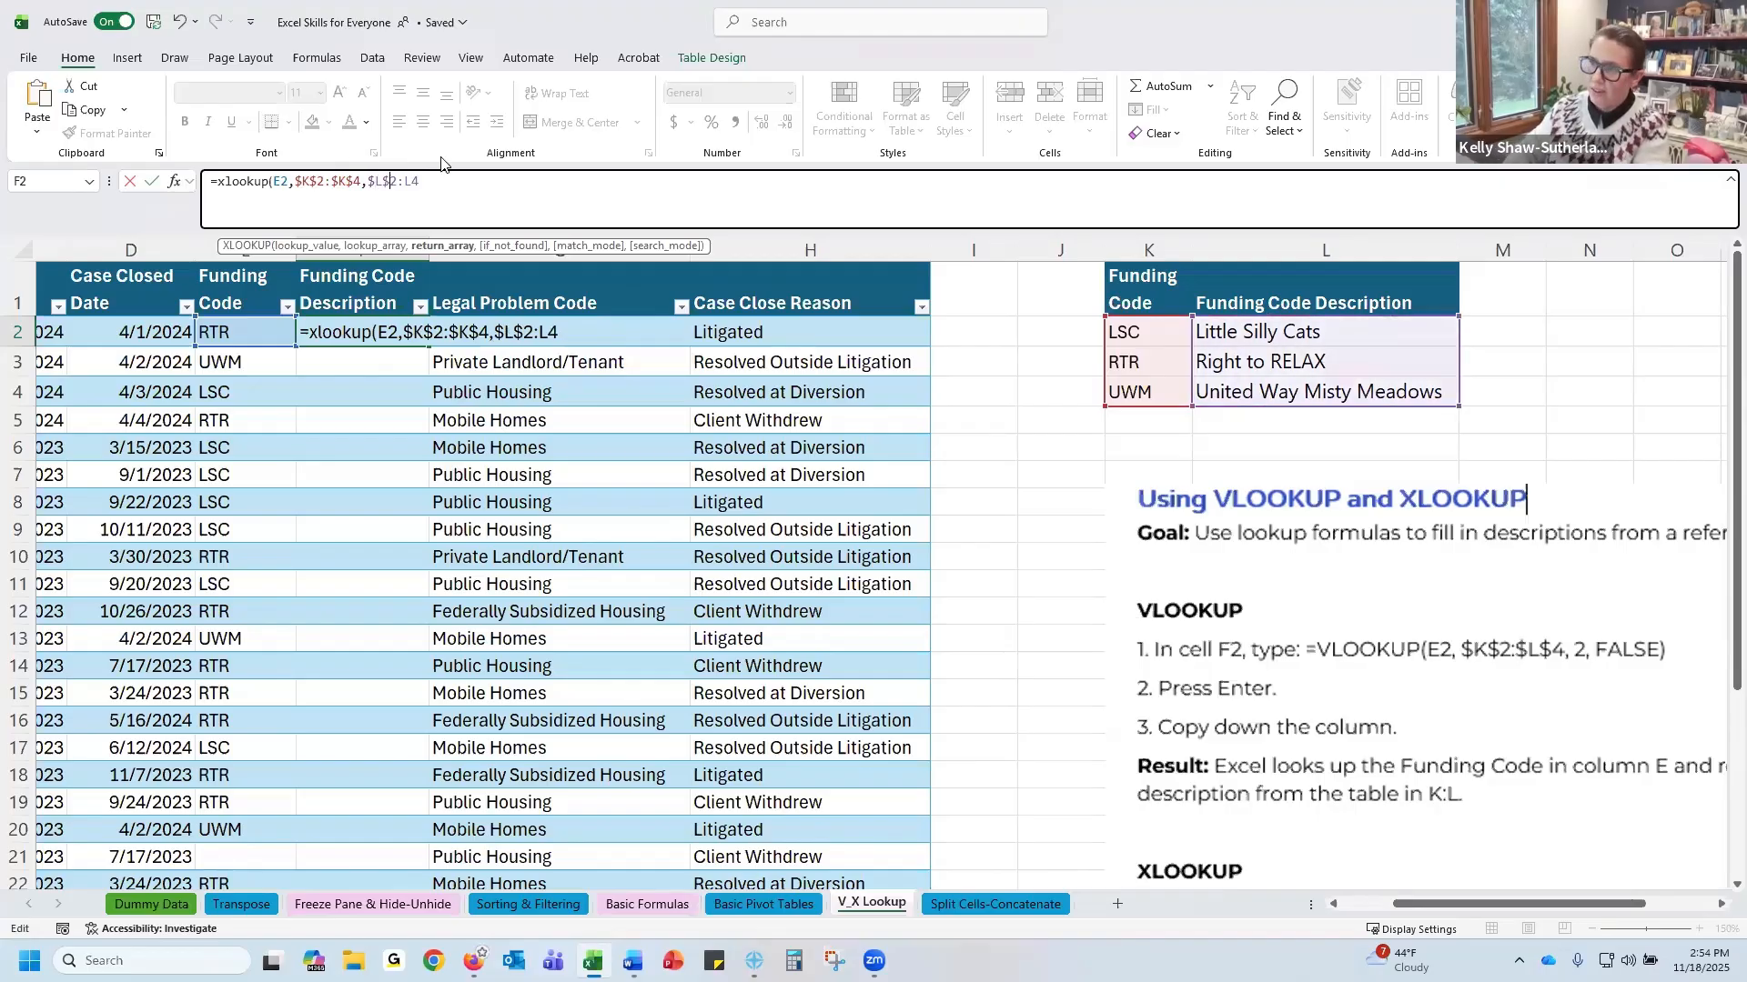
left_click(401, 183)
type("$K")
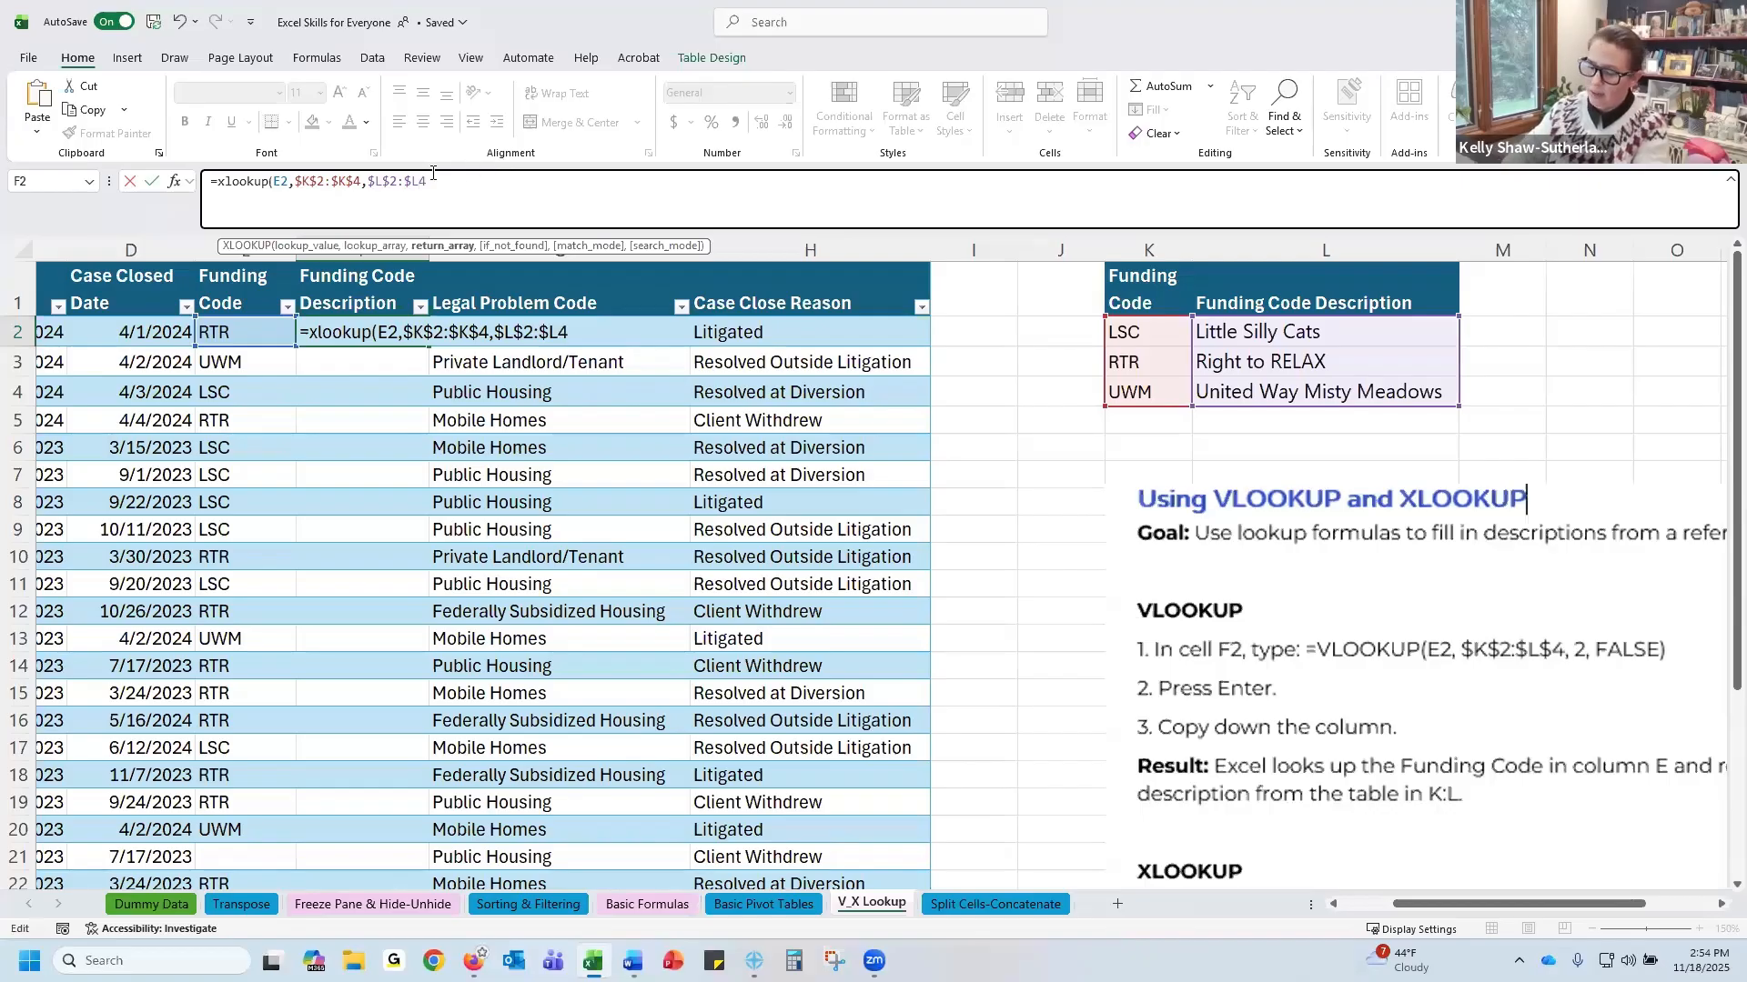
type("$")
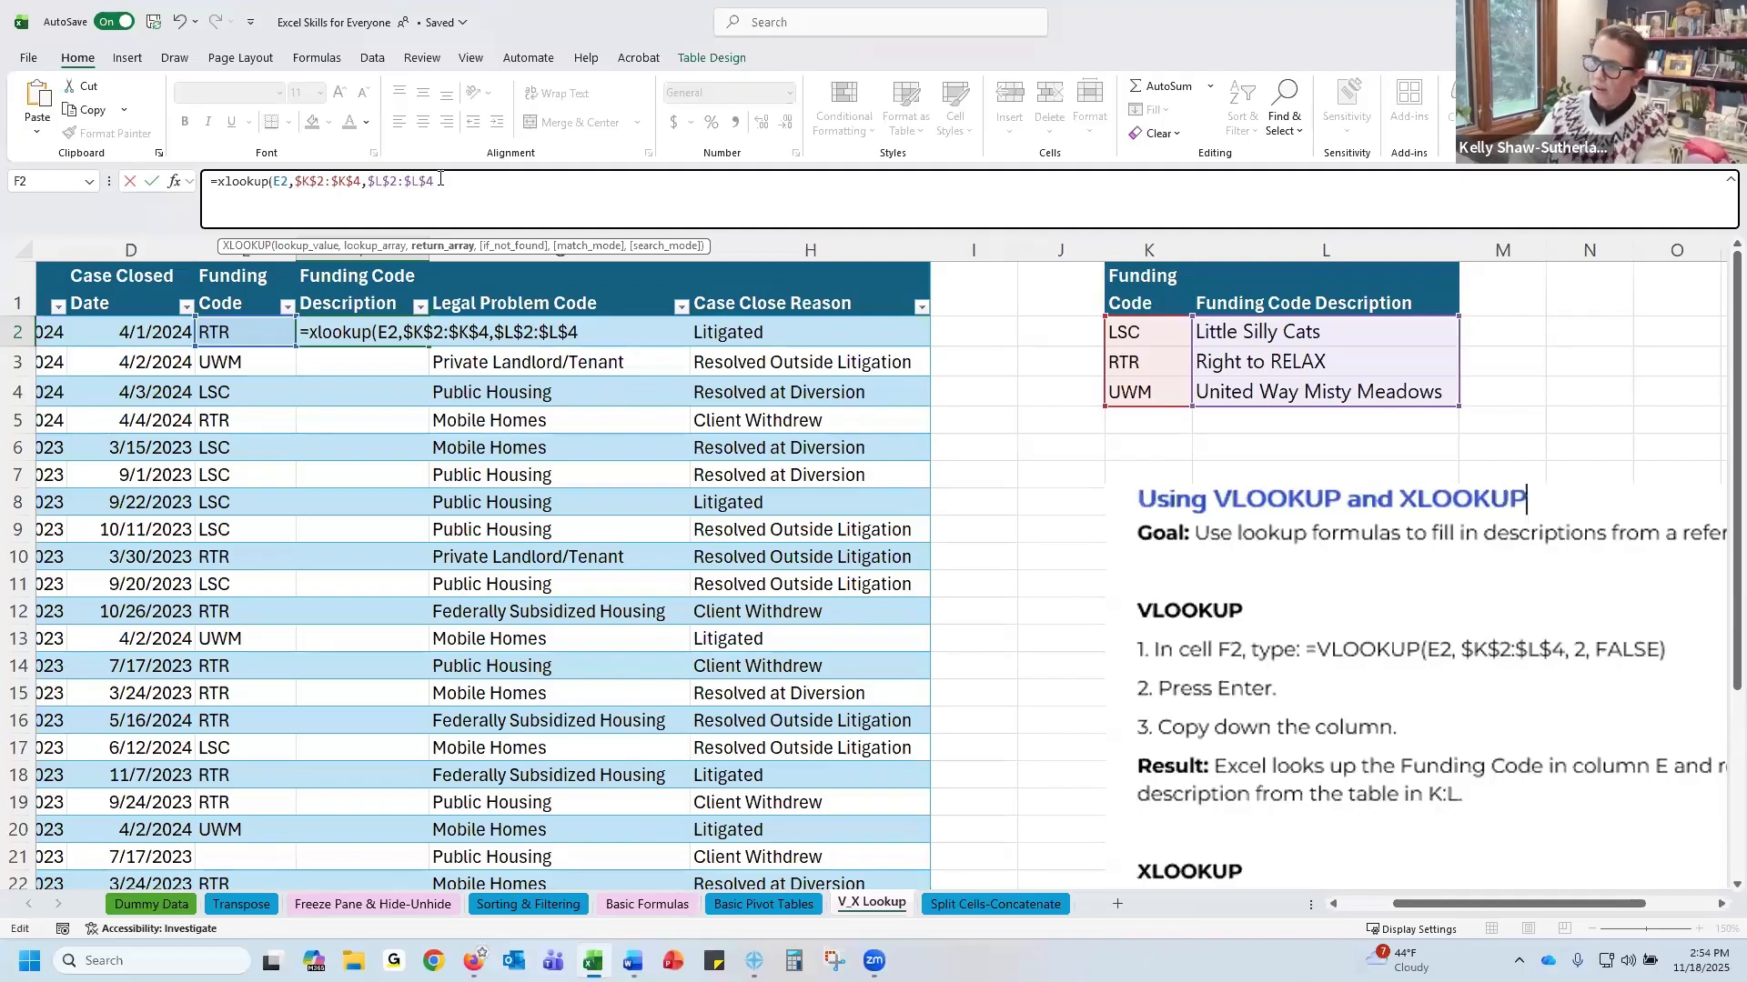
Add "Code Not Found" as the if-not-found argument, close the XLOOKUP formula and enter it
type(",")
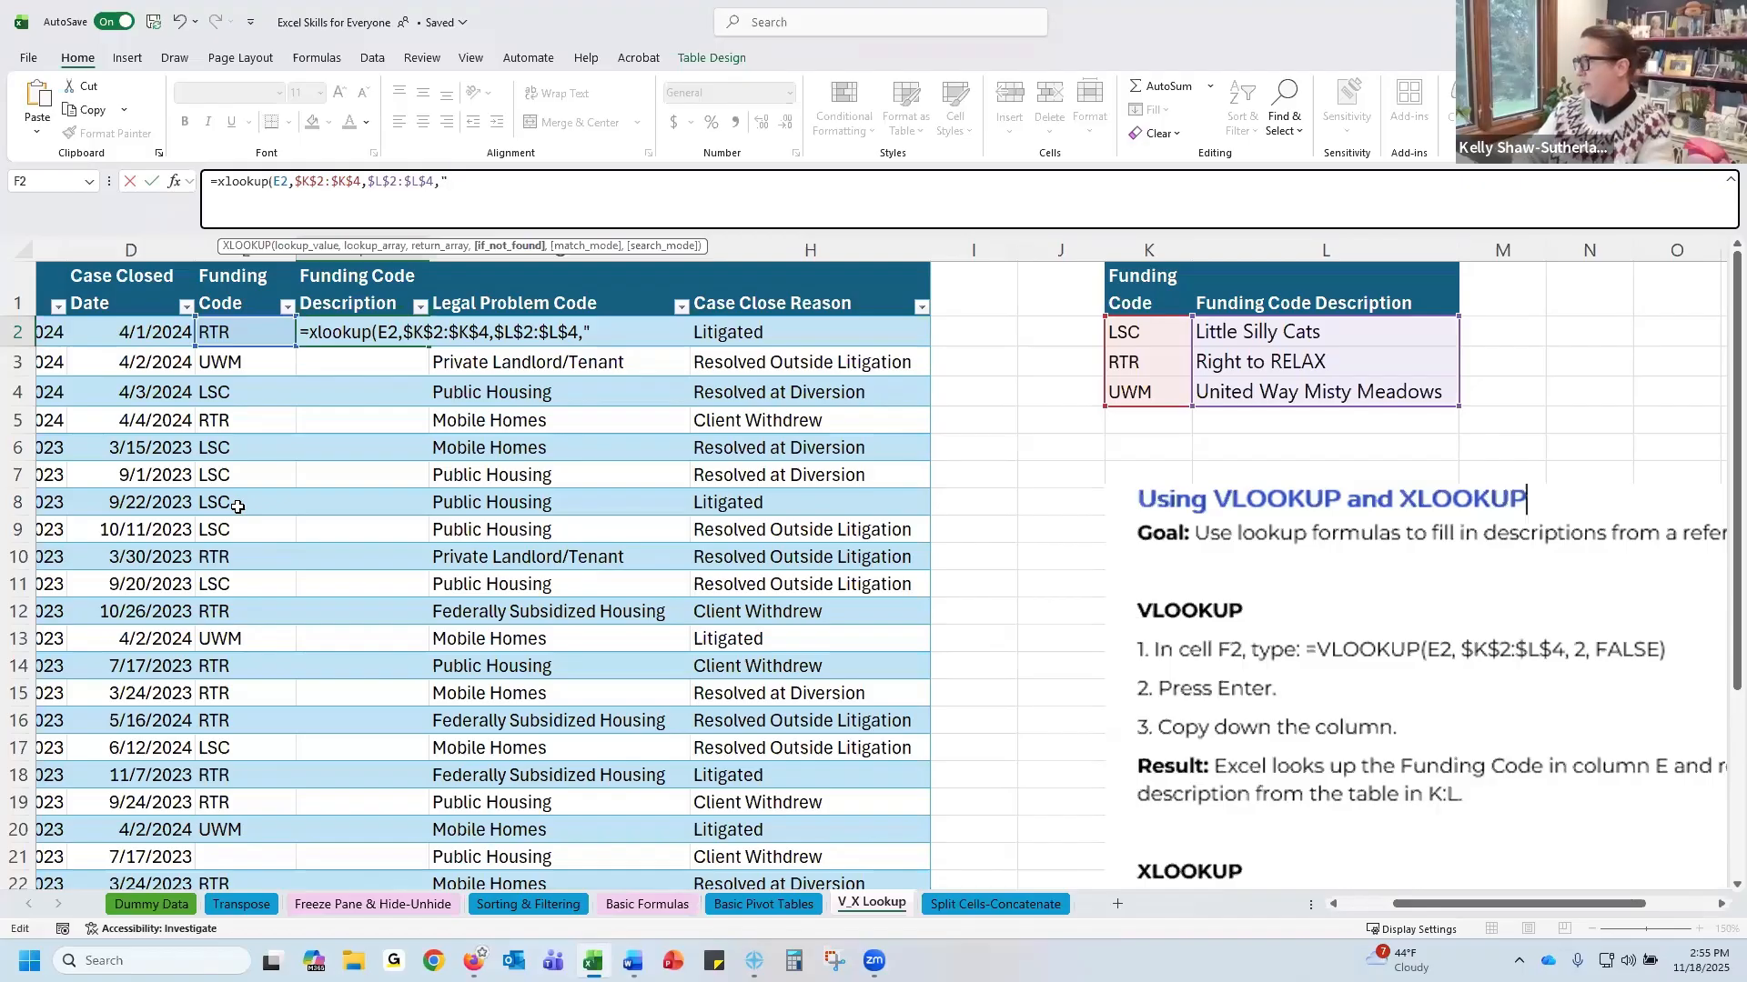
type("C ")
type("de Not Found")
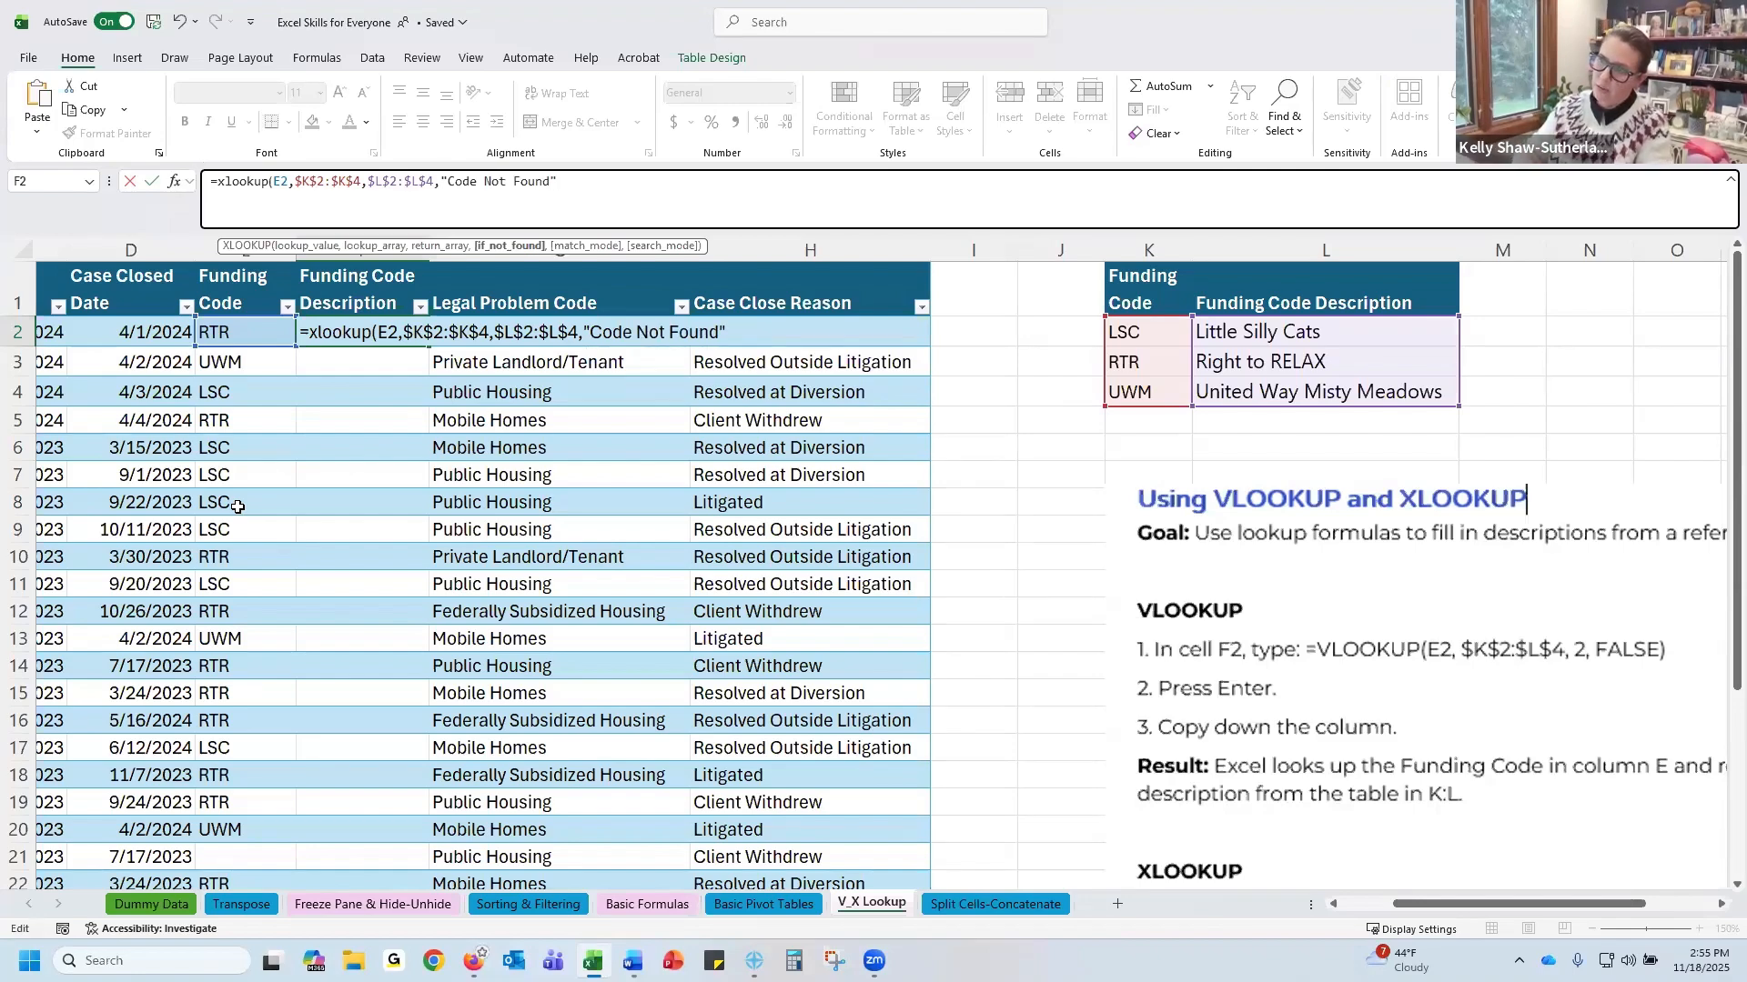
type("\",")
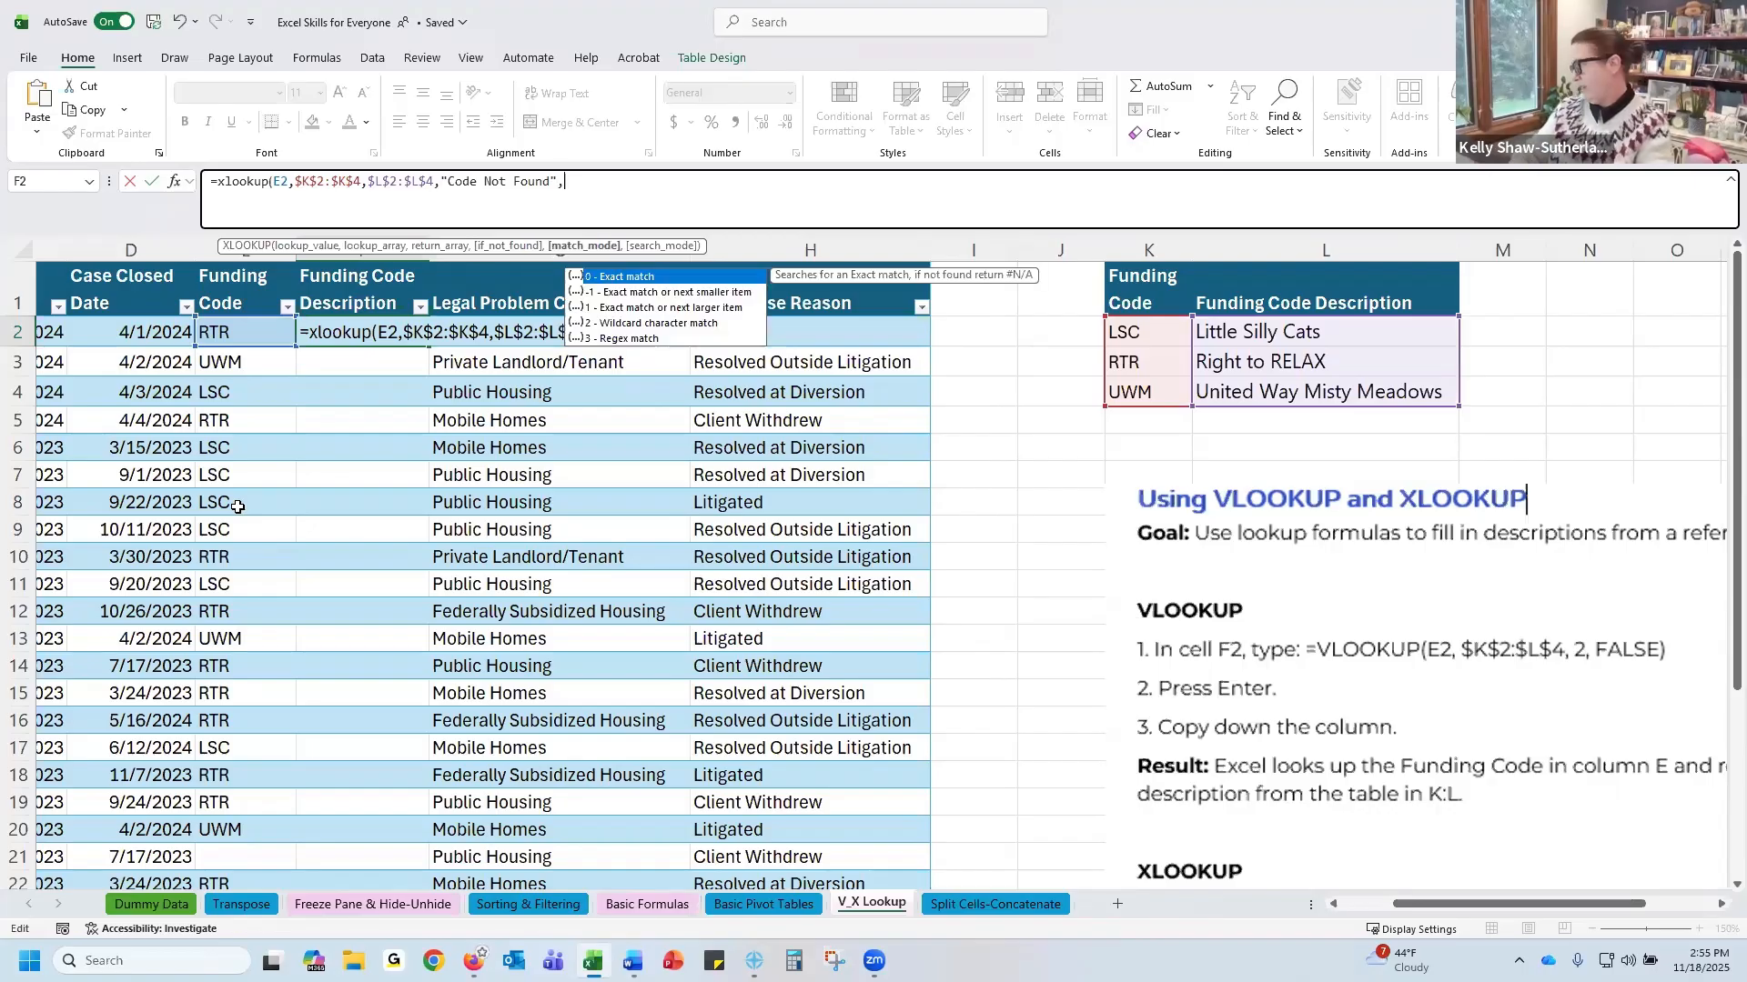
key("BackSpace")
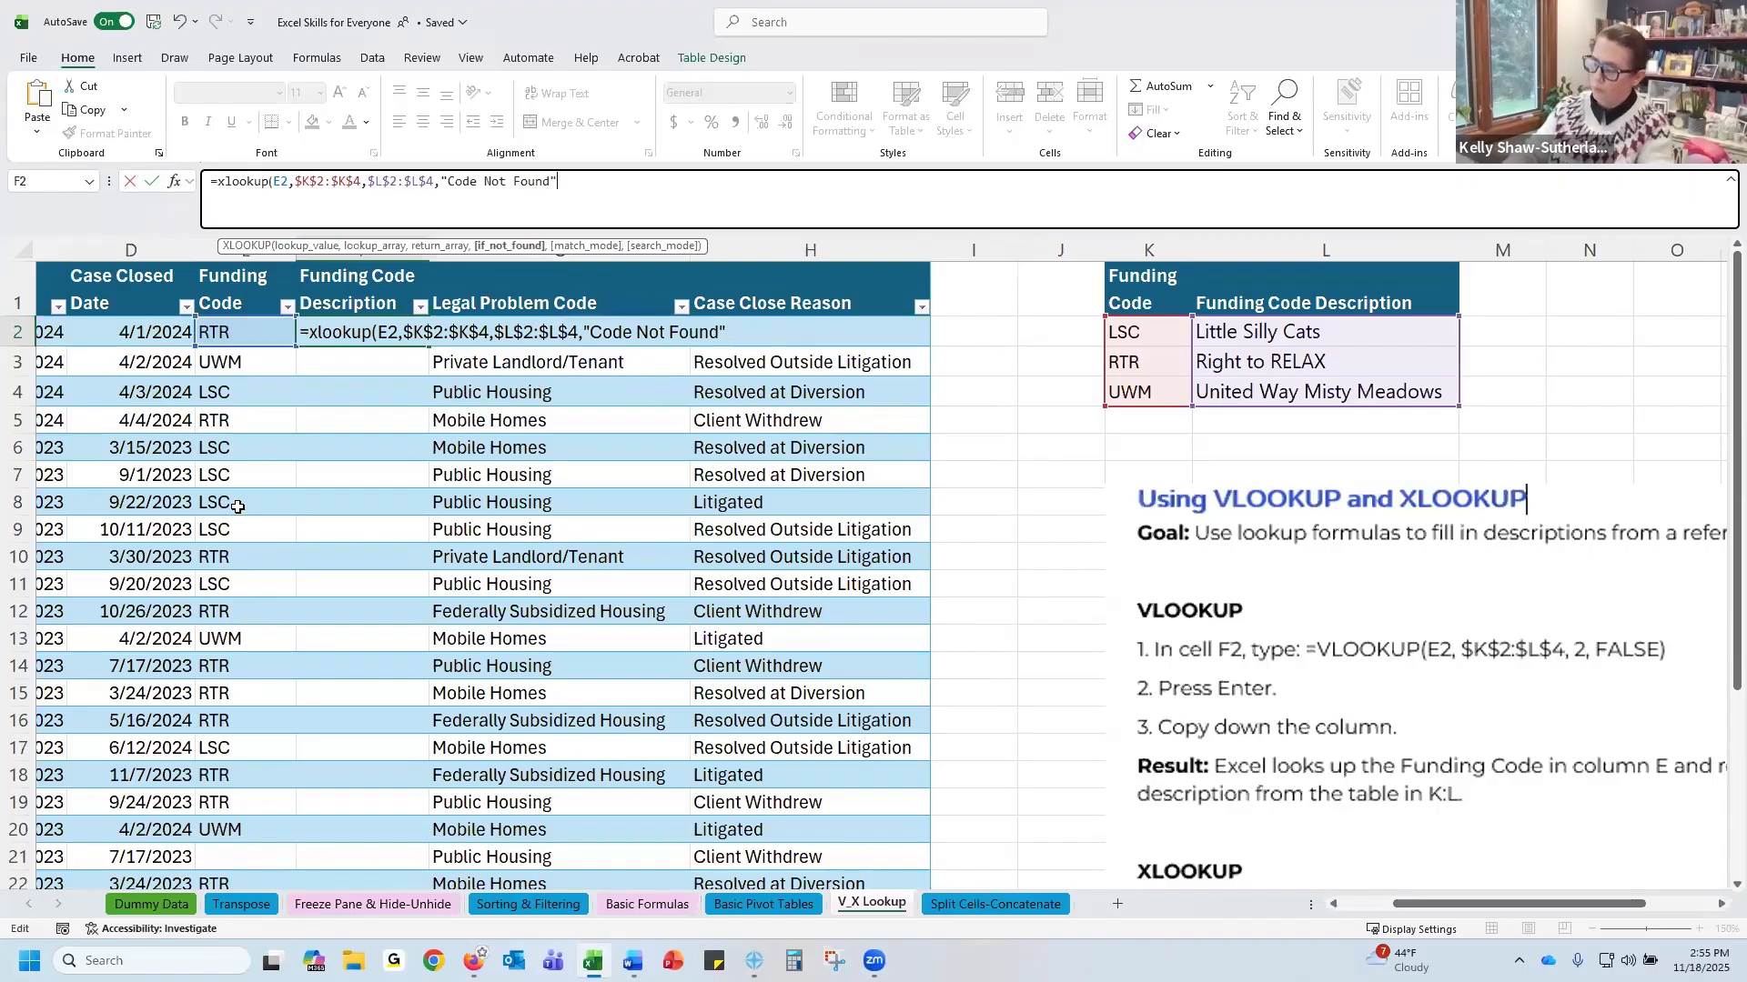
type(")")
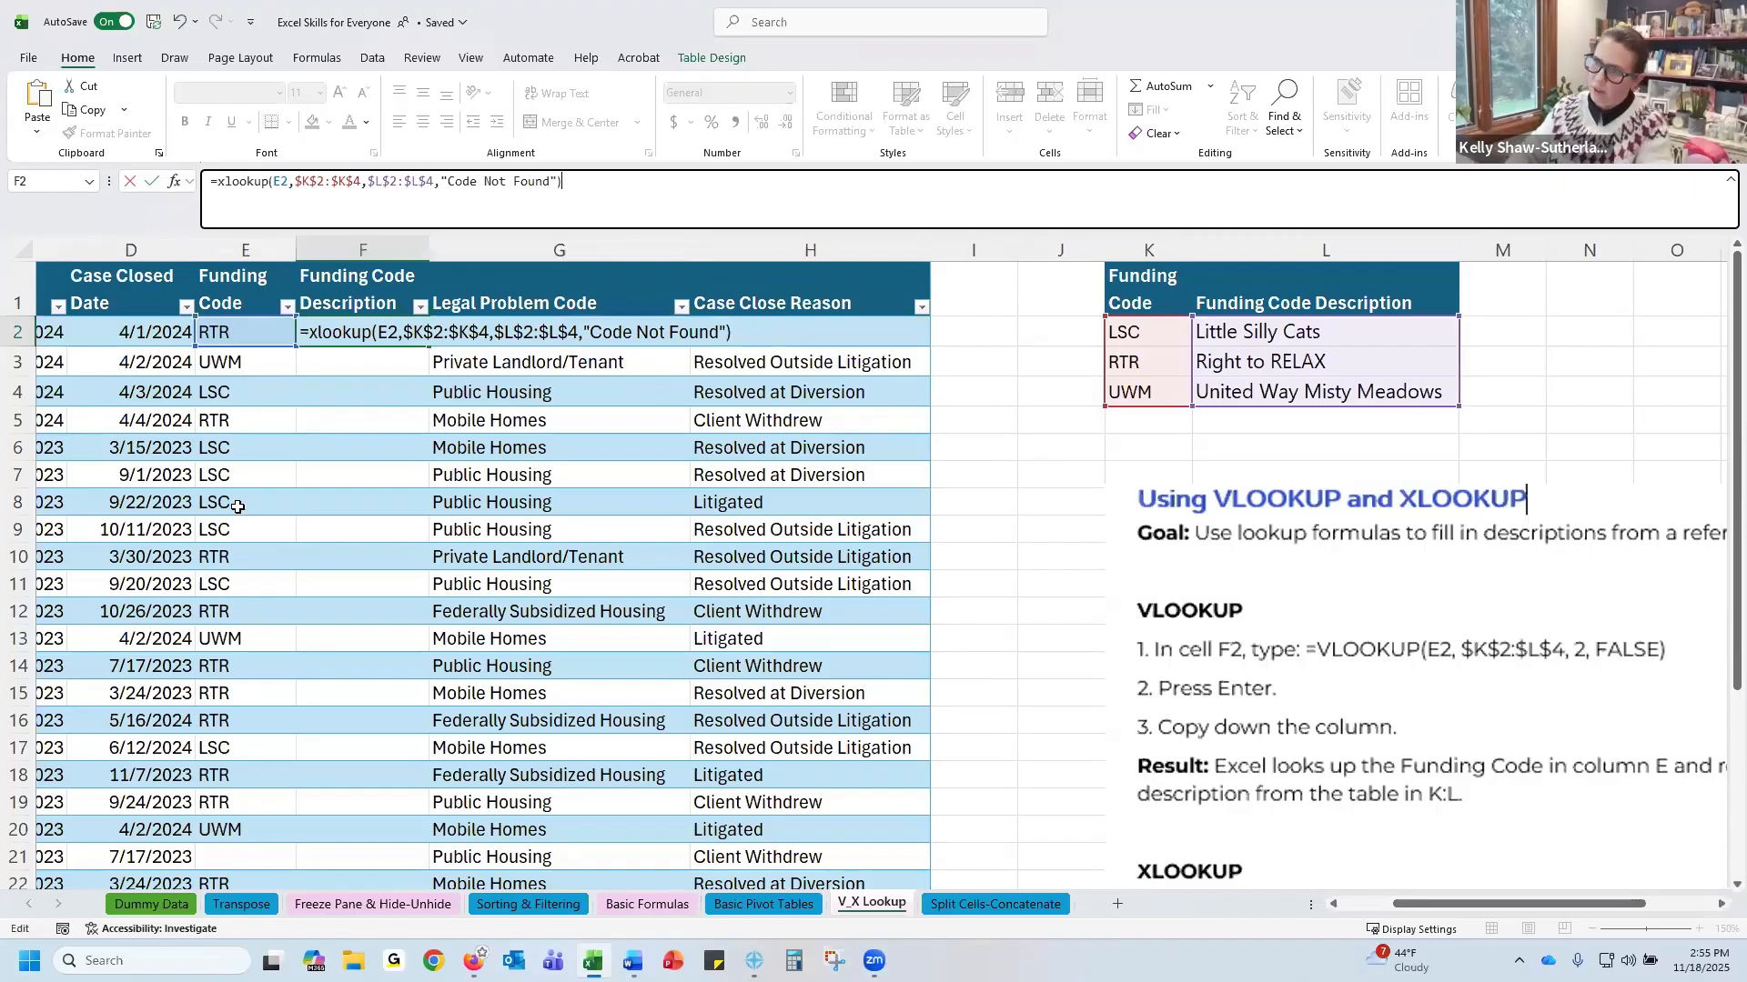
key("Return")
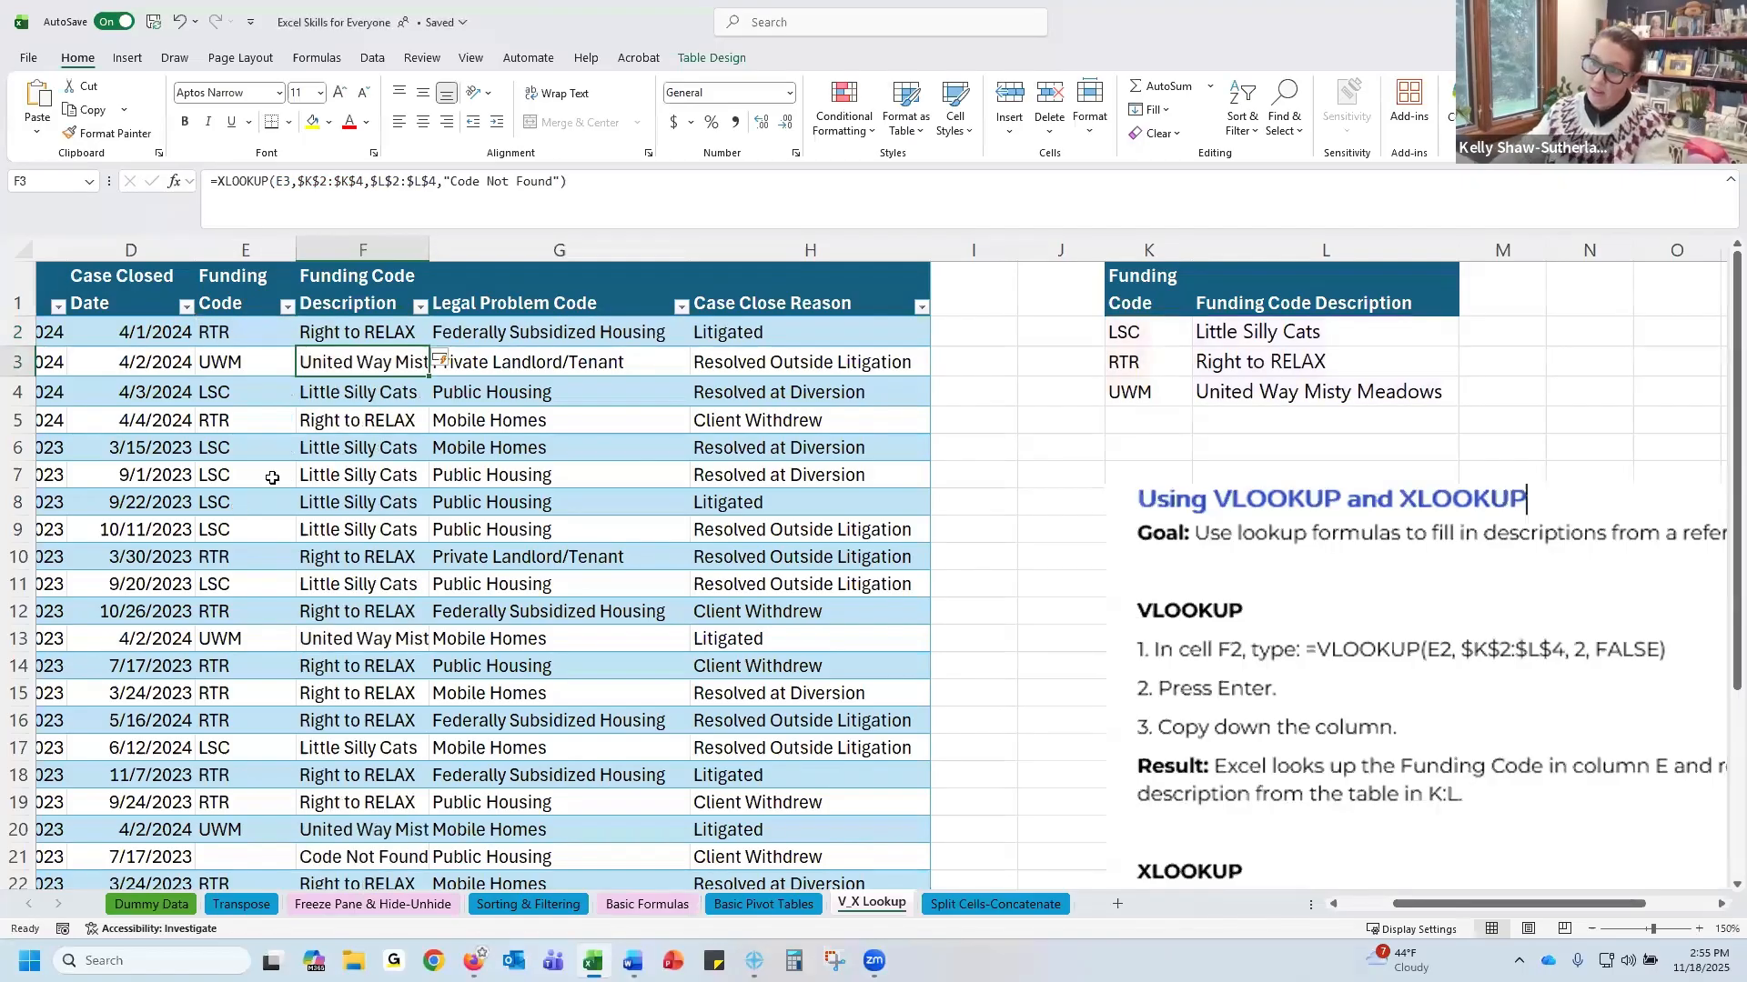
Autofit the width of the Funding Code Description column F
double_click(430, 250)
scroll(366, 563, "down", 1)
scroll(377, 563, "up", 1)
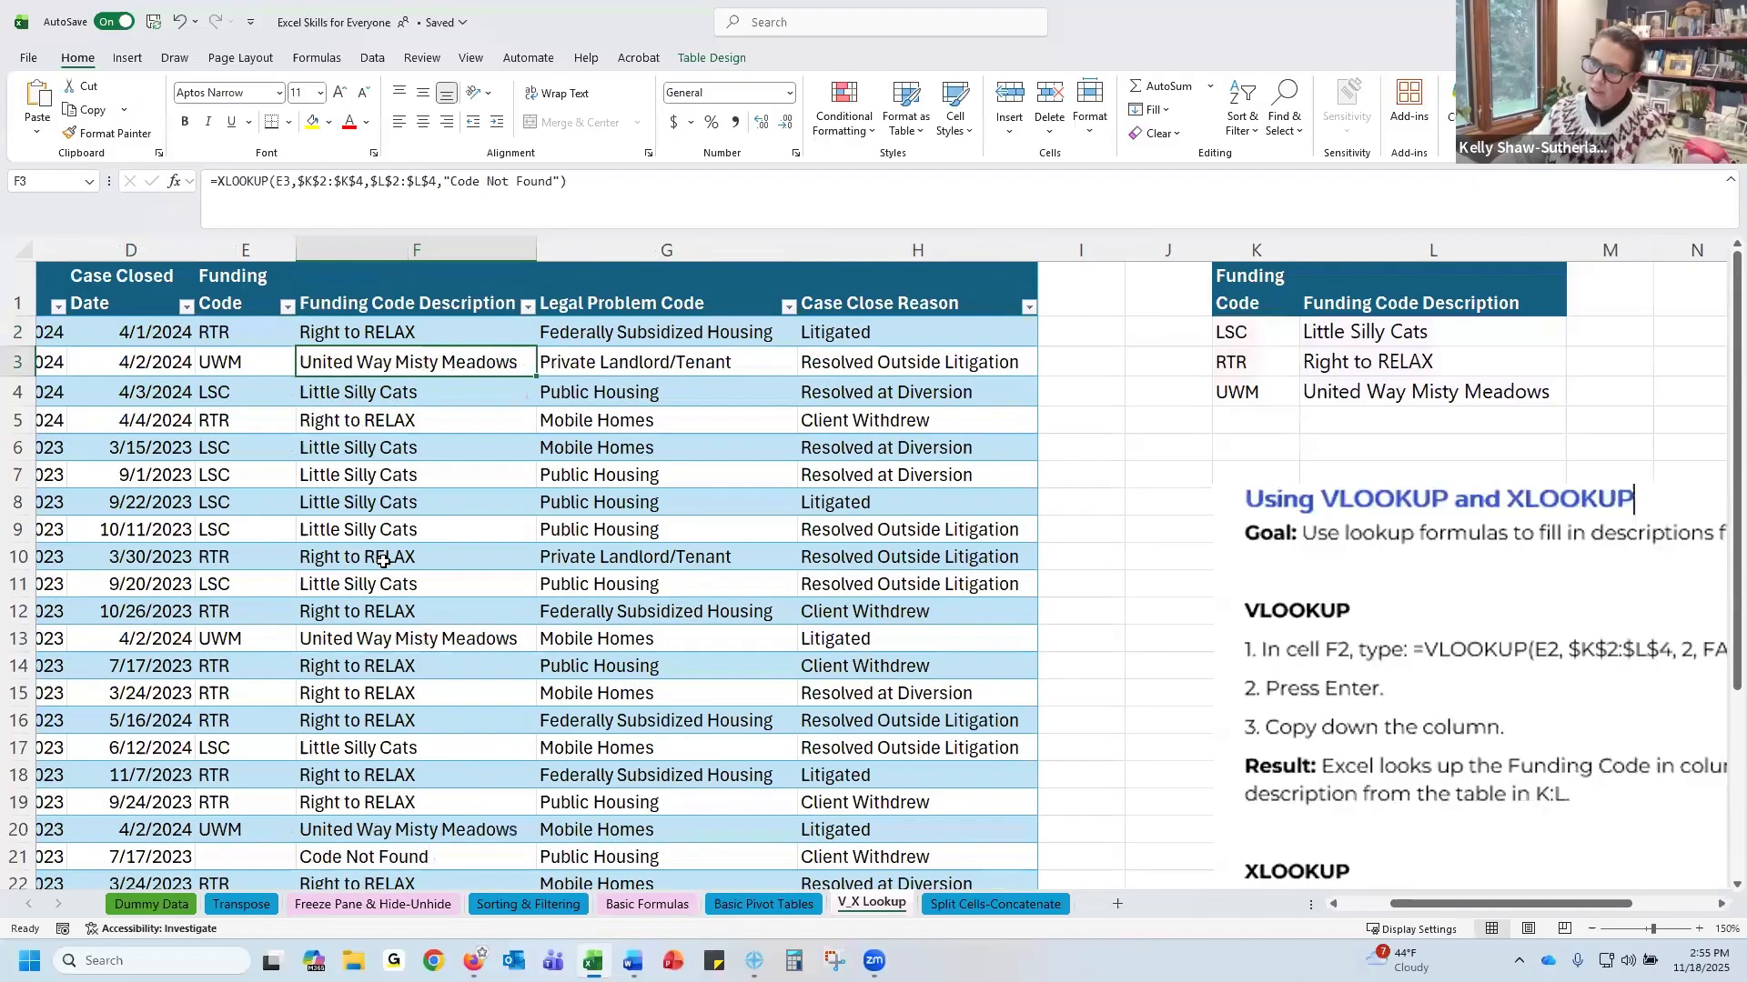
Filter the Funding Code Description column to show only Code Not Found rows
left_click(528, 308)
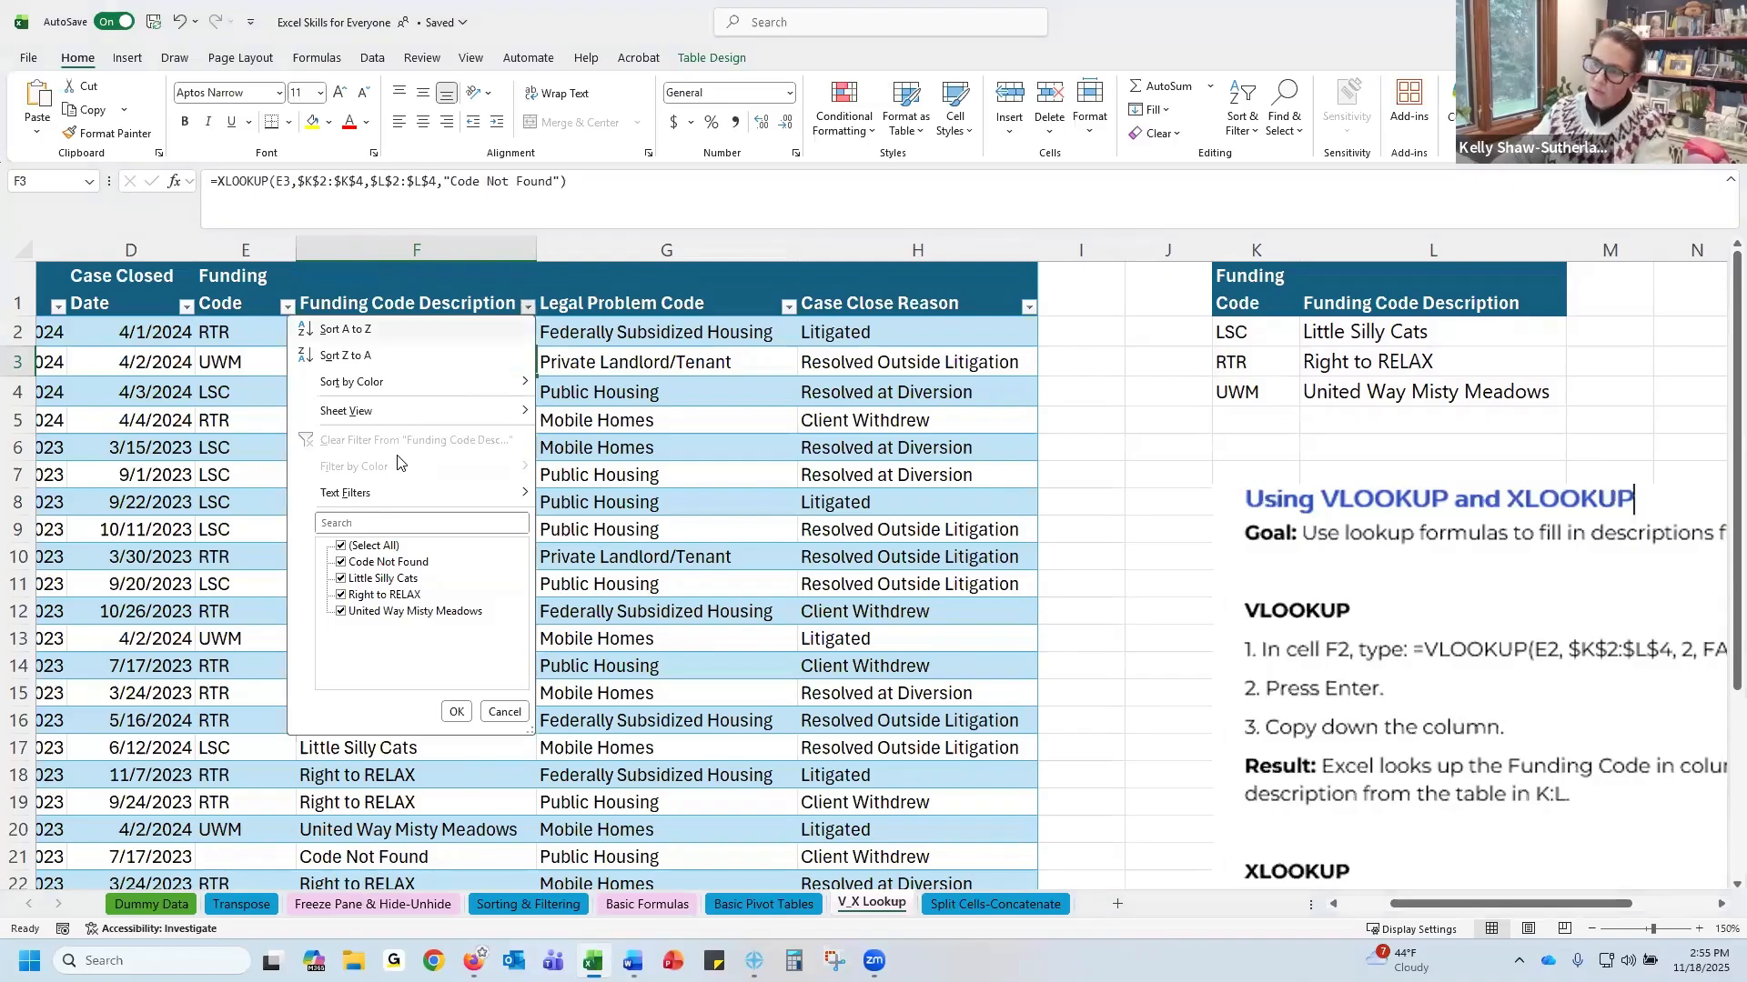
left_click(343, 547)
left_click(348, 563)
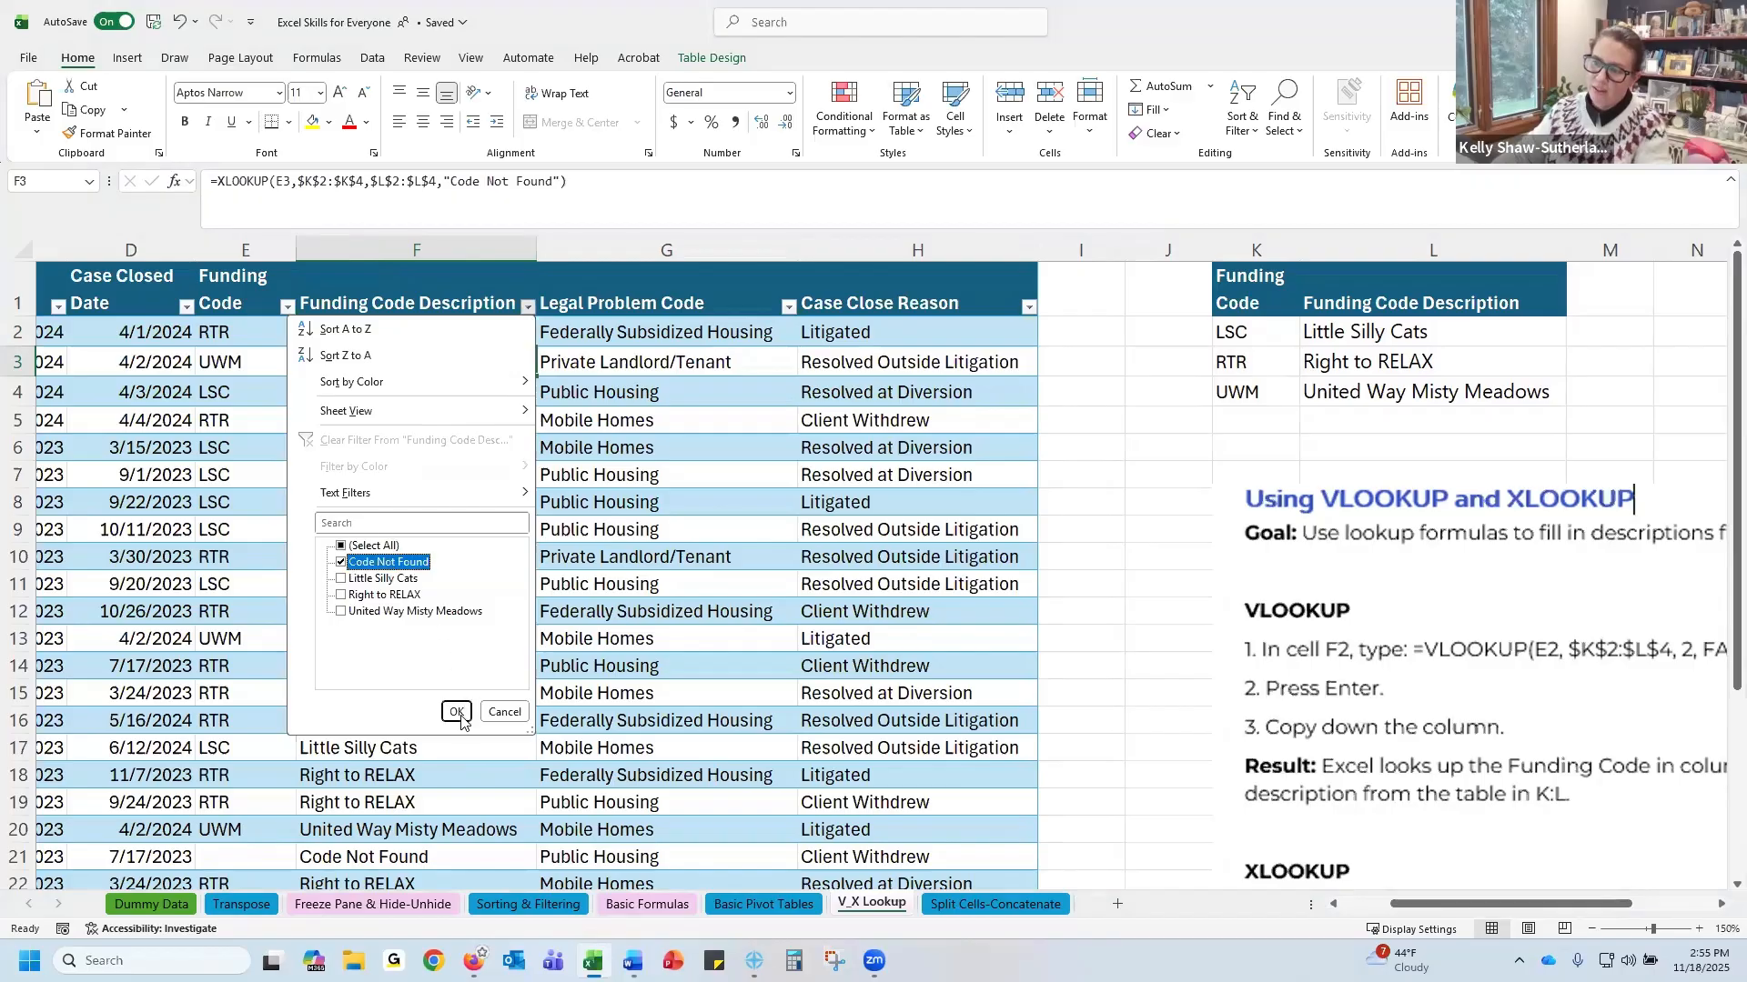
left_click(457, 712)
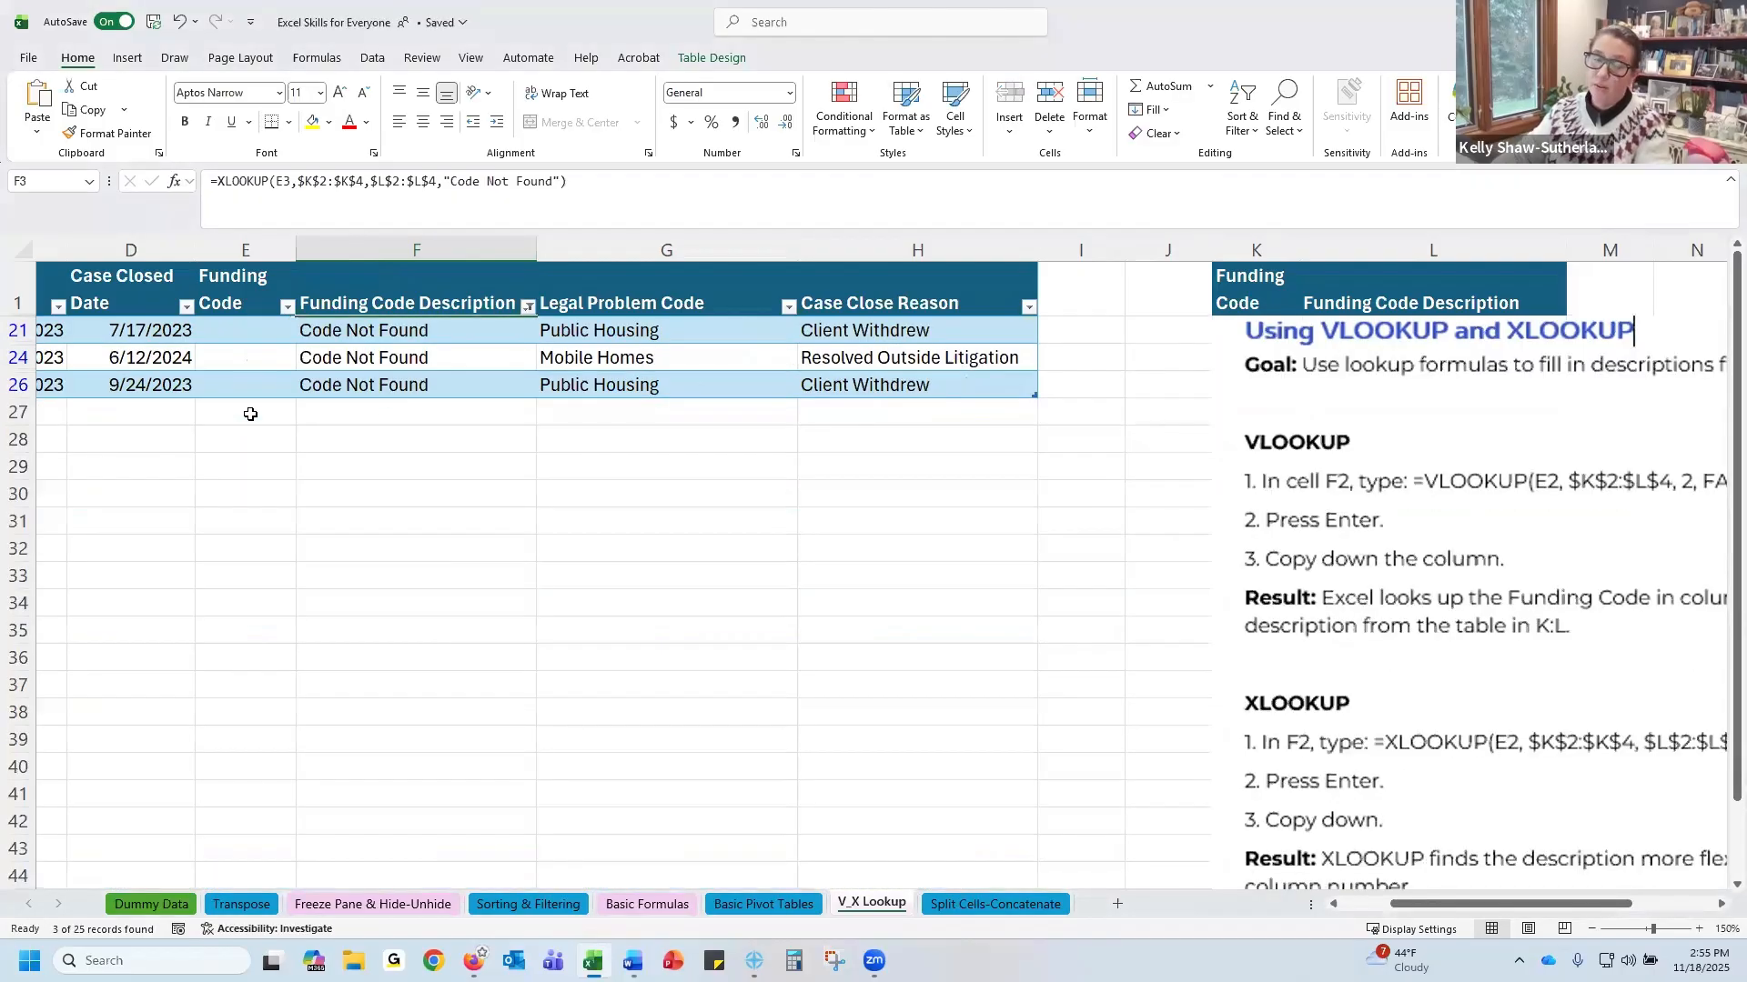
Examine the filtered rows' descriptions and their blank funding codes
left_click_drag(360, 338, 345, 388)
left_click_drag(222, 340, 226, 382)
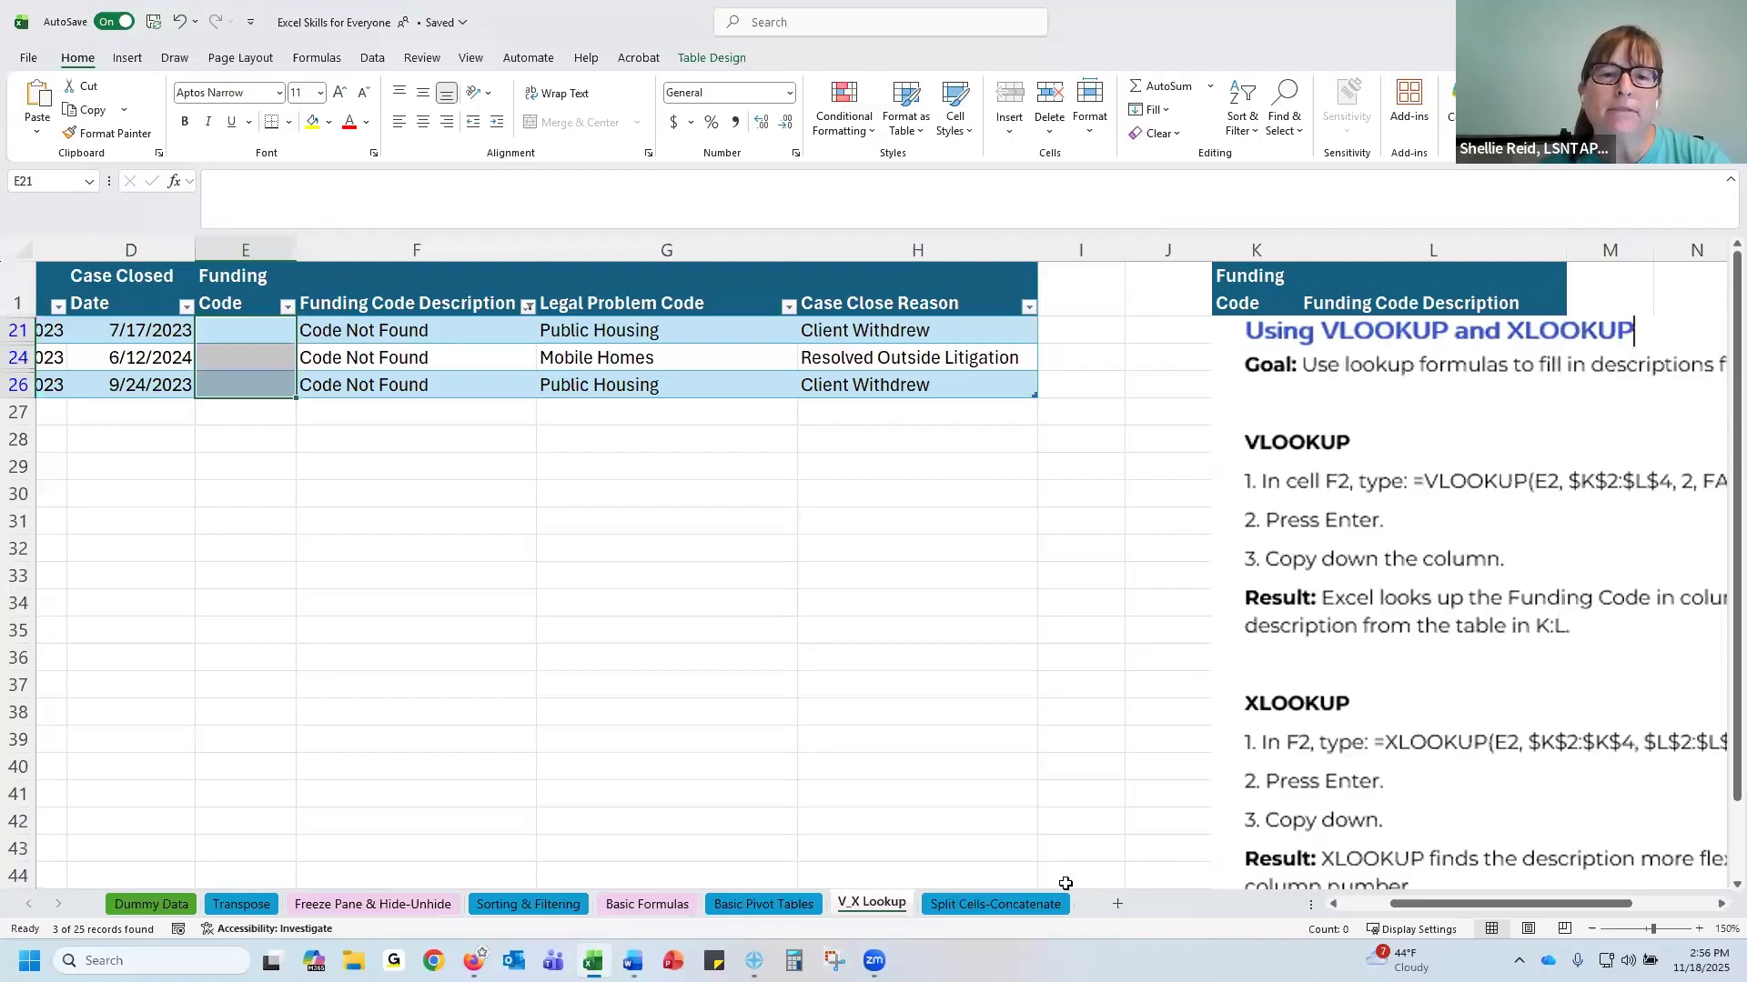
left_click_drag(1409, 905, 167, 881)
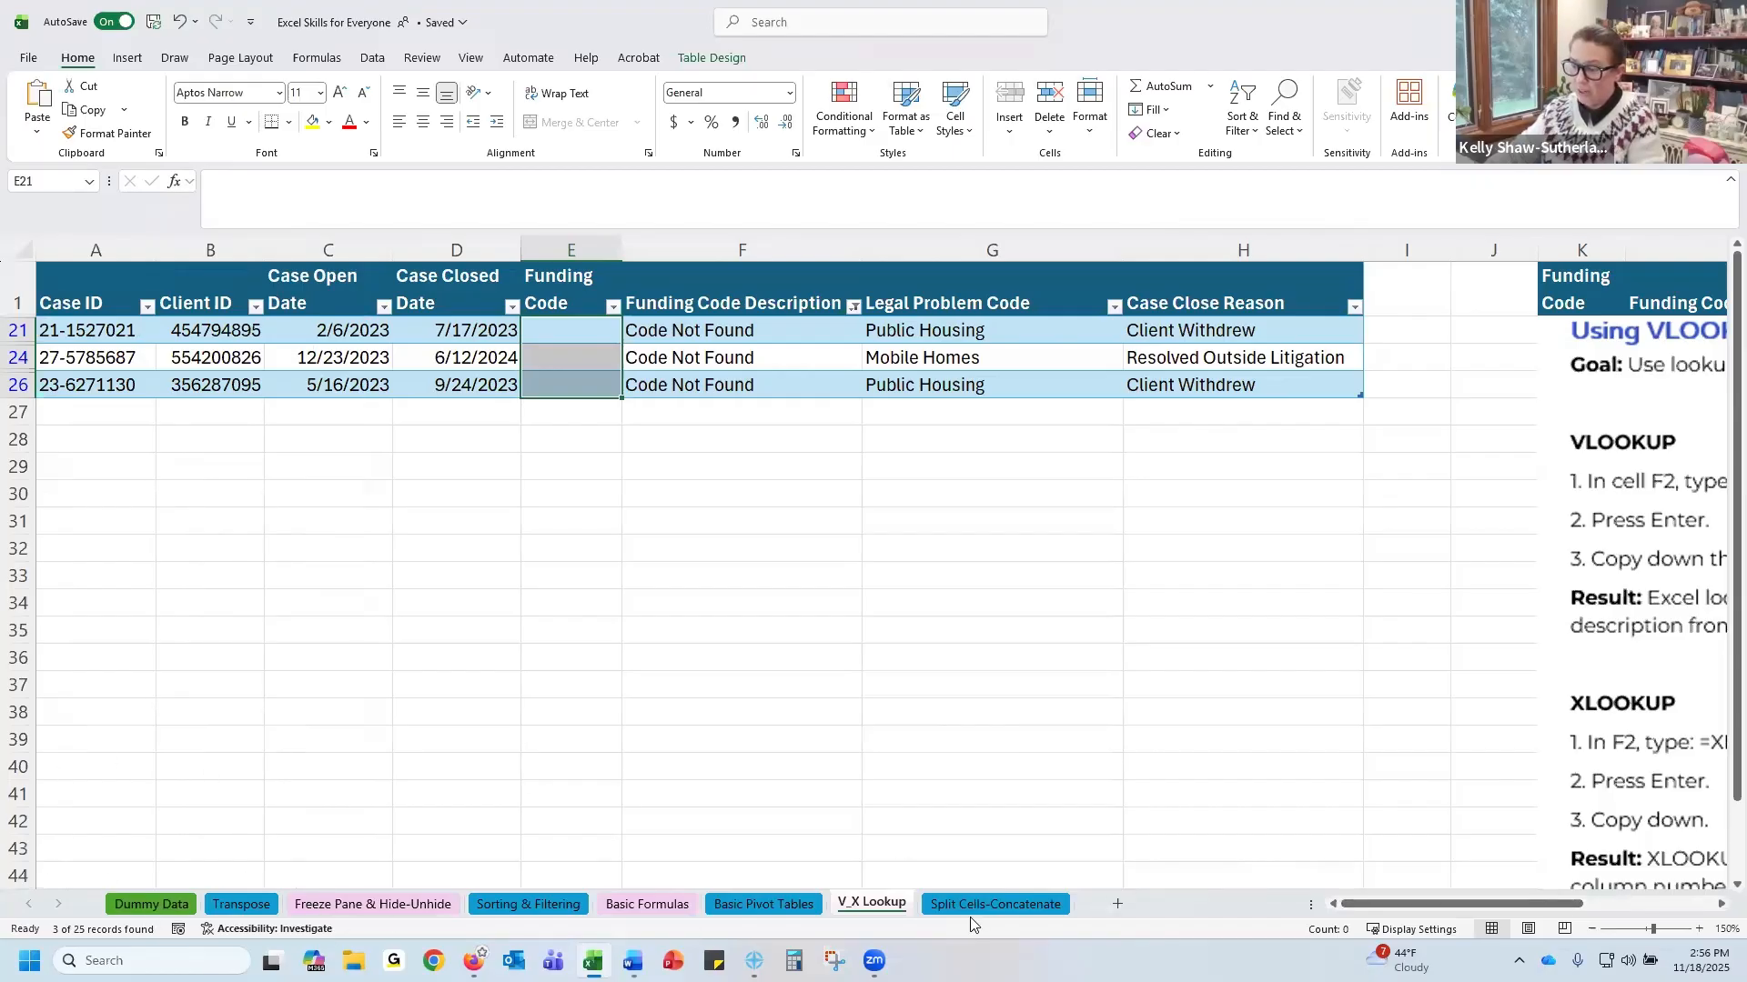
left_click(1118, 905)
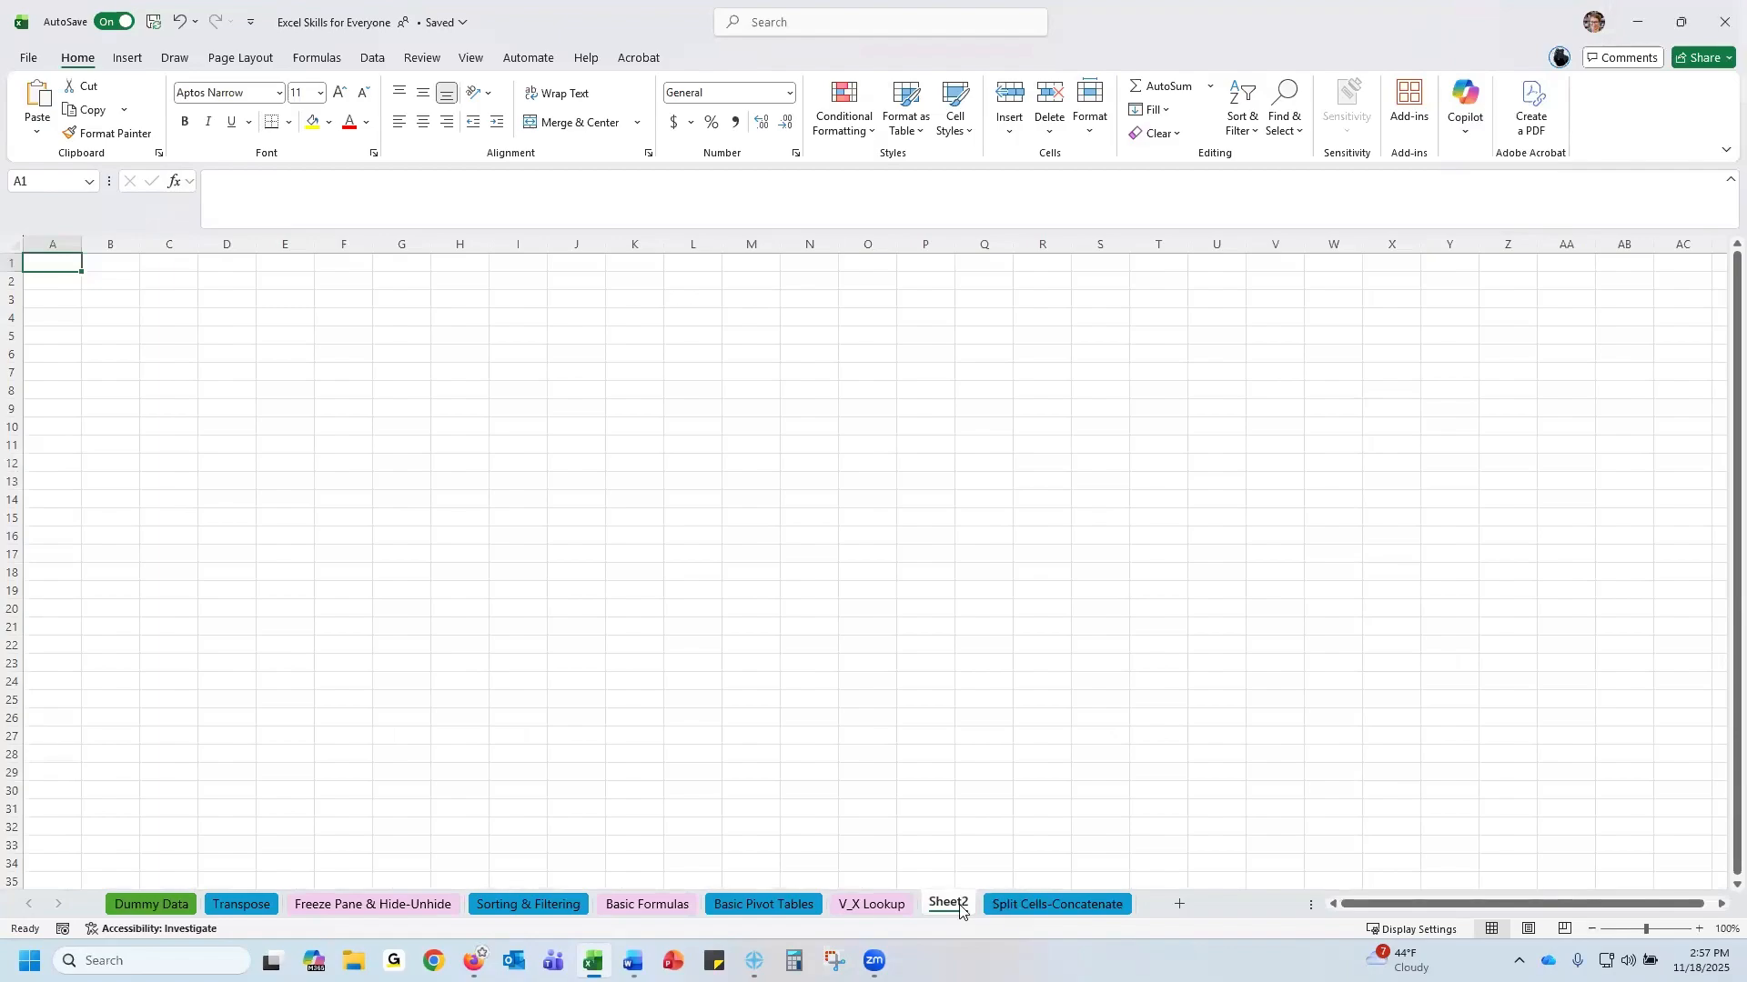
right_click(960, 910)
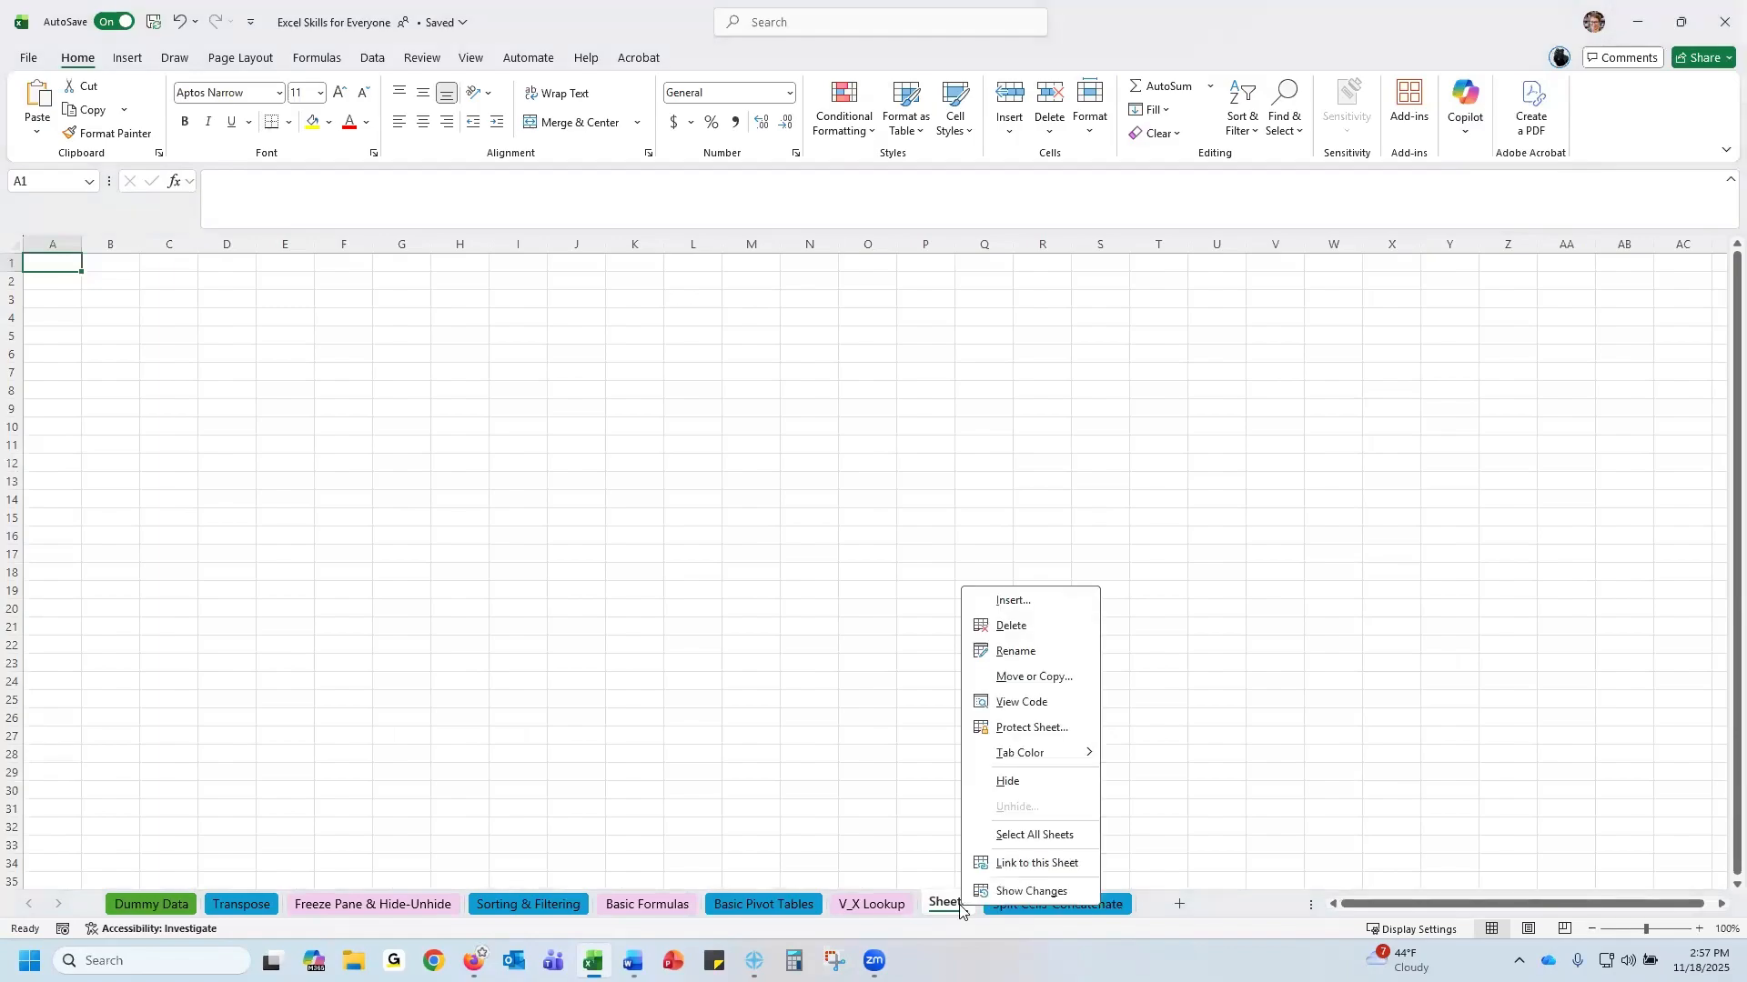
left_click(1011, 628)
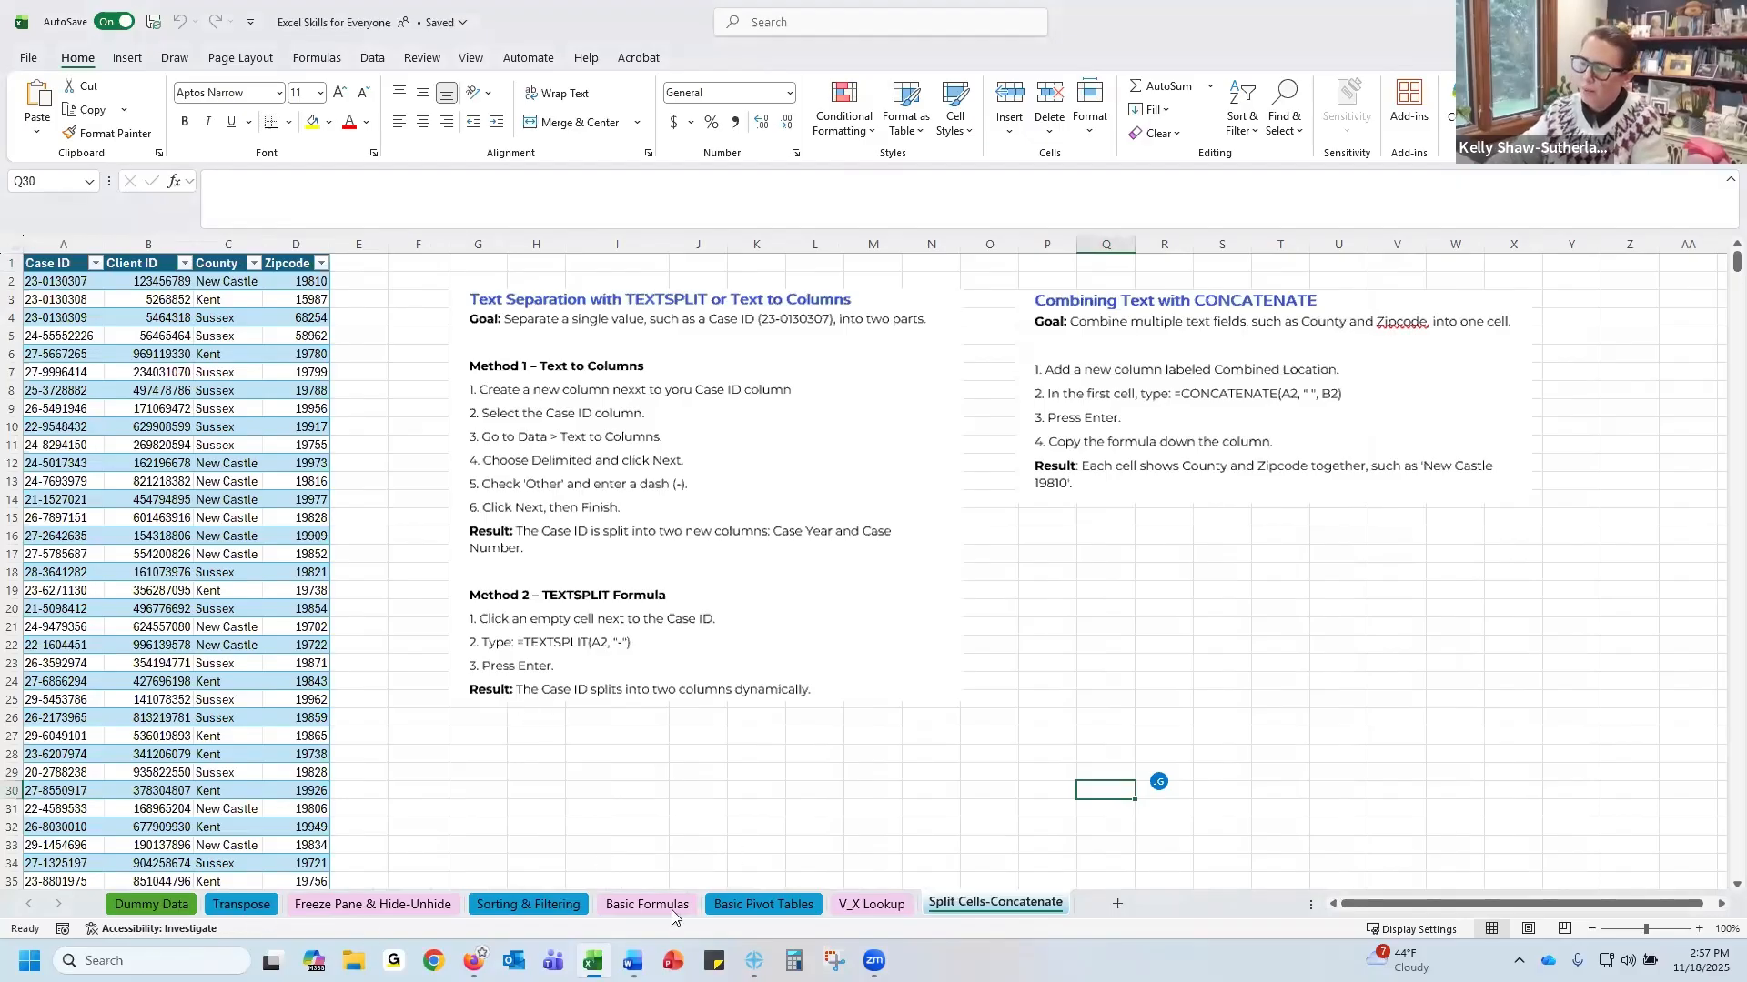
Select the Dummy Data range from Case ID through Case Close Reason, rows 1 to 17, and insert a new worksheet
left_click(160, 910)
left_click_drag(85, 364, 886, 864)
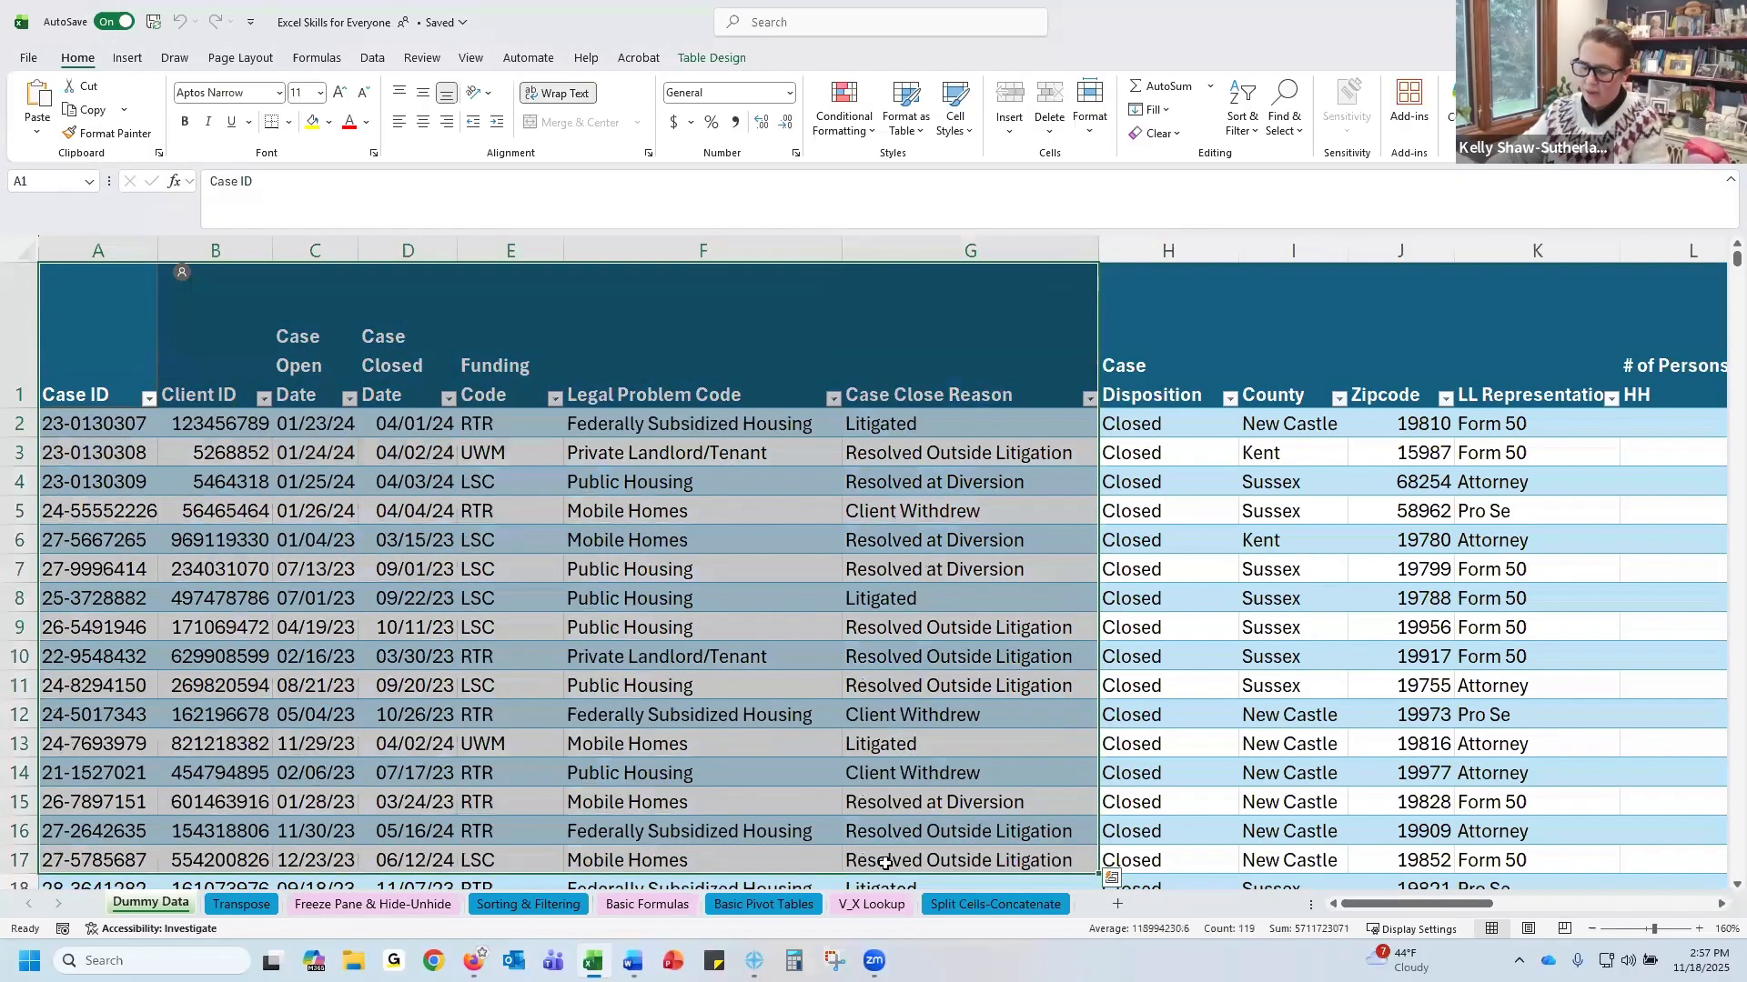
key("ctrl+q")
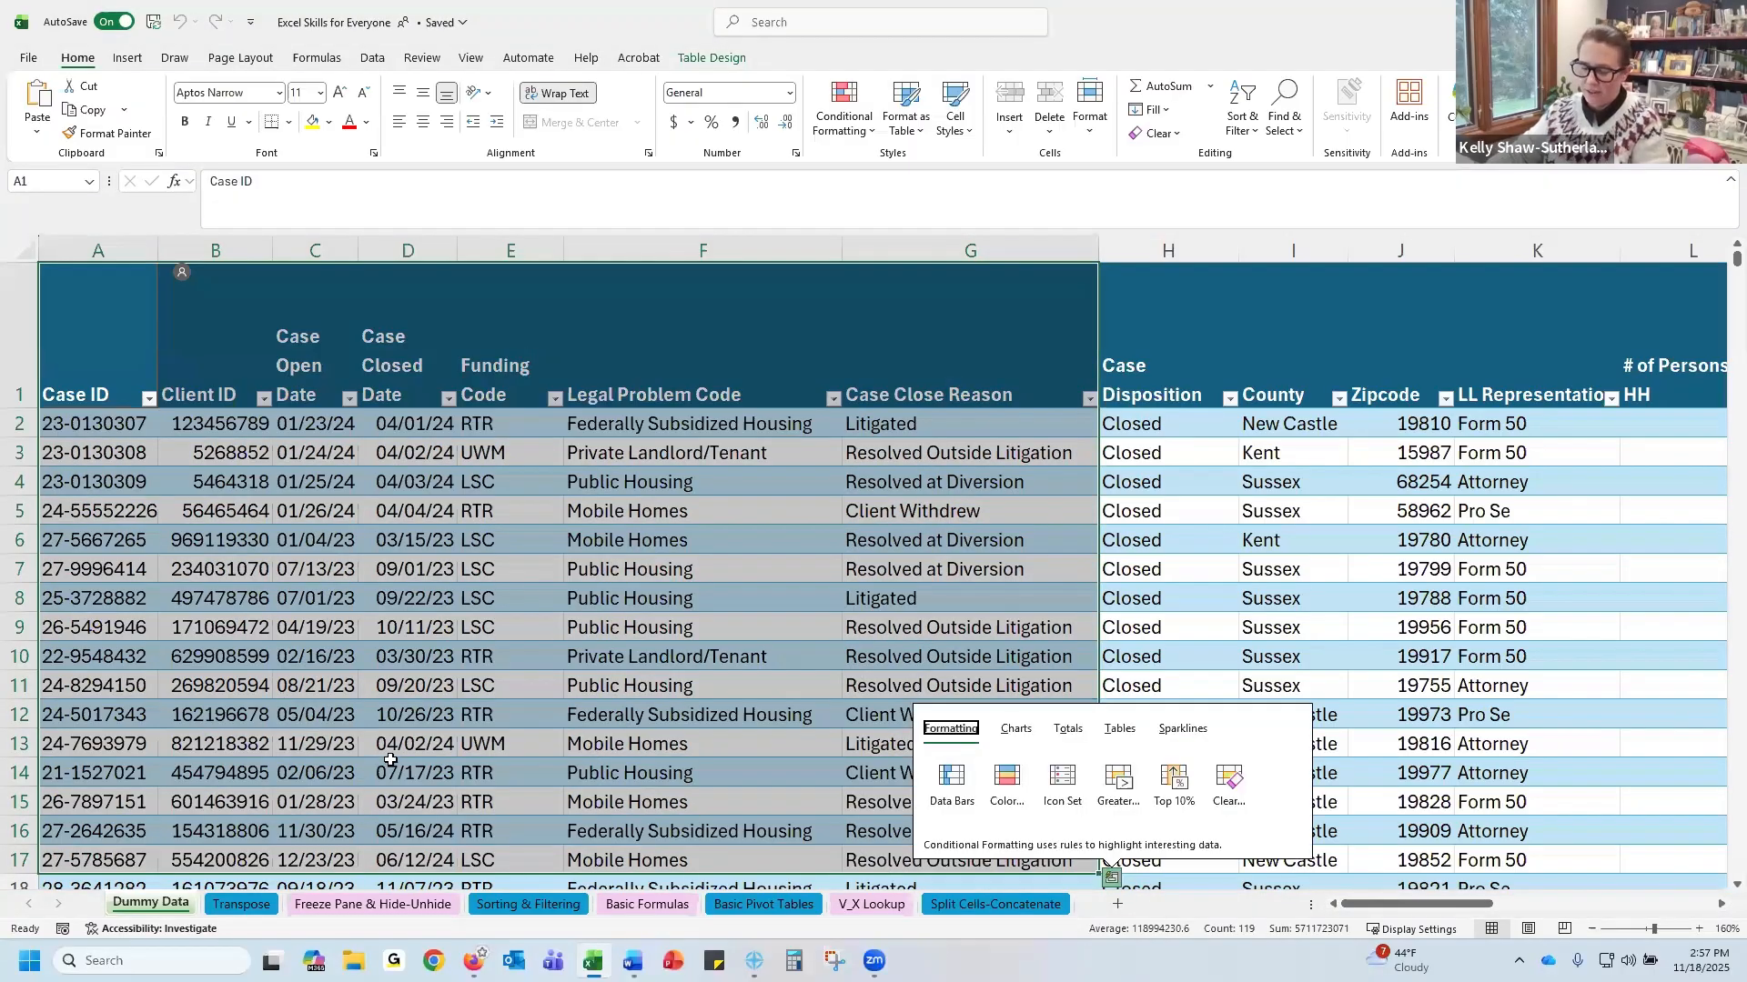
left_click(1118, 906)
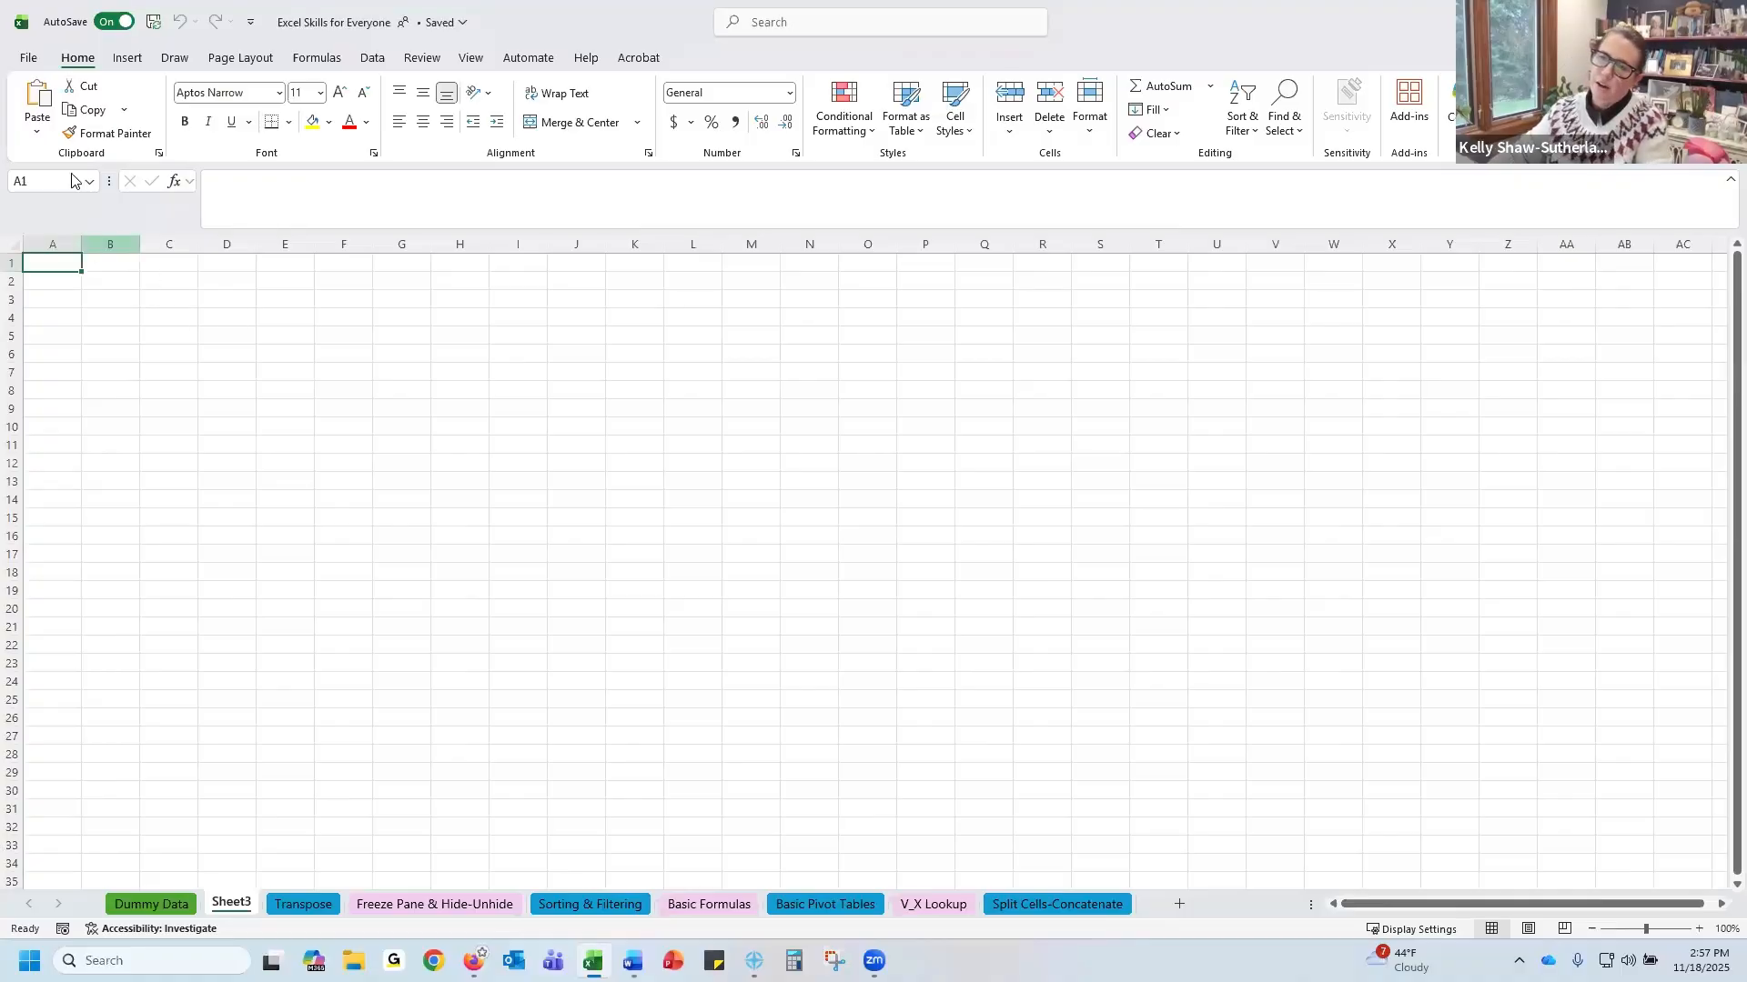
Copy the selected Dummy Data range and paste it as values into cell A1 of Sheet3
left_click(32, 136)
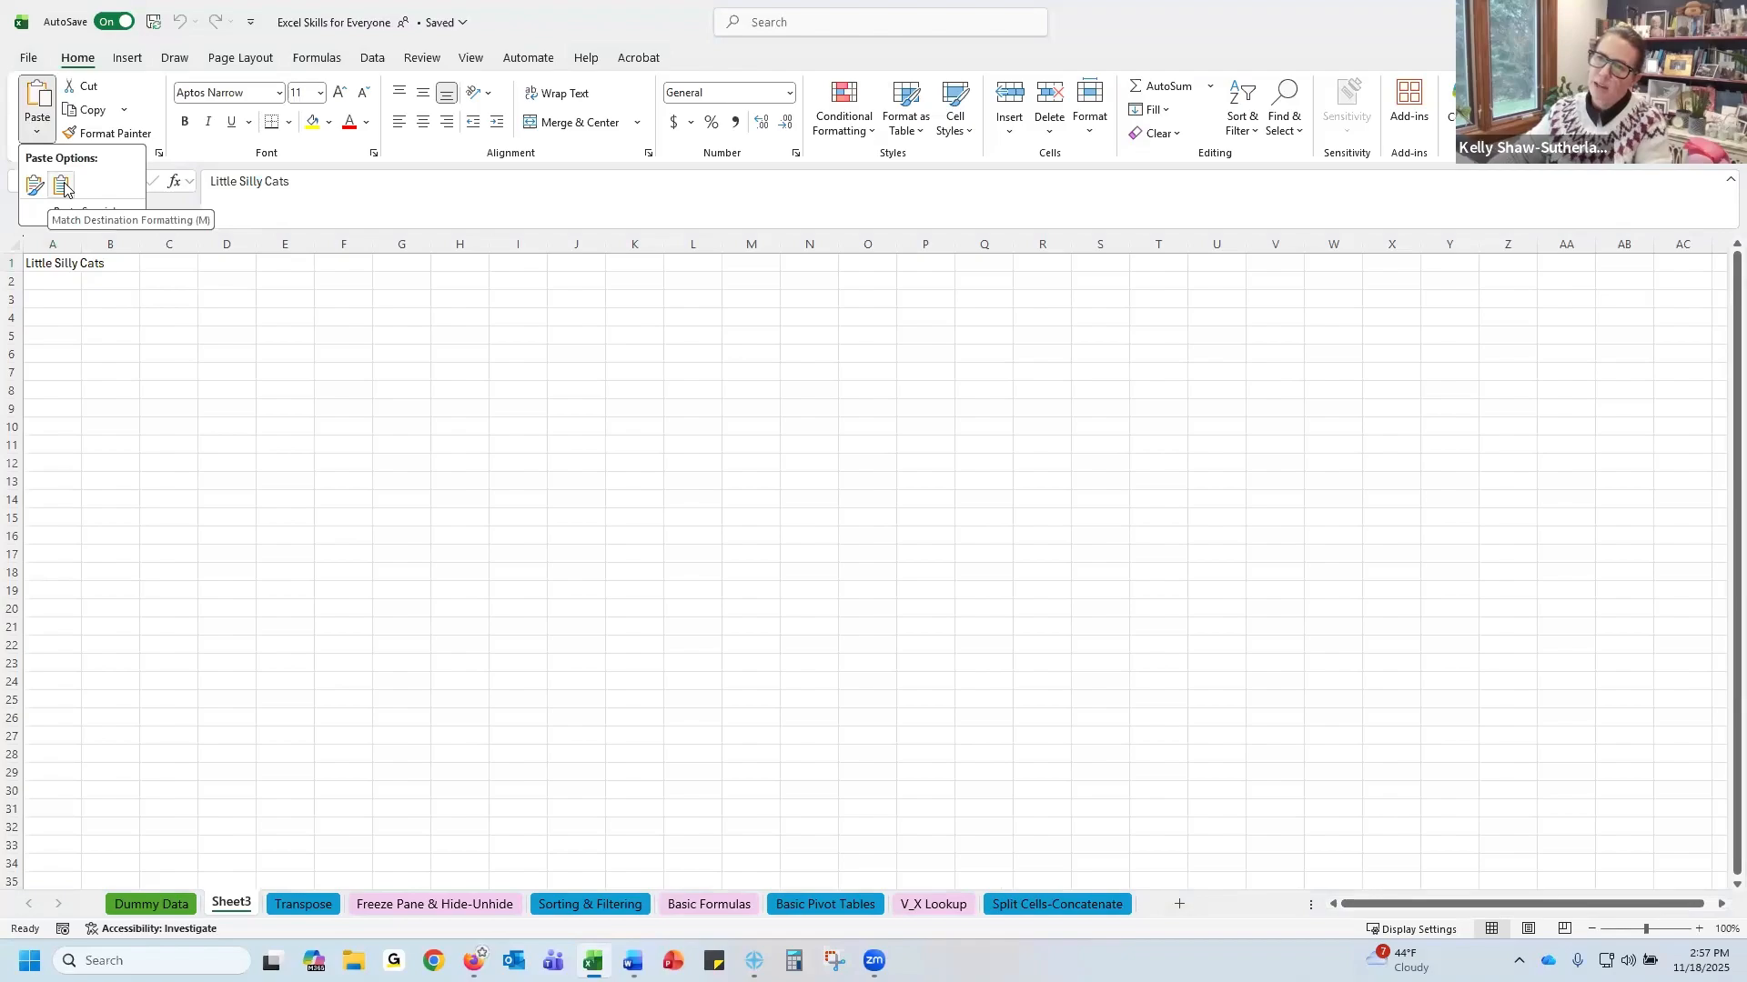
key("Escape")
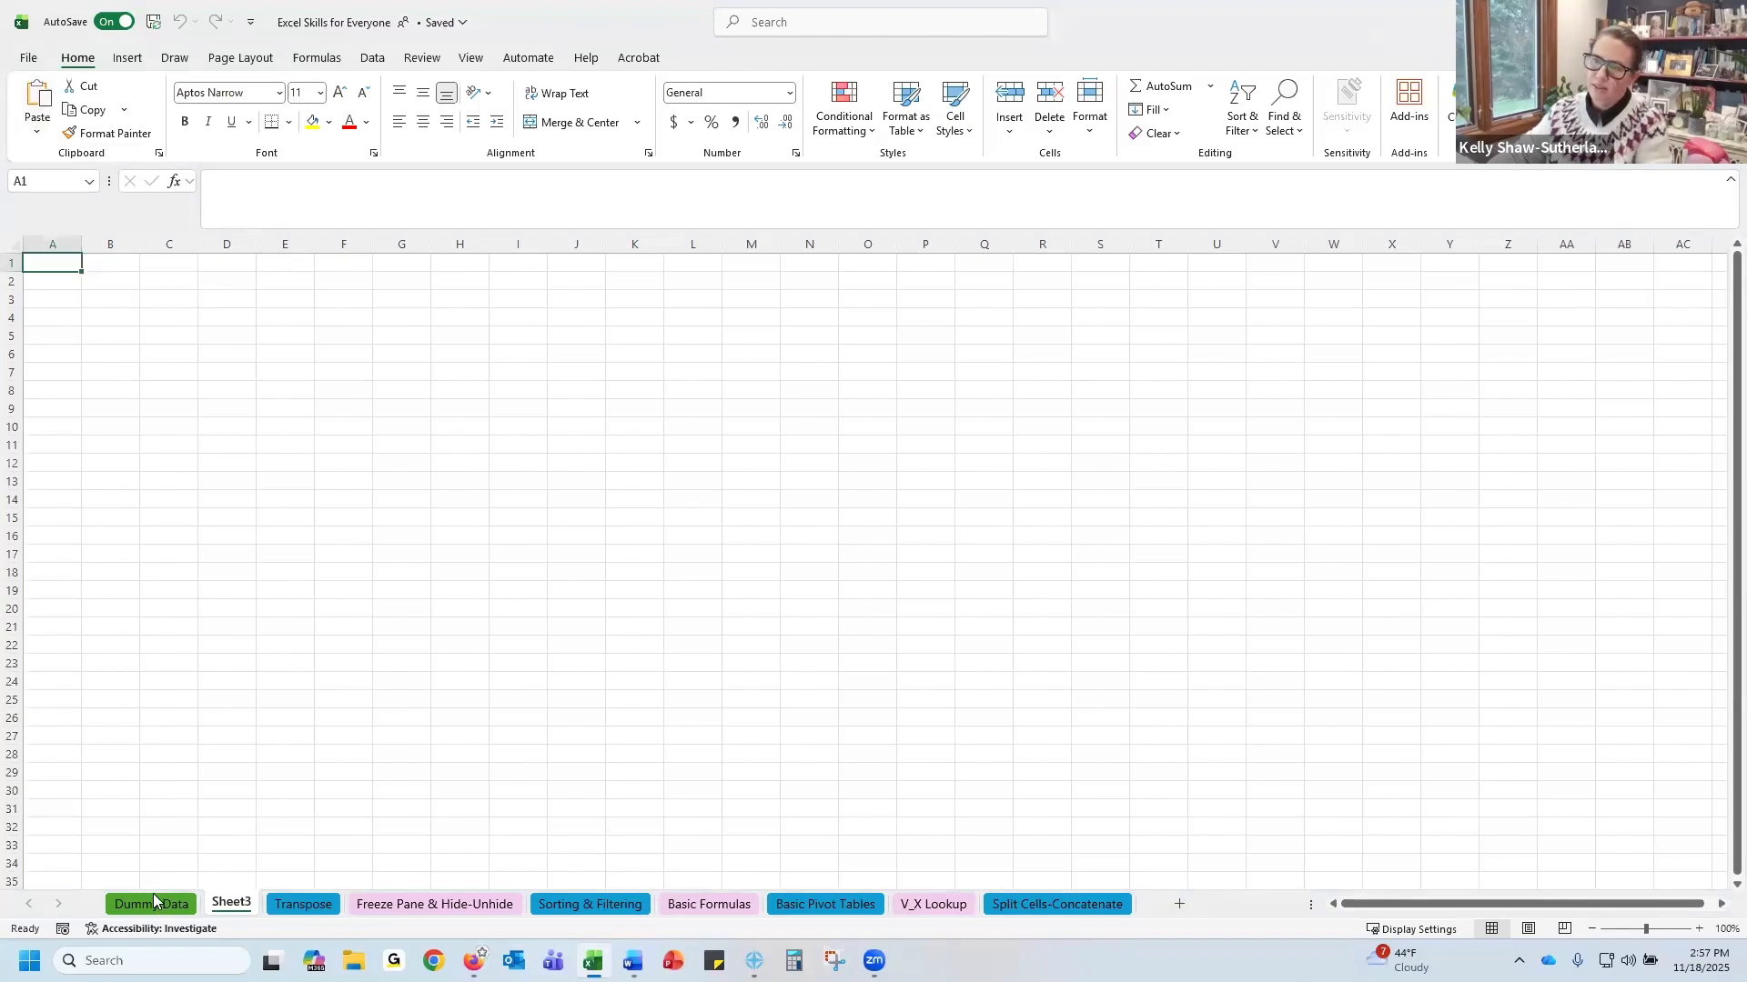
left_click(153, 904)
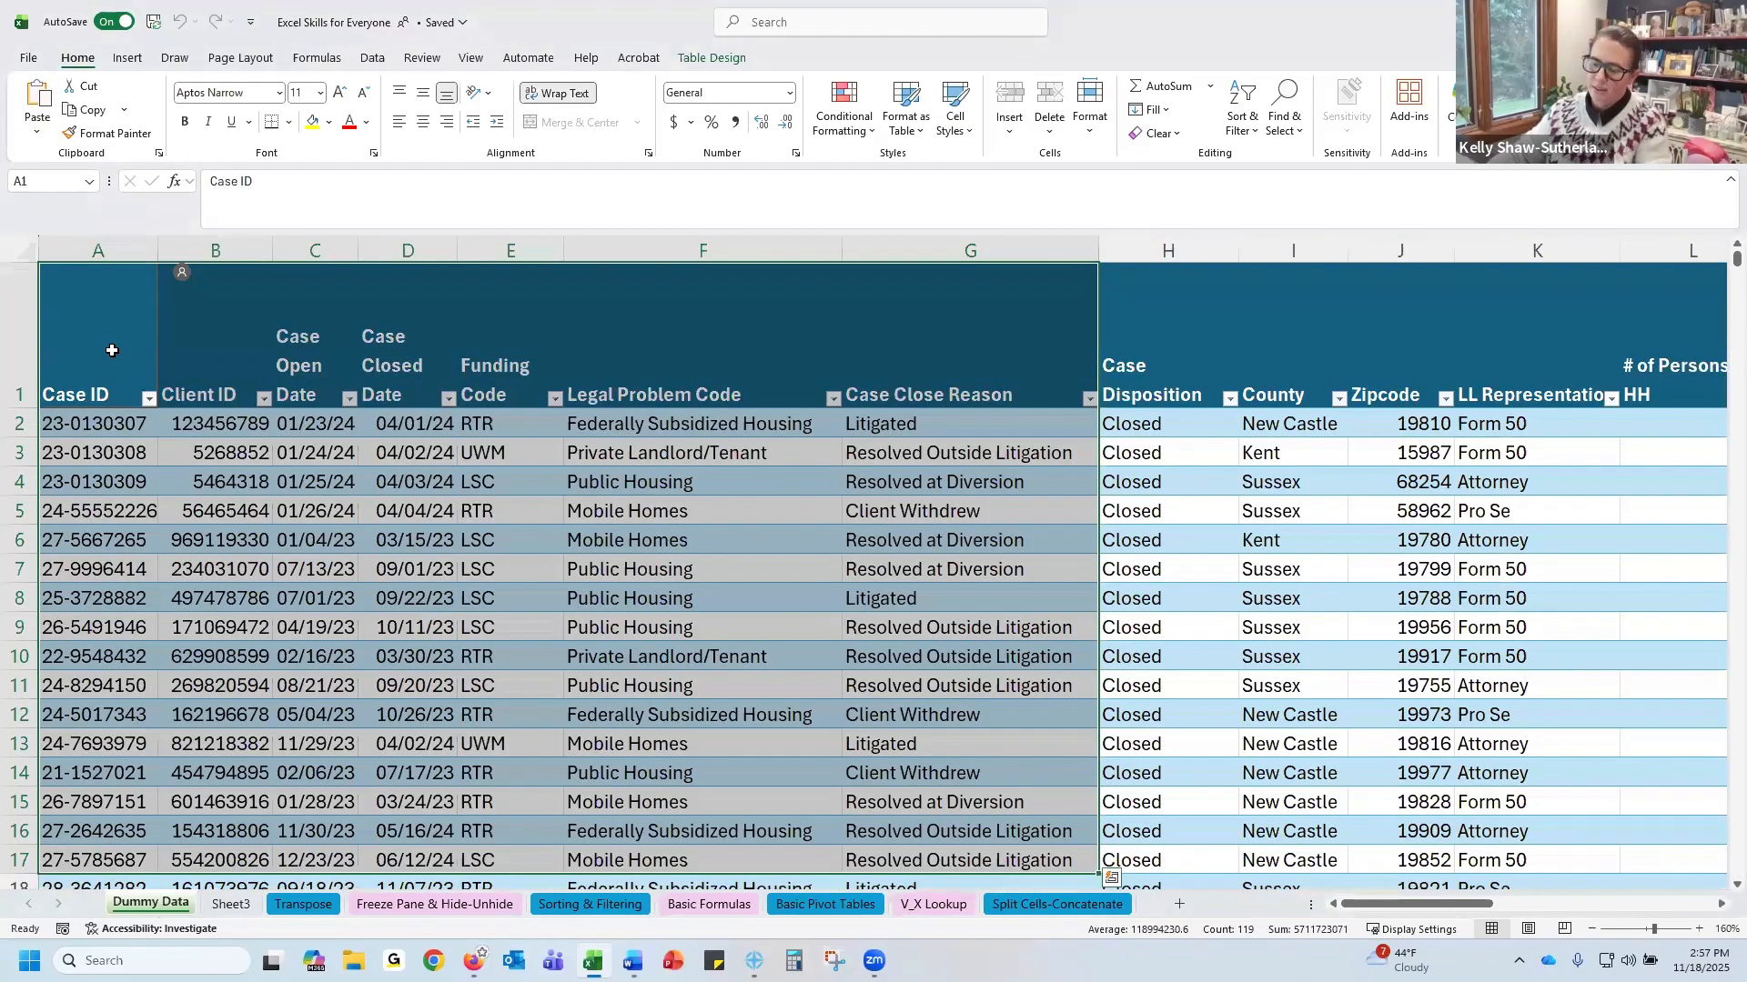
left_click(95, 111)
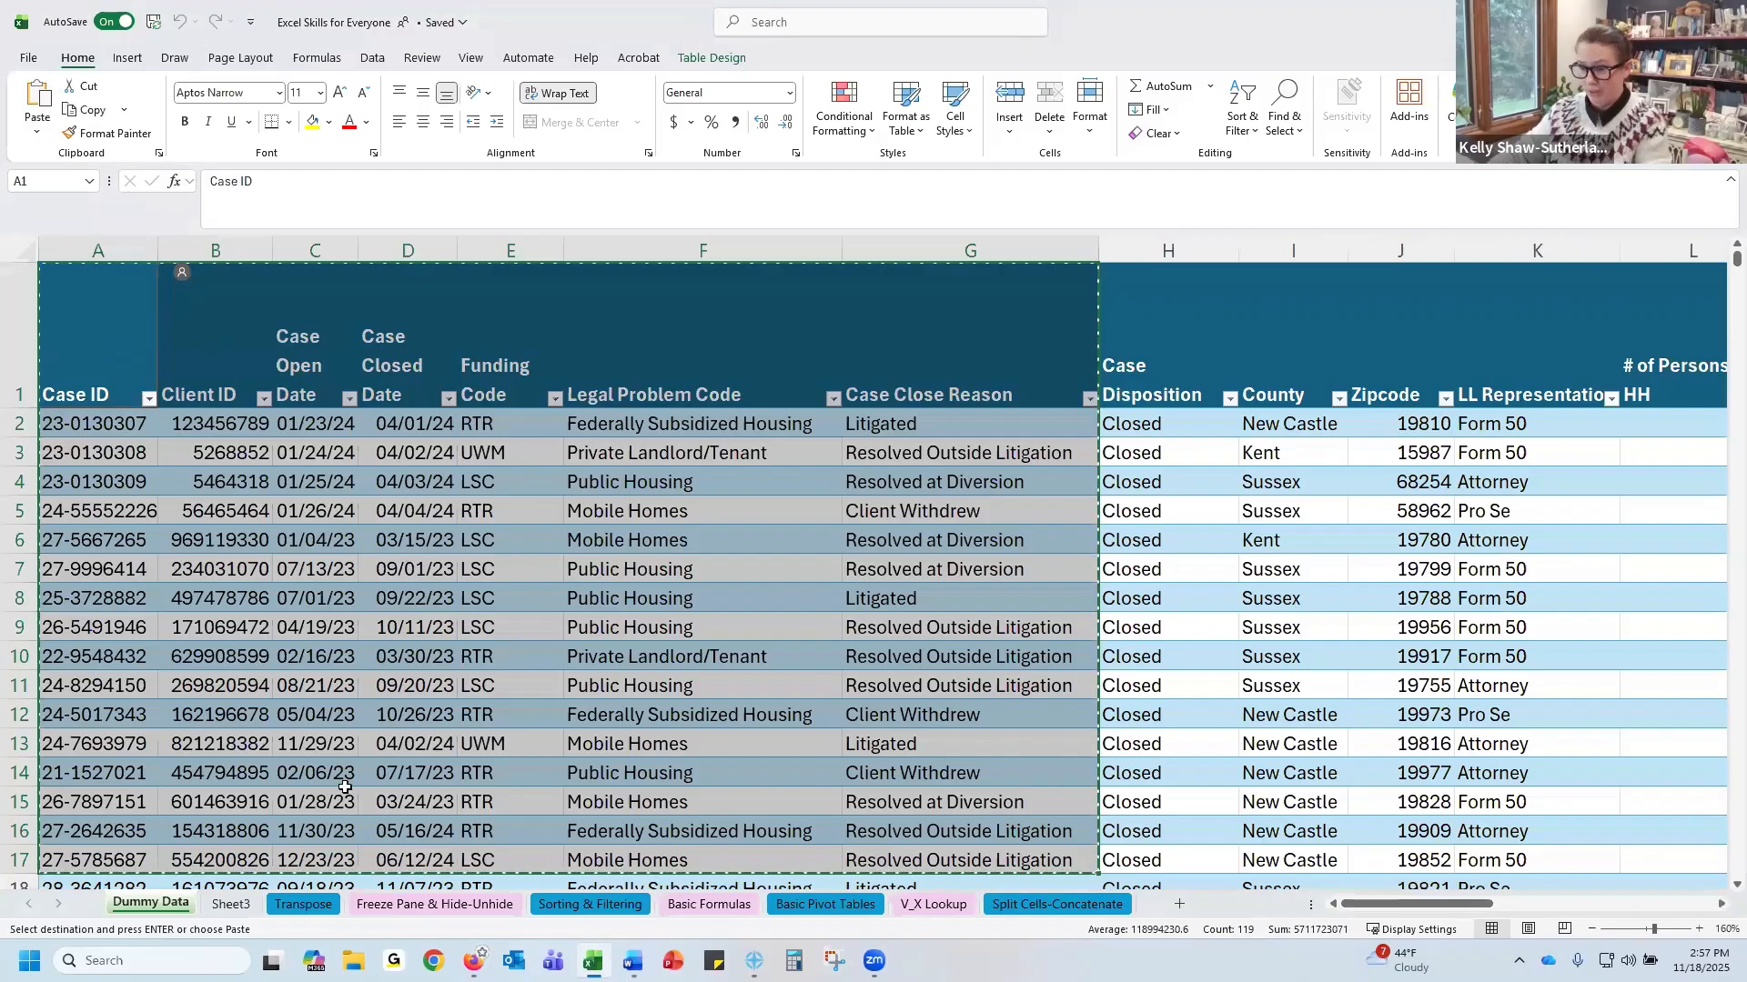
left_click(231, 904)
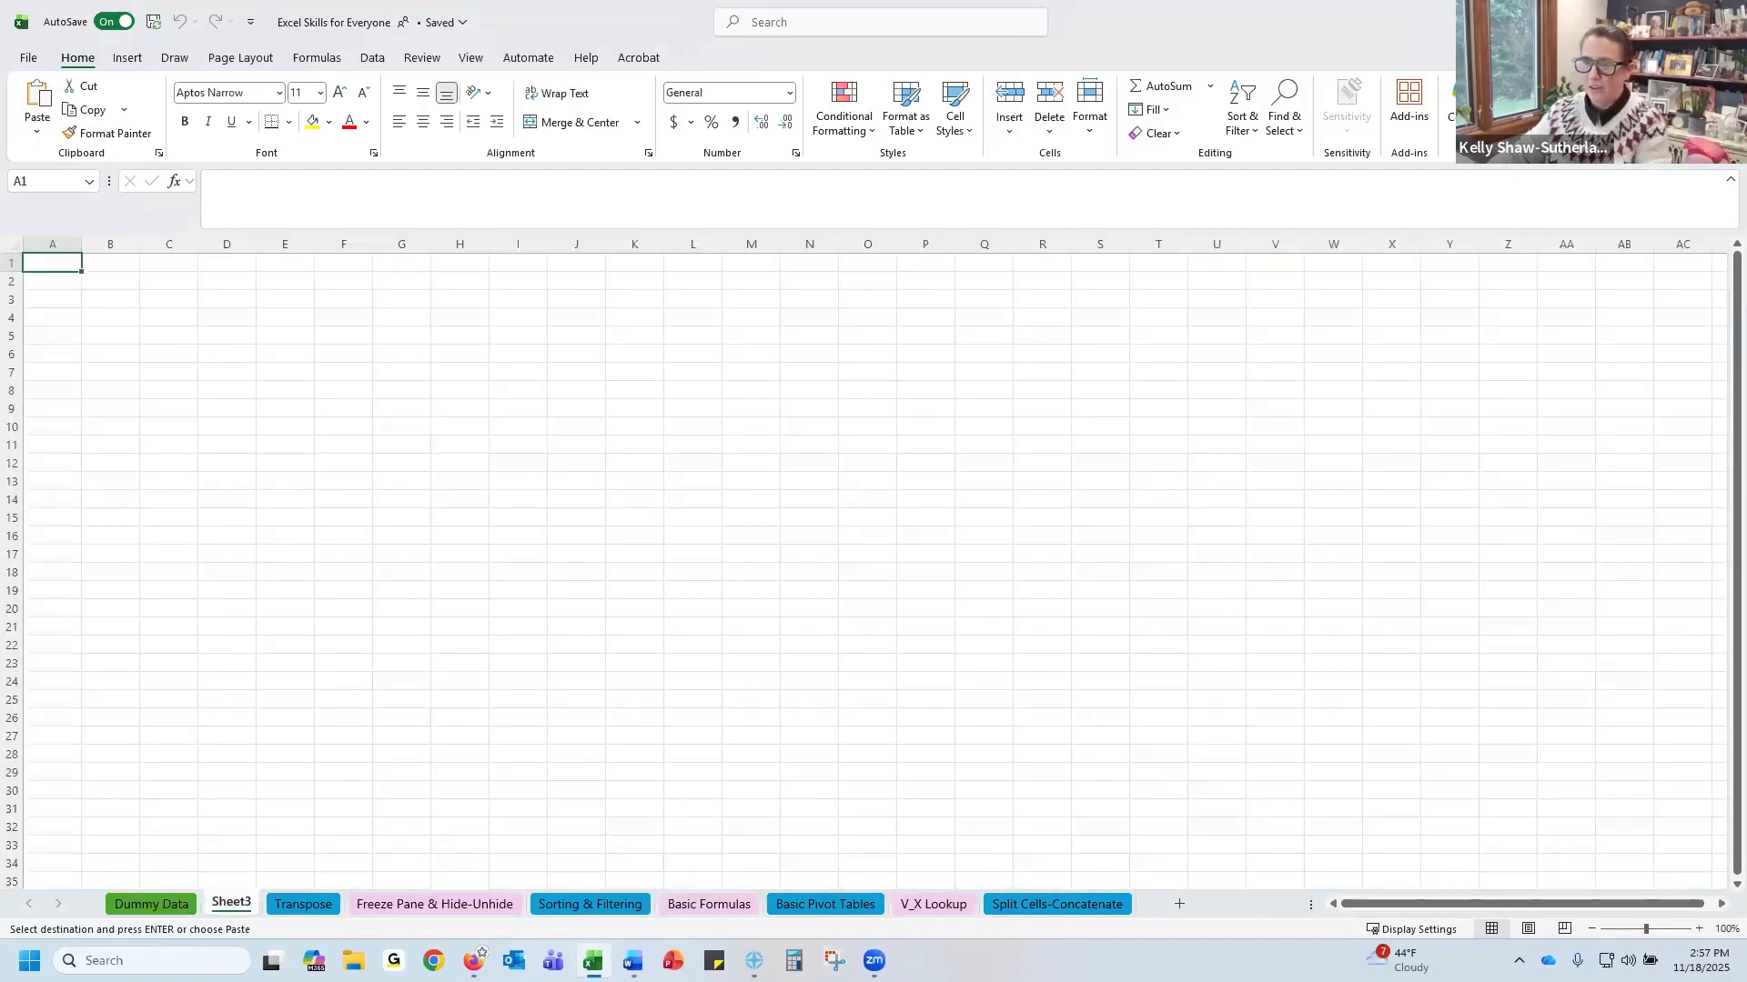
left_click(36, 135)
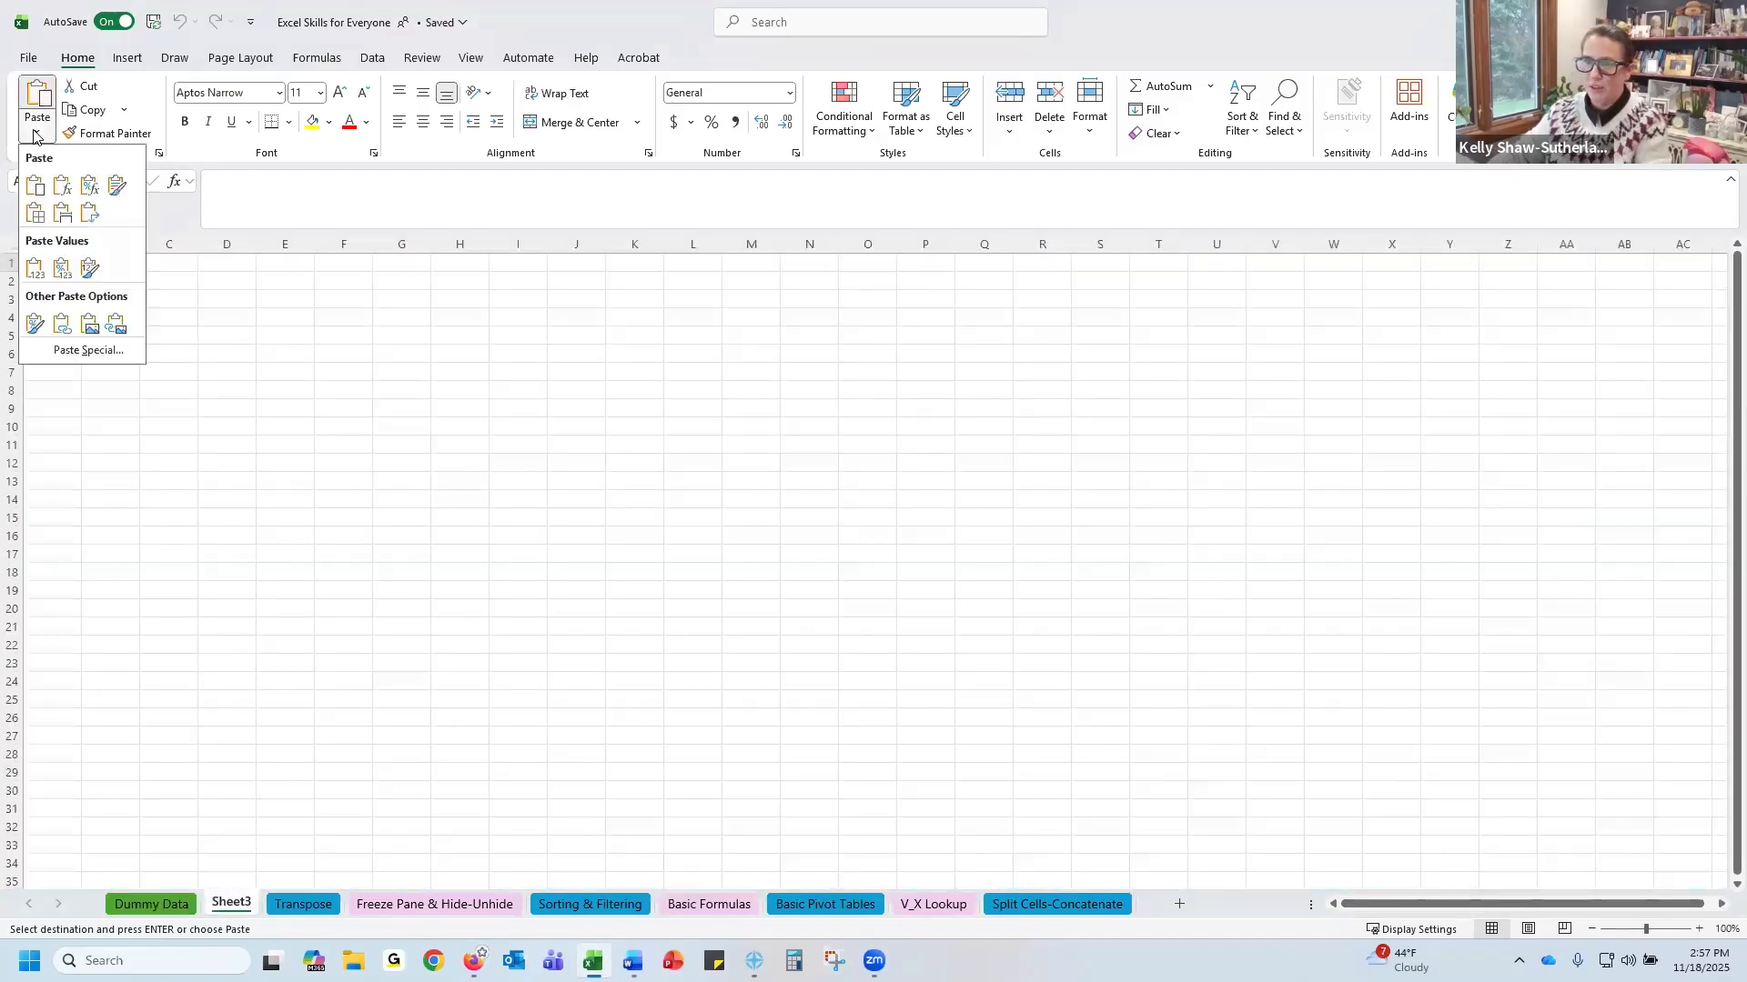
left_click(34, 269)
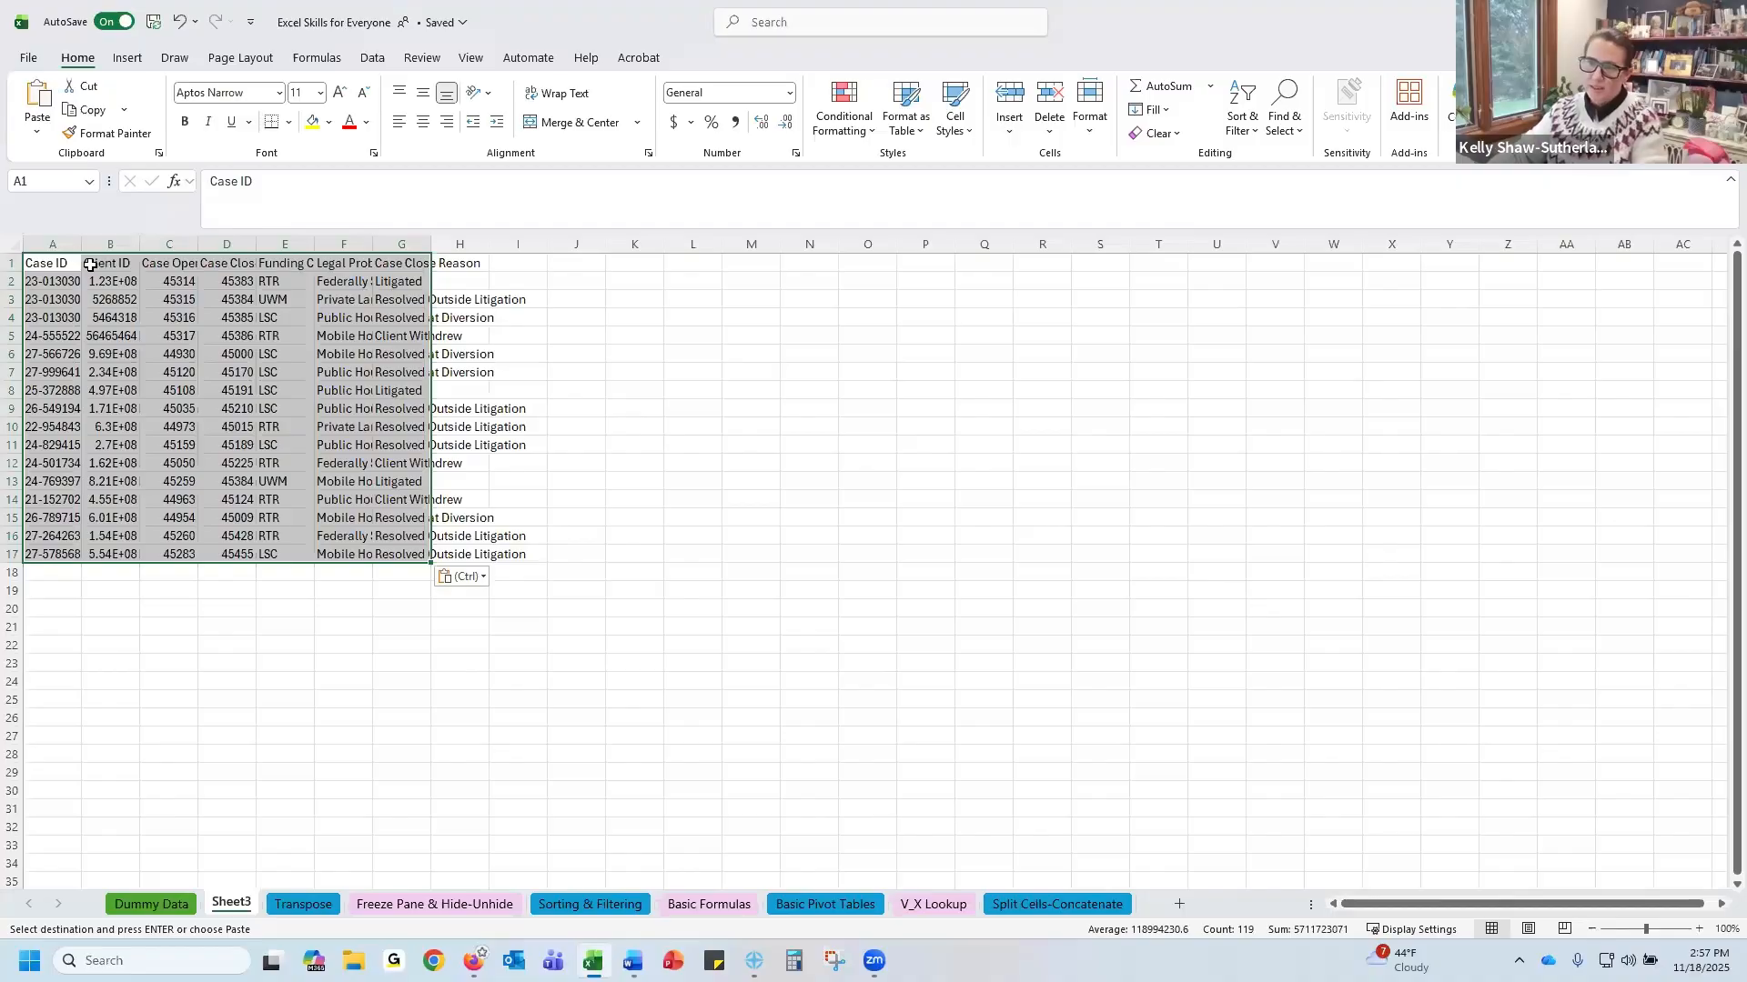
Convert the pasted range A1:G17 on Sheet3 into a table with headers
left_click_drag(61, 259, 420, 561)
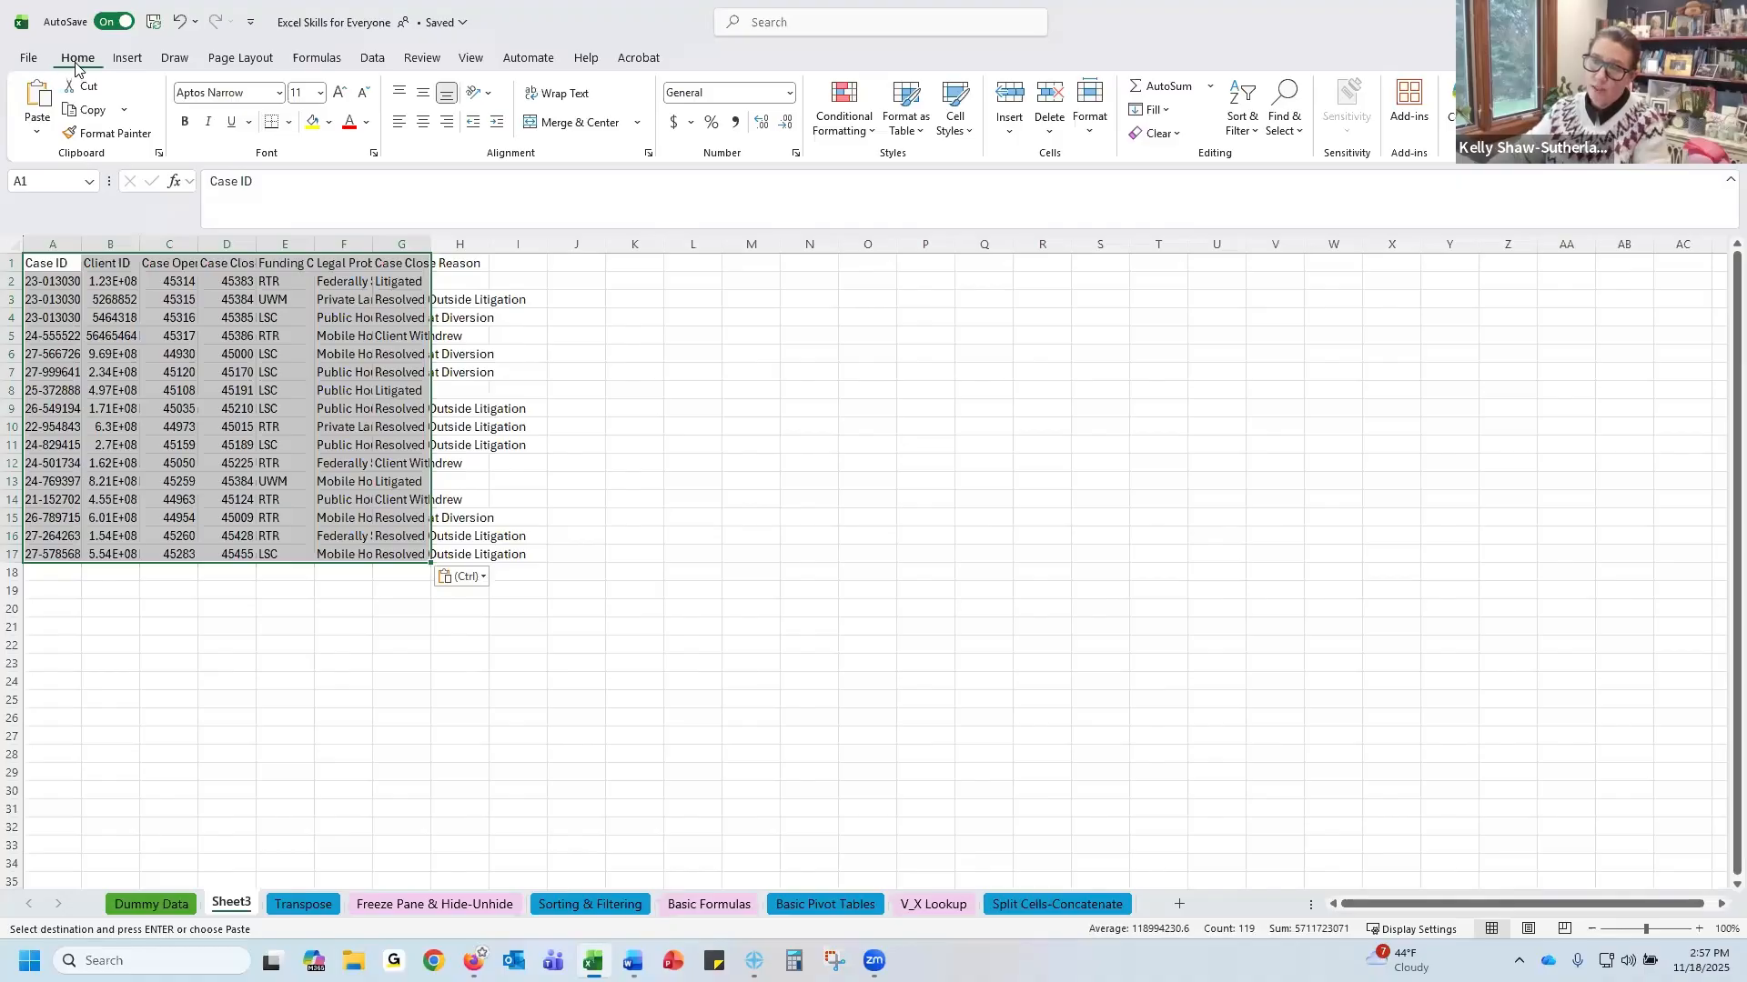
left_click(1696, 929)
left_click(1696, 929)
left_click(1695, 929)
left_click(1695, 929)
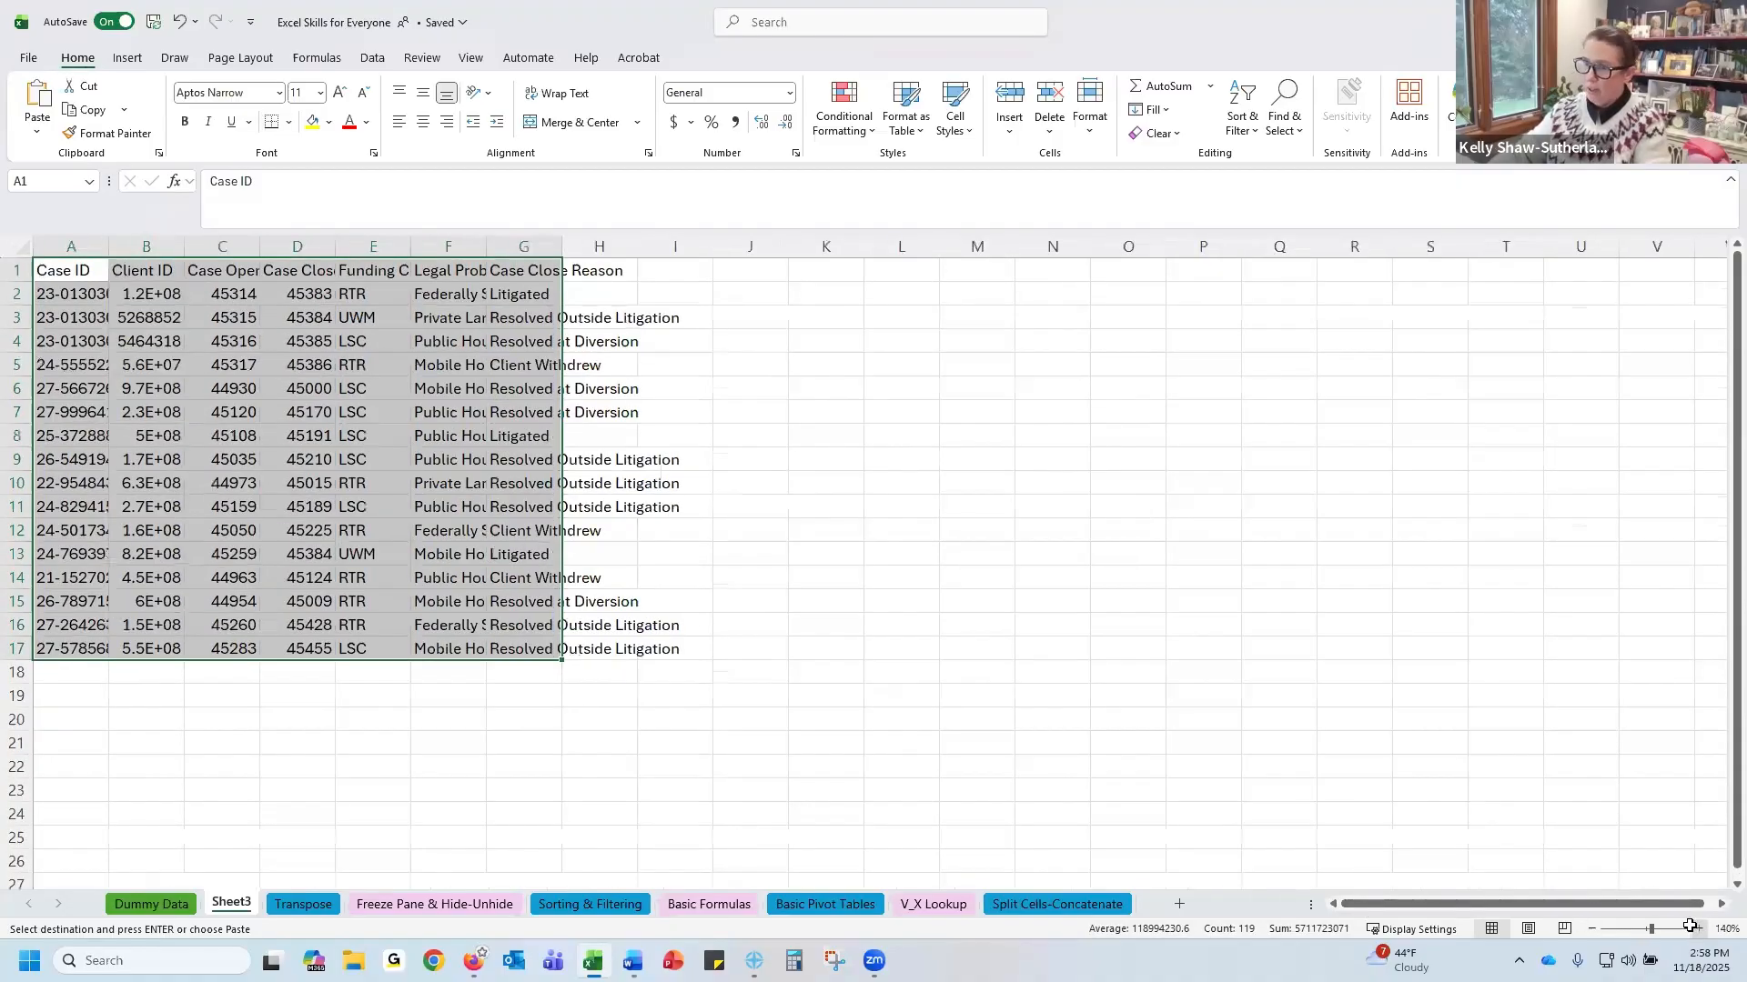
left_click(1695, 929)
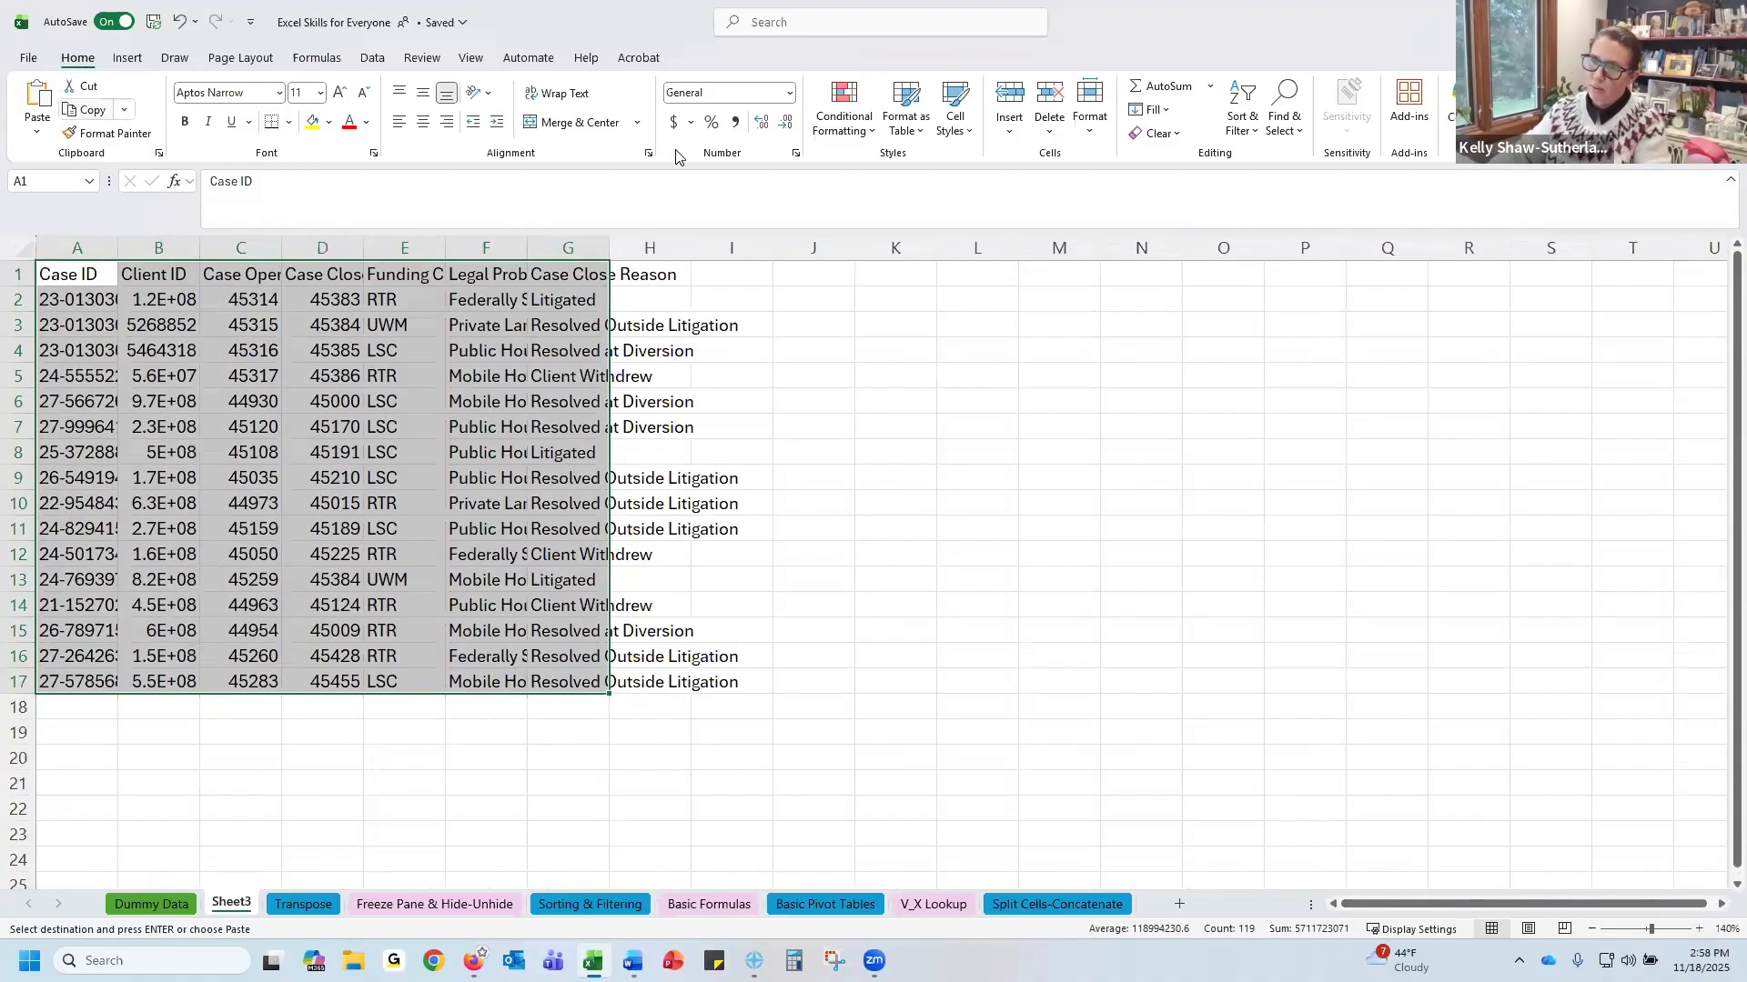
left_click(123, 62)
left_click(175, 102)
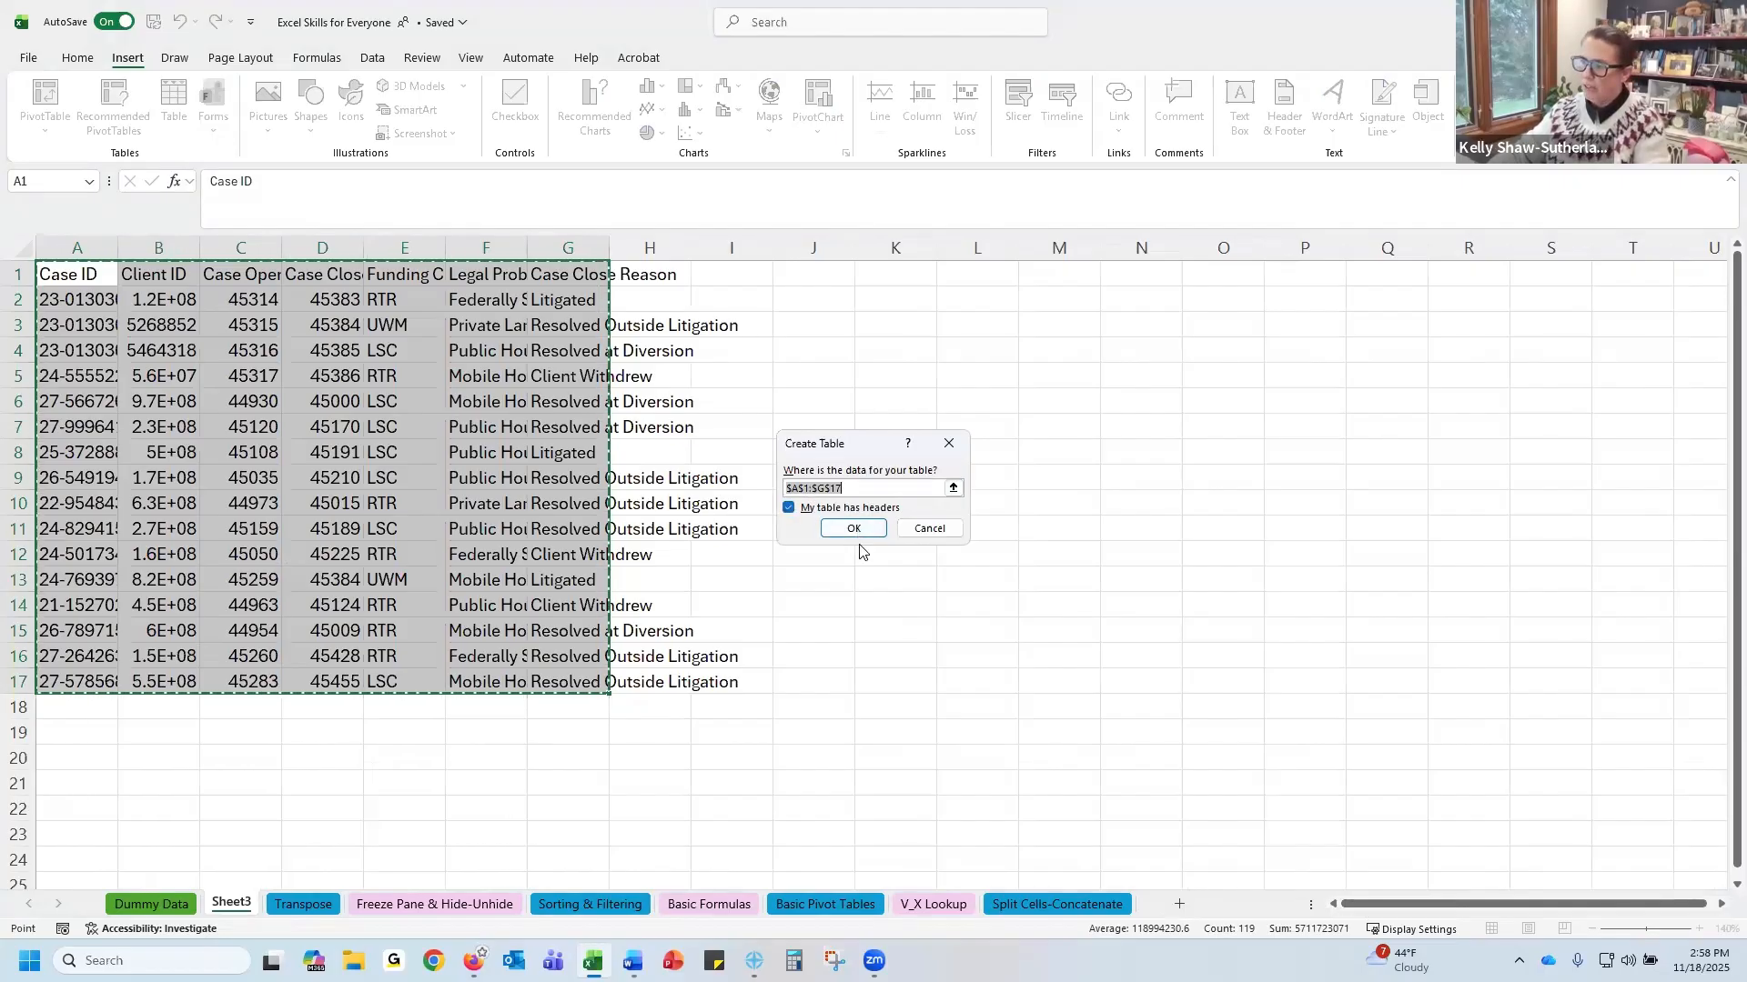
left_click(856, 529)
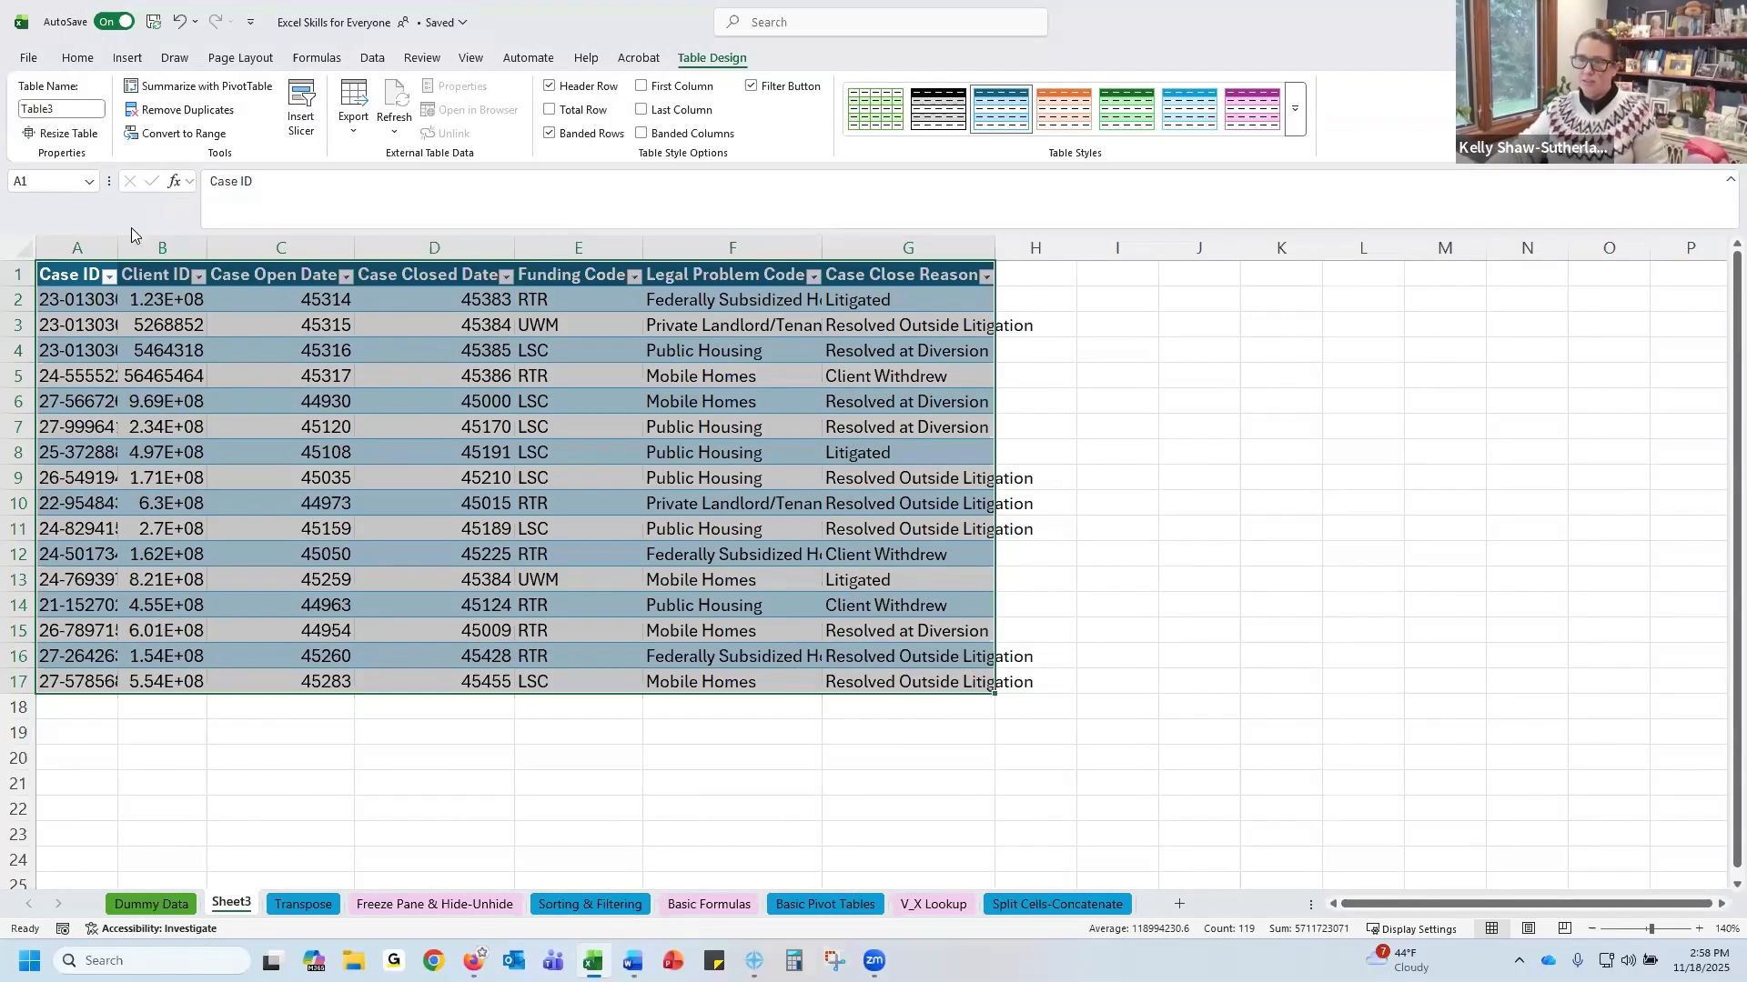
Autofit the widths of columns A through G of the new table
double_click(203, 249)
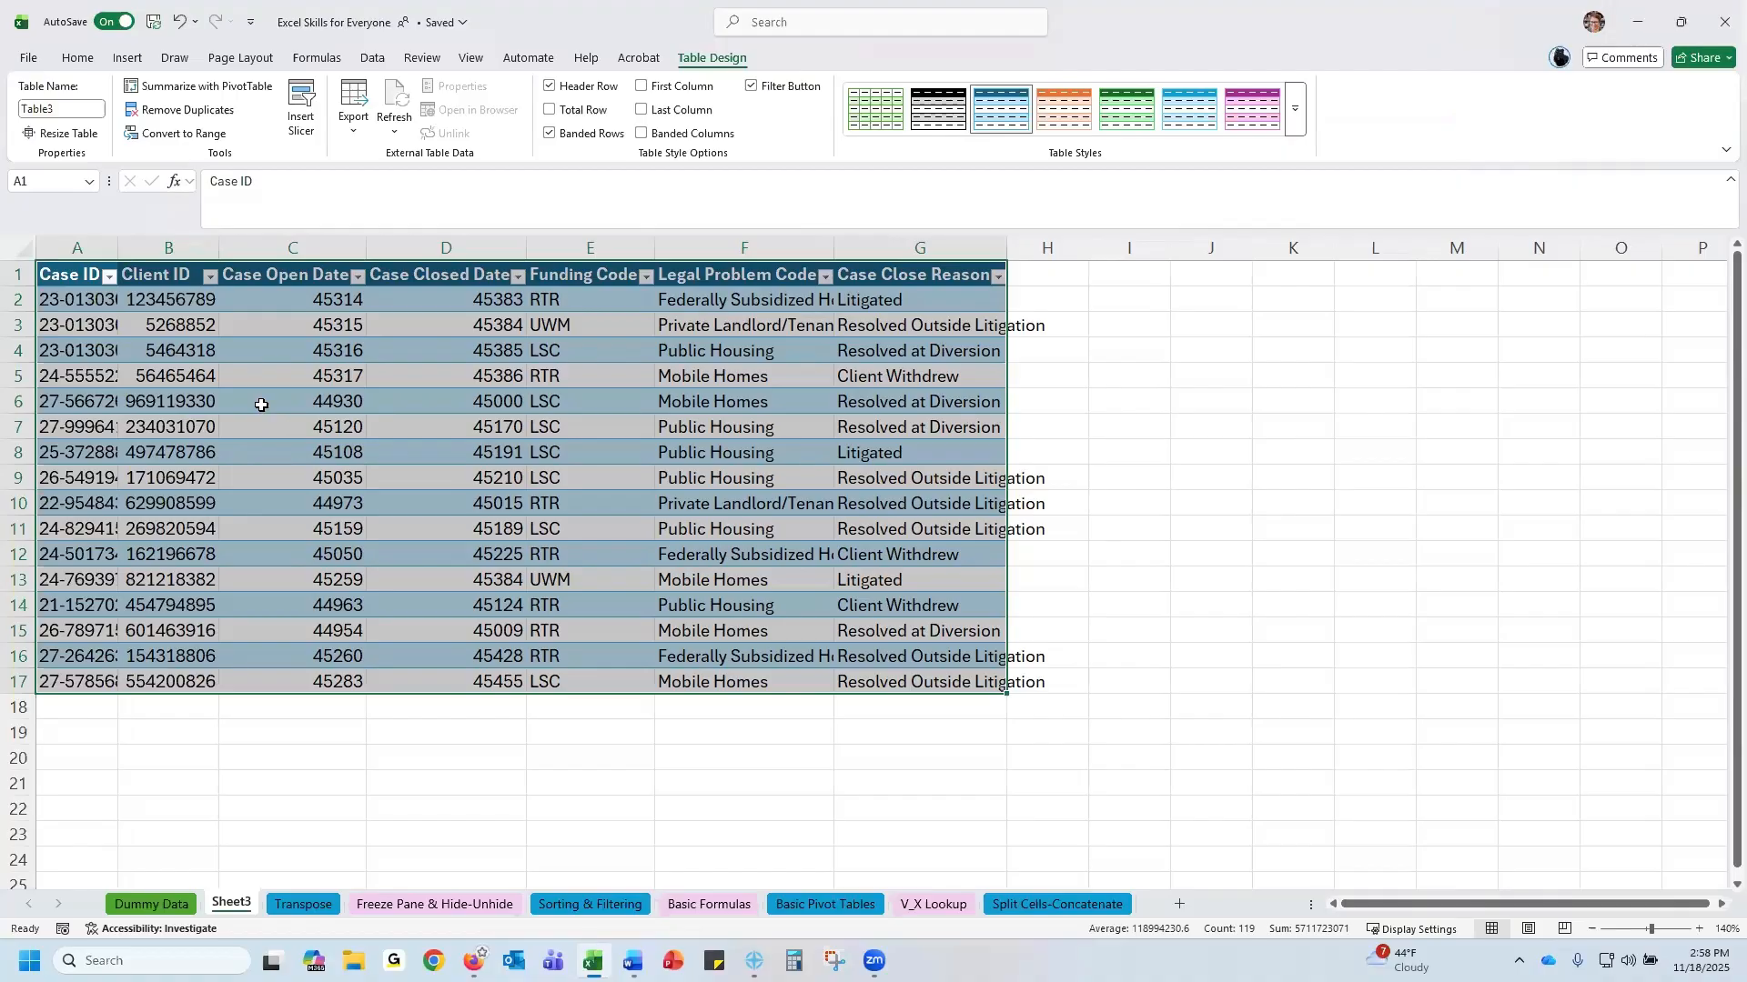
double_click(121, 241)
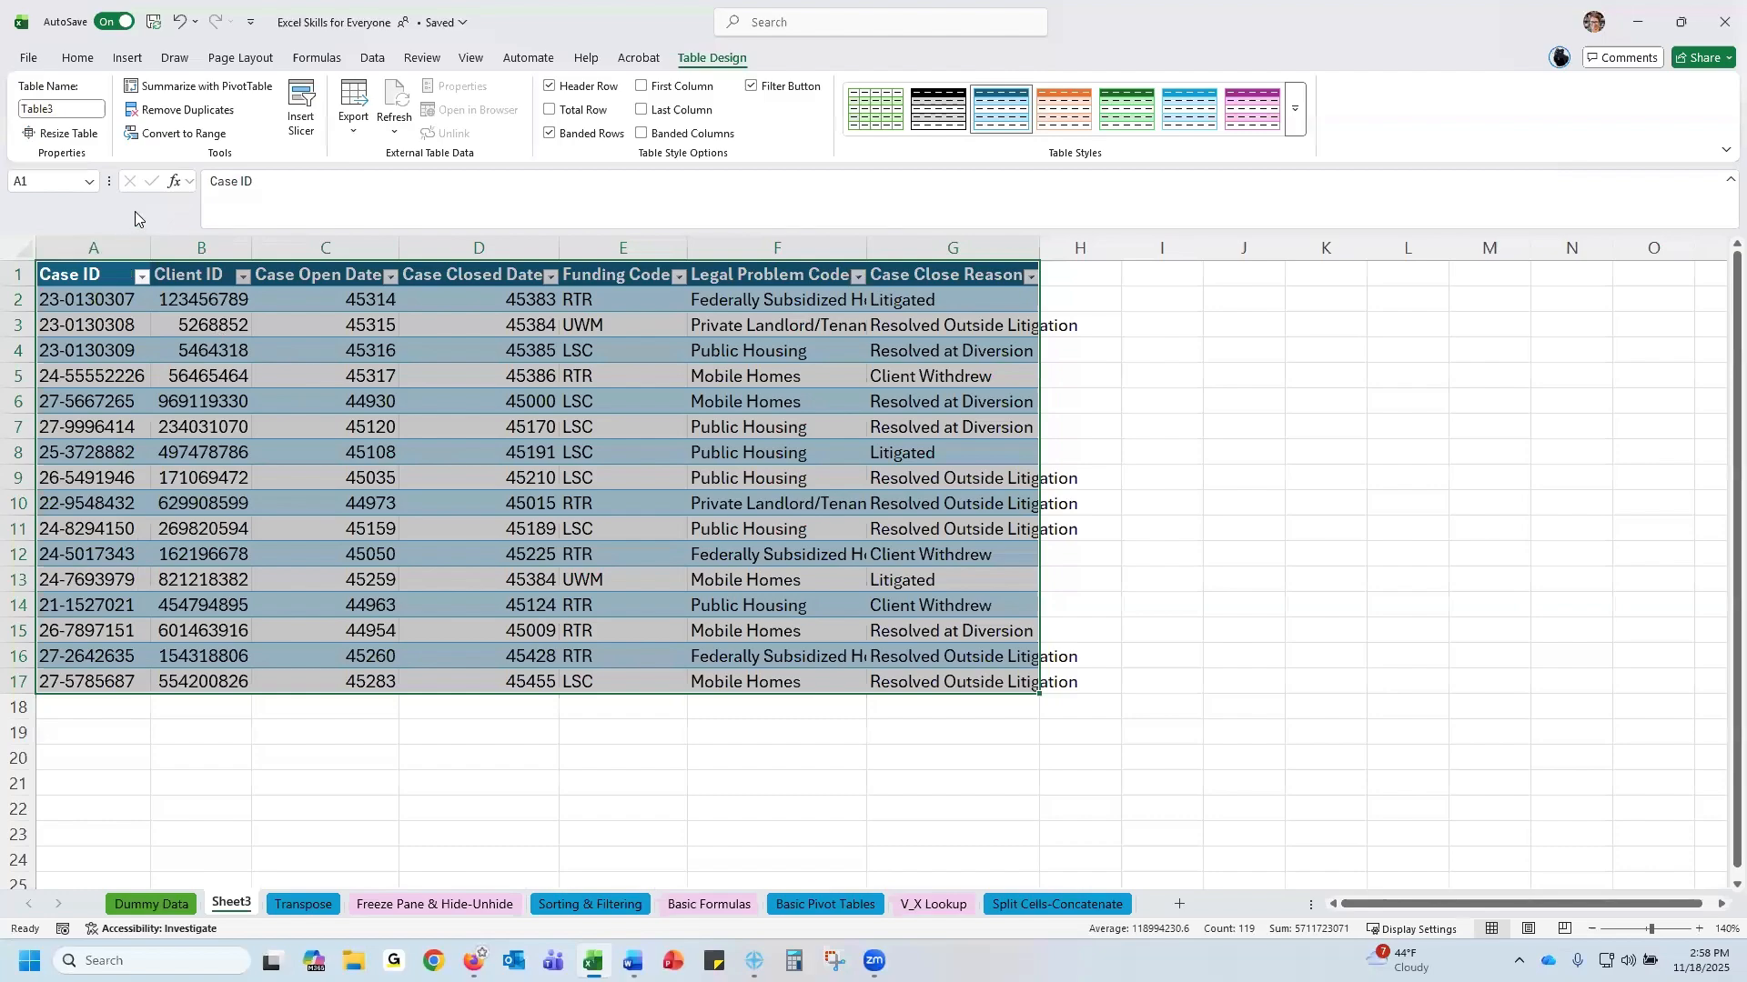
left_click_drag(91, 247, 1037, 244)
double_click(1039, 242)
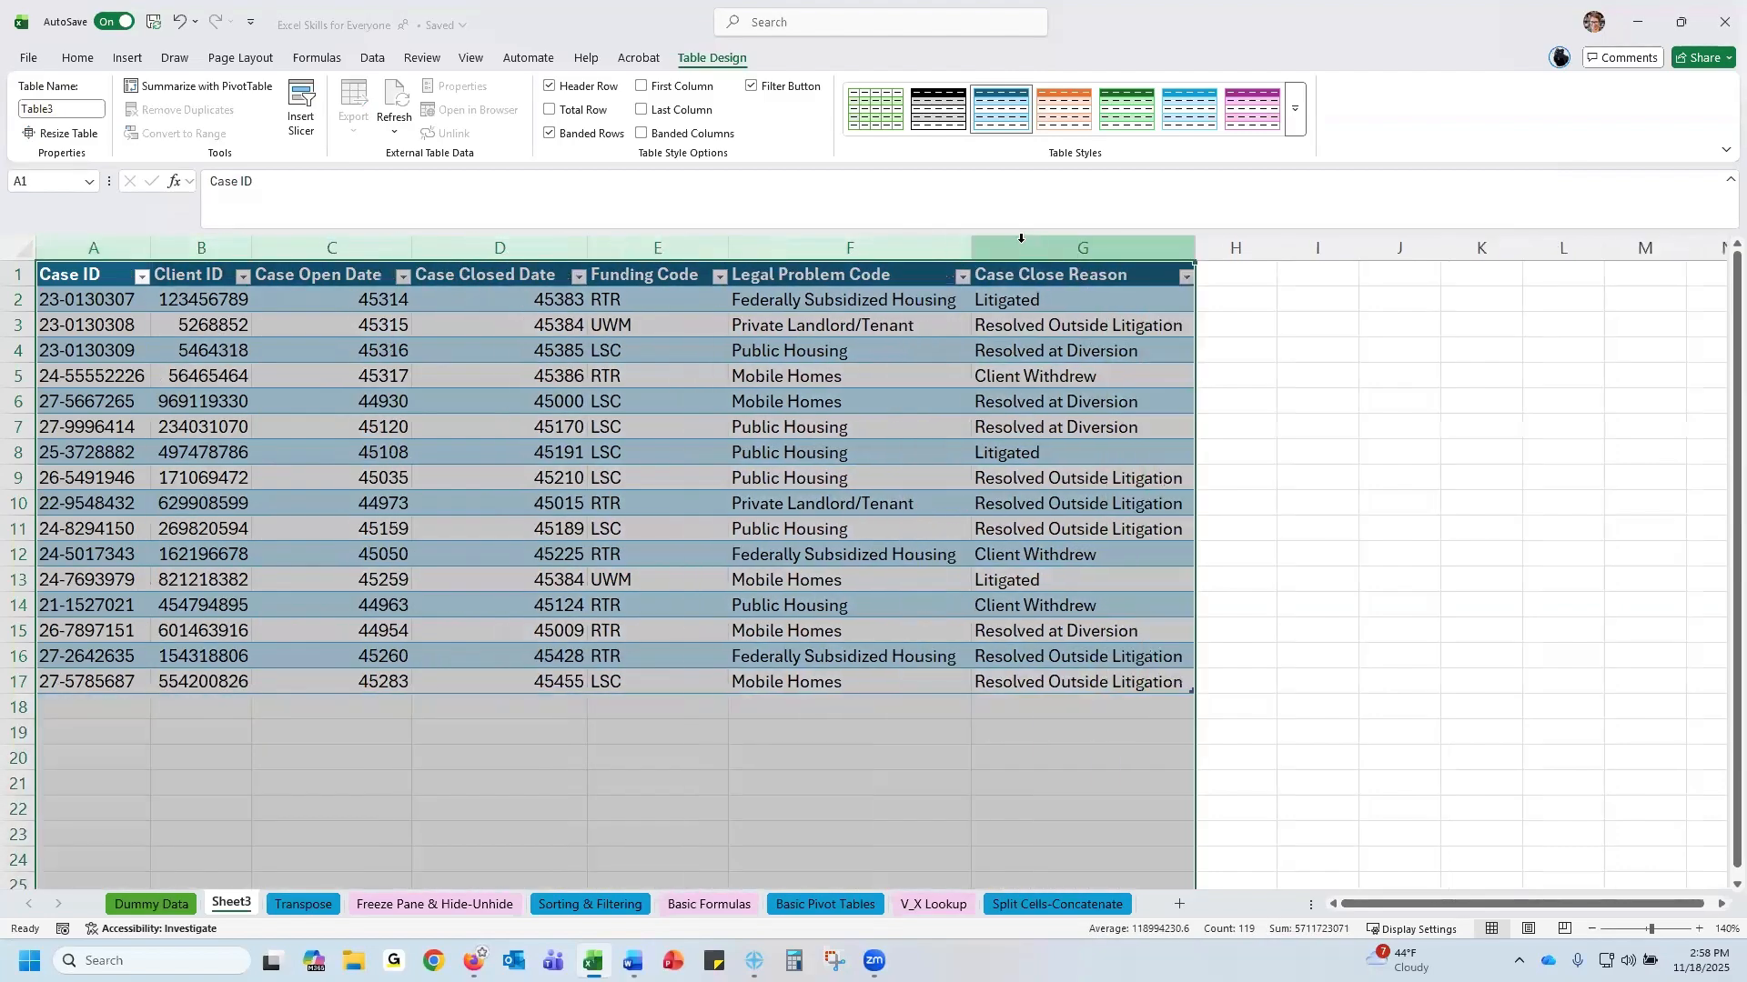
Start a formula in cell I2 that references the same row's Case Close Reason
left_click_drag(81, 270, 1095, 680)
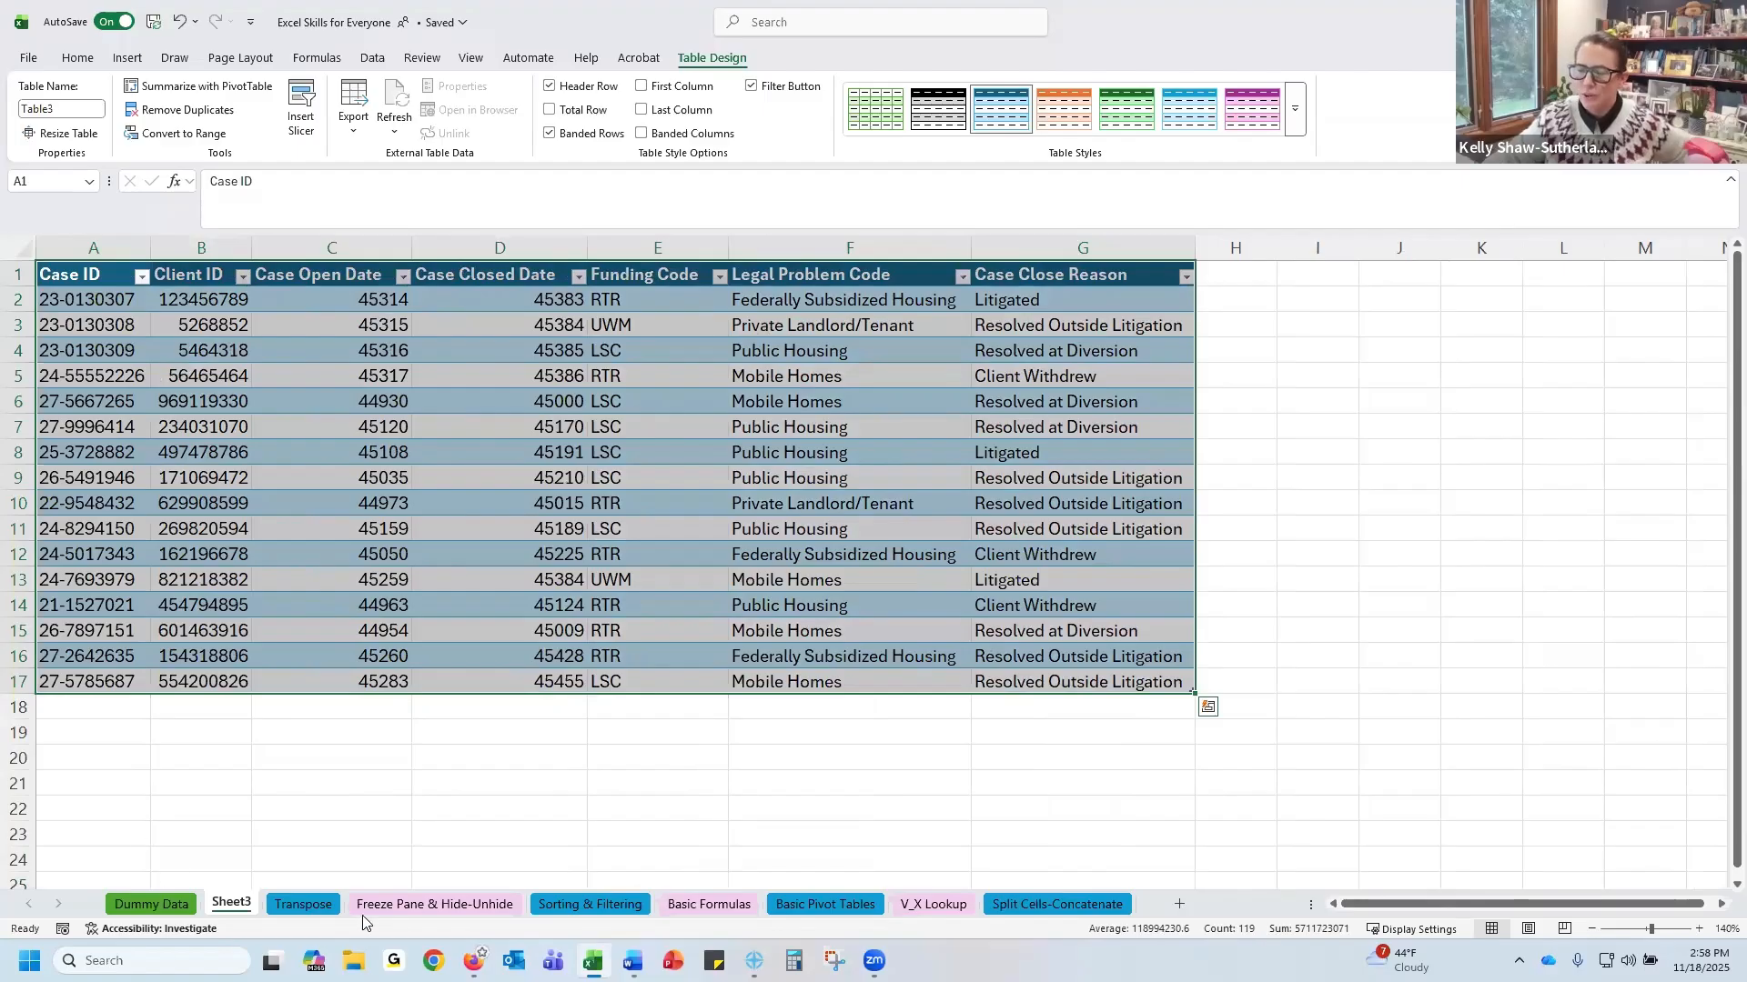
left_click(1301, 292)
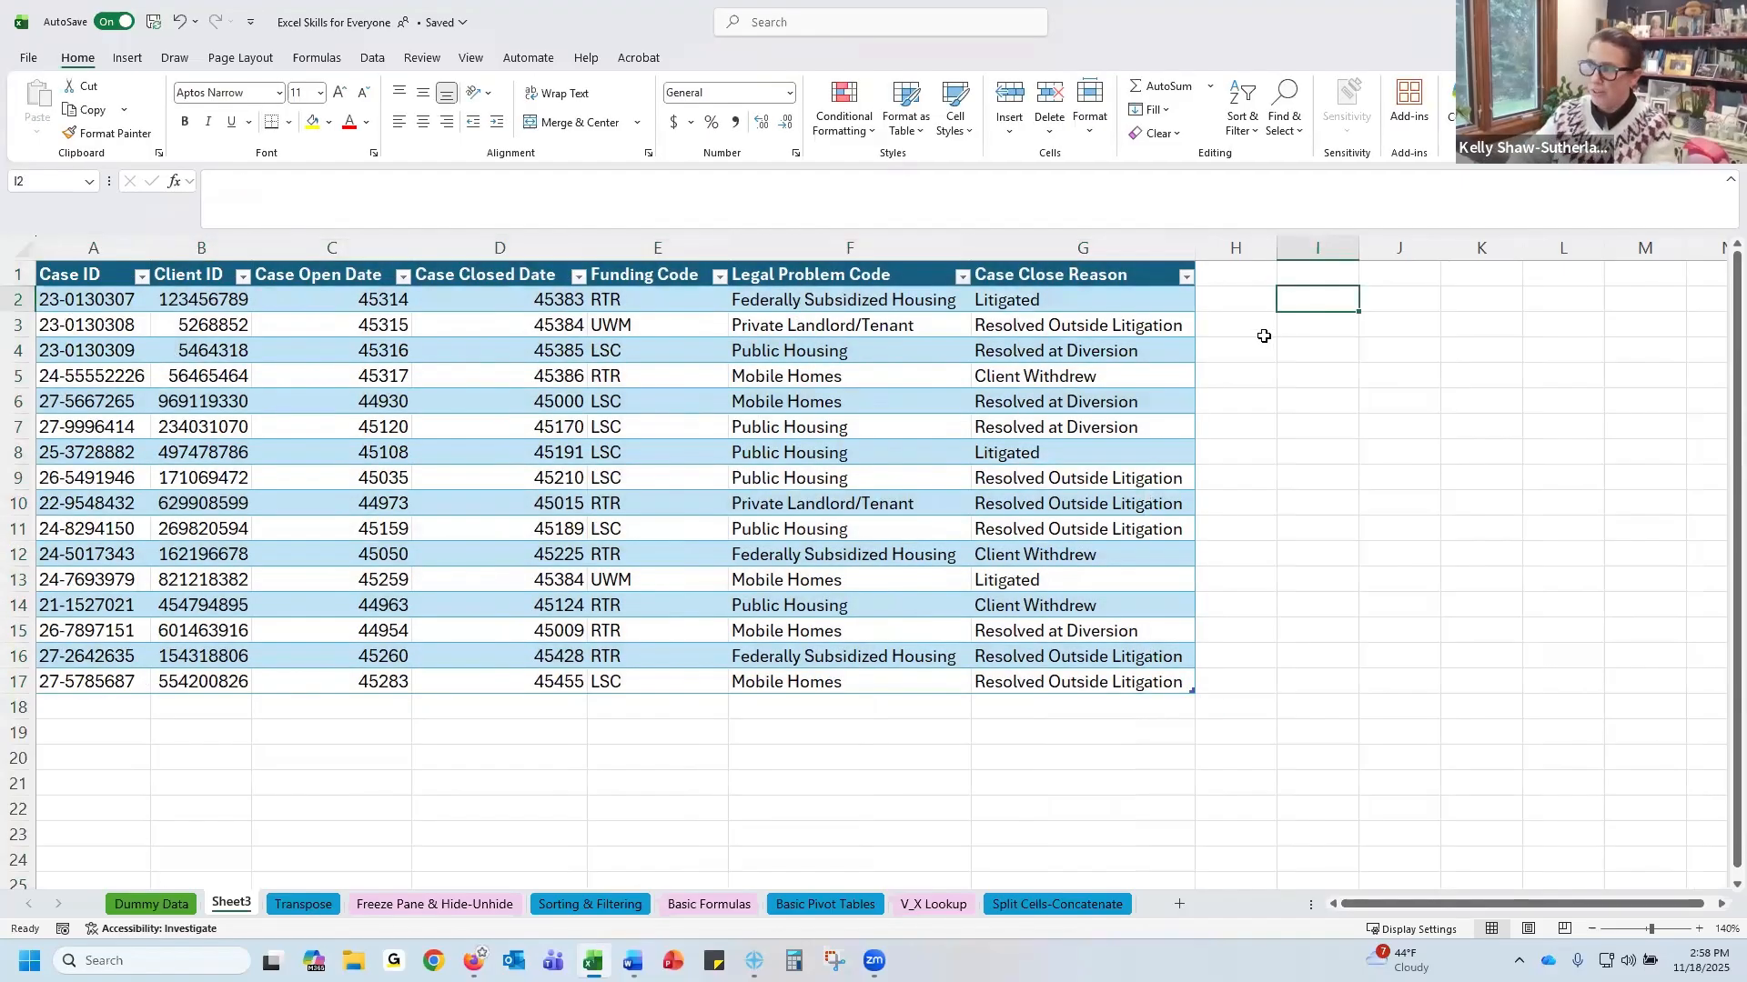
type("=")
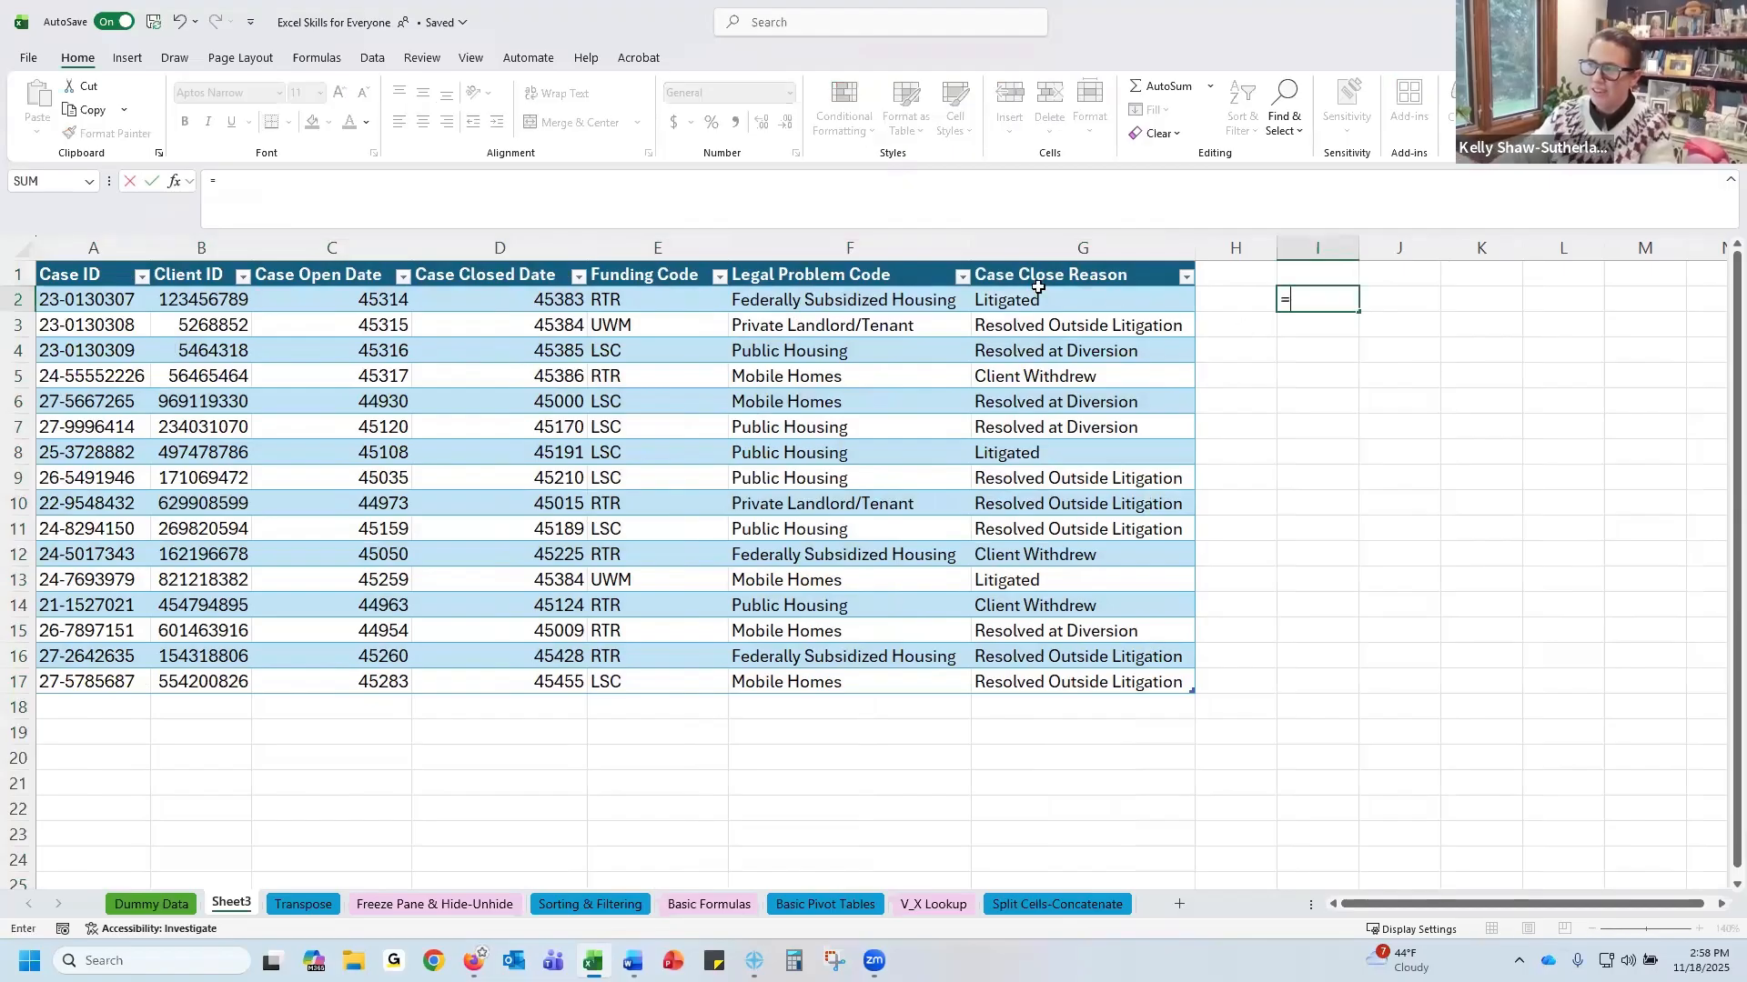
left_click(1036, 295)
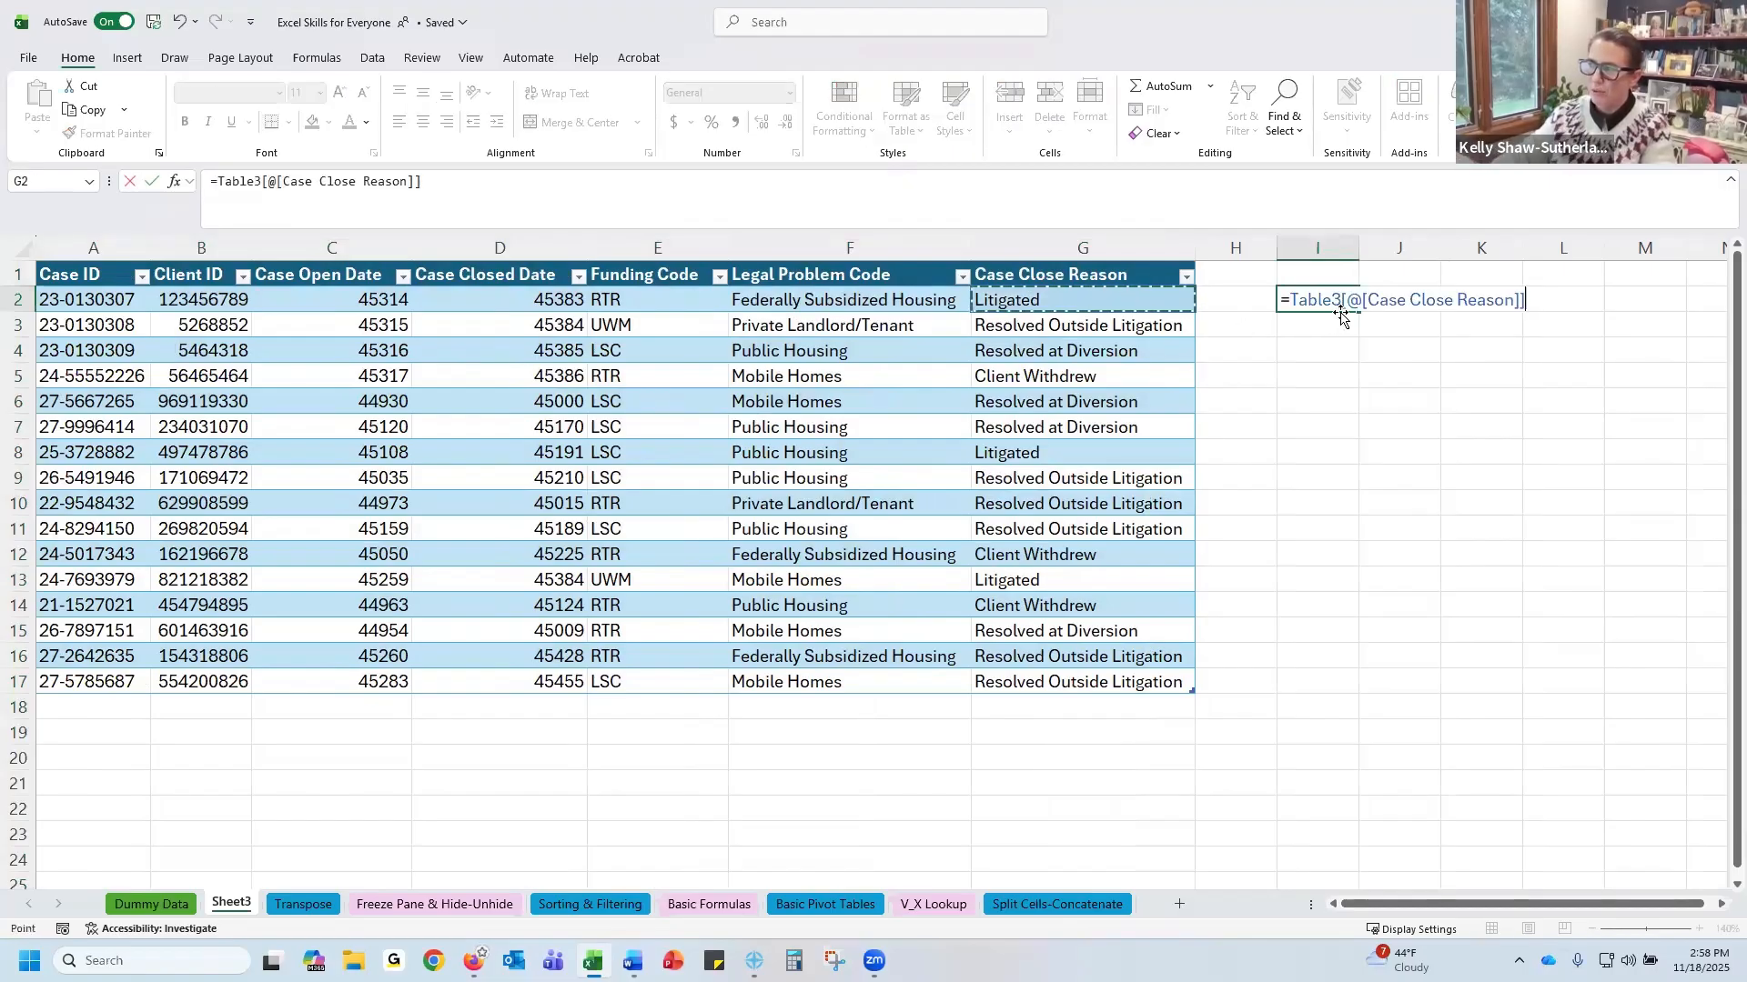